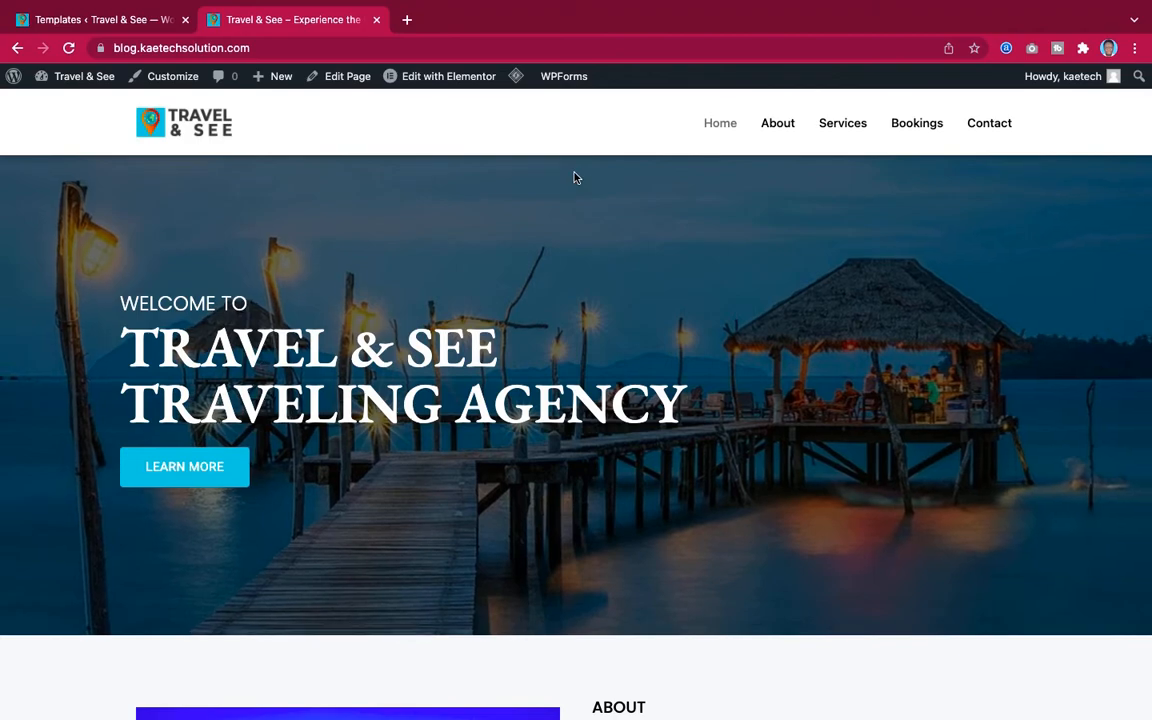
# Step: Look through the Travel & See home page from the hero section to the contact banner in the desktop layout
pyautogui.scroll(-6, 575, 177)
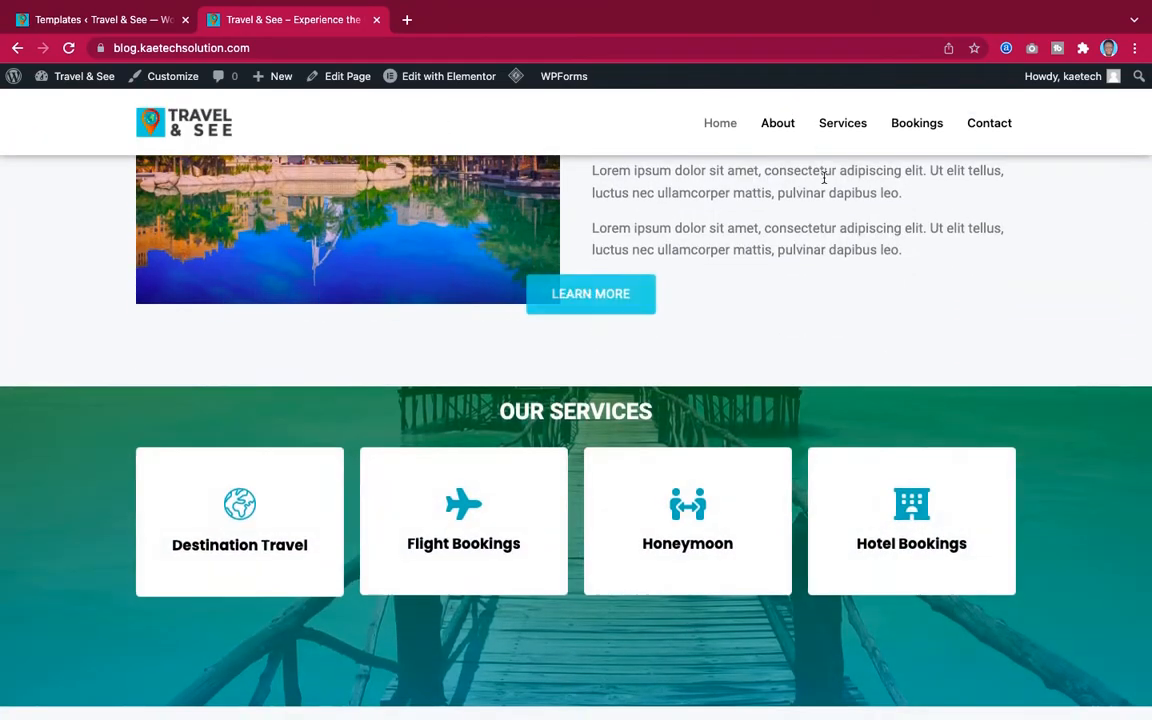
pyautogui.scroll(-10, 824, 177)
pyautogui.scroll(3, 825, 182)
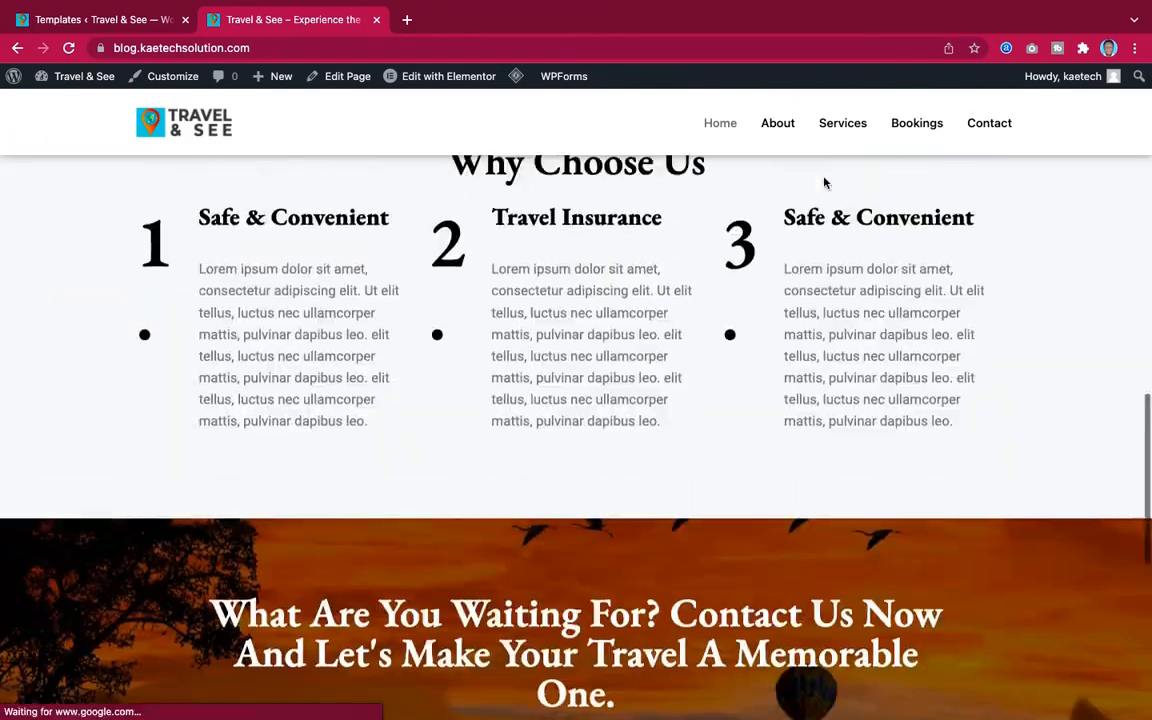
pyautogui.scroll(12, 824, 210)
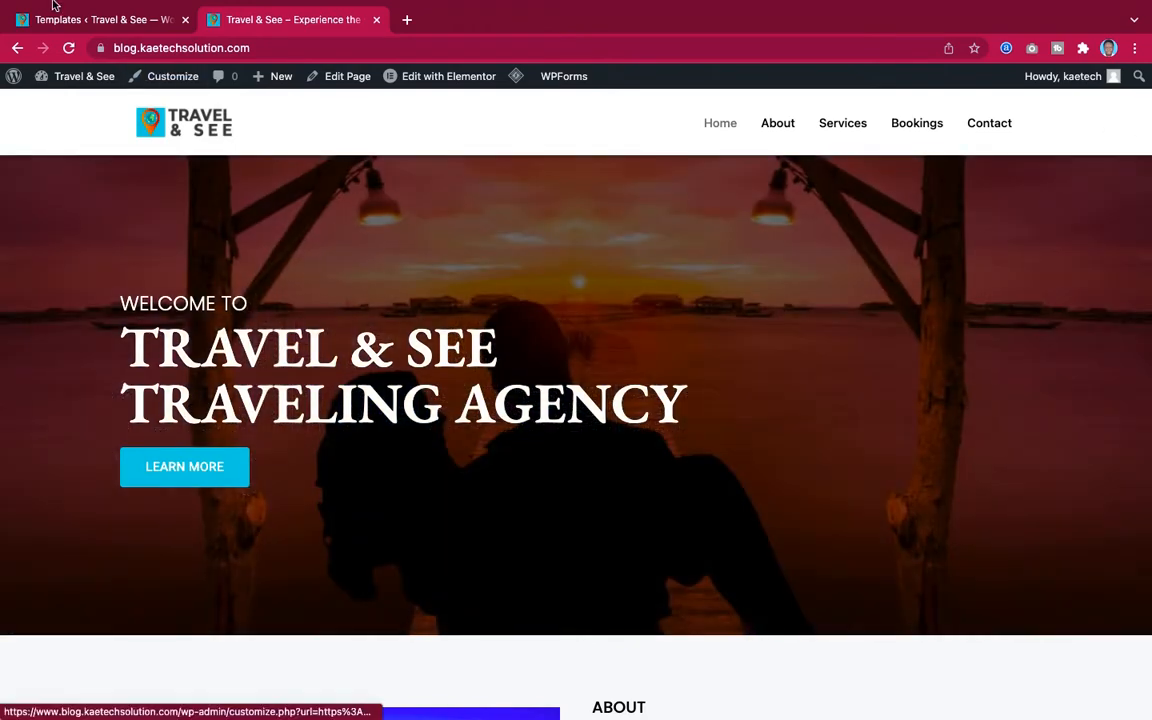
# Step: Leave full screen and narrow the browser window to phone width to check the responsive layout, restoring the full width at the end
pyautogui.moveTo(51, 6)
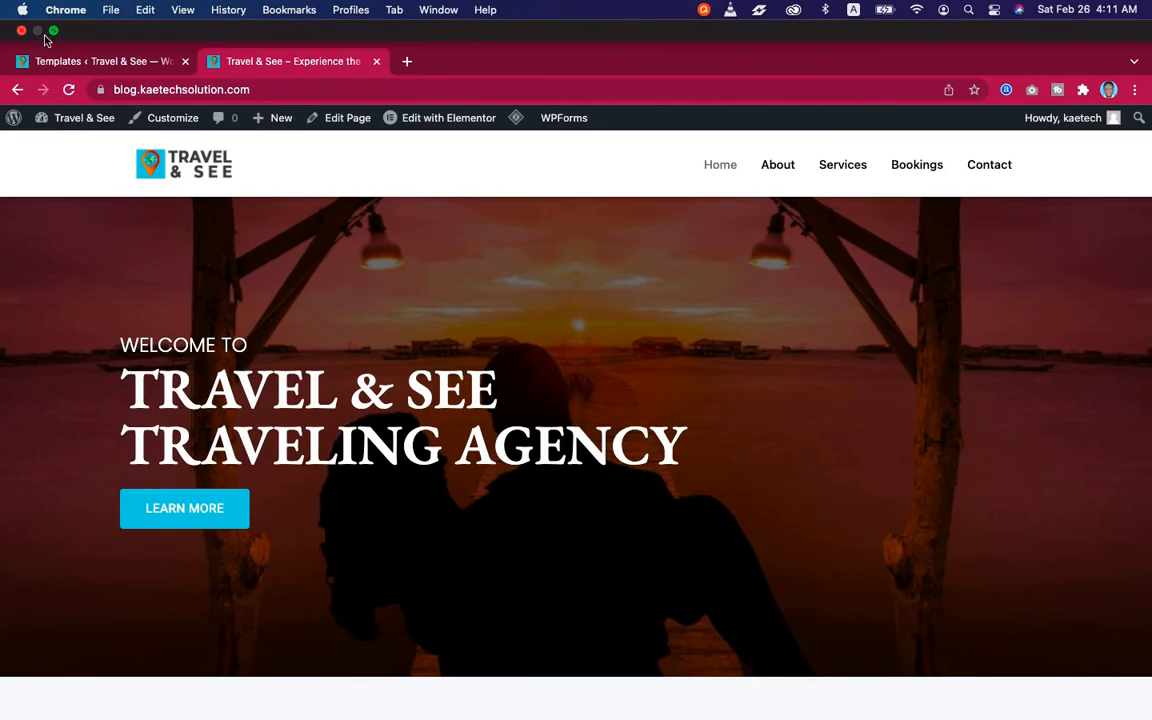
pyautogui.click(53, 31)
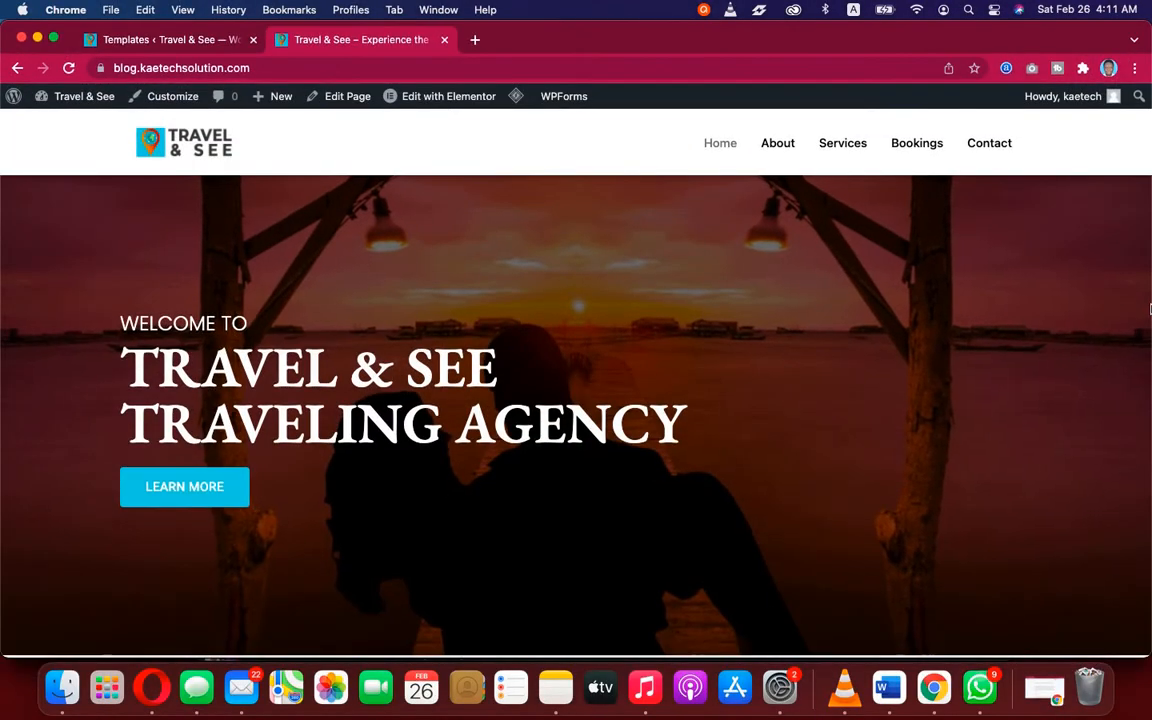
pyautogui.moveTo(1150, 308); pyautogui.dragTo(167, 315)
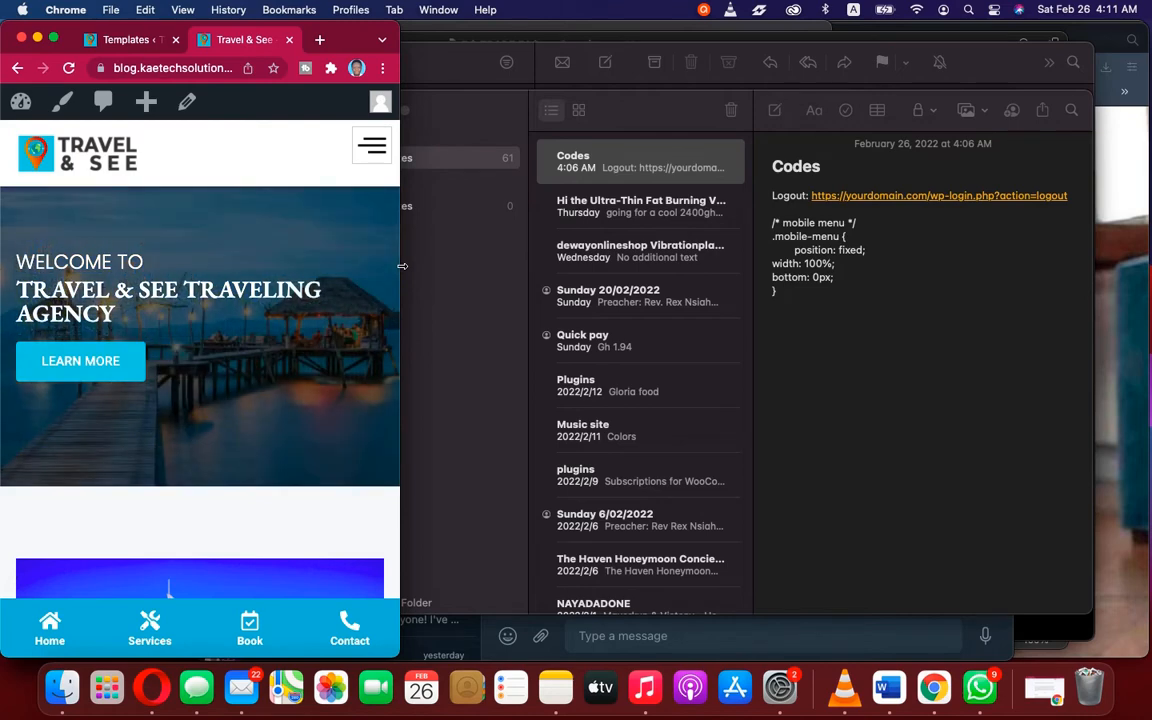
pyautogui.moveTo(403, 267); pyautogui.dragTo(1151, 220)
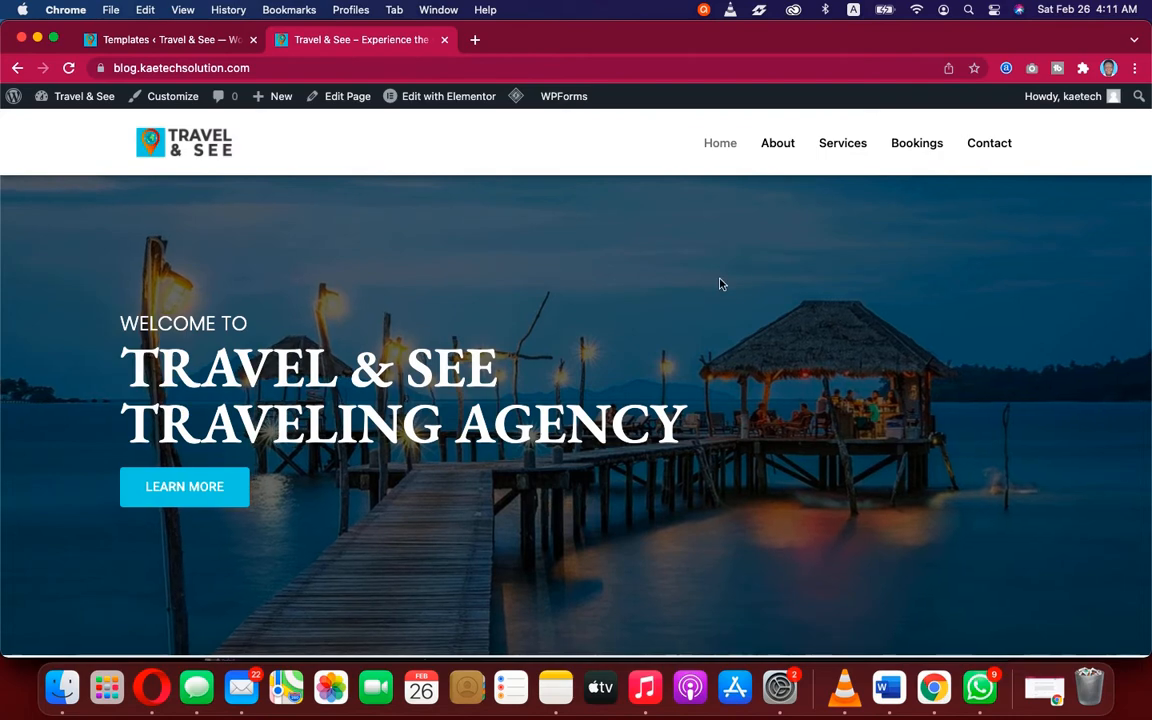
# Step: Open the browser's inspector with device emulation and examine the home page and its fixed mobile menu as a Samsung Galaxy S8+
pyautogui.rightClick(686, 285)
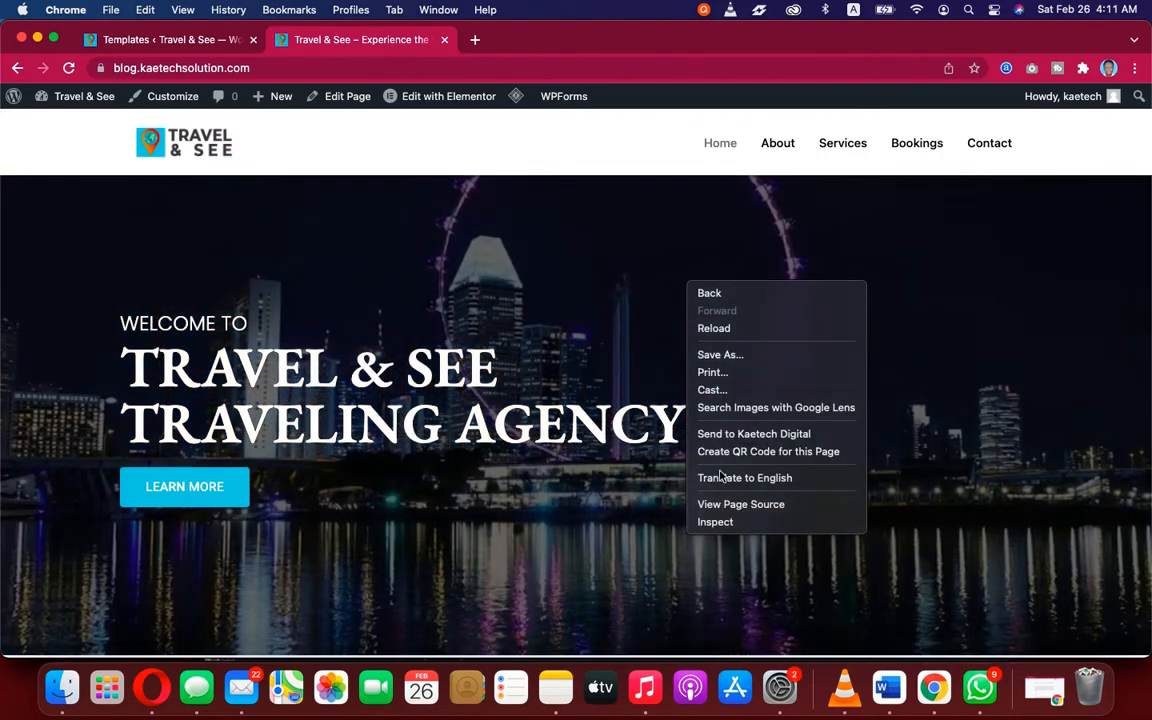
pyautogui.click(725, 523)
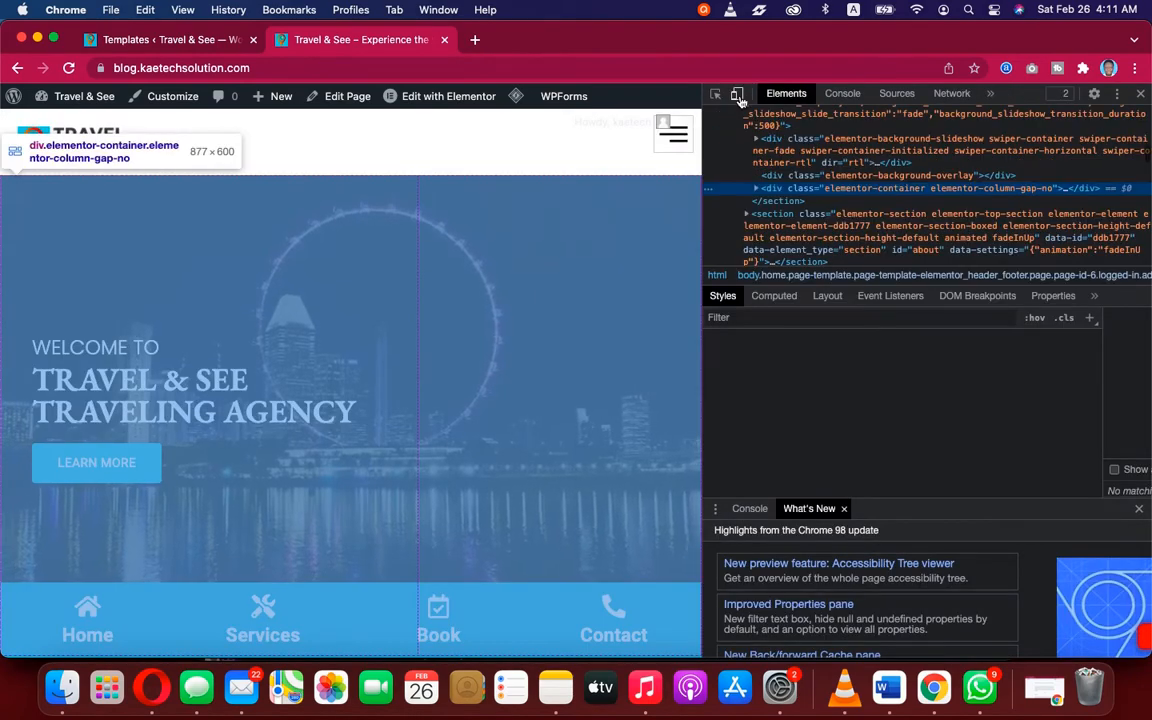
pyautogui.click(737, 94)
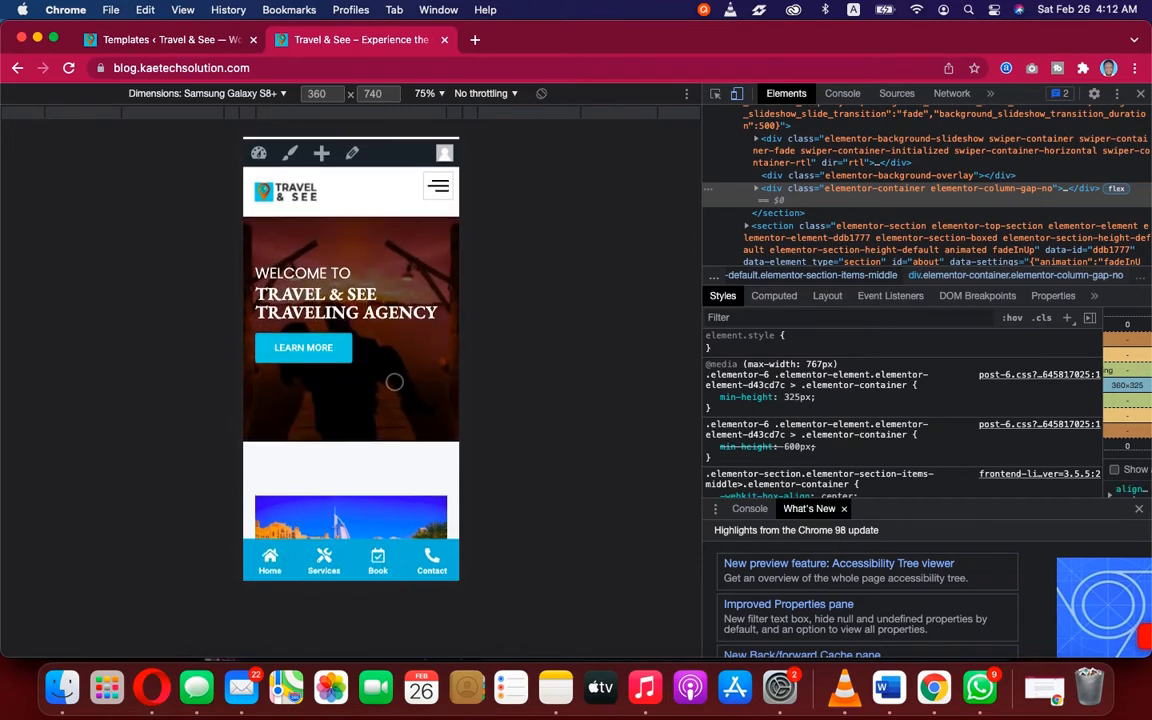
pyautogui.scroll(-5, 394, 381)
pyautogui.scroll(-10, 394, 381)
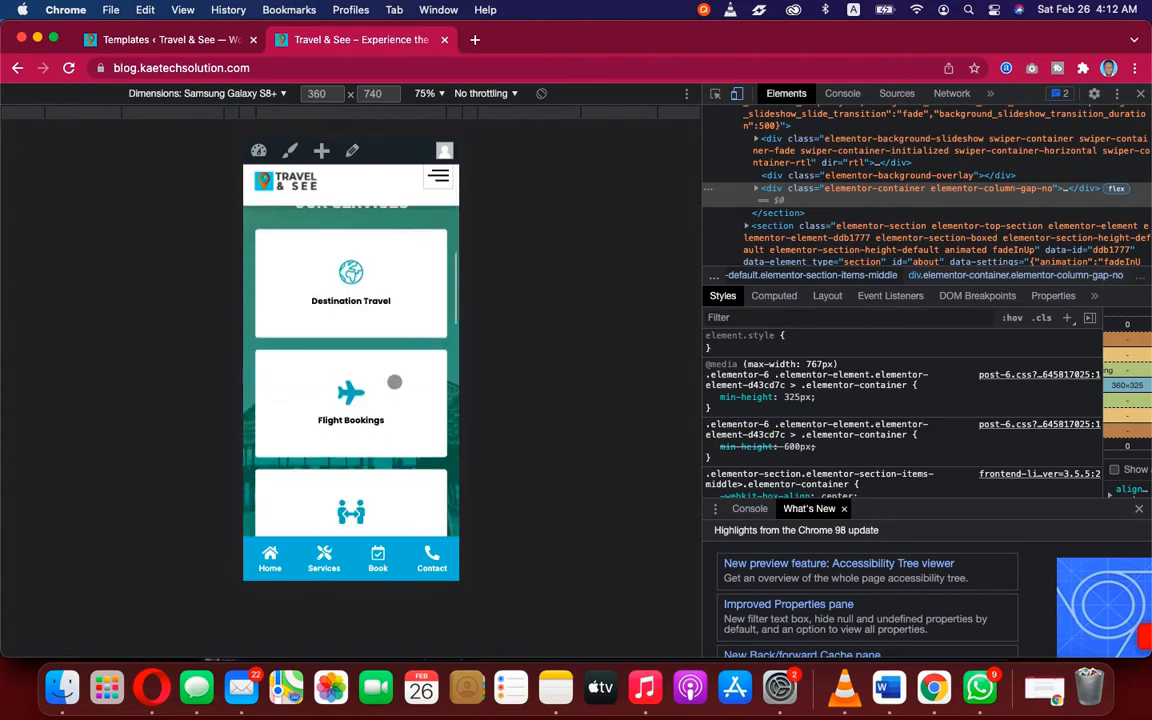
pyautogui.scroll(15, 394, 381)
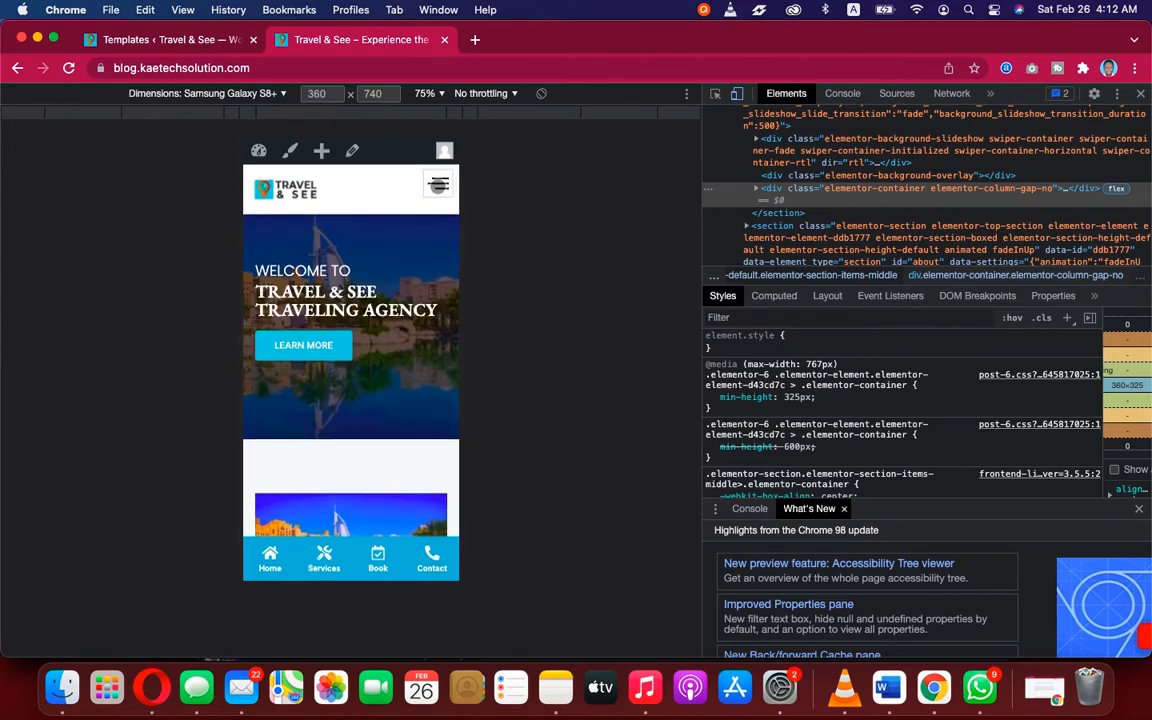
# Step: Try the site navigation in the phone preview and examine the Services page with its fixed mobile menu
pyautogui.click(438, 189)
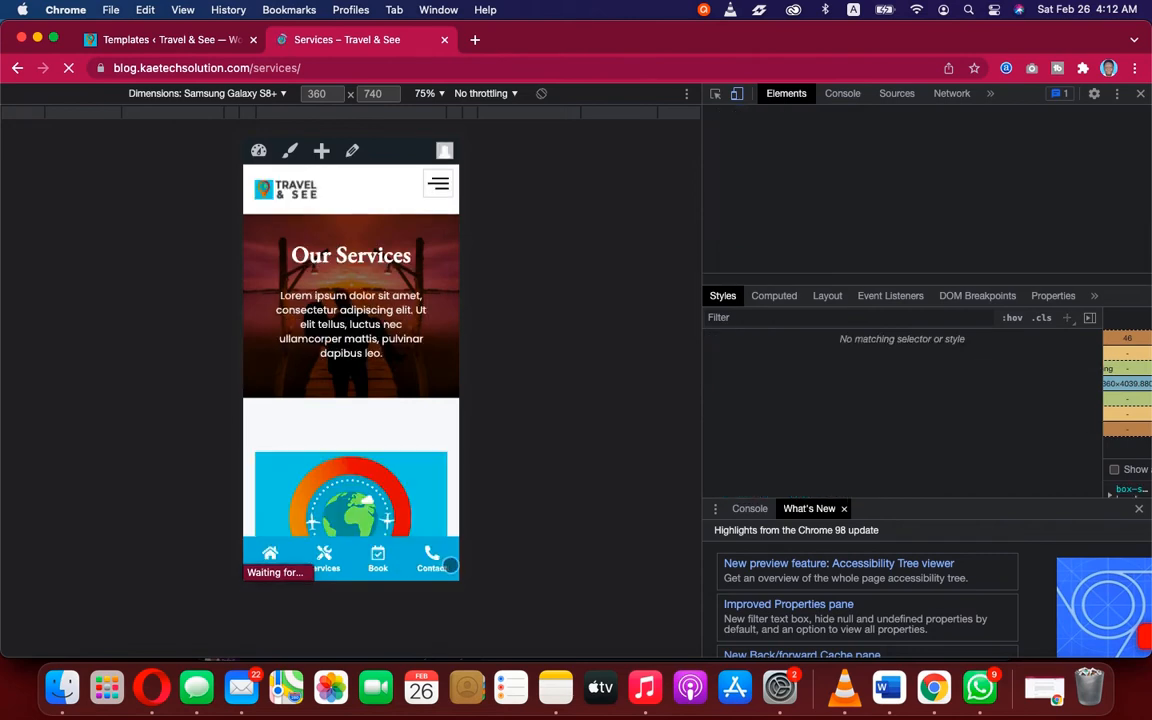
pyautogui.scroll(-5, 383, 432)
pyautogui.scroll(5, 383, 432)
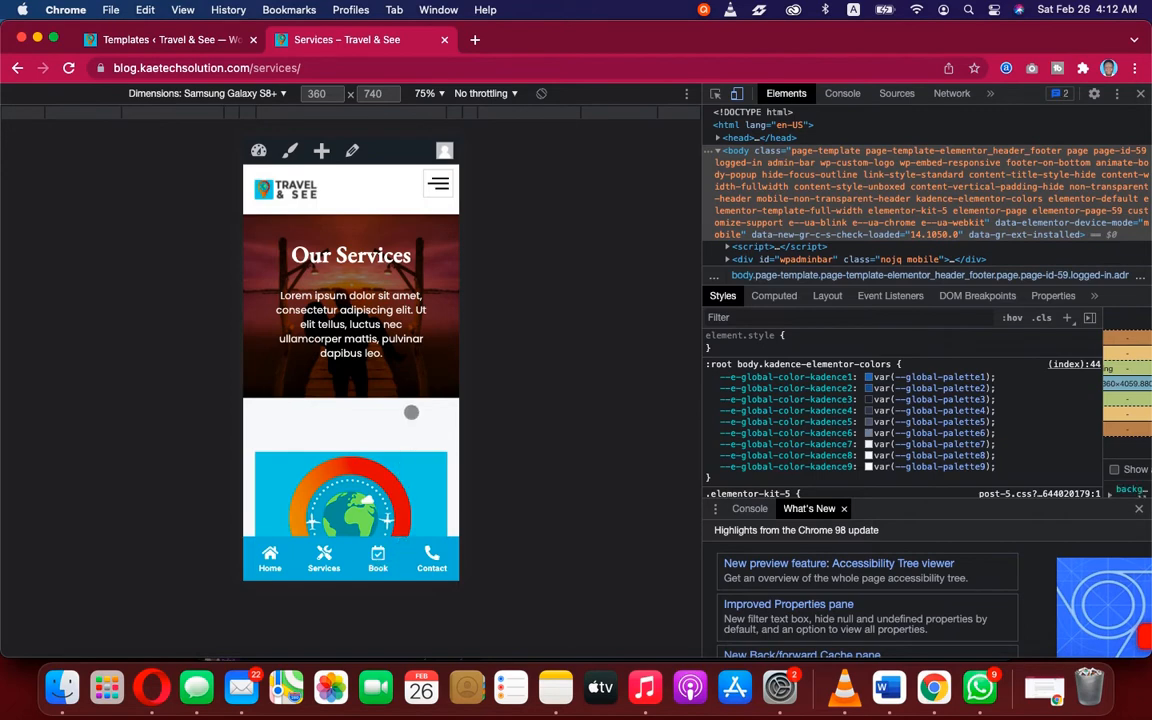
pyautogui.scroll(-5, 411, 412)
pyautogui.scroll(5, 427, 347)
# Step: Emulate an iPad Air, examine the Services page down to its footer, and close the inspector
pyautogui.click(283, 94)
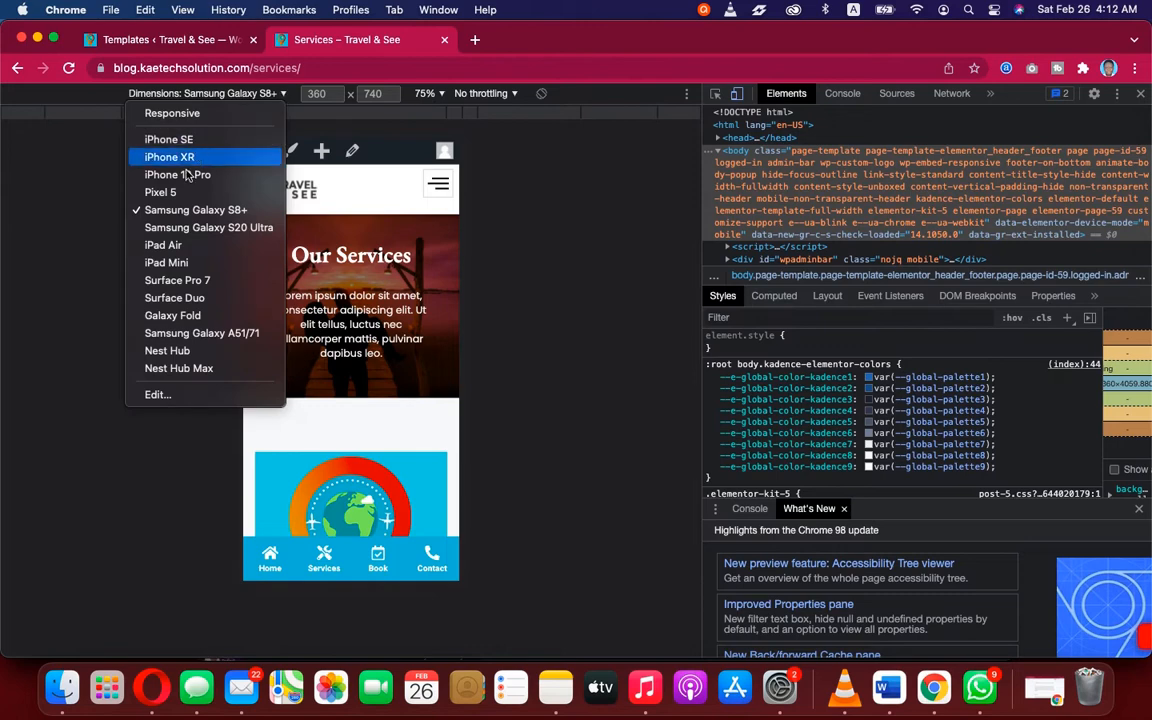
pyautogui.click(172, 249)
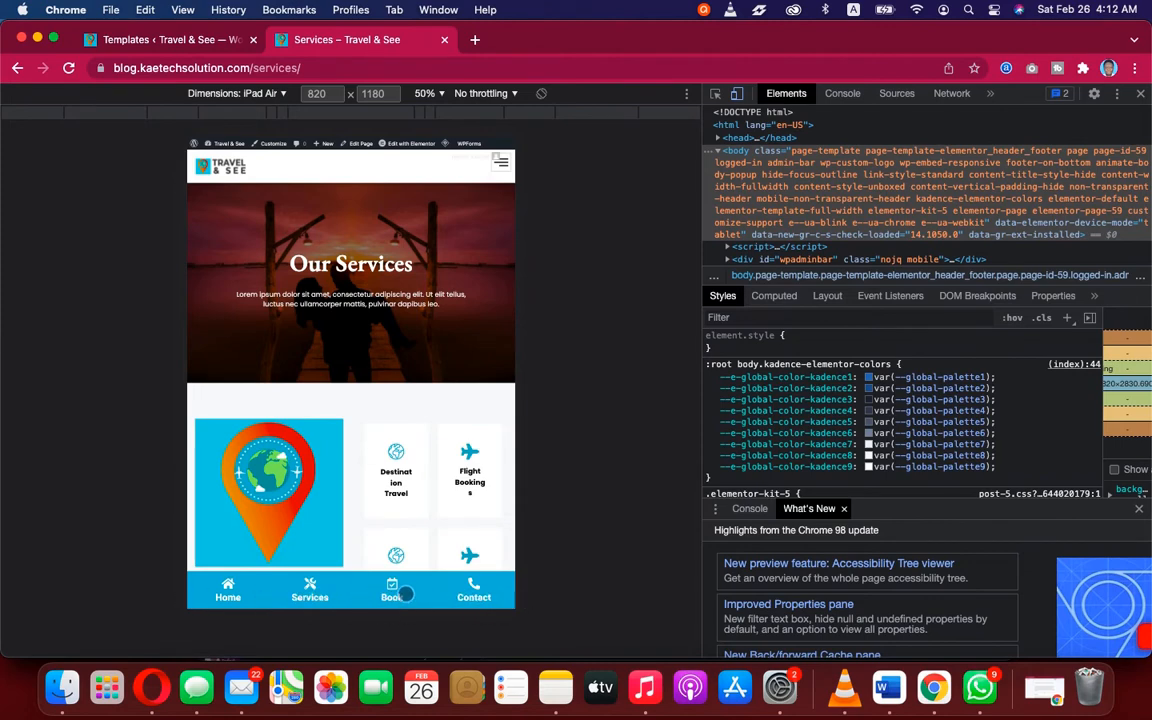
pyautogui.scroll(-15, 401, 466)
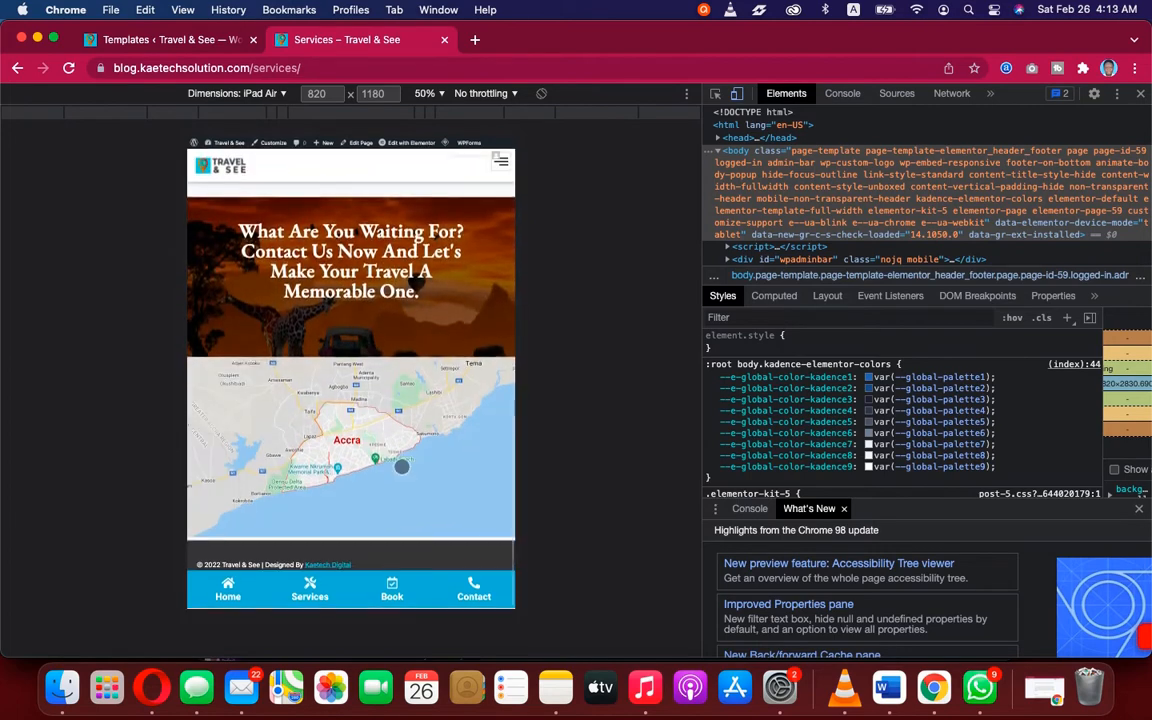
pyautogui.scroll(15, 401, 466)
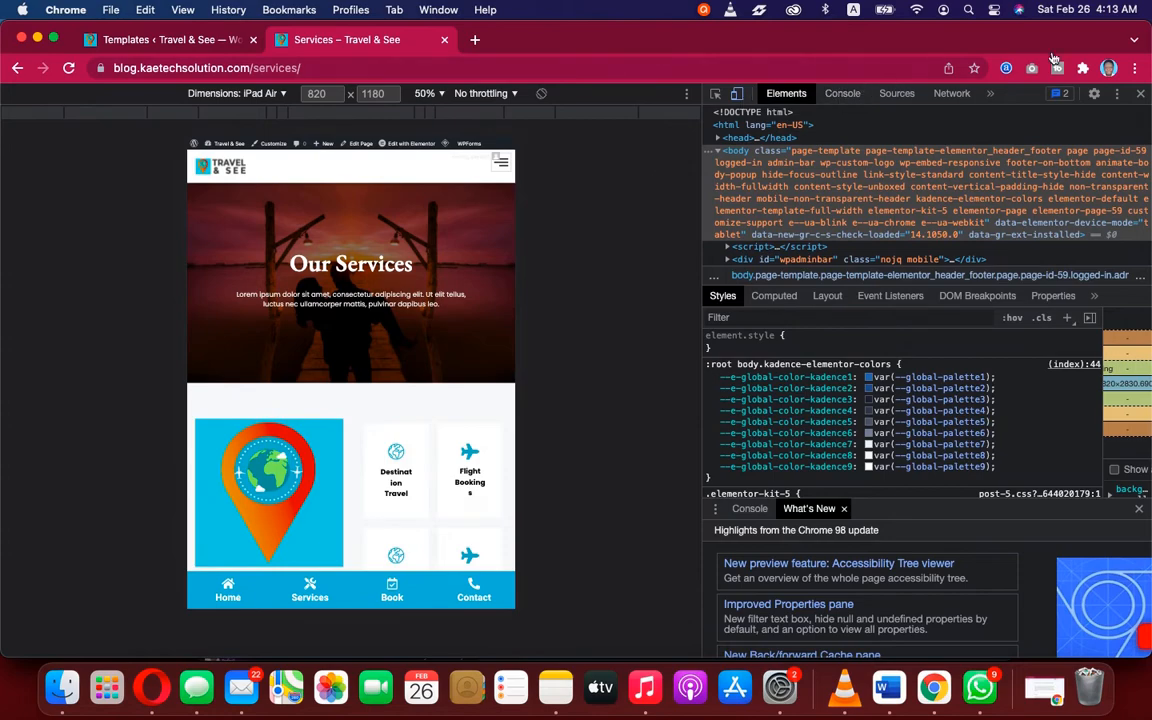
pyautogui.click(1142, 95)
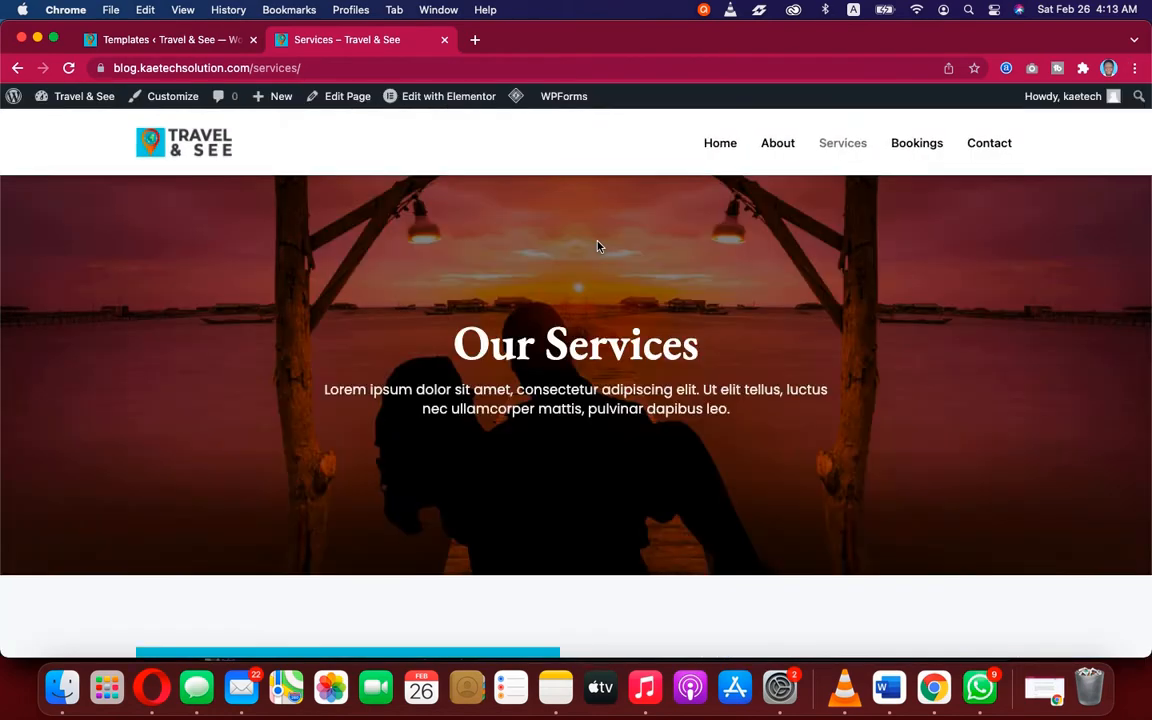
# Step: Examine the Services page in the desktop layout, including the service cards, booking banner and map
pyautogui.scroll(-10, 764, 350)
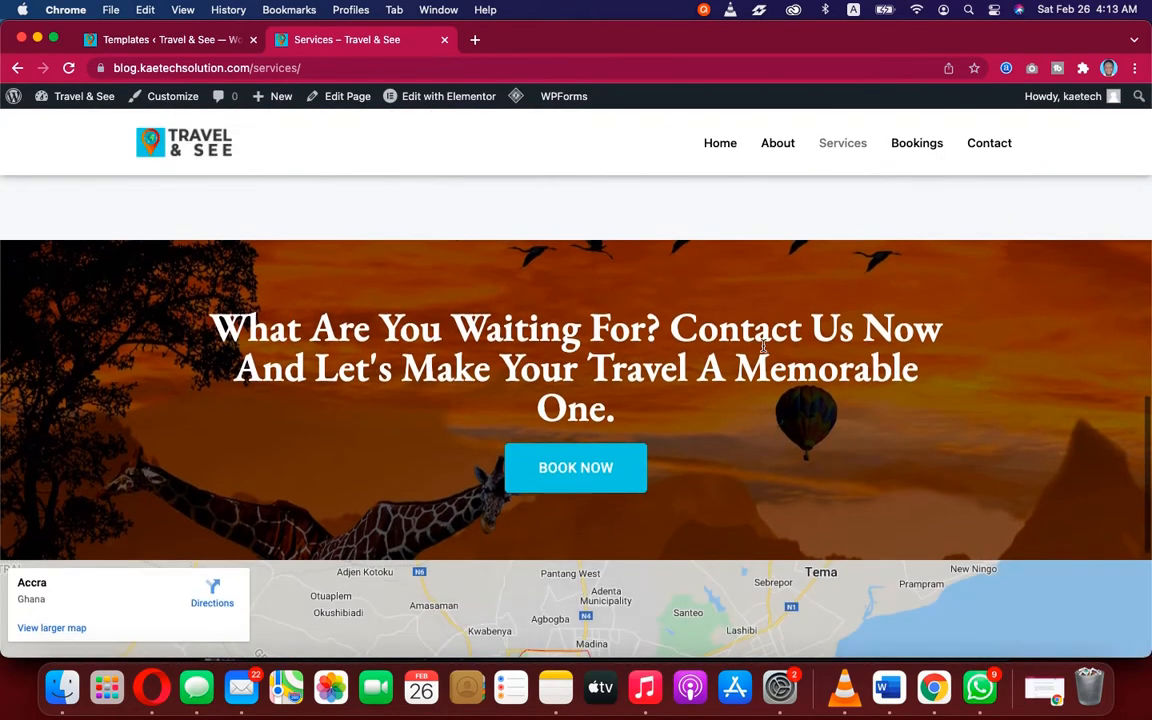
pyautogui.scroll(-5, 764, 347)
pyautogui.scroll(10, 764, 347)
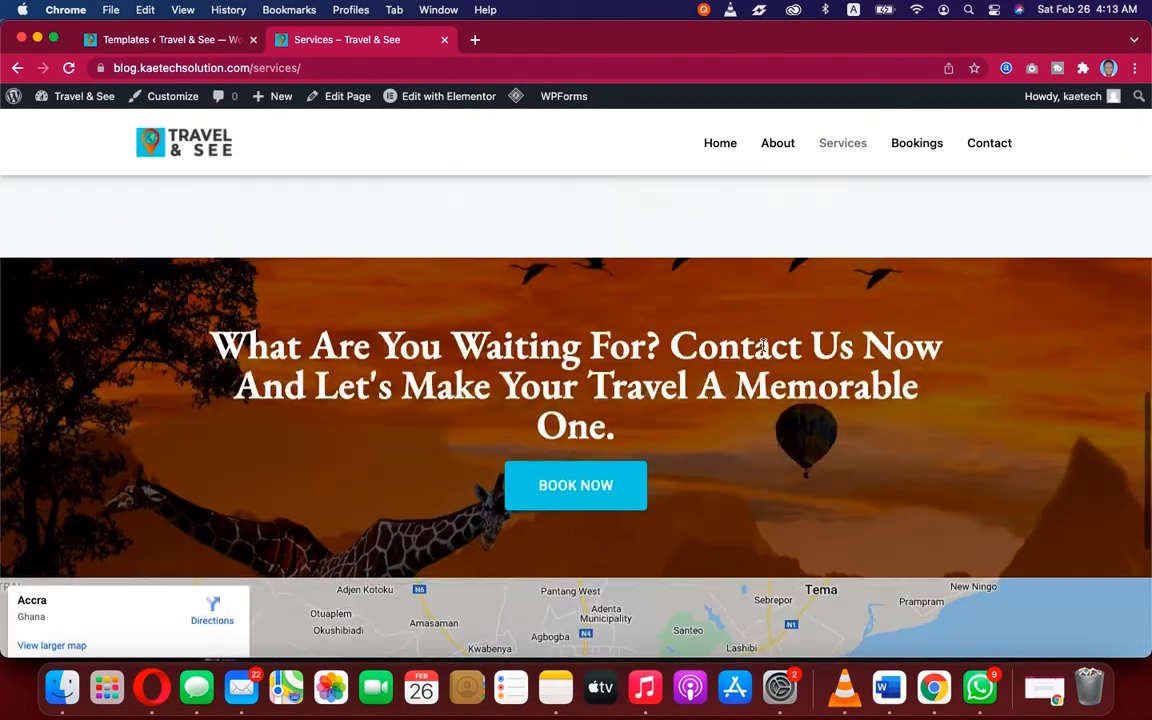
pyautogui.scroll(8, 763, 346)
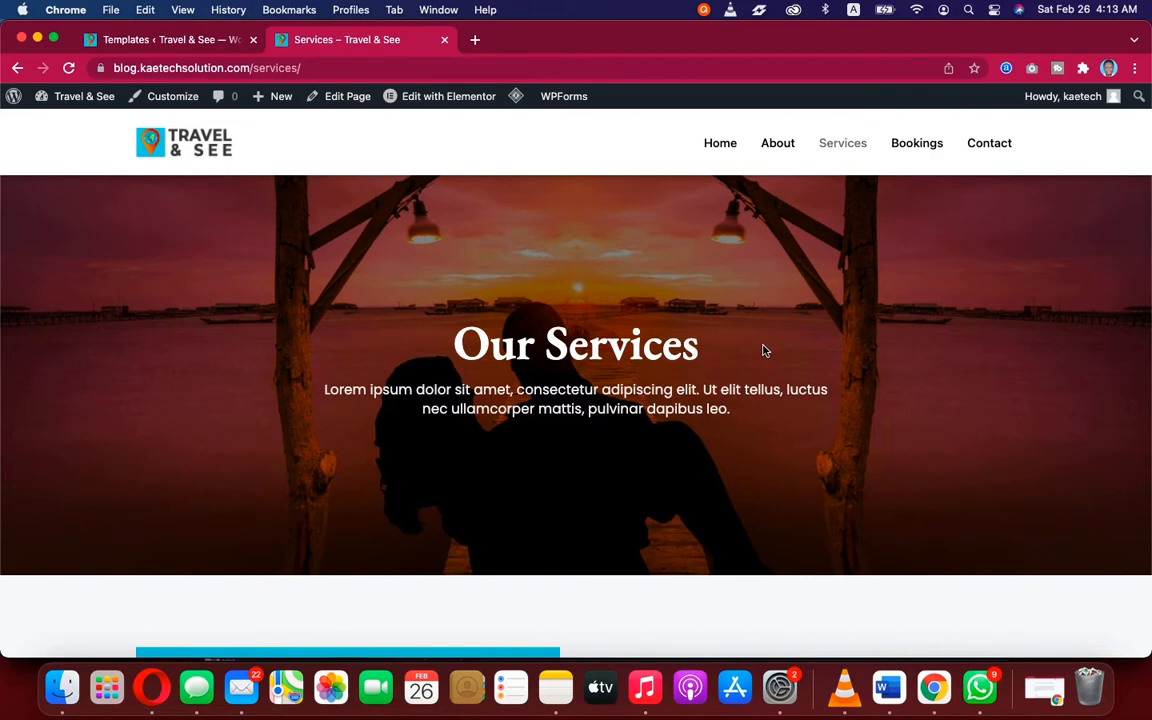
pyautogui.scroll(-5, 764, 350)
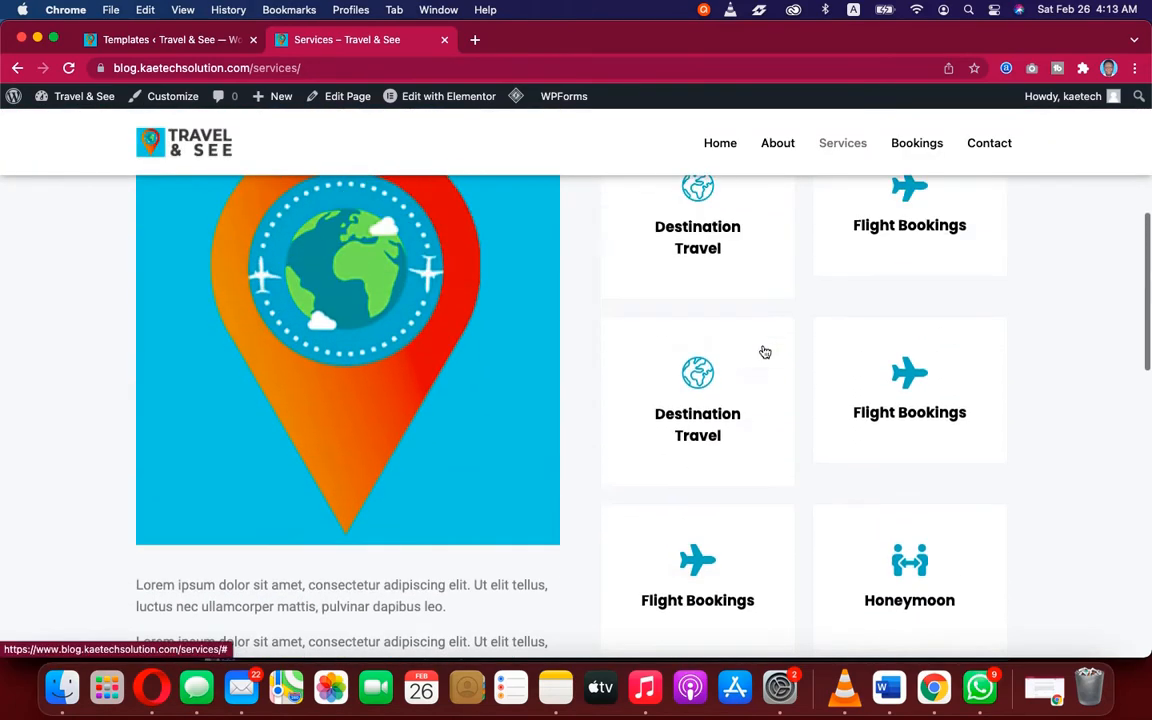
pyautogui.scroll(5, 764, 351)
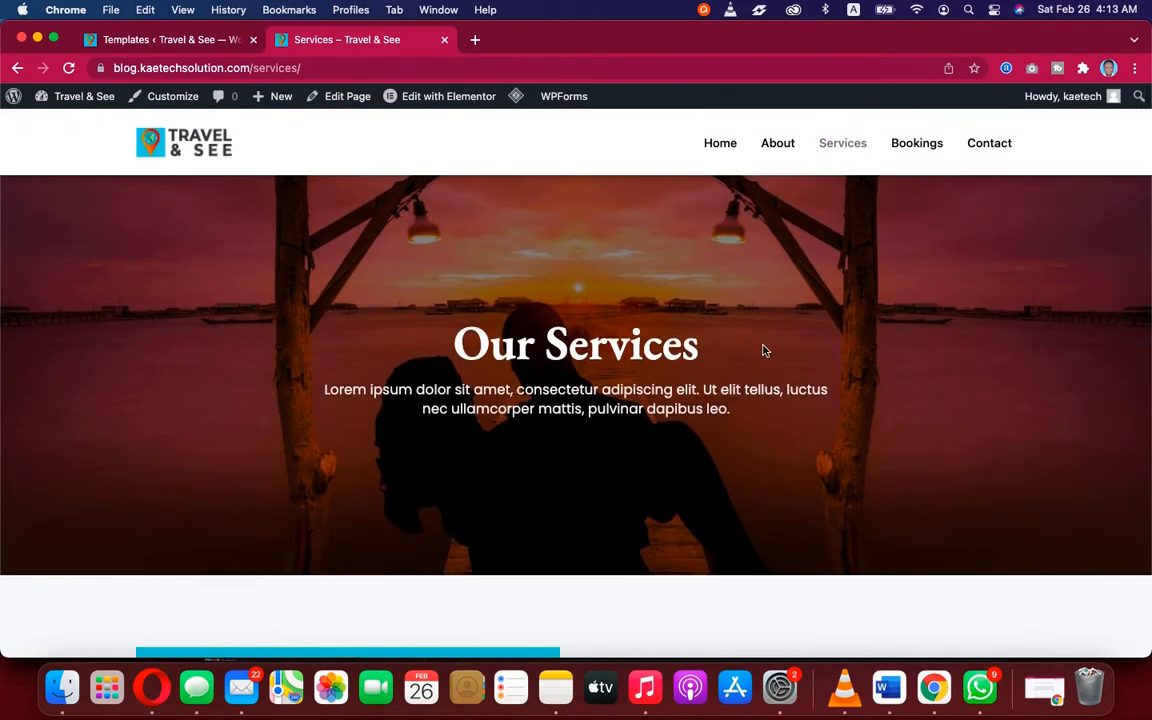
# Step: Return to the Home page and review its About, Our Services and Why Choose Us sections
pyautogui.click(727, 146)
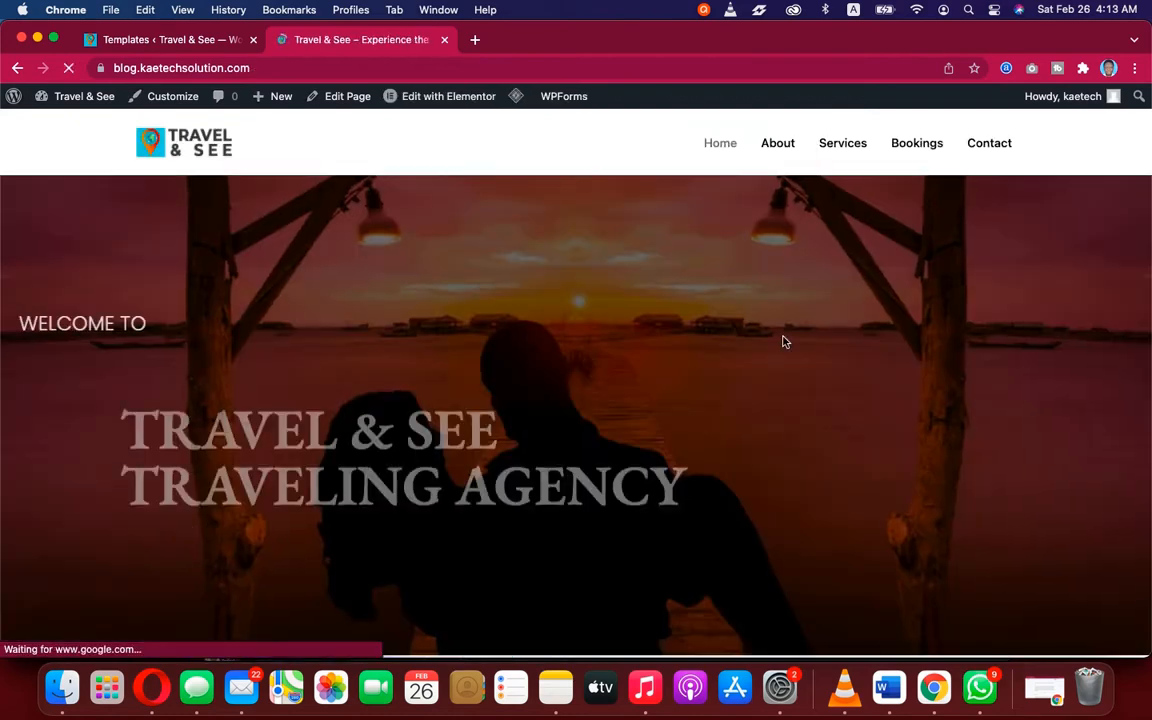
pyautogui.scroll(-15, 784, 342)
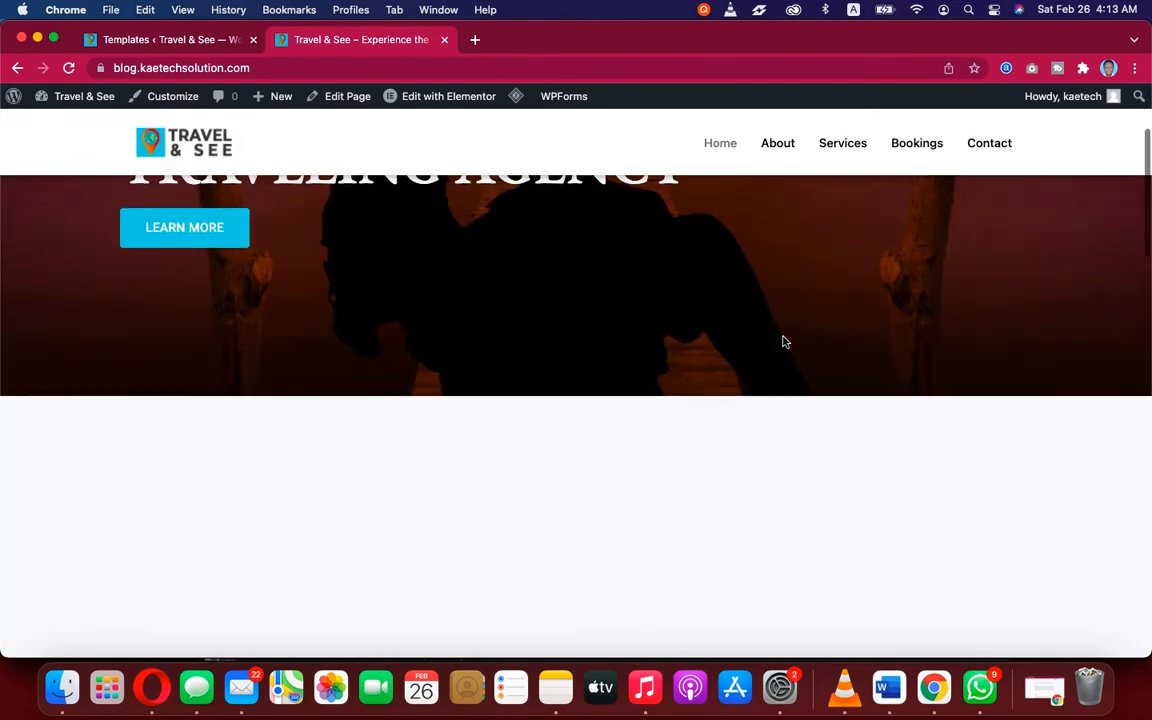
pyautogui.scroll(-20, 784, 342)
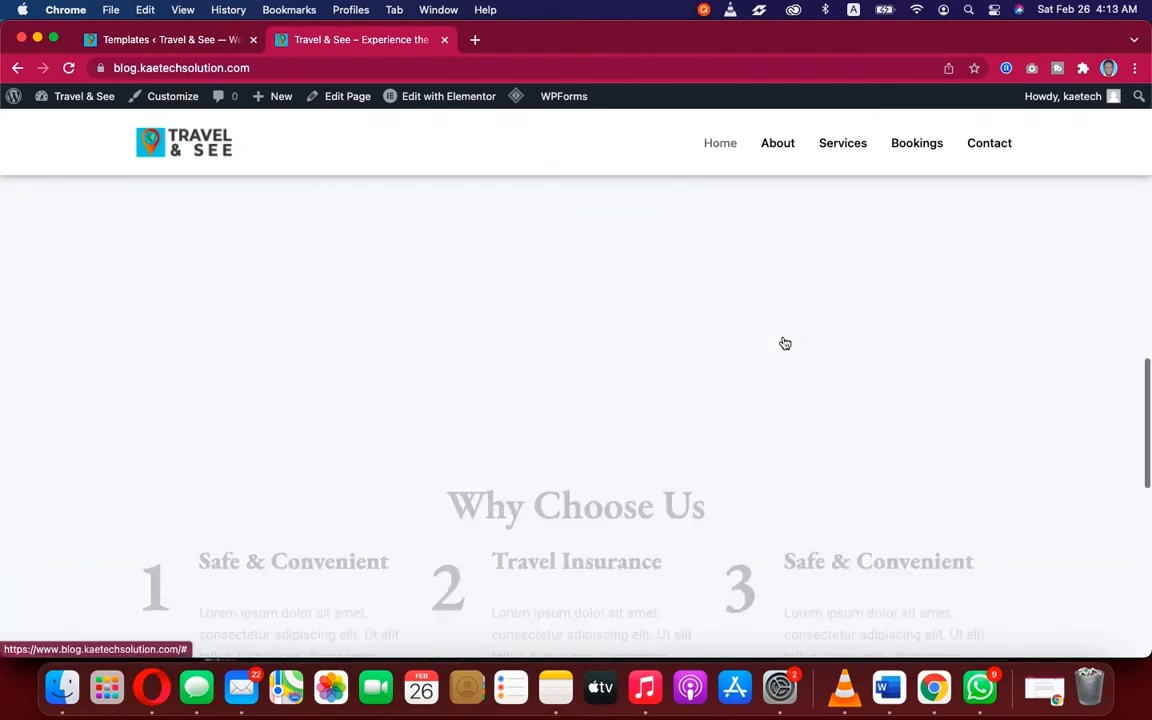
pyautogui.scroll(20, 784, 342)
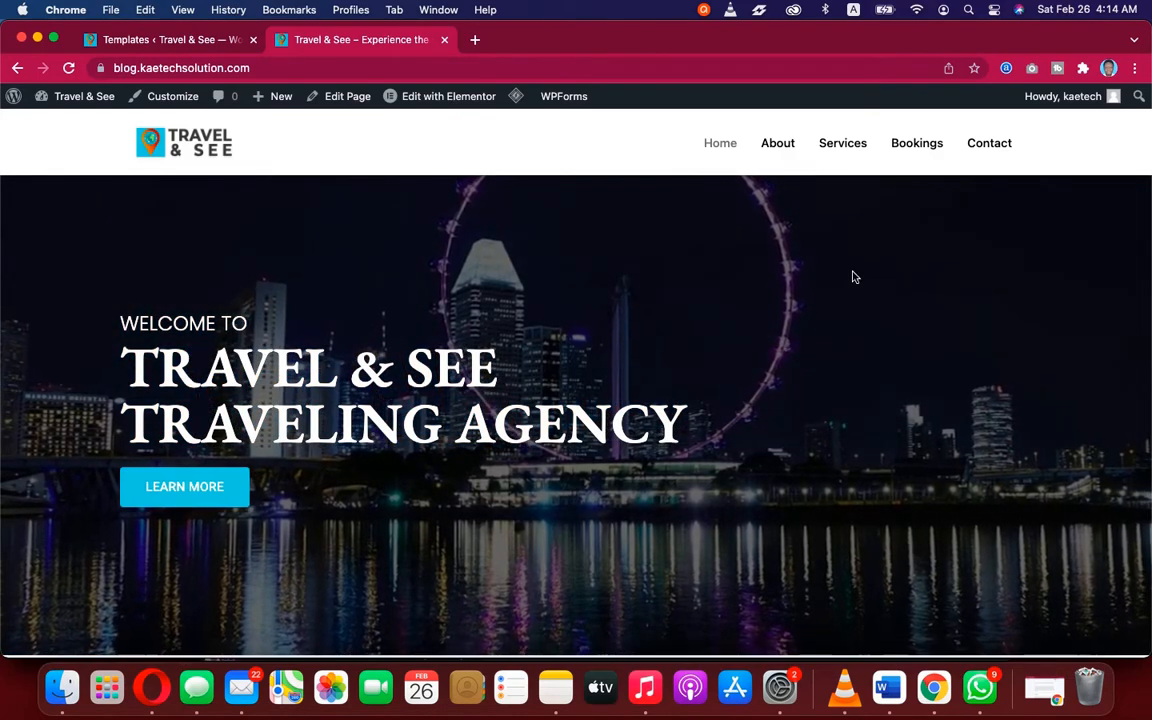
pyautogui.scroll(-10, 832, 293)
pyautogui.scroll(10, 831, 294)
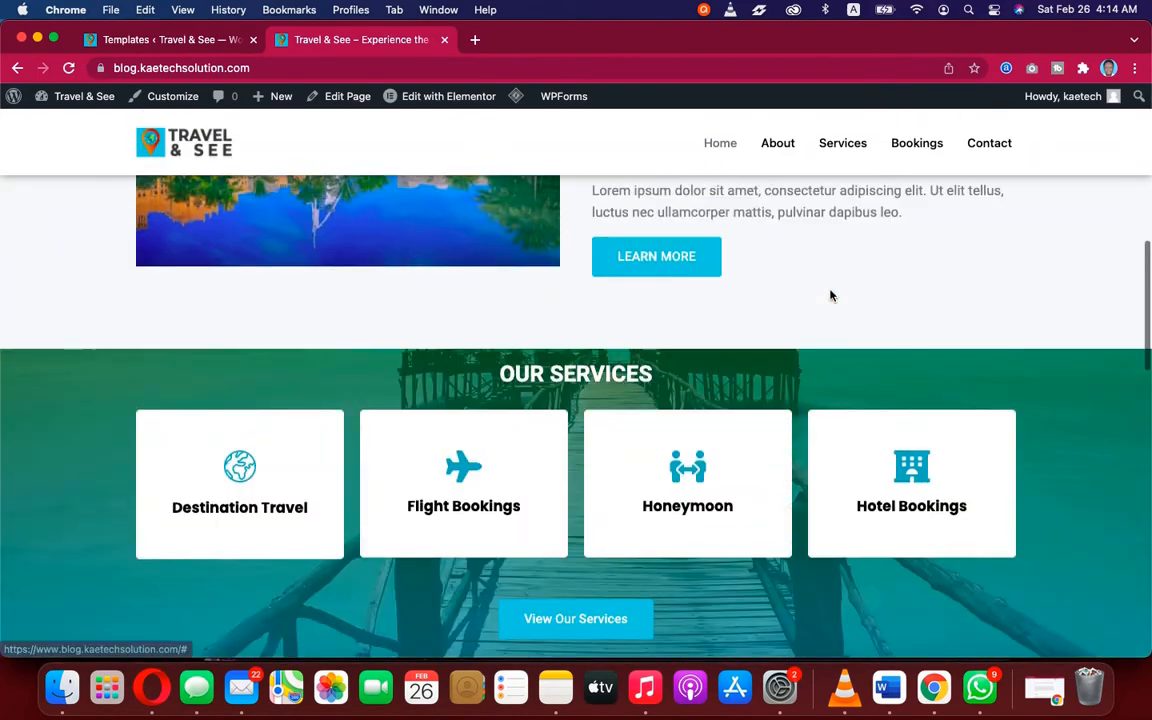
# Step: Examine the home page version with the uppercase menu and Book Now button, checking how the header behaves down the page
pyautogui.press('super+h')
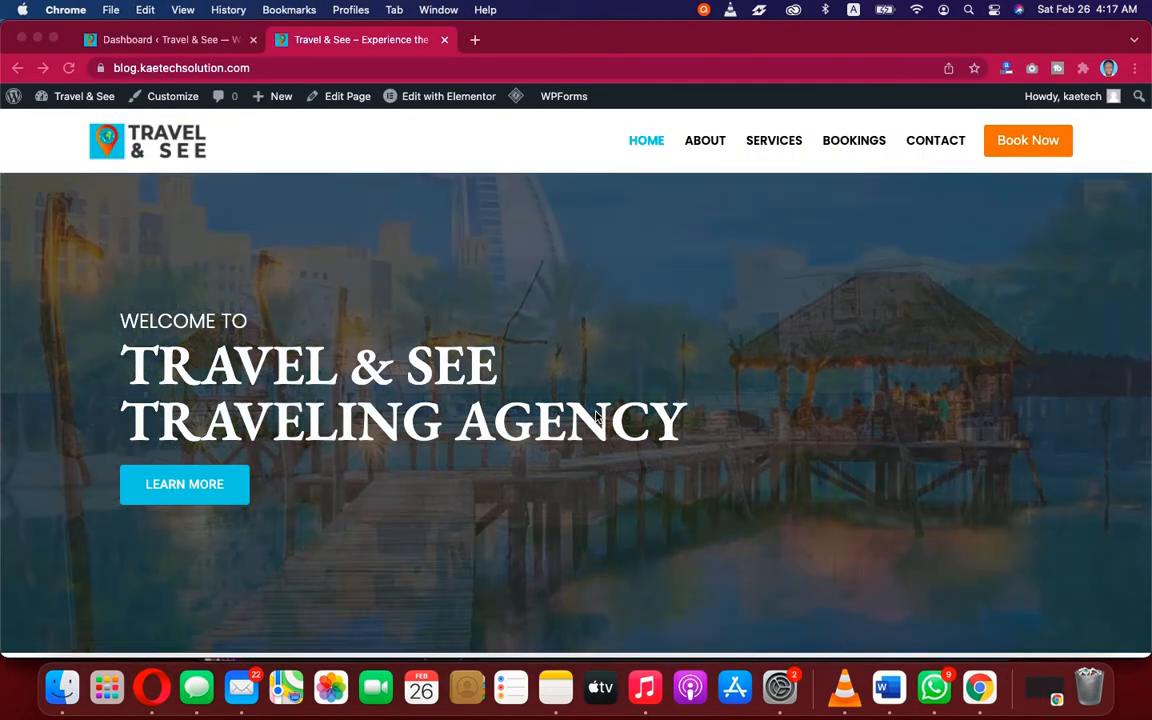
pyautogui.scroll(-10, 596, 418)
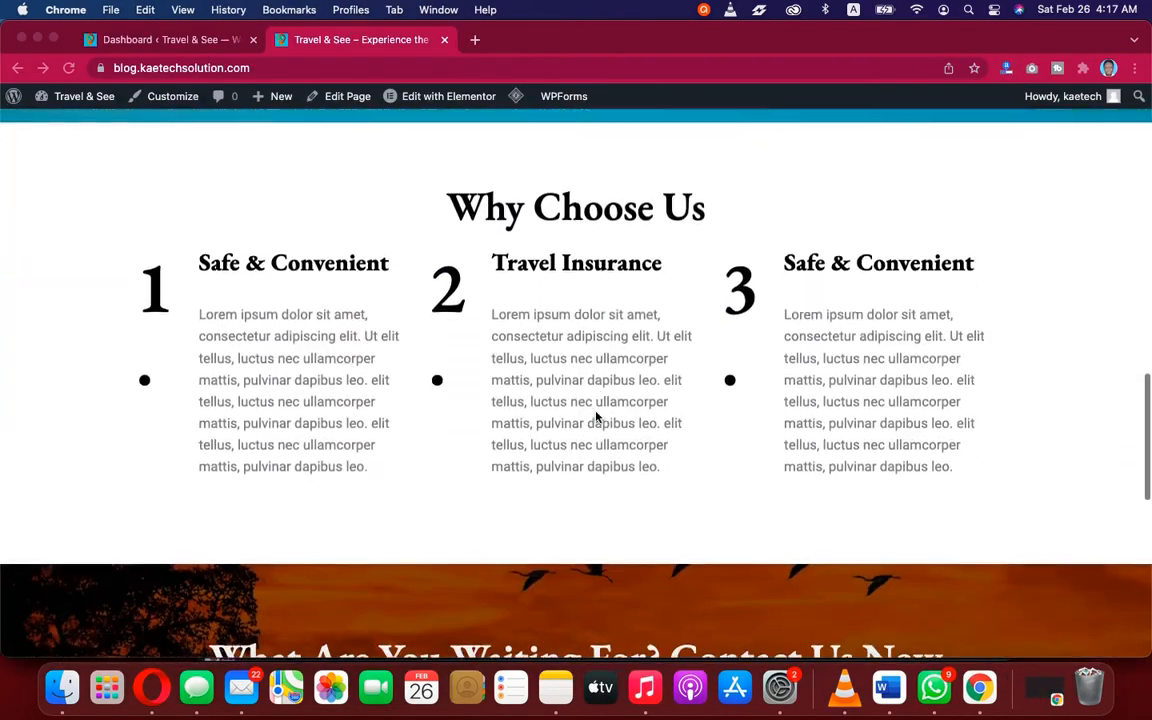
pyautogui.scroll(10, 596, 418)
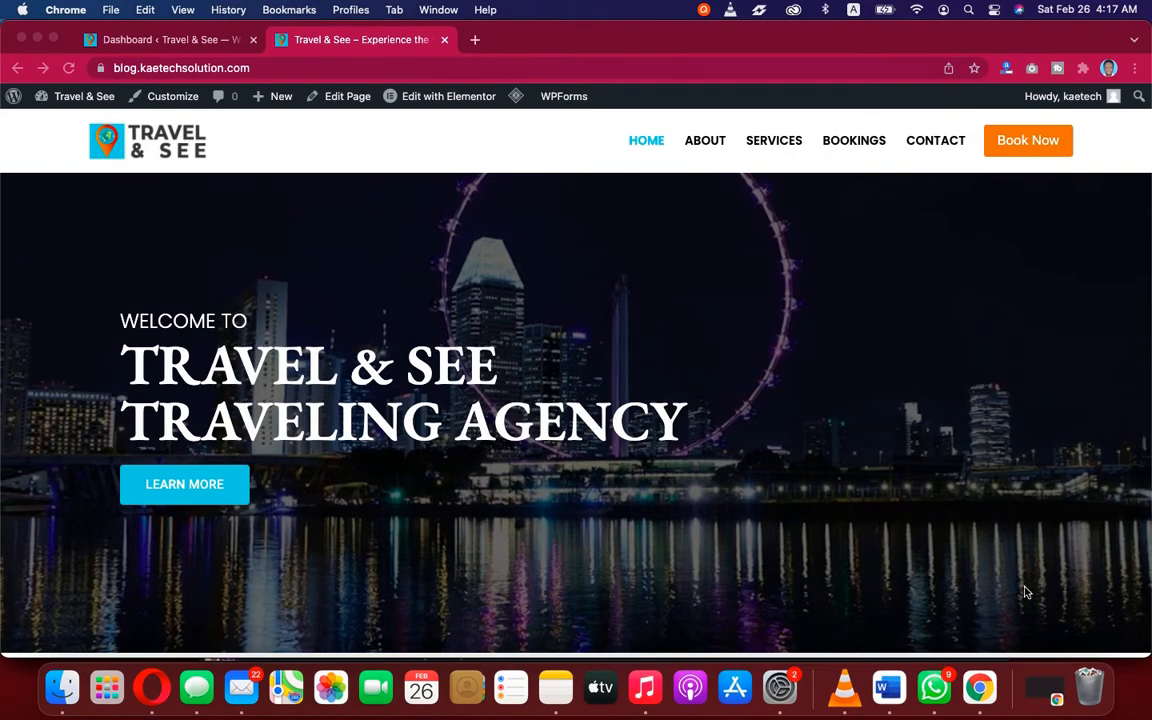
pyautogui.scroll(-10, 765, 457)
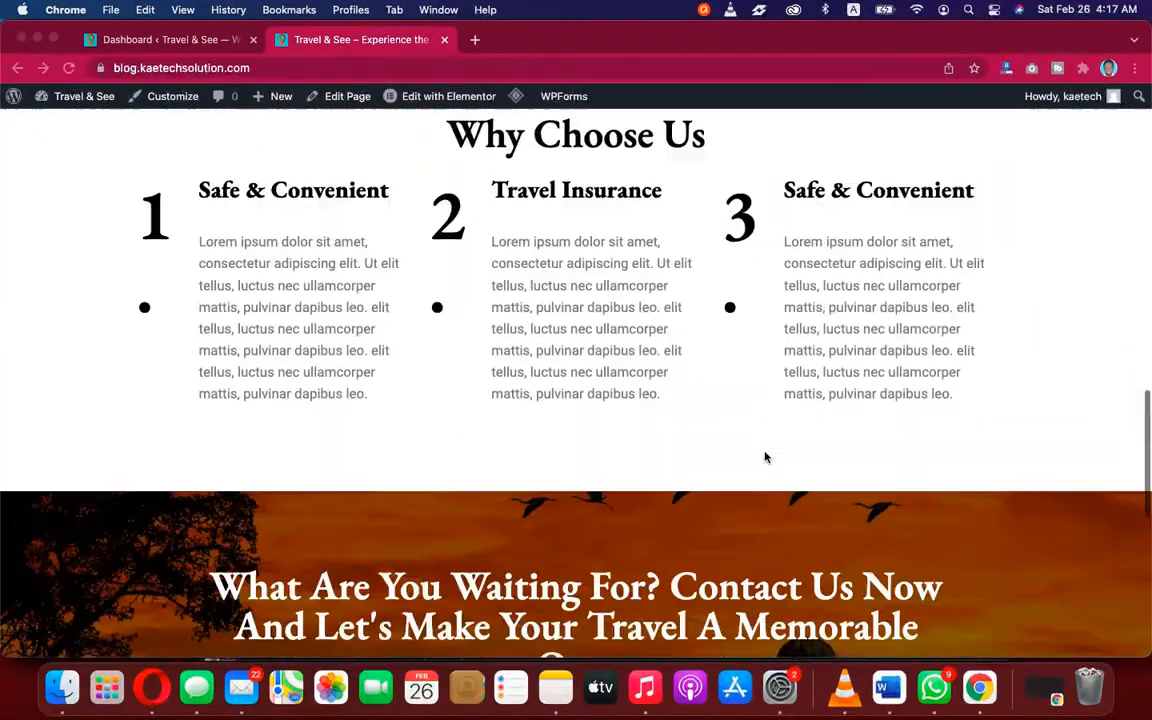
pyautogui.scroll(-3, 764, 458)
pyautogui.scroll(20, 764, 458)
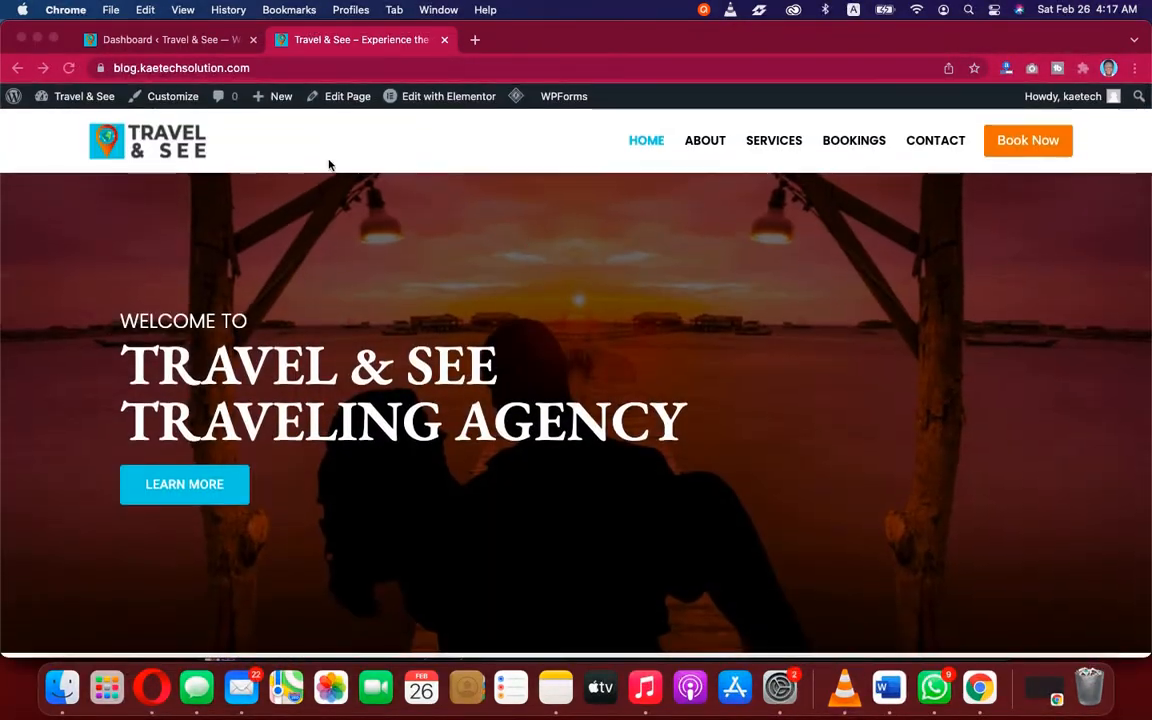
pyautogui.scroll(-3, 752, 241)
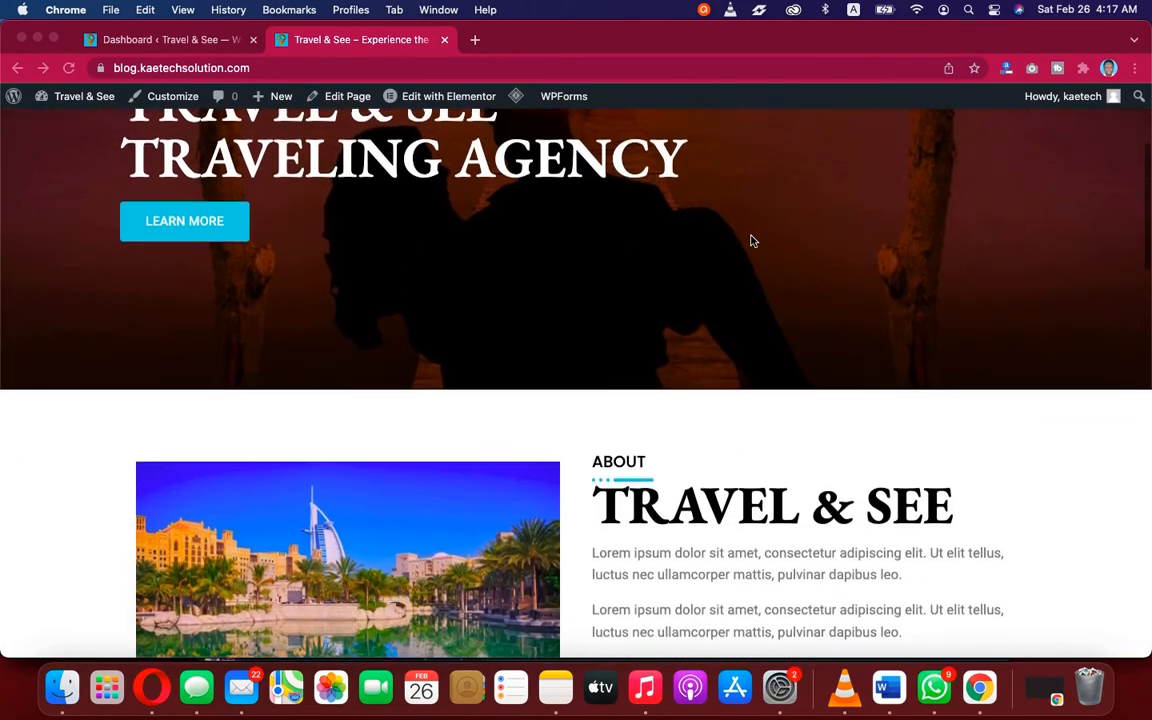
# Step: Examine the desktop home page from the hero banner down to the Accra map and back to the header
pyautogui.scroll(-2, 752, 241)
pyautogui.scroll(5, 752, 241)
pyautogui.scroll(-8, 752, 241)
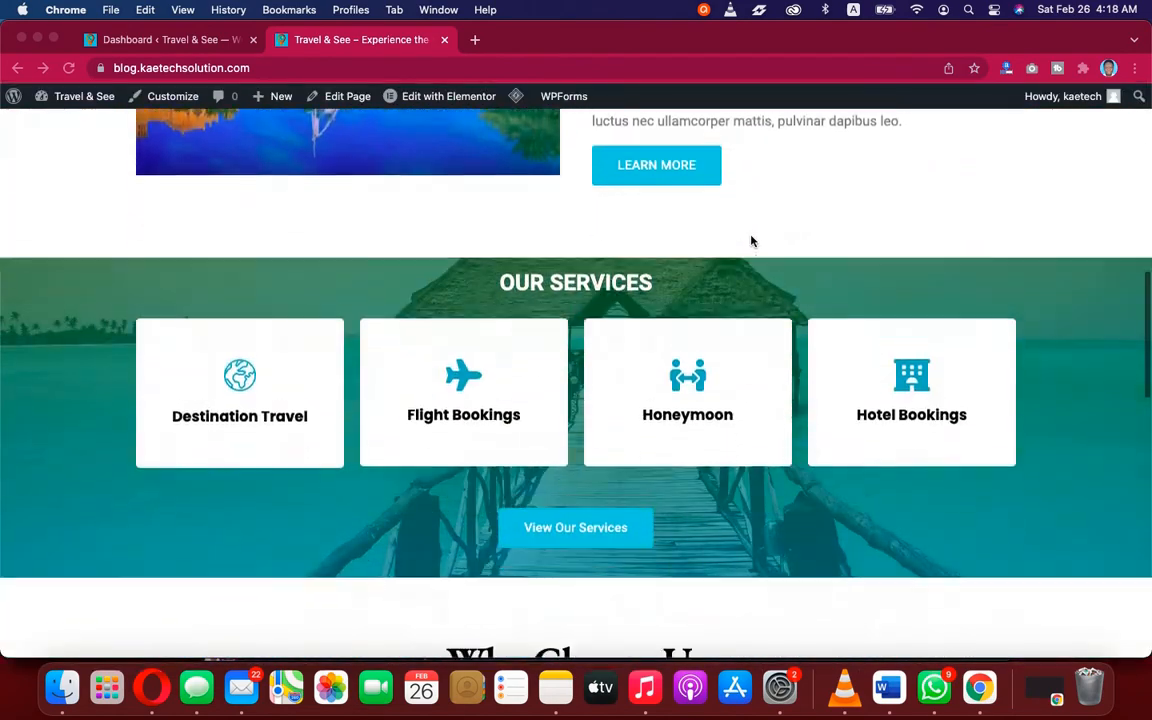
pyautogui.scroll(-10, 752, 241)
pyautogui.scroll(3, 752, 241)
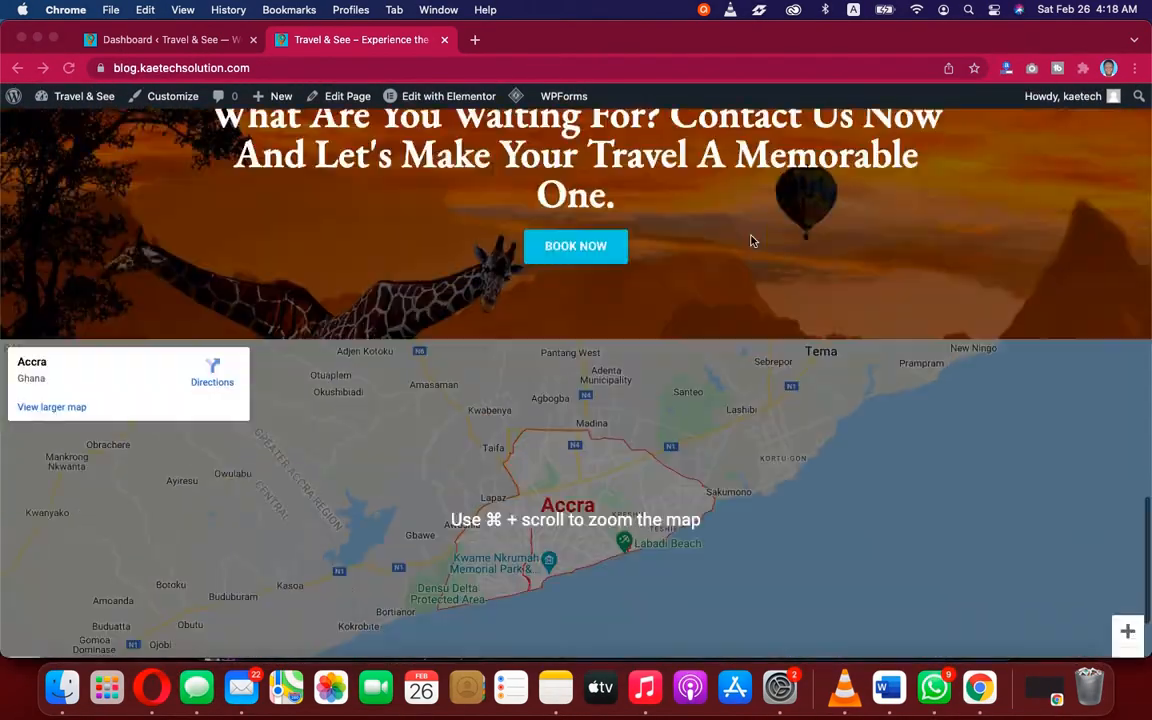
pyautogui.scroll(15, 752, 241)
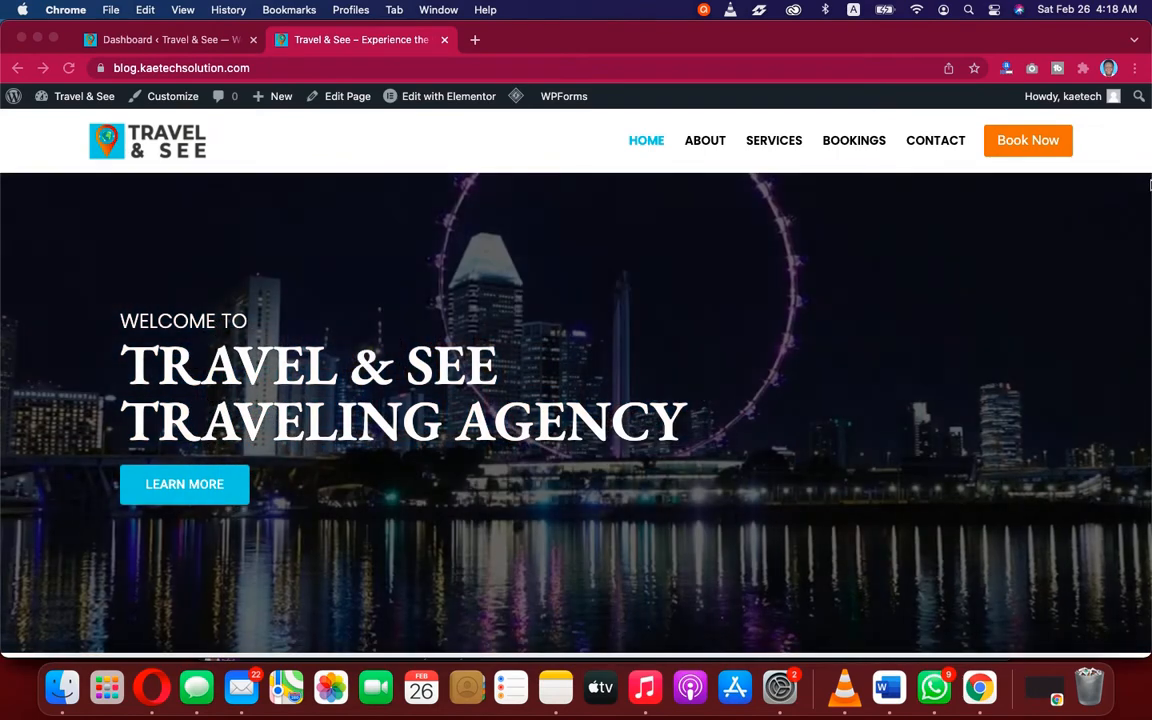
# Step: Narrow the browser window to phone width, examine the home page's mobile layout, and restore the full-width window at the page top
pyautogui.moveTo(1150, 185); pyautogui.dragTo(321, 209)
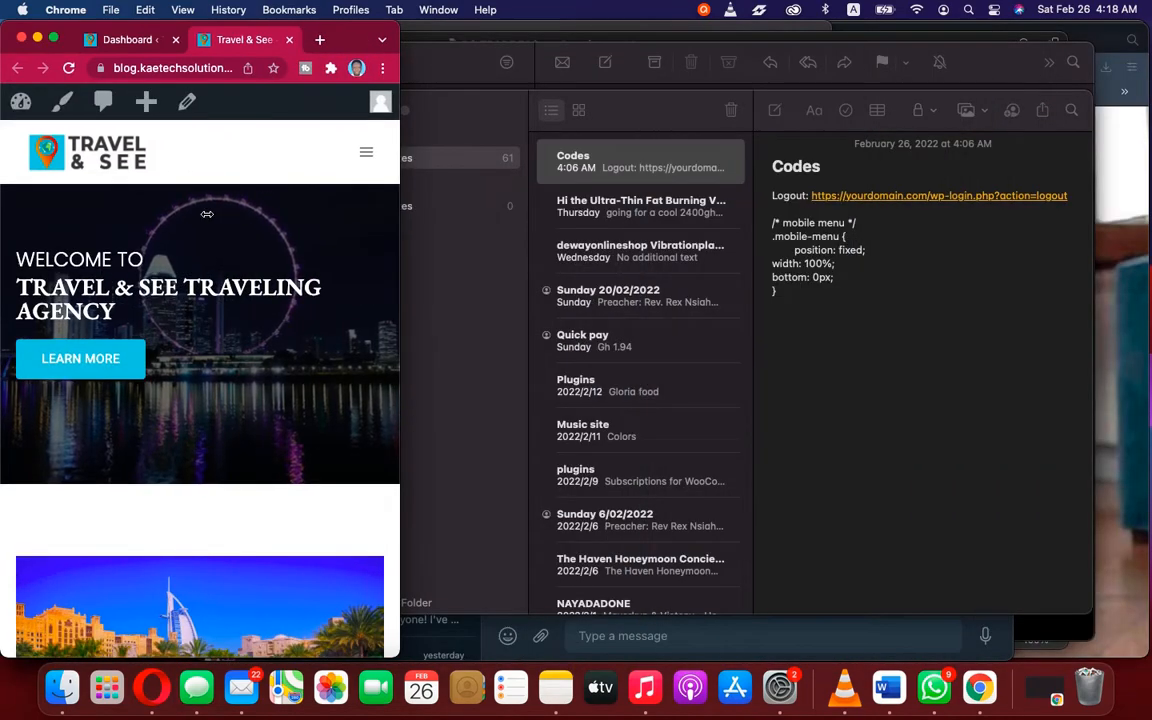
pyautogui.scroll(-15, 205, 325)
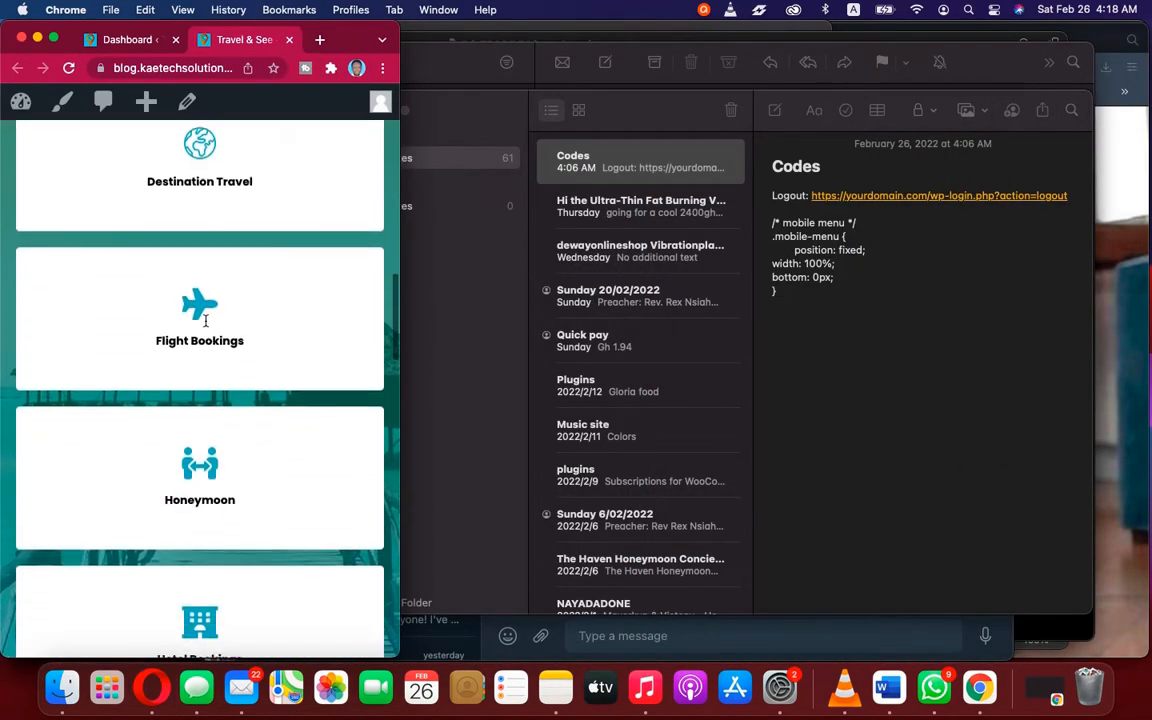
pyautogui.scroll(-15, 206, 325)
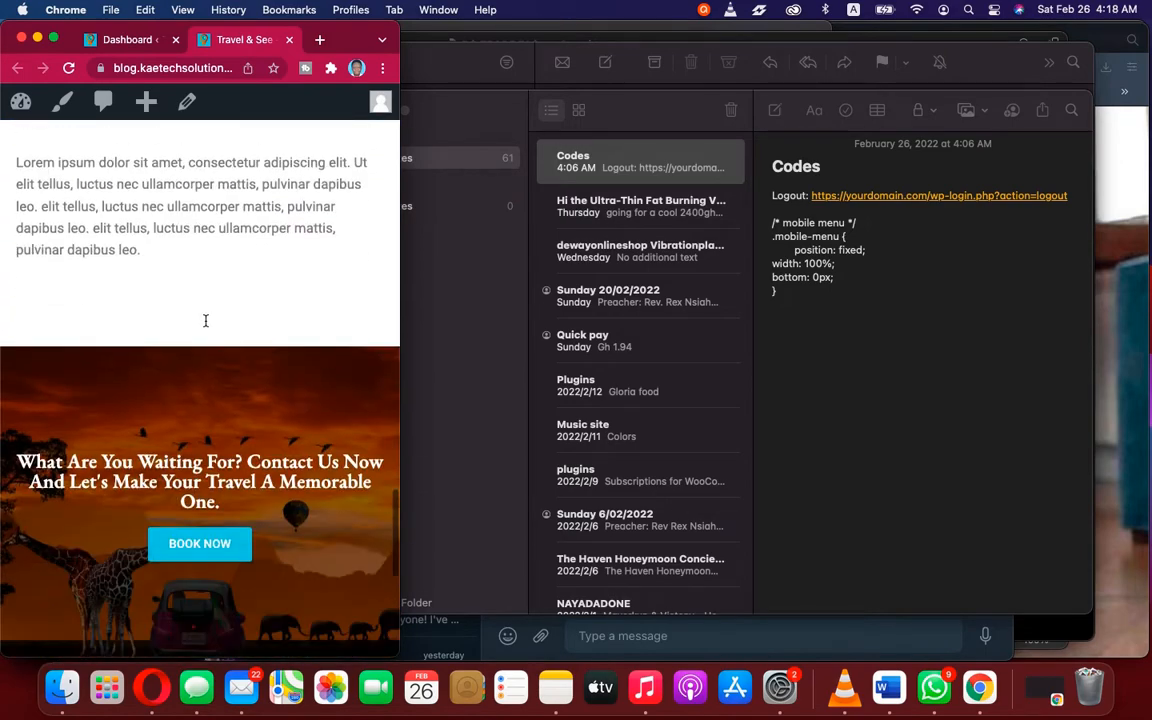
pyautogui.scroll(15, 205, 325)
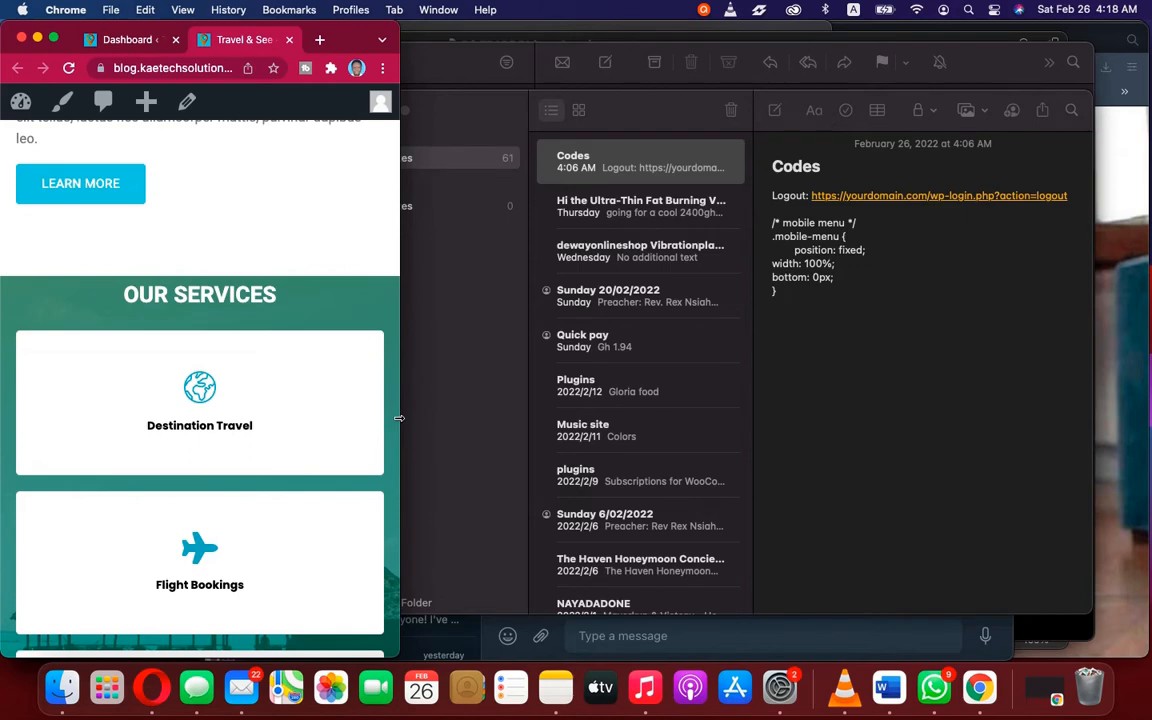
pyautogui.moveTo(399, 418); pyautogui.dragTo(1148, 293)
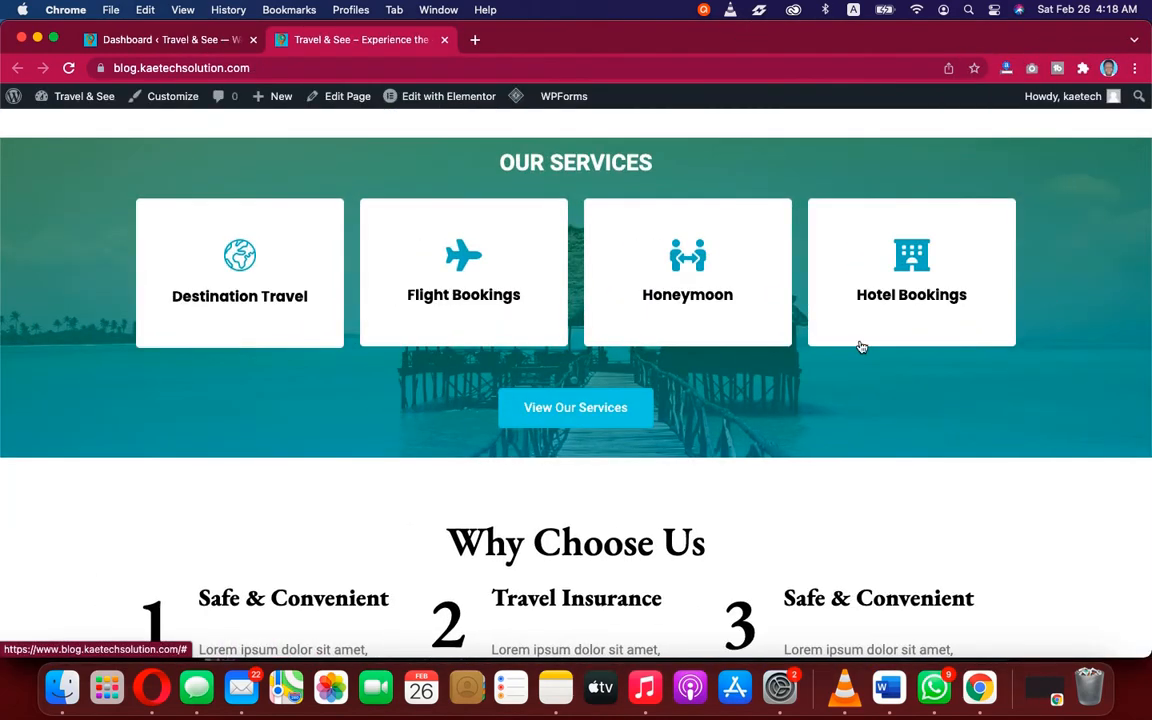
pyautogui.scroll(10, 798, 393)
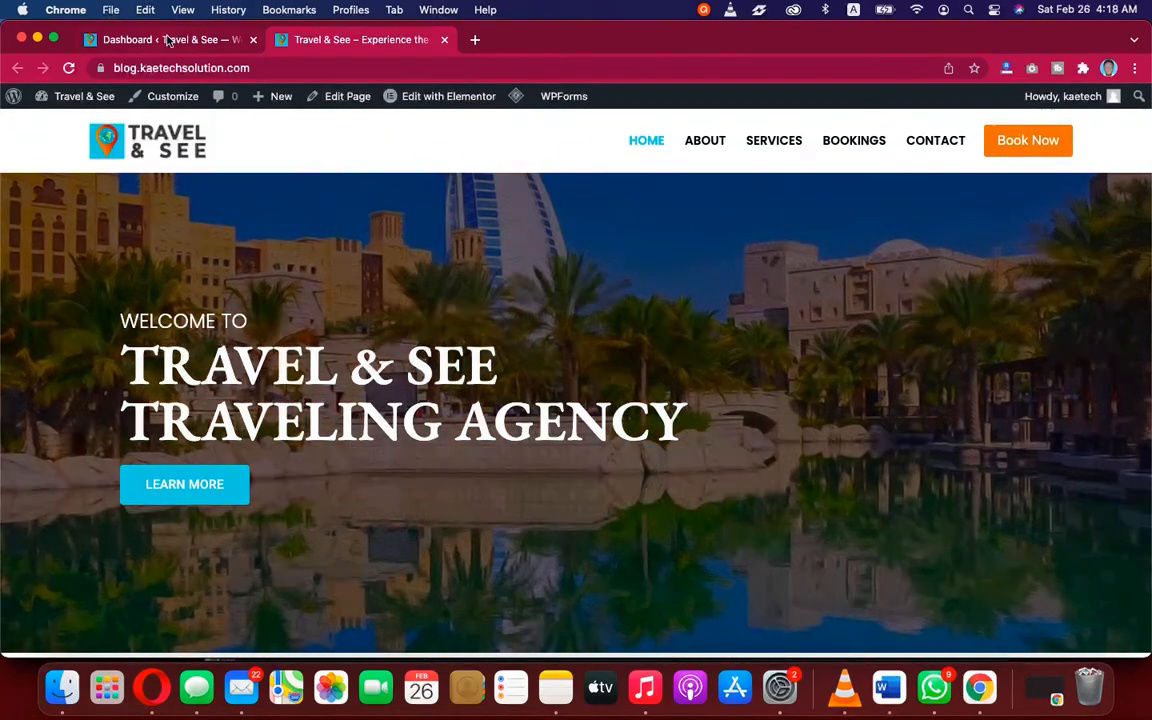
# Step: Switch to the WordPress dashboard and search the new plugins directory for "elementskits"
pyautogui.click(163, 39)
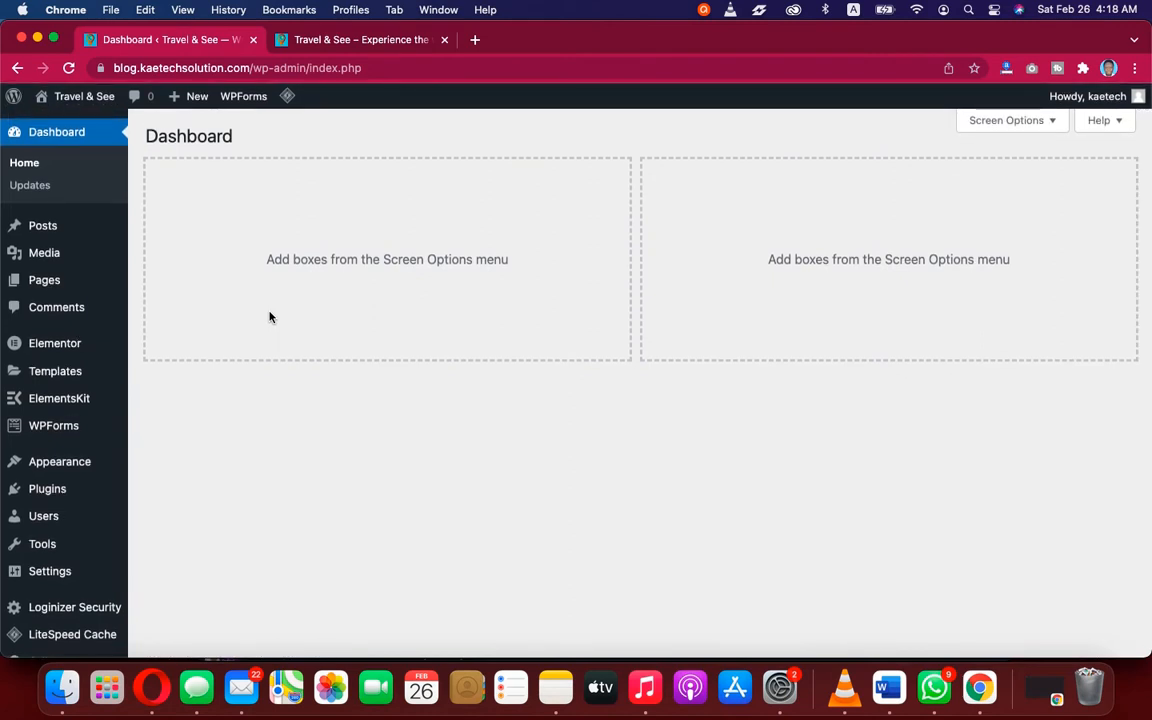
pyautogui.moveTo(47, 489)
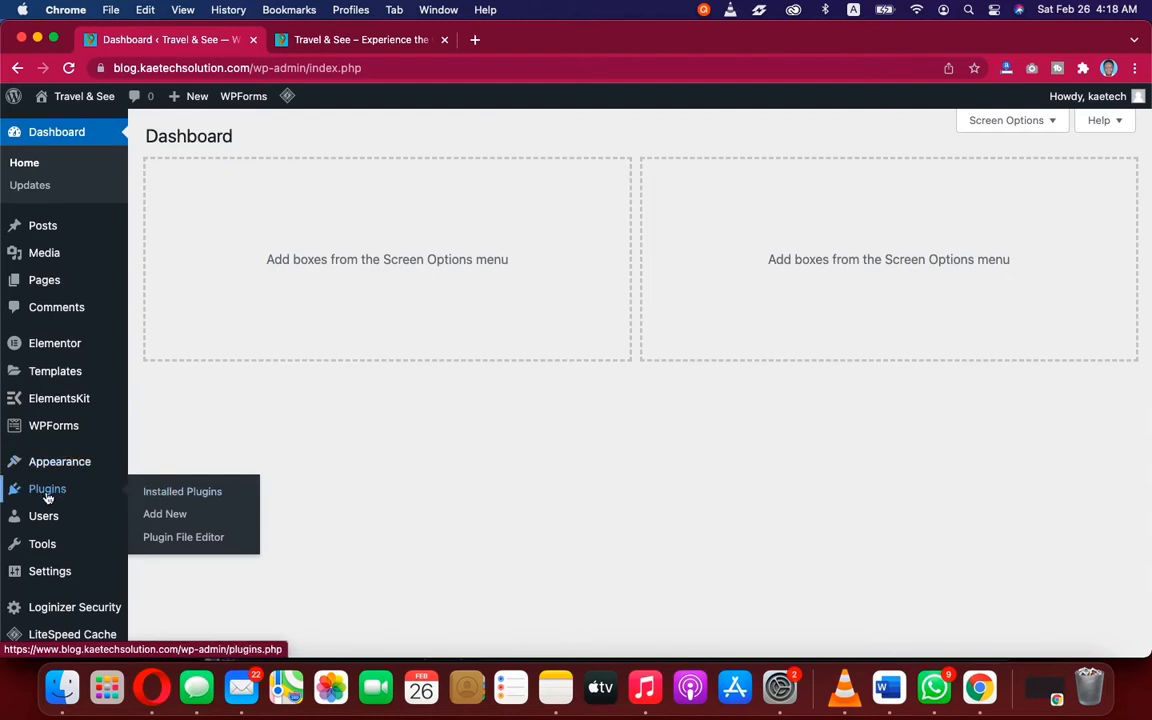
pyautogui.click(172, 514)
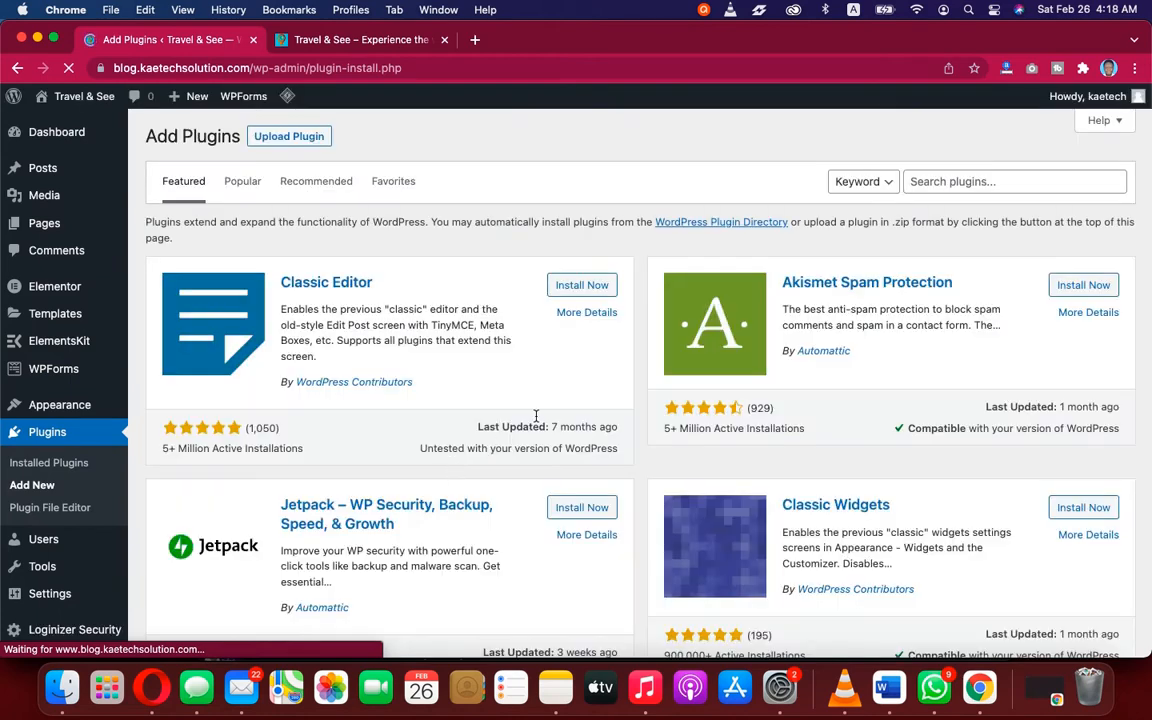
pyautogui.click(947, 183)
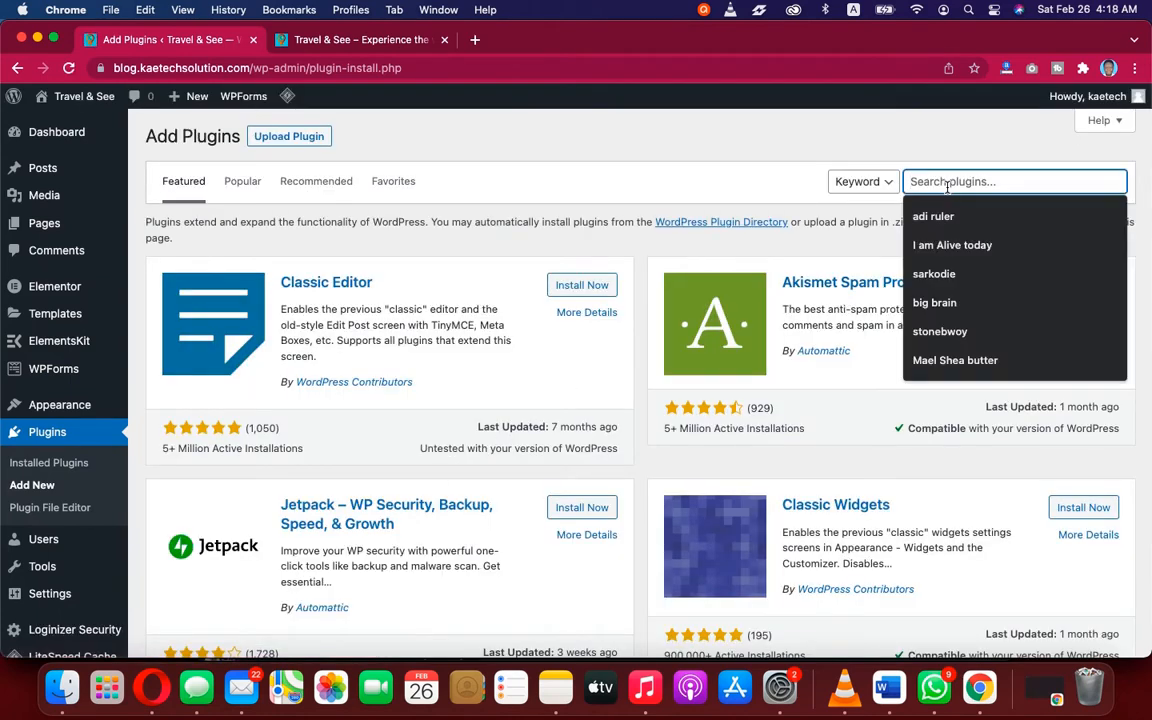
pyautogui.write('elem')
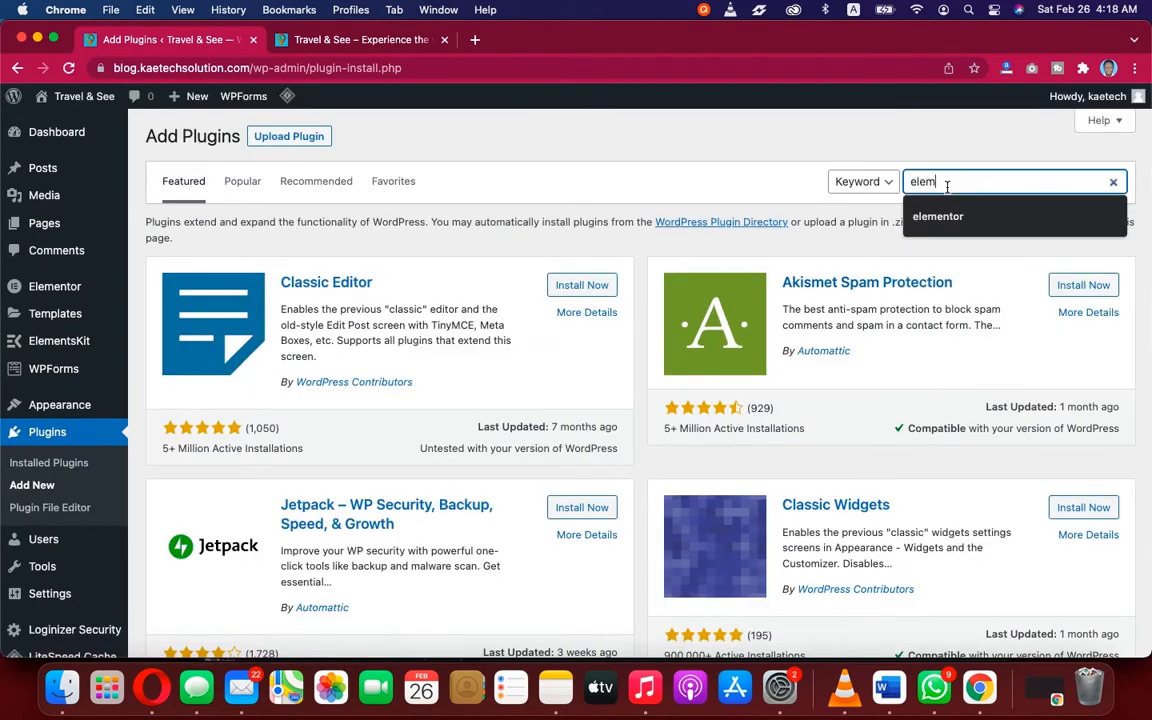
pyautogui.write('entskits')
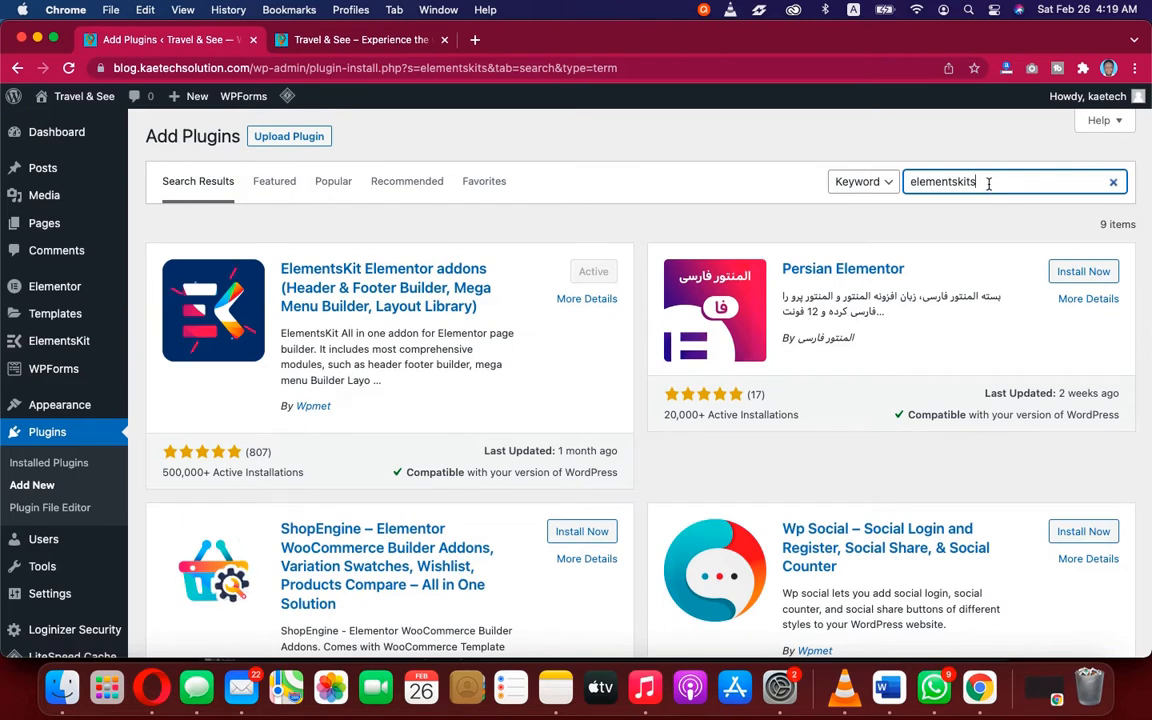
# Step: Search the plugin directory for "elementor" and briefly check the live home page before returning to the plugin results
pyautogui.press('BackSpace')
pyautogui.press('BackSpace')
pyautogui.press('BackSpace')
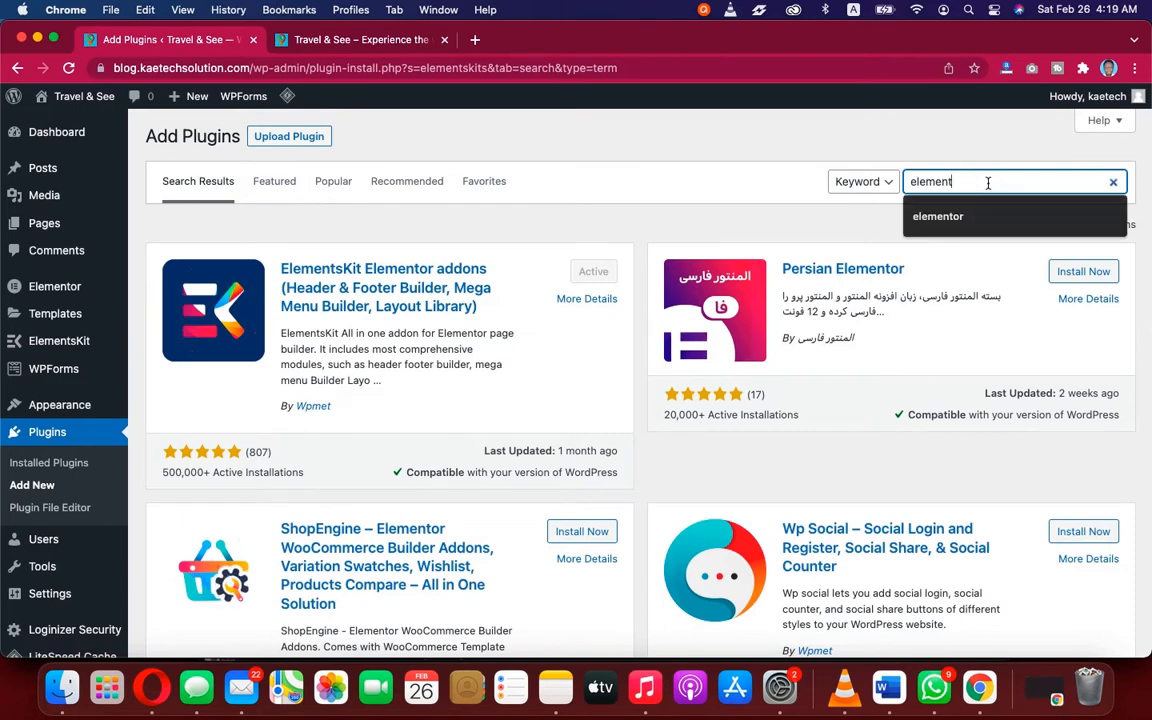
pyautogui.write('or')
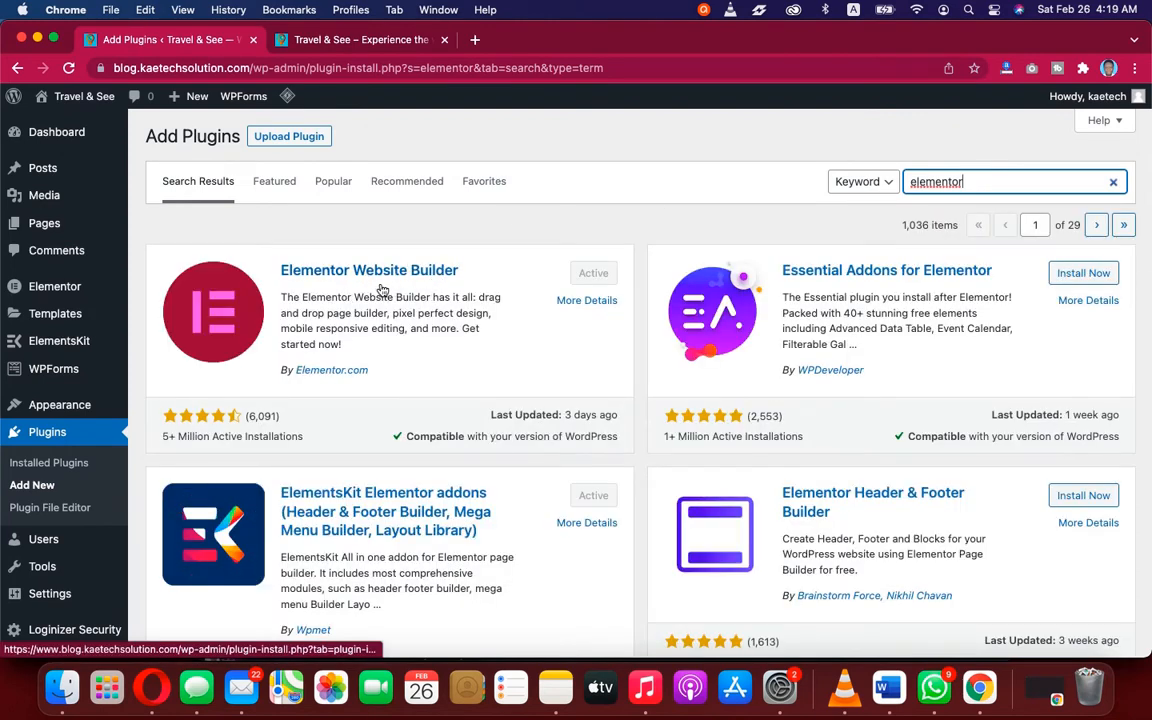
pyautogui.click(356, 39)
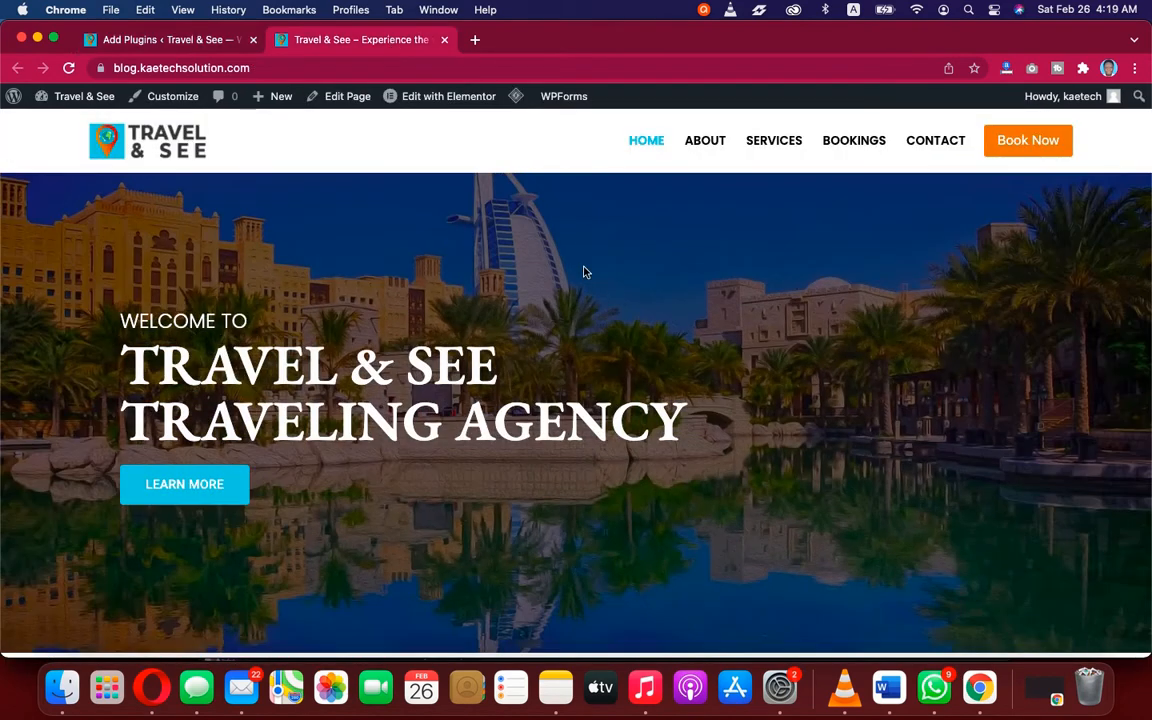
pyautogui.click(196, 38)
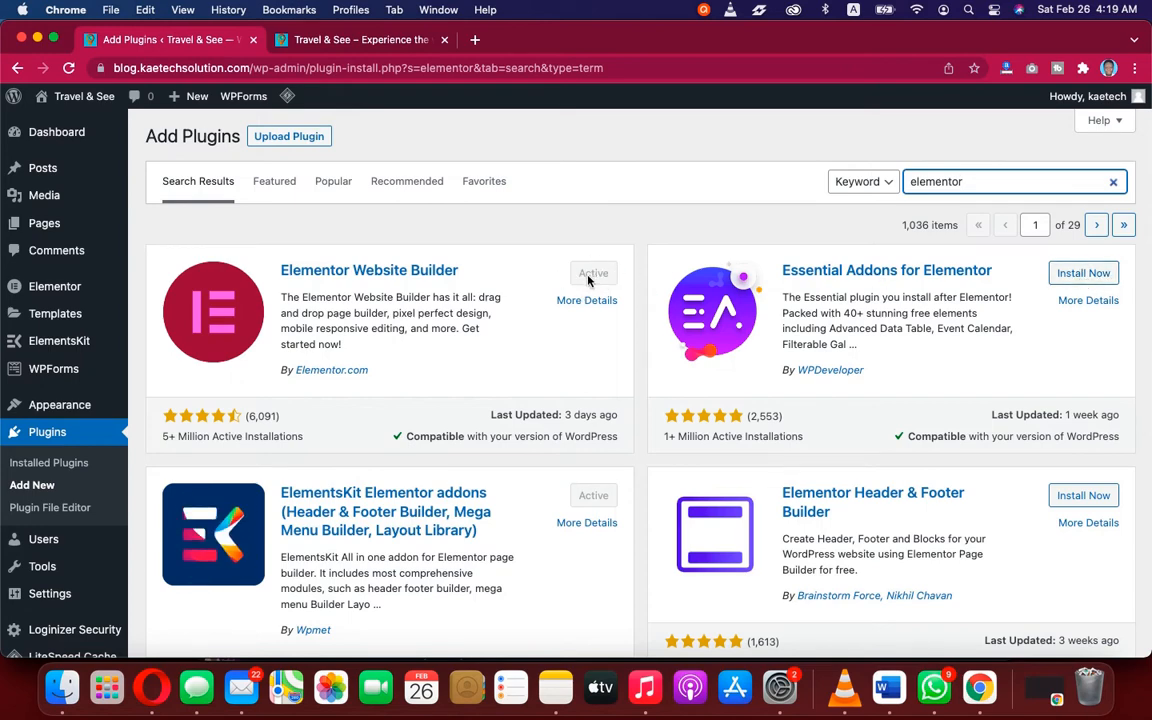
# Step: Change the plugin search to "elementskits" to check the ElementsKit Elementor addons entry
pyautogui.scroll(-1, 760, 300)
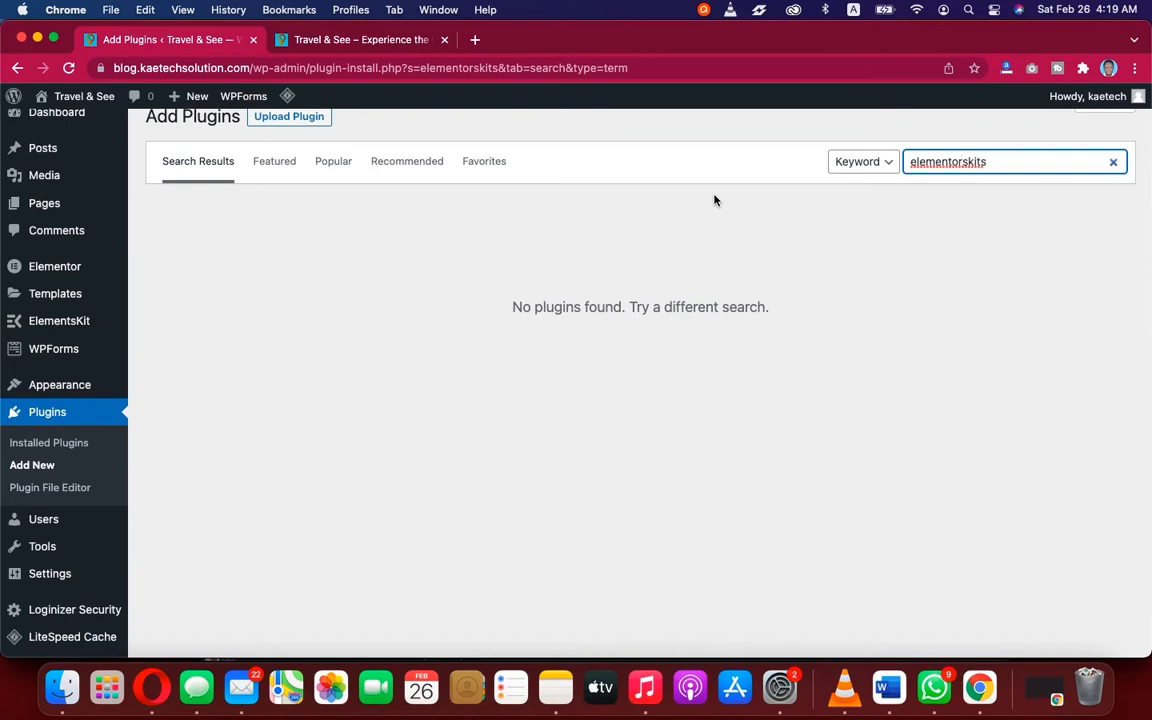
pyautogui.press('BackSpace')
pyautogui.press('BackSpace')
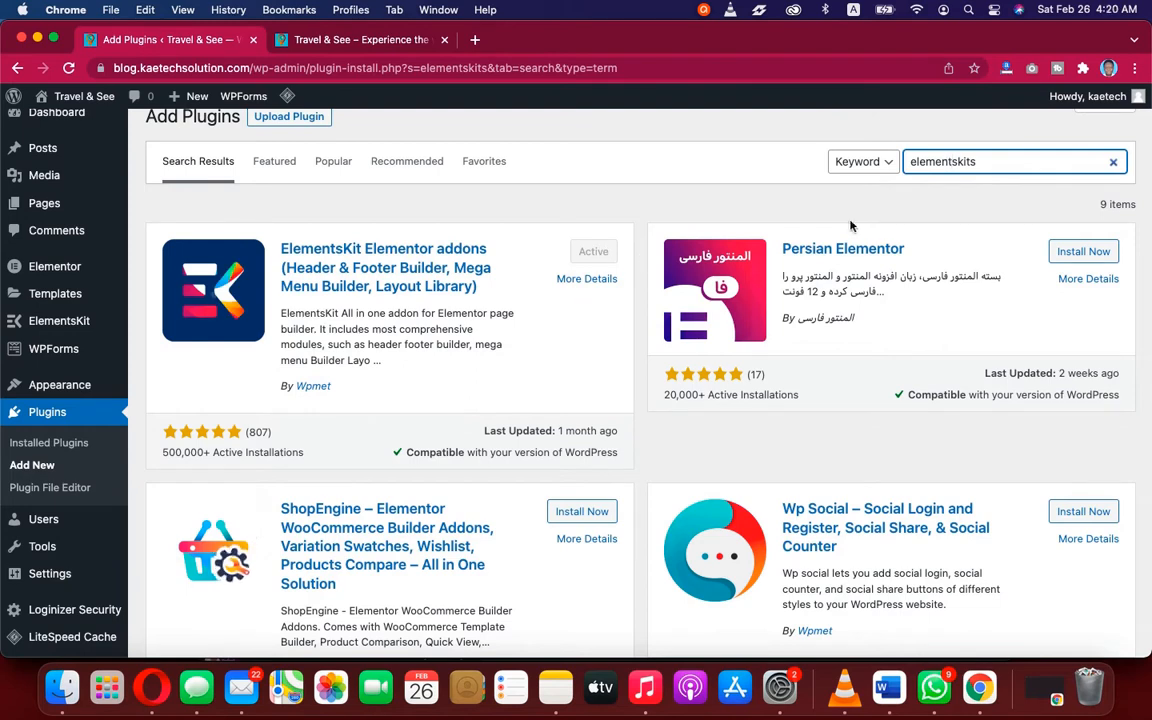
# Step: Replace the plugin search term with "sticky header" to check the Sticky Header Effects for Elementor plugin
pyautogui.moveTo(1000, 161); pyautogui.dragTo(905, 160)
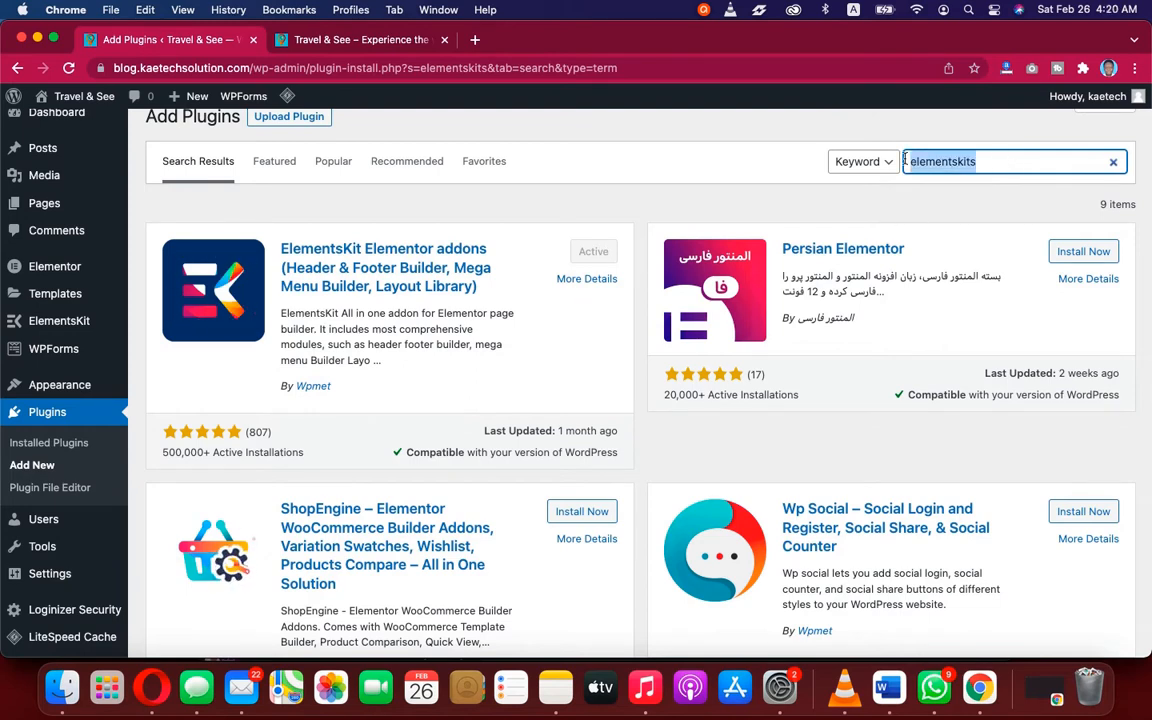
pyautogui.write('stick')
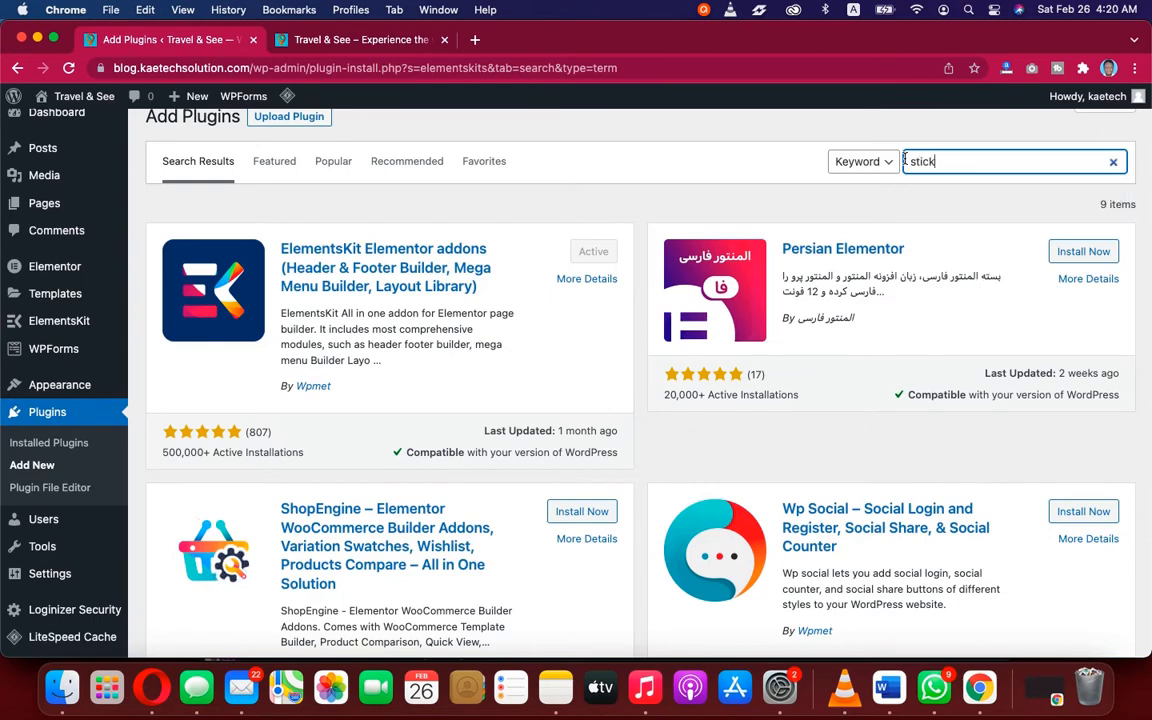
pyautogui.write('y he')
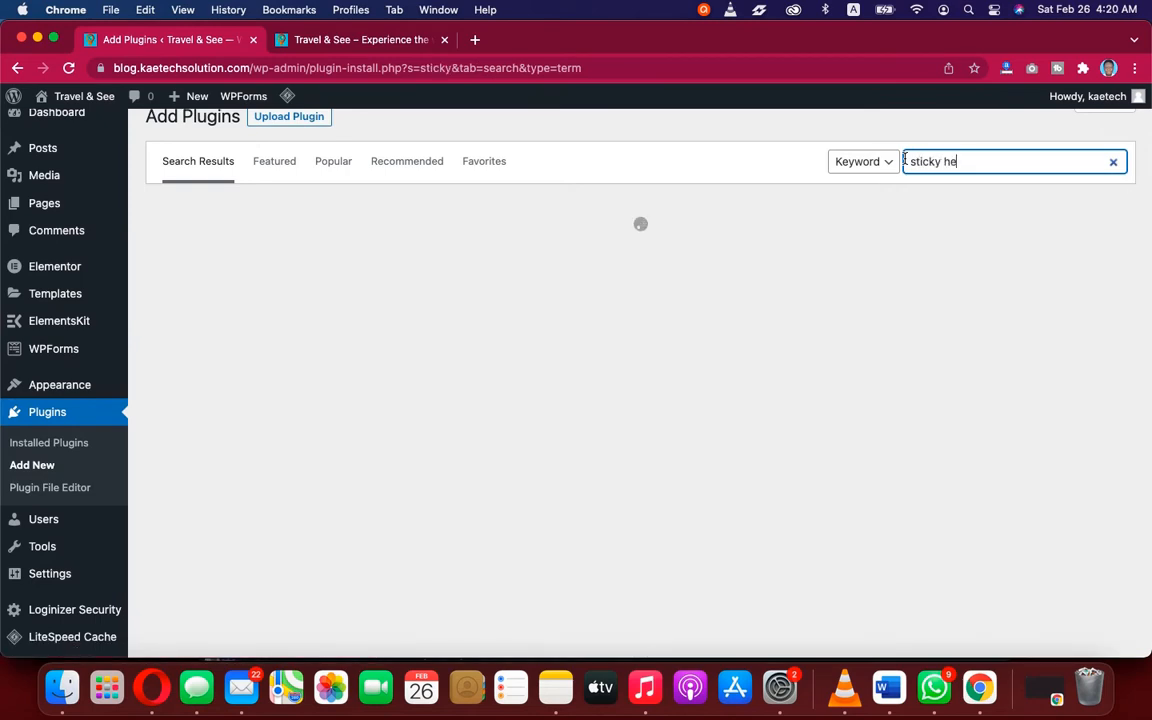
pyautogui.write('ader')
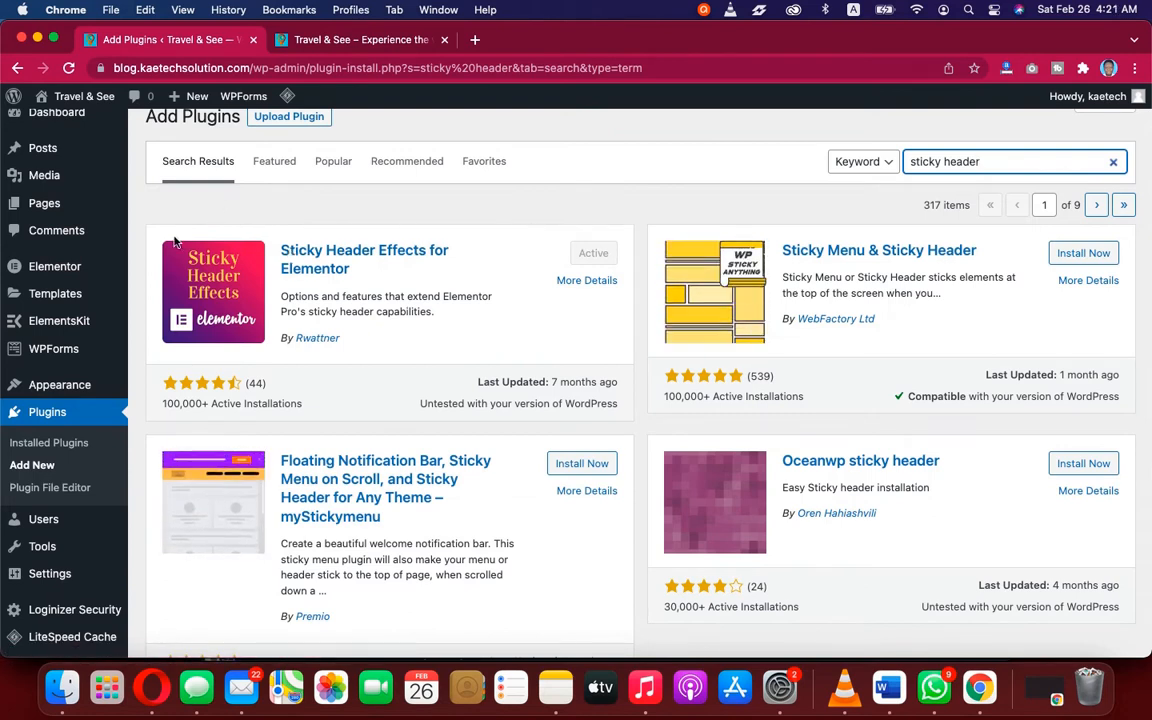
# Step: Open the ElementsKit Header Footer templates list and dismiss the Elementor data-sharing notice
pyautogui.moveTo(55, 328)
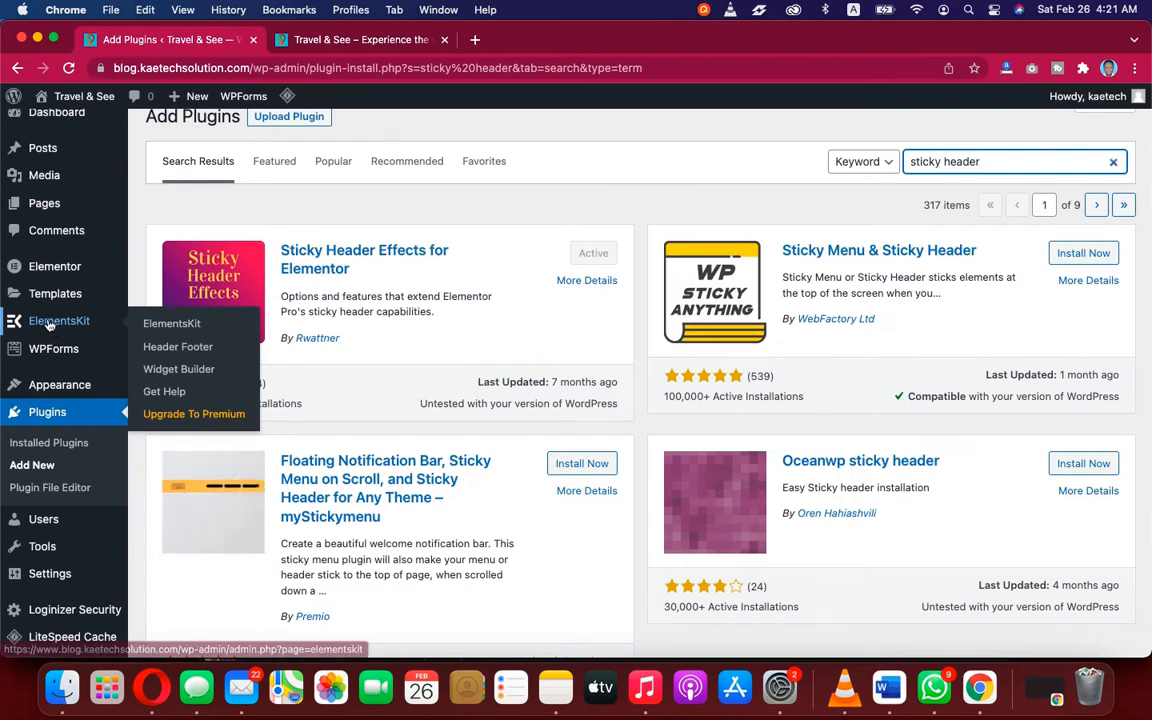
pyautogui.click(173, 348)
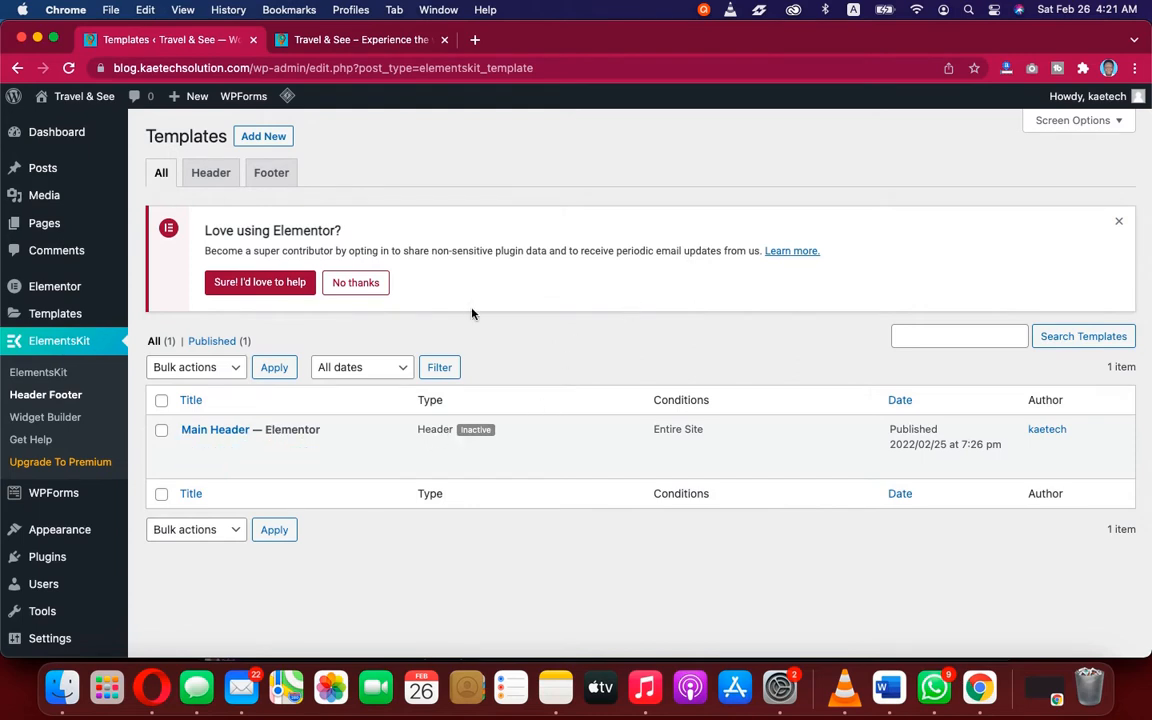
pyautogui.click(1119, 221)
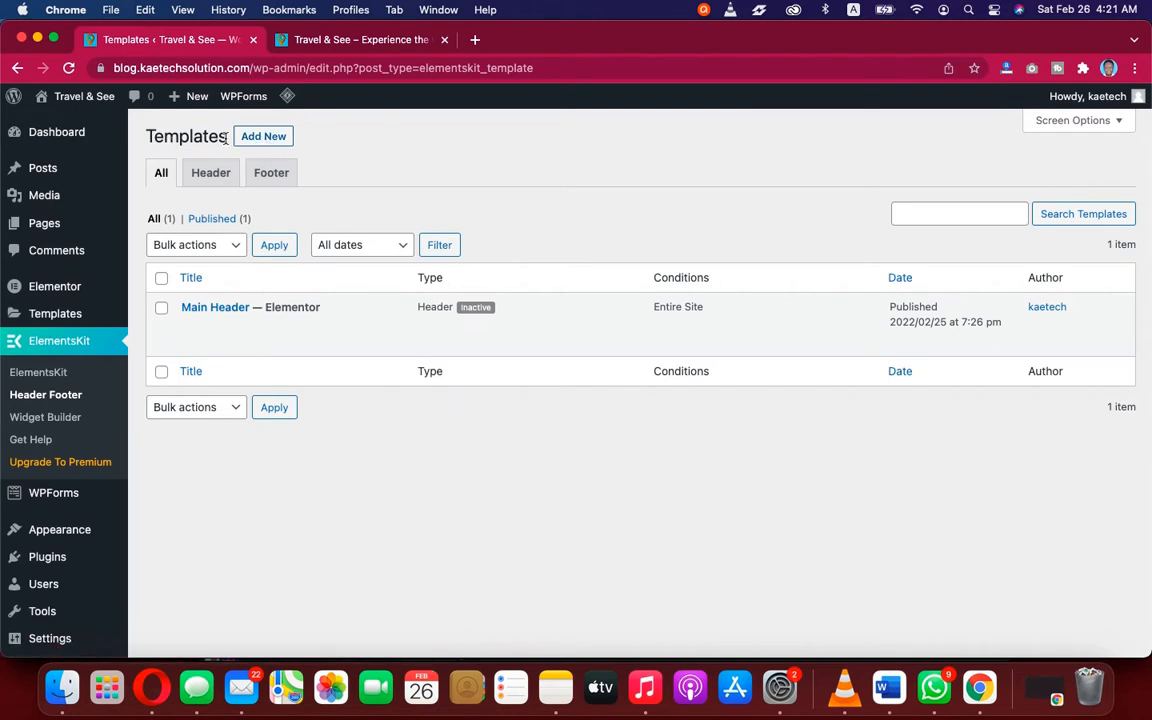
# Step: Create and save an activated ElementsKit template titled "Header main" with type Header and condition Entire Site
pyautogui.click(264, 139)
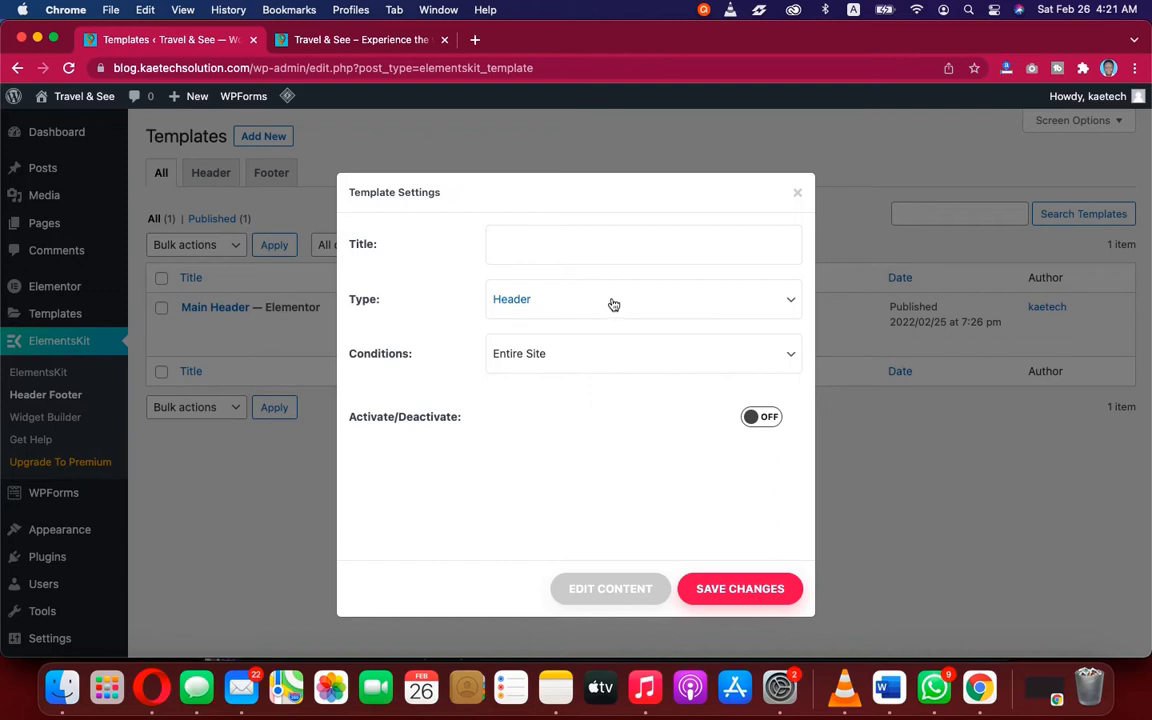
pyautogui.click(559, 244)
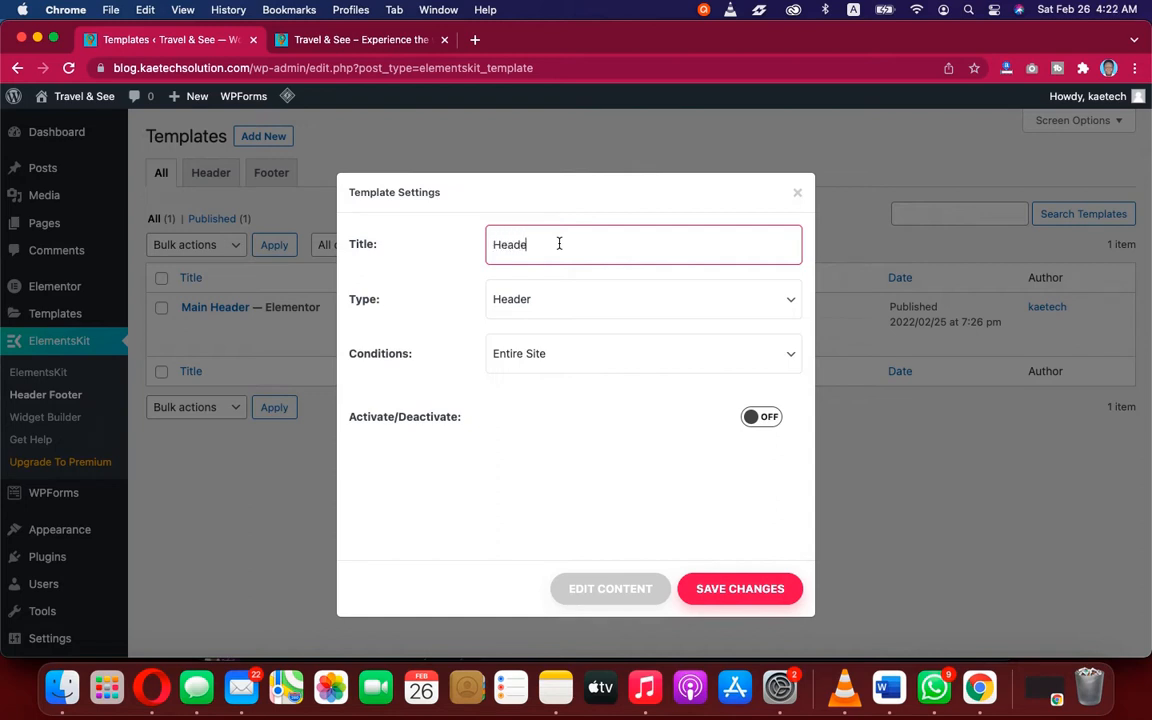
pyautogui.write('Header main')
pyautogui.click(741, 354)
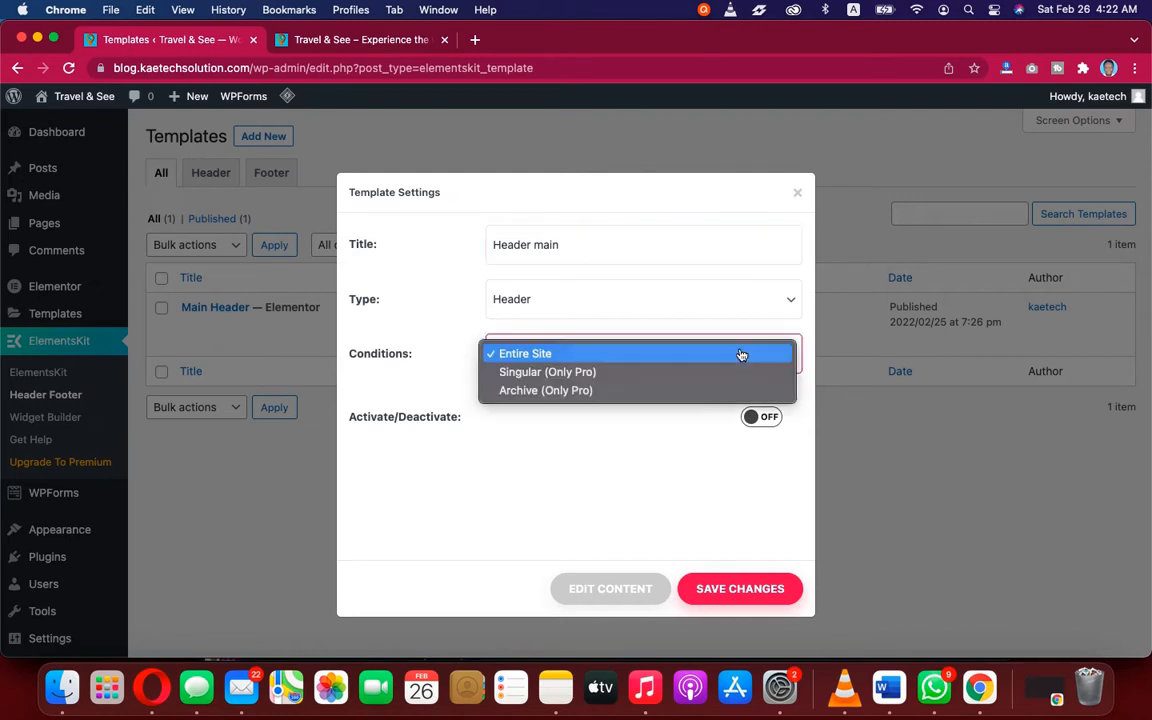
pyautogui.click(567, 362)
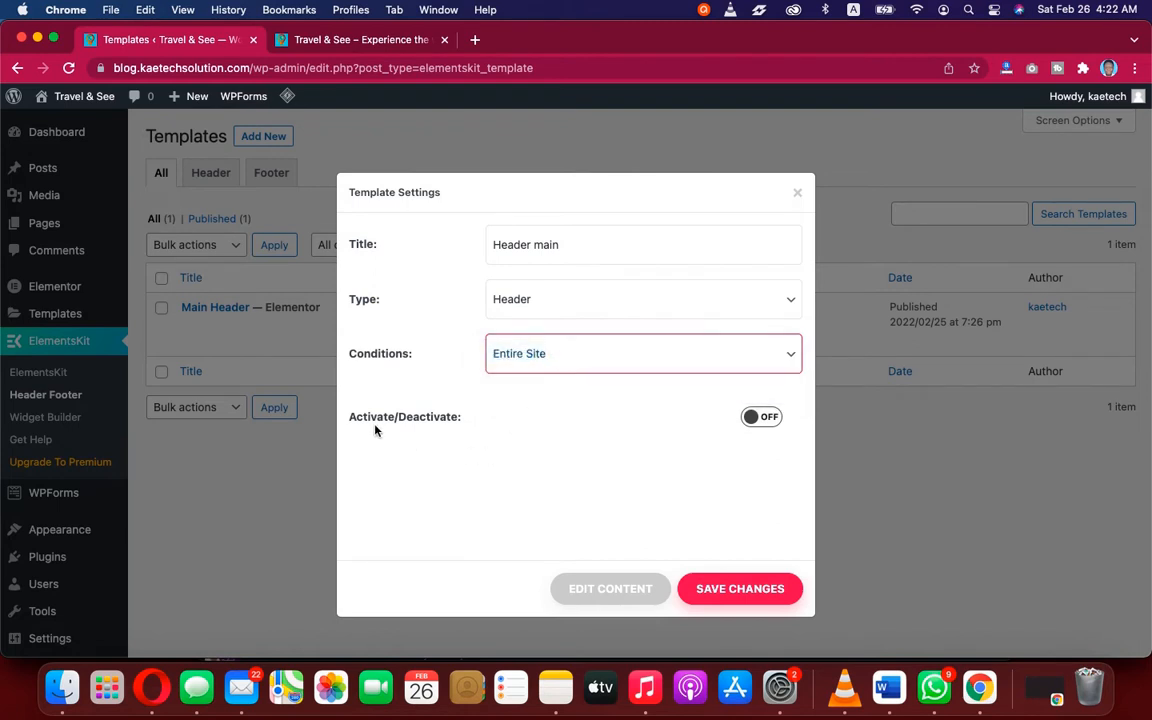
pyautogui.click(731, 433)
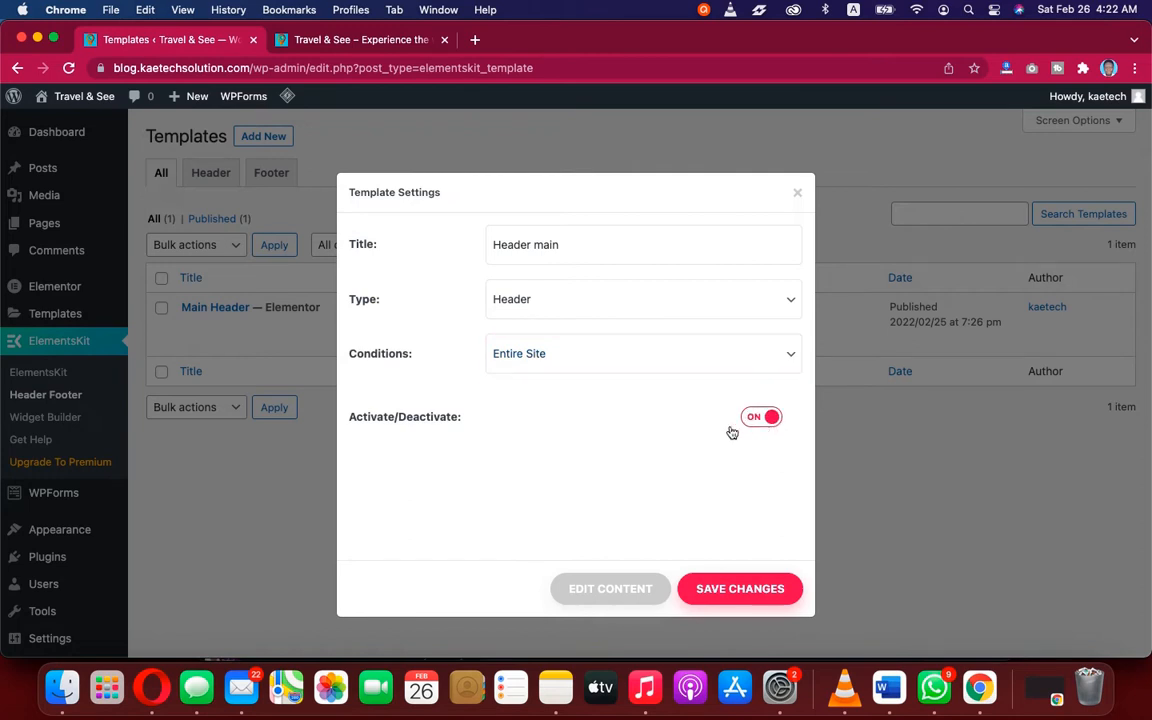
pyautogui.click(708, 589)
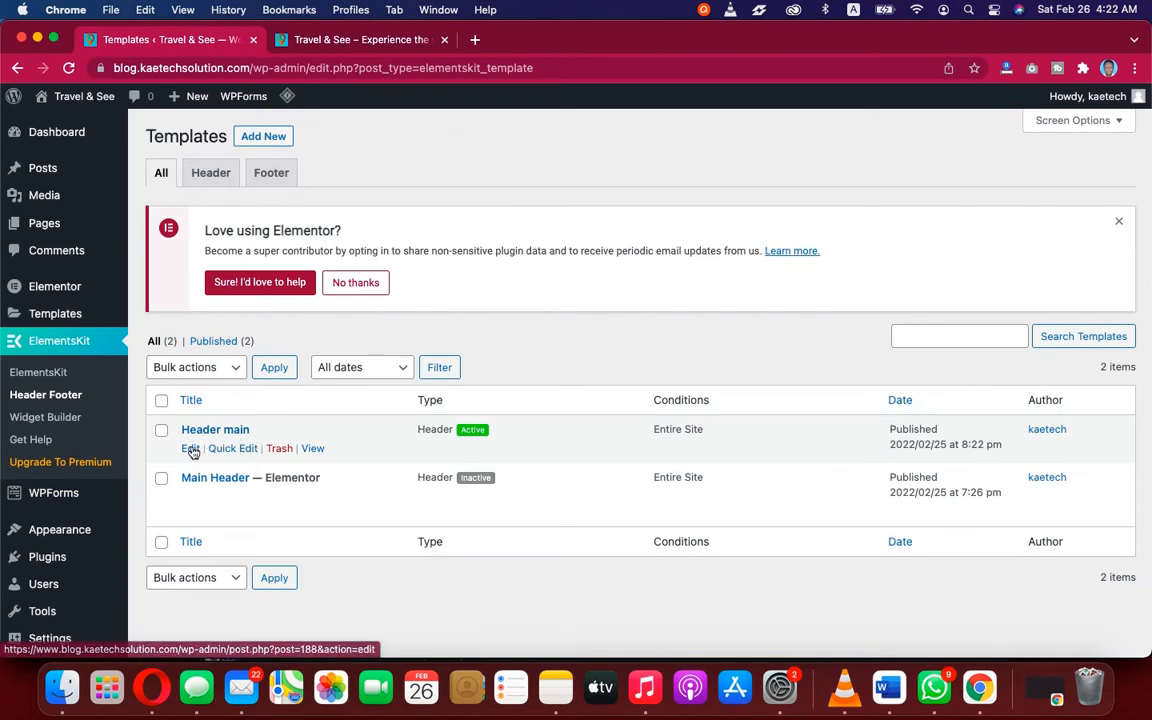
# Step: Open the content of the "Header main" template in the Elementor editor
pyautogui.click(190, 448)
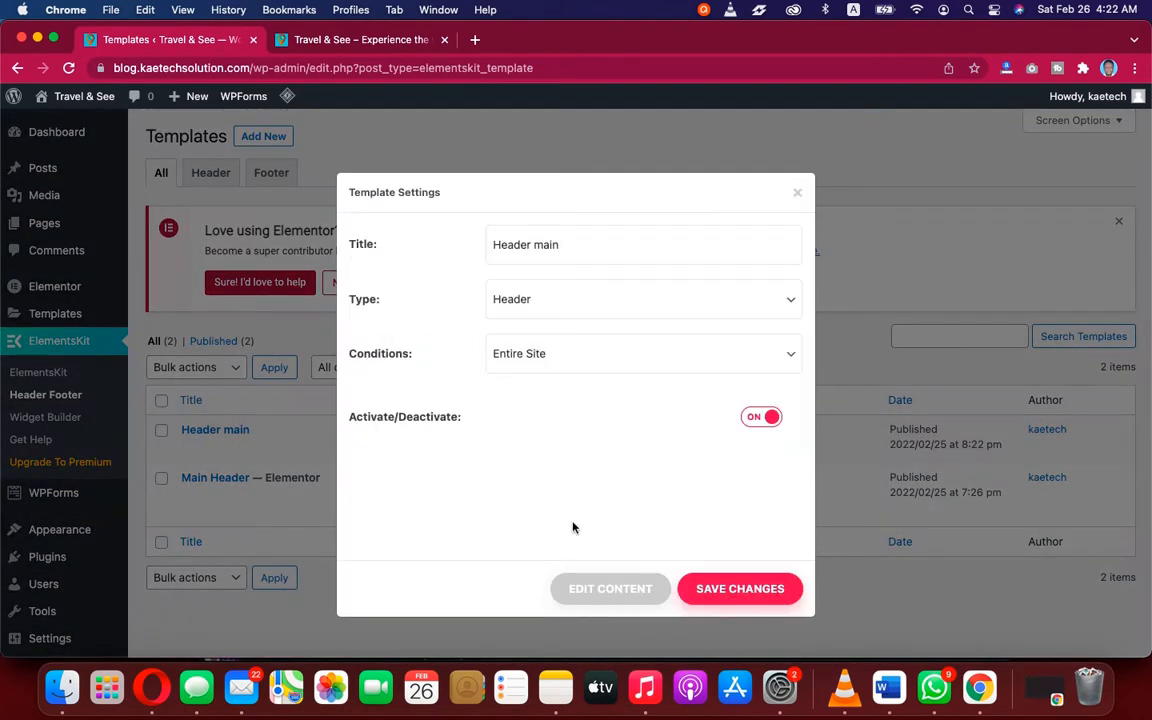
pyautogui.click(603, 590)
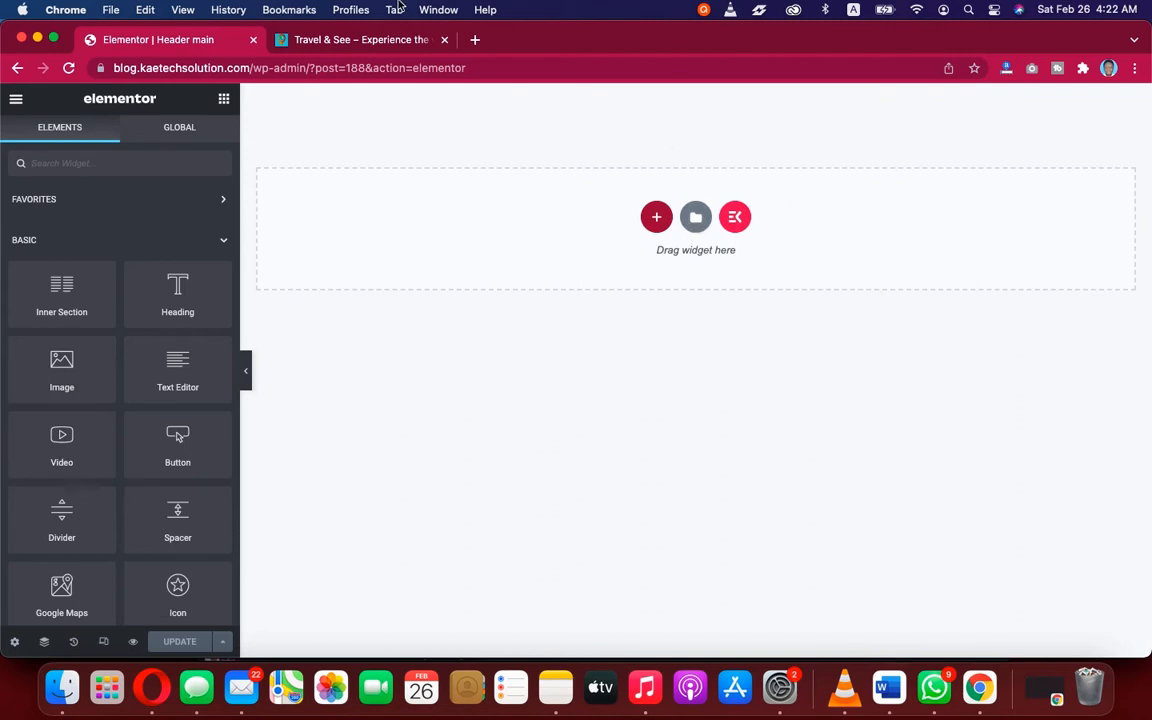
# Step: Reload the live Travel & See homepage, check its header area, and return to the template editor
pyautogui.click(377, 40)
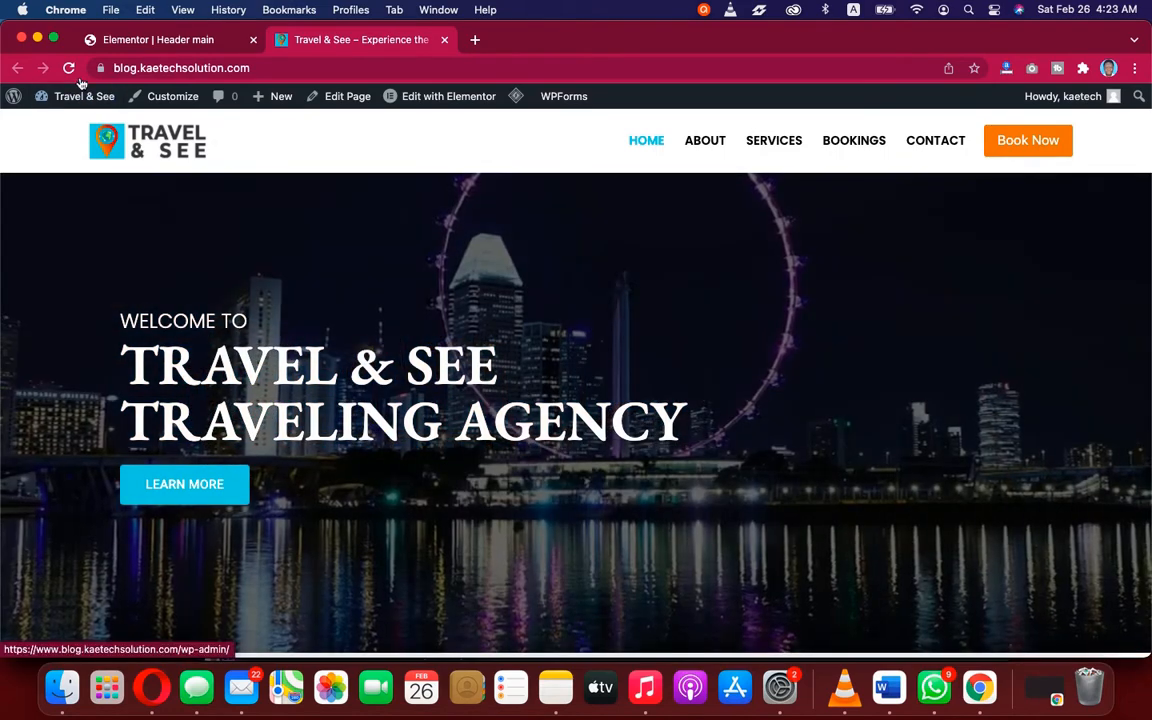
pyautogui.click(69, 68)
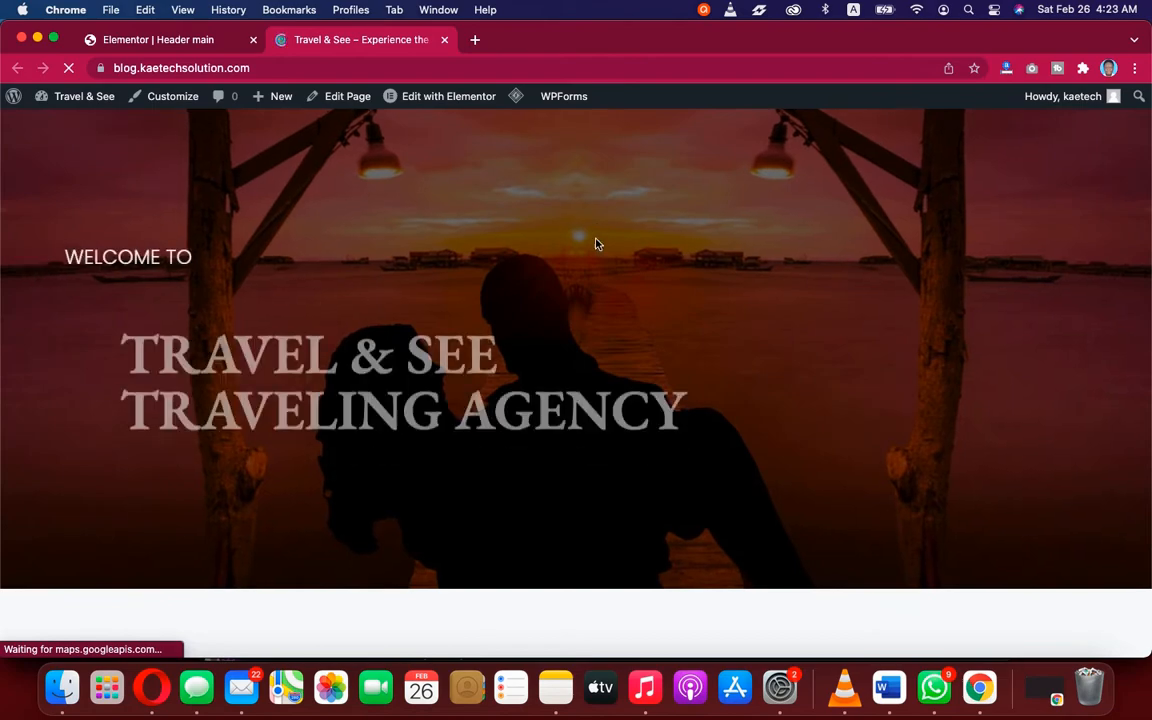
pyautogui.scroll(-12, 598, 244)
pyautogui.scroll(12, 597, 244)
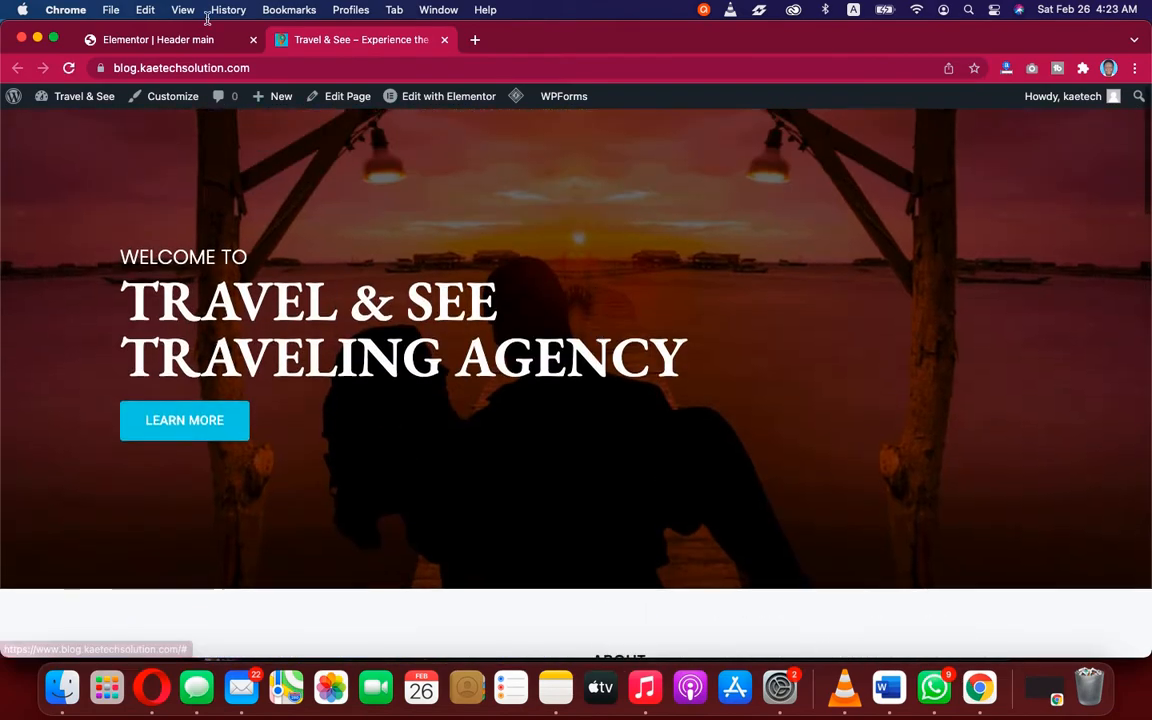
pyautogui.click(190, 40)
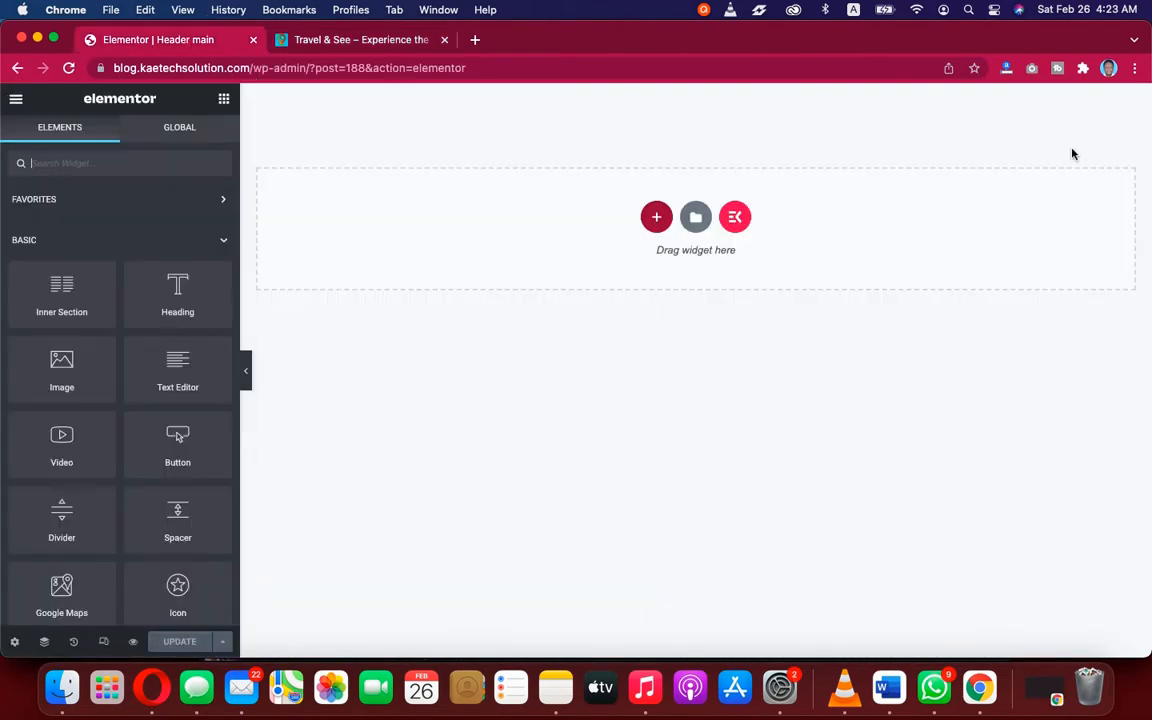
pyautogui.click(360, 40)
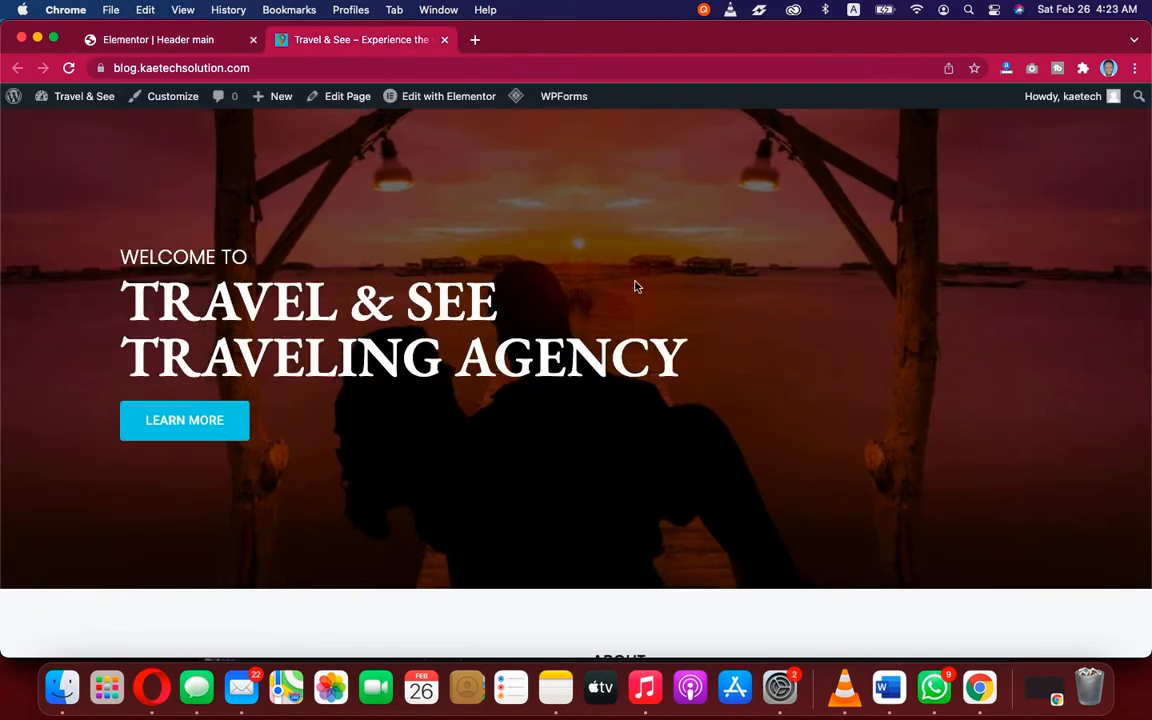
pyautogui.click(193, 39)
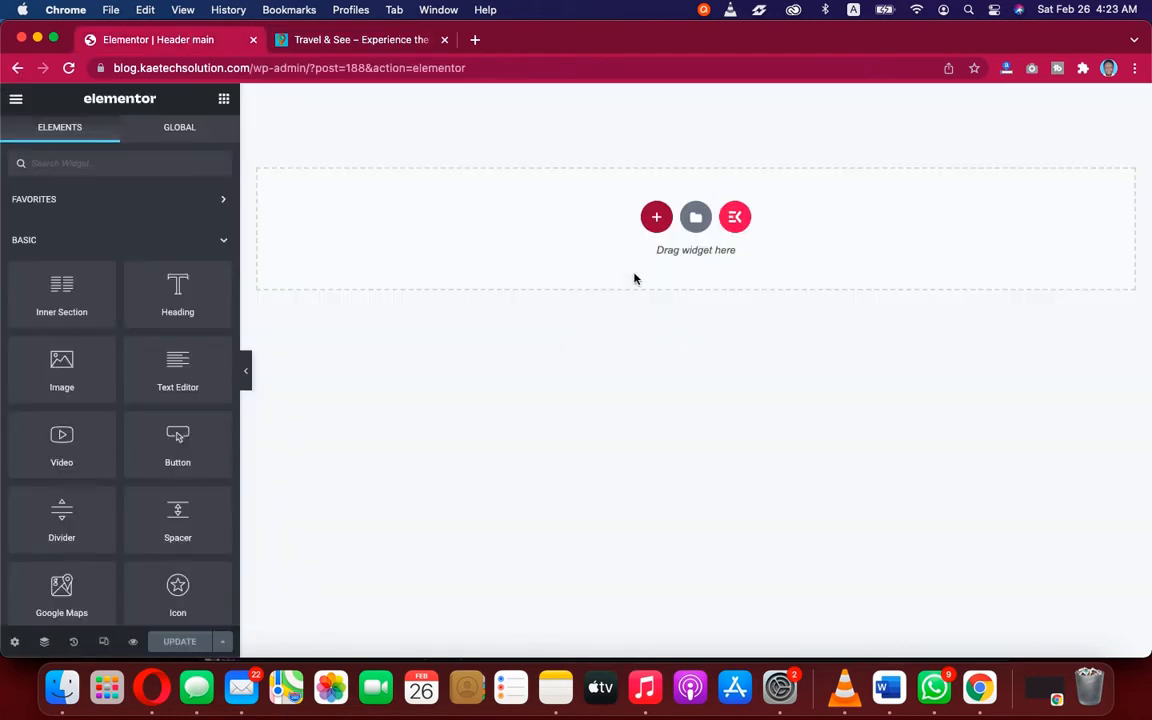
# Step: Add a section with three equal columns and place an Image widget in its first column
pyautogui.click(657, 217)
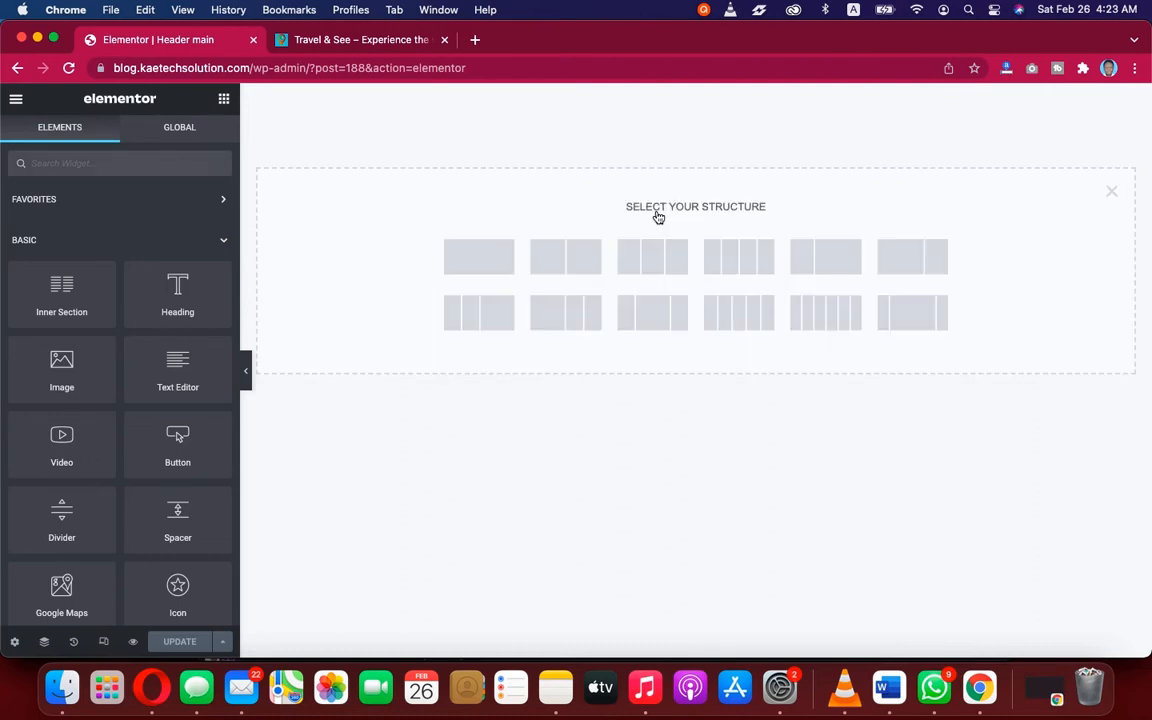
pyautogui.click(655, 262)
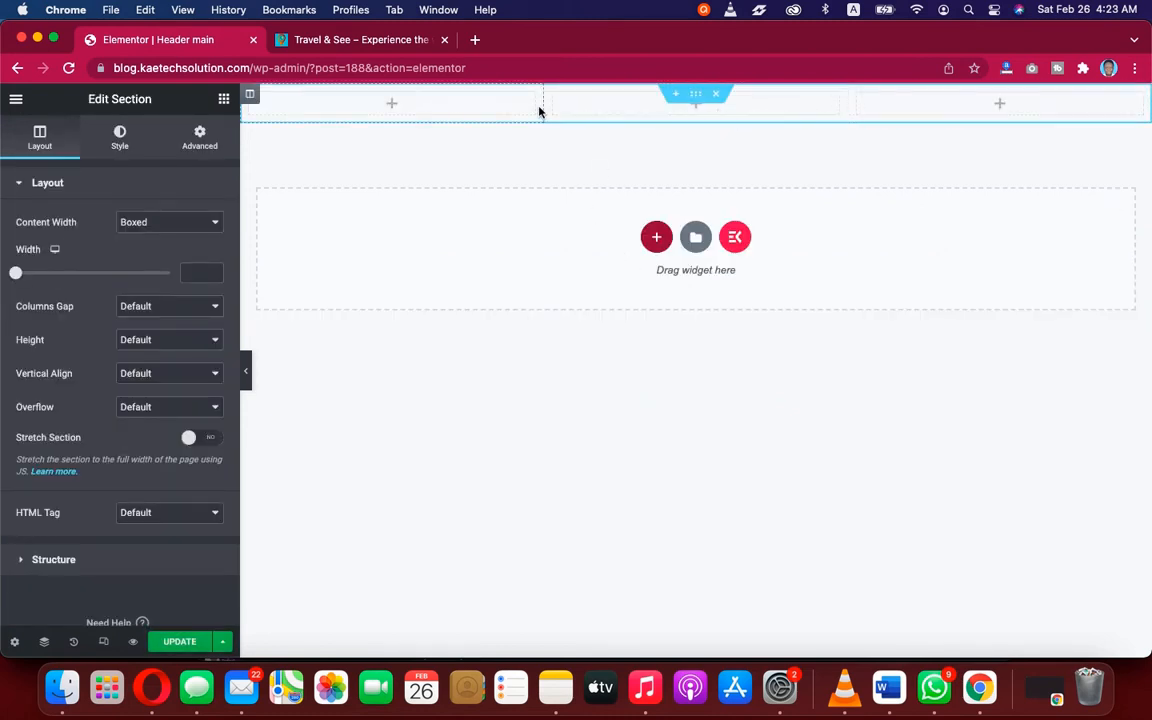
pyautogui.click(390, 105)
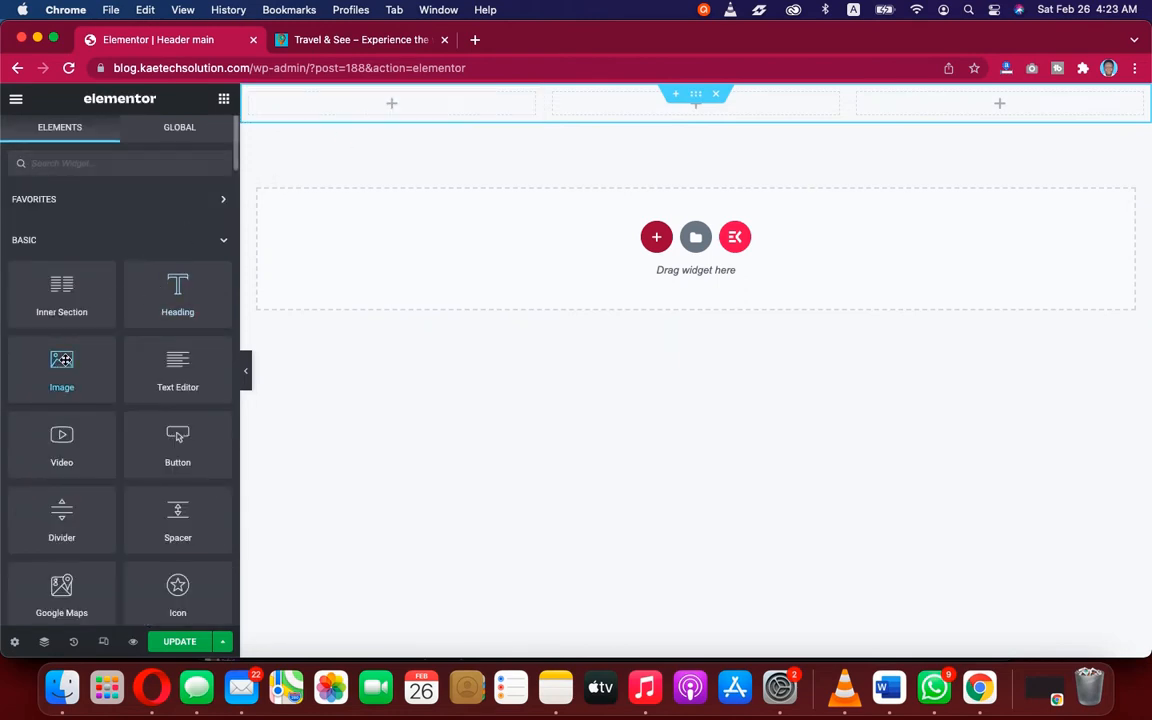
pyautogui.moveTo(62, 360); pyautogui.dragTo(390, 105)
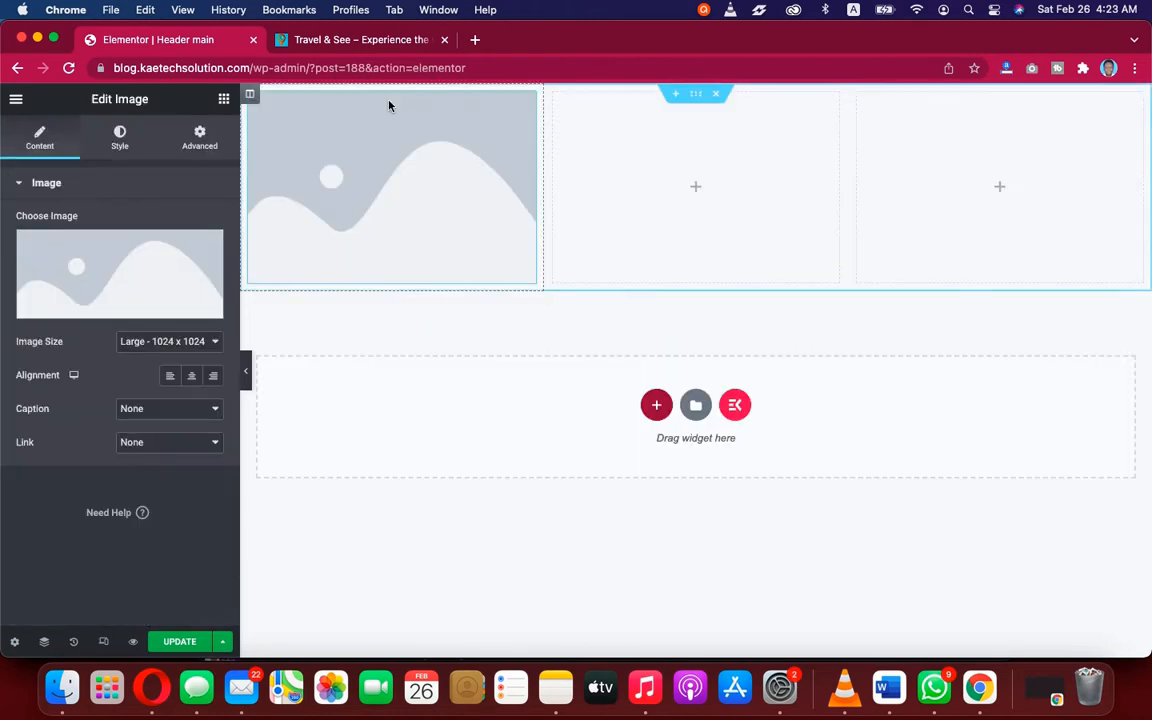
# Step: Fill the Image widget with the horizontal Travel & See logo from the media library
pyautogui.click(120, 262)
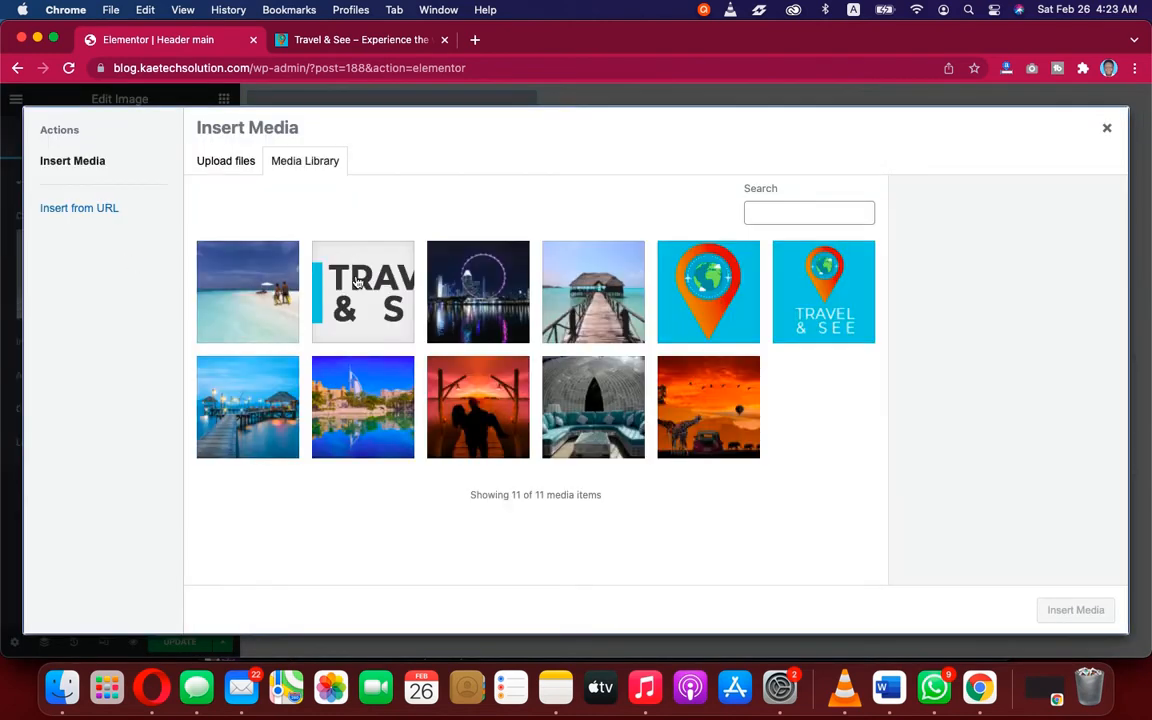
pyautogui.click(355, 262)
pyautogui.click(1073, 610)
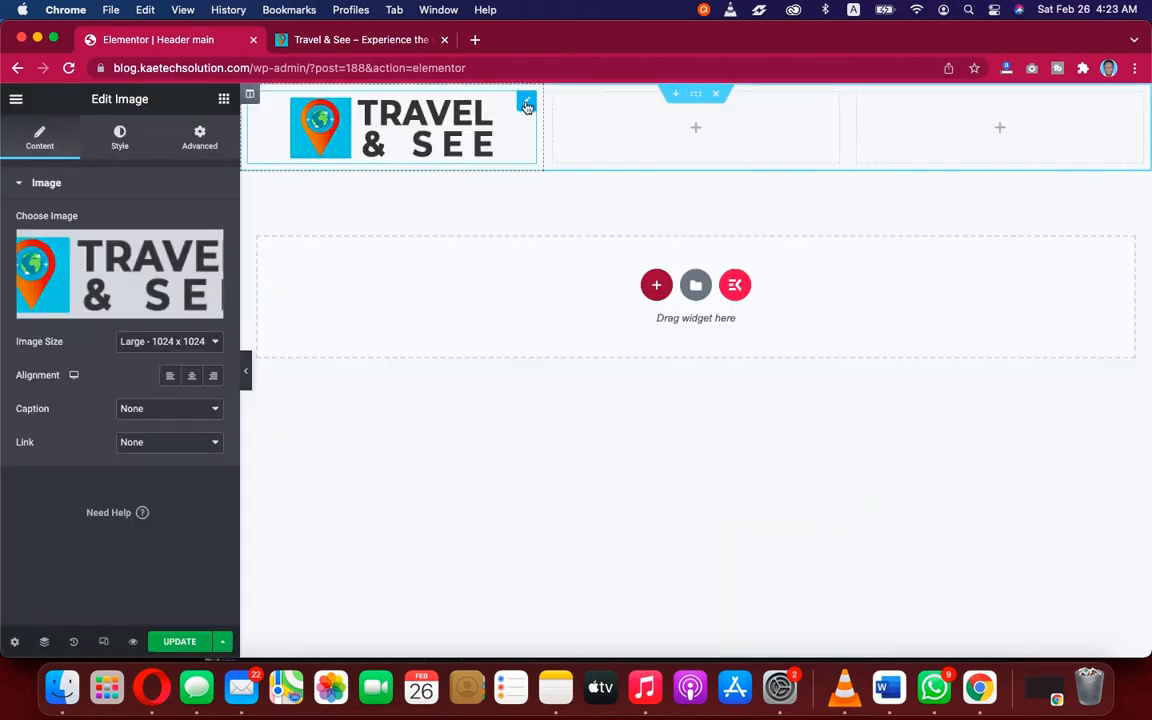
# Step: Size the logo to 71% width, 60% max width and 74 px height, and align it left
pyautogui.click(120, 140)
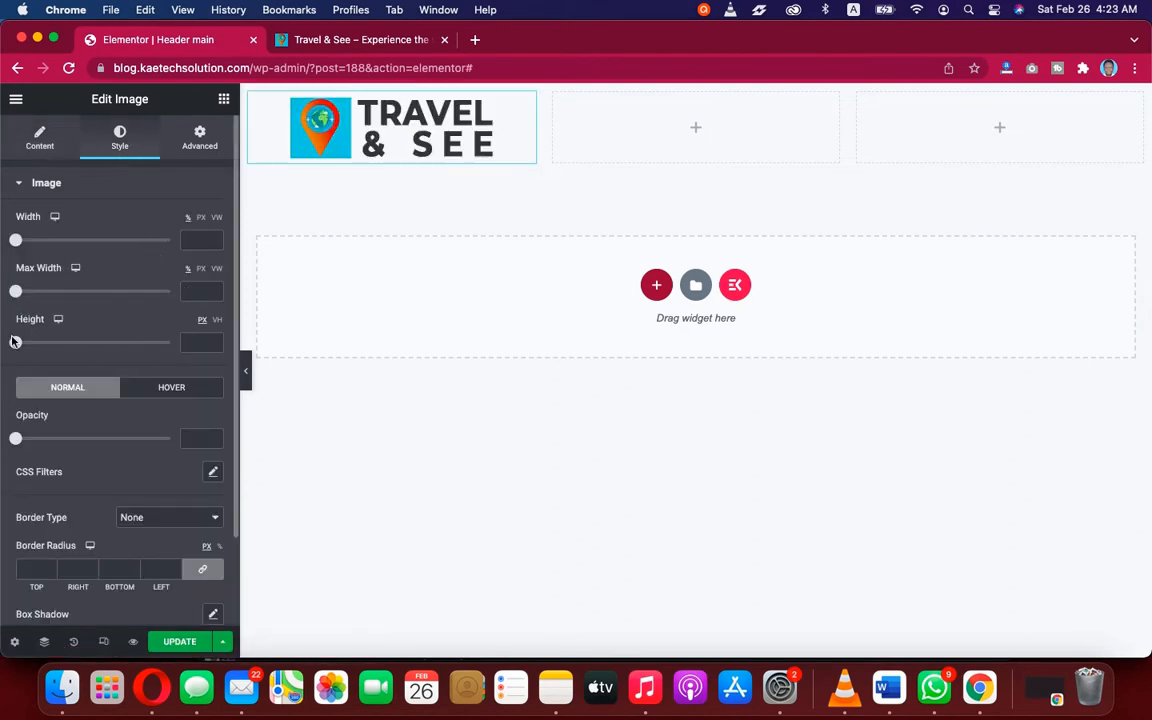
pyautogui.moveTo(15, 343)
pyautogui.mouseDown()
pyautogui.moveTo(44, 342)
pyautogui.moveTo(27, 342)
pyautogui.mouseUp()
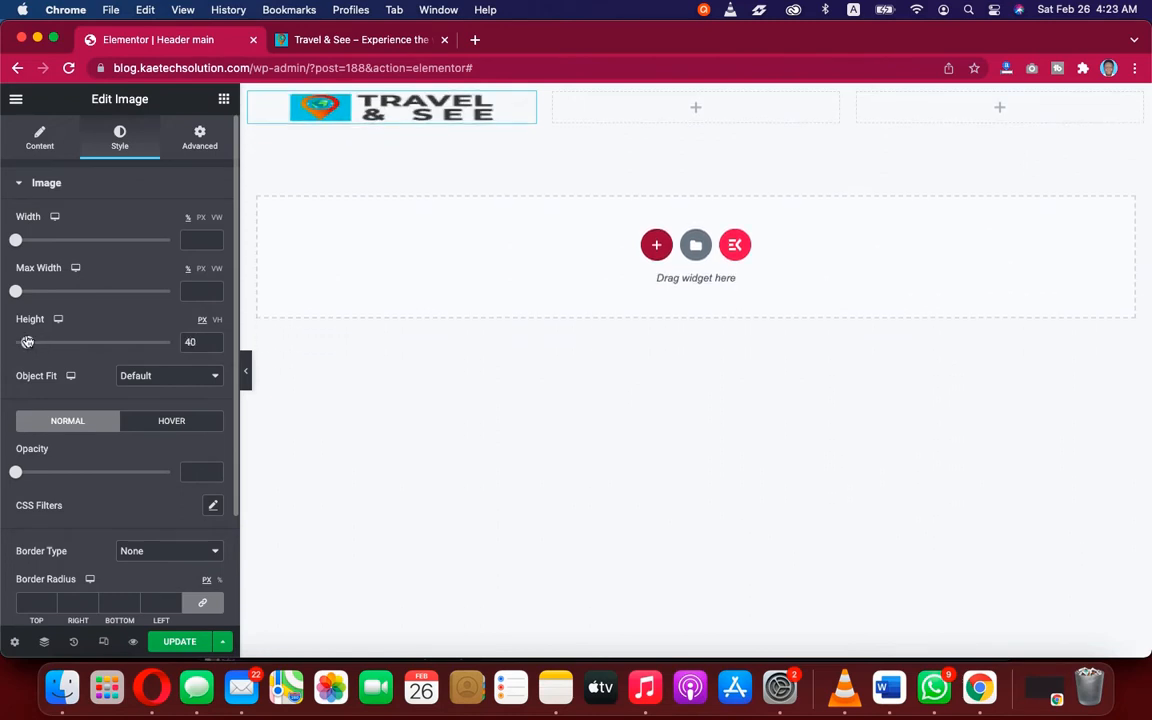
pyautogui.rightClick(27, 342)
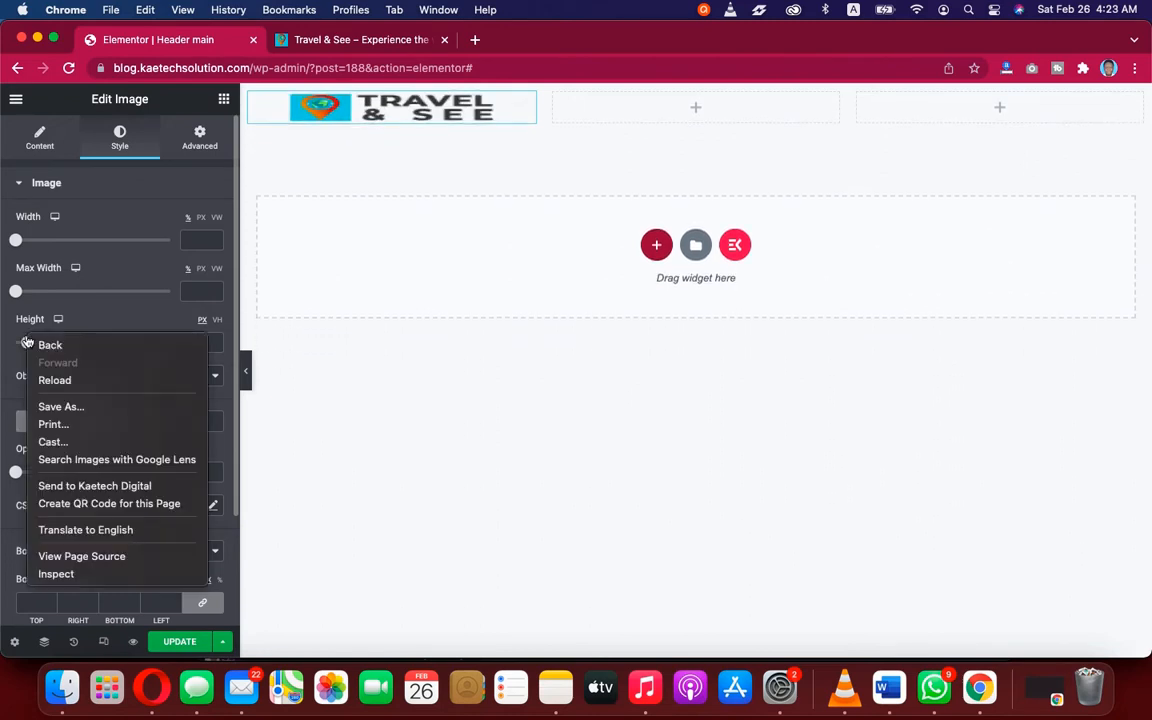
pyautogui.click(15, 341)
pyautogui.moveTo(26, 343); pyautogui.dragTo(4, 348)
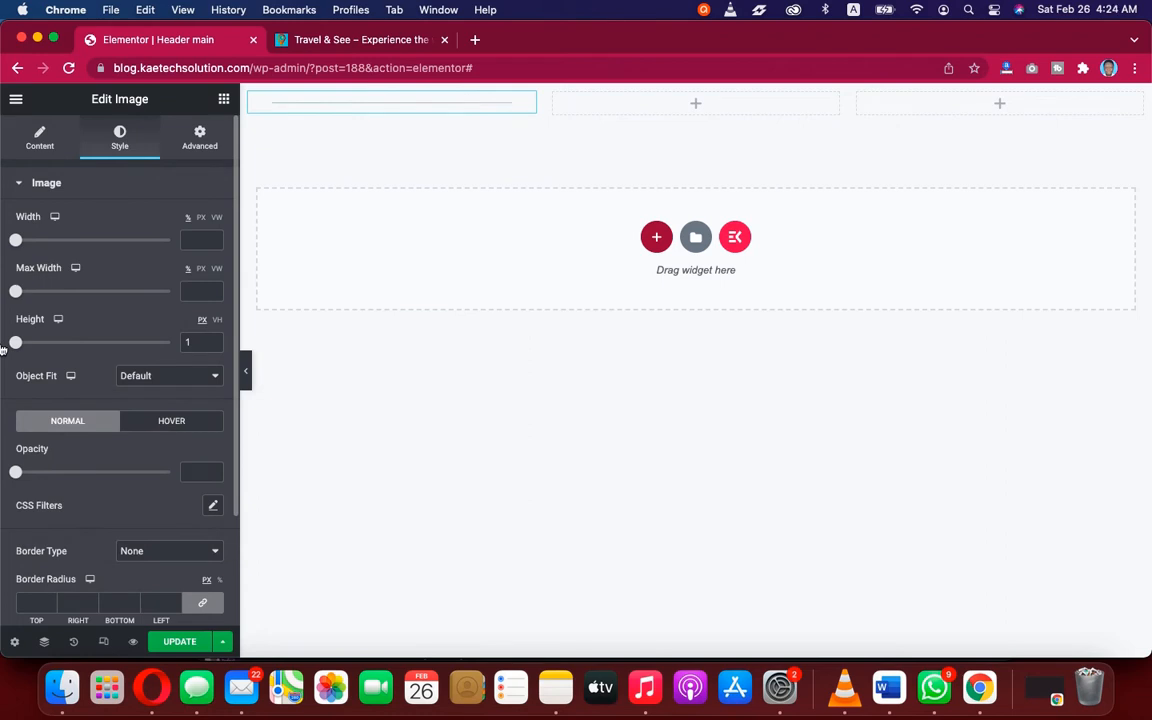
pyautogui.doubleClick(182, 341)
pyautogui.write('0')
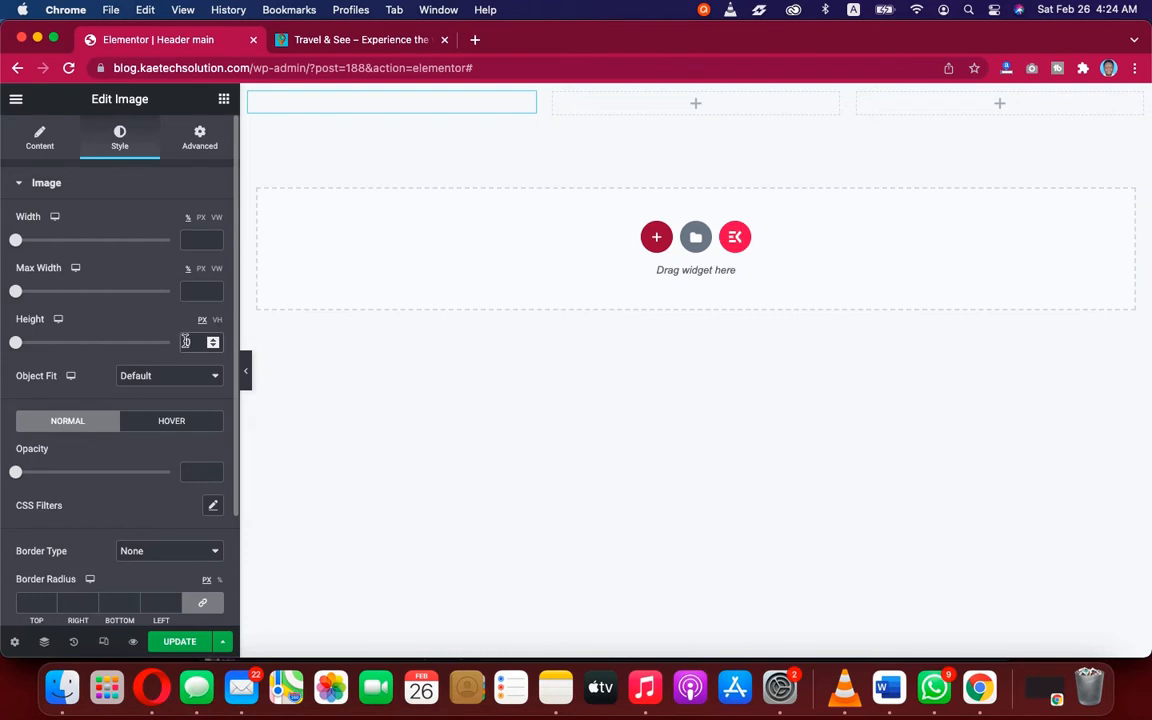
pyautogui.write('100')
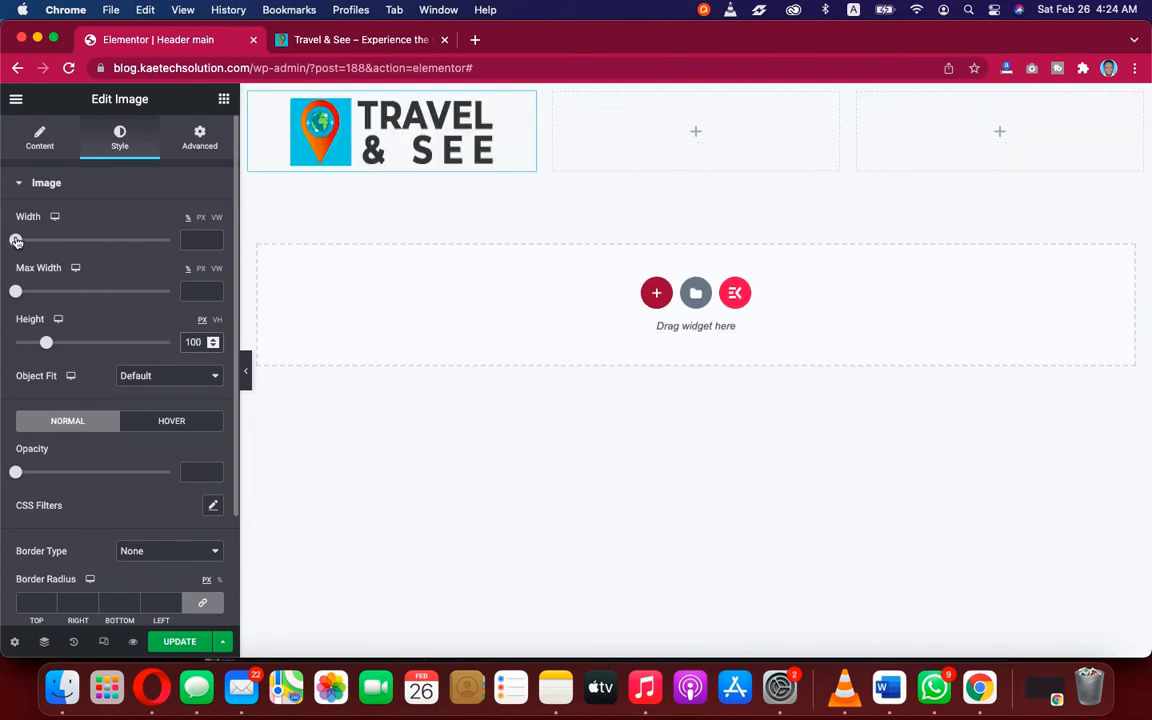
pyautogui.moveTo(16, 241); pyautogui.dragTo(21, 237)
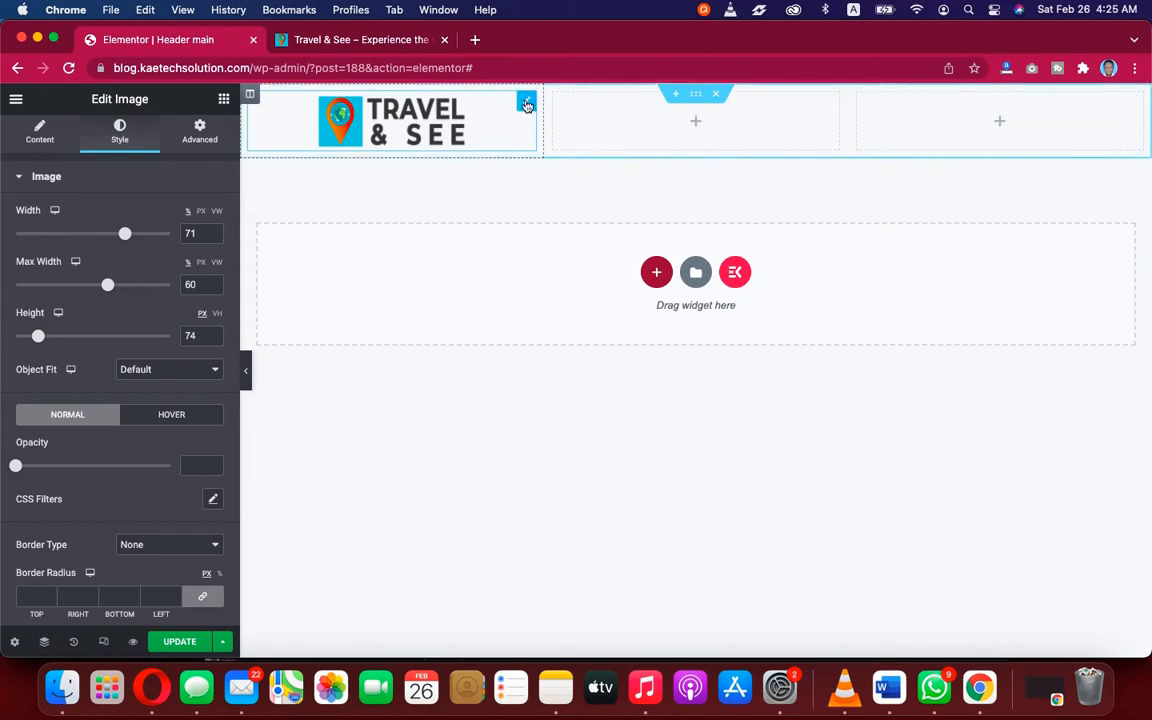
pyautogui.click(40, 136)
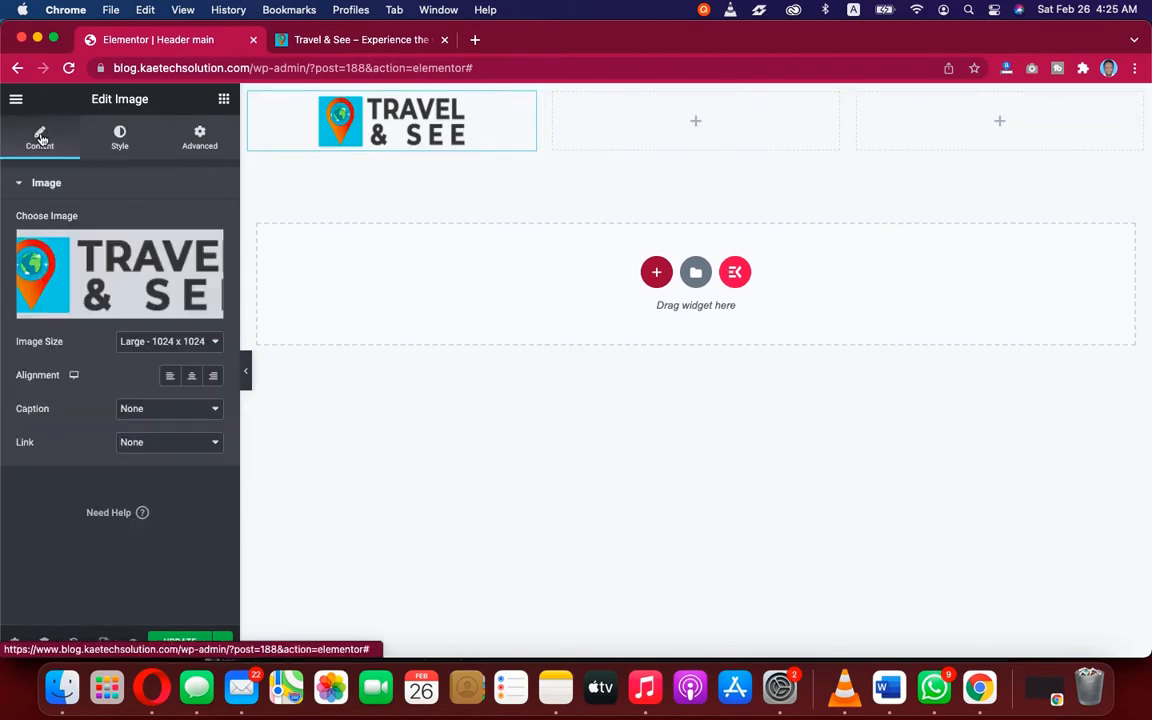
pyautogui.click(170, 376)
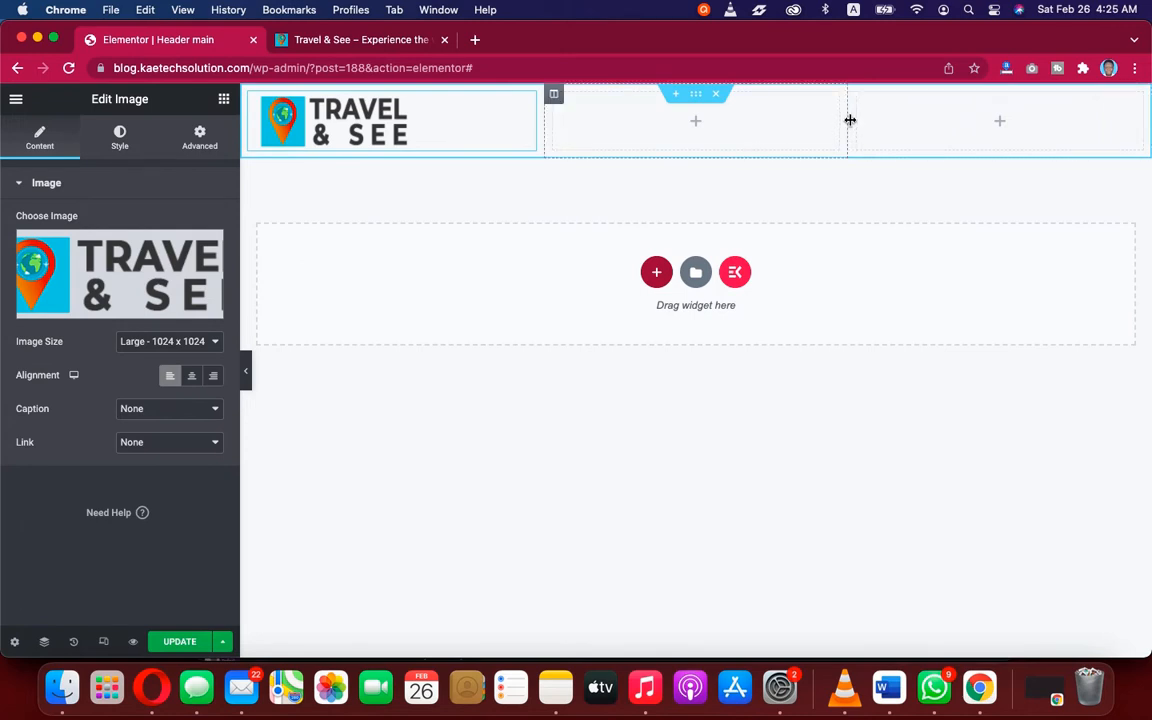
# Step: Widen the section's middle column by narrowing both the third column and the logo column
pyautogui.moveTo(849, 120); pyautogui.dragTo(965, 119)
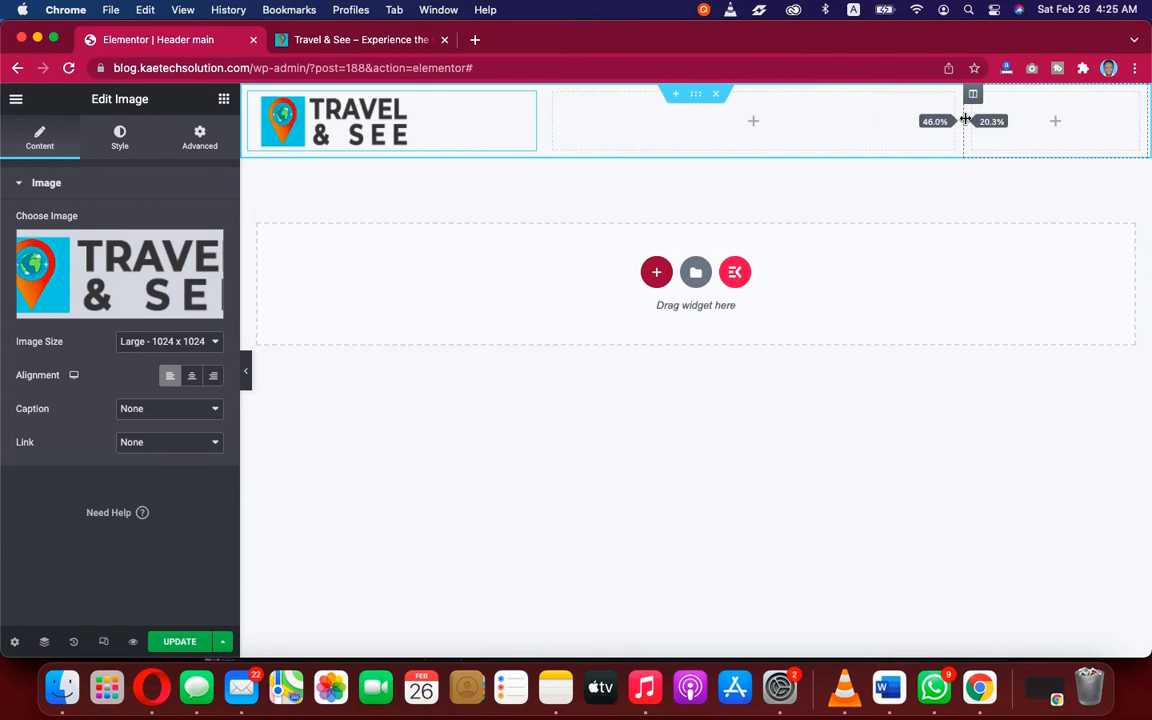
pyautogui.moveTo(965, 119); pyautogui.dragTo(1008, 112)
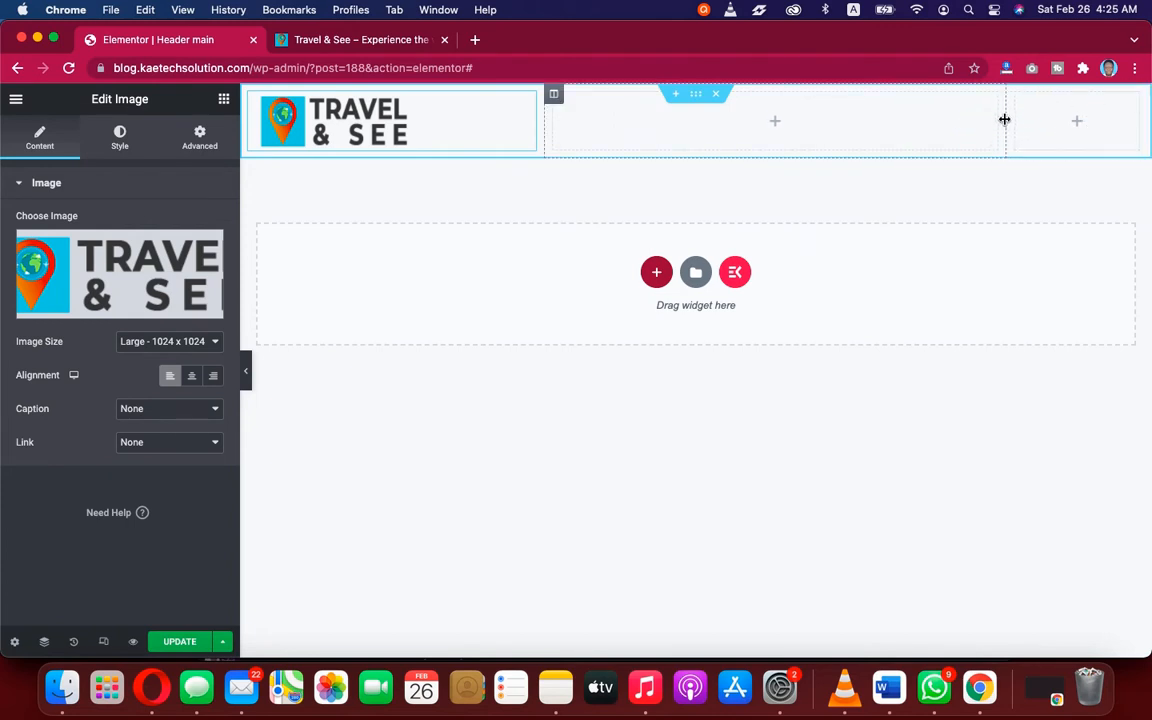
pyautogui.moveTo(1005, 120)
pyautogui.mouseDown()
pyautogui.moveTo(1015, 116)
pyautogui.moveTo(1007, 121)
pyautogui.mouseUp()
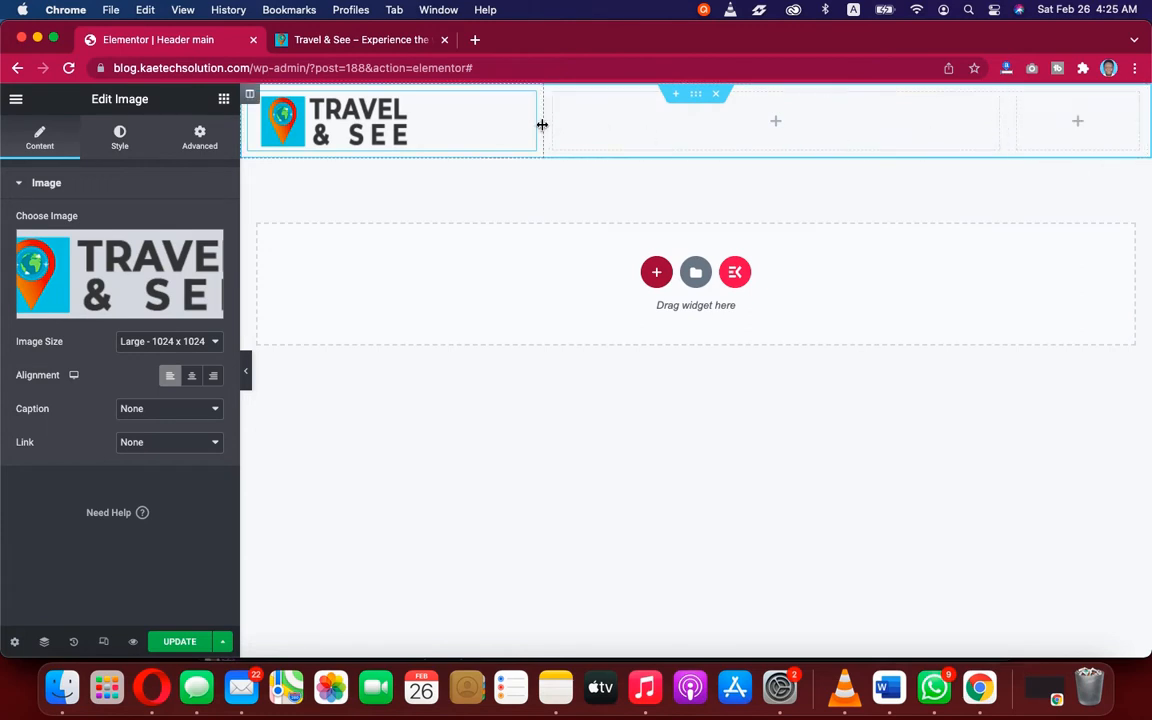
pyautogui.moveTo(543, 124); pyautogui.dragTo(467, 121)
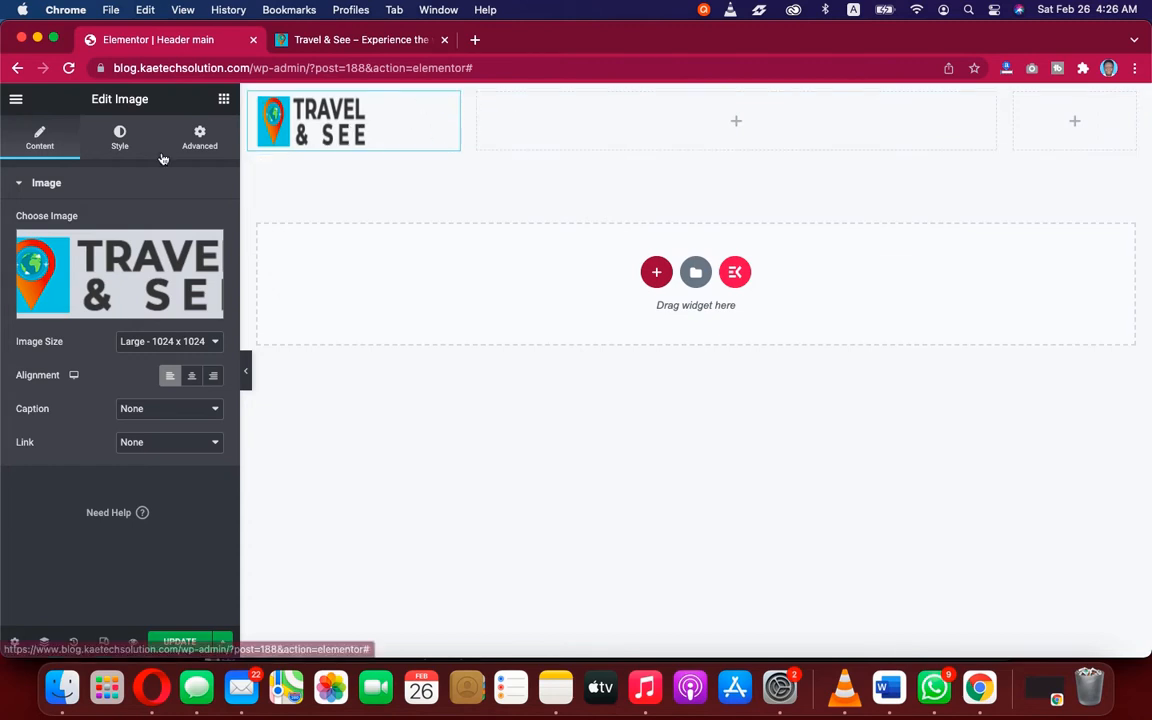
# Step: Set both the width and the max width of the logo image to 100%
pyautogui.click(122, 142)
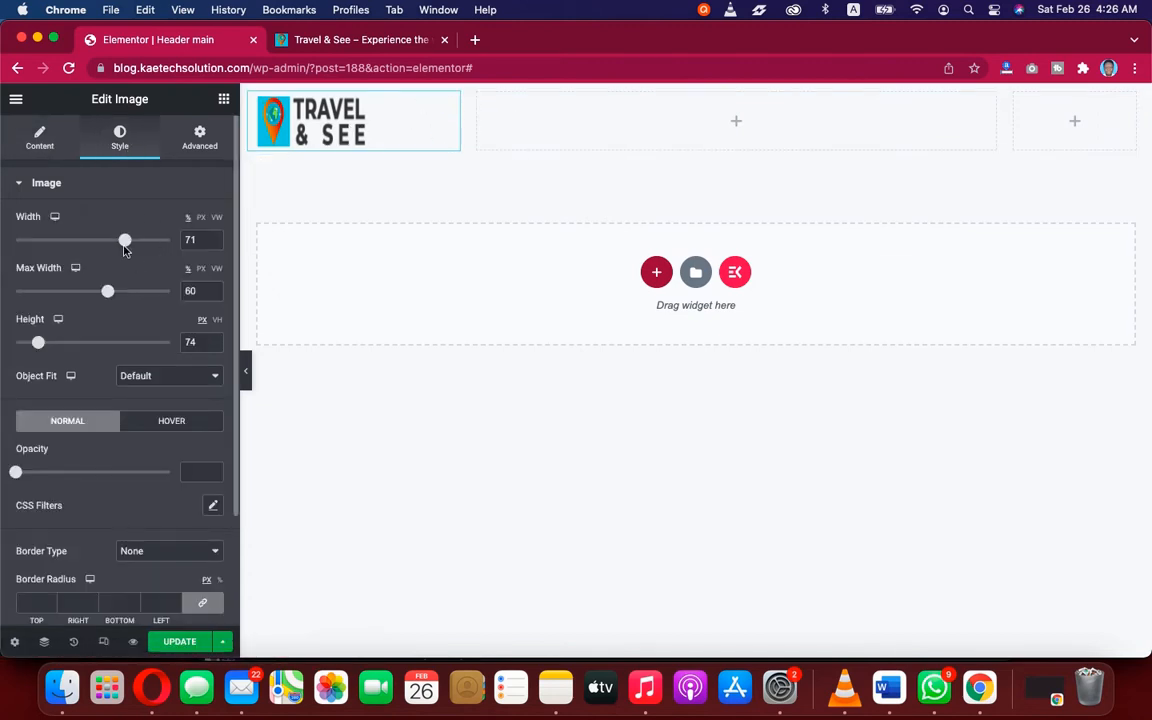
pyautogui.moveTo(124, 241); pyautogui.dragTo(171, 240)
pyautogui.moveTo(107, 291); pyautogui.dragTo(170, 291)
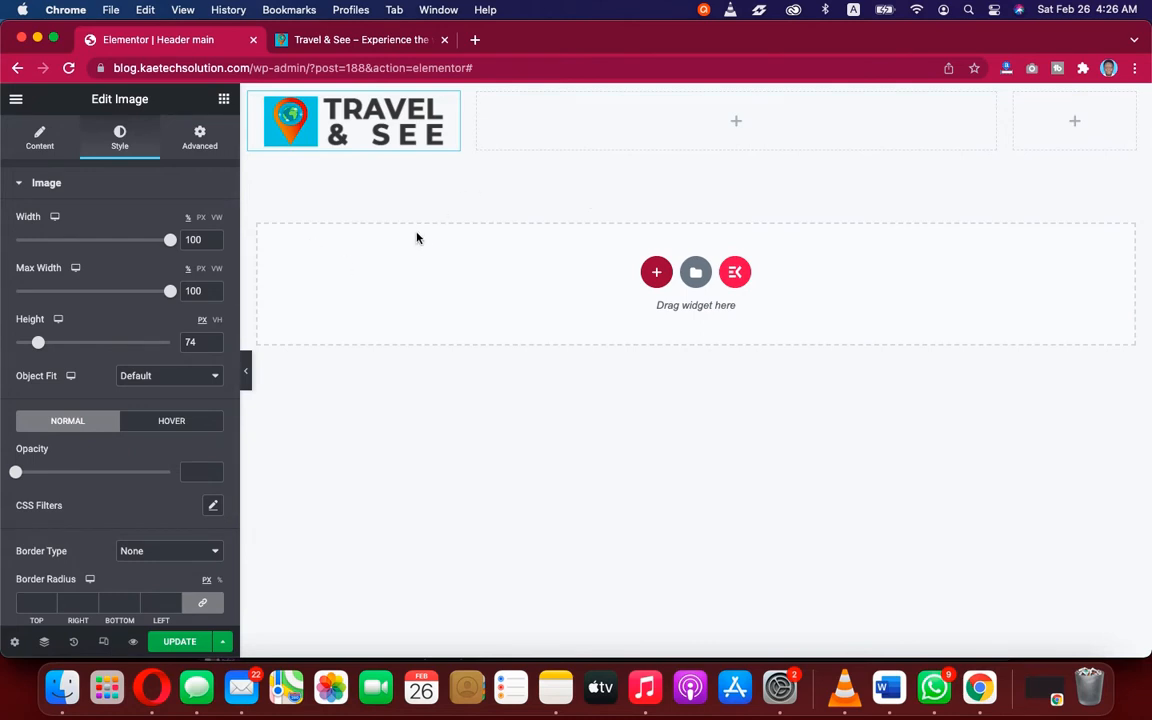
# Step: Add an ElementsKit Nav Menu widget to the middle column and assign it the Main Menu
pyautogui.click(735, 122)
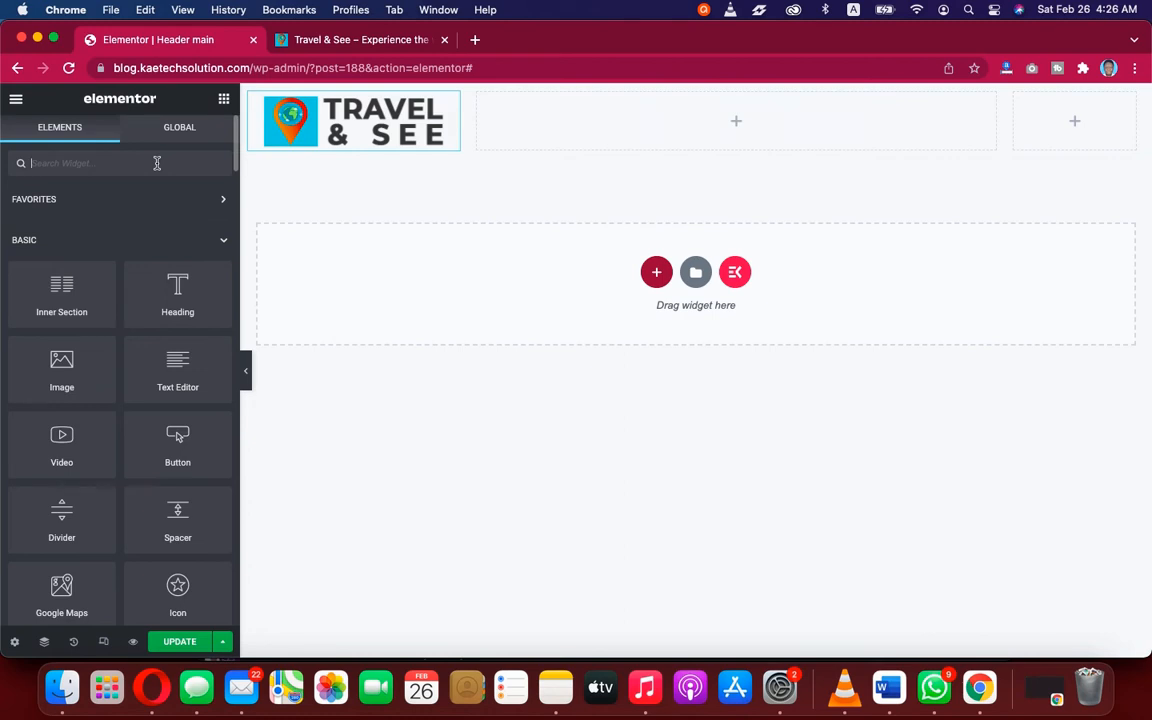
pyautogui.write('menu')
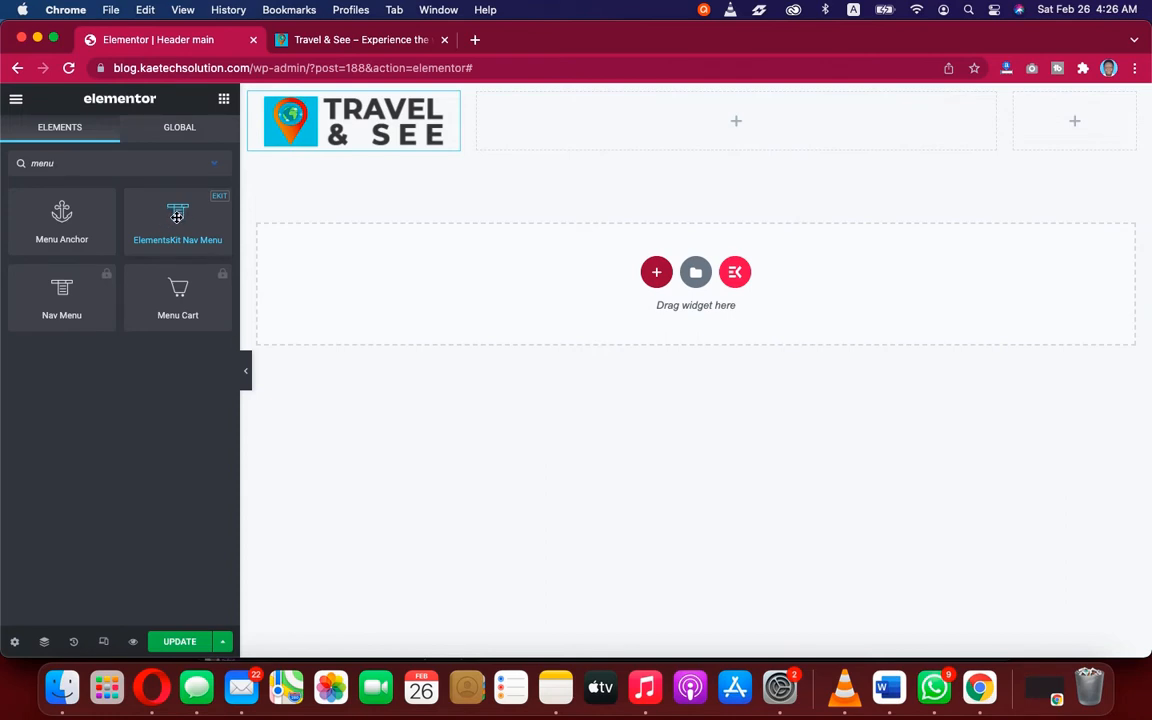
pyautogui.moveTo(177, 217); pyautogui.dragTo(766, 116)
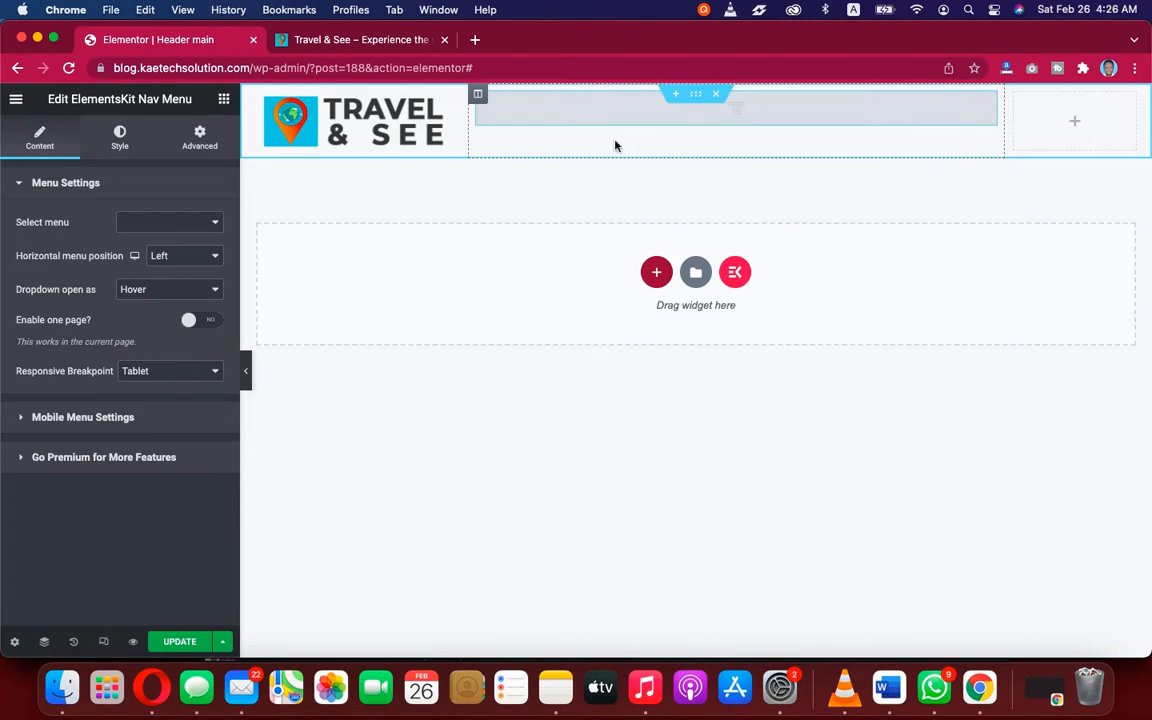
pyautogui.click(152, 224)
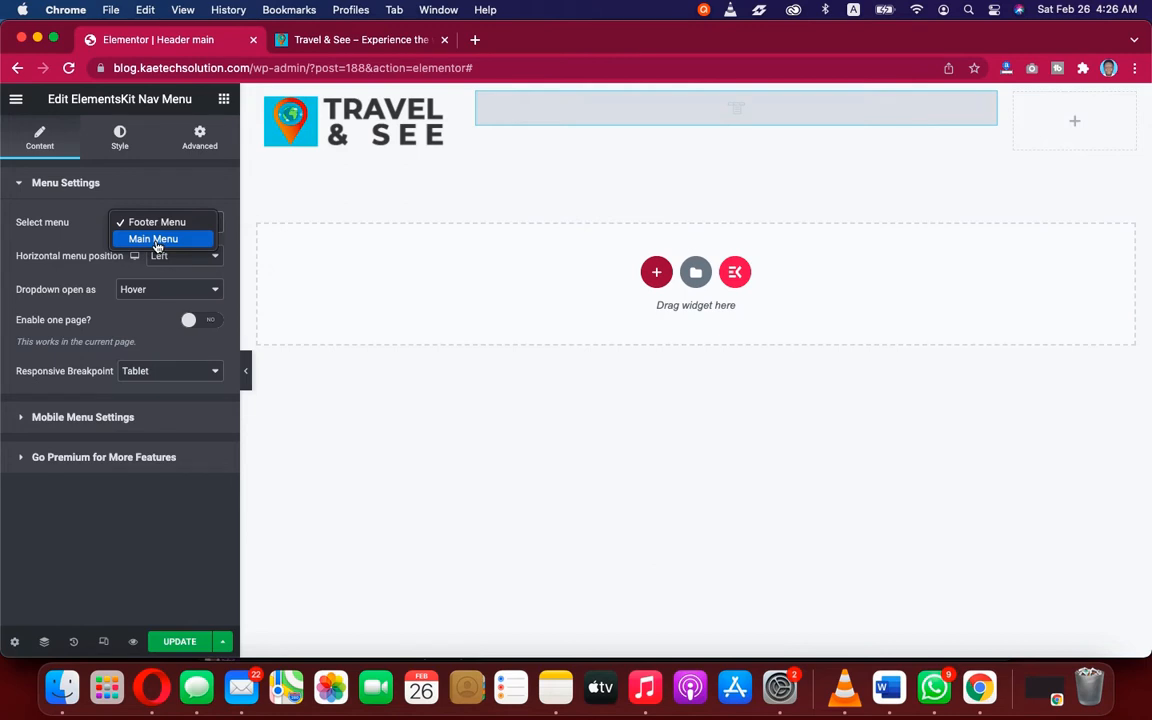
pyautogui.click(155, 243)
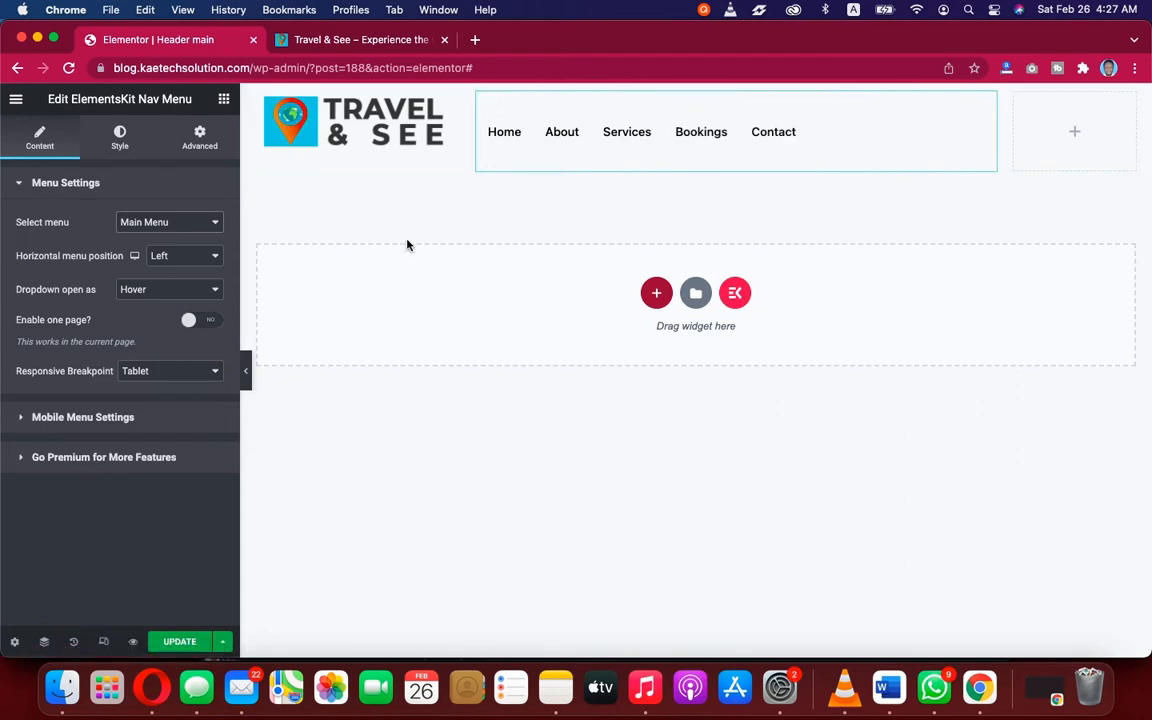
# Step: Set the nav menu's horizontal position to Right and preview the header without the editing panel
pyautogui.click(177, 262)
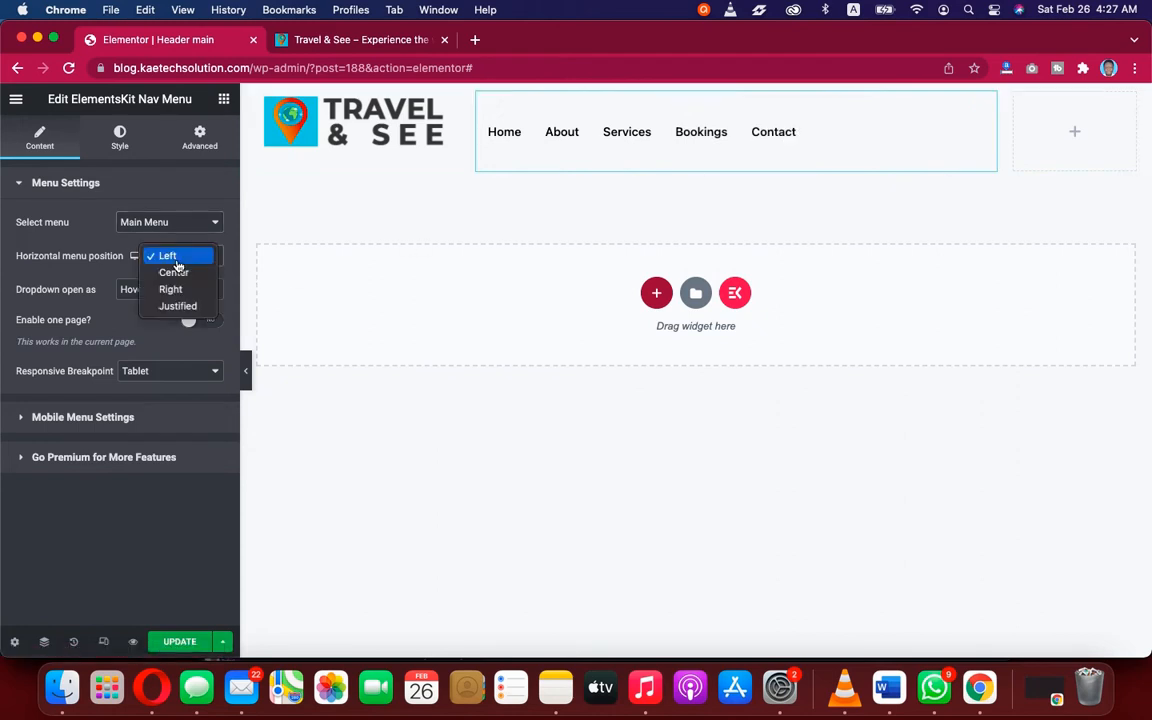
pyautogui.click(171, 289)
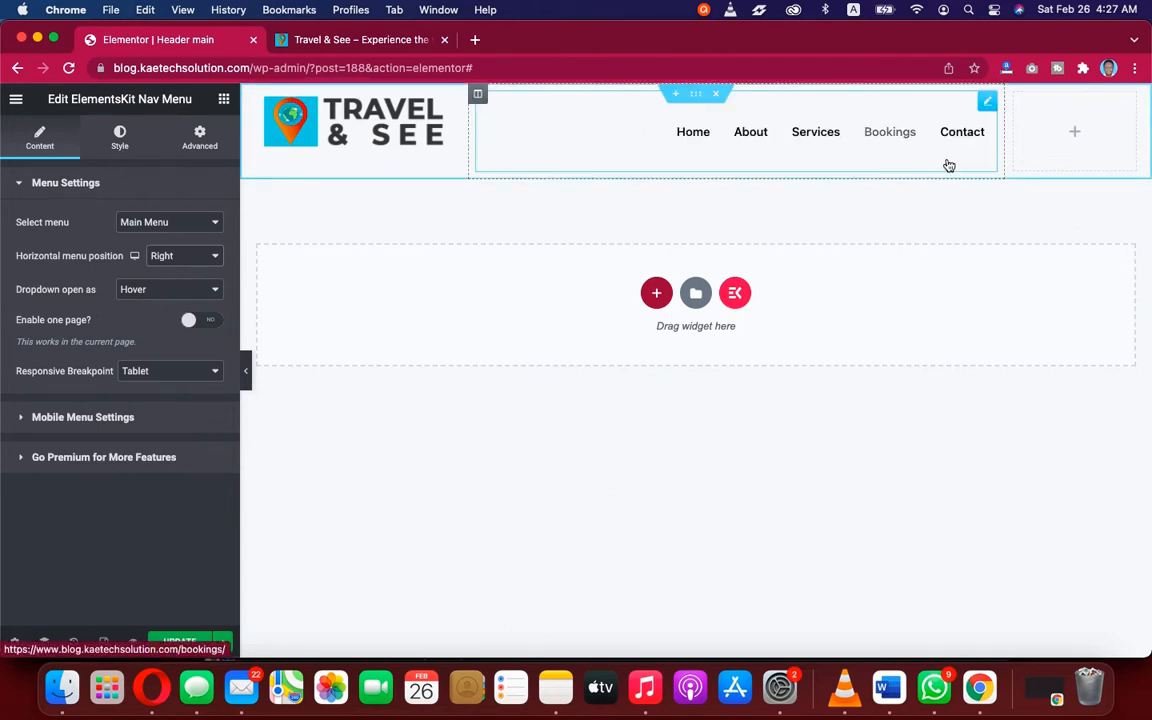
pyautogui.click(247, 373)
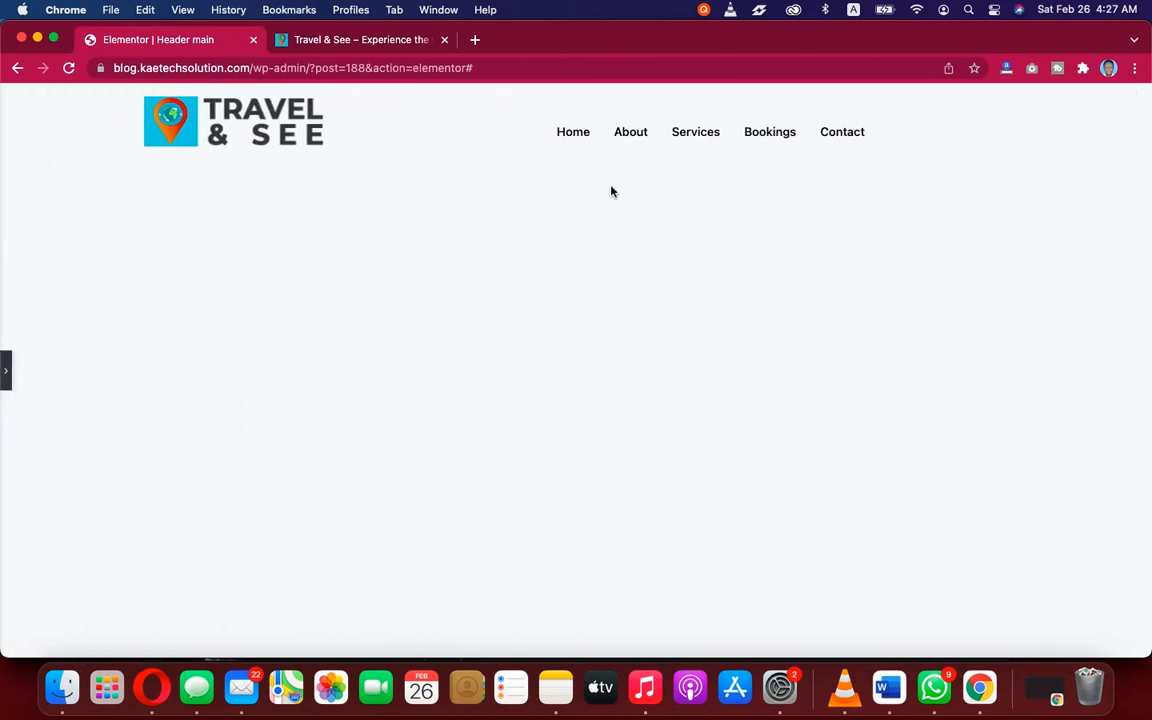
pyautogui.click(8, 376)
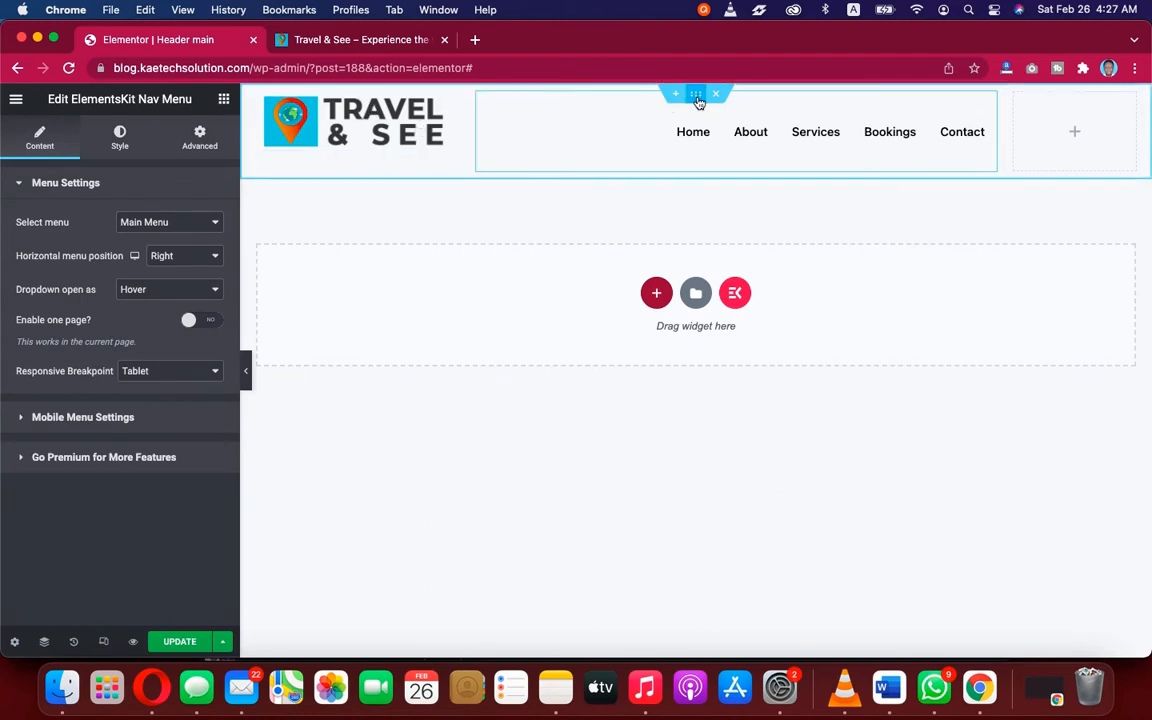
# Step: Add a Button widget to the empty third column and set its text to "Book Now"
pyautogui.click(1077, 138)
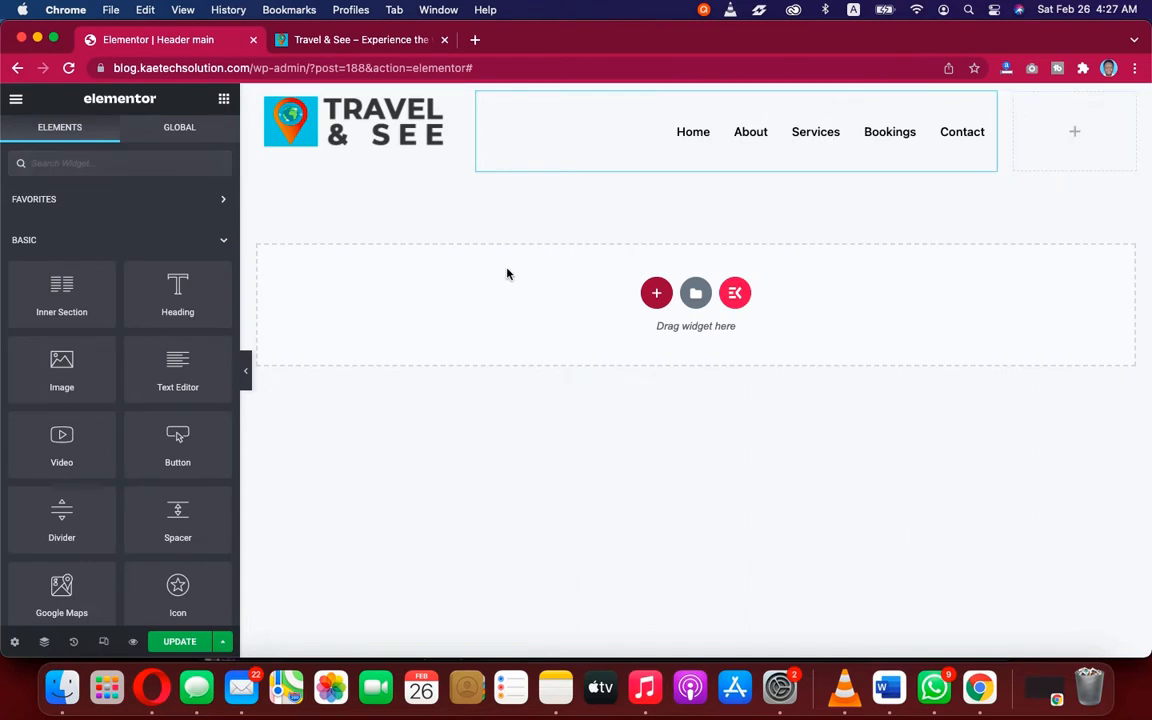
pyautogui.moveTo(168, 452); pyautogui.dragTo(1078, 134)
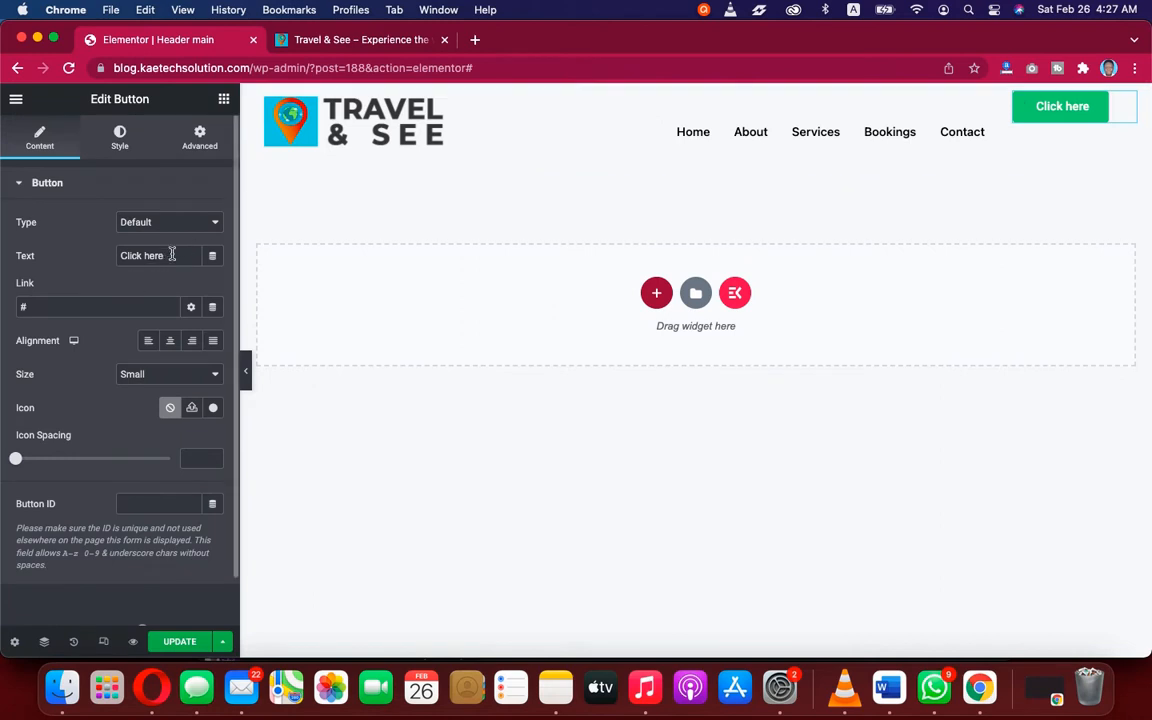
pyautogui.moveTo(165, 256); pyautogui.dragTo(101, 250)
pyautogui.write('Book')
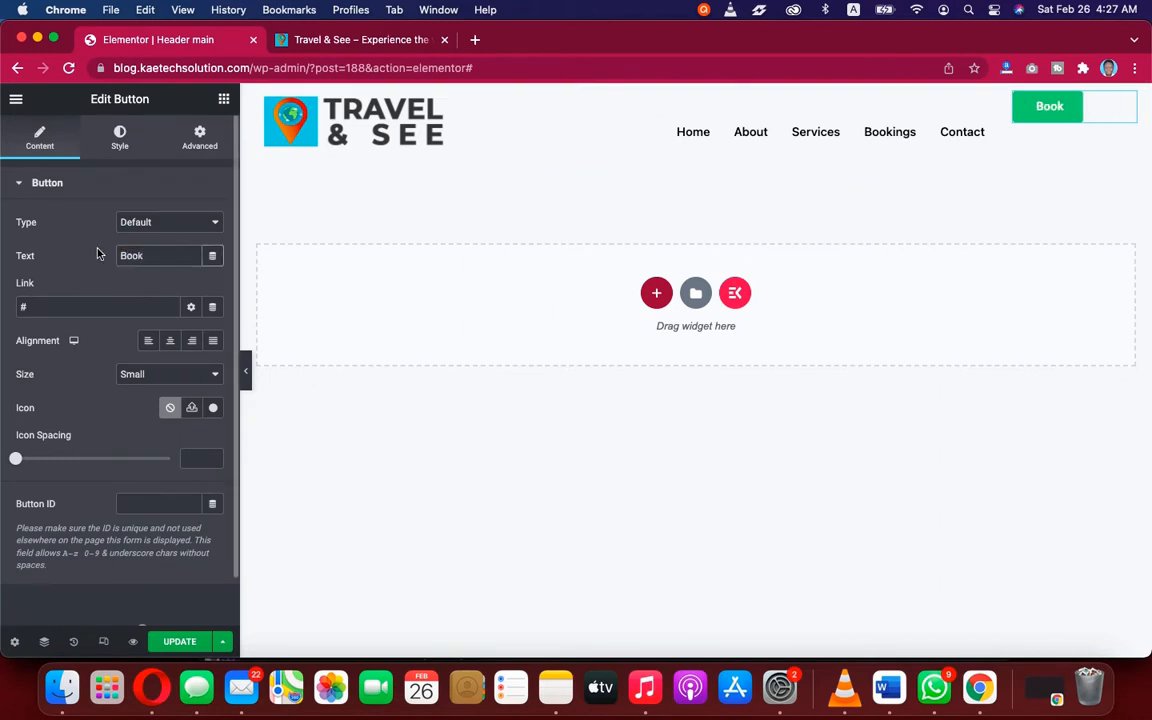
pyautogui.write(' Now')
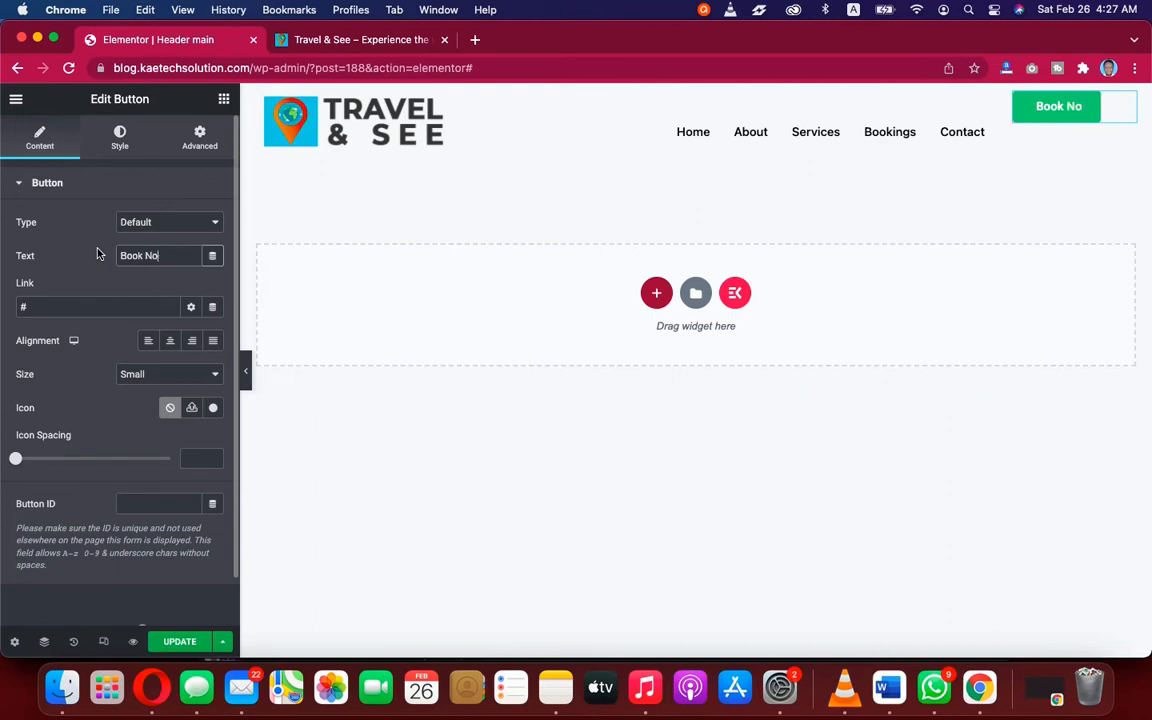
# Step: Replace the placeholder link of the Book Now button with the Bookings page
pyautogui.click(61, 310)
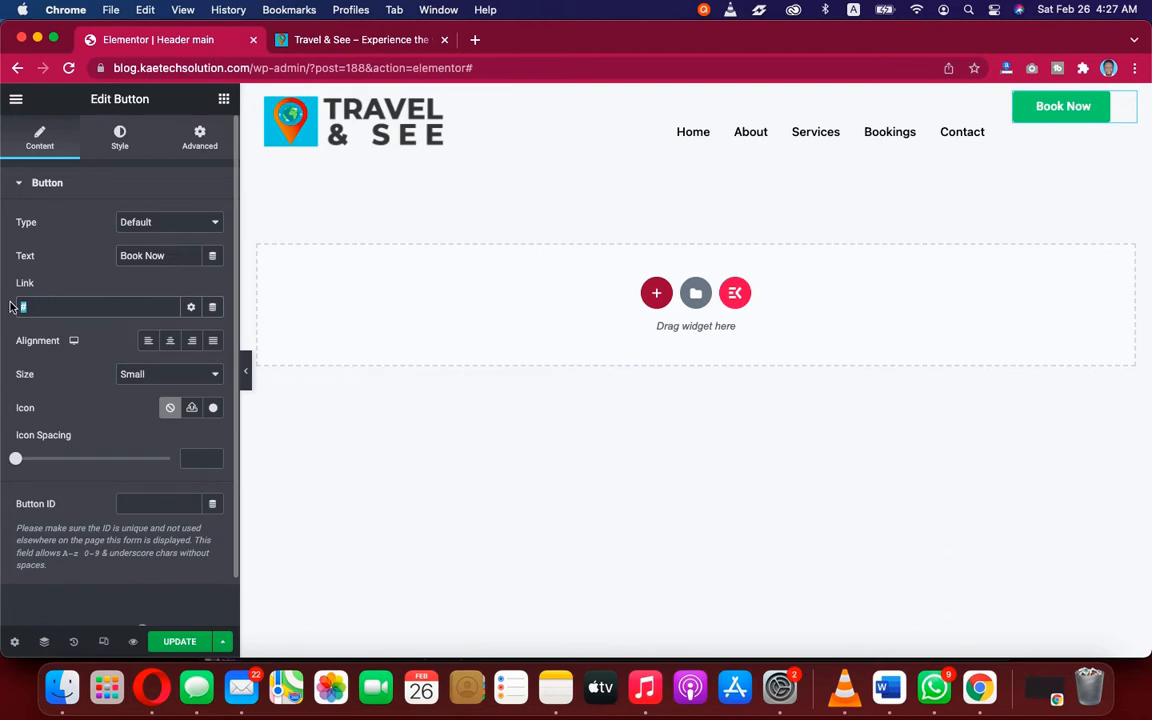
pyautogui.press('BackSpace')
pyautogui.write('booking')
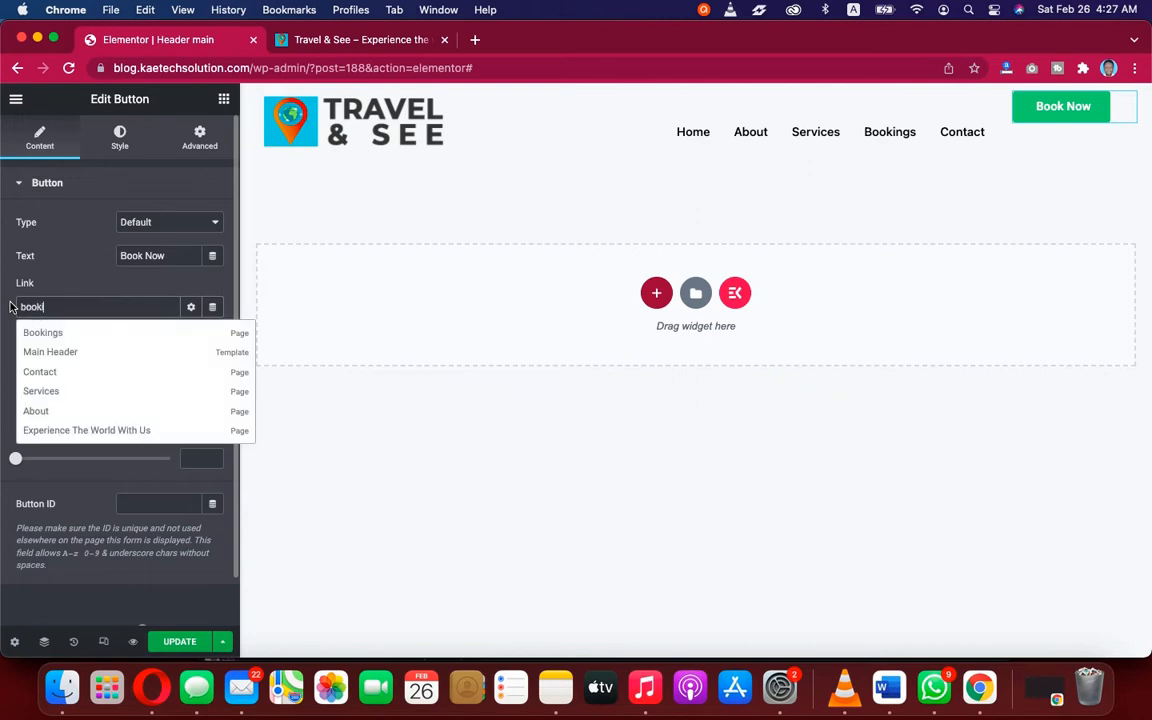
pyautogui.click(50, 340)
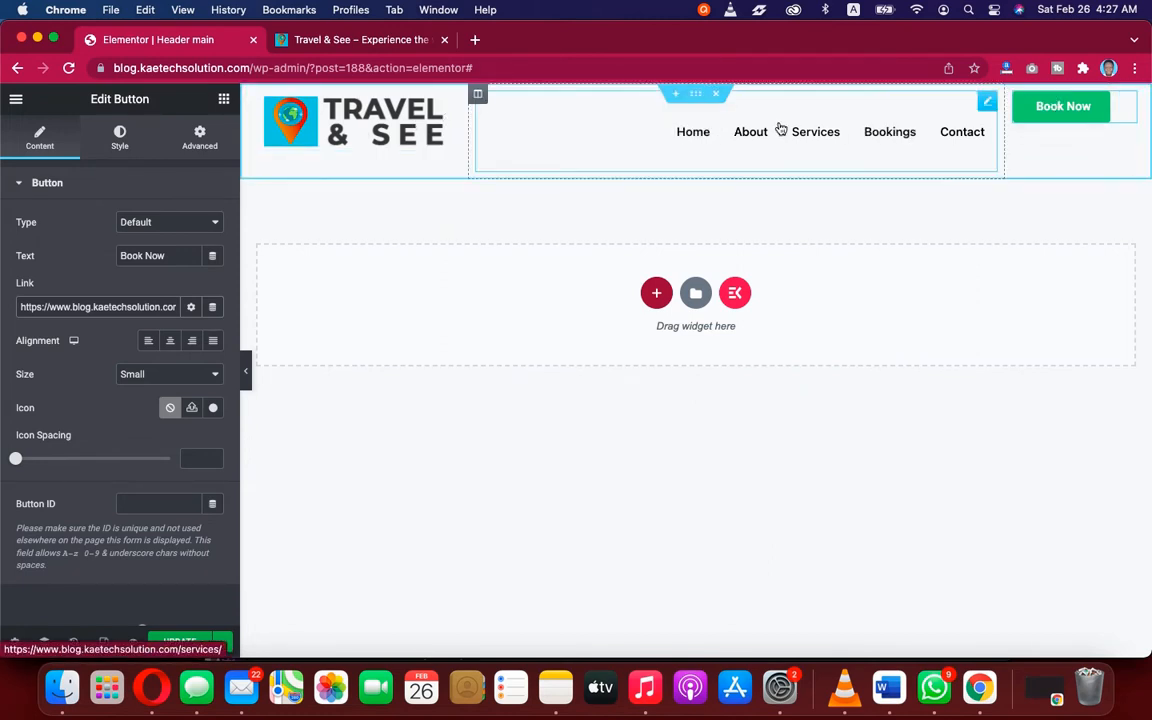
# Step: Set the header section's vertical alignment to Middle
pyautogui.click(696, 97)
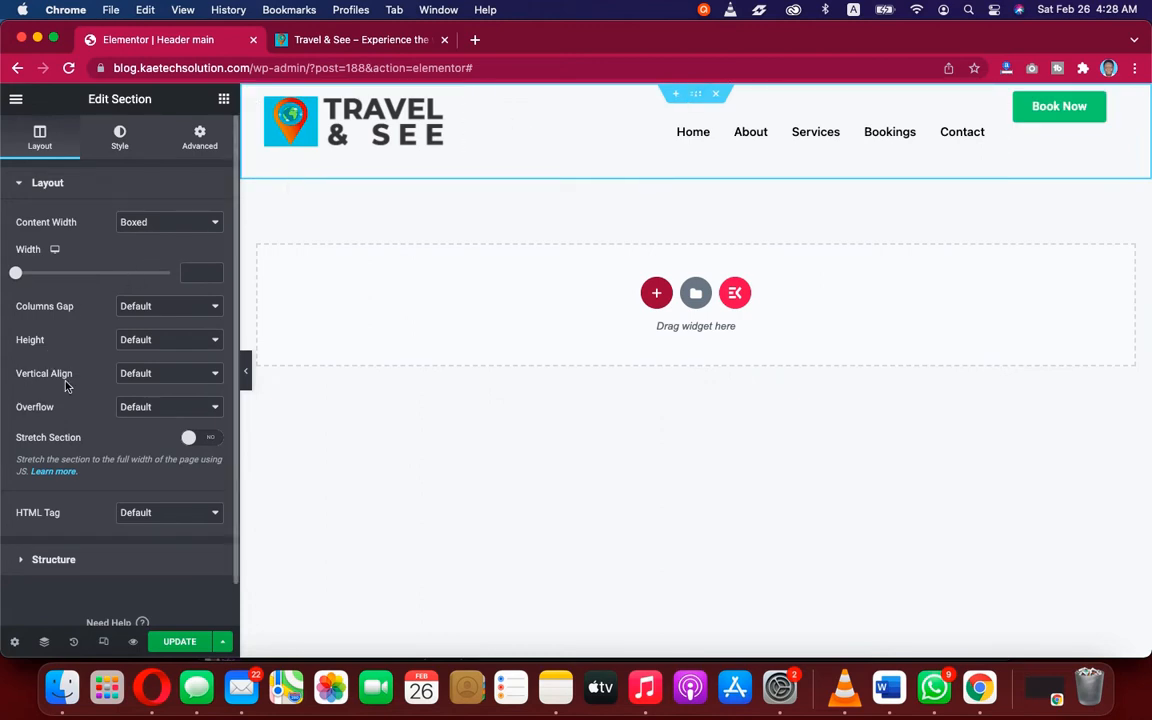
pyautogui.click(150, 374)
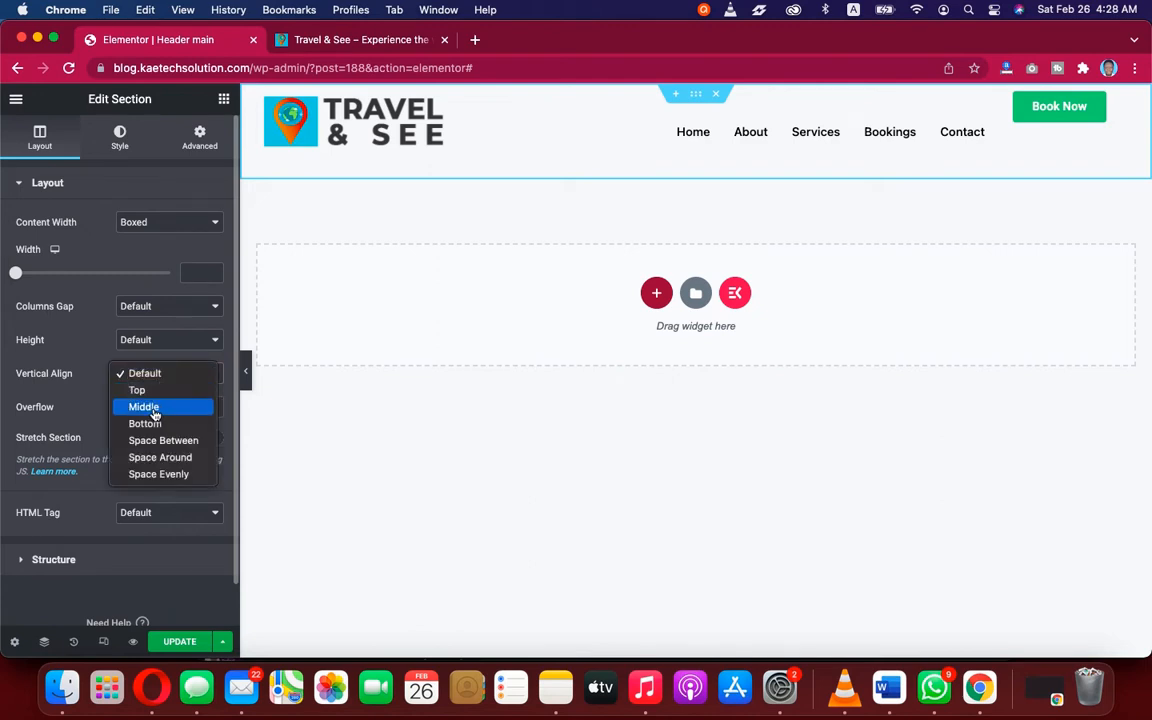
pyautogui.click(155, 409)
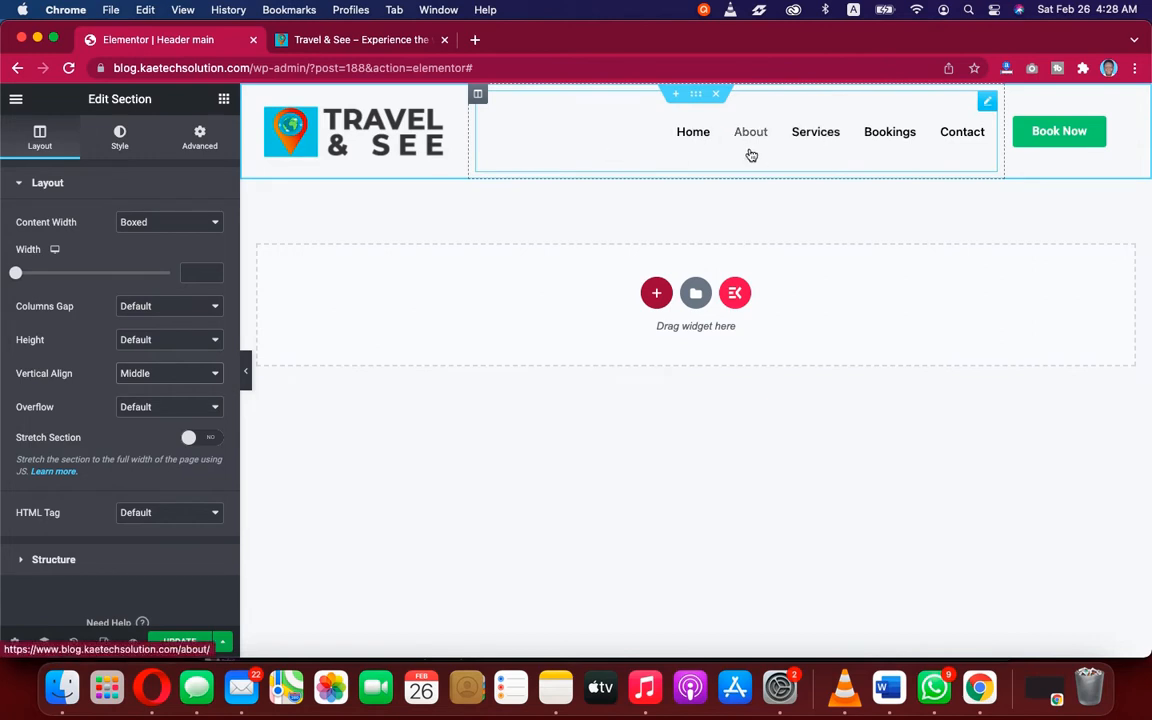
# Step: Change the font family of the nav menu items to Poppins in their item style typography
pyautogui.click(987, 104)
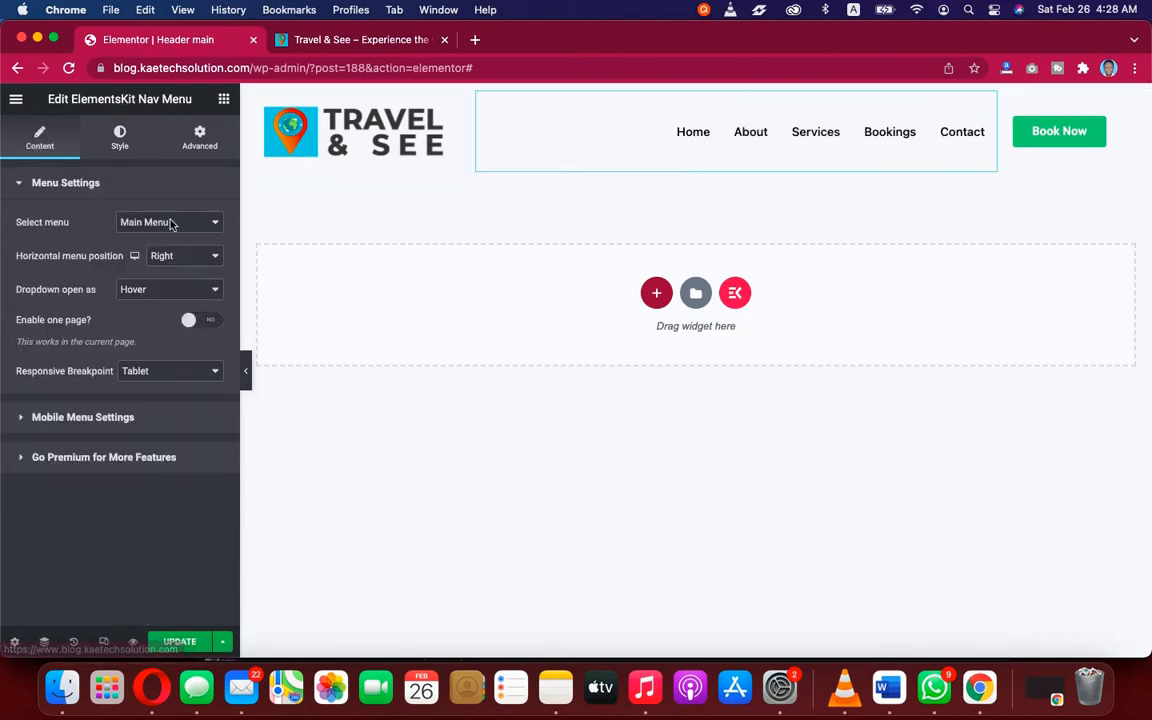
pyautogui.click(135, 146)
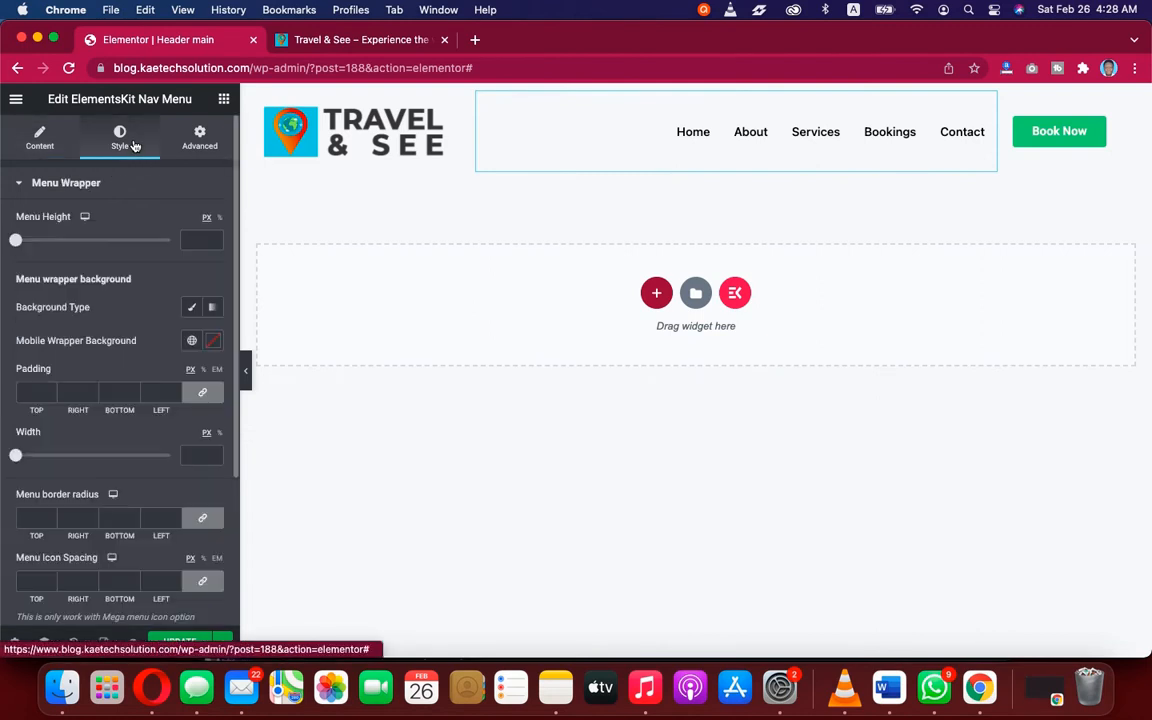
pyautogui.scroll(-5, 121, 362)
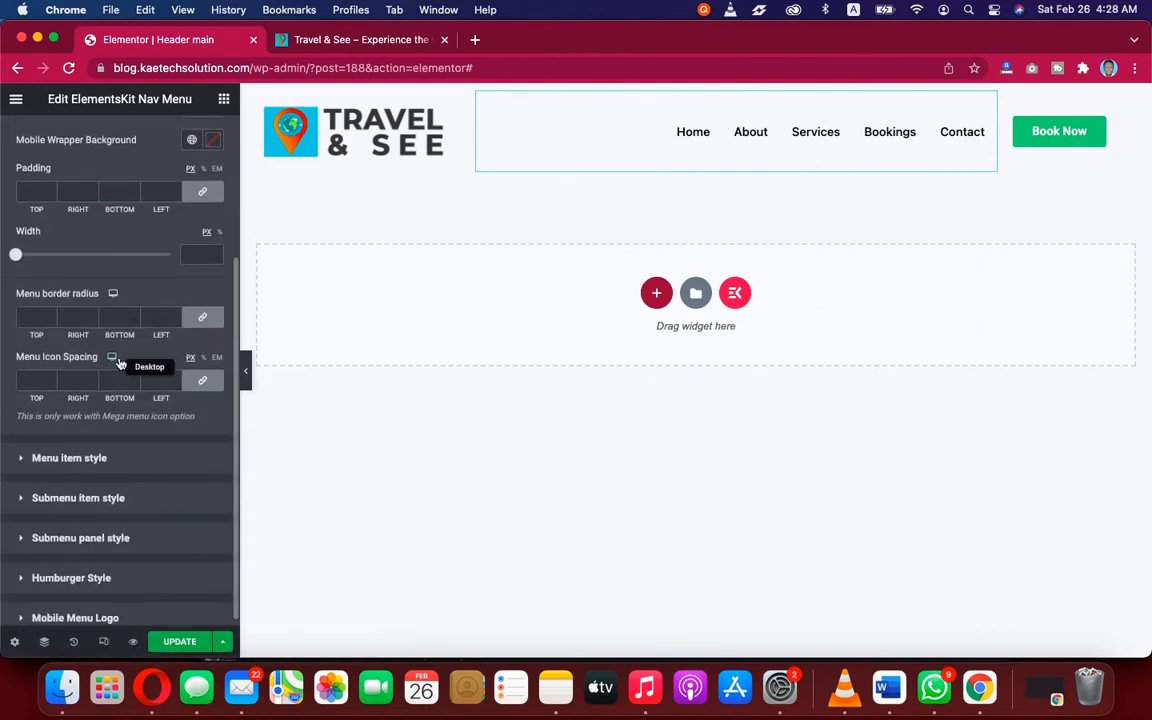
pyautogui.scroll(2, 120, 363)
pyautogui.scroll(1, 120, 363)
pyautogui.scroll(-1, 118, 362)
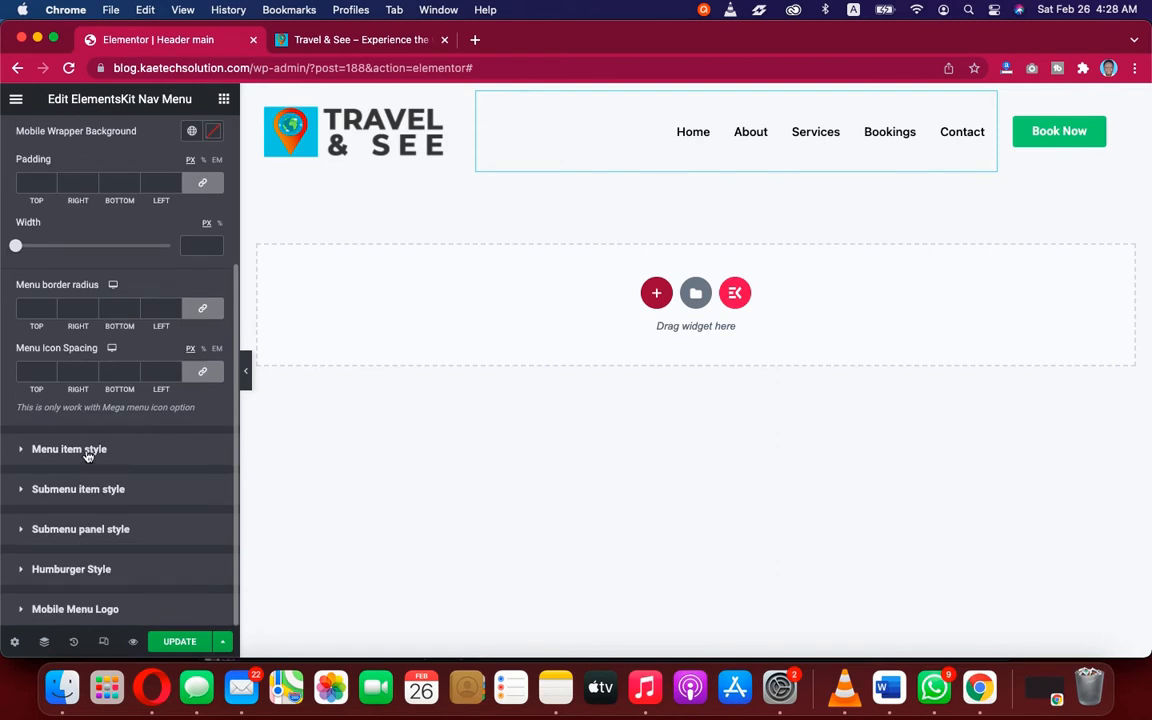
pyautogui.click(87, 451)
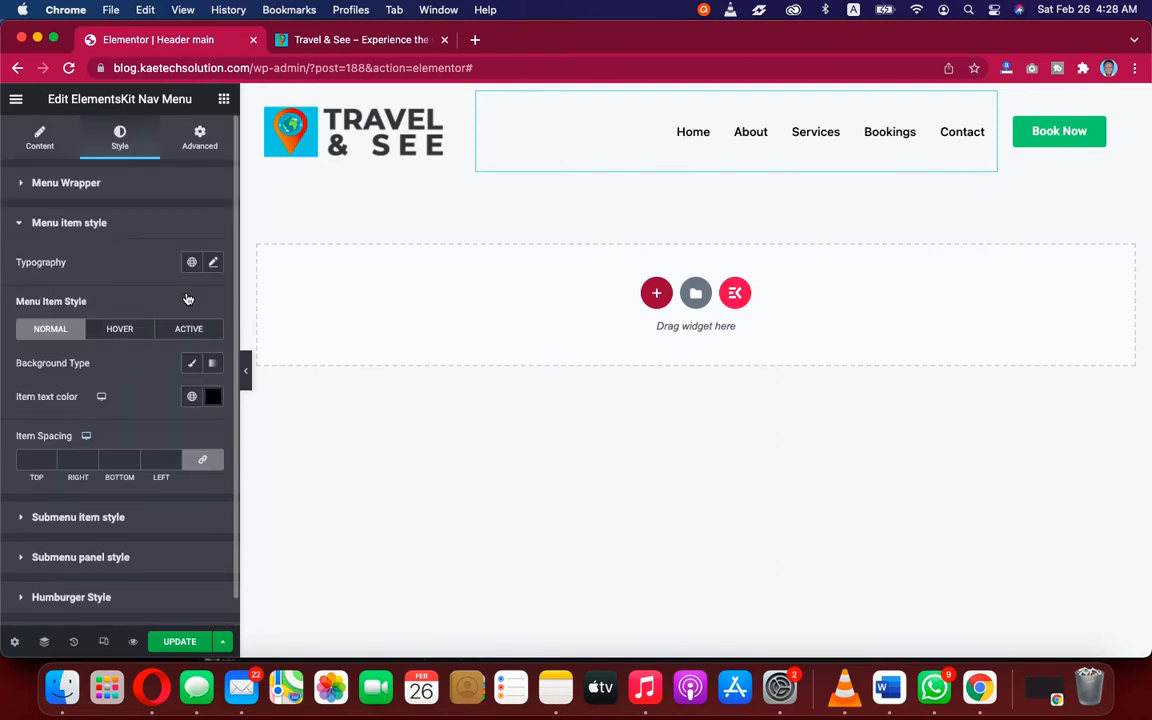
pyautogui.click(213, 262)
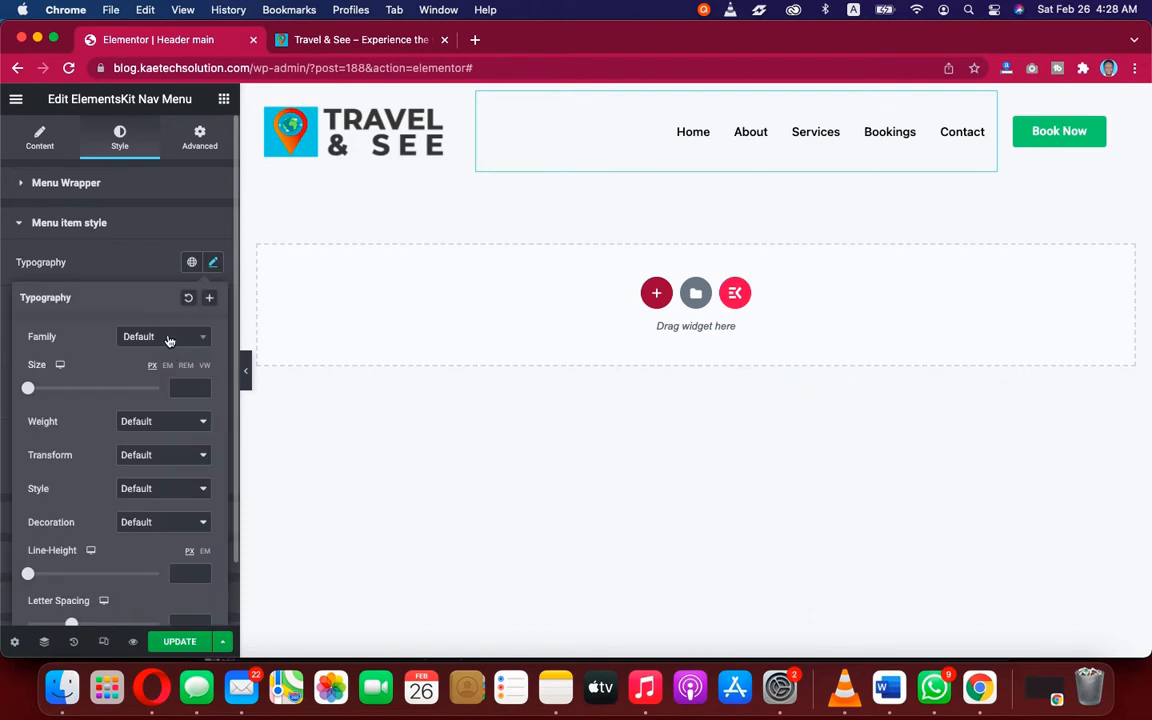
pyautogui.click(169, 338)
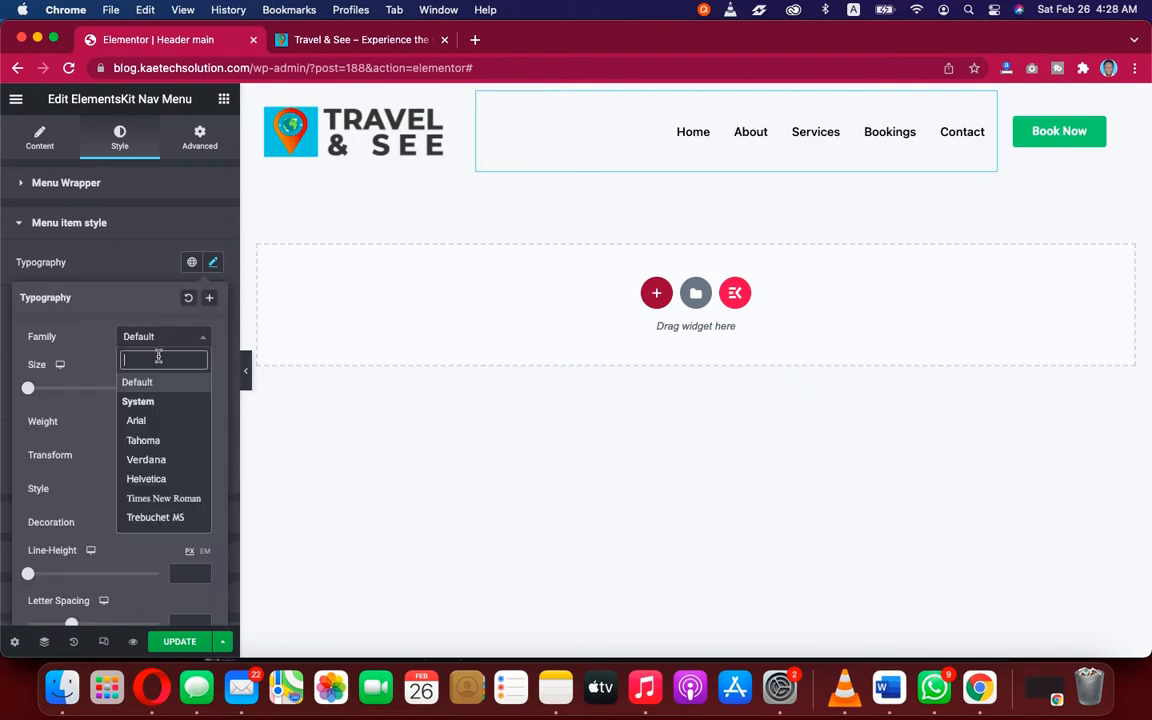
pyautogui.write('pop')
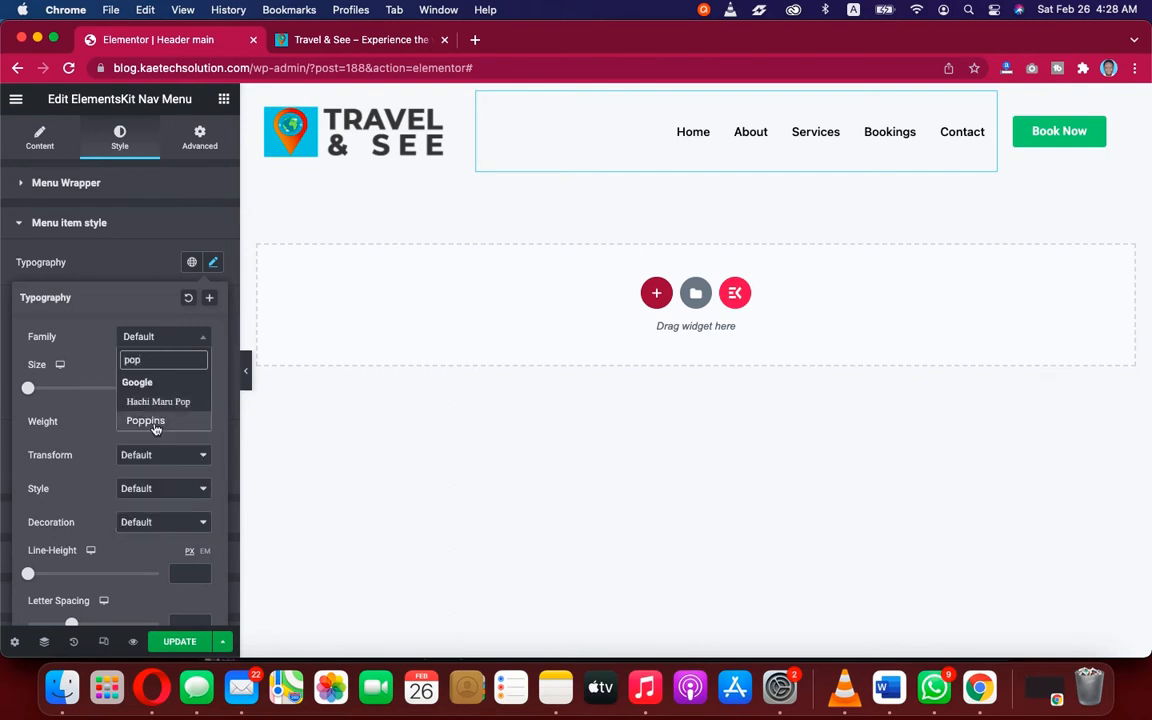
pyautogui.click(155, 423)
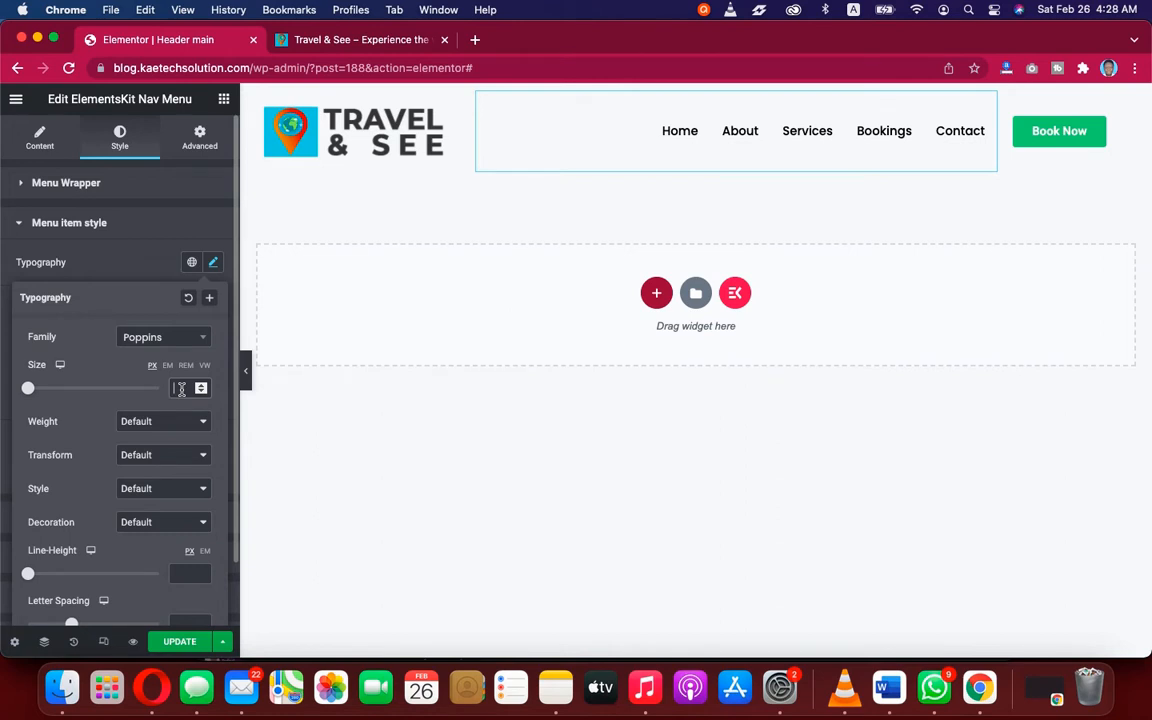
# Step: Set the menu item font size to 20 px and preview the header
pyautogui.write('20')
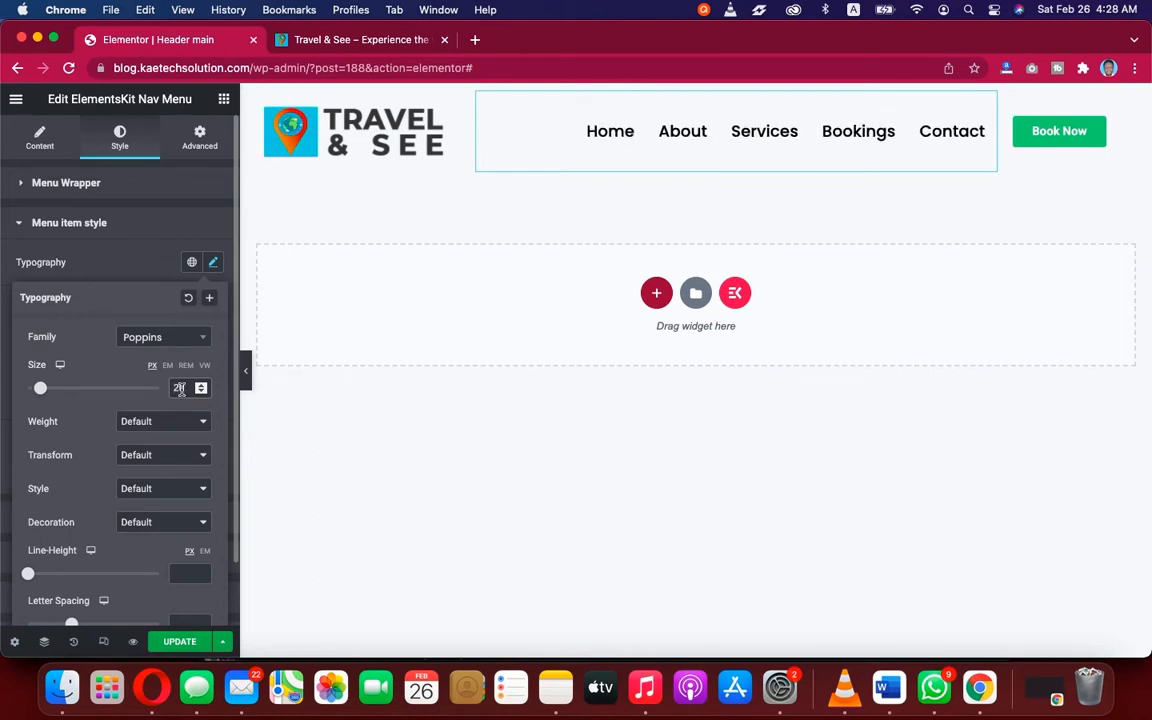
pyautogui.click(246, 374)
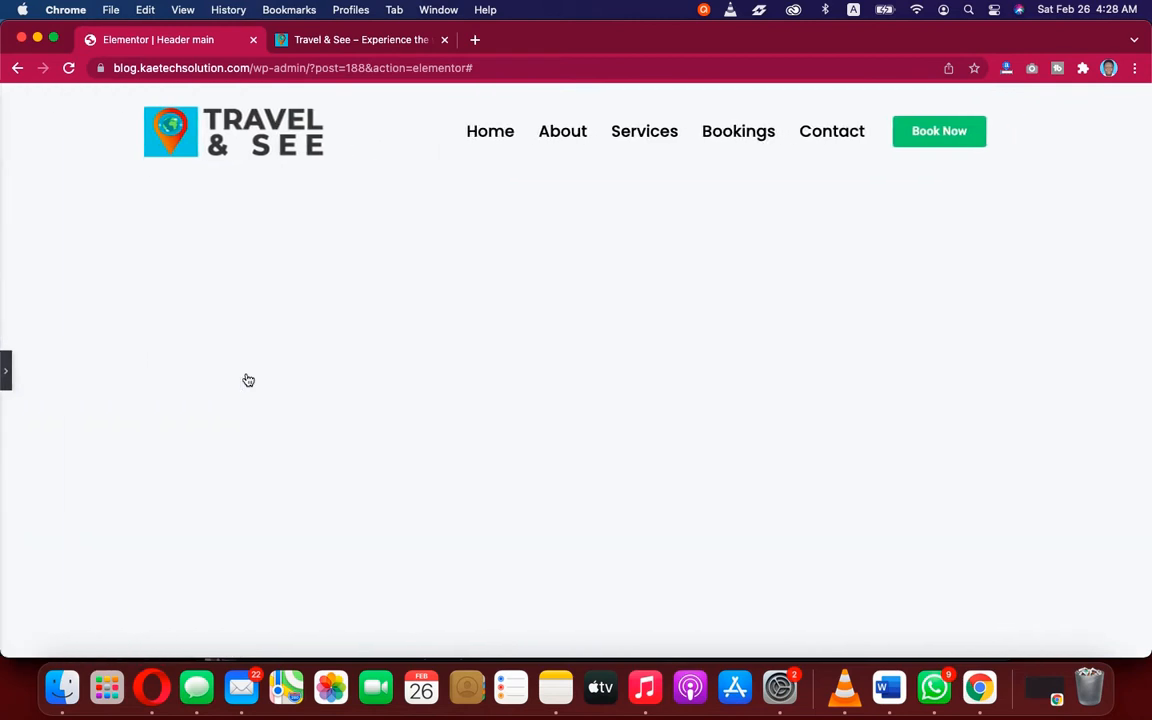
pyautogui.click(6, 370)
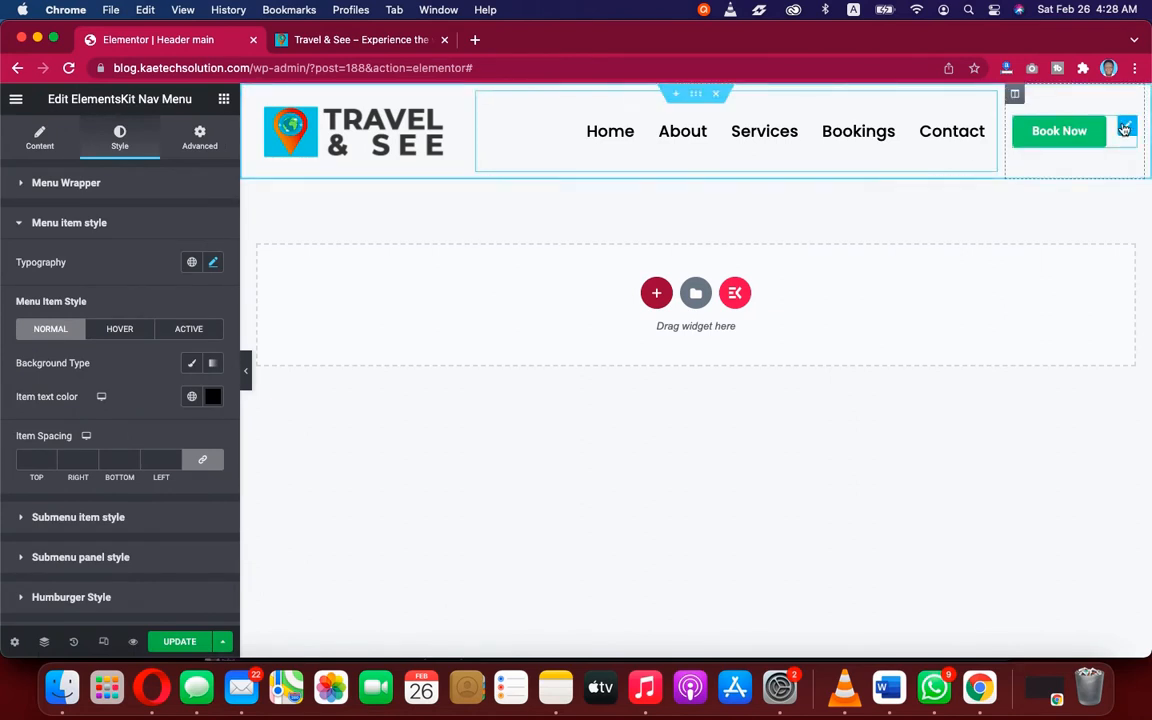
# Step: Align the Book Now button to the right of its column and preview the header
pyautogui.click(1124, 130)
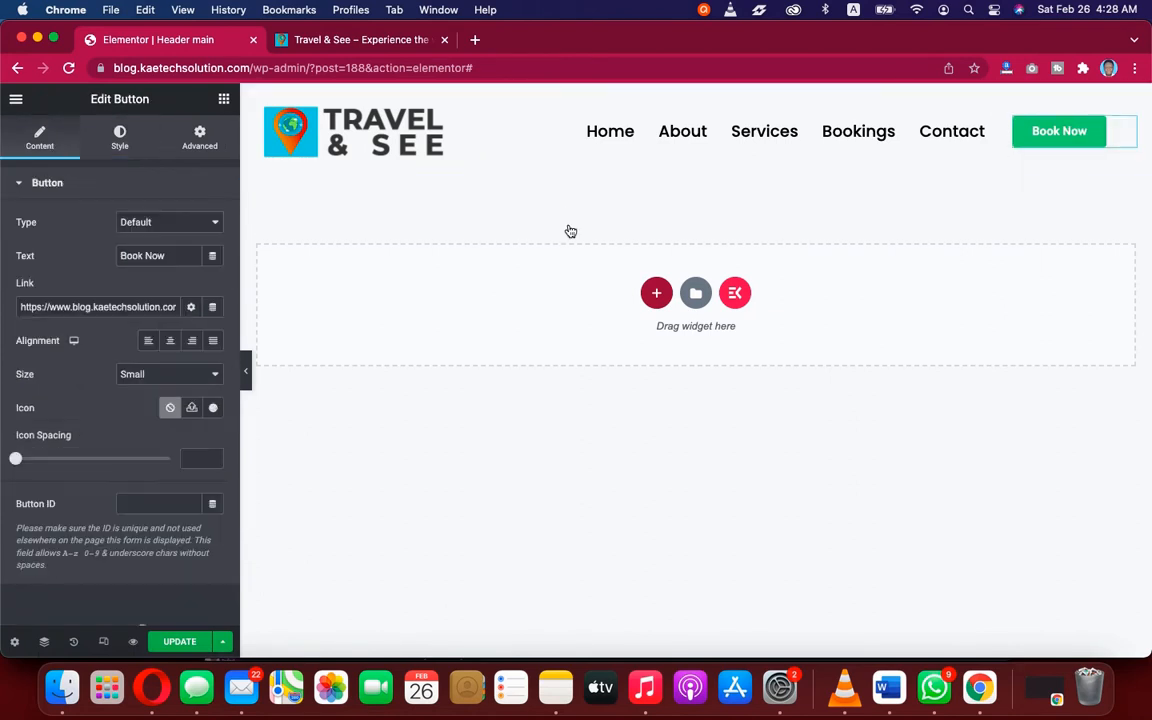
pyautogui.click(191, 342)
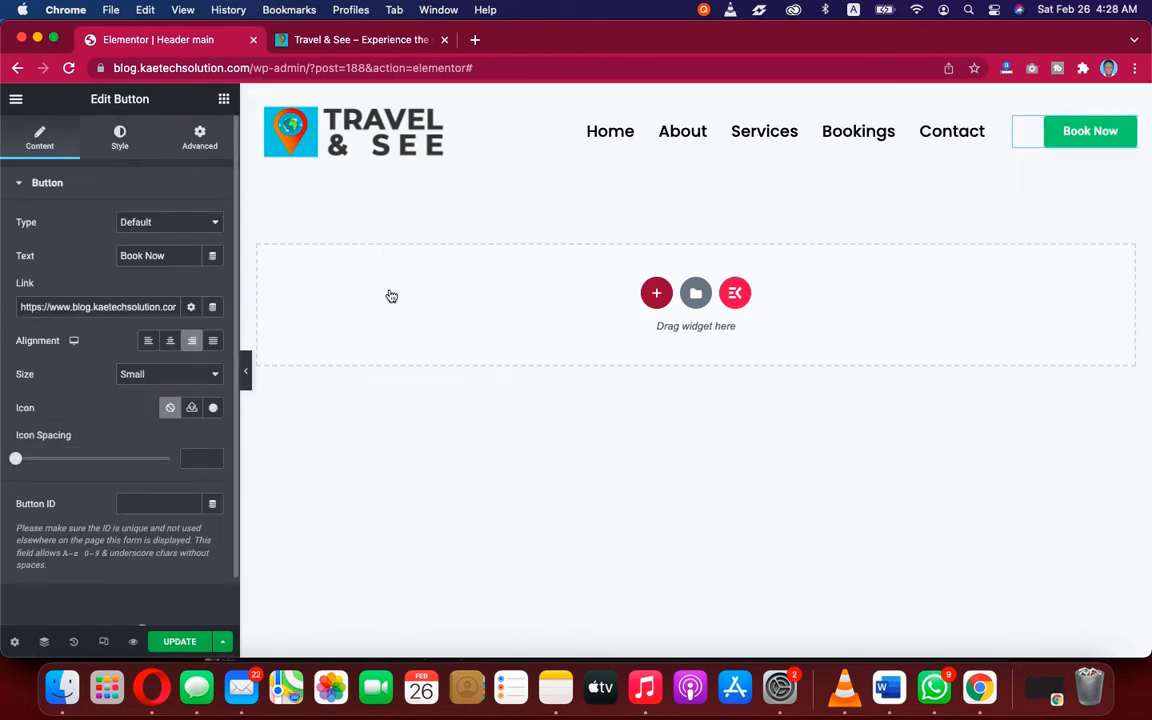
pyautogui.click(246, 372)
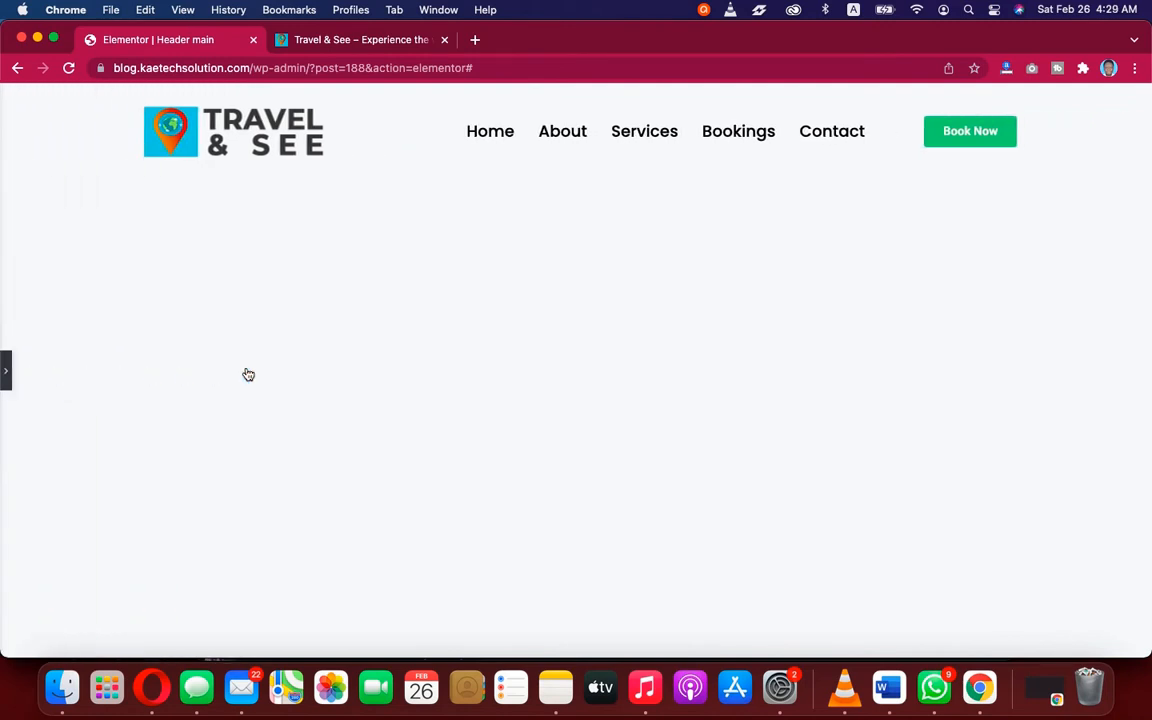
pyautogui.click(5, 372)
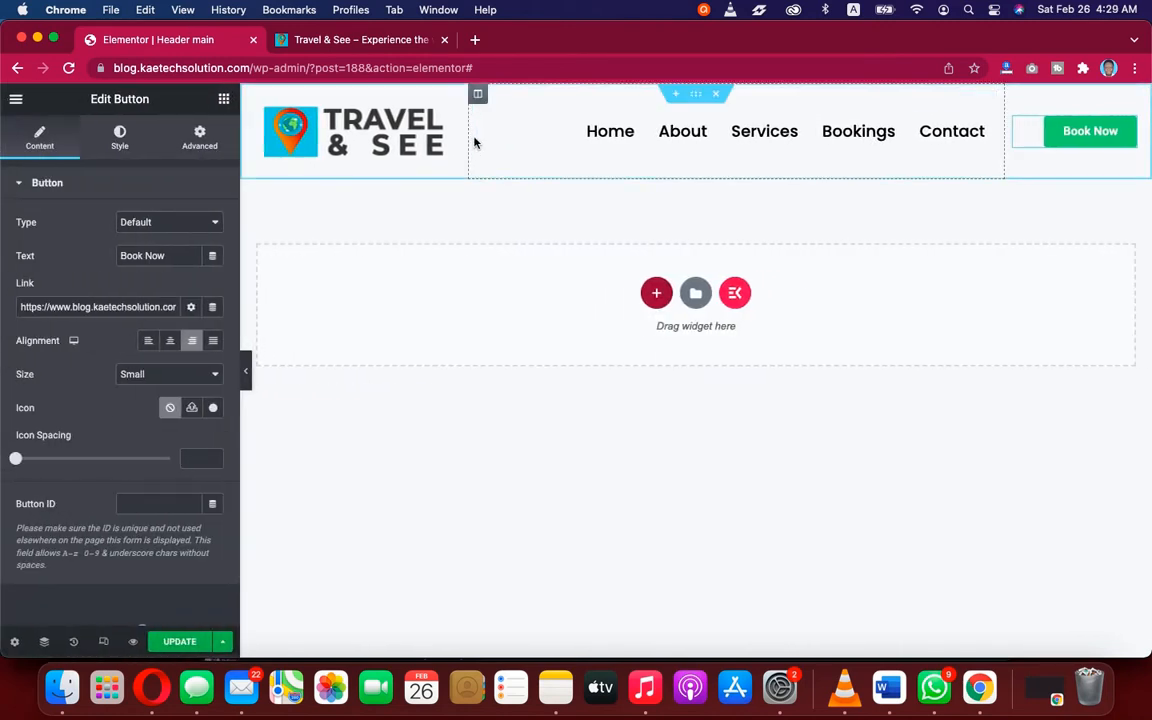
# Step: Reduce the logo image to 83% width and 61 px height, and preview the header
pyautogui.click(451, 116)
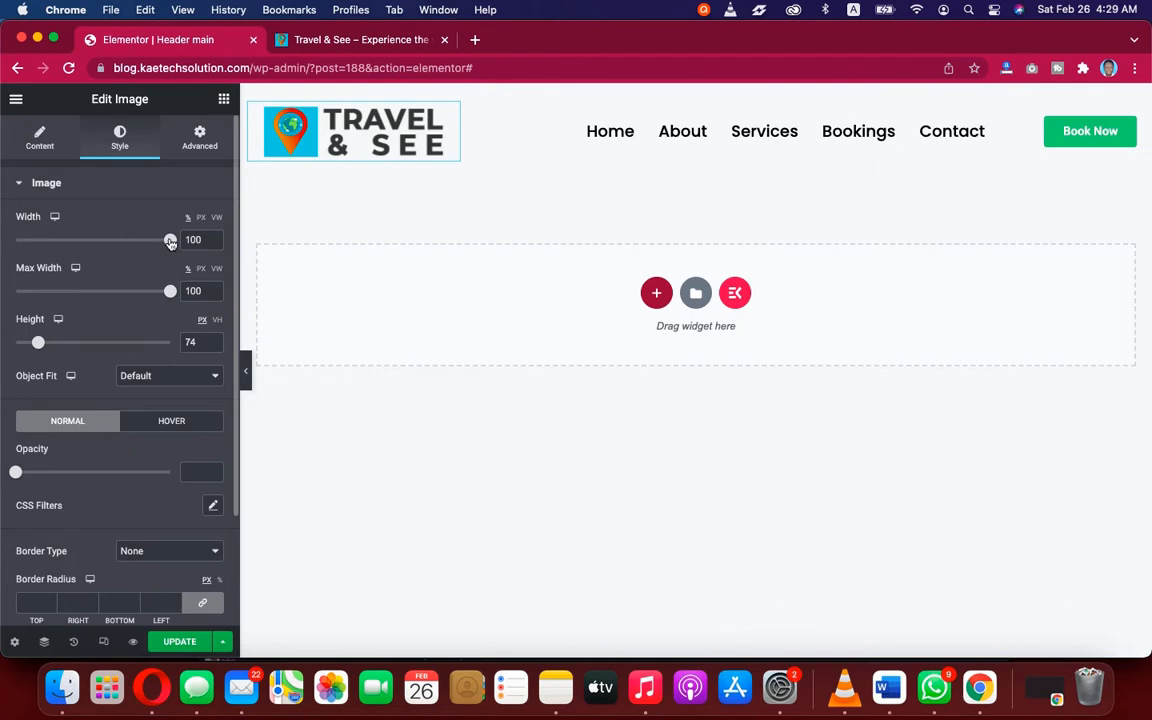
pyautogui.moveTo(171, 242); pyautogui.dragTo(144, 242)
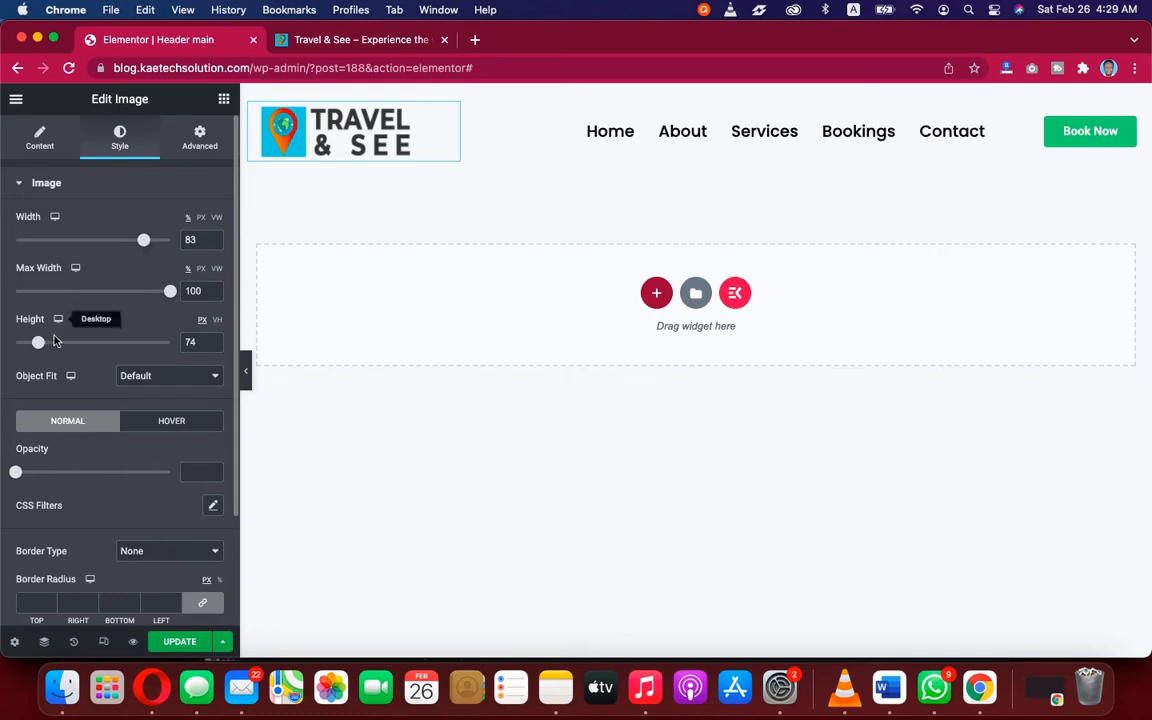
pyautogui.moveTo(41, 344); pyautogui.dragTo(34, 344)
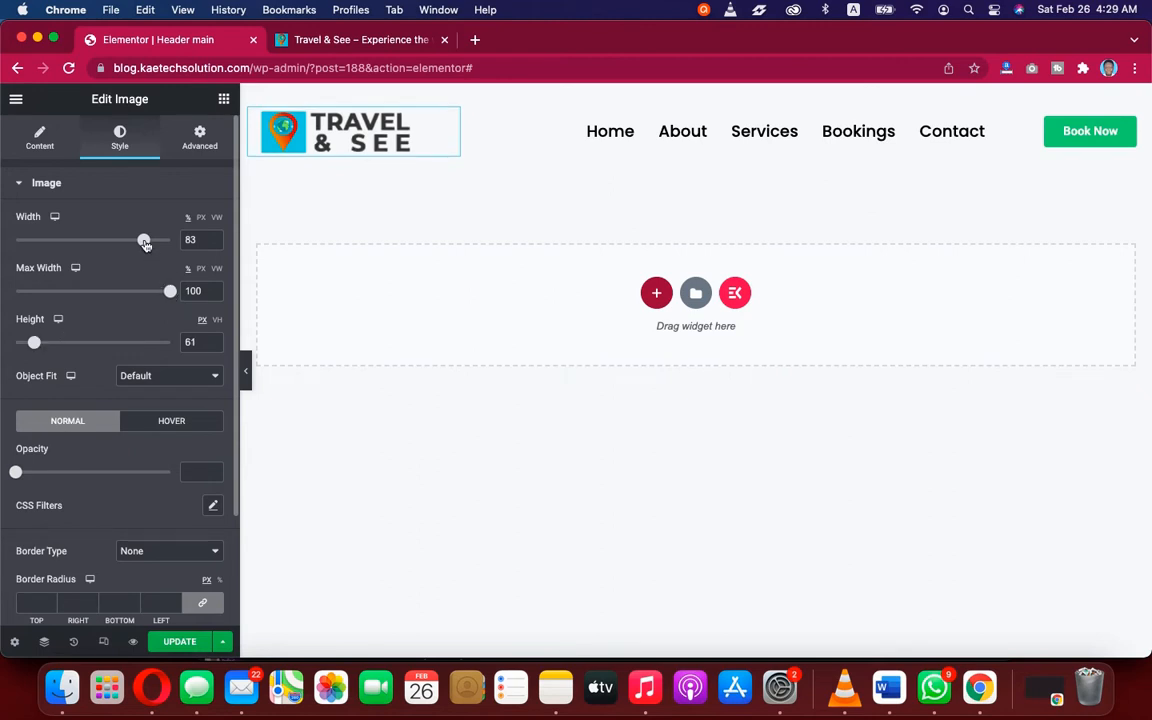
pyautogui.click(249, 372)
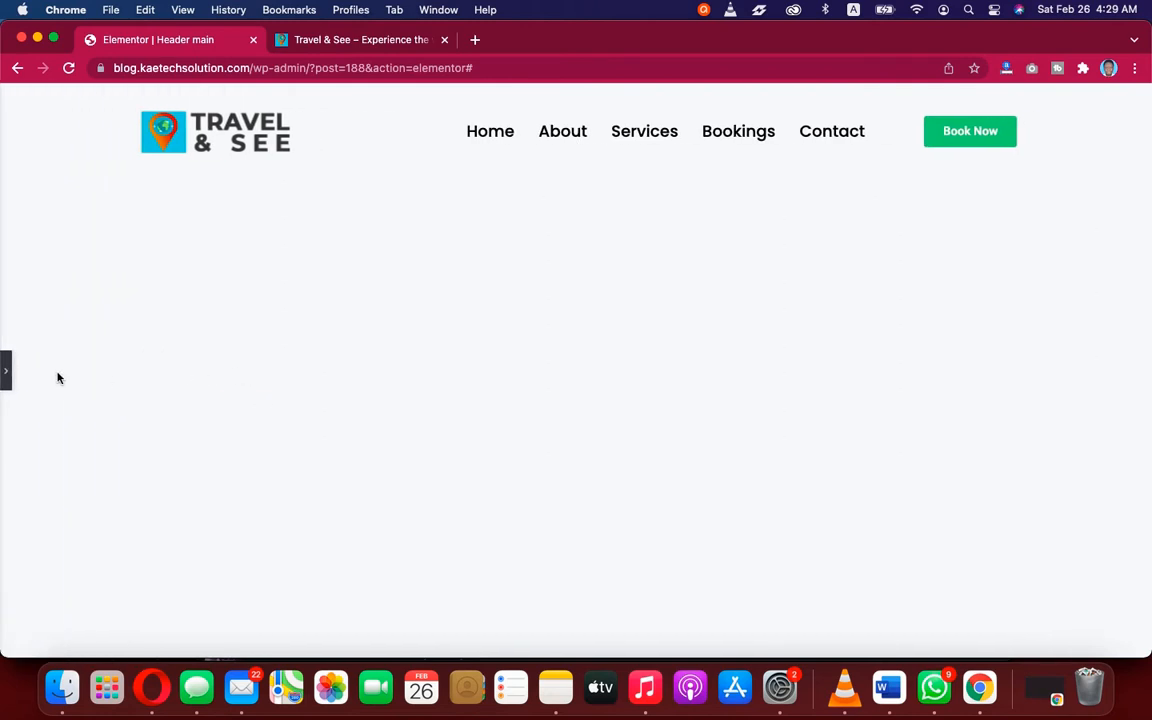
pyautogui.click(8, 376)
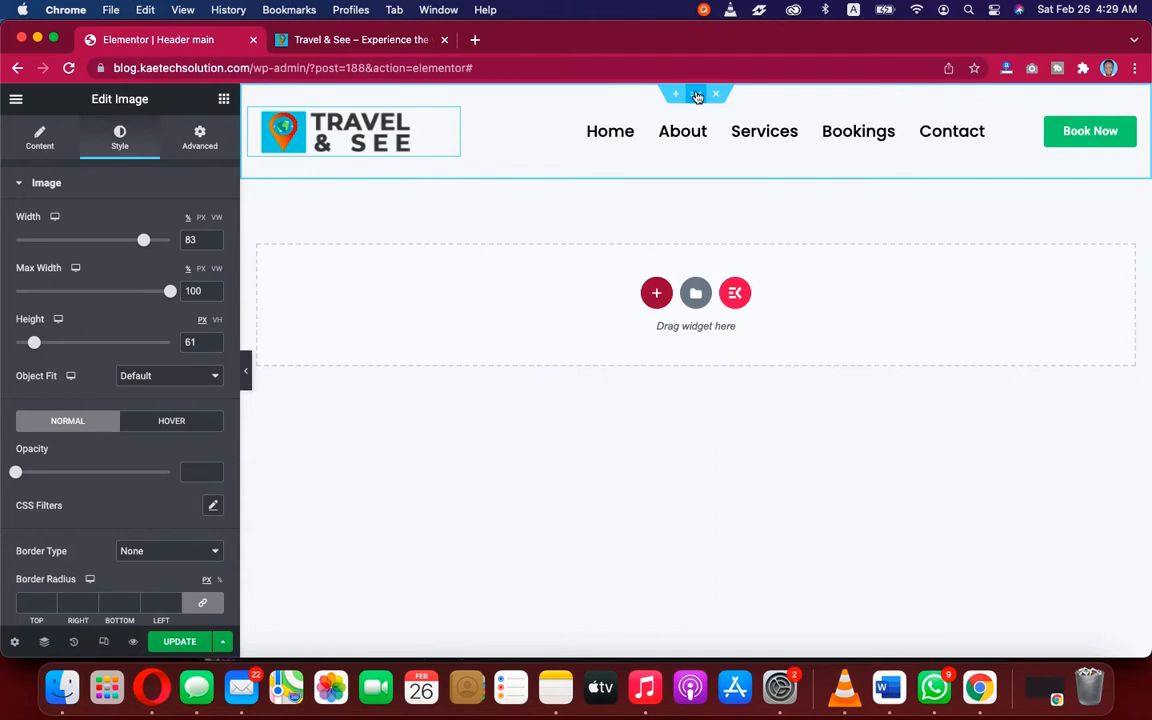
# Step: Give the header section a classic background with the white colour #FFFFFF
pyautogui.click(698, 95)
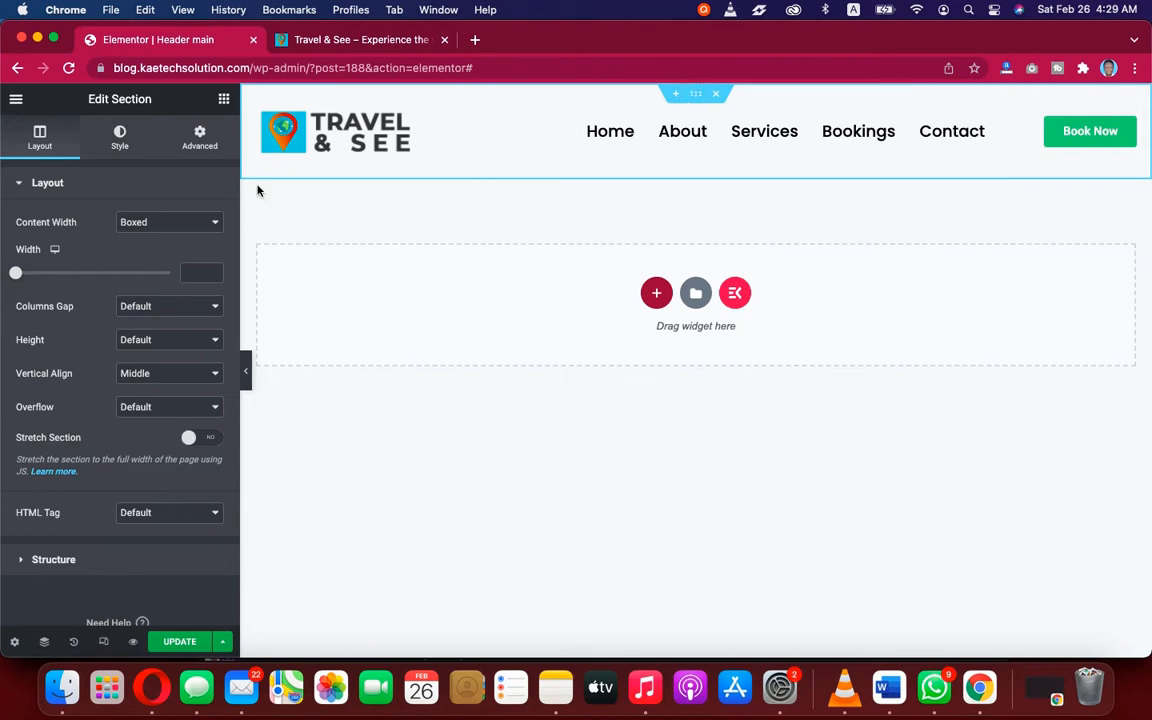
pyautogui.click(120, 140)
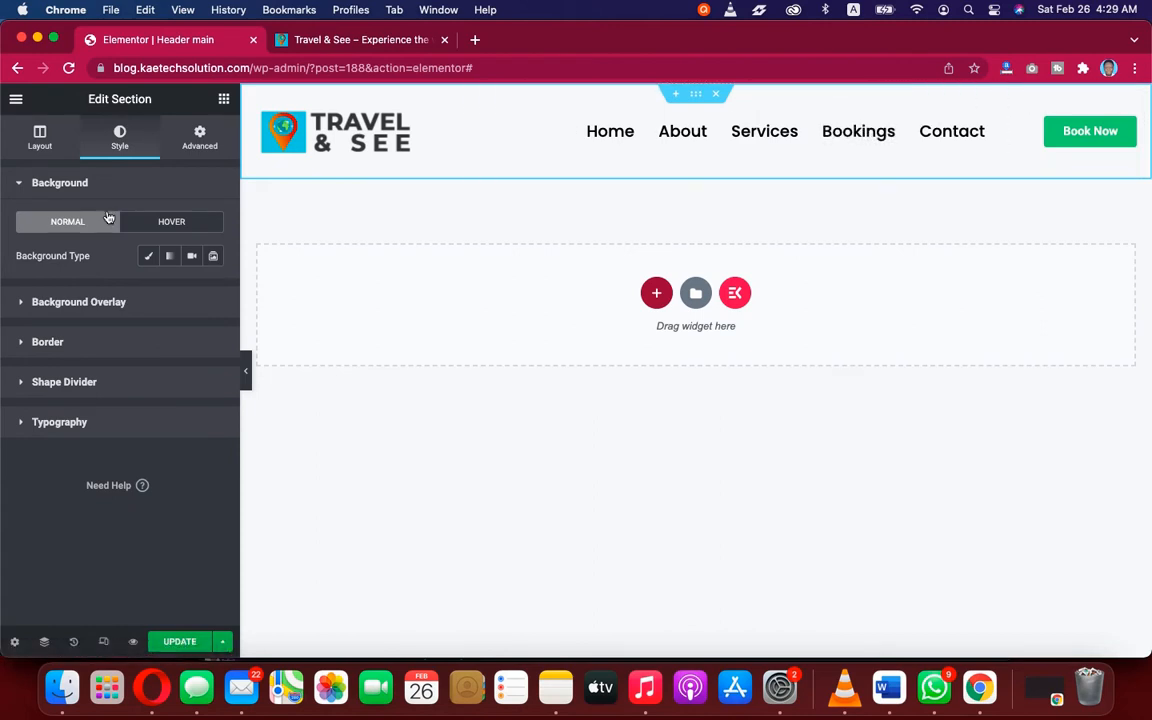
pyautogui.click(149, 258)
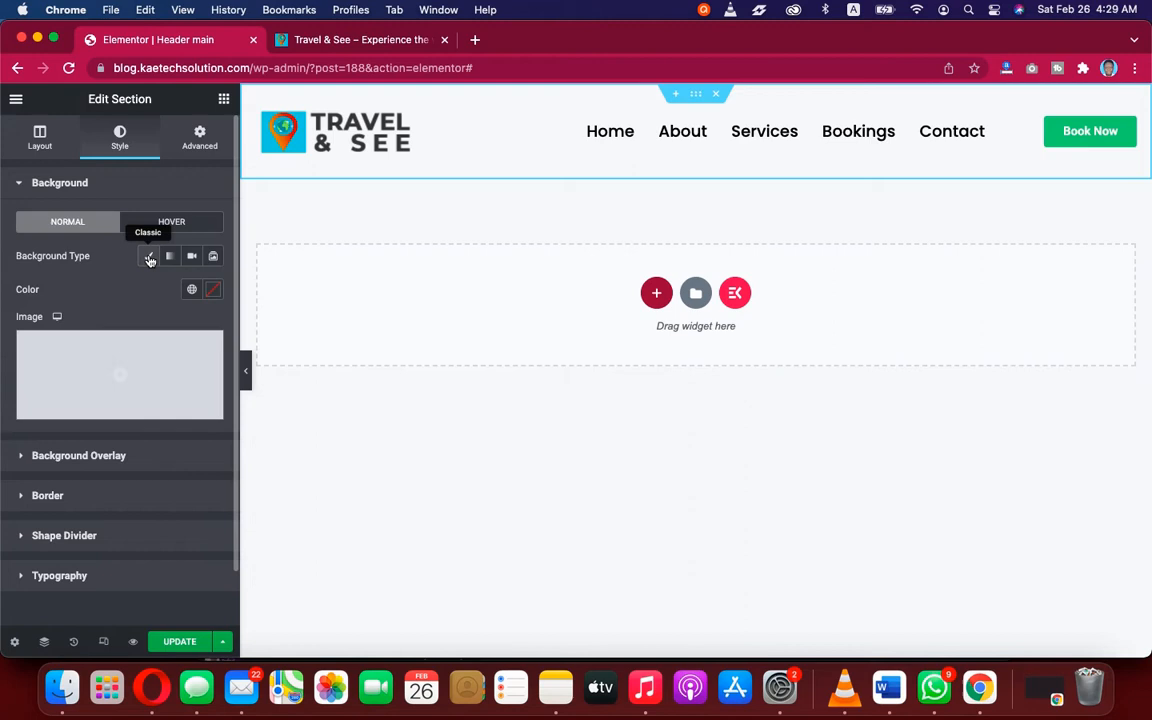
pyautogui.click(212, 289)
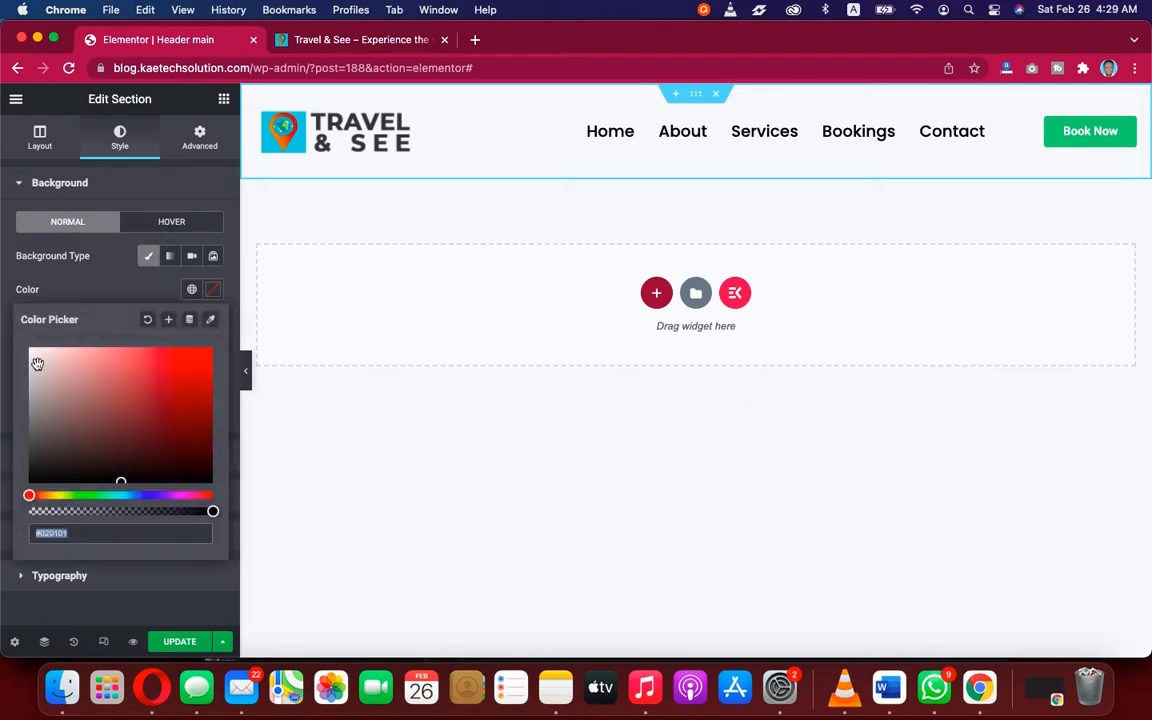
pyautogui.moveTo(37, 363); pyautogui.dragTo(30, 322)
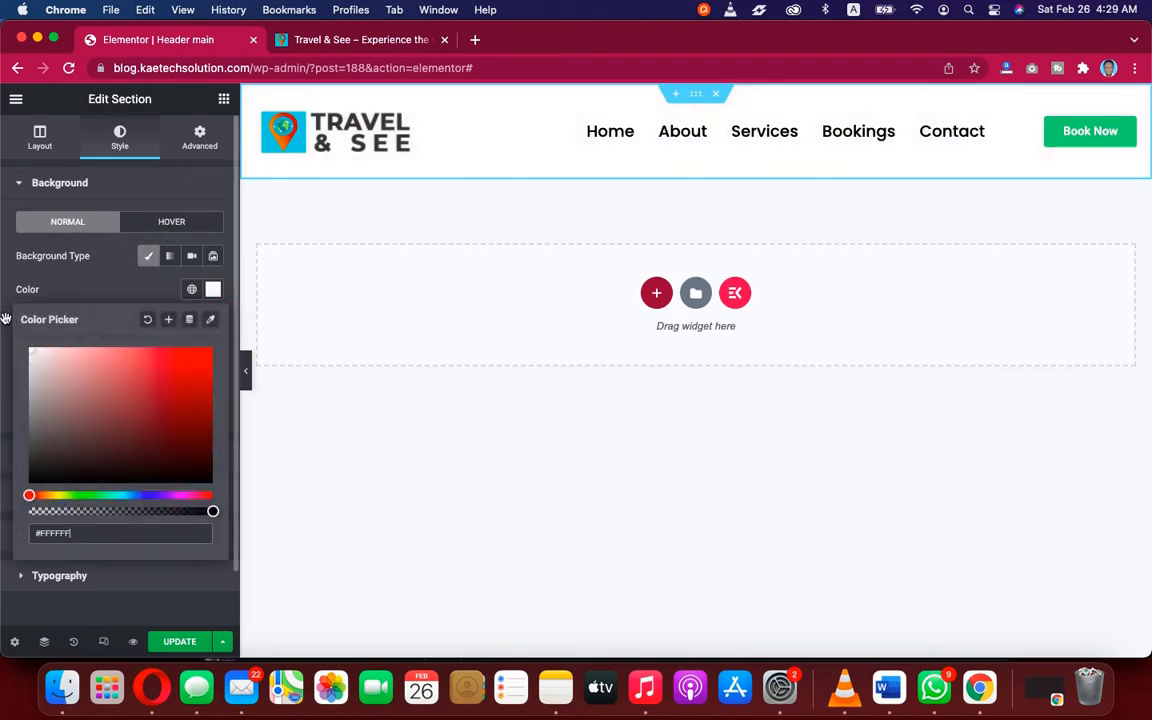
pyautogui.click(110, 283)
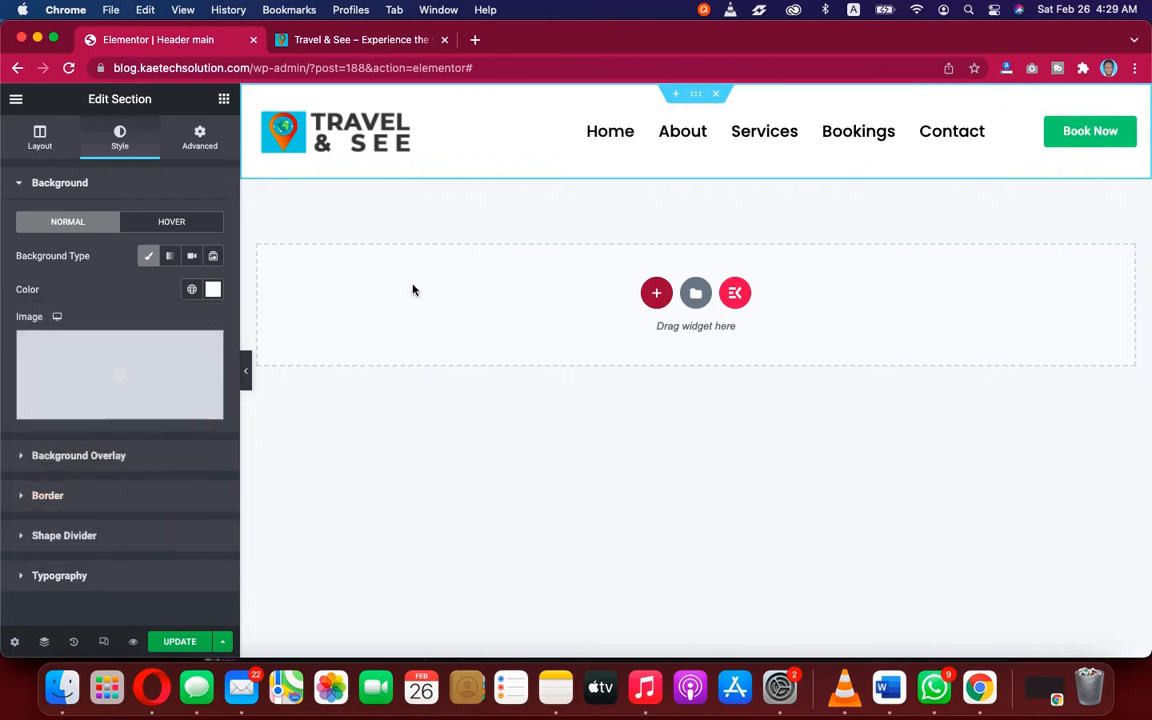
# Step: Add an outline box shadow with a blur of 25 to the header section and preview the header
pyautogui.click(47, 495)
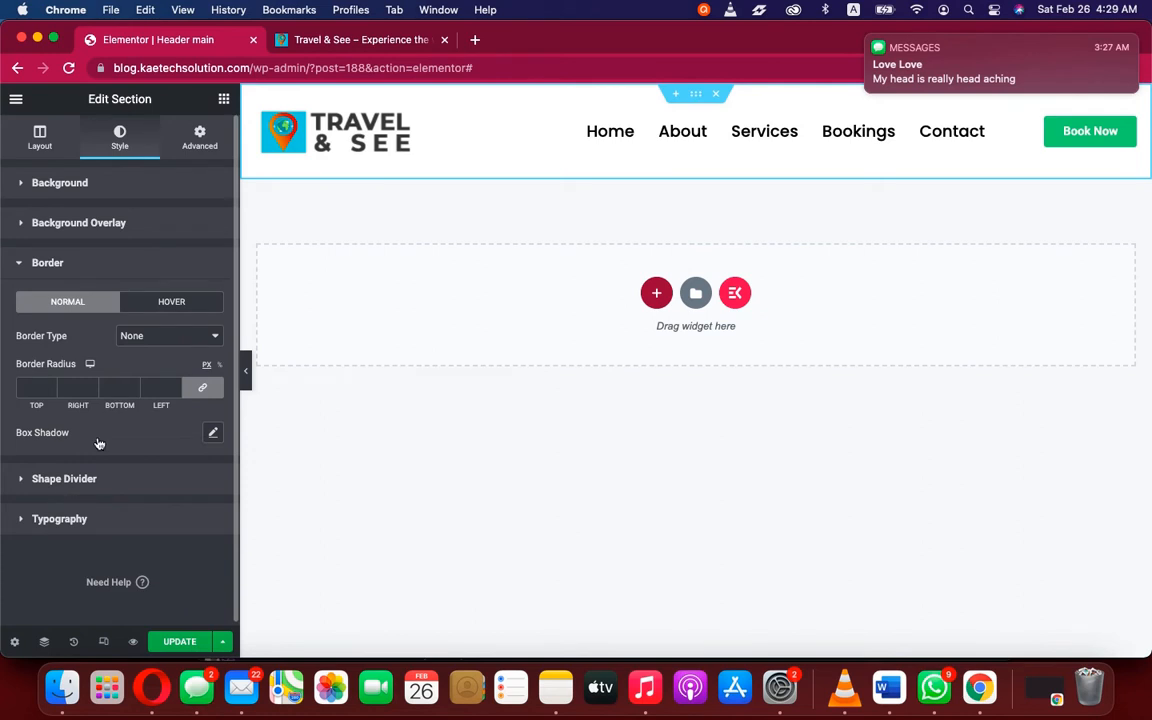
pyautogui.click(212, 436)
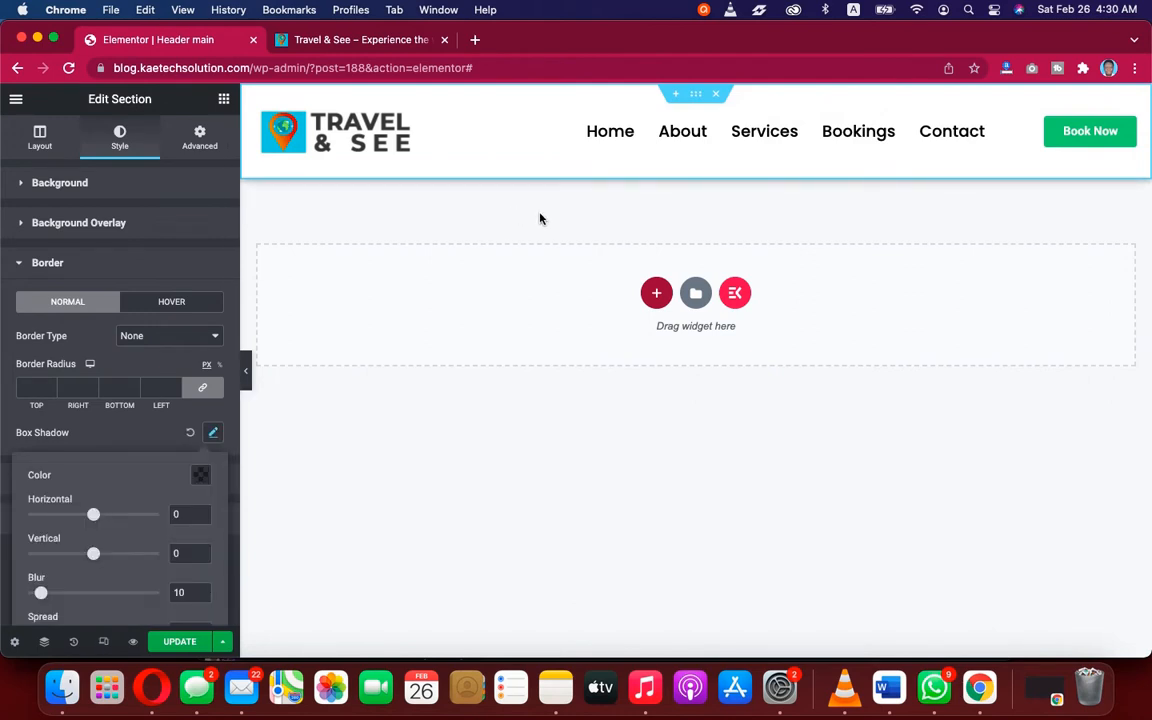
pyautogui.scroll(-2, 118, 478)
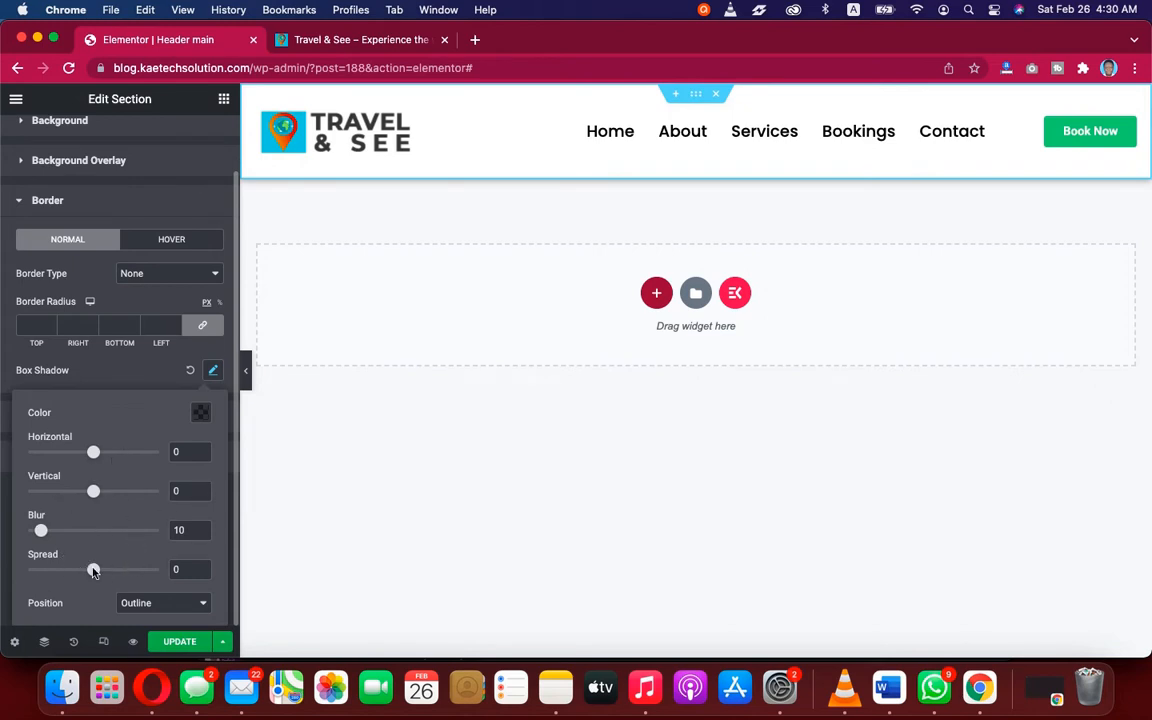
pyautogui.doubleClick(178, 530)
pyautogui.write('25')
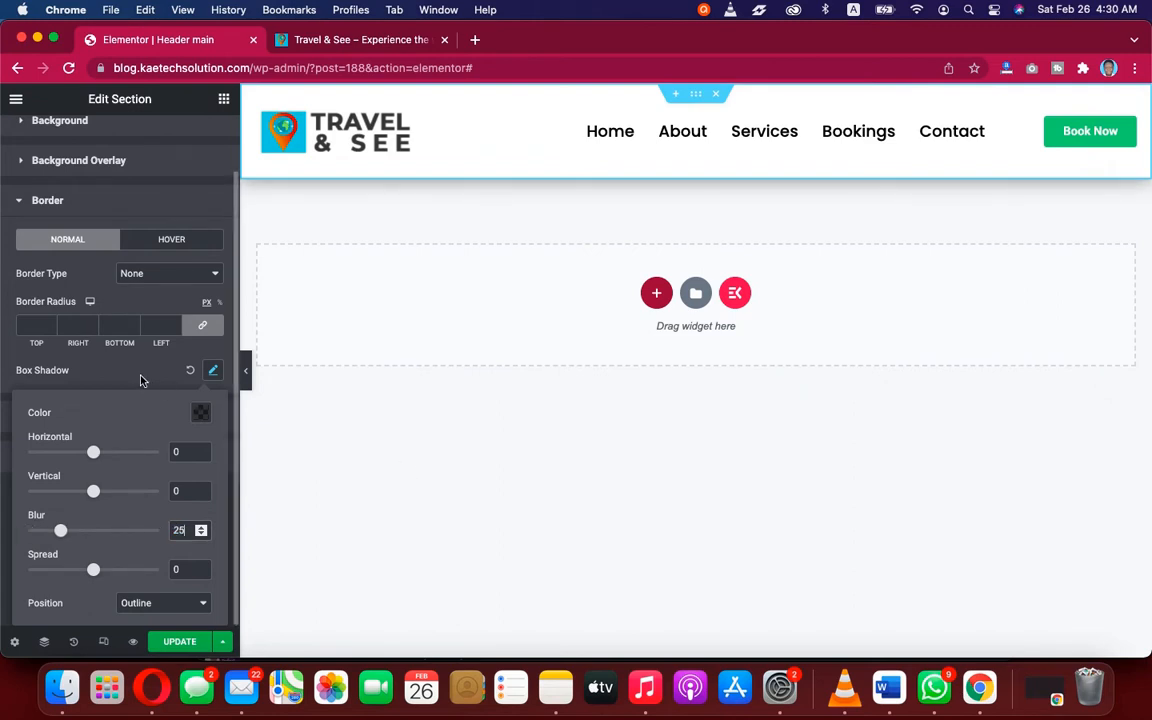
pyautogui.click(126, 338)
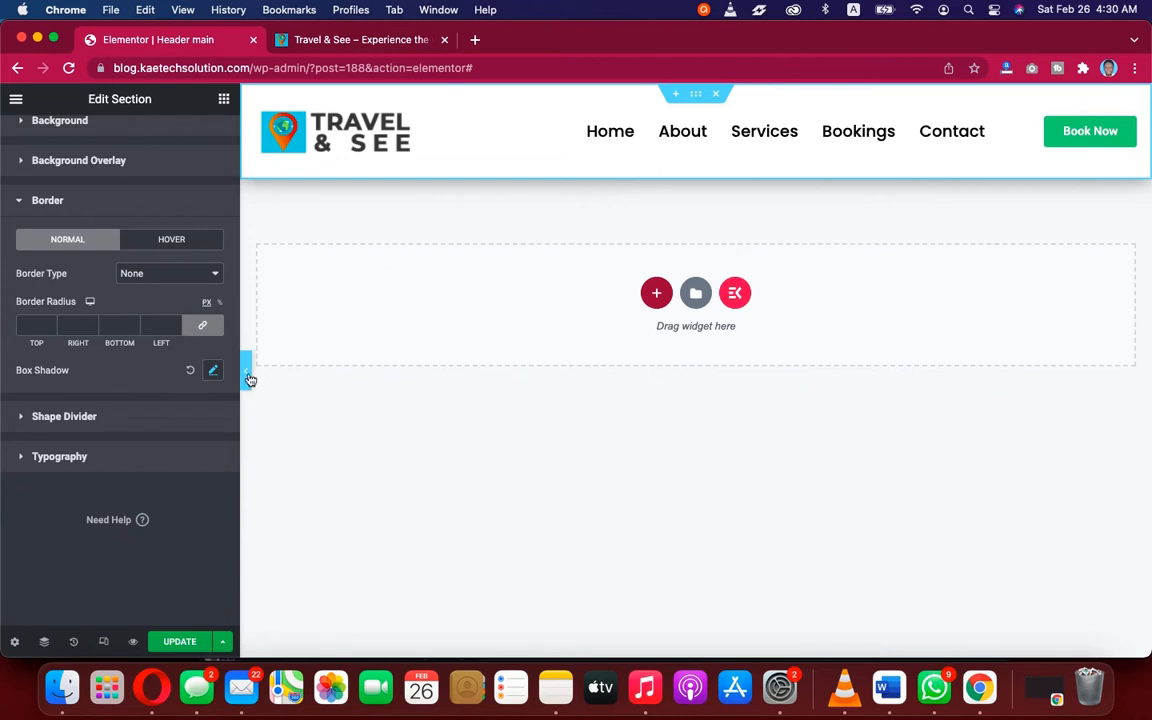
pyautogui.click(247, 372)
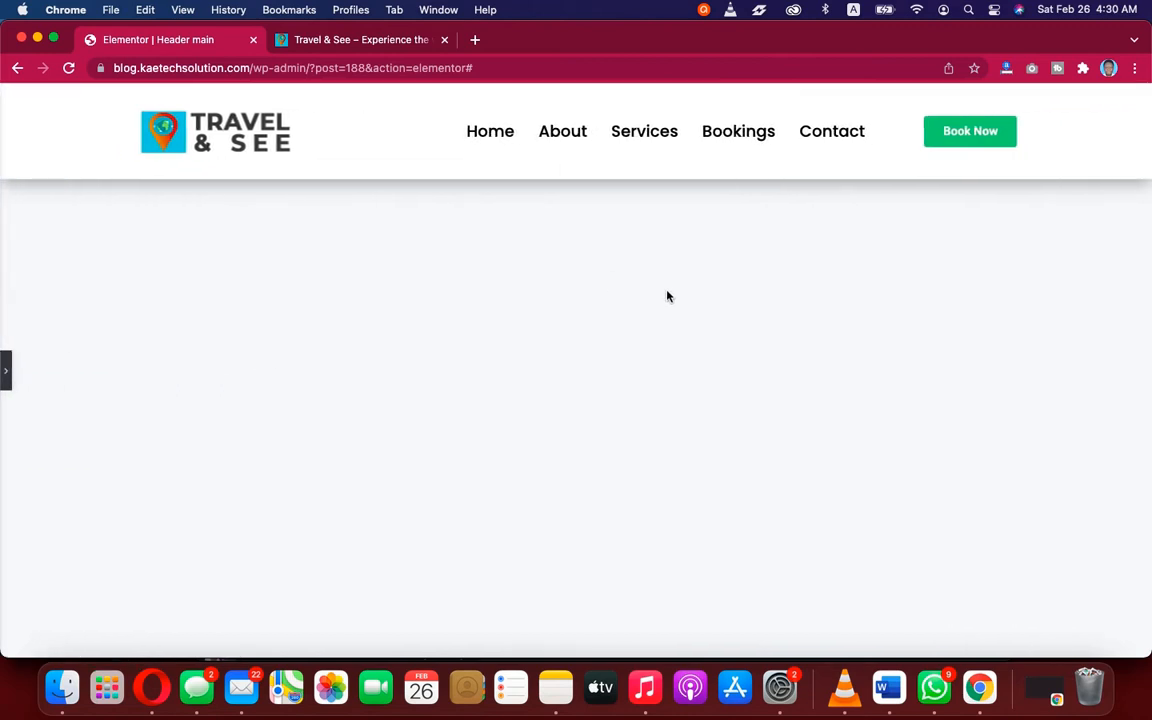
pyautogui.click(6, 371)
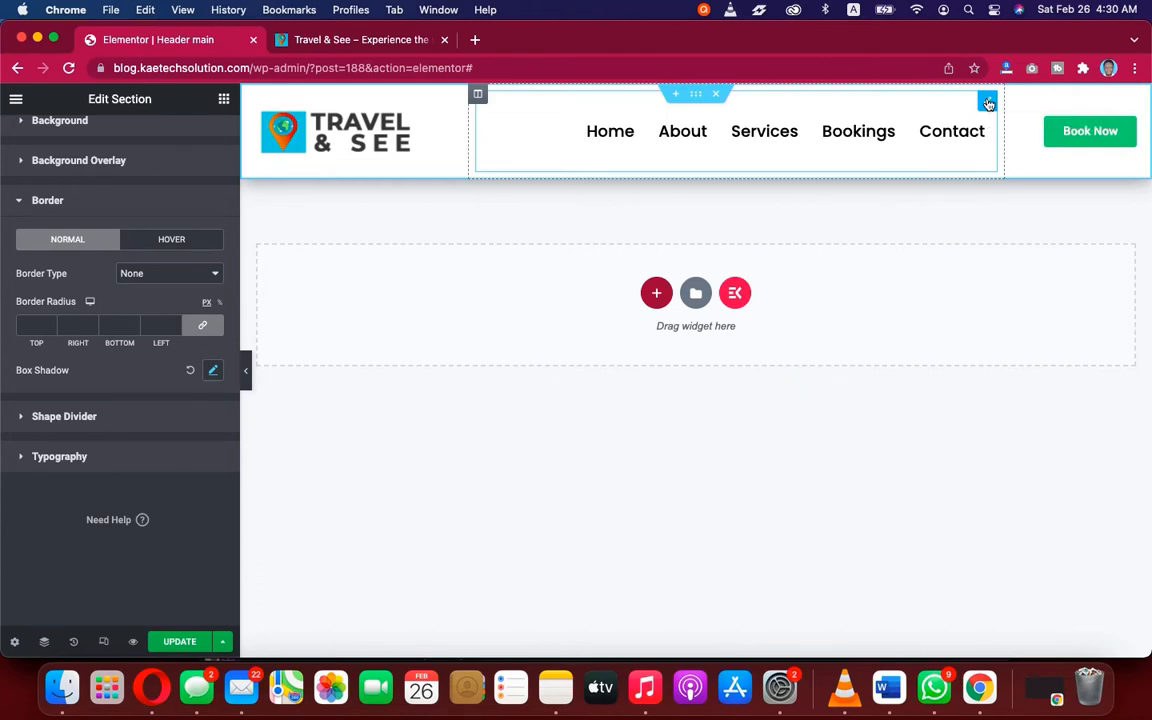
# Step: Unlink the nav menu's padding and margin values, set its top and bottom margins to -20 px, and preview the header
pyautogui.click(988, 104)
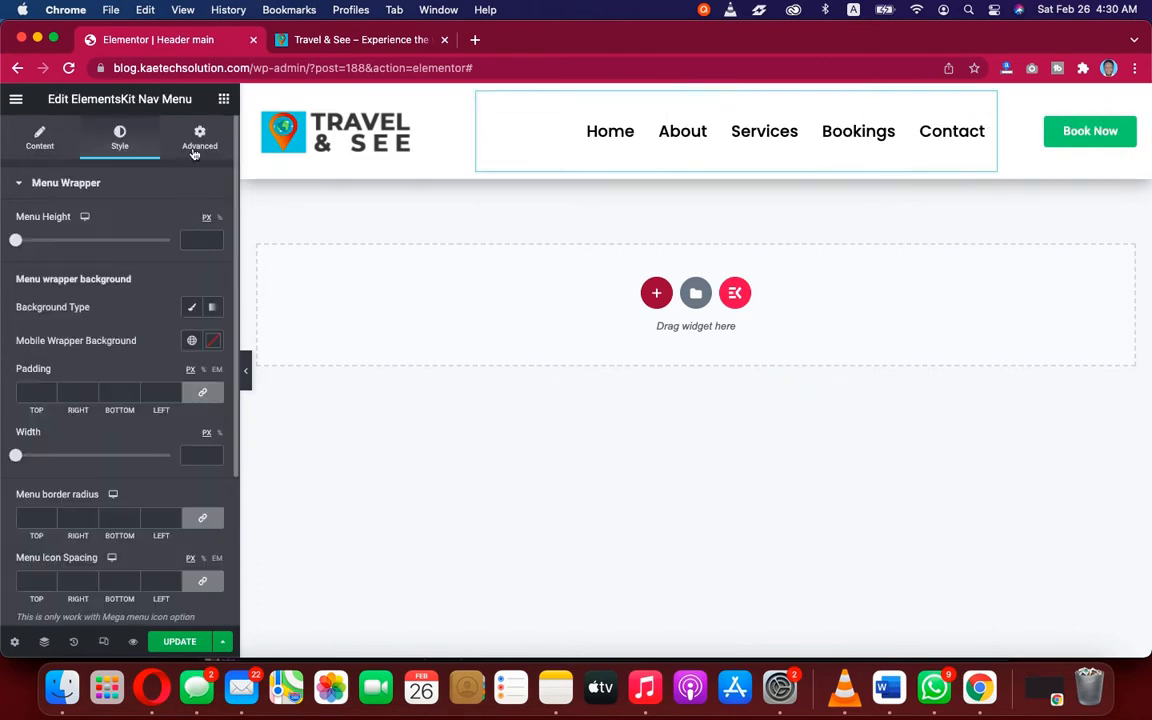
pyautogui.click(185, 136)
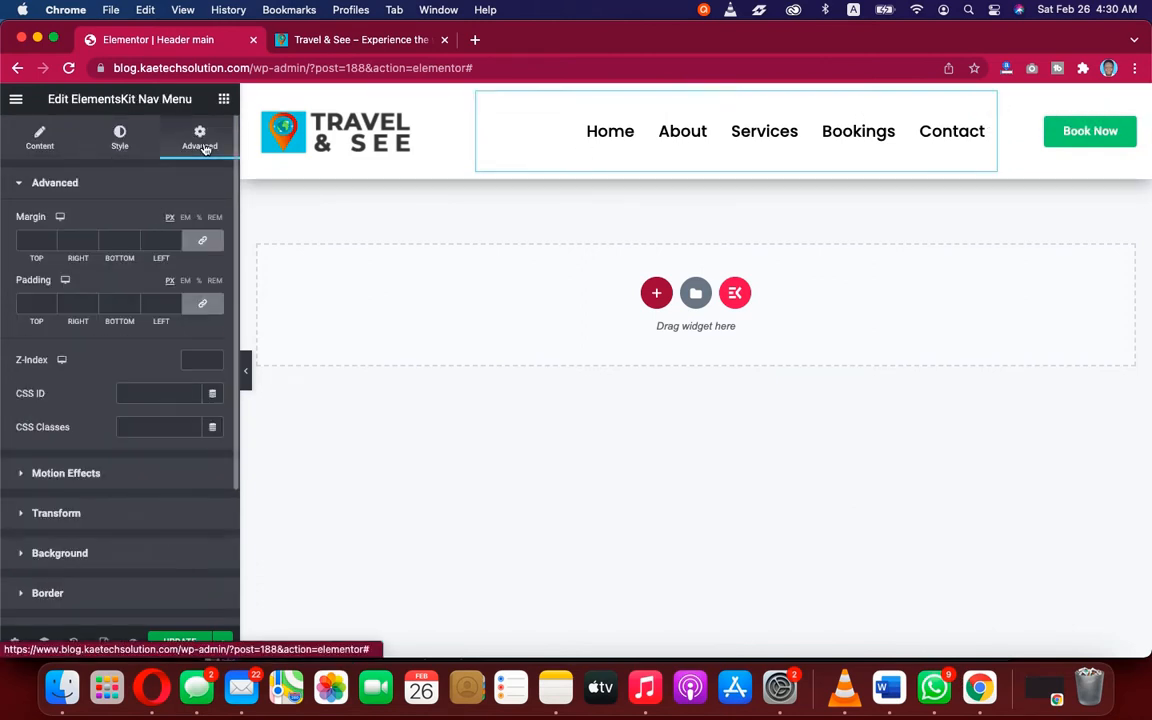
pyautogui.click(201, 306)
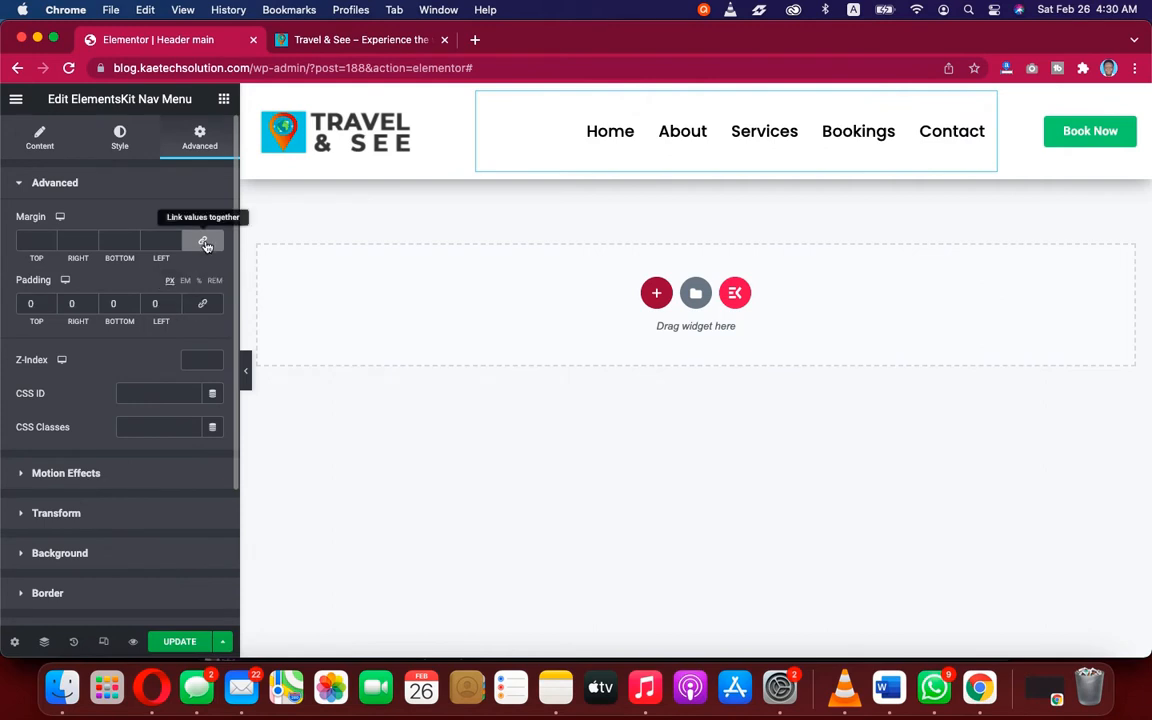
pyautogui.click(204, 243)
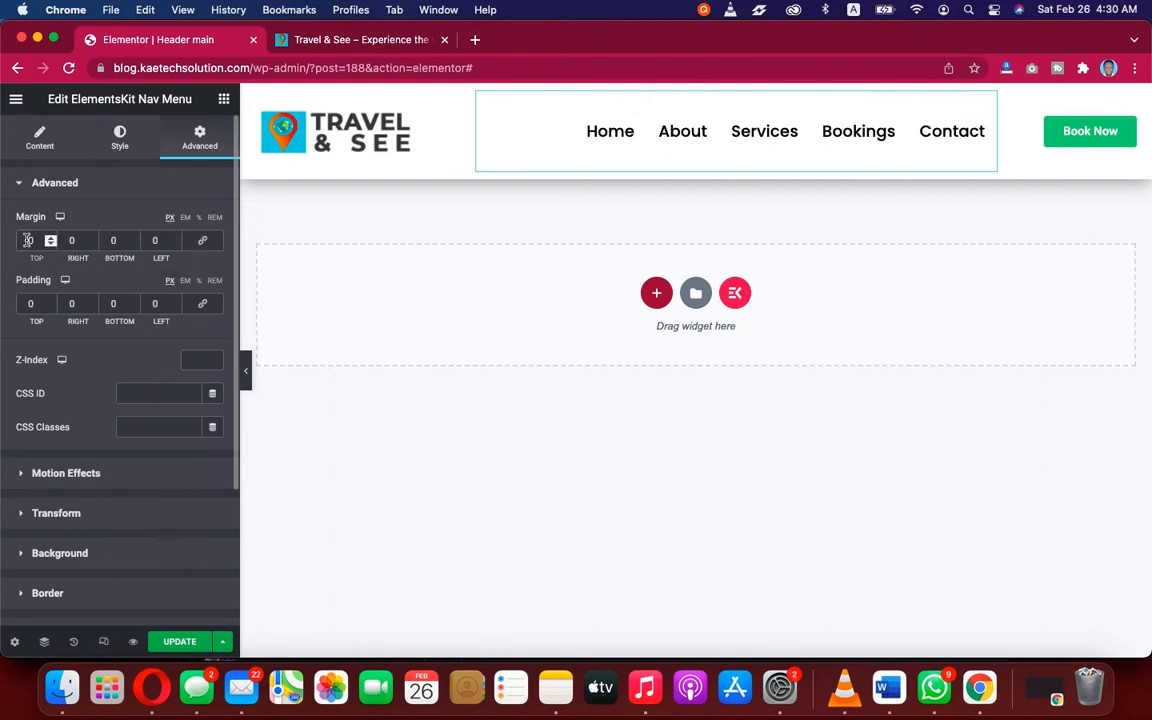
pyautogui.write('-2')
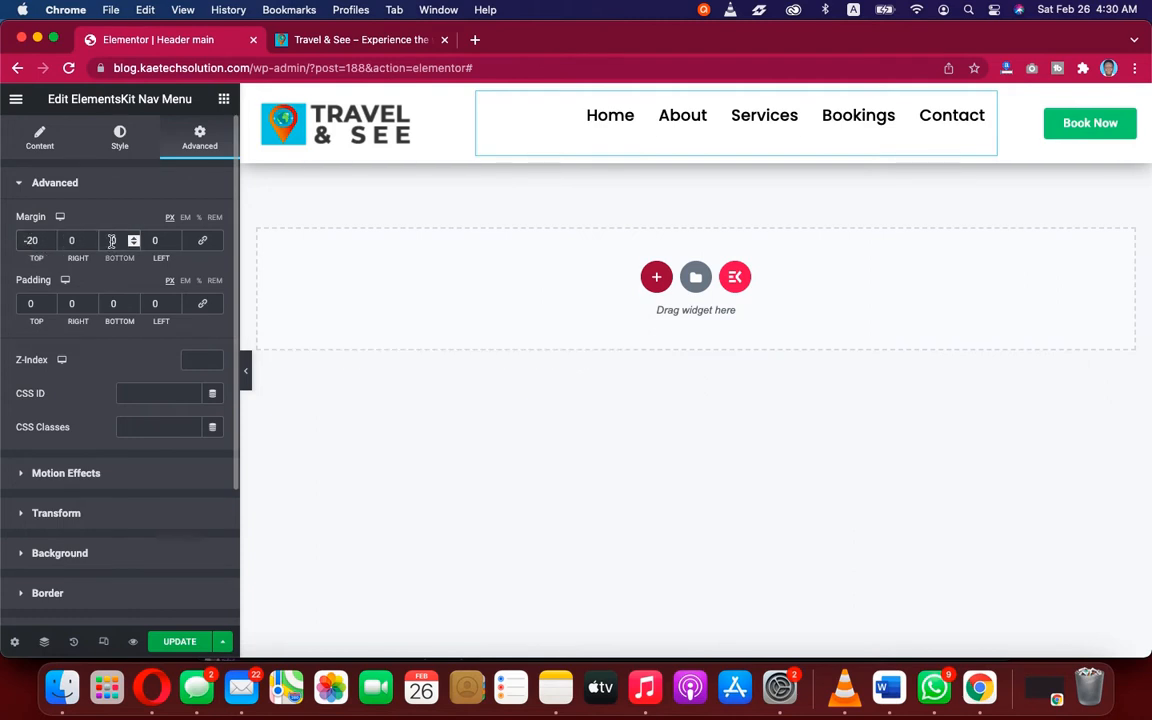
pyautogui.write('-20')
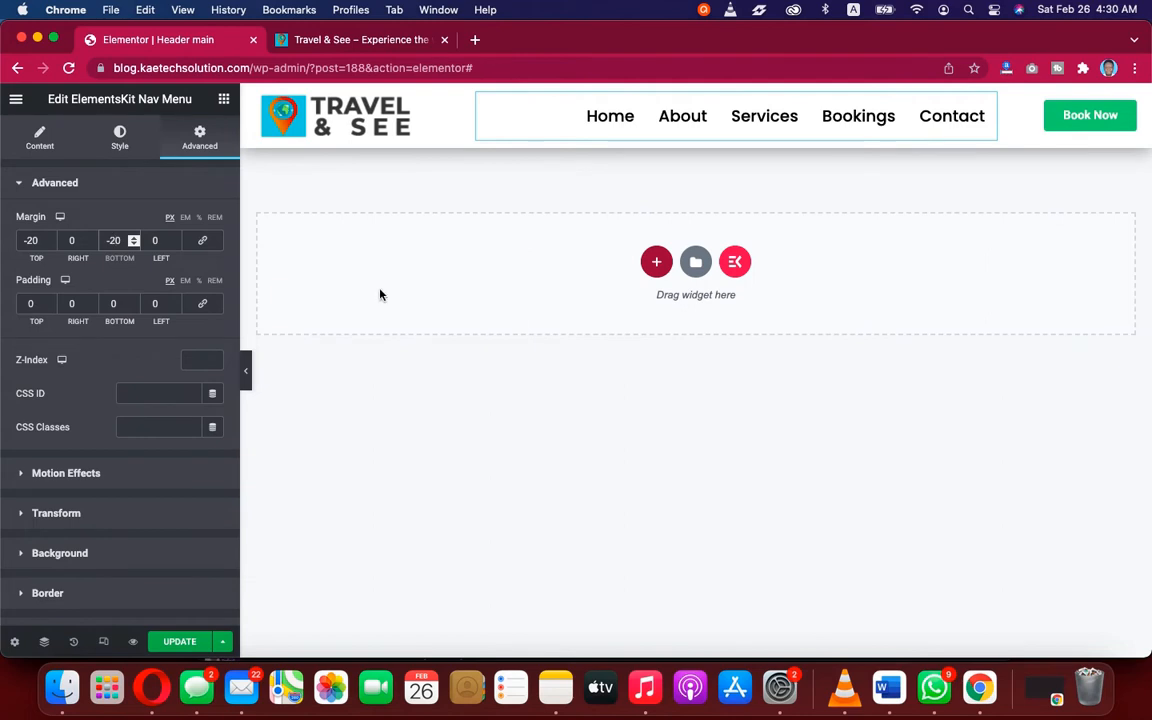
pyautogui.click(247, 376)
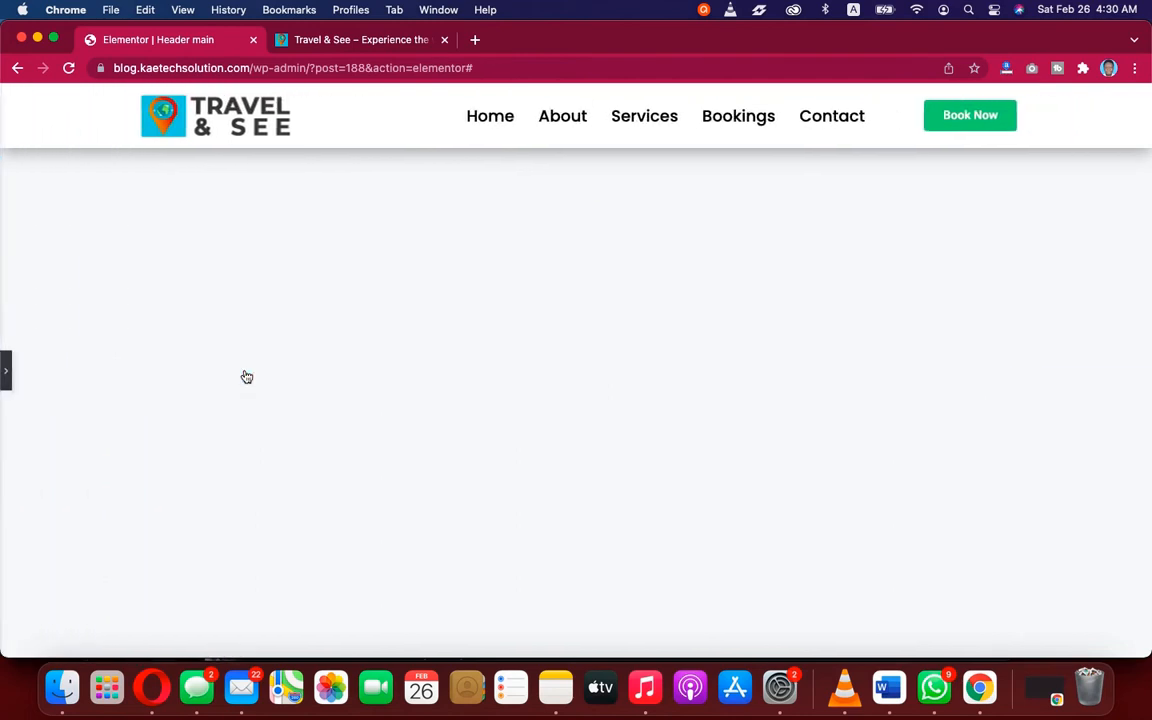
pyautogui.click(6, 370)
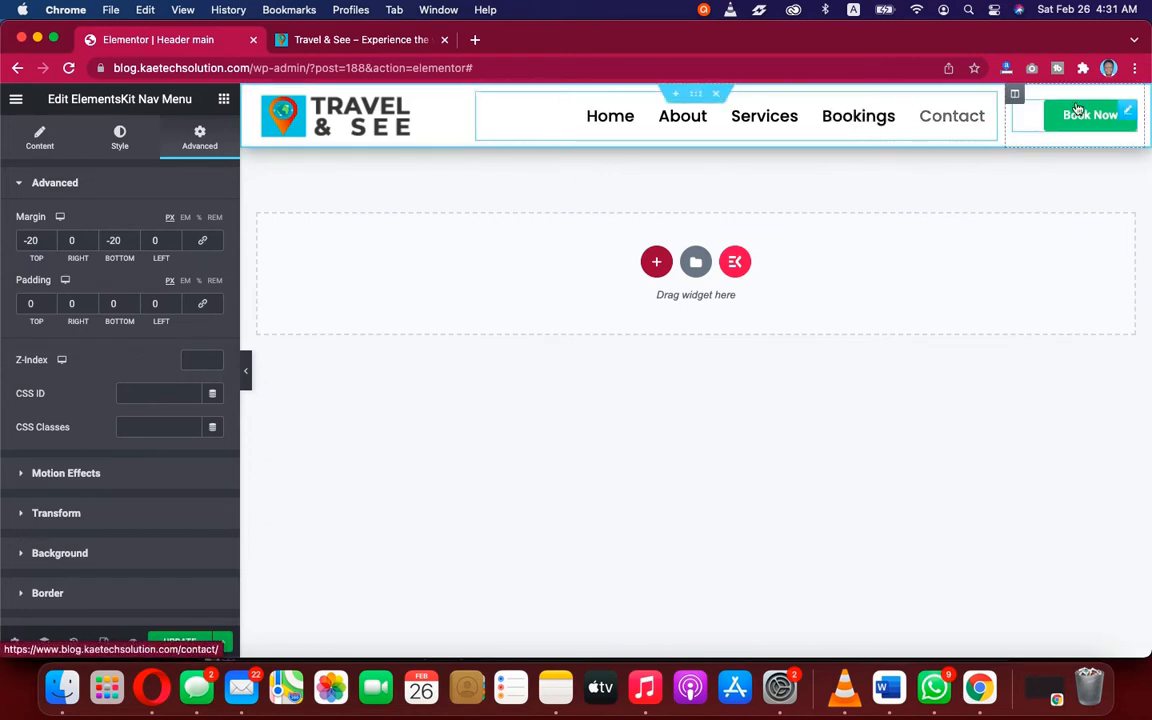
# Step: Change the Book Now button's normal background colour to a bright amber, about #F4B200
pyautogui.click(1130, 113)
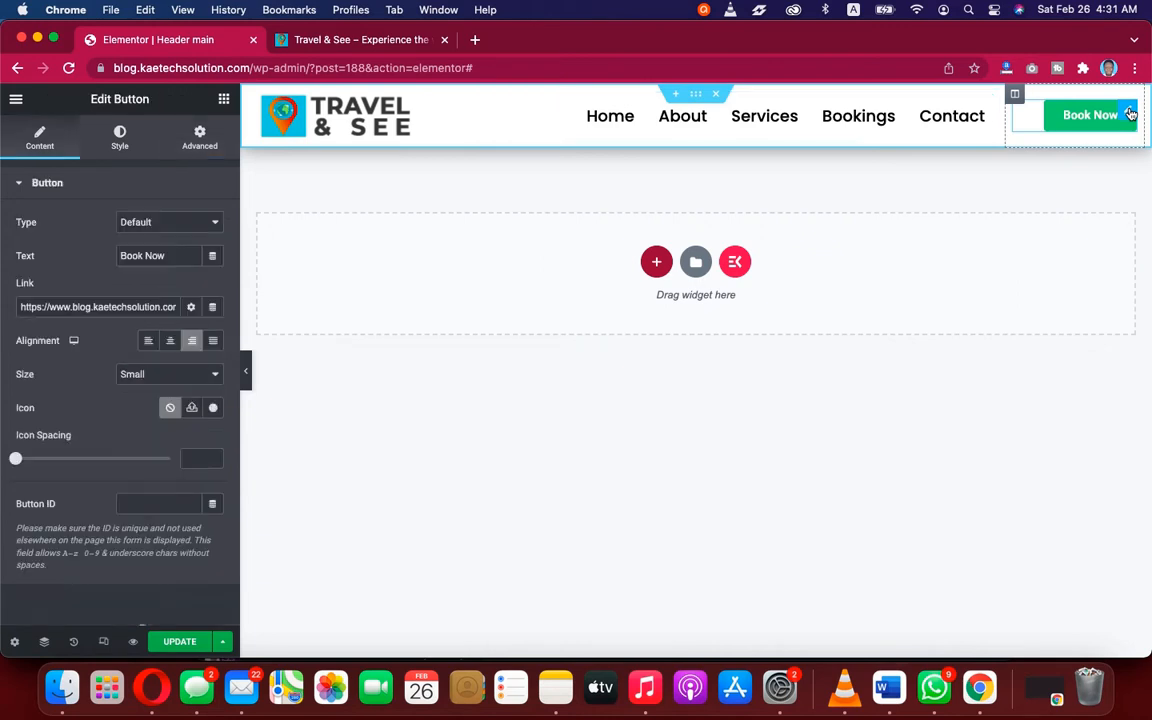
pyautogui.click(120, 145)
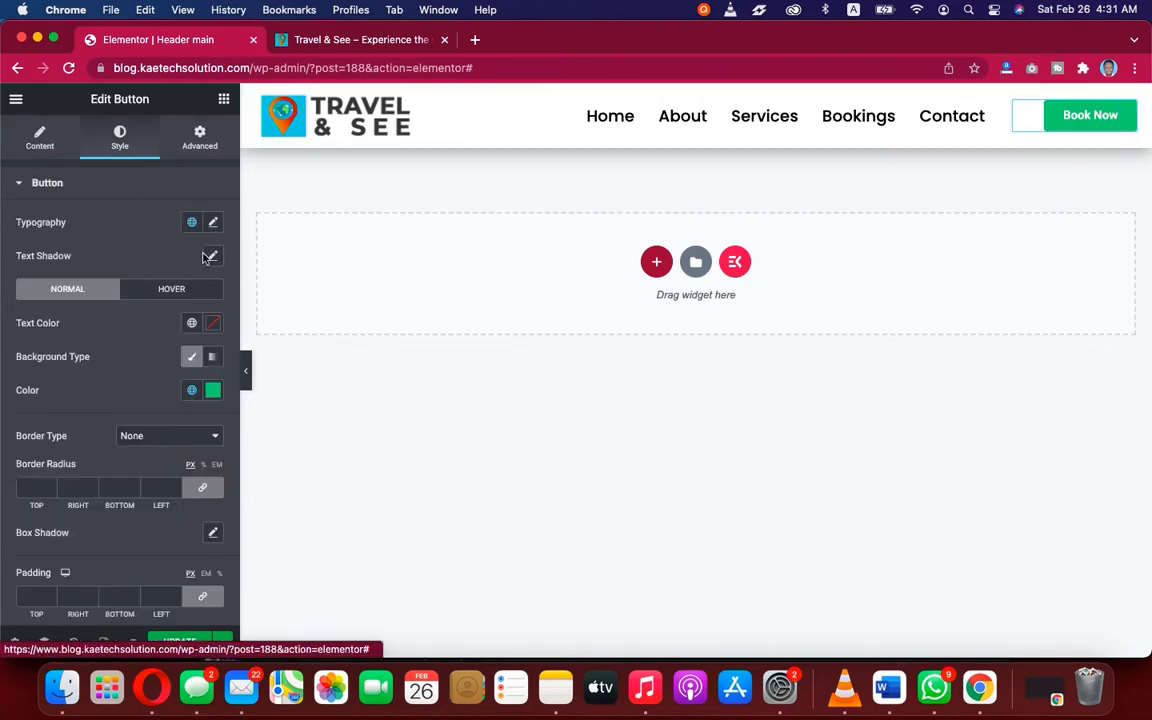
pyautogui.click(212, 391)
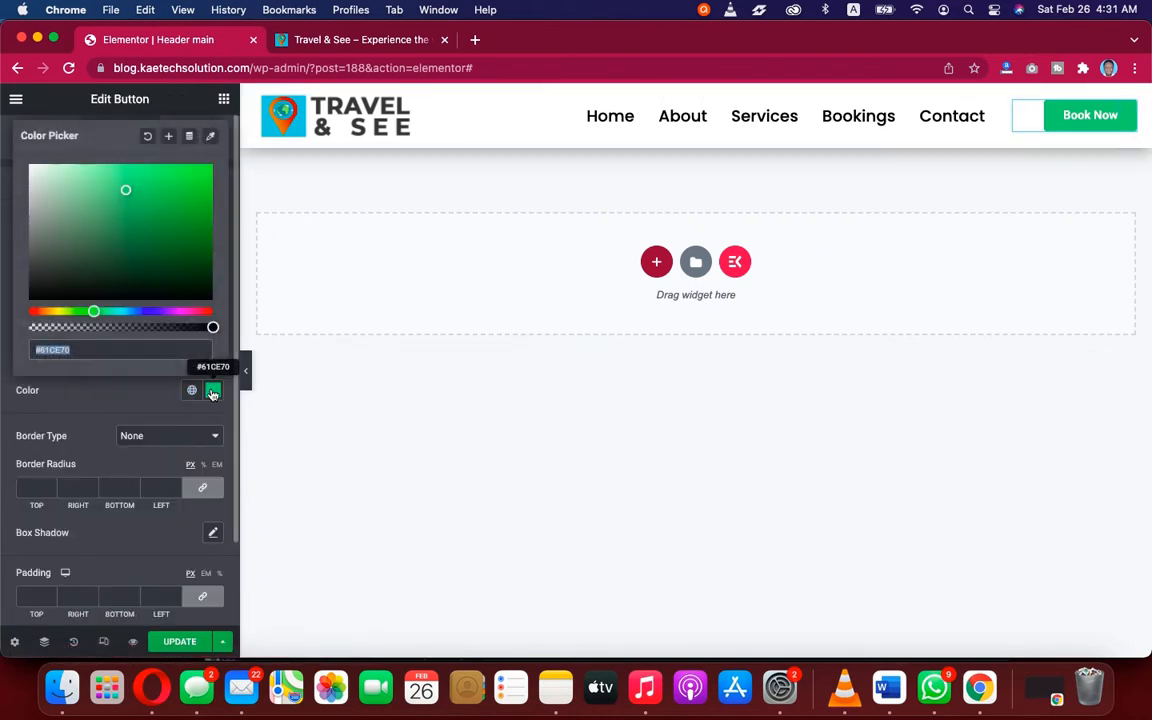
pyautogui.click(54, 312)
pyautogui.click(205, 179)
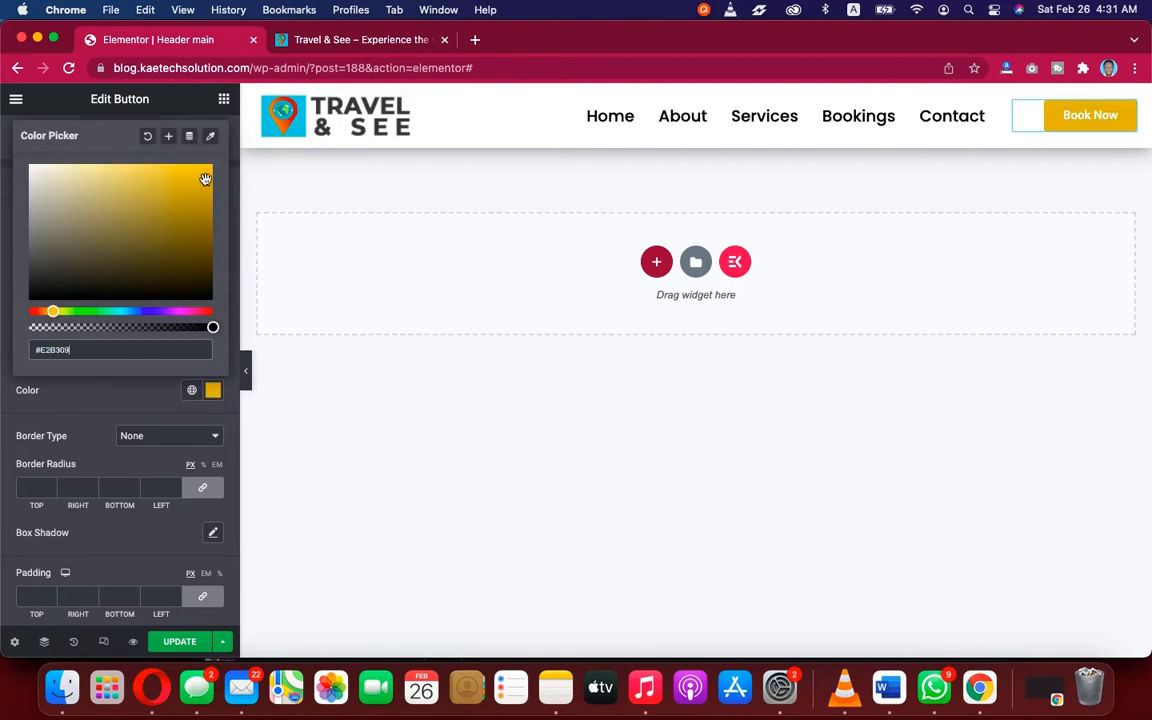
pyautogui.moveTo(205, 179); pyautogui.dragTo(220, 169)
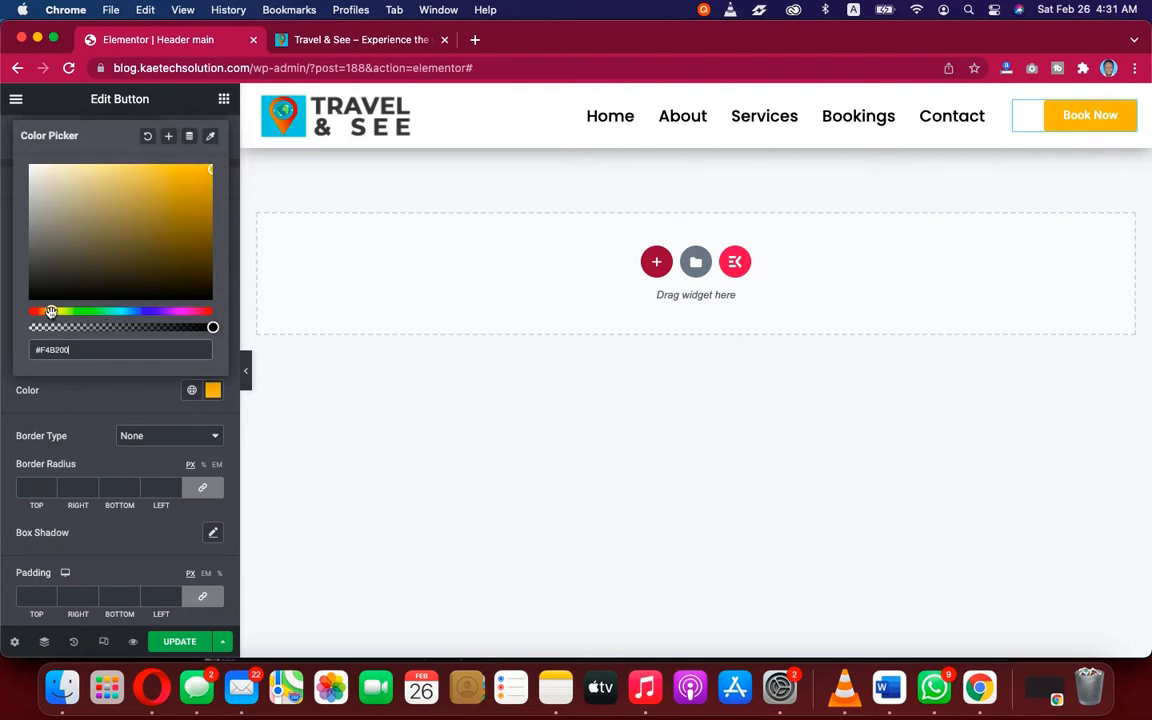
pyautogui.click(116, 398)
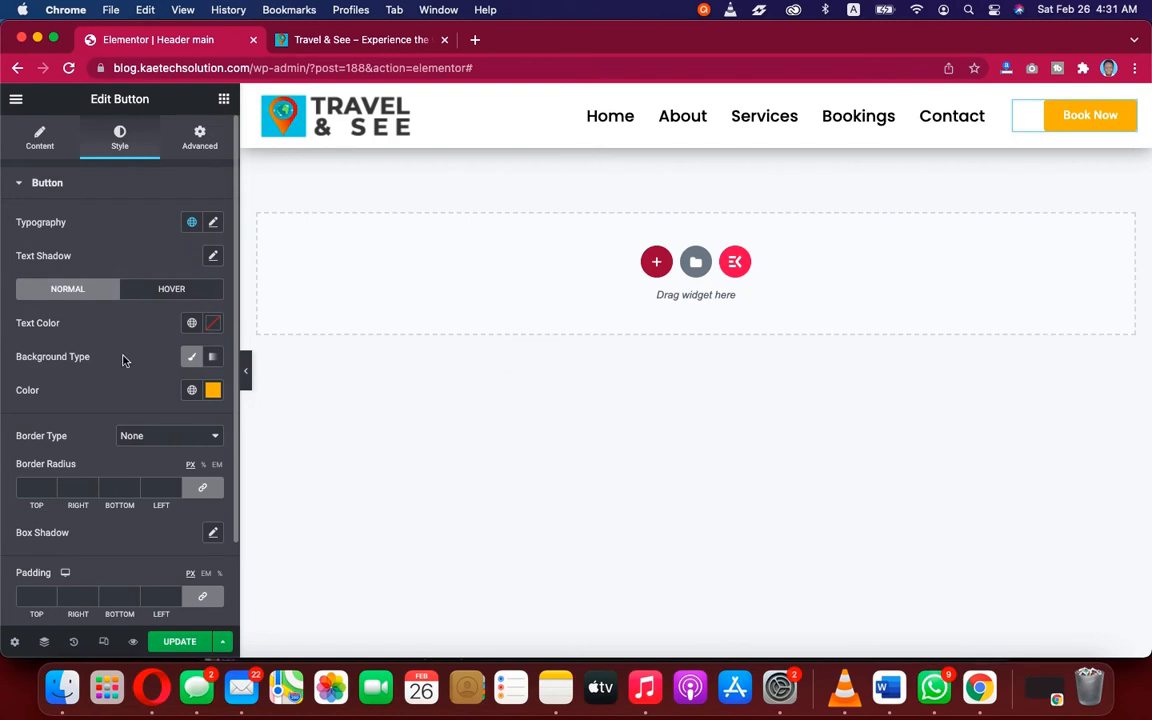
# Step: Set the Book Now button's hover background colour to bright green and preview the header
pyautogui.click(171, 289)
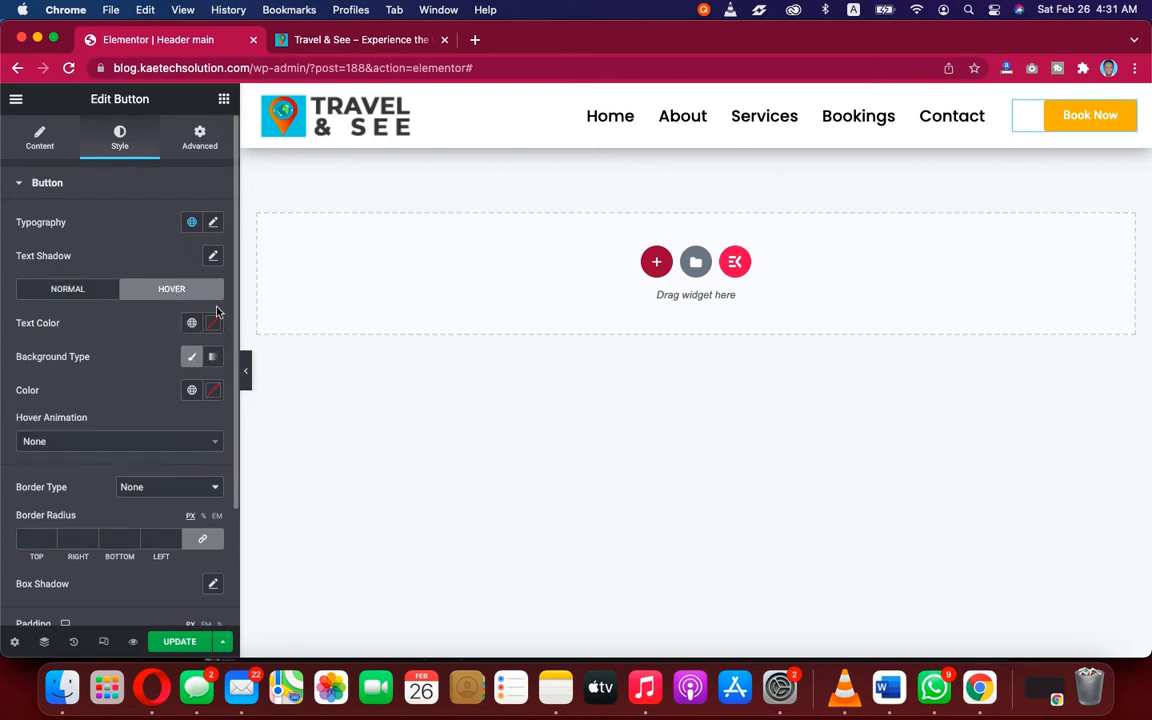
pyautogui.click(212, 392)
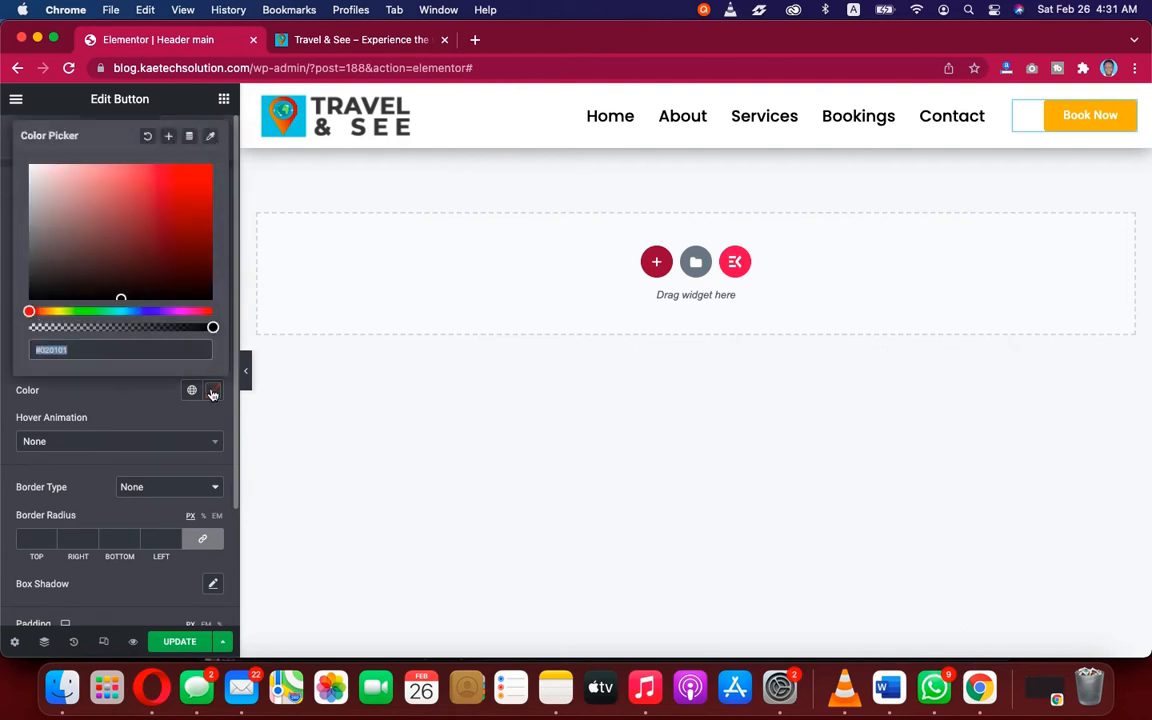
pyautogui.click(103, 311)
pyautogui.moveTo(181, 178); pyautogui.dragTo(208, 177)
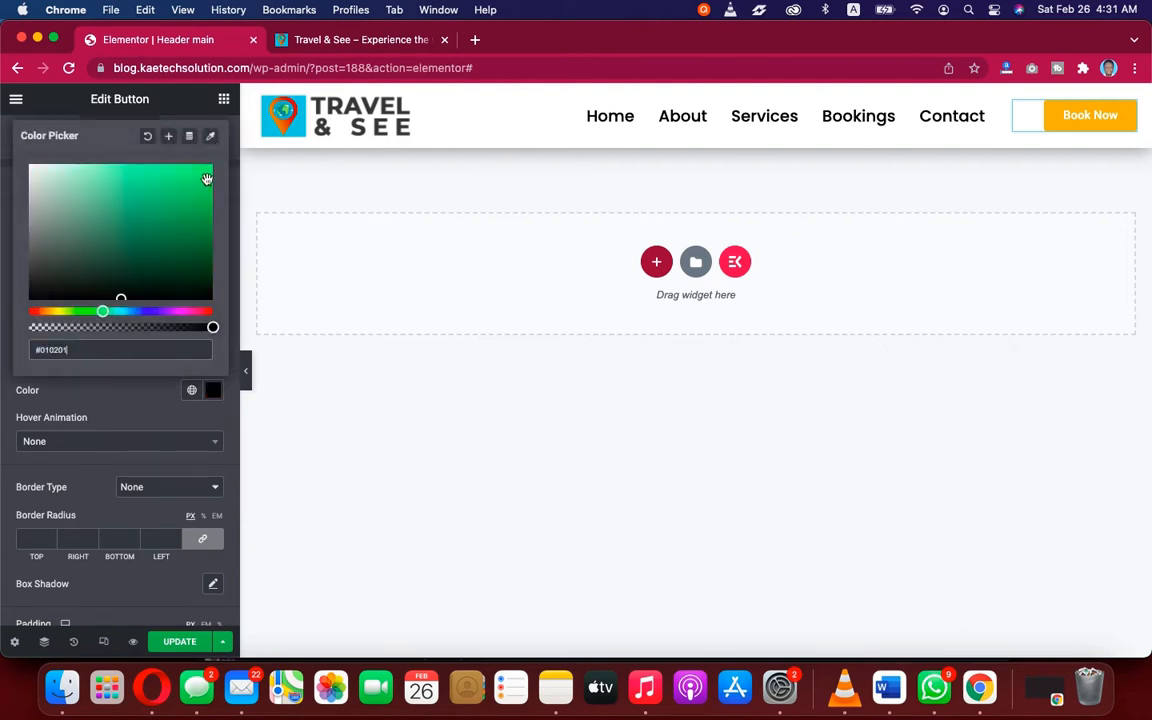
pyautogui.click(137, 394)
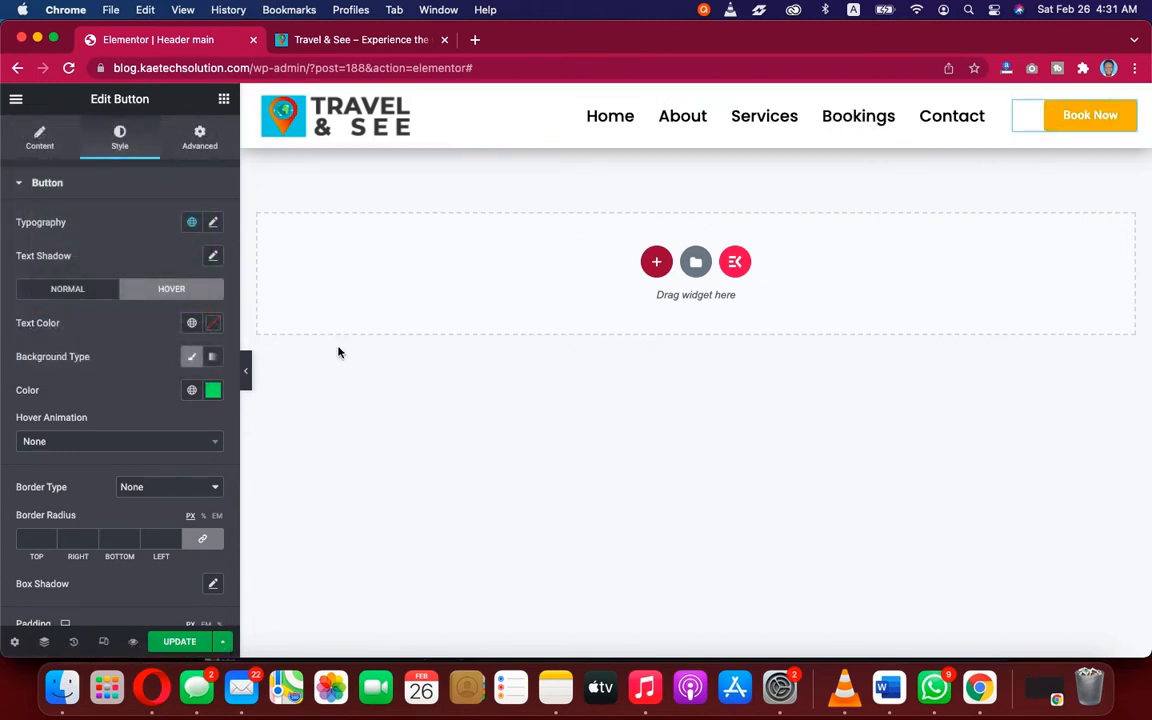
pyautogui.click(245, 372)
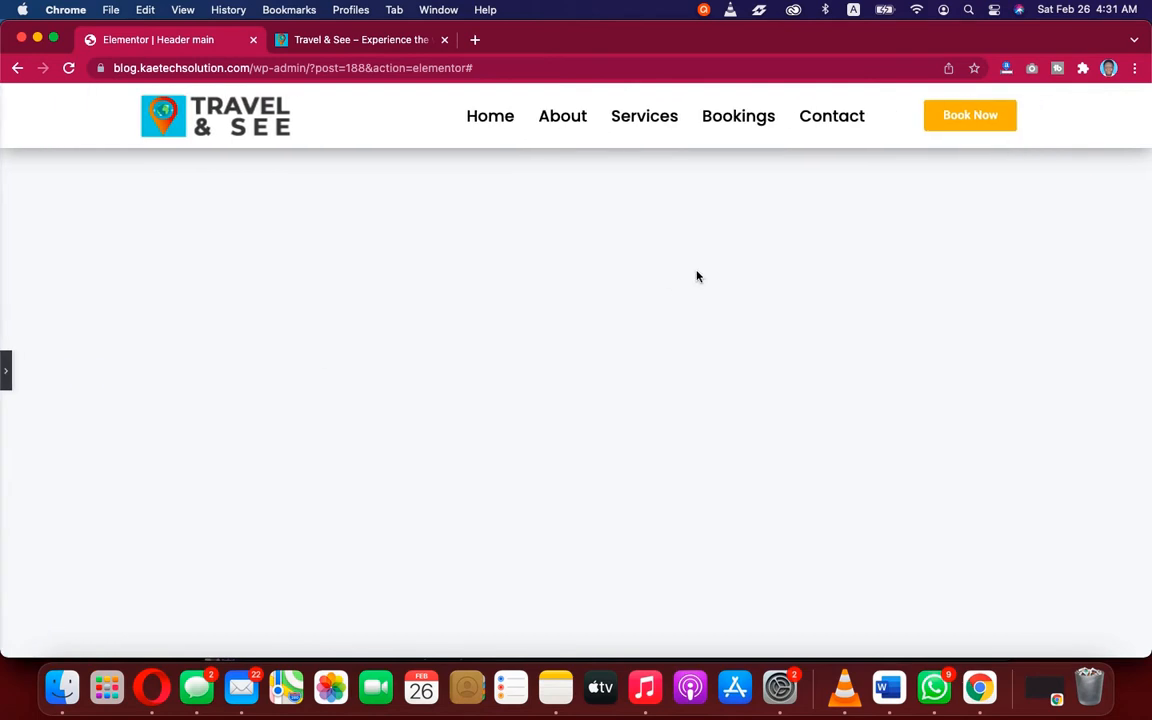
pyautogui.click(7, 372)
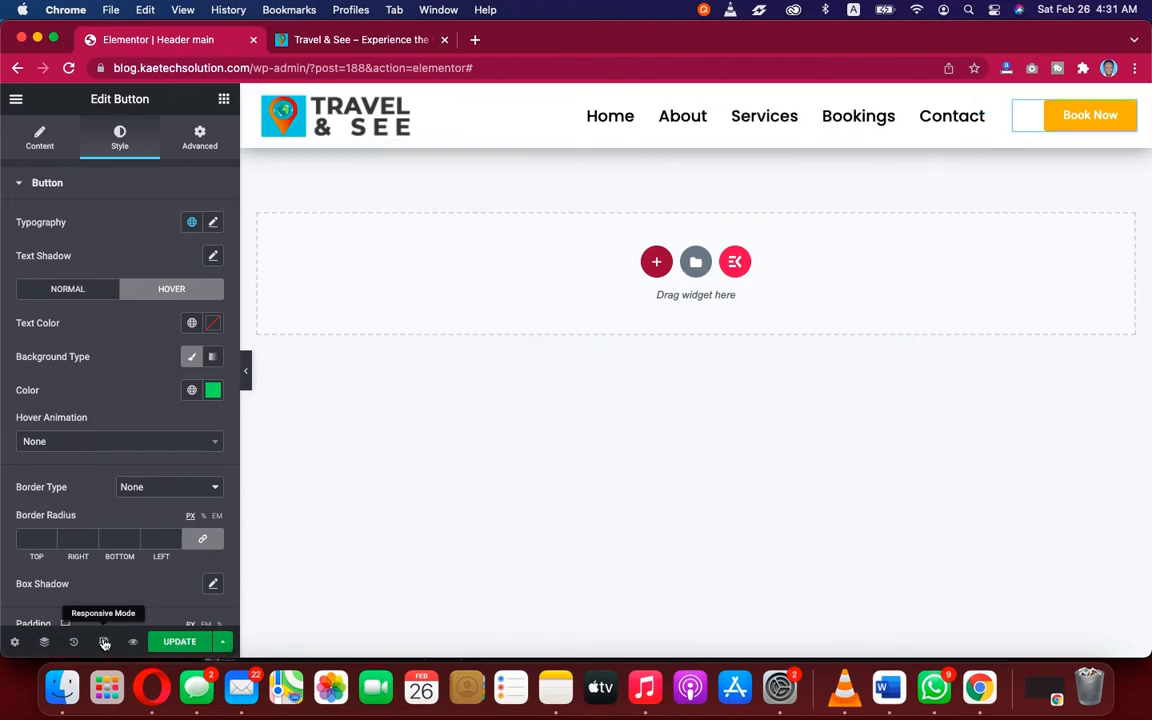
# Step: Turn on responsive mode and switch the header to the tablet layout
pyautogui.click(104, 642)
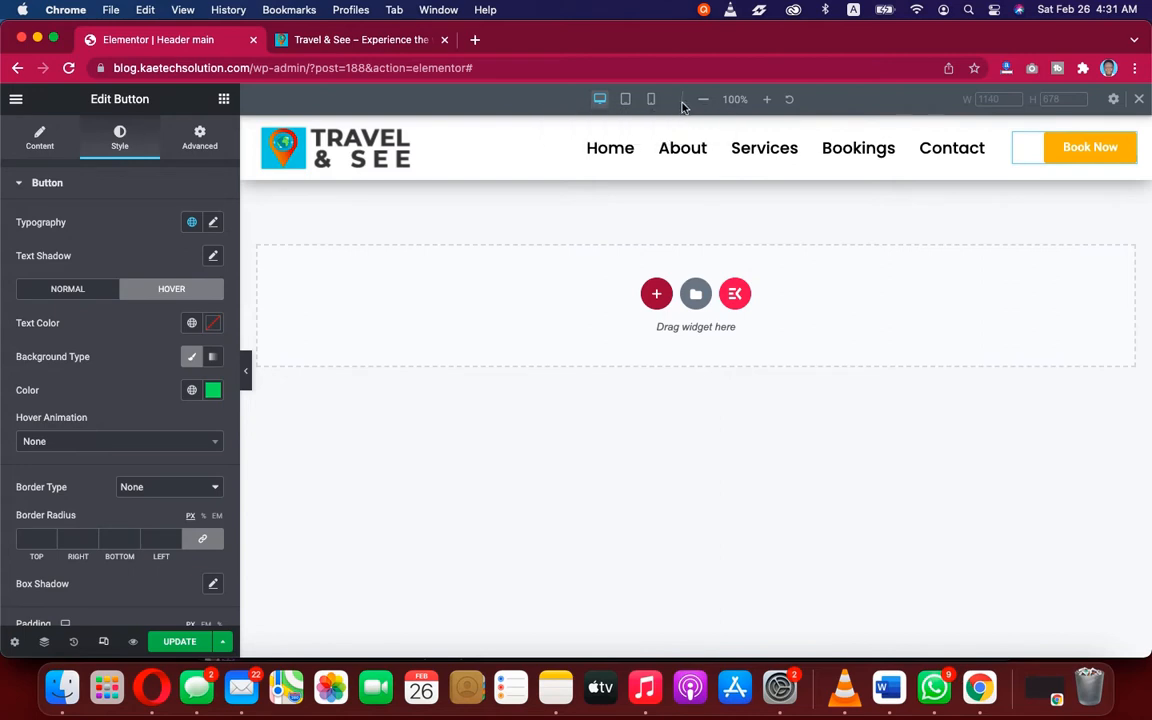
pyautogui.click(627, 101)
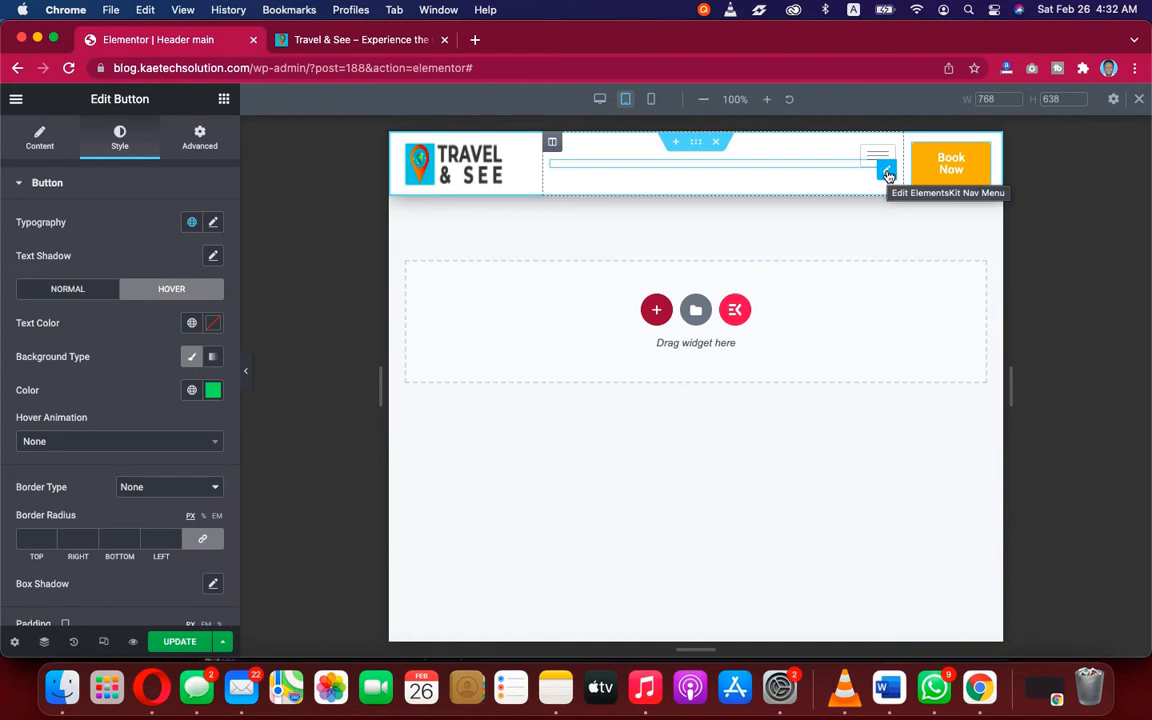
pyautogui.click(699, 143)
pyautogui.click(199, 139)
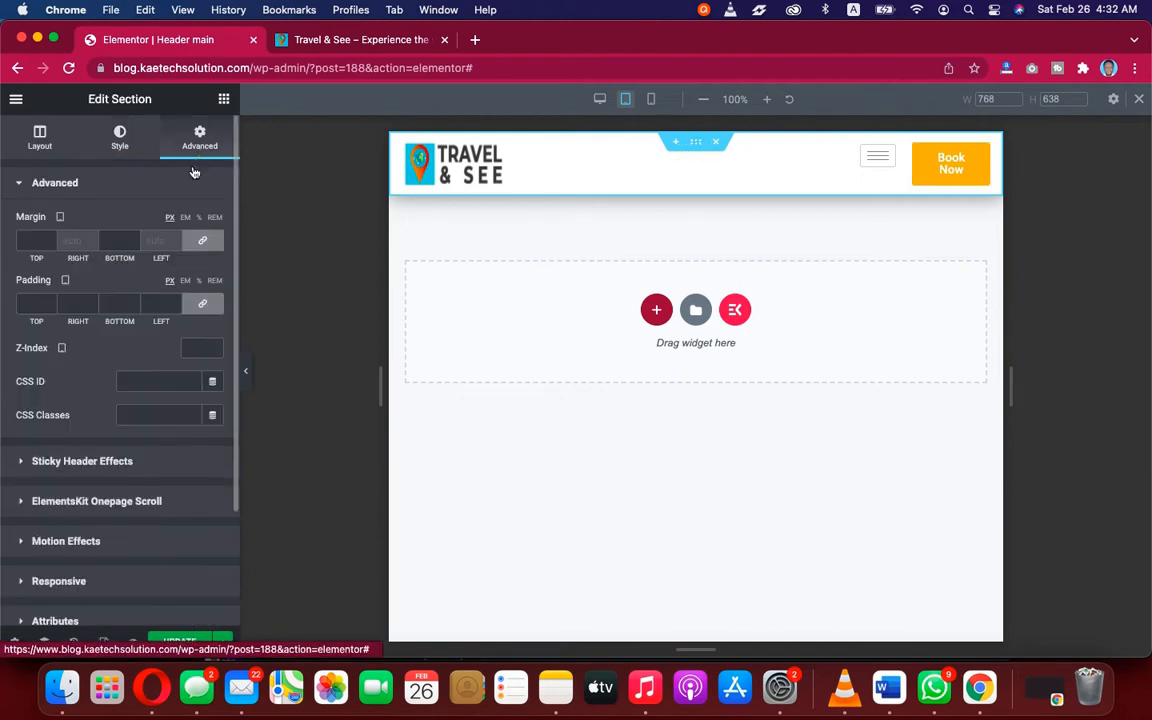
pyautogui.scroll(-3, 180, 340)
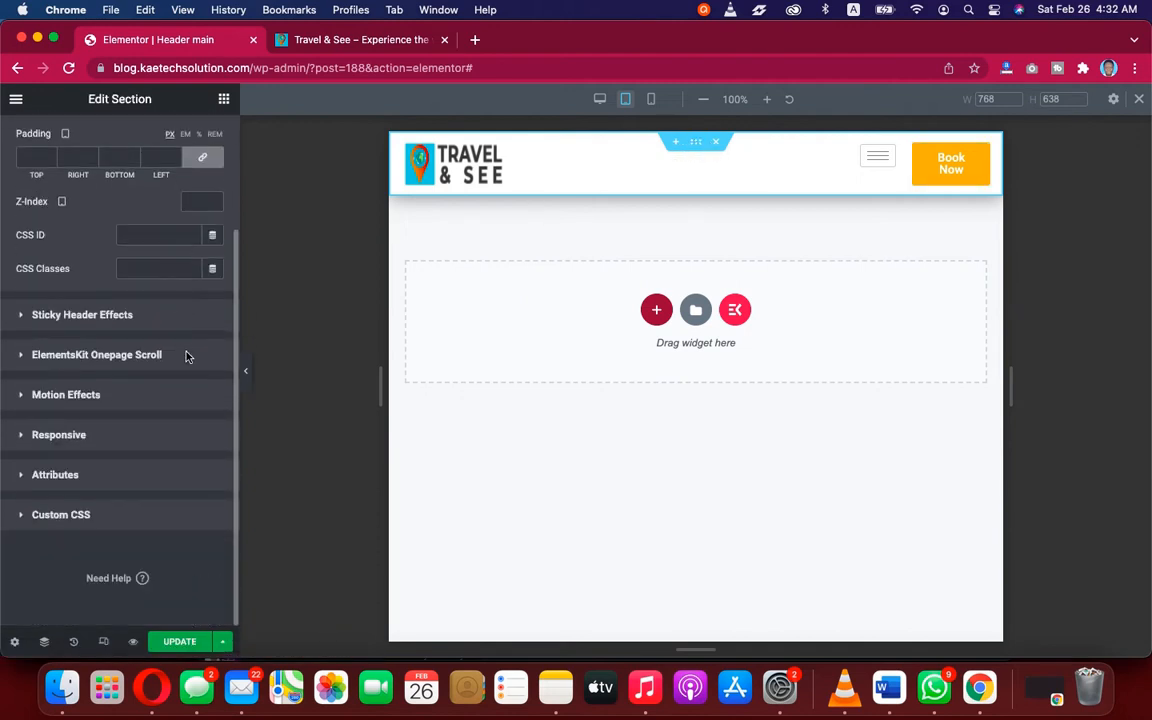
pyautogui.click(131, 437)
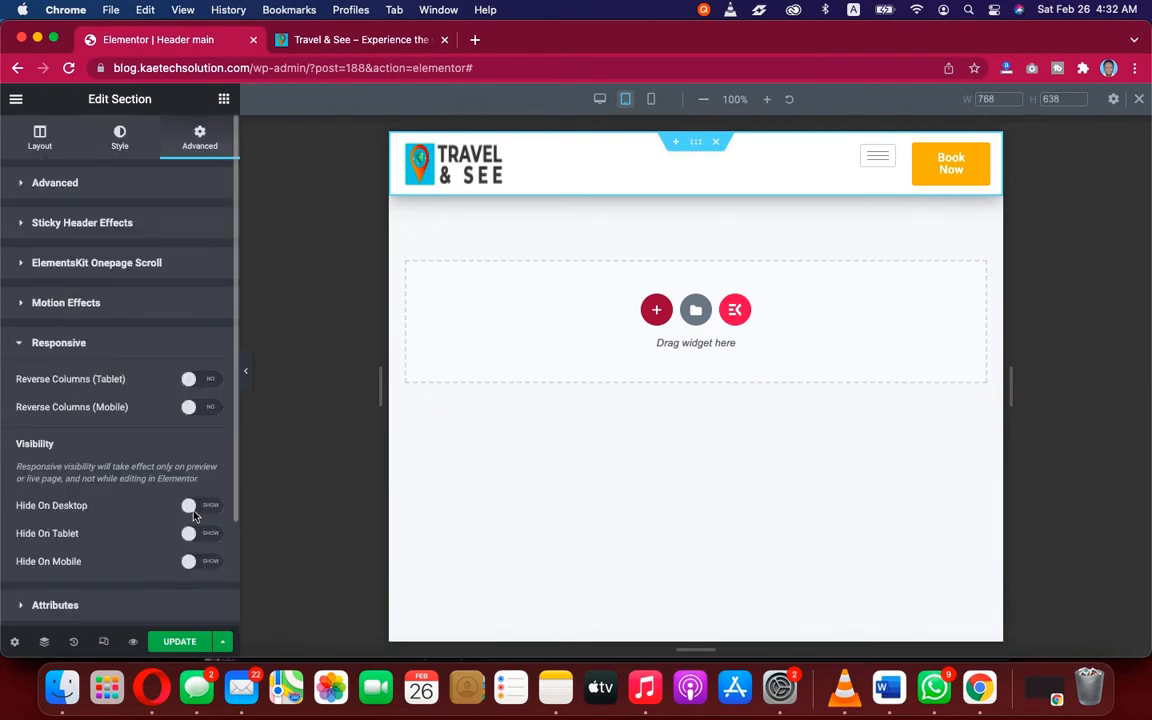
pyautogui.click(205, 534)
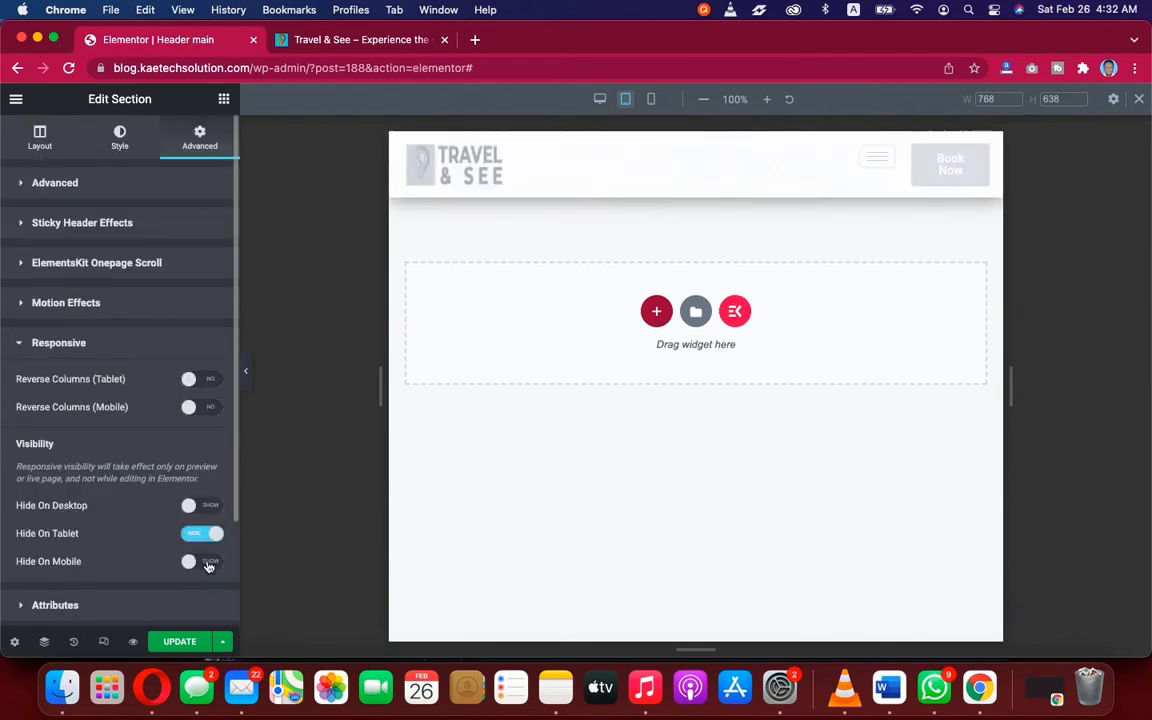
pyautogui.click(193, 535)
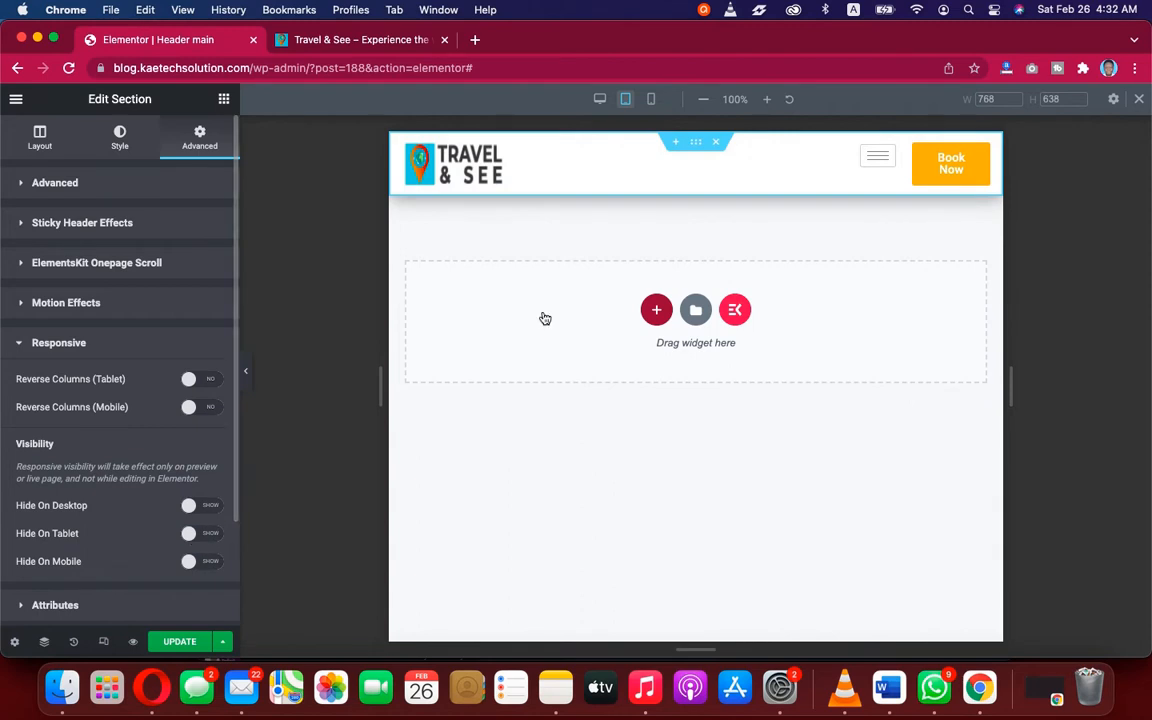
# Step: Duplicate the header section and set the original upper section to be hidden on tablet and mobile
pyautogui.rightClick(698, 146)
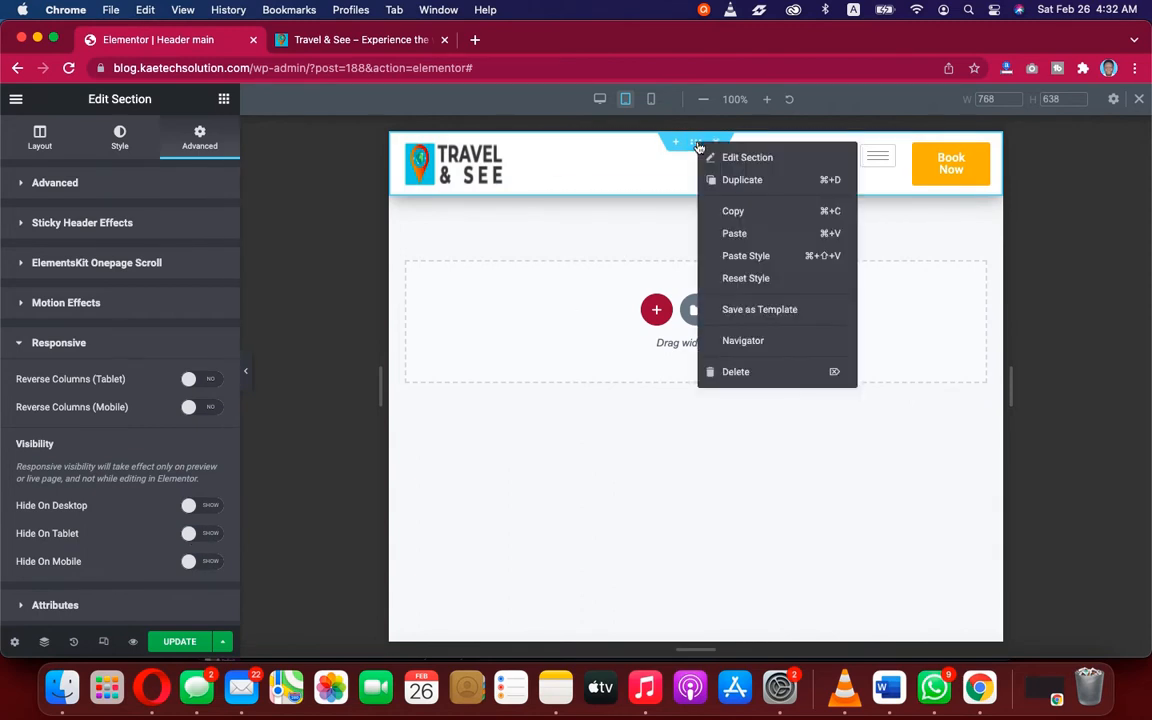
pyautogui.click(739, 181)
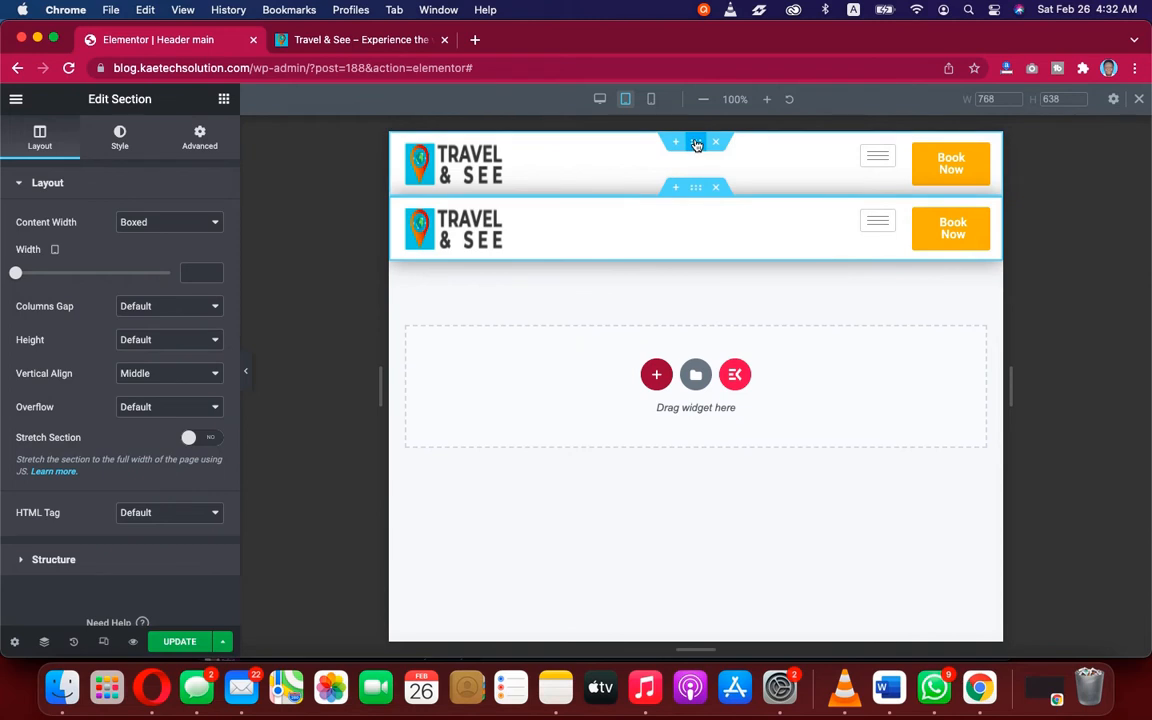
pyautogui.click(698, 146)
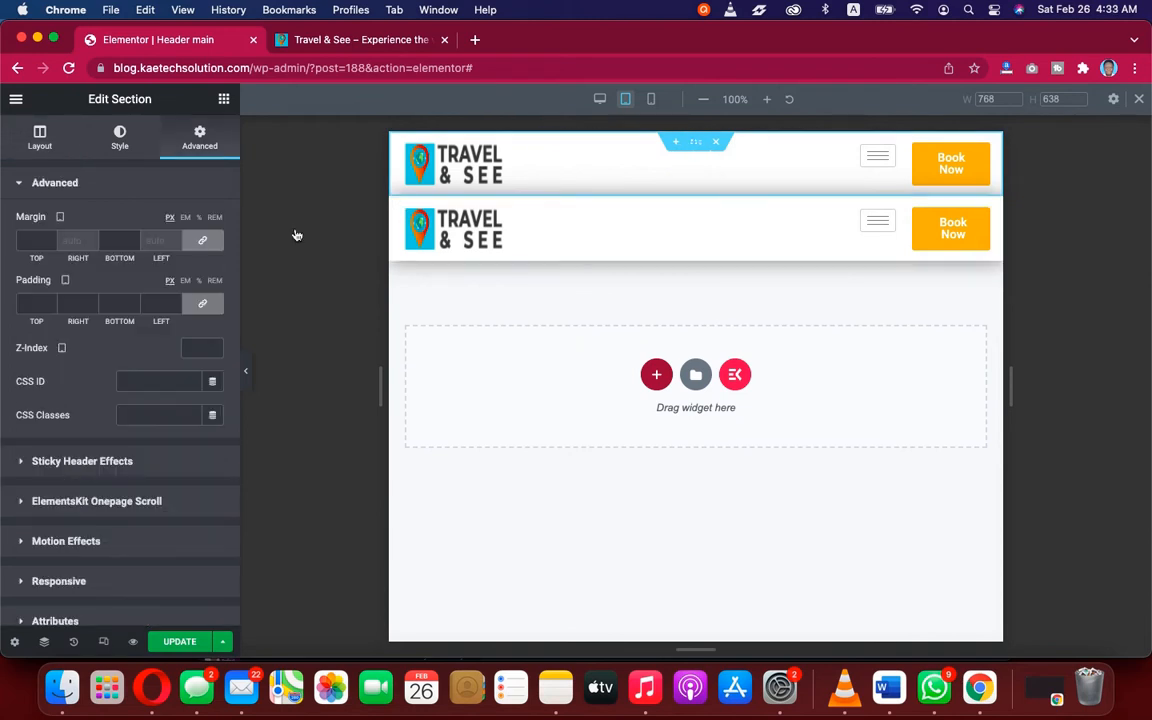
pyautogui.scroll(-2, 151, 375)
pyautogui.scroll(-2, 150, 400)
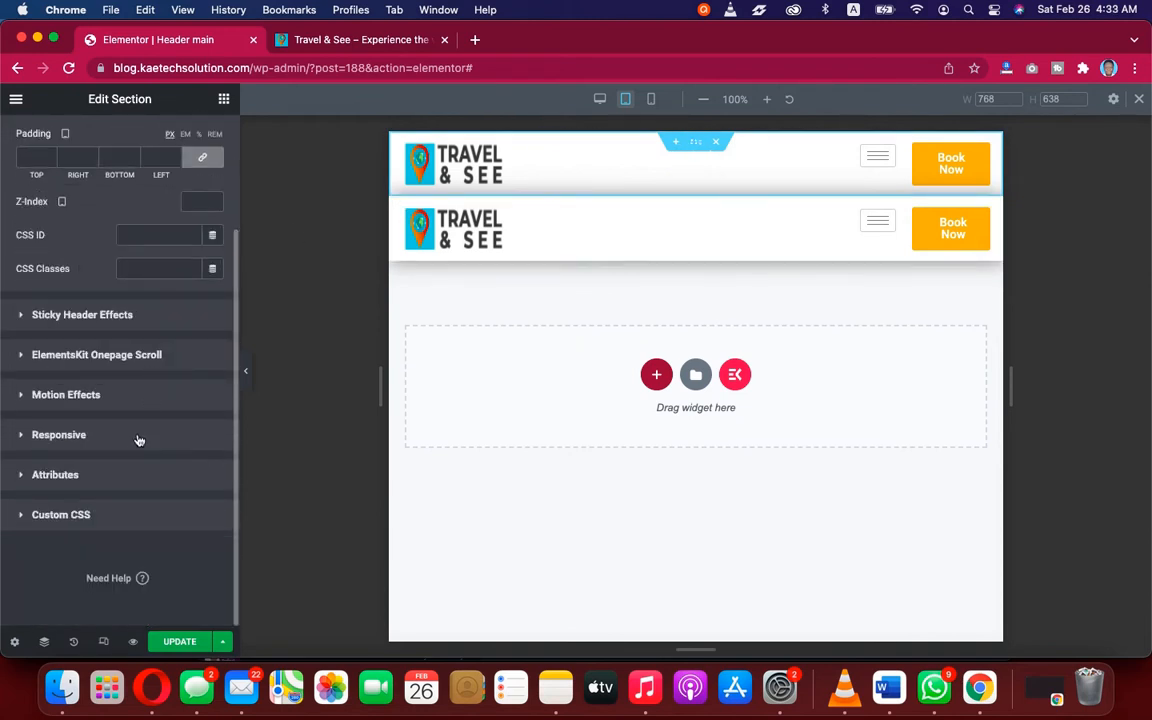
pyautogui.click(139, 440)
pyautogui.click(205, 534)
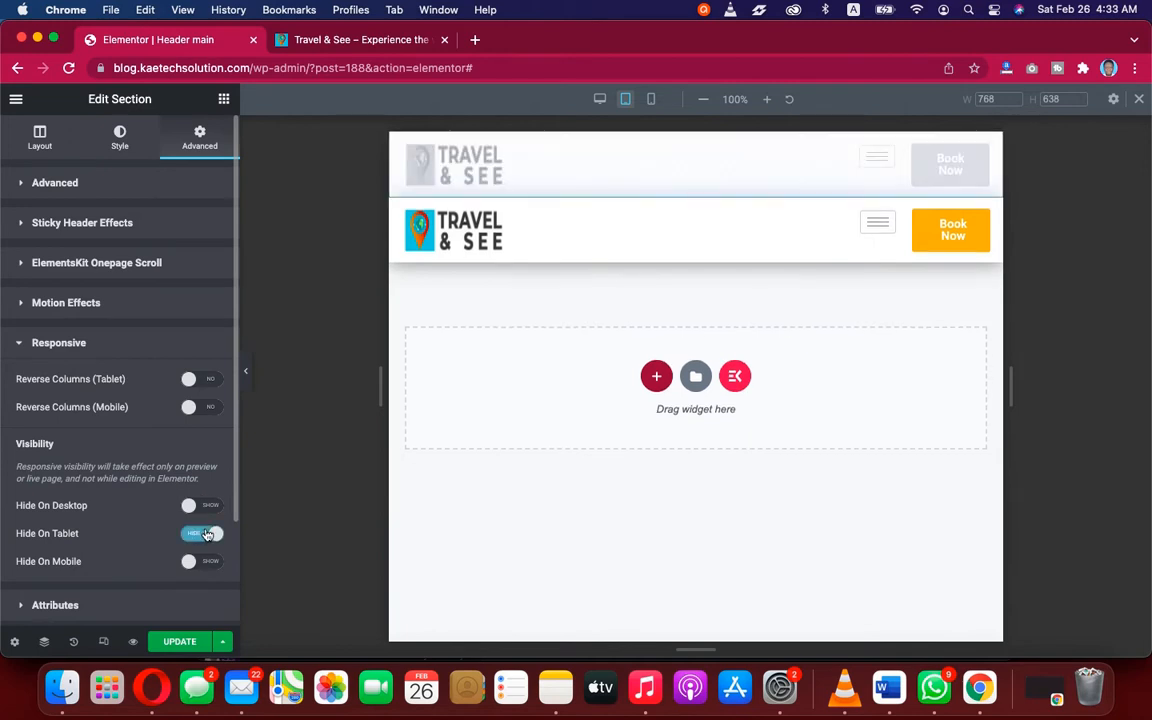
pyautogui.click(206, 563)
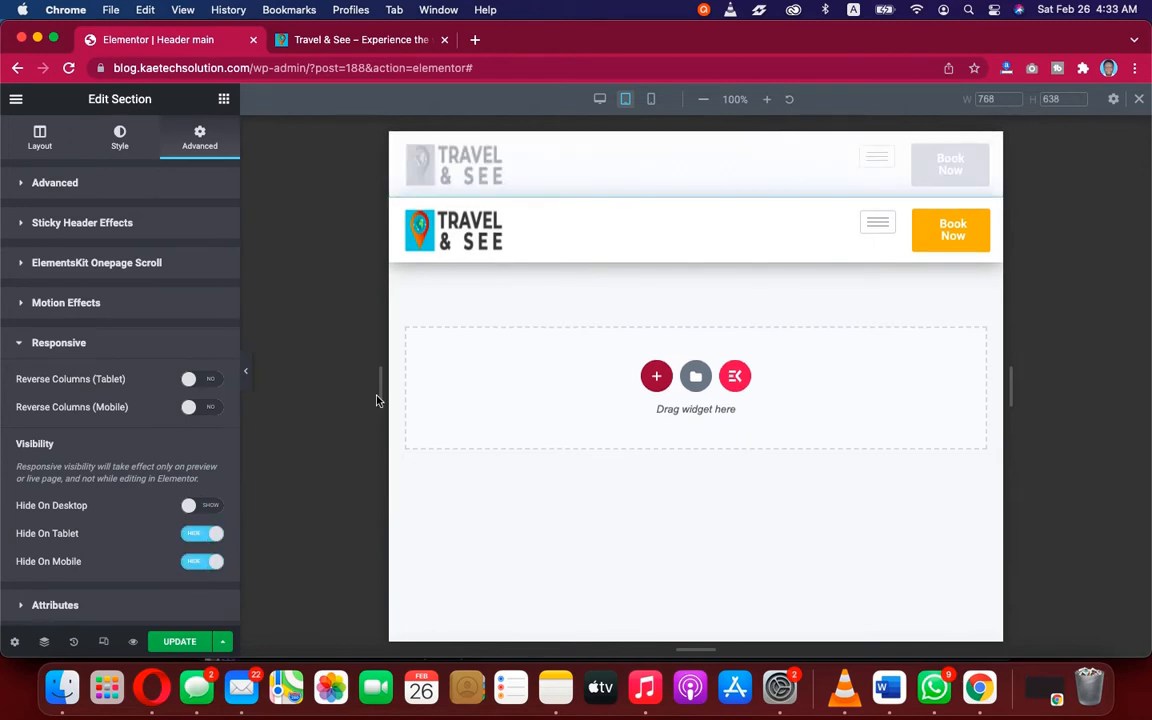
# Step: Preview the tablet header and delete the Book Now button's column from the duplicated section
pyautogui.click(247, 372)
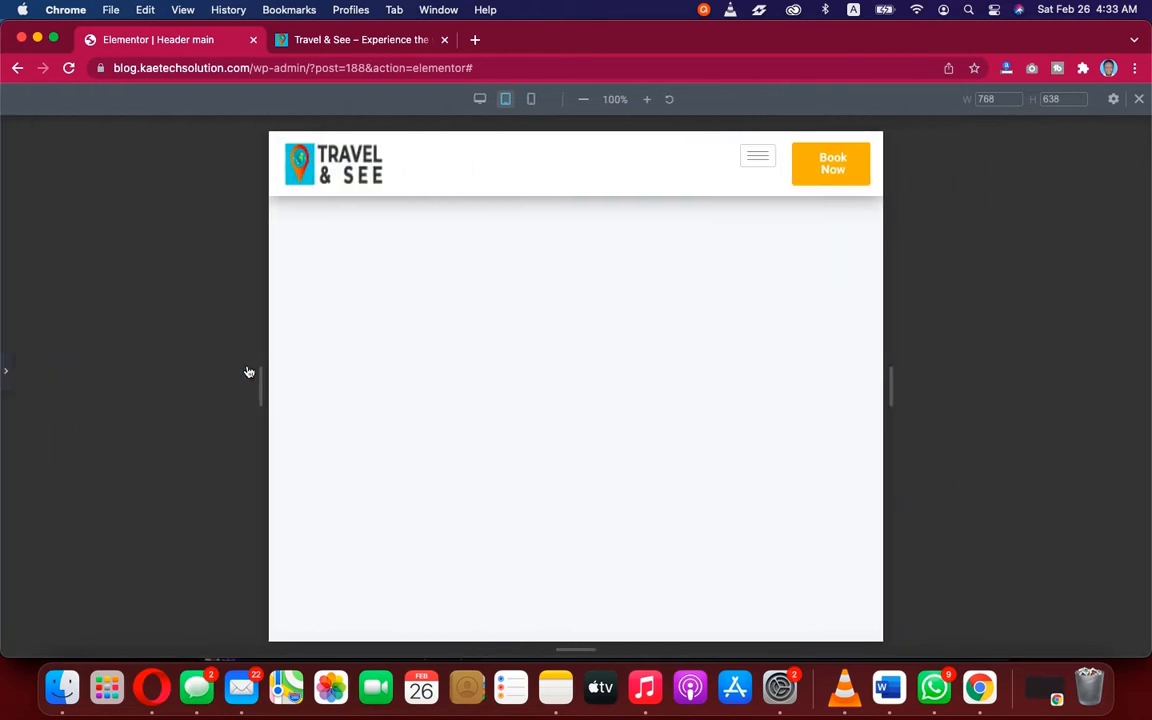
pyautogui.click(9, 376)
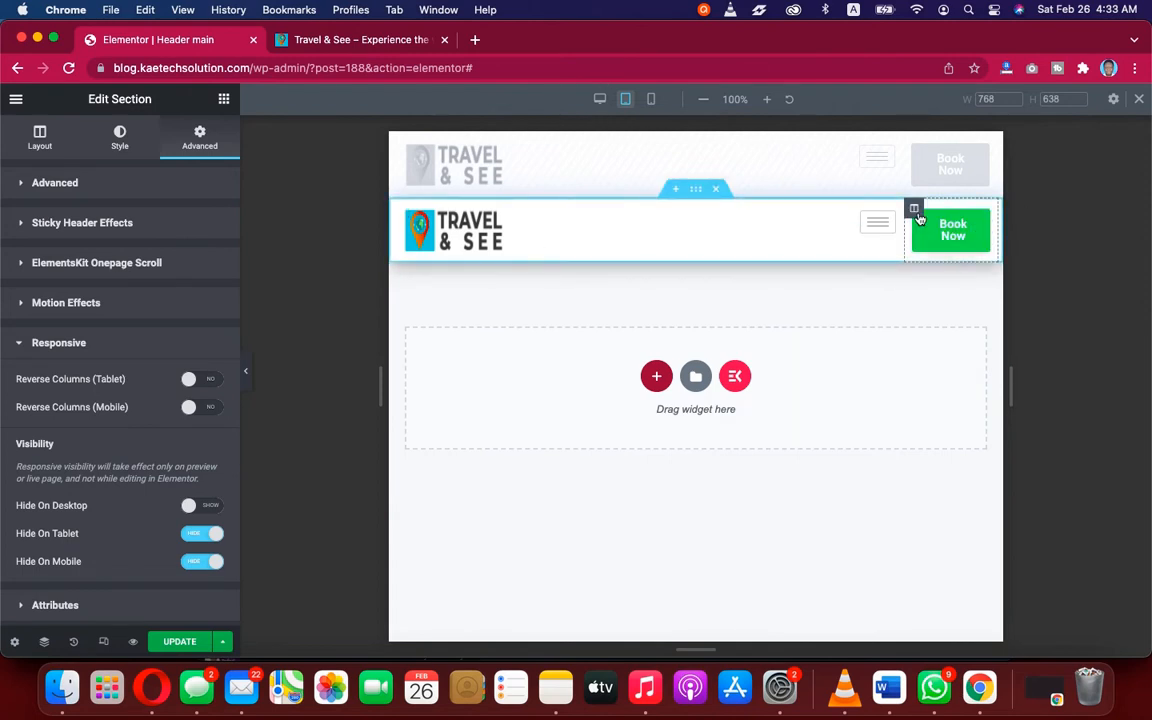
pyautogui.rightClick(914, 211)
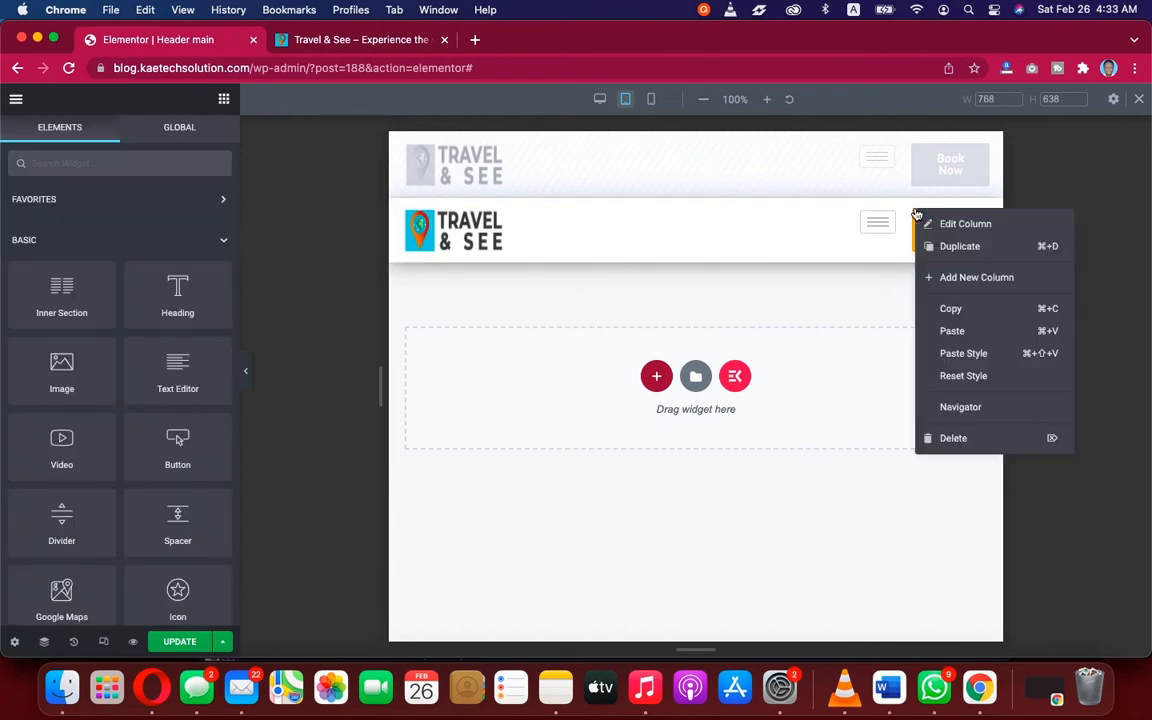
pyautogui.click(945, 440)
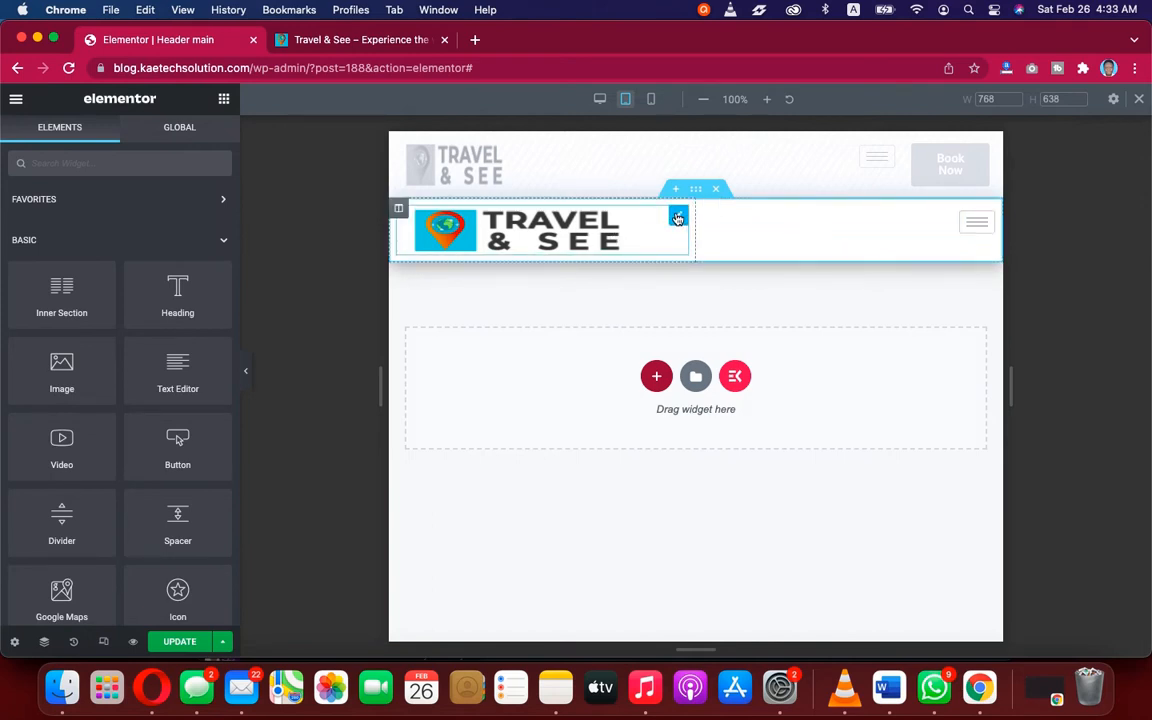
# Step: Clear the duplicated header's logo image and reinsert Travel-and-see-logo.png from the media library
pyautogui.click(677, 218)
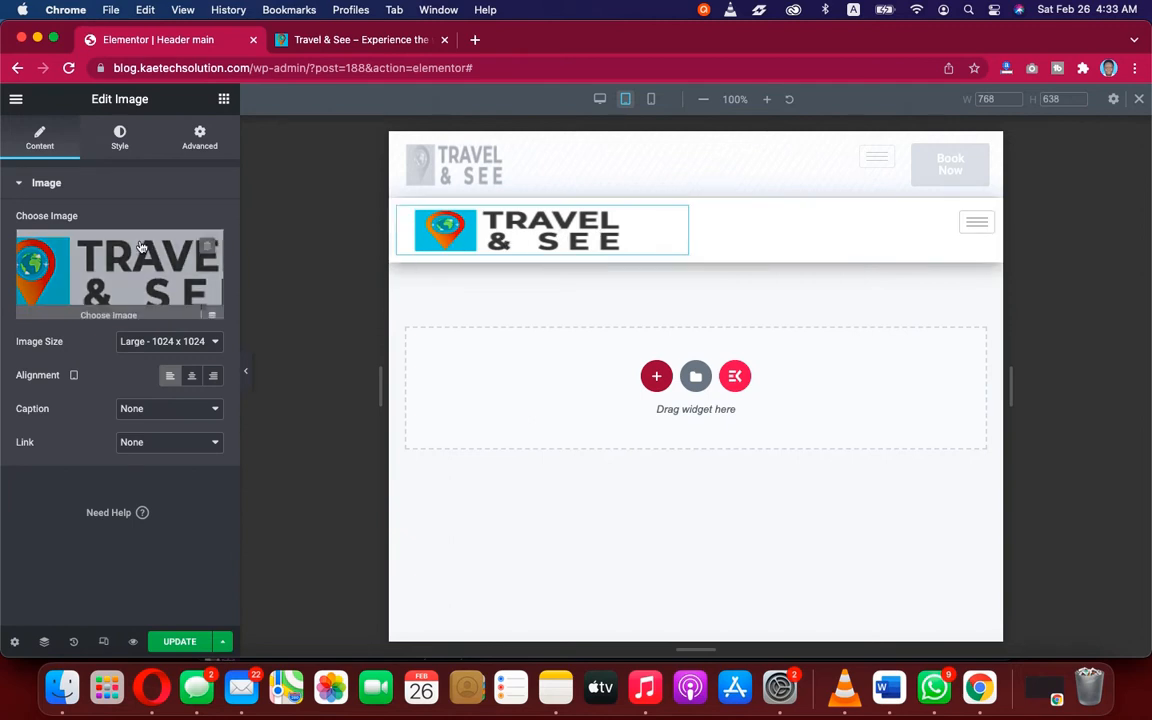
pyautogui.click(100, 285)
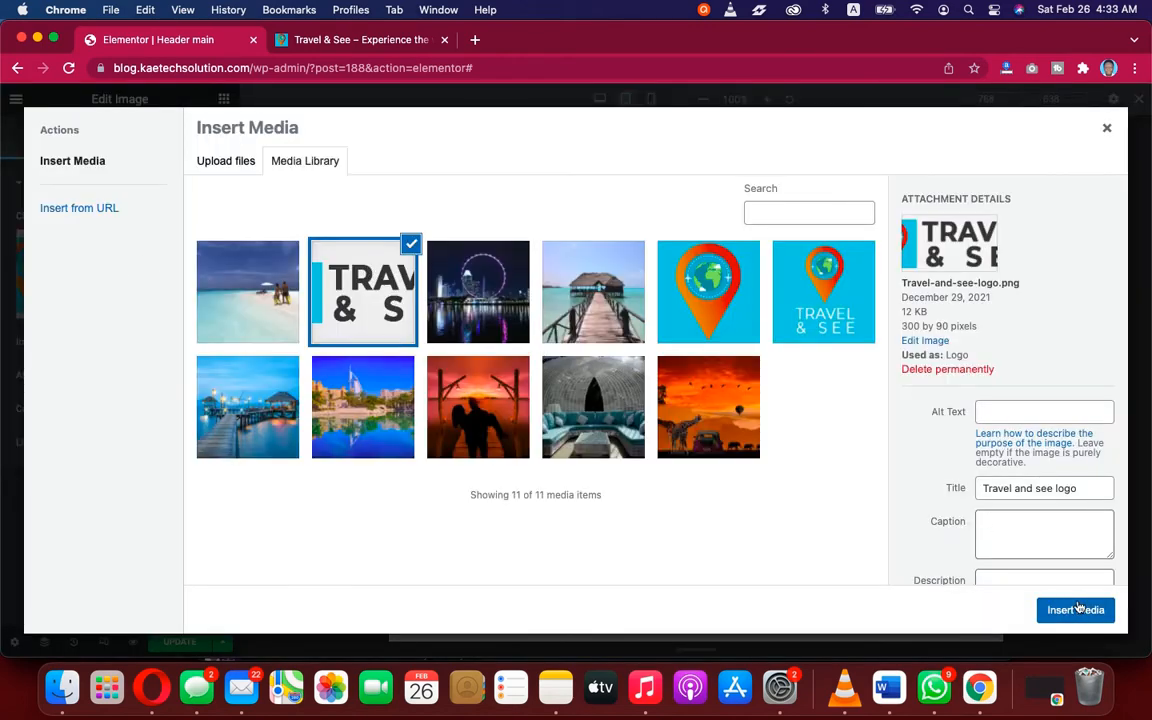
pyautogui.click(1106, 128)
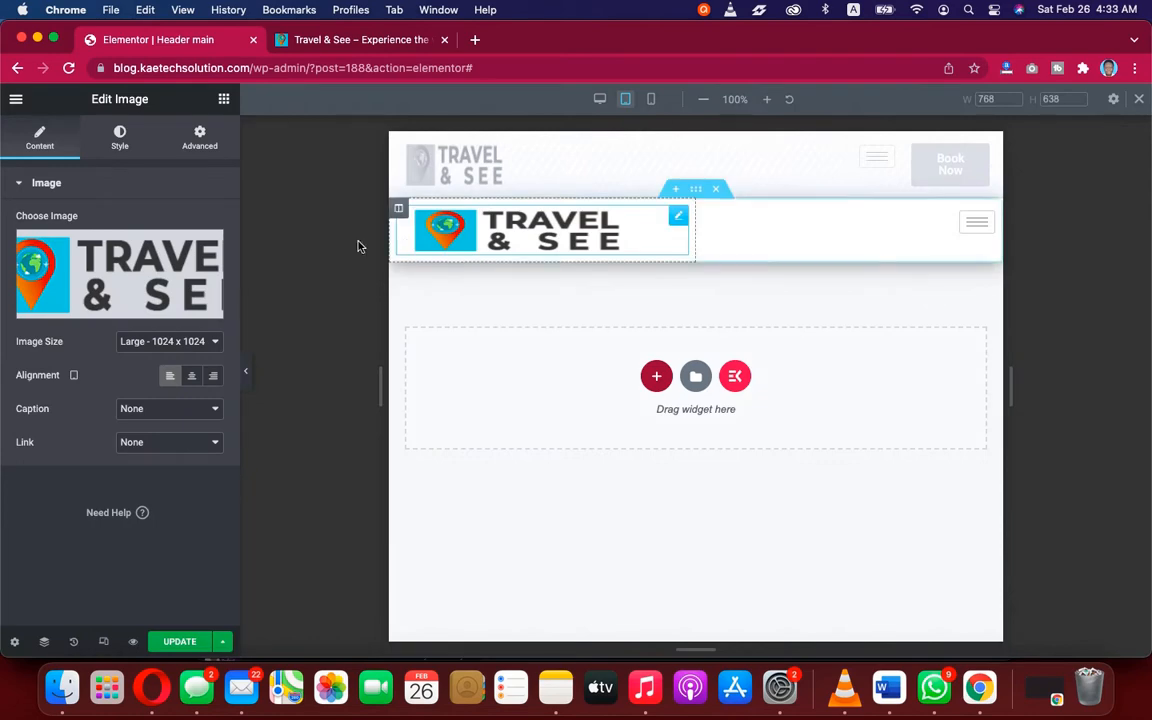
pyautogui.click(212, 307)
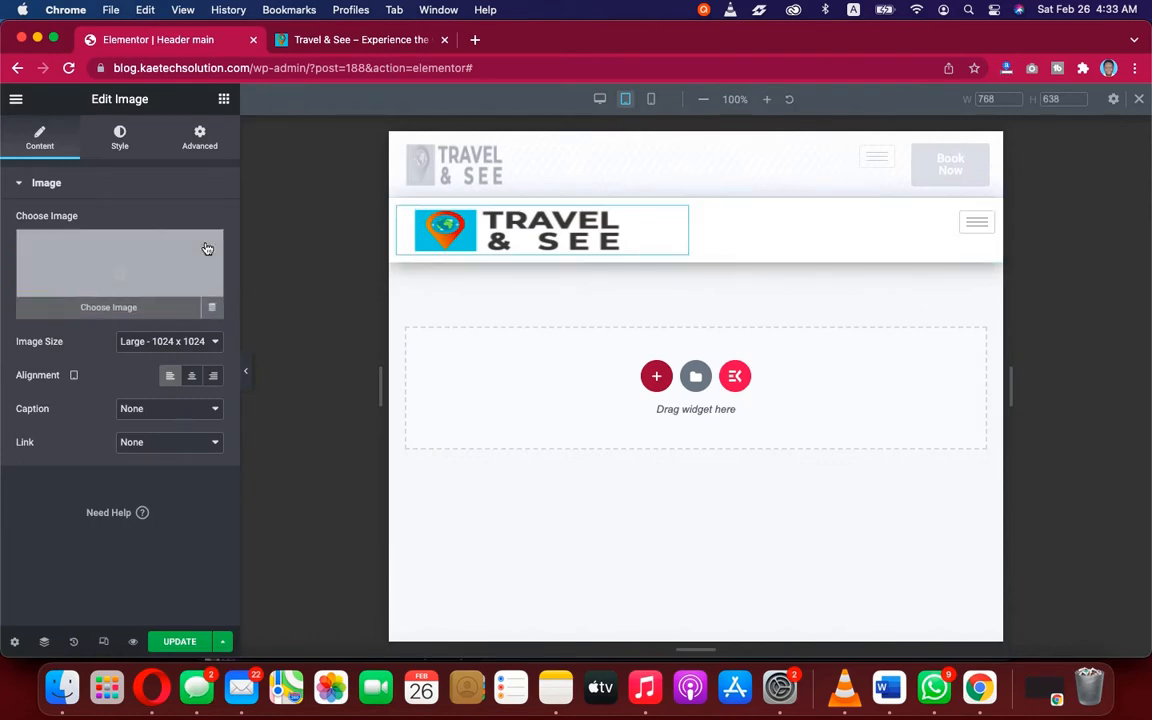
pyautogui.click(105, 259)
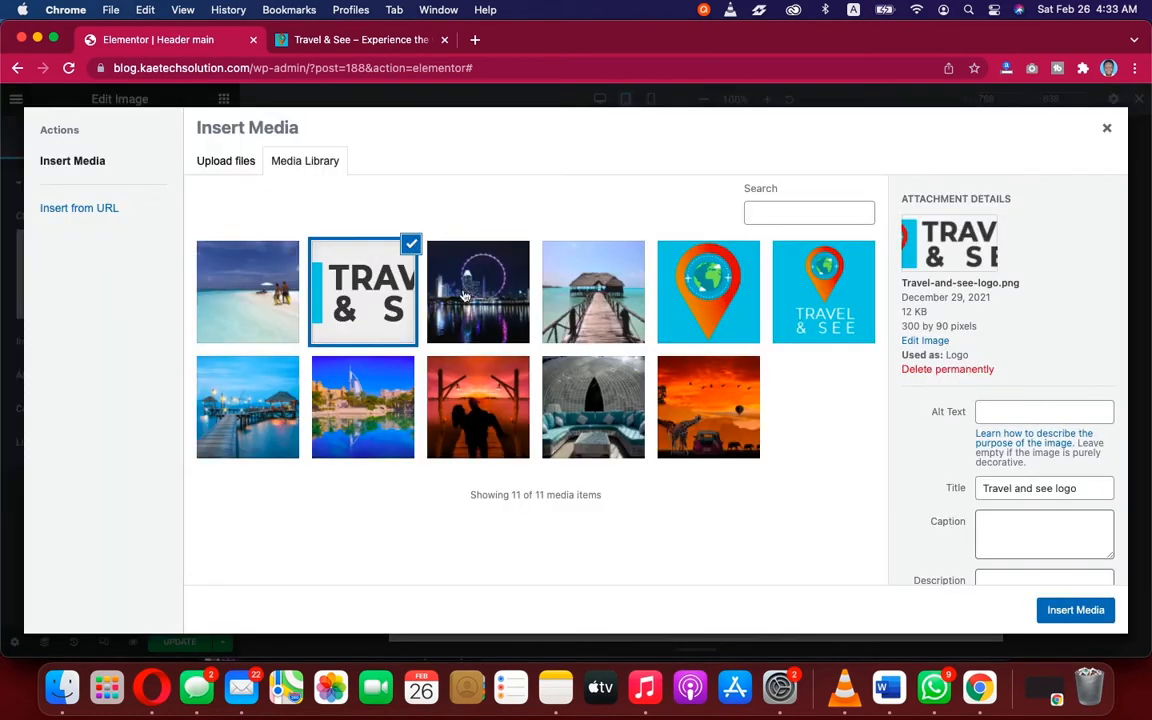
pyautogui.click(497, 297)
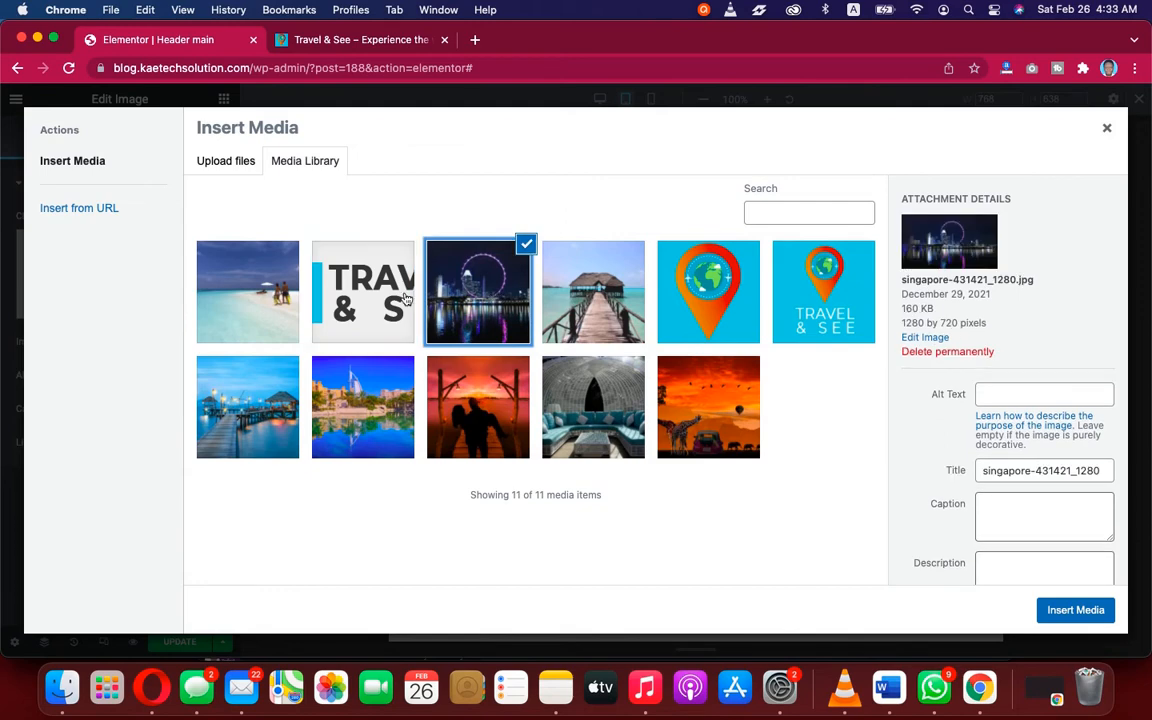
pyautogui.click(258, 272)
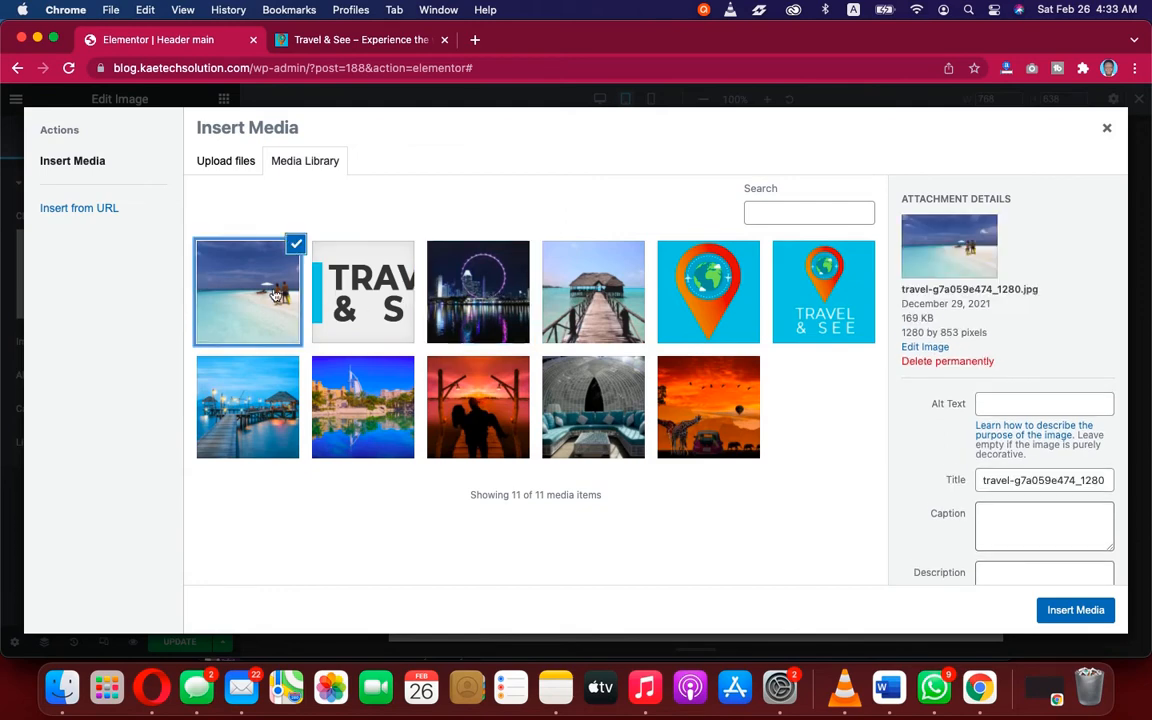
pyautogui.click(361, 291)
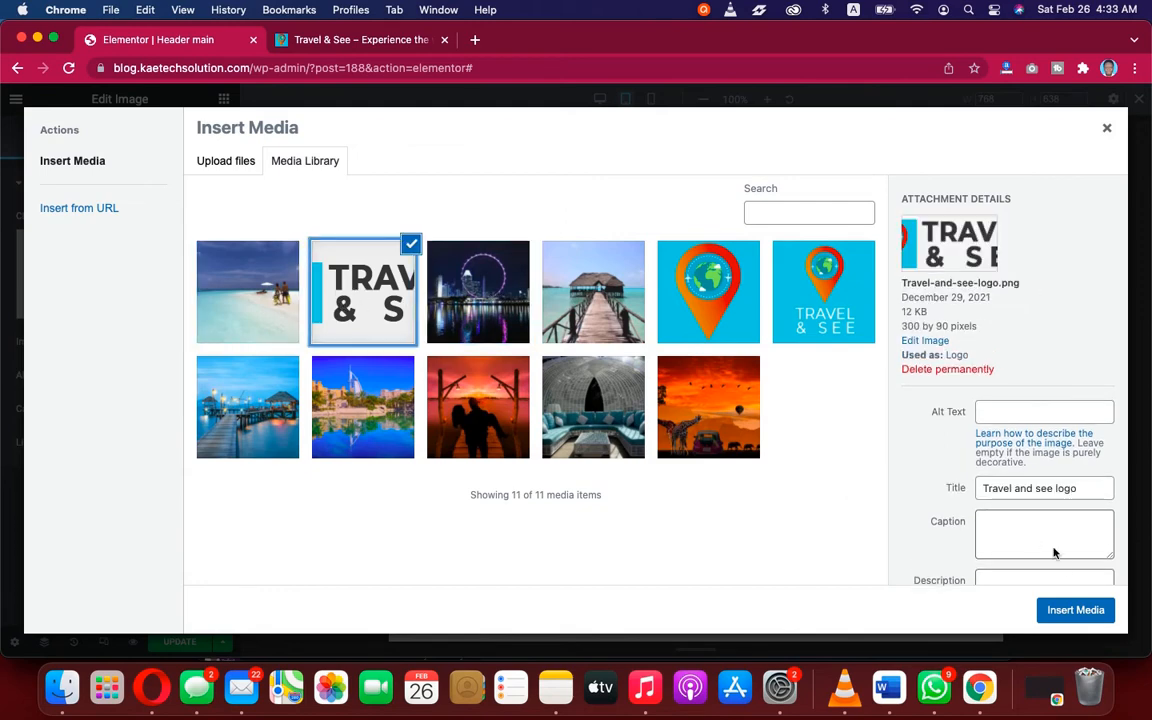
pyautogui.click(1075, 610)
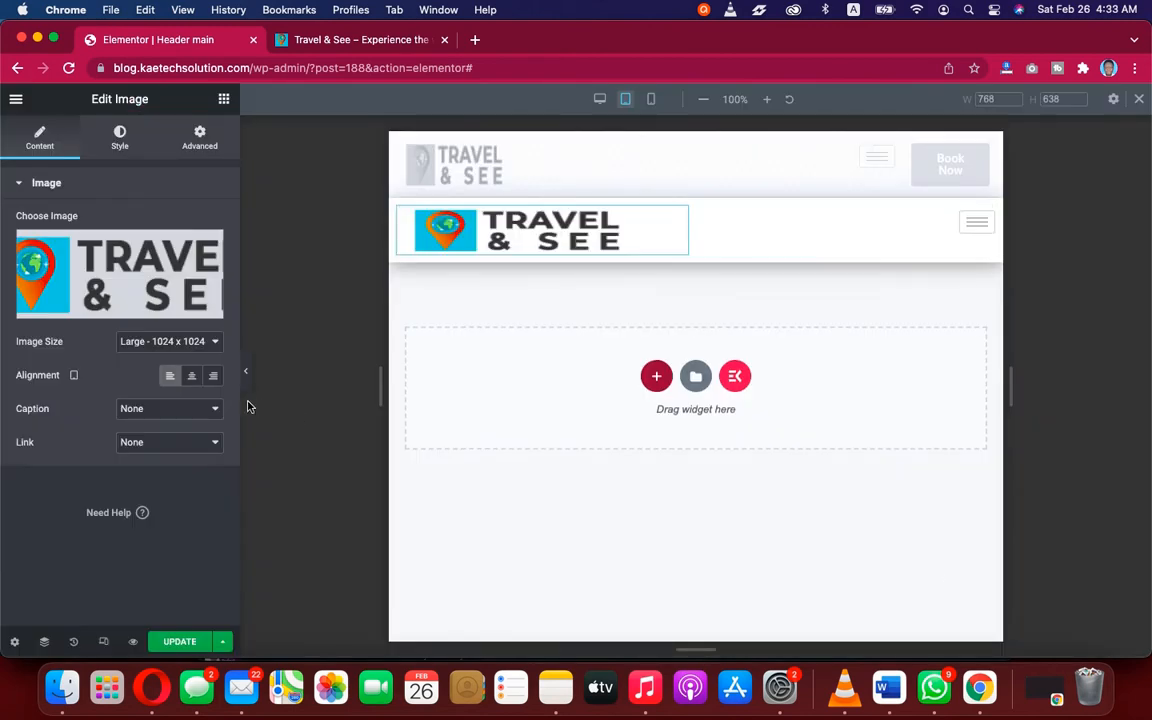
# Step: Enlarge the duplicated header's logo for tablet to a width of 98% and a height of 84 px
pyautogui.click(121, 134)
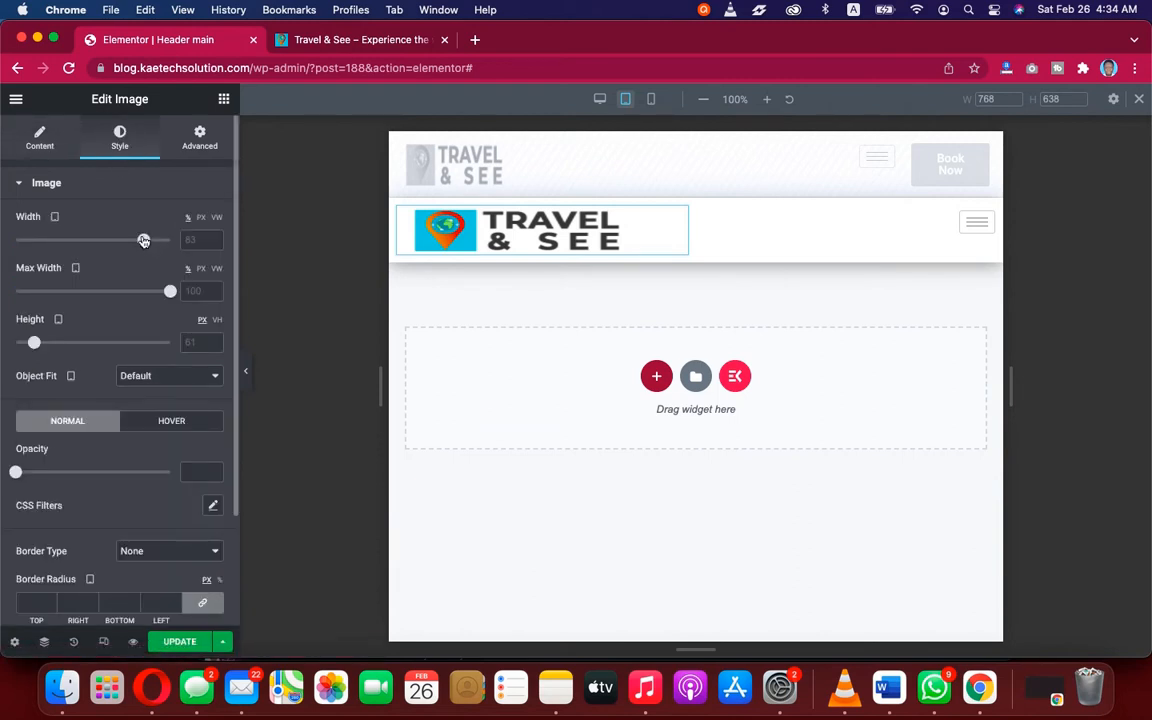
pyautogui.moveTo(143, 240)
pyautogui.mouseDown()
pyautogui.moveTo(170, 240)
pyautogui.moveTo(159, 240)
pyautogui.mouseUp()
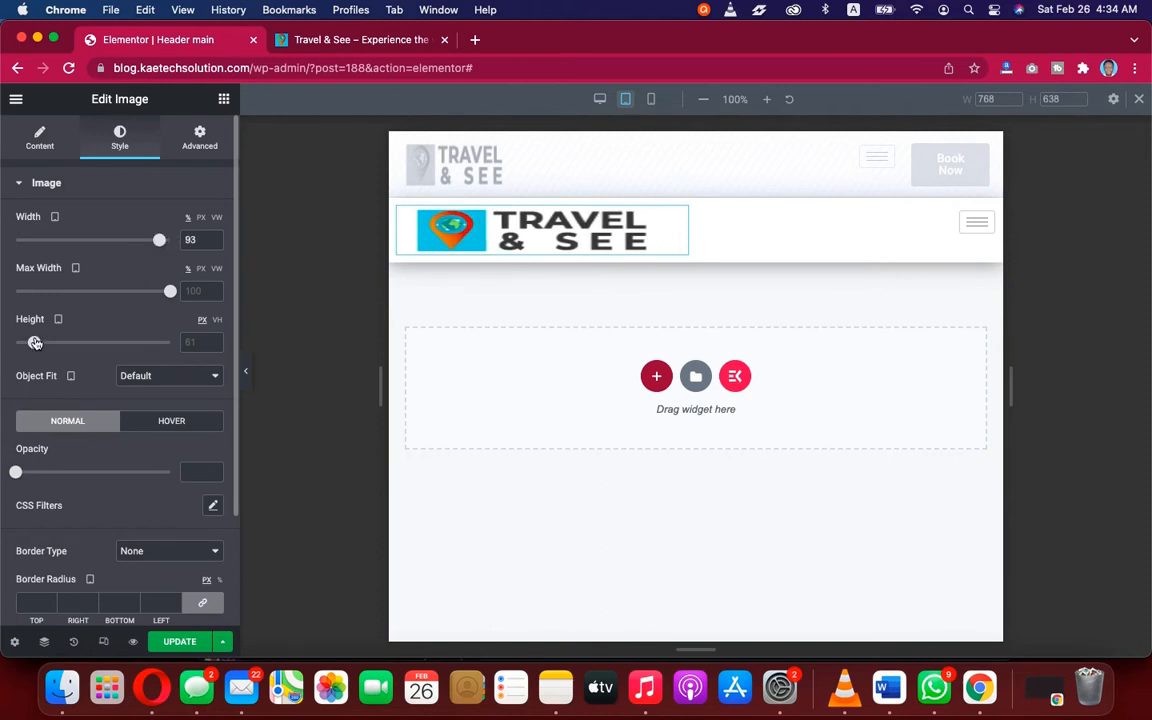
pyautogui.moveTo(35, 343); pyautogui.dragTo(42, 343)
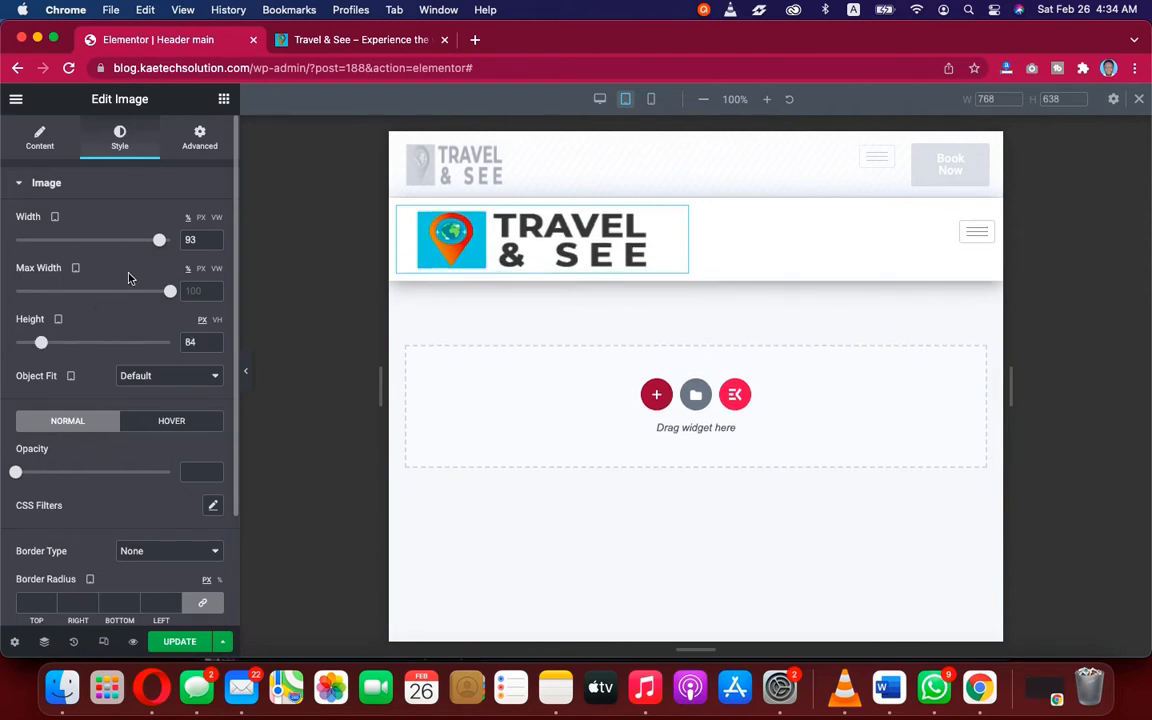
pyautogui.moveTo(161, 244); pyautogui.dragTo(170, 245)
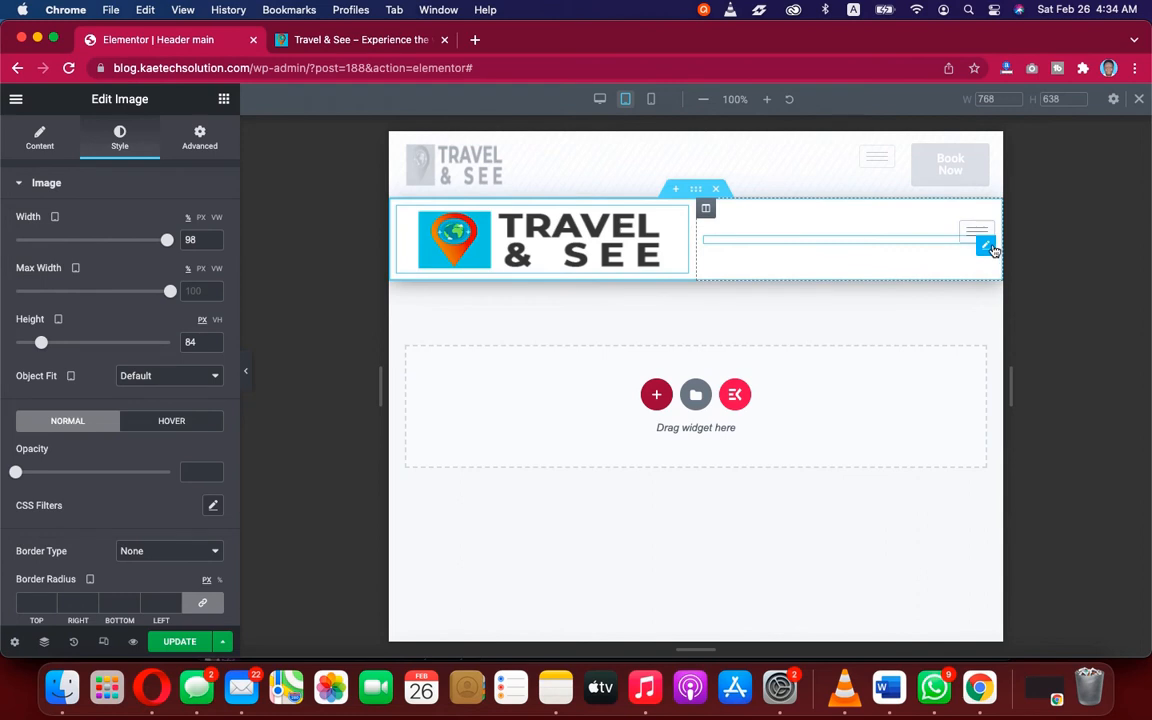
# Step: Unlink the tablet margin and padding values of the duplicated header's nav menu, resetting them all to 0
pyautogui.click(985, 246)
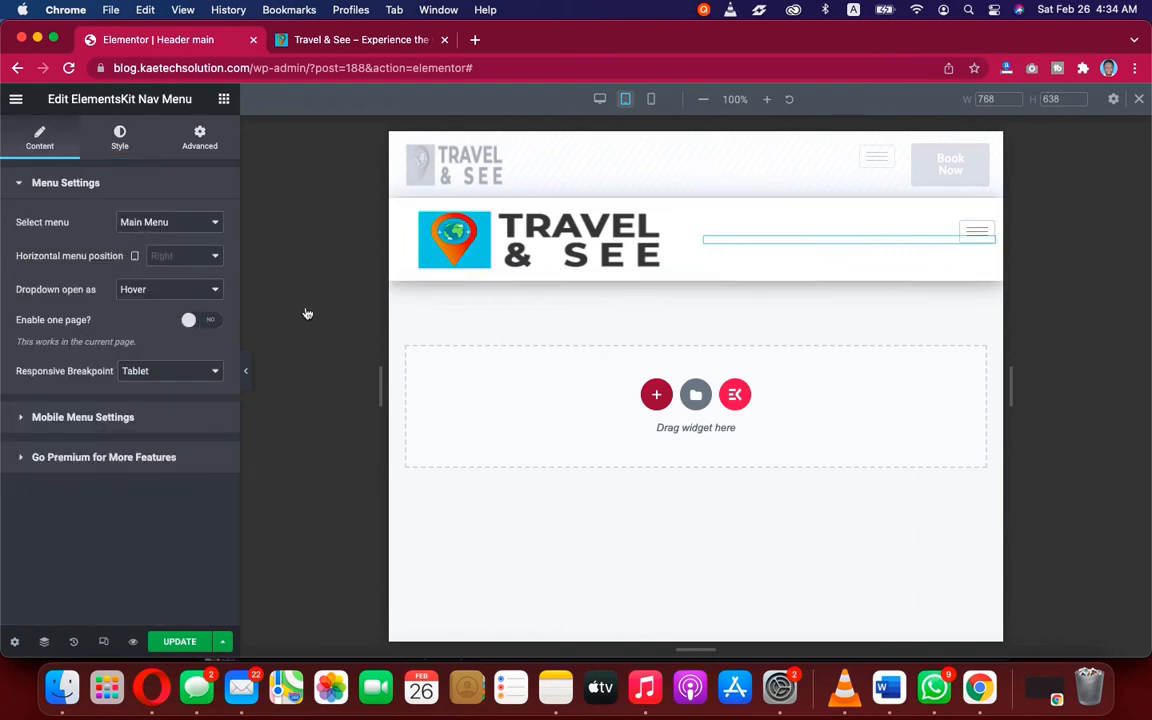
pyautogui.click(201, 136)
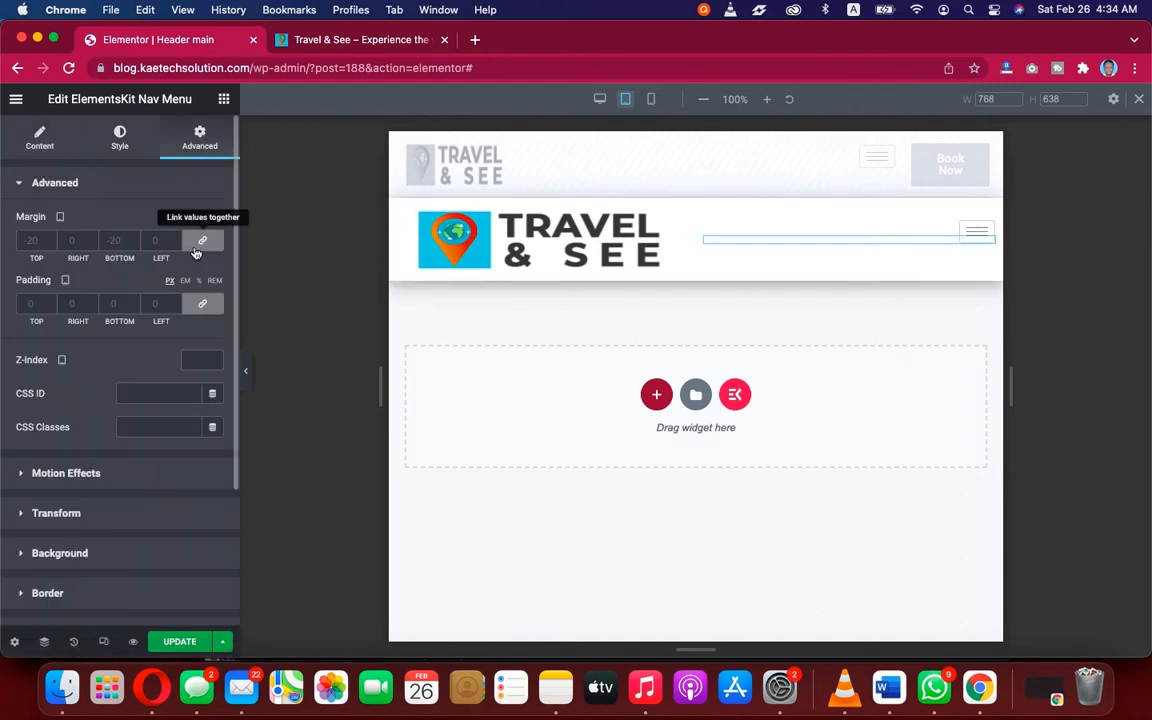
pyautogui.click(200, 242)
pyautogui.click(203, 305)
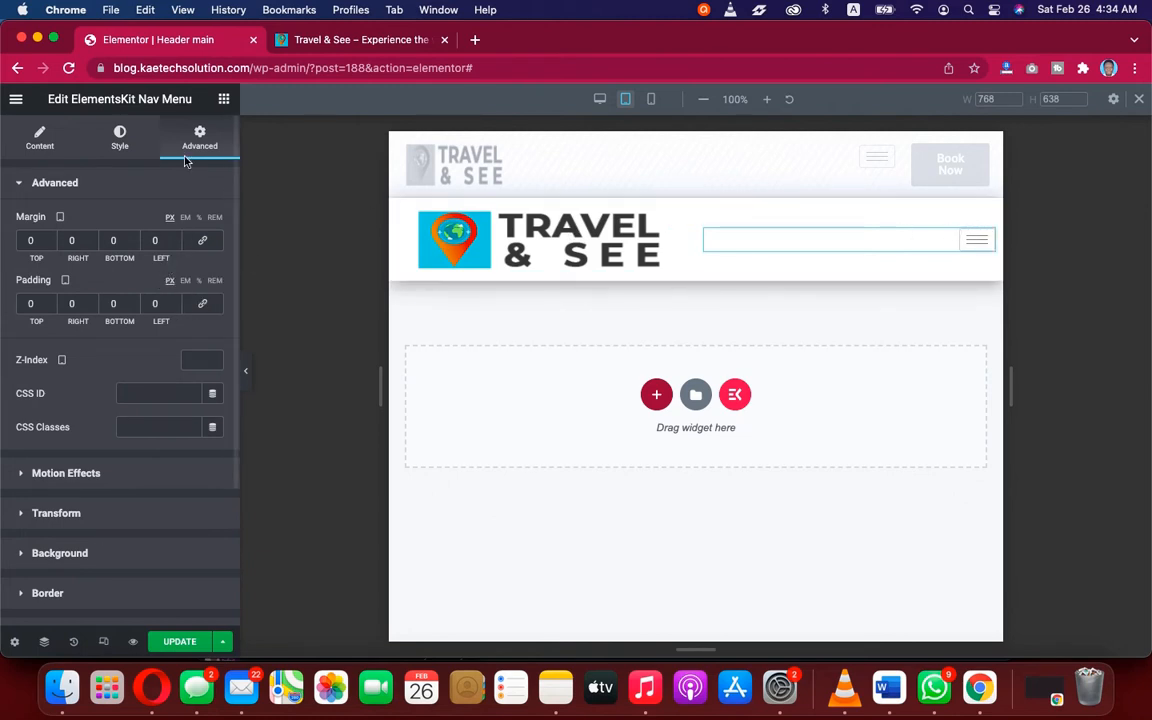
# Step: Set the nav menu's mobile menu logo to Travel-and-see-logo.png from the media library and preview the opened mobile menu
pyautogui.click(46, 137)
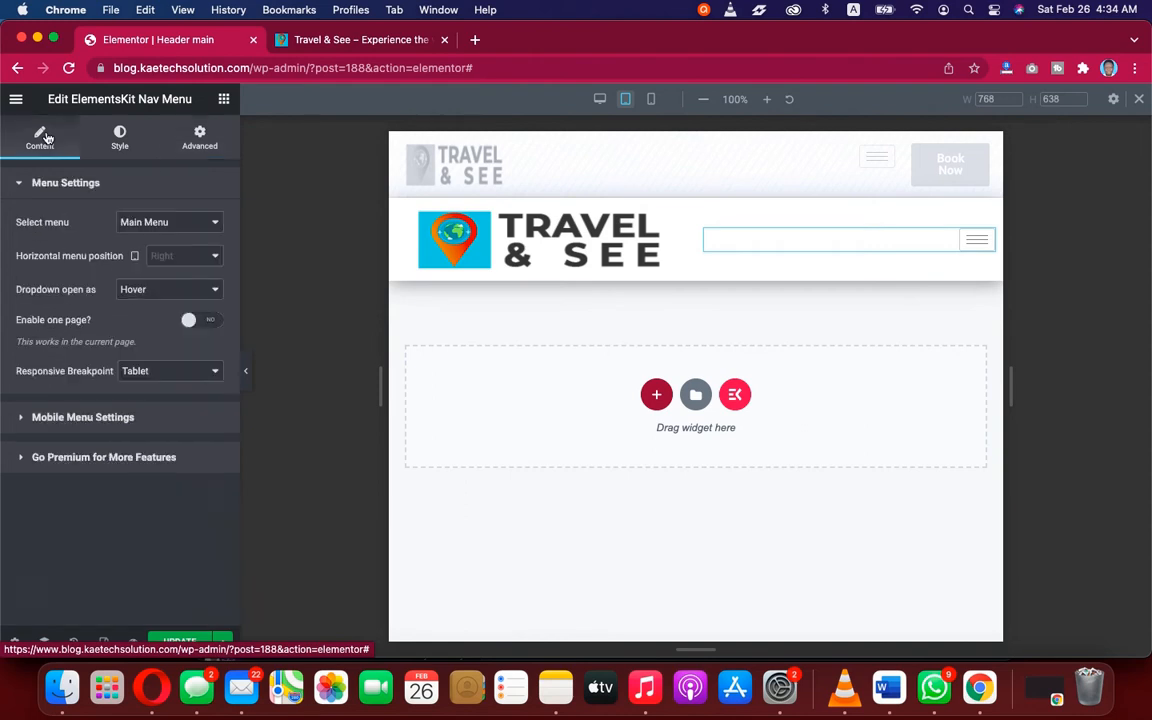
pyautogui.click(107, 419)
pyautogui.moveTo(128, 282)
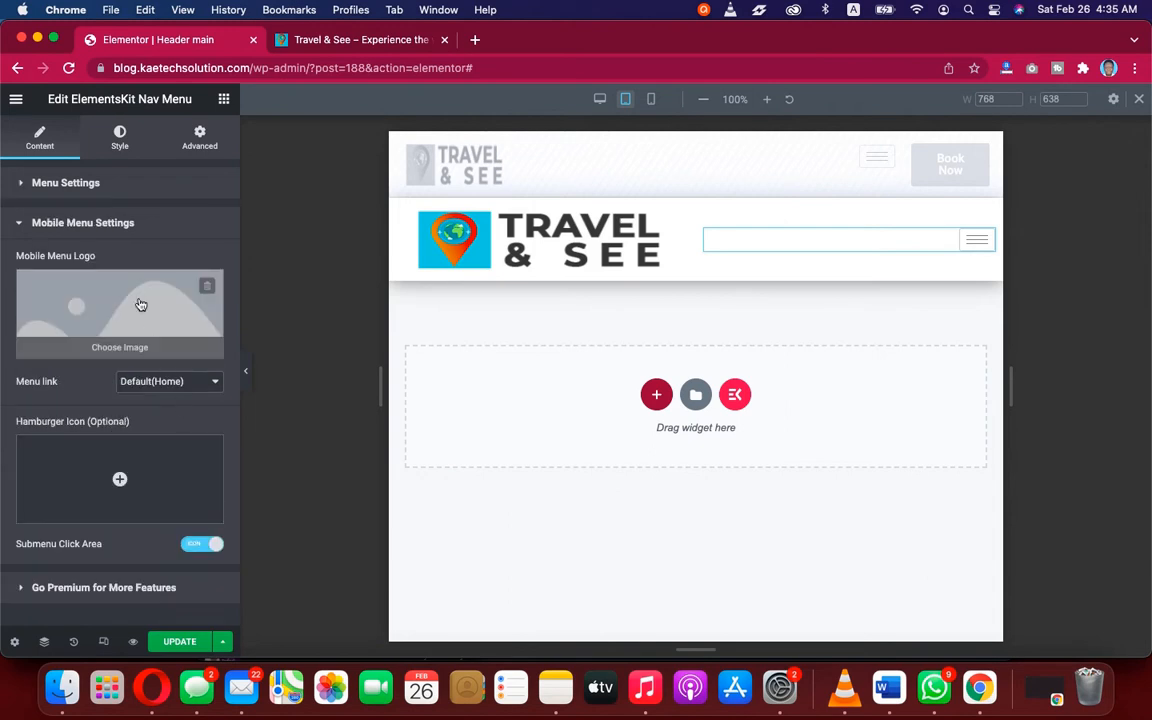
pyautogui.click(108, 298)
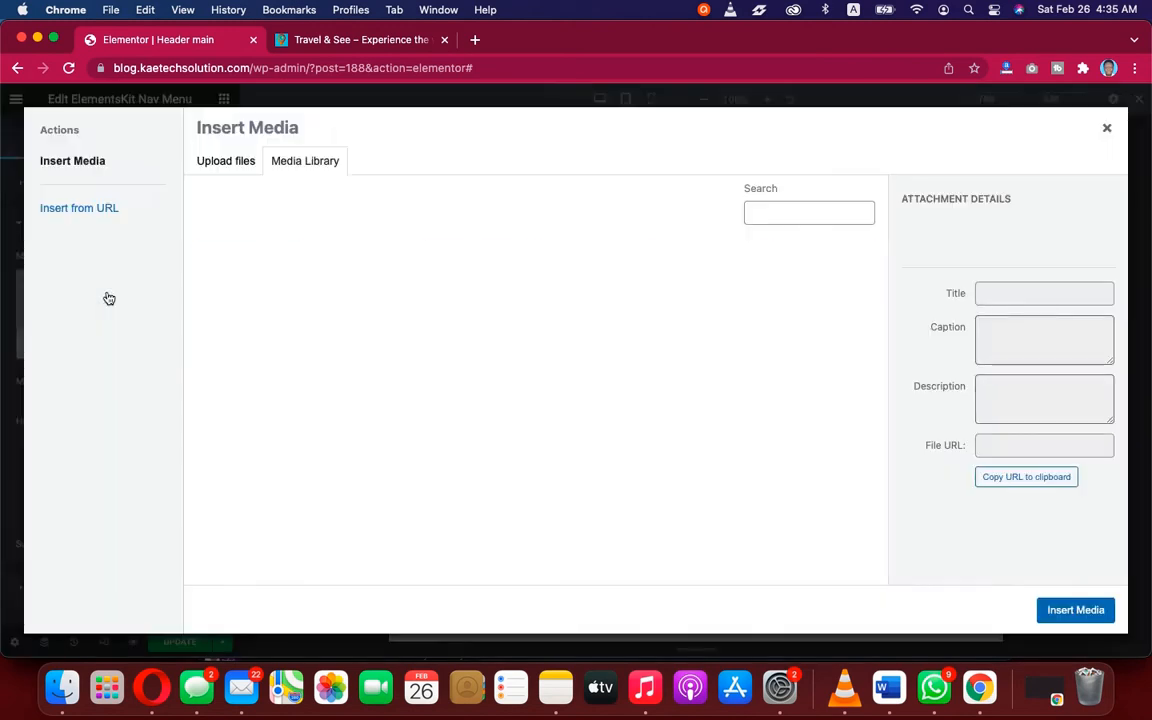
pyautogui.click(357, 285)
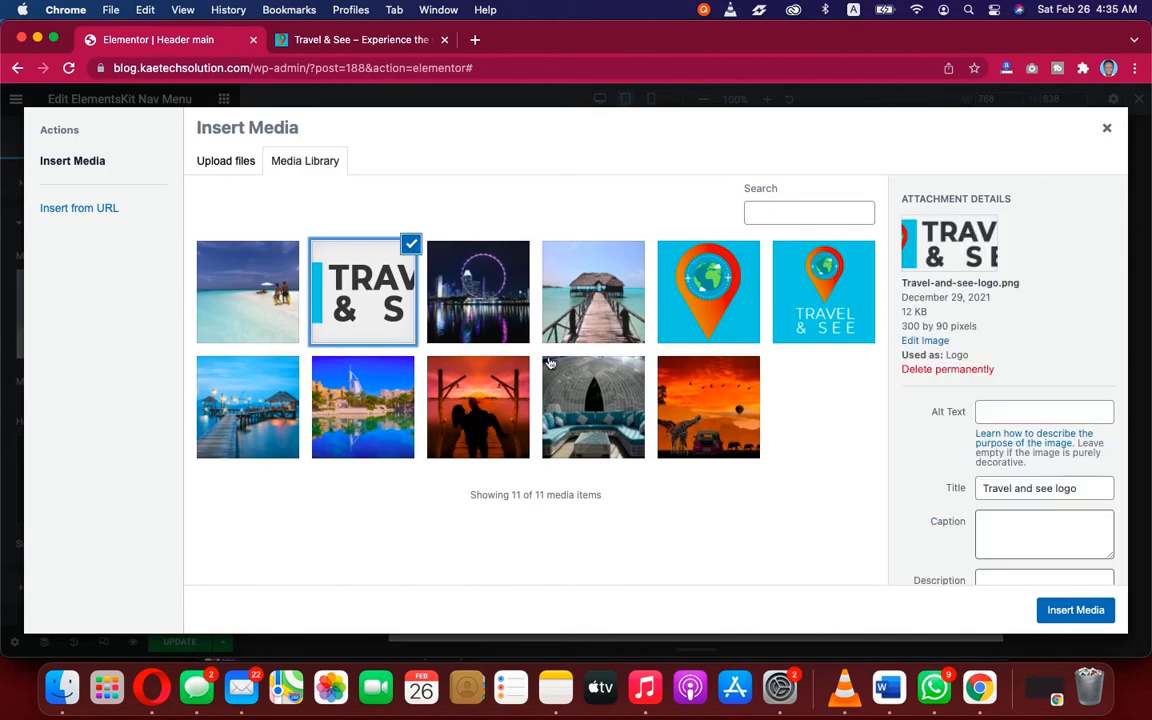
pyautogui.click(1085, 609)
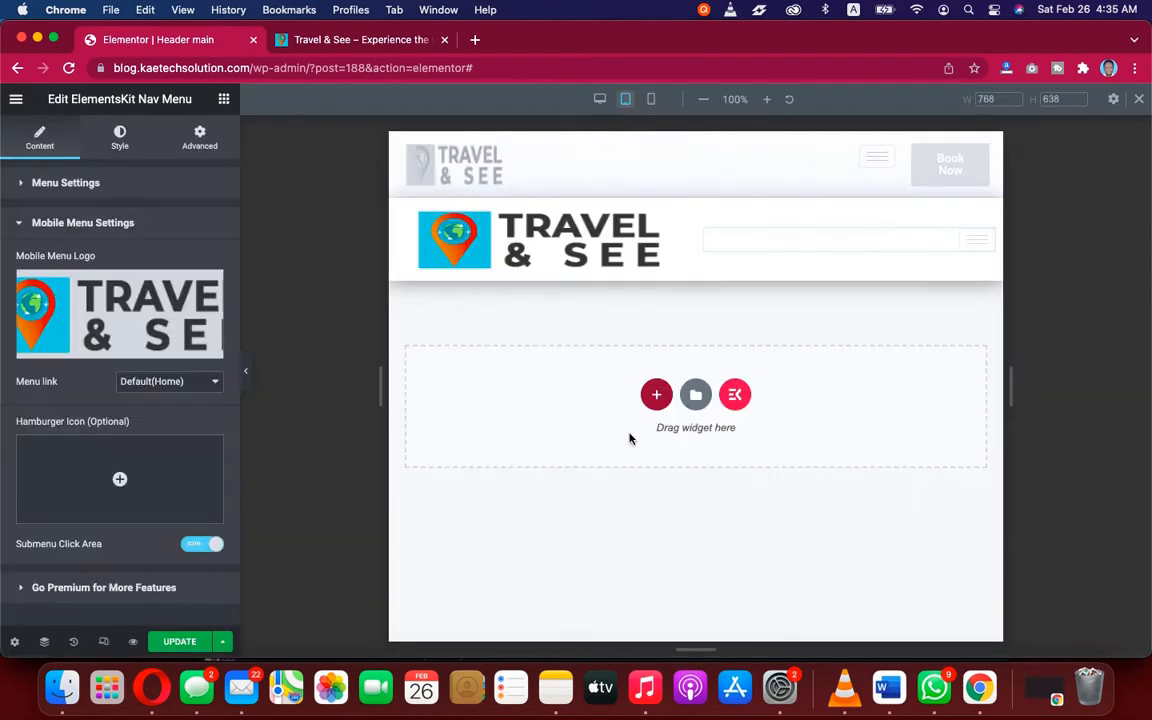
pyautogui.click(975, 237)
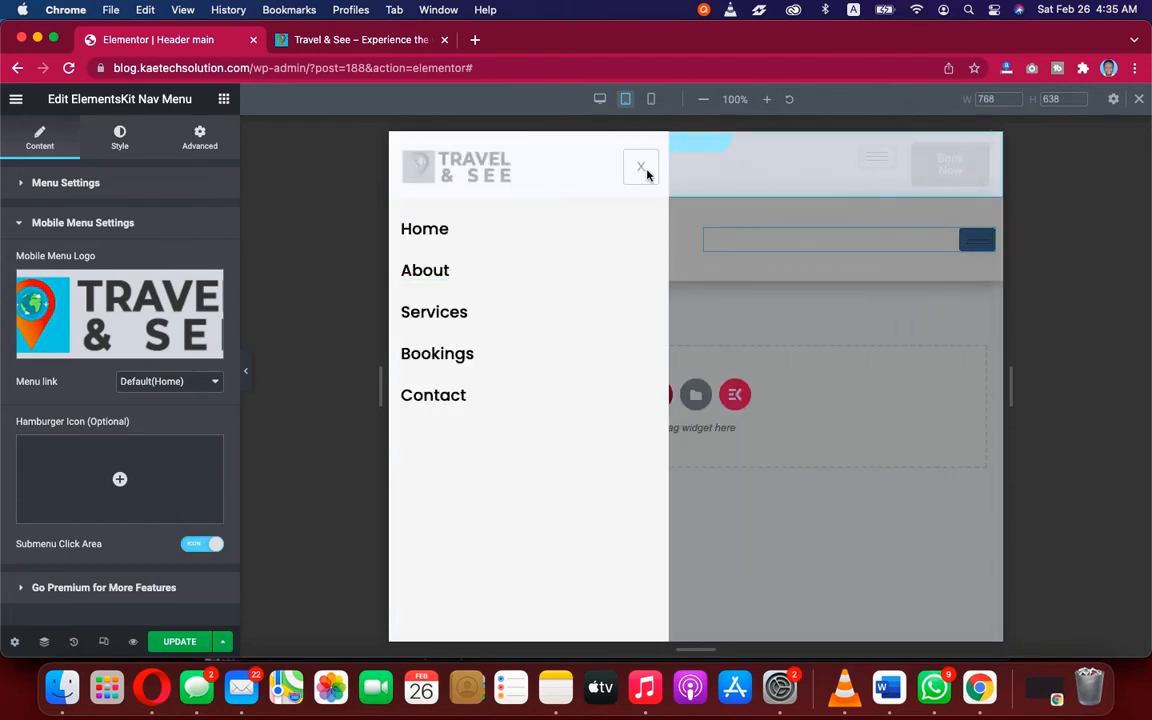
pyautogui.click(782, 332)
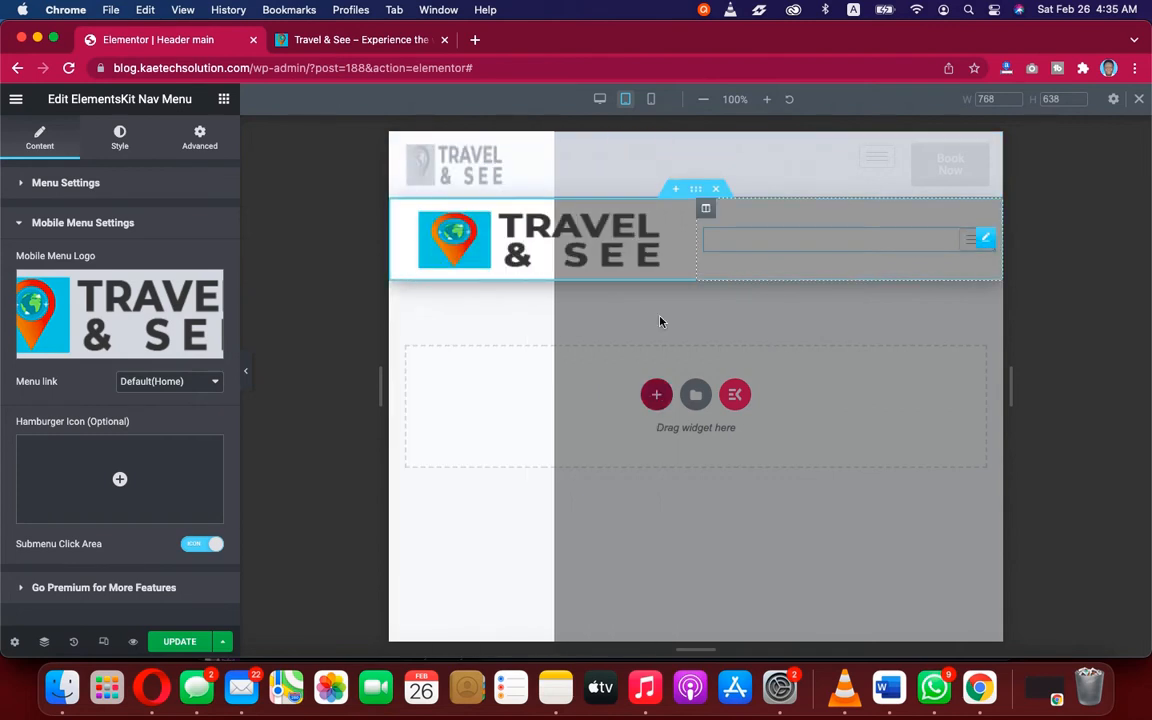
# Step: Search the icon library for "burger" and insert the uneven three-line icon as the nav menu's hamburger icon
pyautogui.moveTo(118, 316)
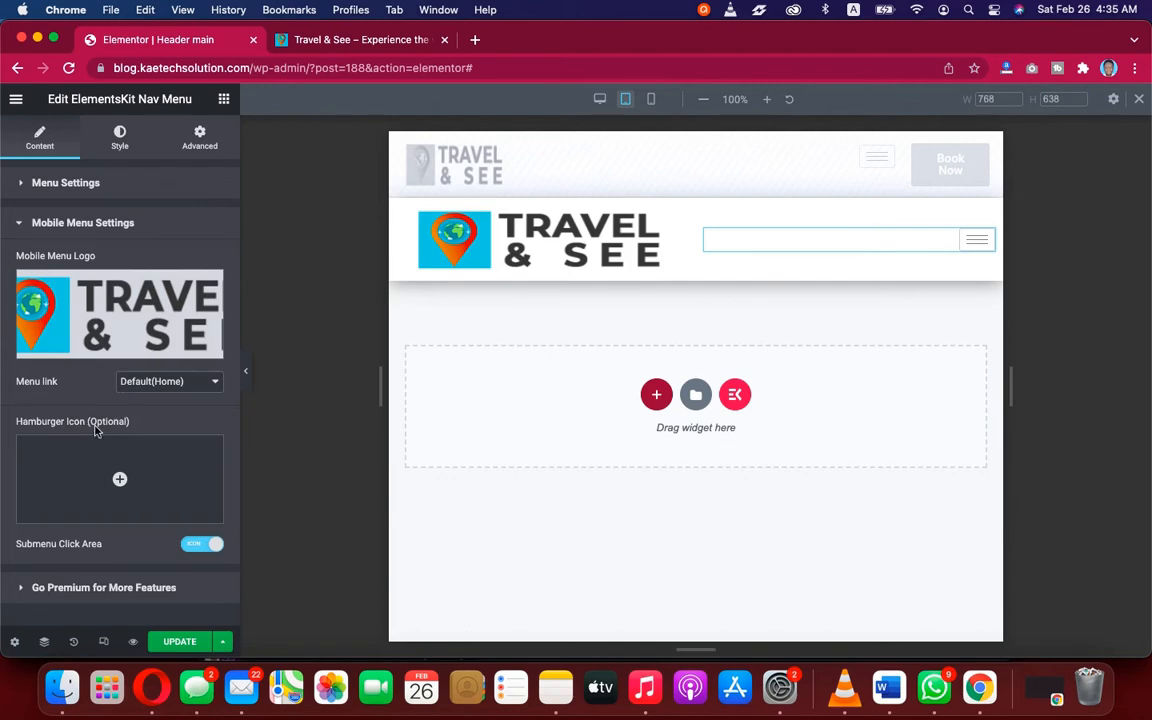
pyautogui.moveTo(90, 481)
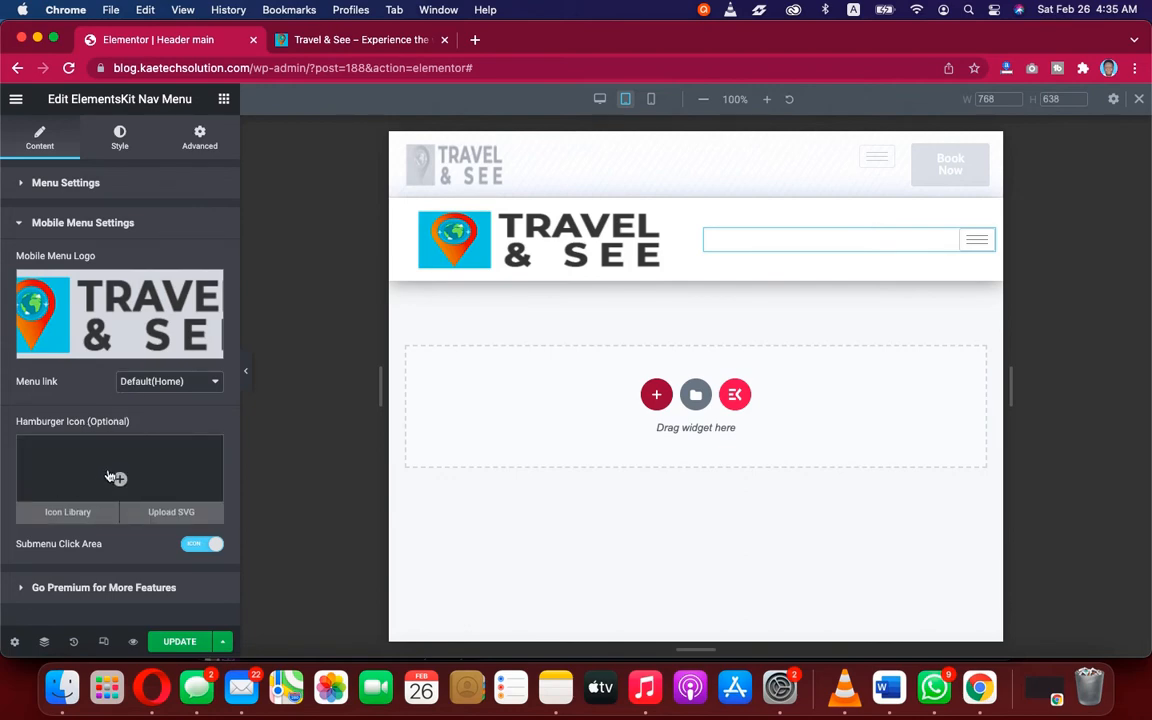
pyautogui.click(112, 477)
pyautogui.click(614, 166)
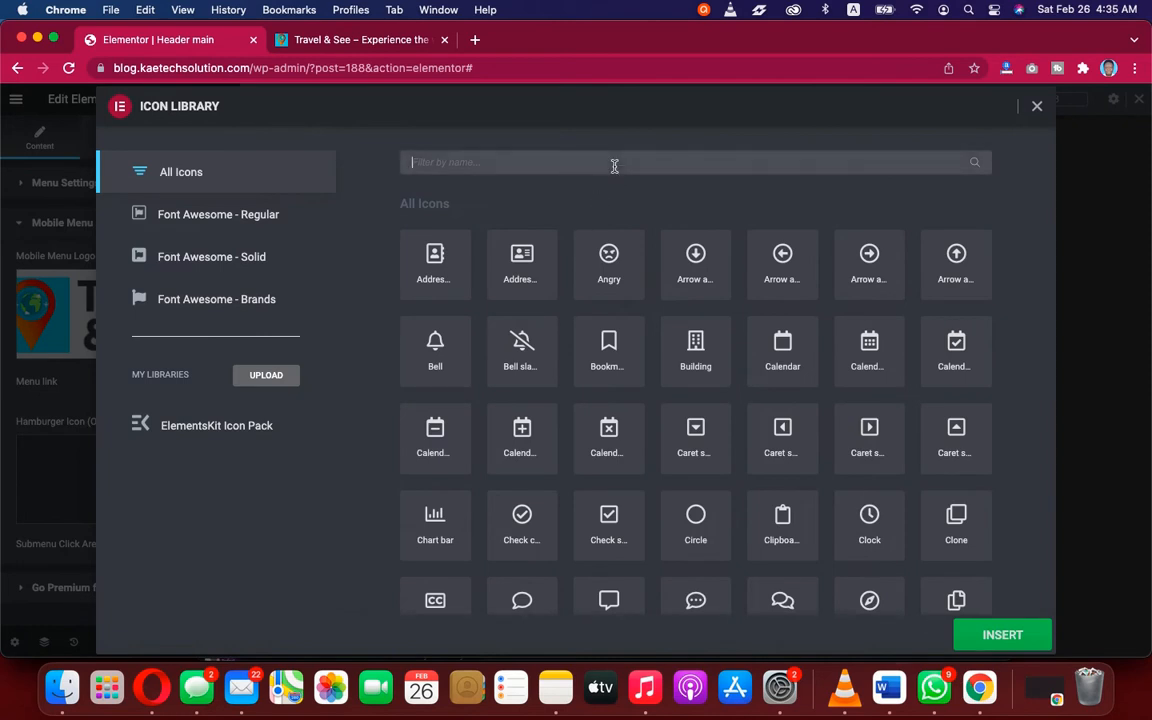
pyautogui.write('burger')
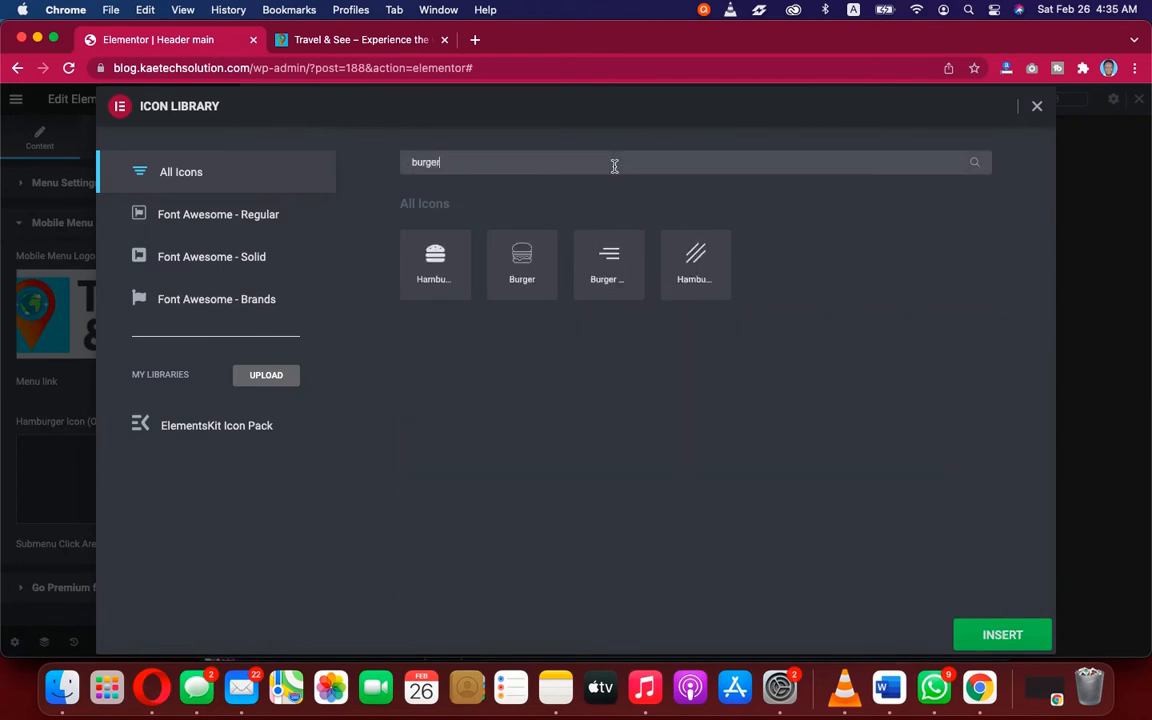
pyautogui.click(610, 250)
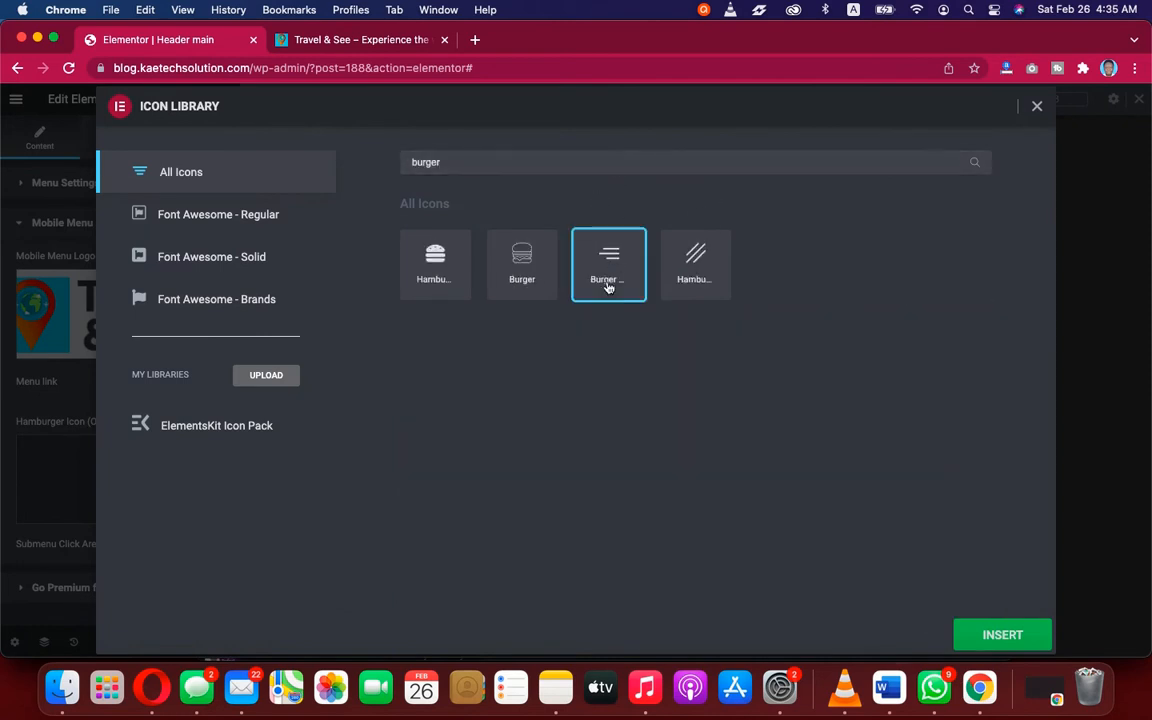
pyautogui.click(1008, 634)
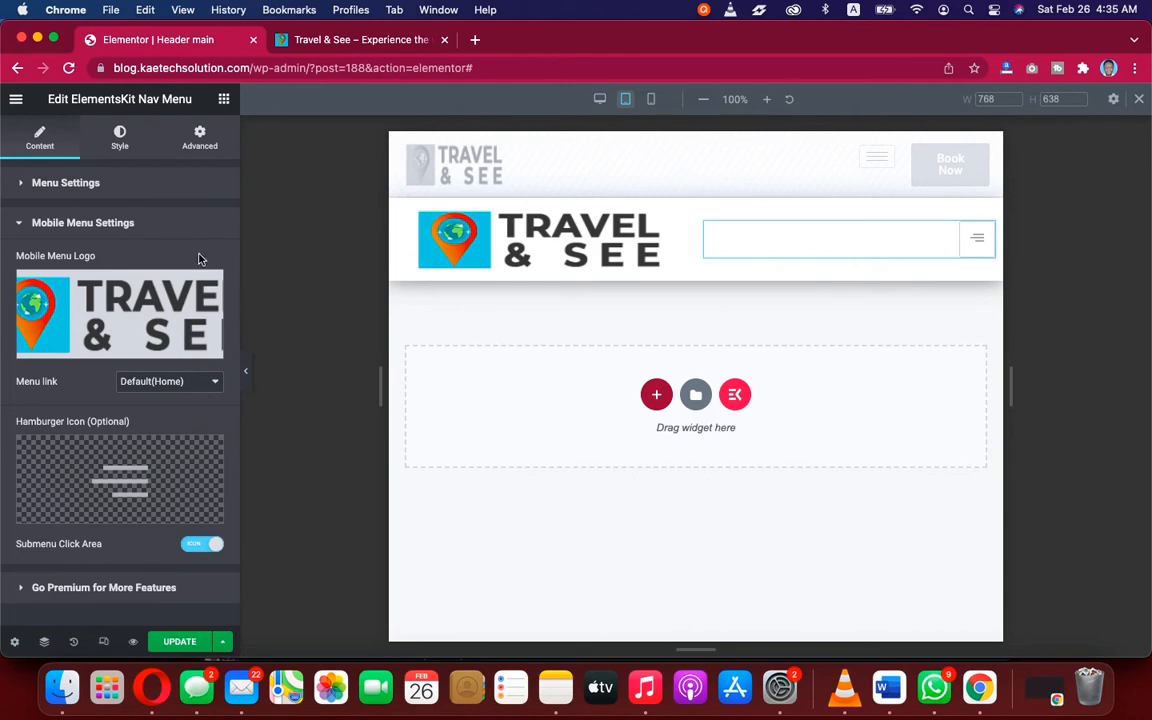
# Step: Widen the nav menu's hamburger toggle to 51 for tablet in its hamburger style settings
pyautogui.click(120, 135)
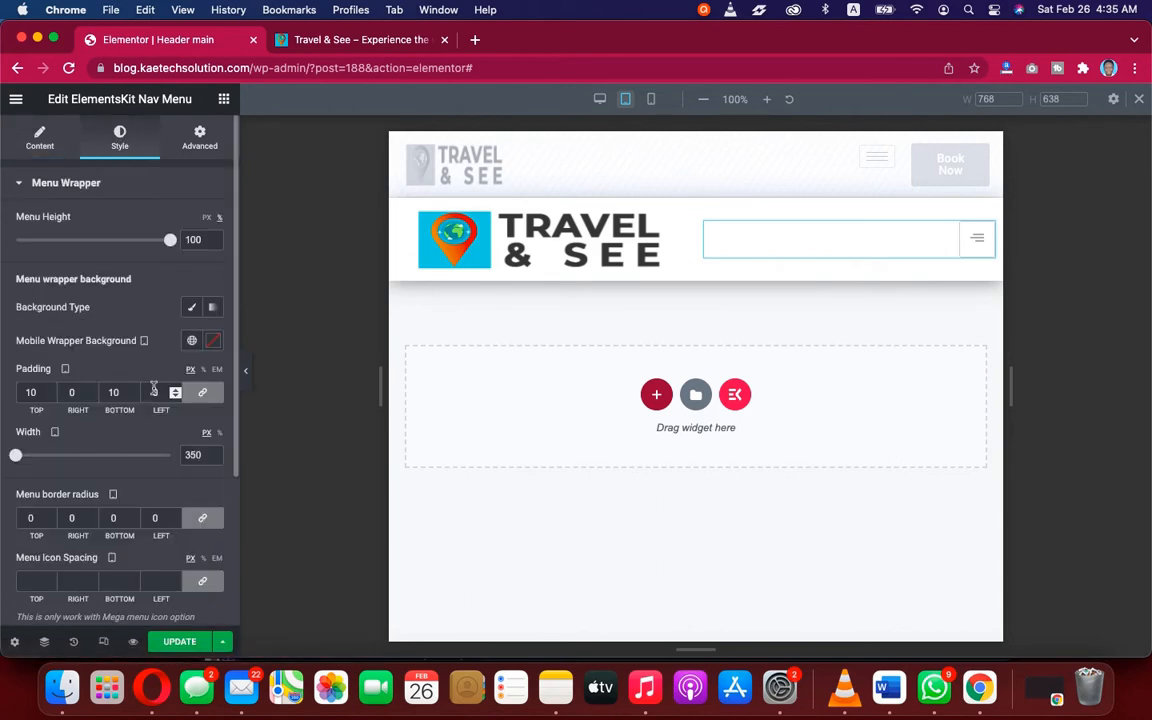
pyautogui.scroll(-2, 150, 390)
pyautogui.scroll(1, 155, 392)
pyautogui.scroll(-4, 155, 392)
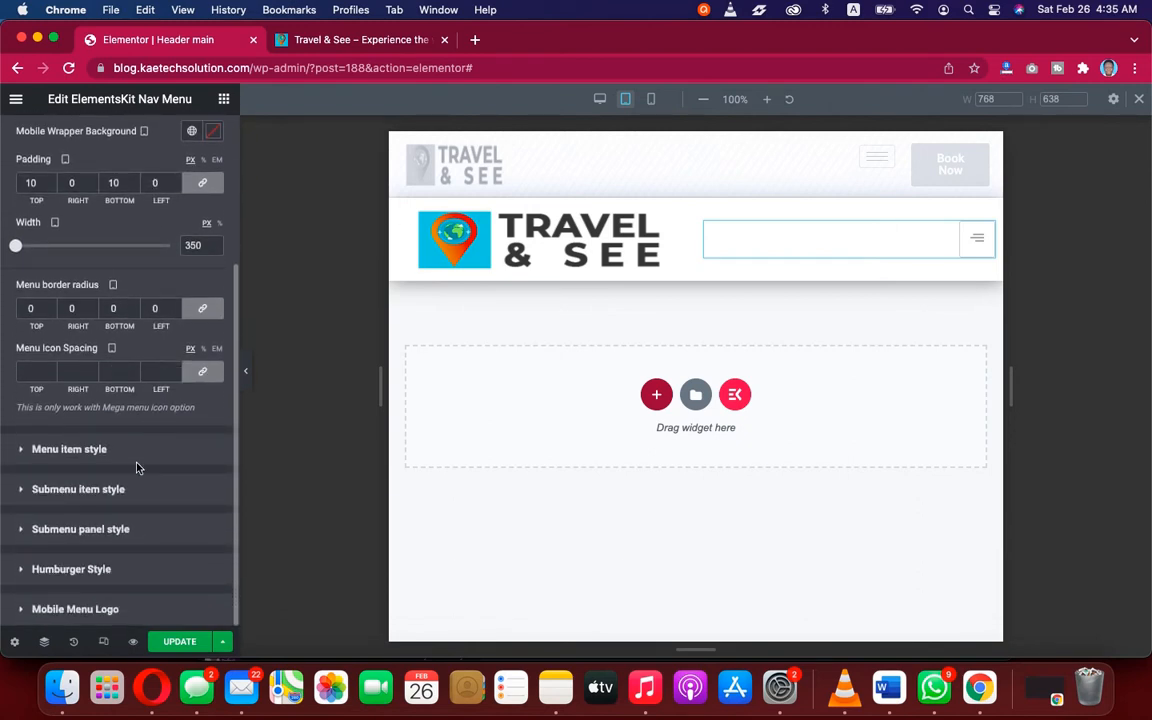
pyautogui.scroll(2, 129, 507)
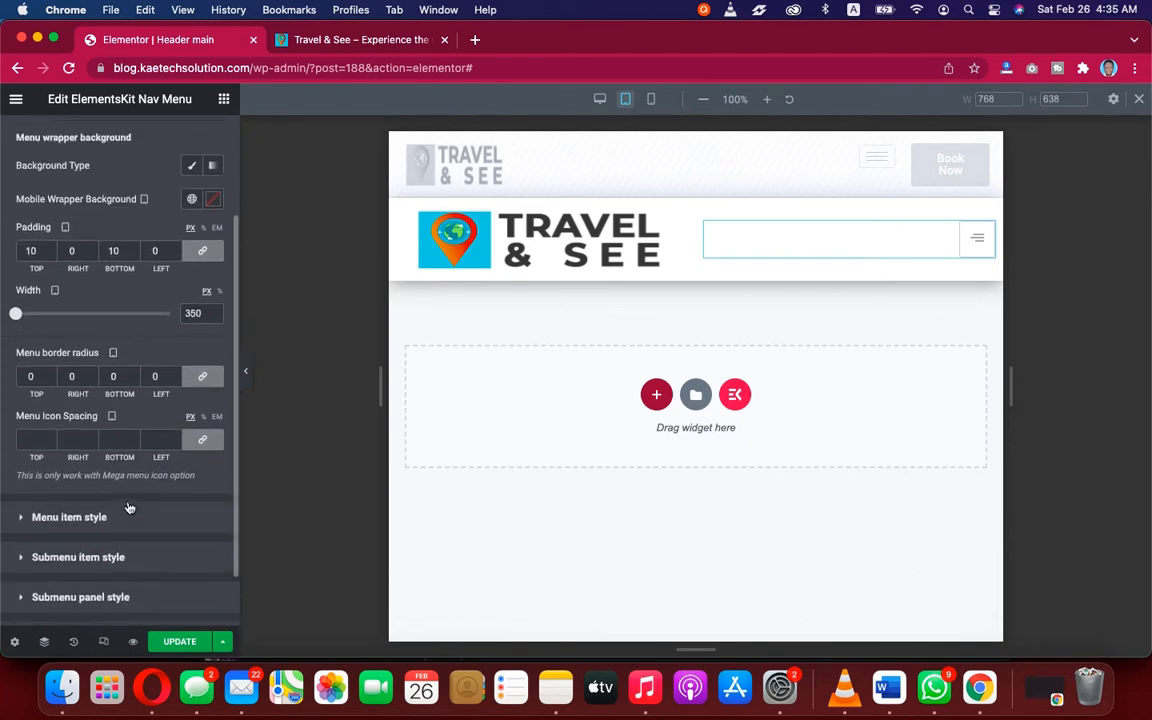
pyautogui.scroll(2, 129, 507)
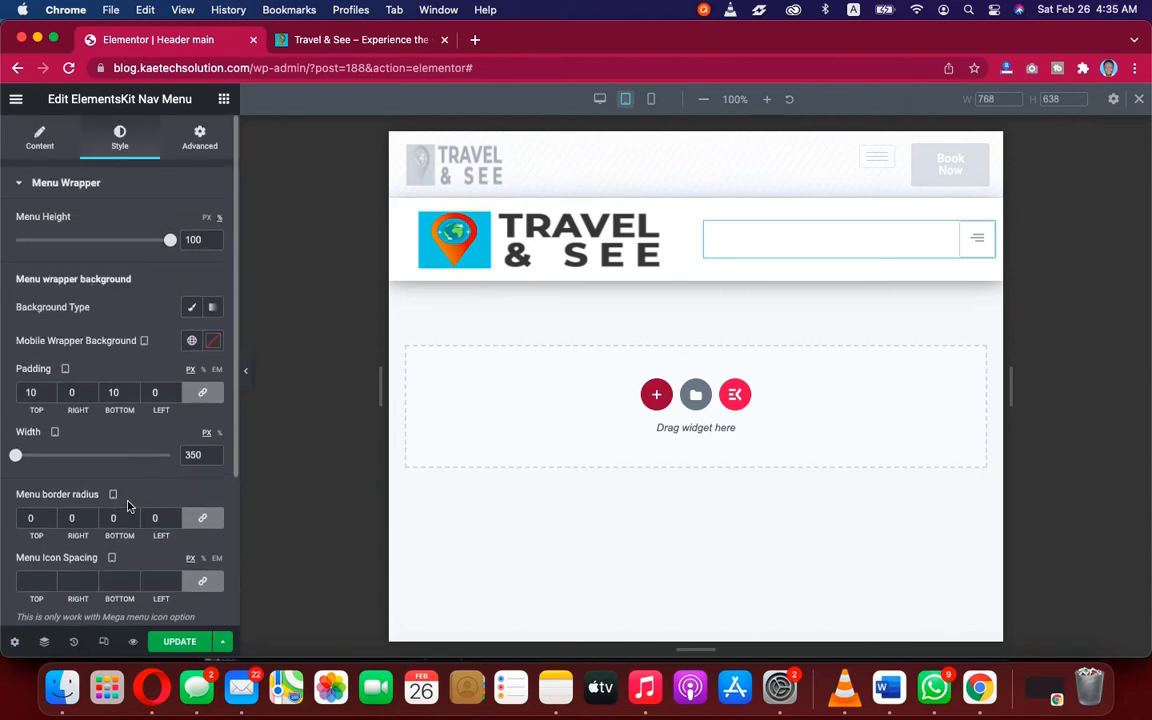
pyautogui.scroll(-4, 128, 507)
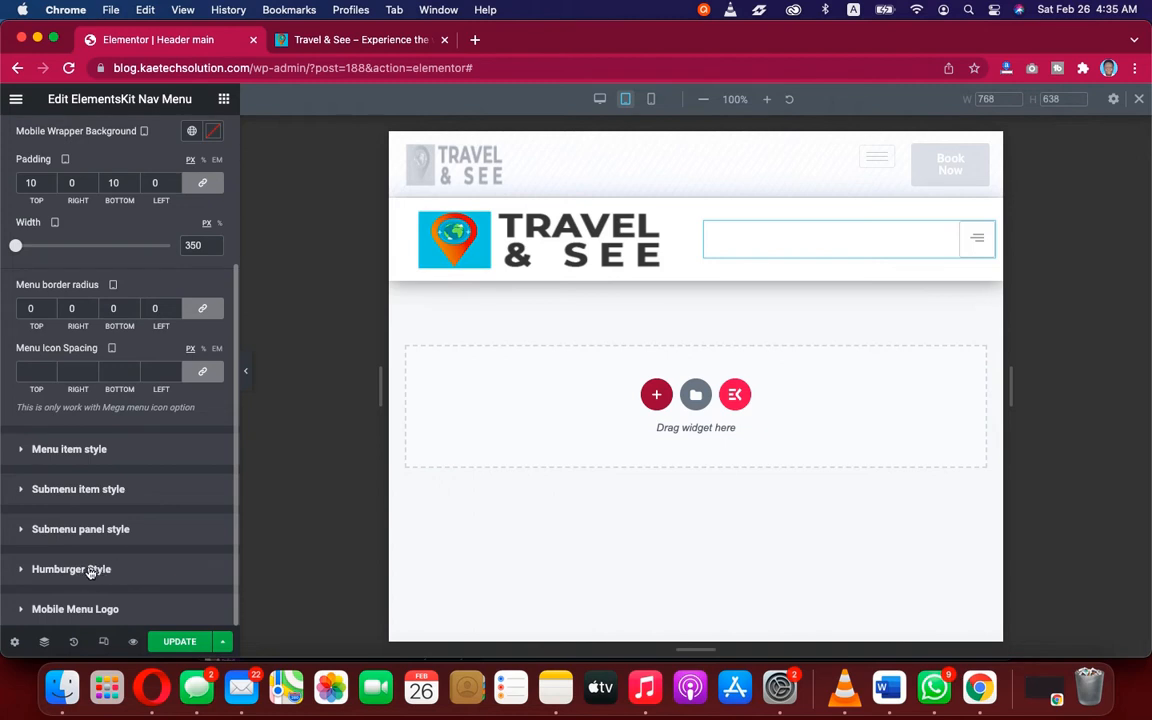
pyautogui.click(87, 569)
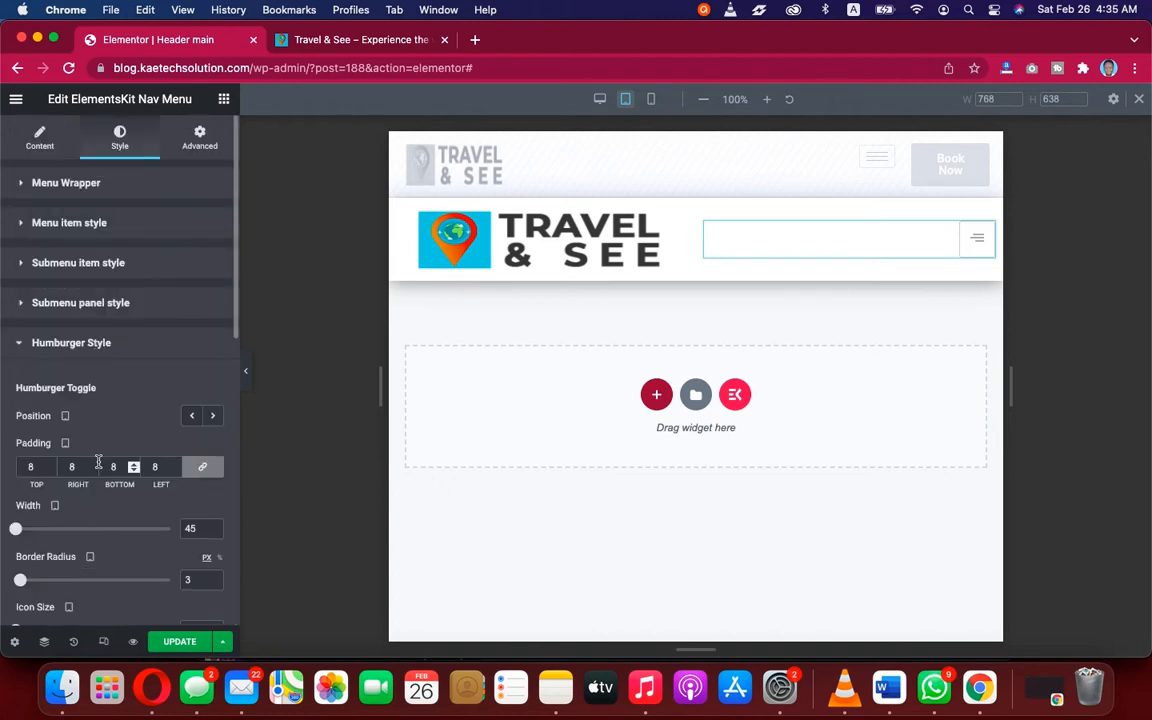
pyautogui.scroll(-4, 98, 467)
pyautogui.scroll(-1, 98, 467)
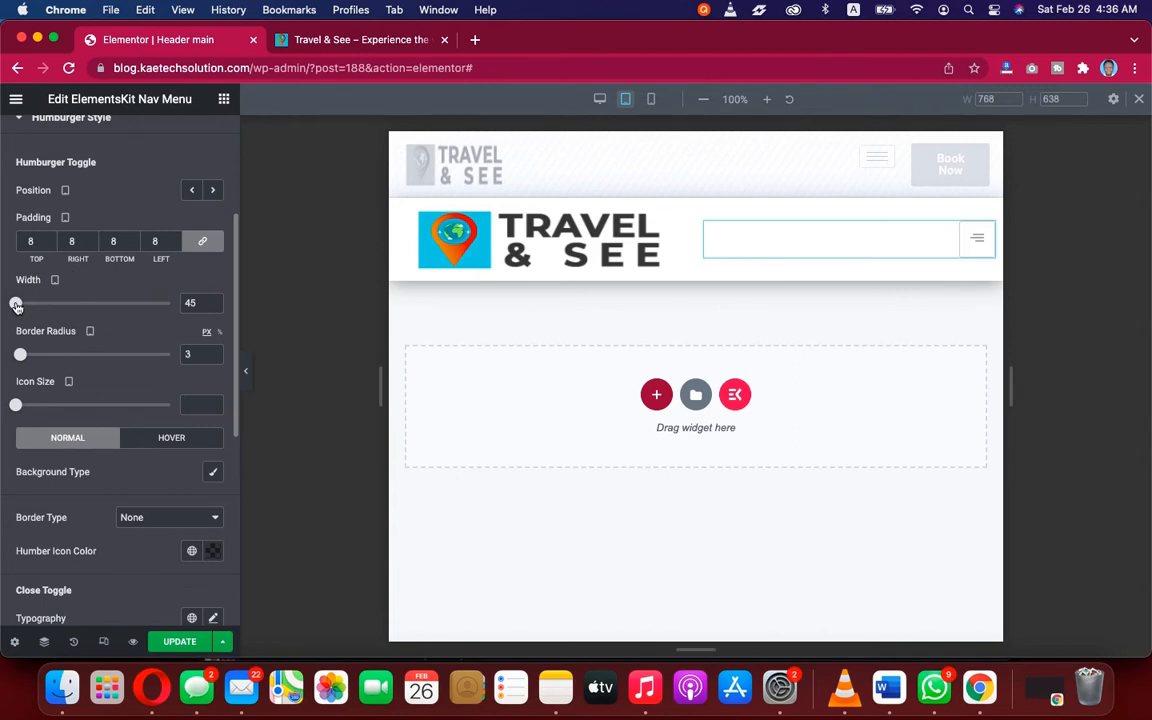
pyautogui.moveTo(16, 305); pyautogui.dragTo(33, 306)
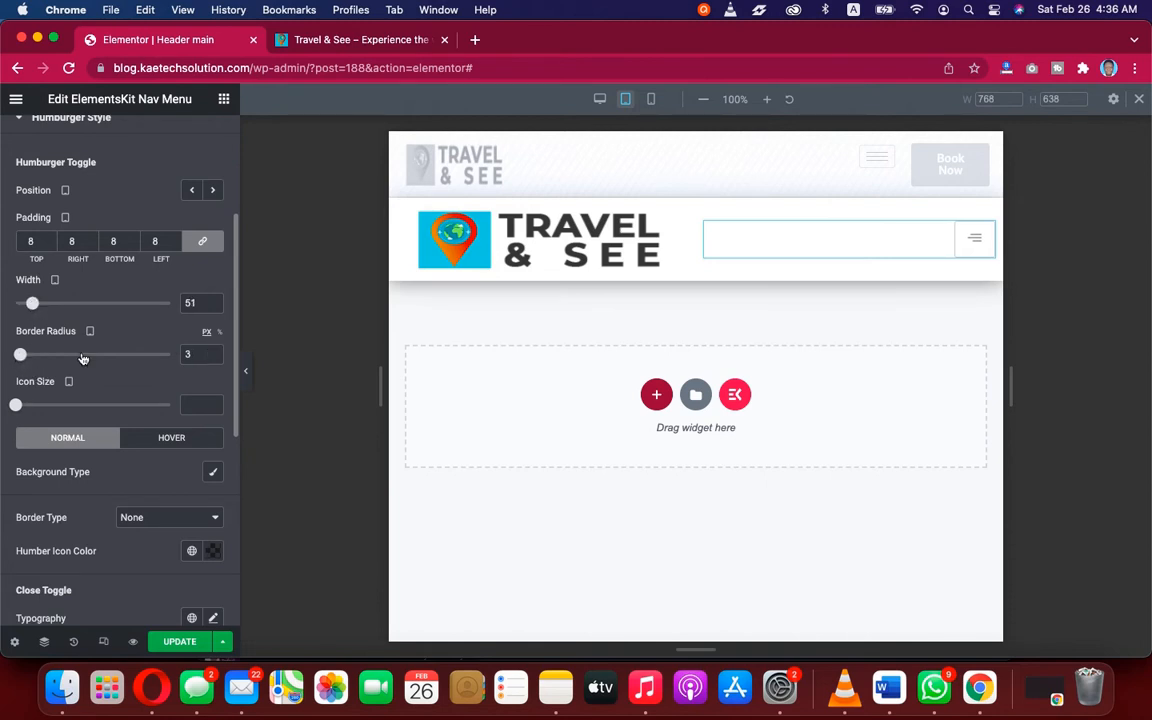
# Step: Set the hamburger toggle's tablet icon size to 40
pyautogui.click(213, 358)
pyautogui.scroll(-1, 15, 416)
pyautogui.moveTo(15, 401); pyautogui.dragTo(59, 400)
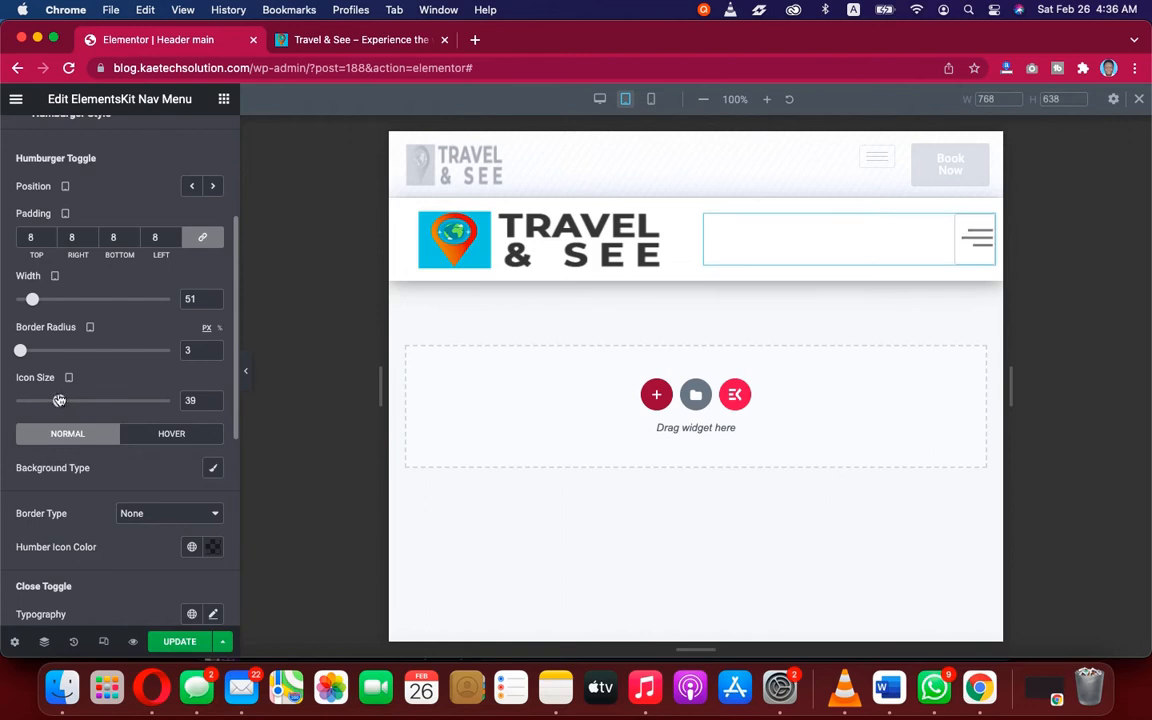
pyautogui.click(214, 398)
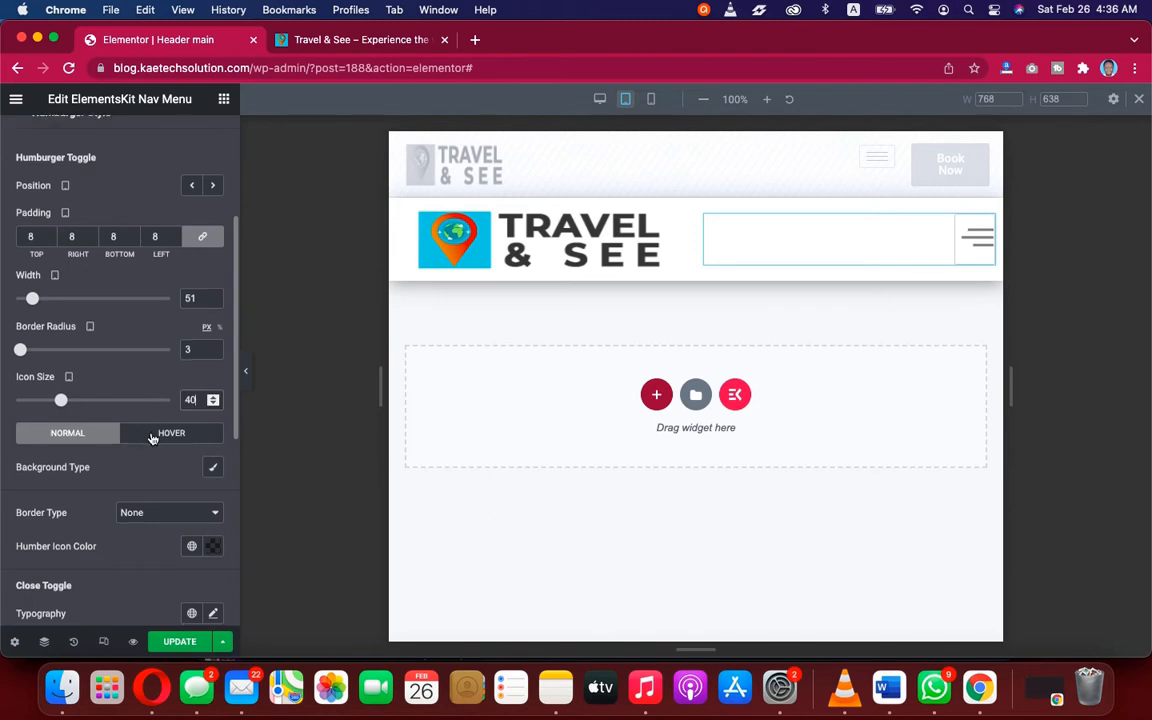
# Step: Give the hamburger toggle's normal state a classic background with the fully transparent colour #02010100
pyautogui.scroll(-3, 152, 437)
pyautogui.scroll(-1, 60, 400)
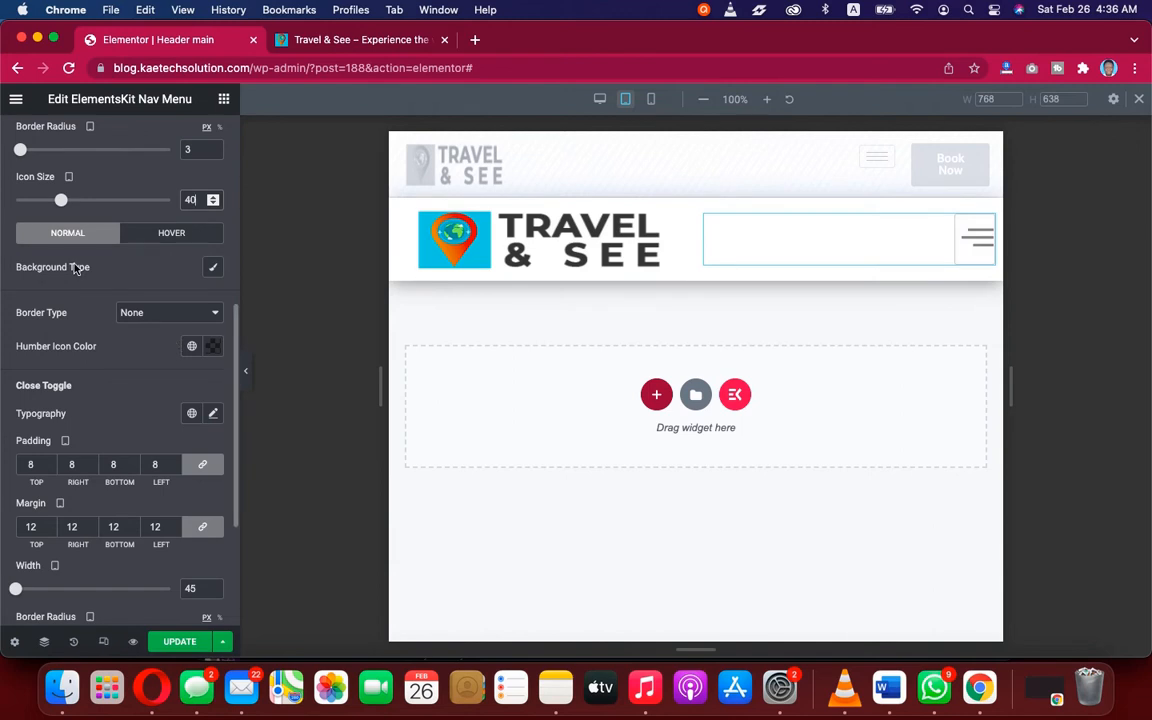
pyautogui.click(212, 268)
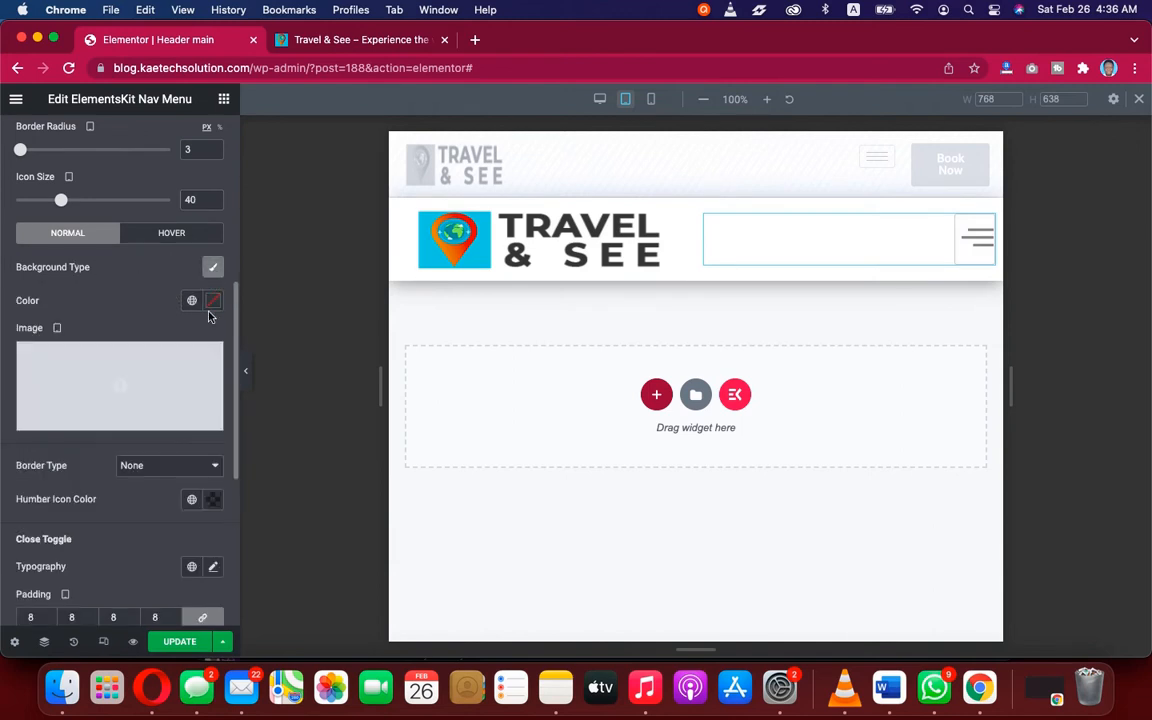
pyautogui.click(212, 304)
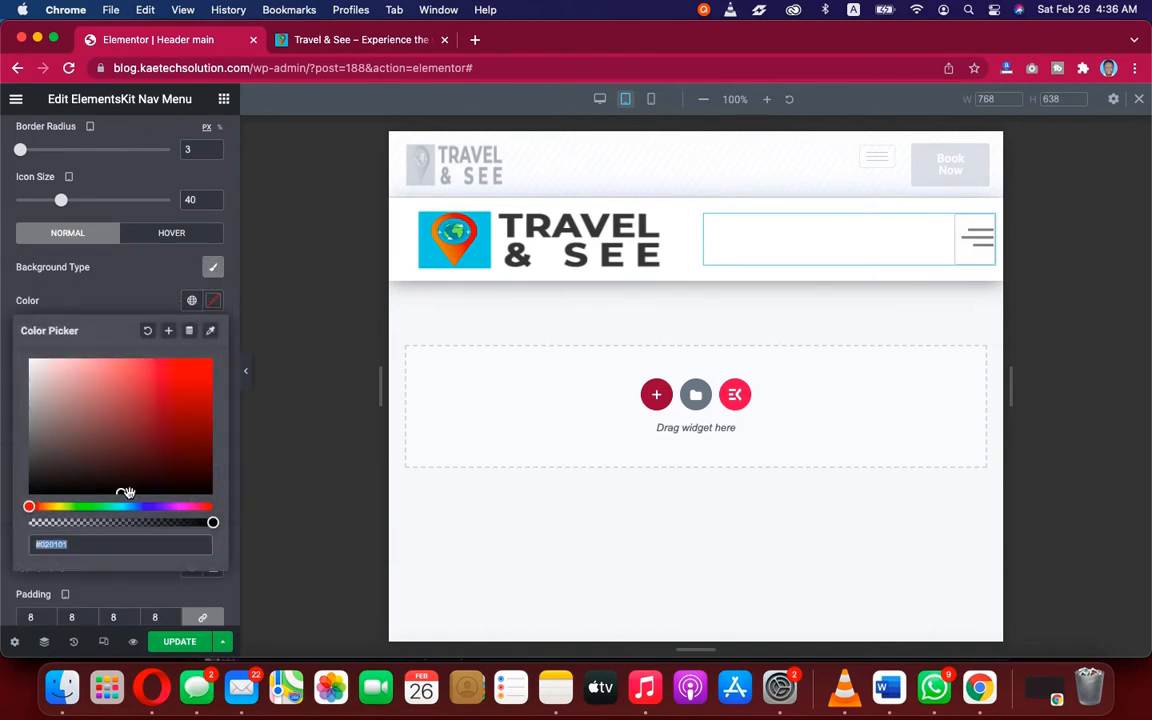
pyautogui.click(213, 522)
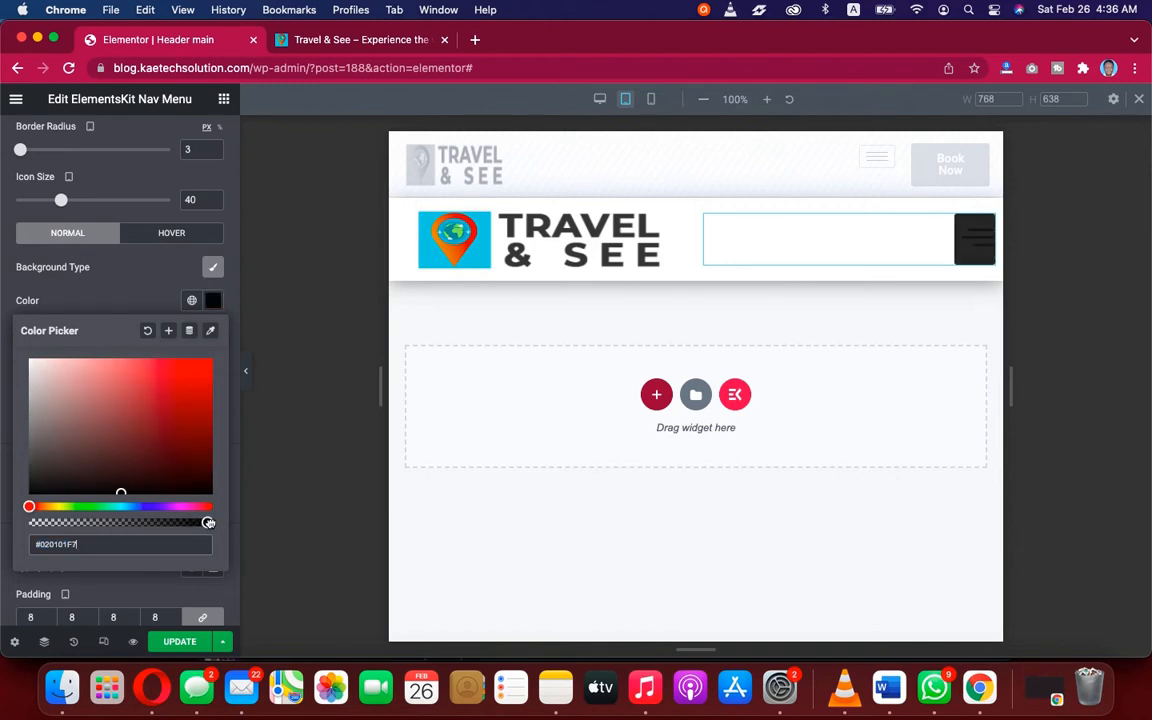
pyautogui.moveTo(205, 522); pyautogui.dragTo(2, 512)
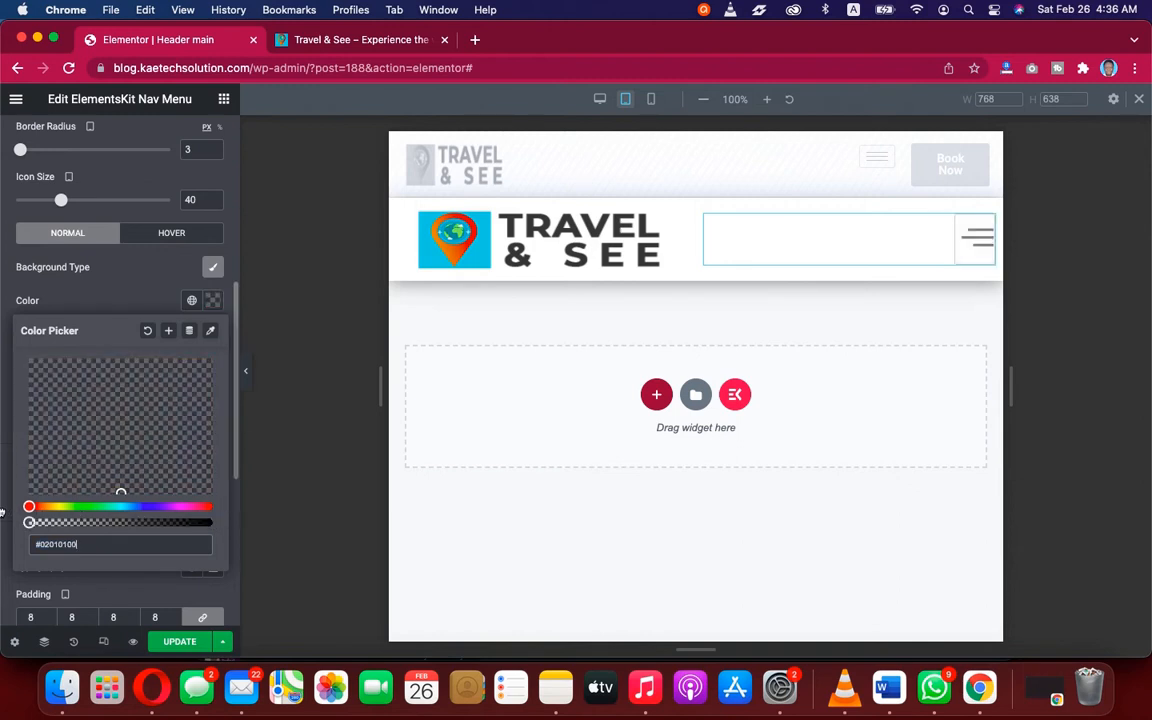
pyautogui.click(124, 278)
# Step: Give the hamburger toggle's hover state a classic background in a bright blue colour
pyautogui.click(163, 234)
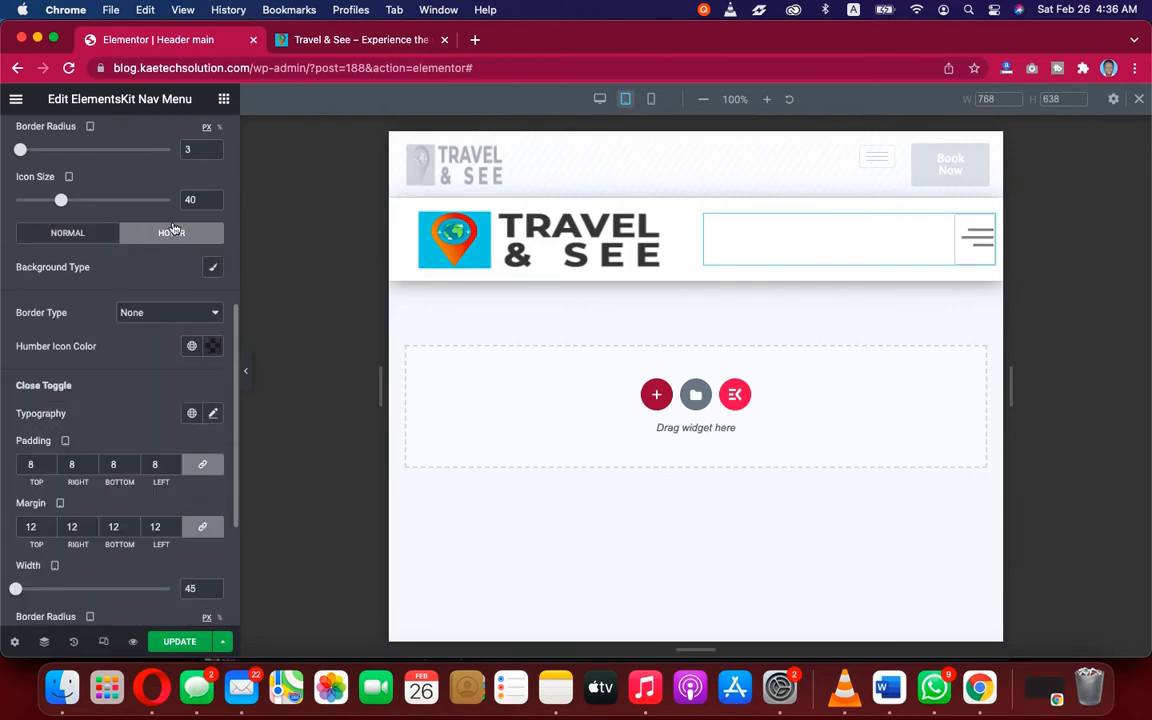
pyautogui.click(214, 268)
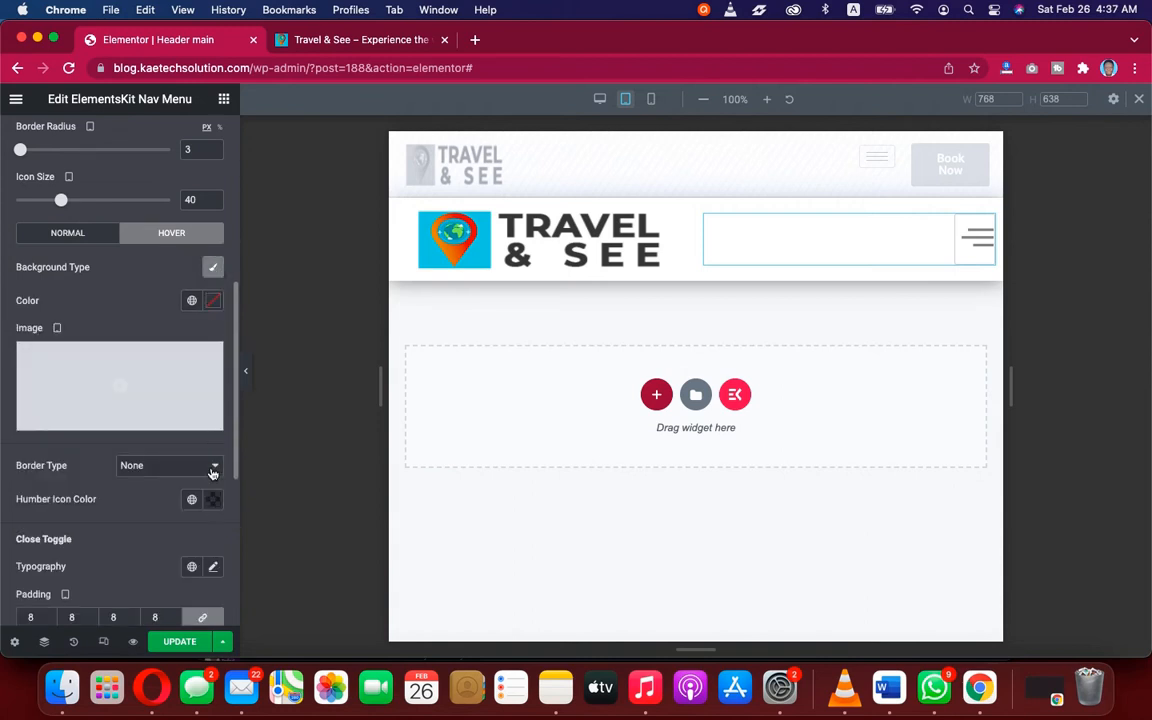
pyautogui.click(213, 302)
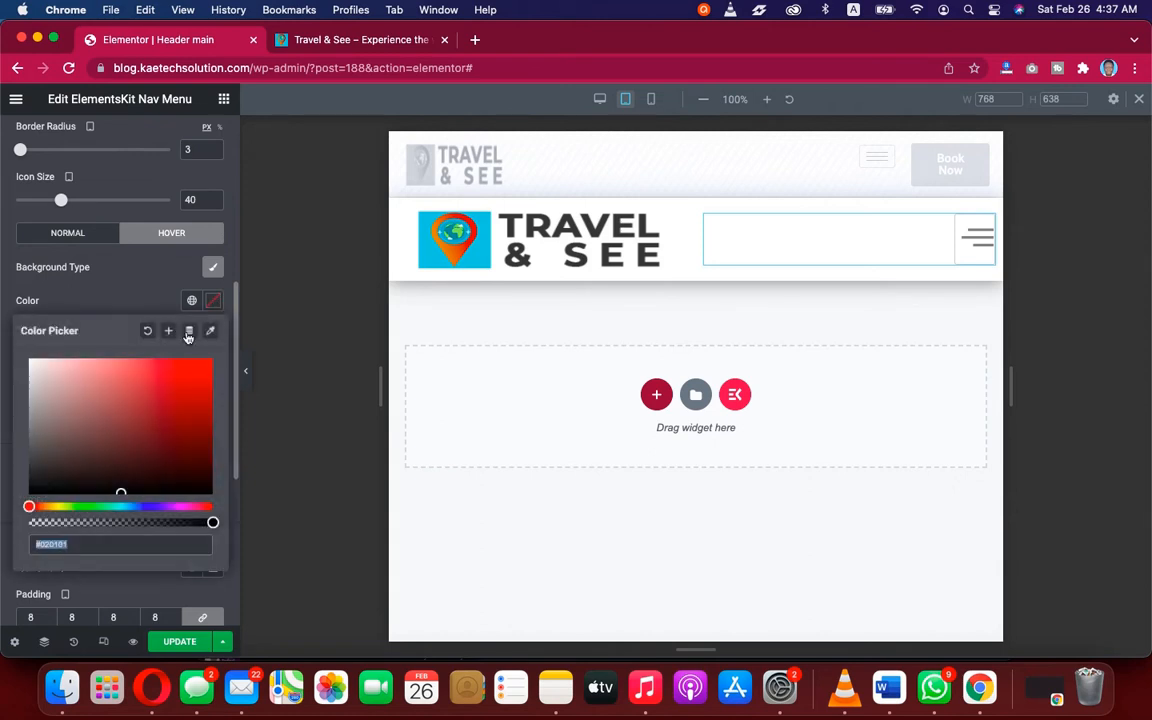
pyautogui.click(113, 507)
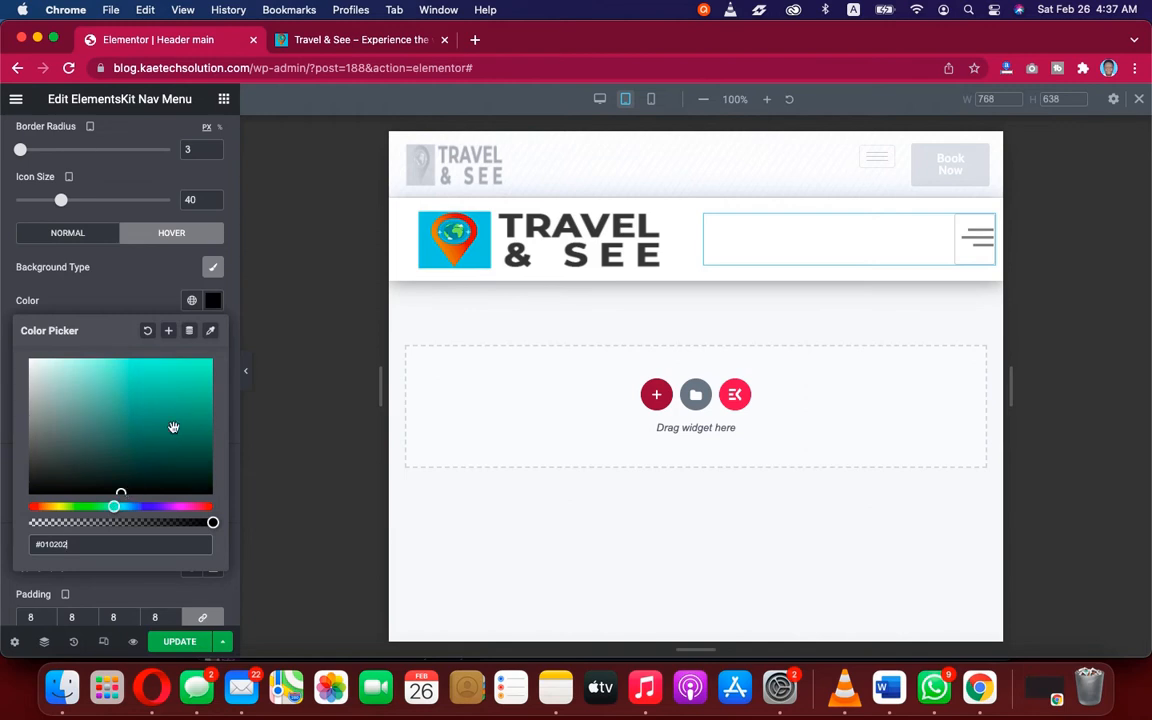
pyautogui.click(133, 507)
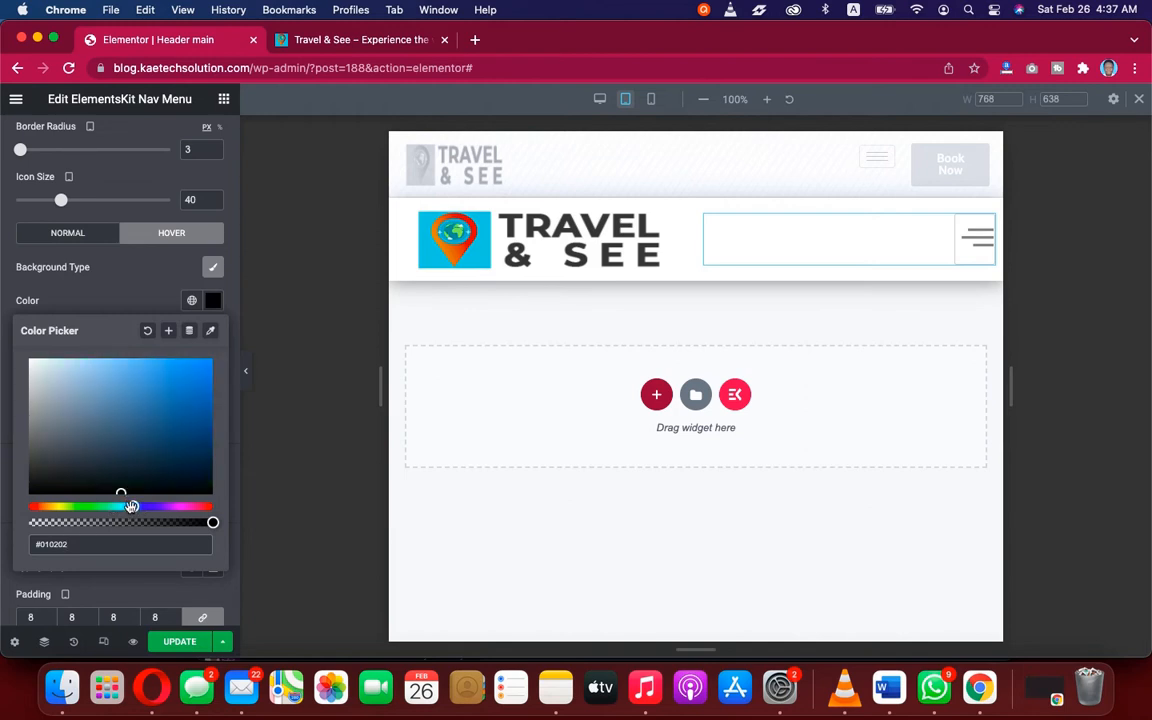
pyautogui.click(129, 507)
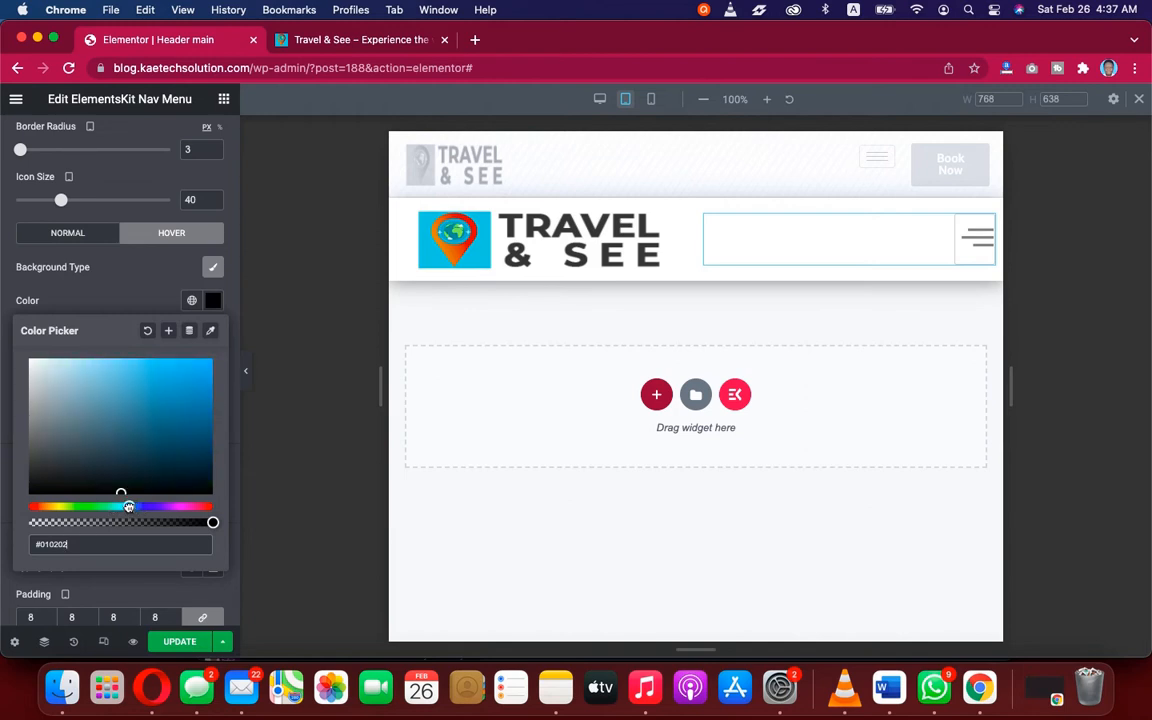
pyautogui.click(205, 377)
pyautogui.moveTo(207, 377); pyautogui.dragTo(213, 376)
pyautogui.click(119, 253)
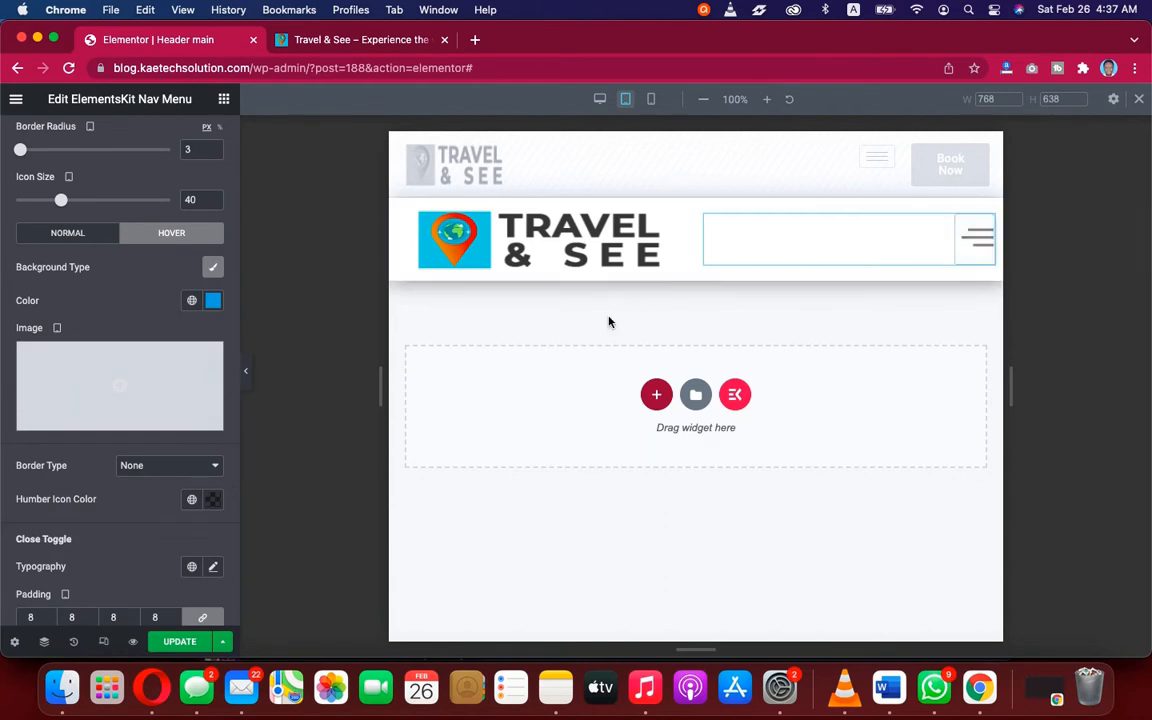
# Step: Set the hamburger toggle's hover background colour to #0093C8 and copy its hex code
pyautogui.click(213, 301)
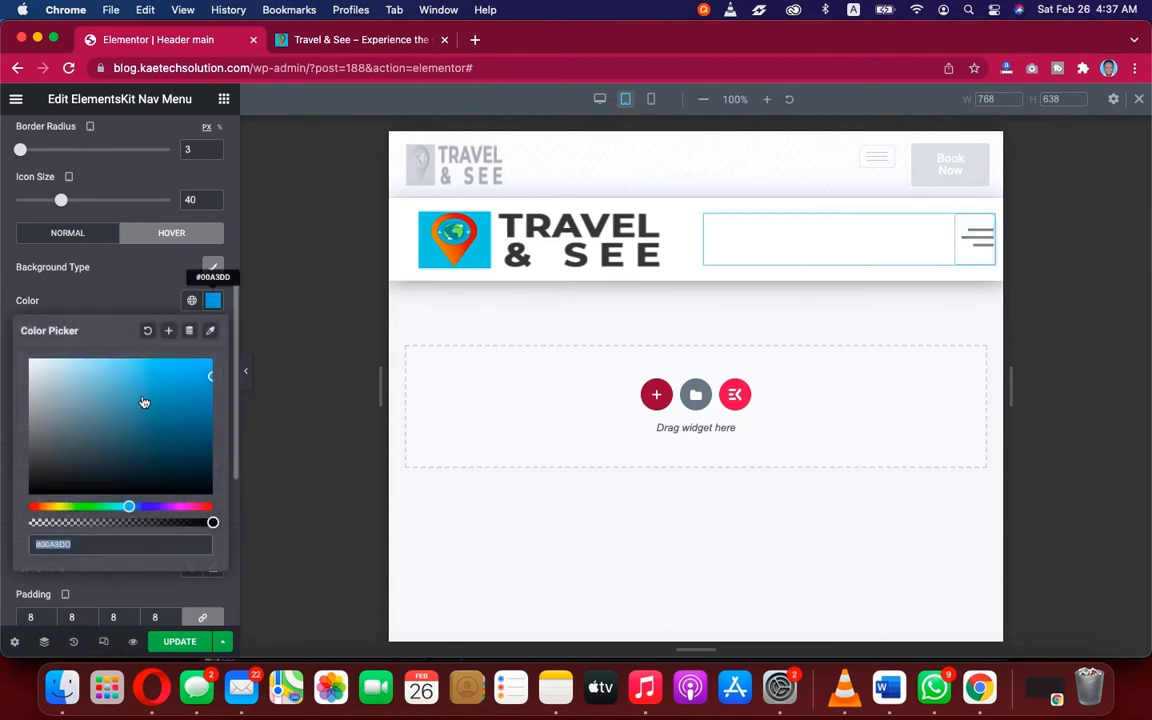
pyautogui.tripleClick(90, 546)
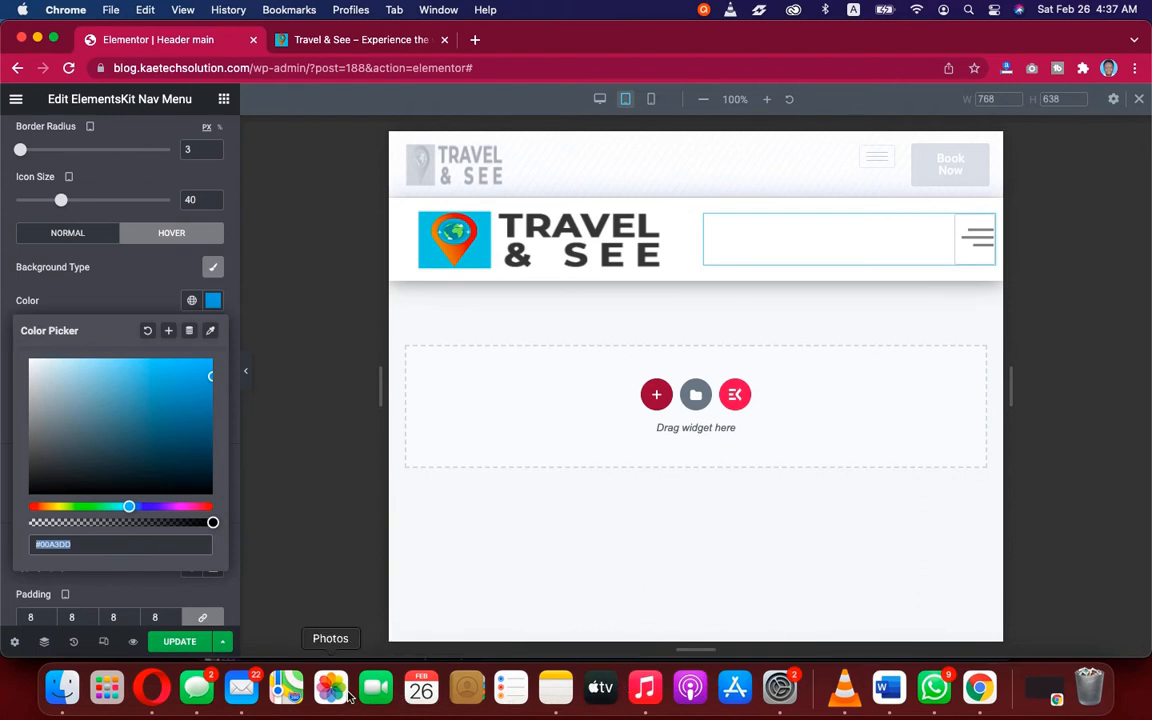
pyautogui.write('#0098CE')
pyautogui.click(213, 386)
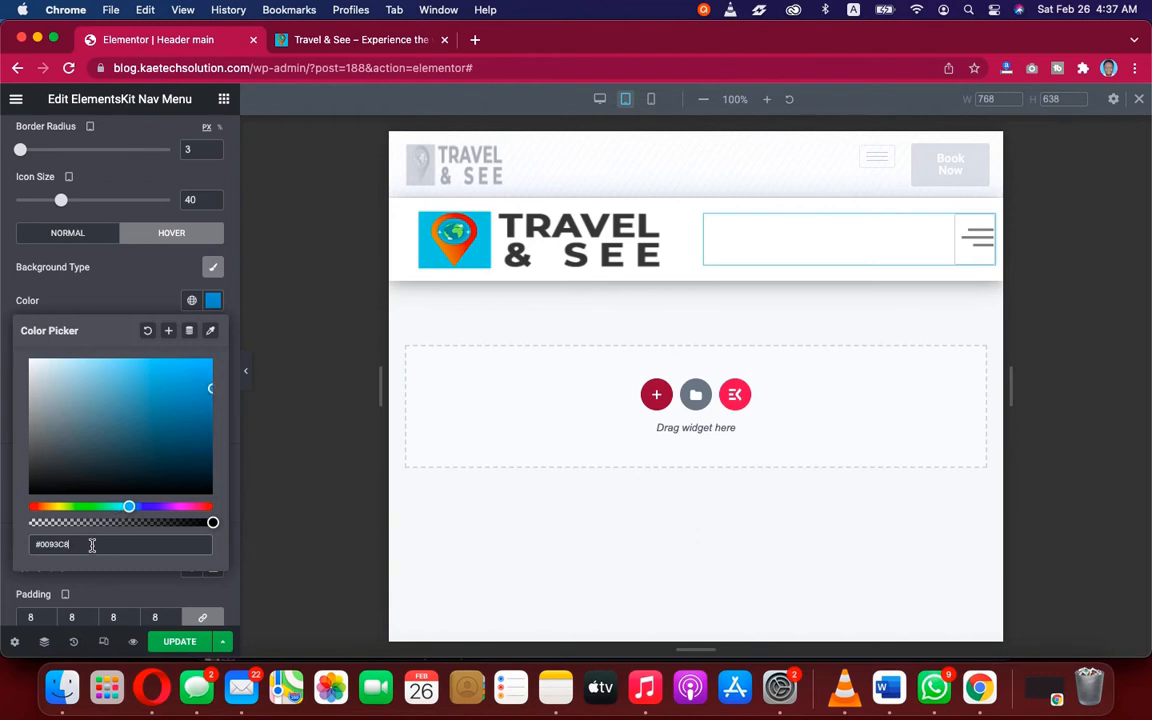
pyautogui.press('super+a')
pyautogui.press('super+c')
pyautogui.click(108, 301)
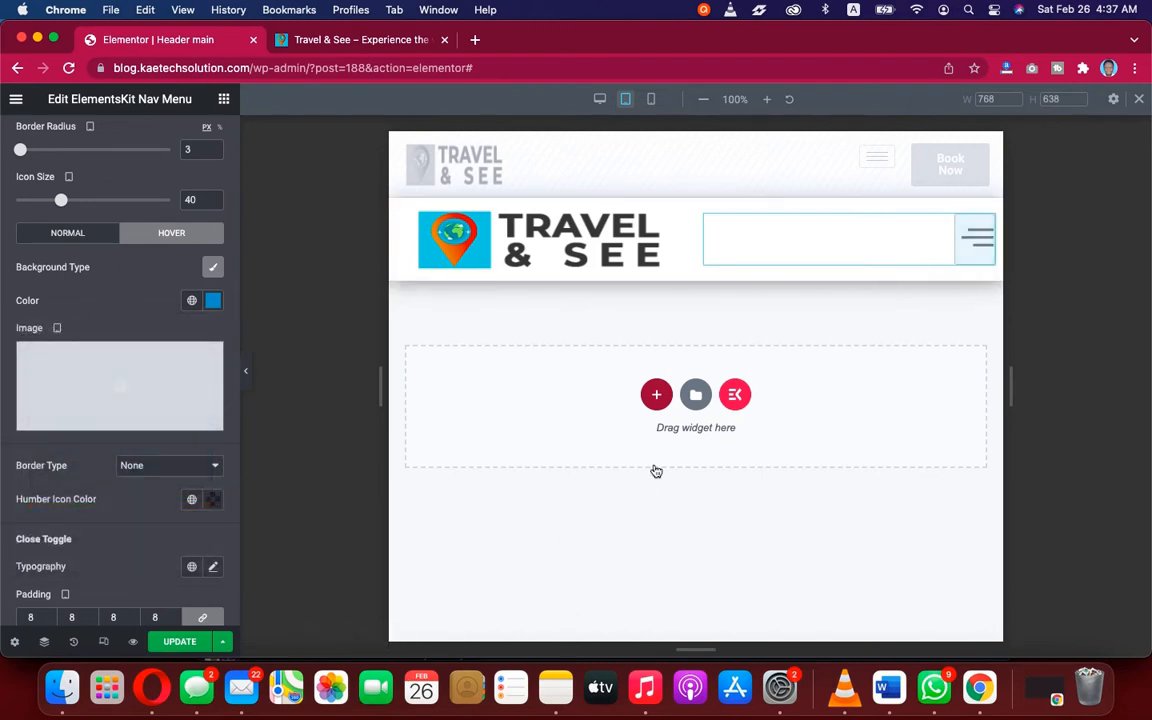
# Step: Switch to Notes, paste the copied colour code below the CSS in the Codes note, and return to Chrome
pyautogui.click(555, 687)
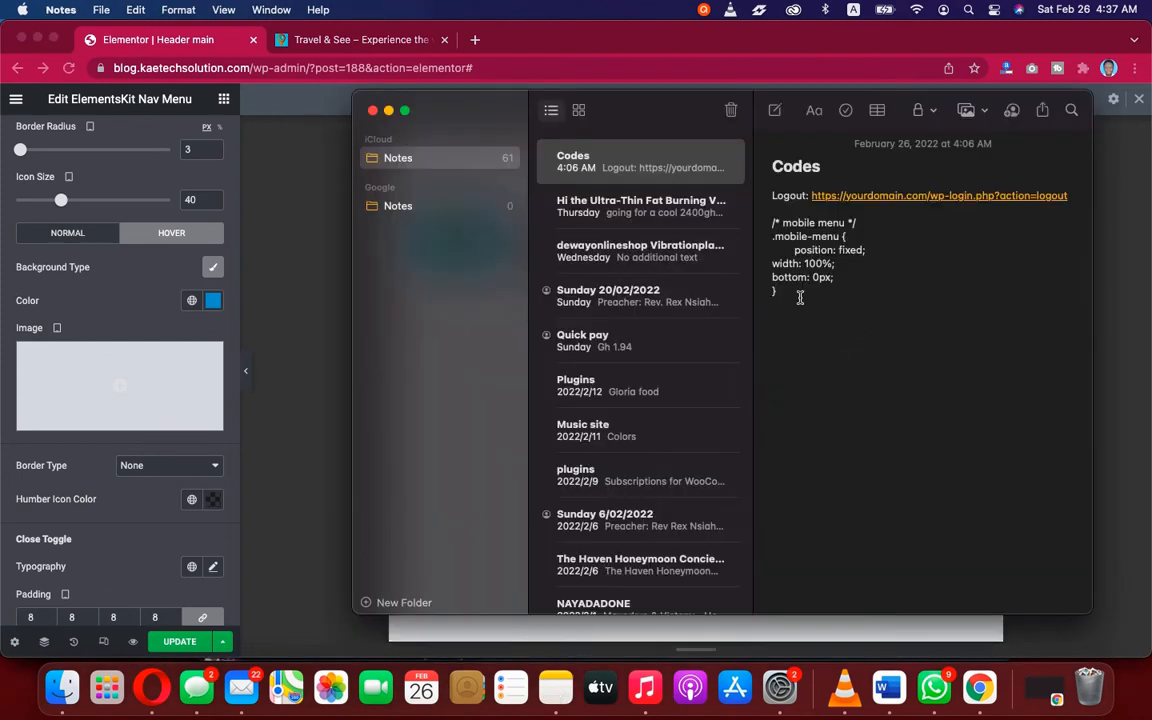
pyautogui.press('Return')
pyautogui.press('Return')
pyautogui.press('super+v')
pyautogui.click(313, 432)
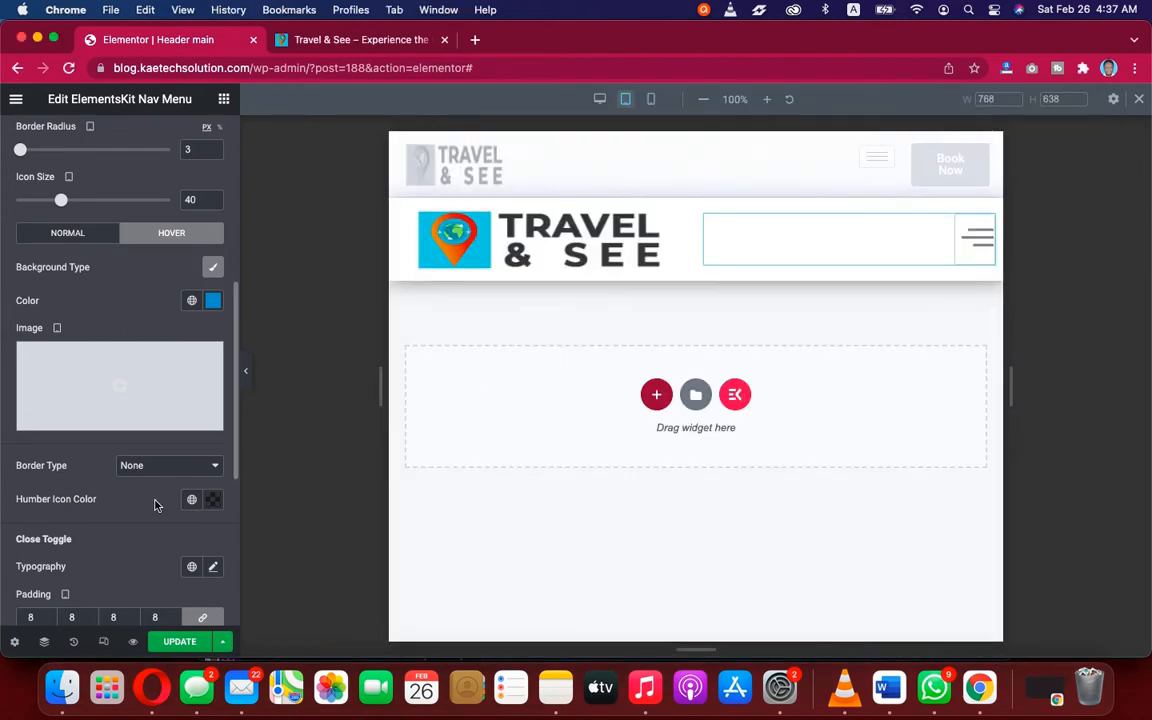
# Step: Review the hamburger toggle's normal and hover style settings, including its hover icon colour
pyautogui.scroll(-1, 157, 504)
pyautogui.scroll(-3, 157, 504)
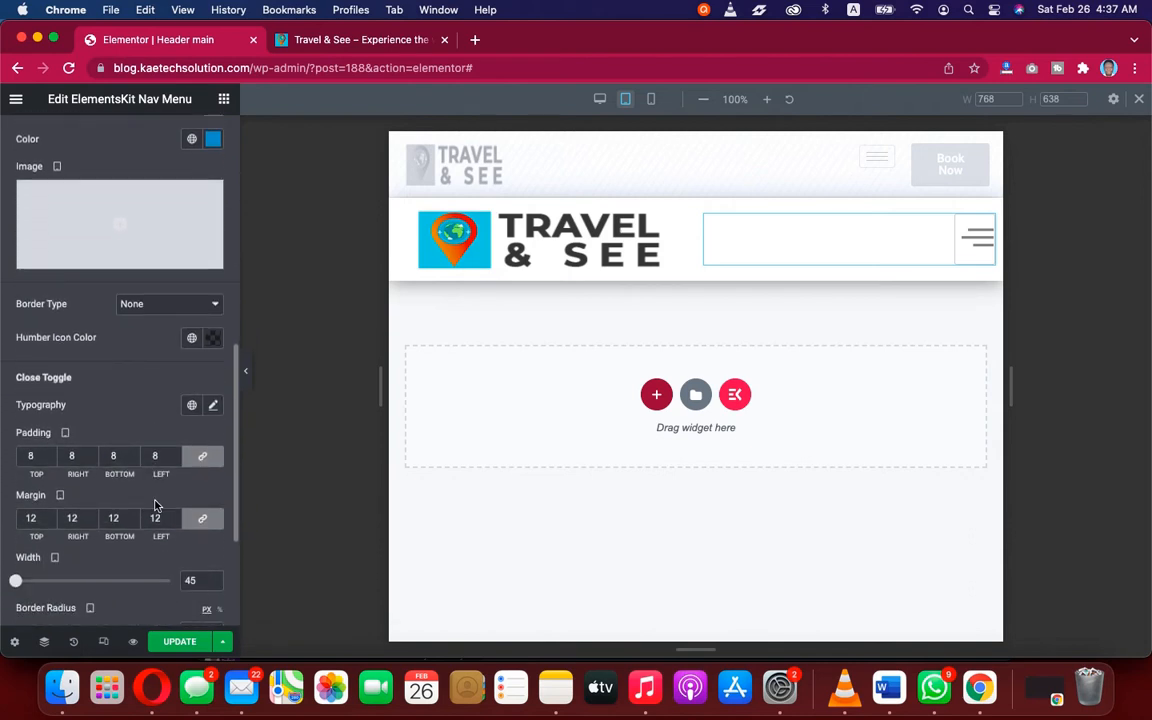
pyautogui.scroll(3, 154, 334)
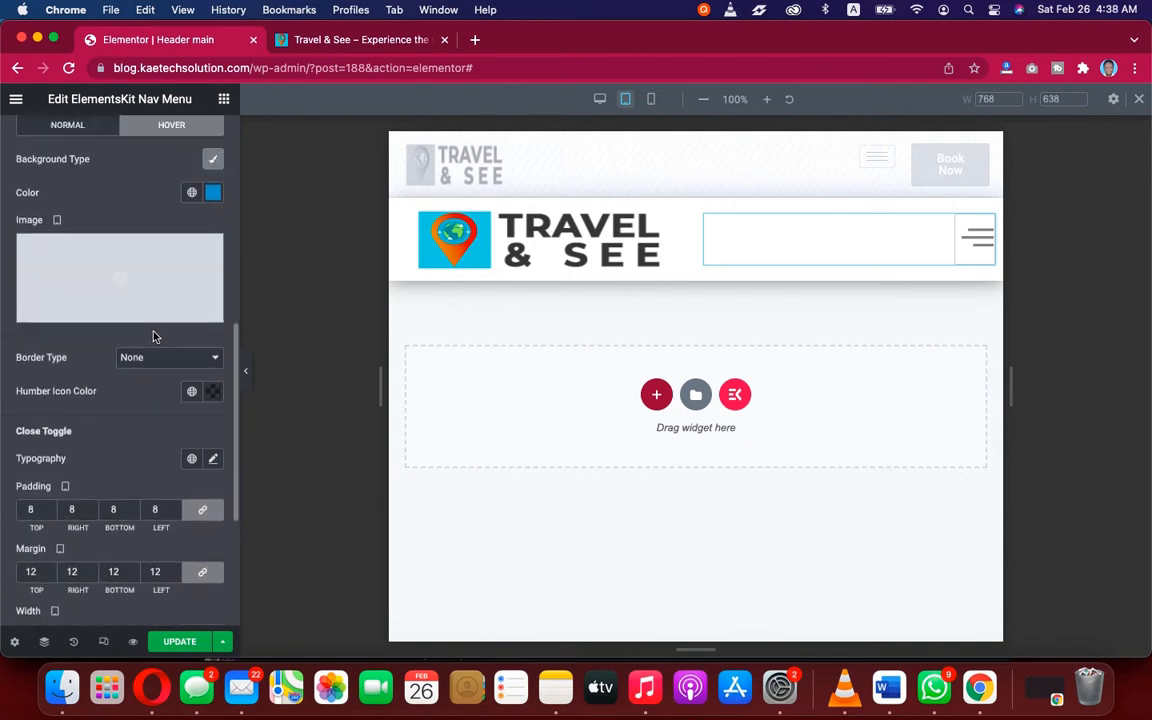
pyautogui.click(79, 190)
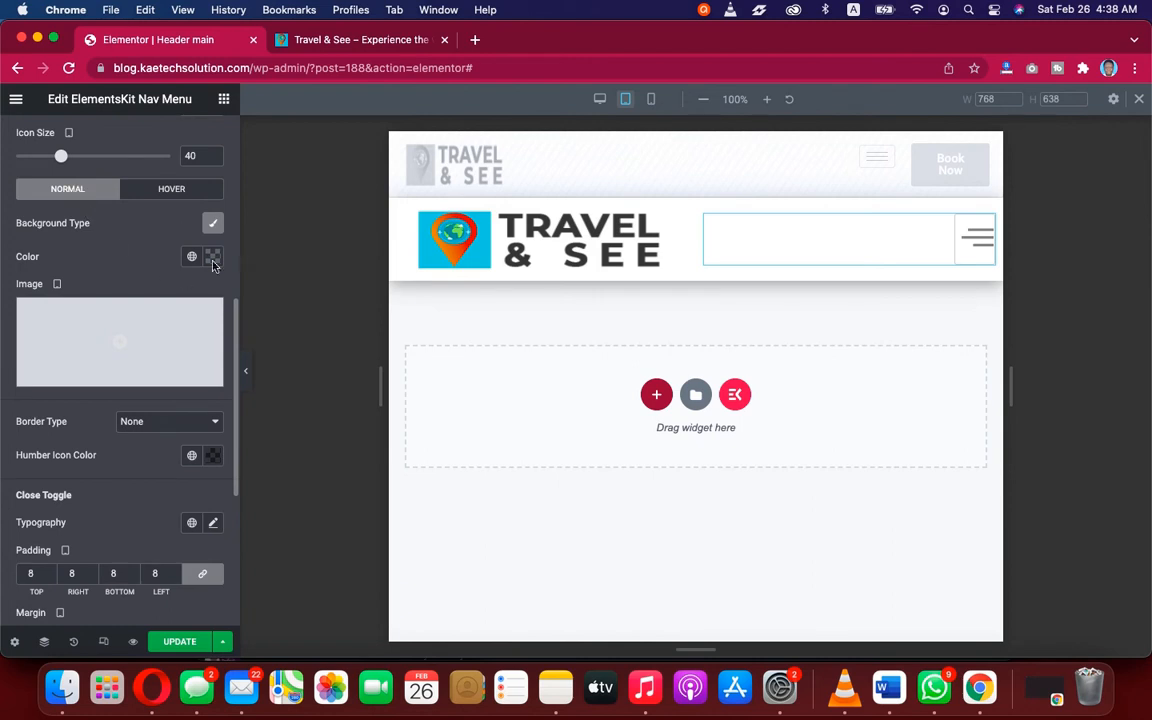
pyautogui.click(195, 192)
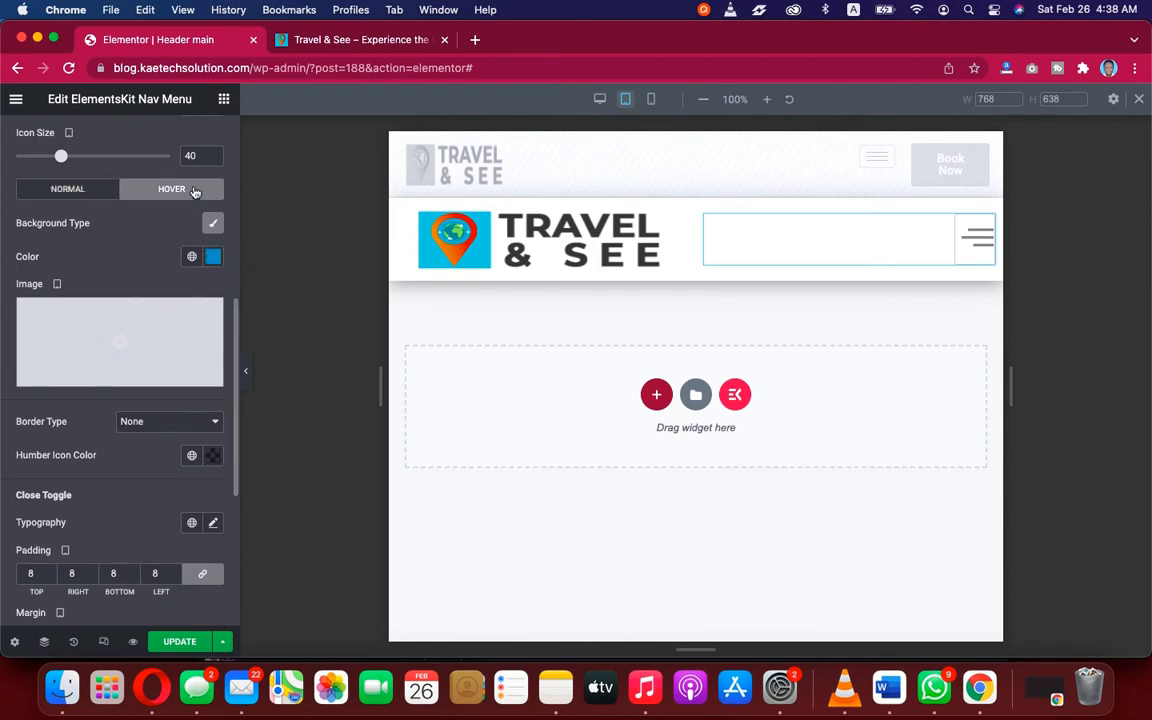
pyautogui.scroll(-2, 150, 285)
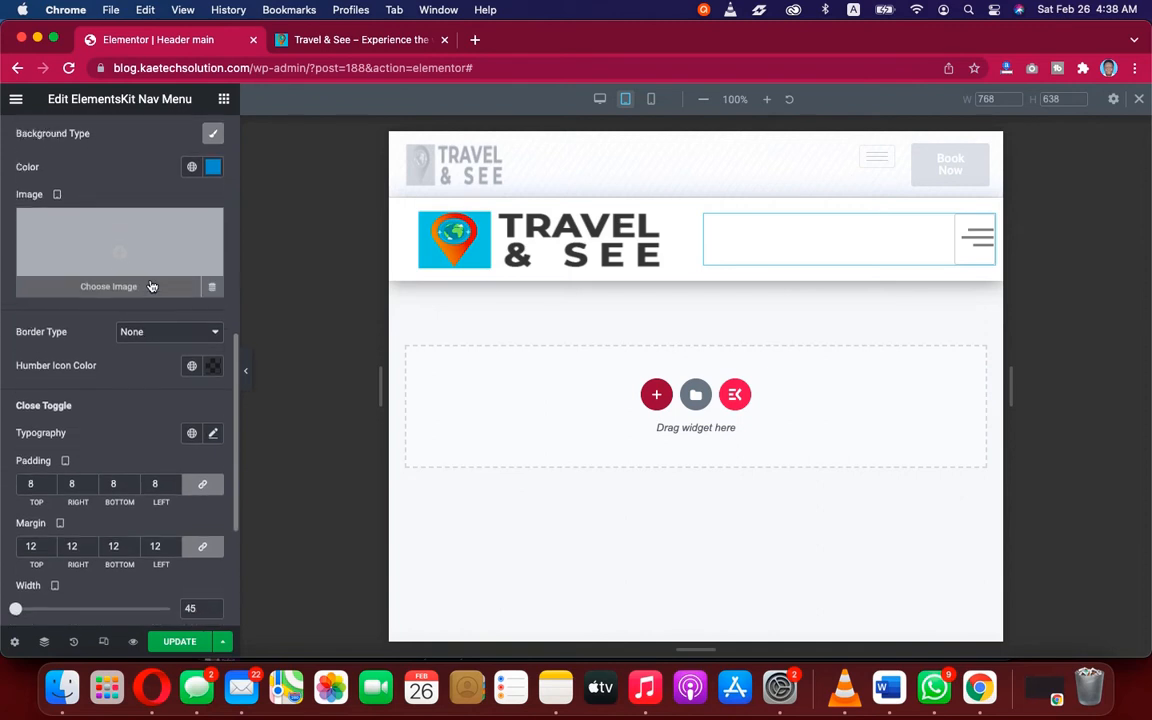
pyautogui.click(214, 360)
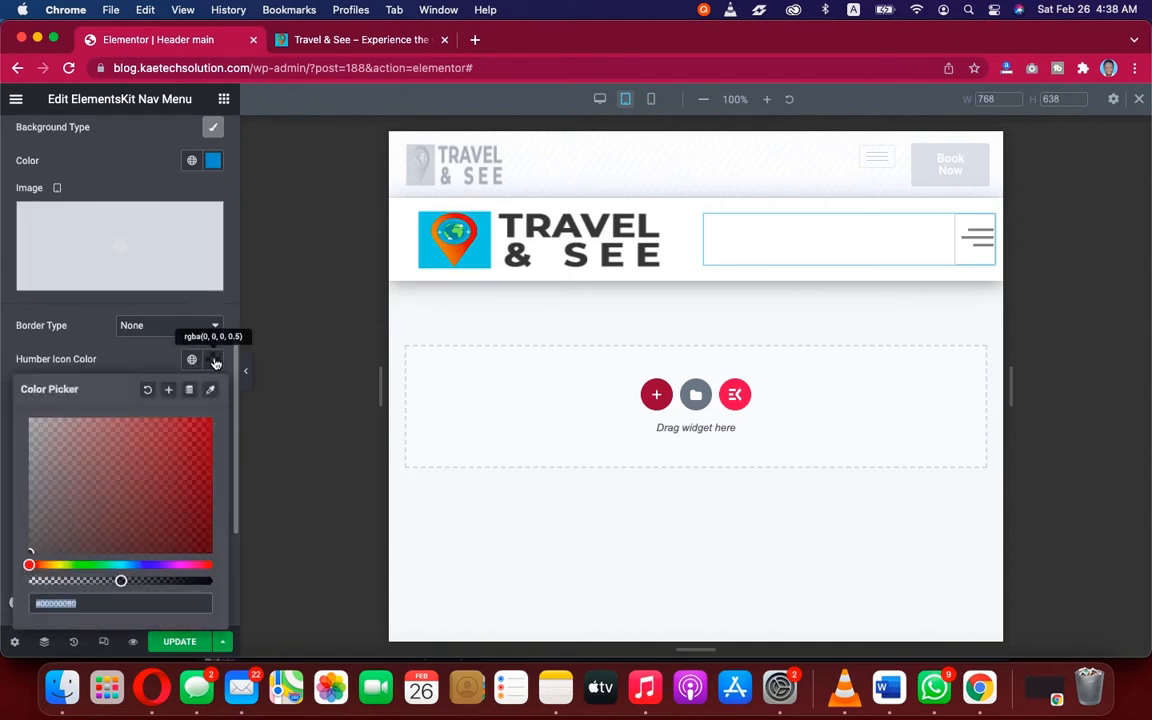
pyautogui.click(97, 352)
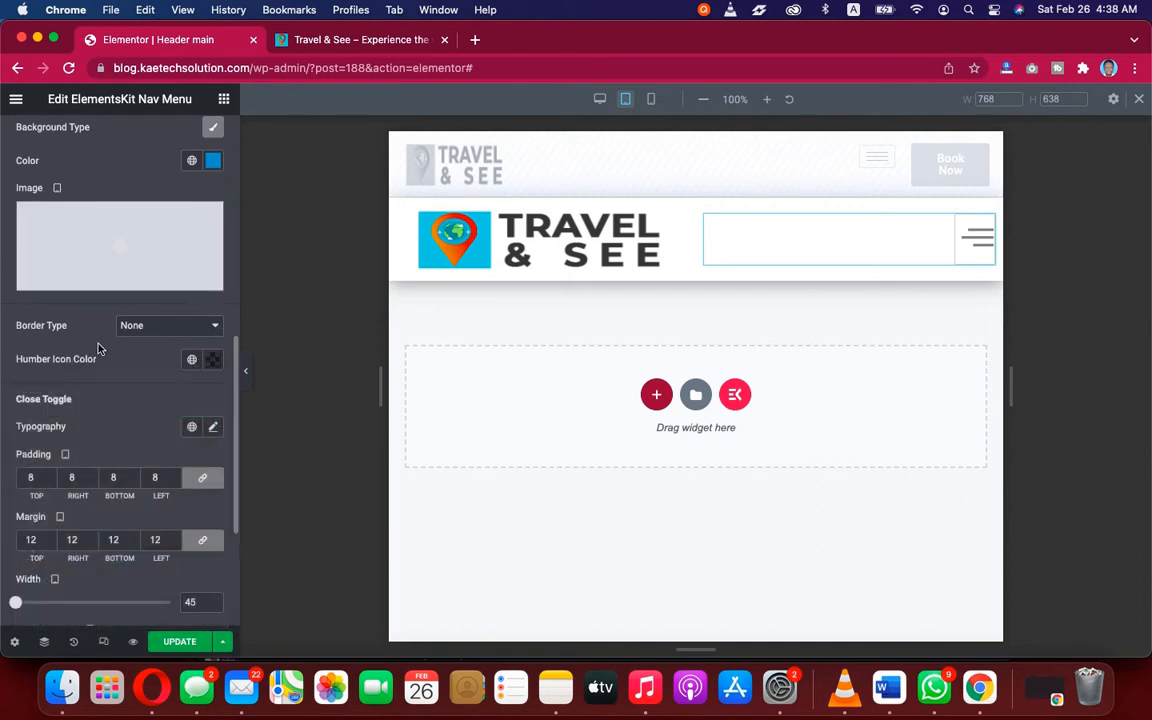
# Step: Set the hamburger icon's normal-state colour to fully opaque black, #000000
pyautogui.scroll(3, 98, 348)
pyautogui.click(75, 186)
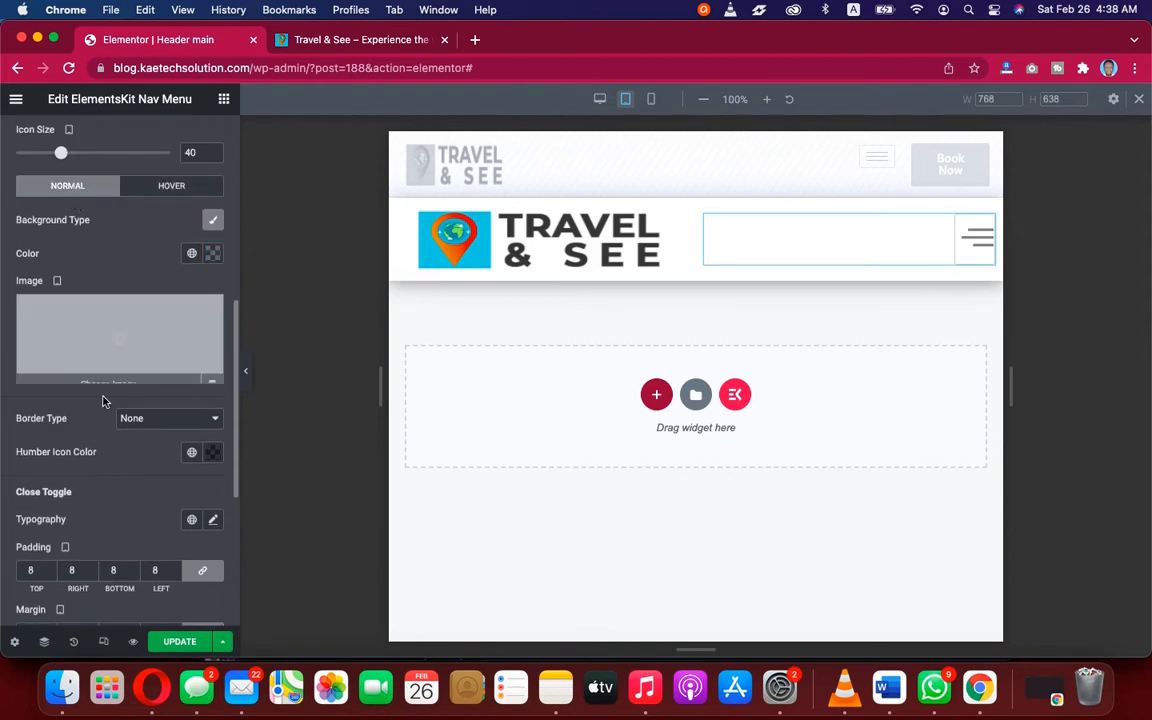
pyautogui.scroll(-3, 102, 401)
pyautogui.click(213, 354)
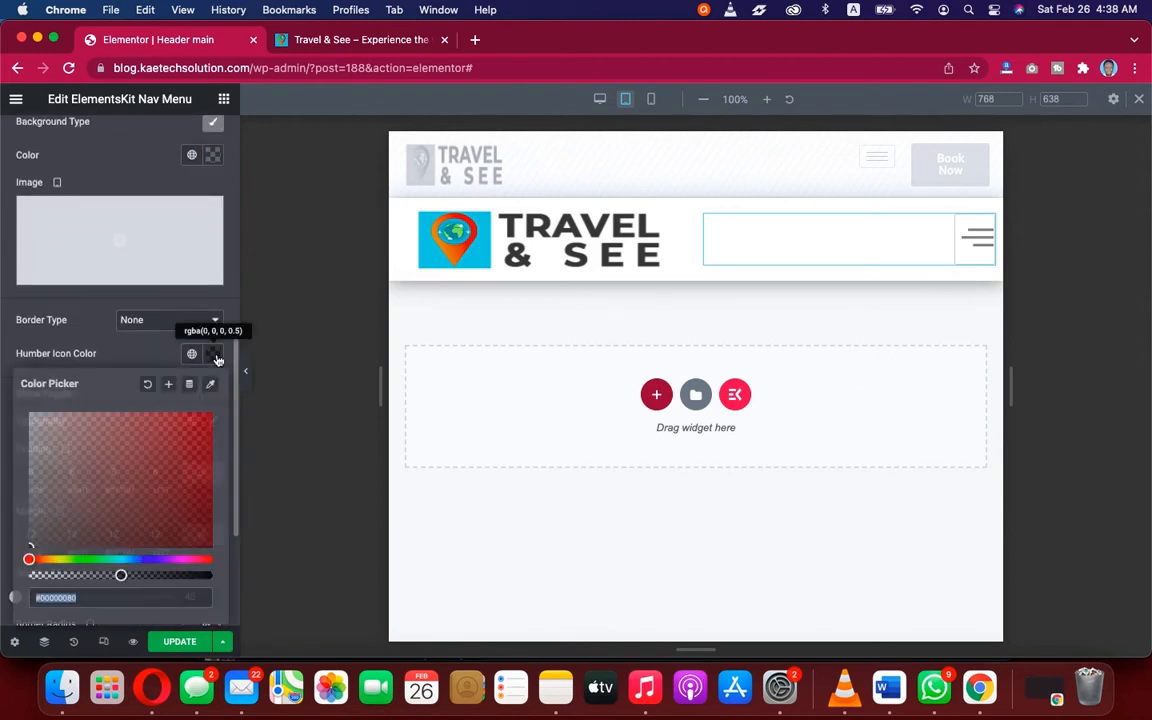
pyautogui.moveTo(120, 576); pyautogui.dragTo(251, 576)
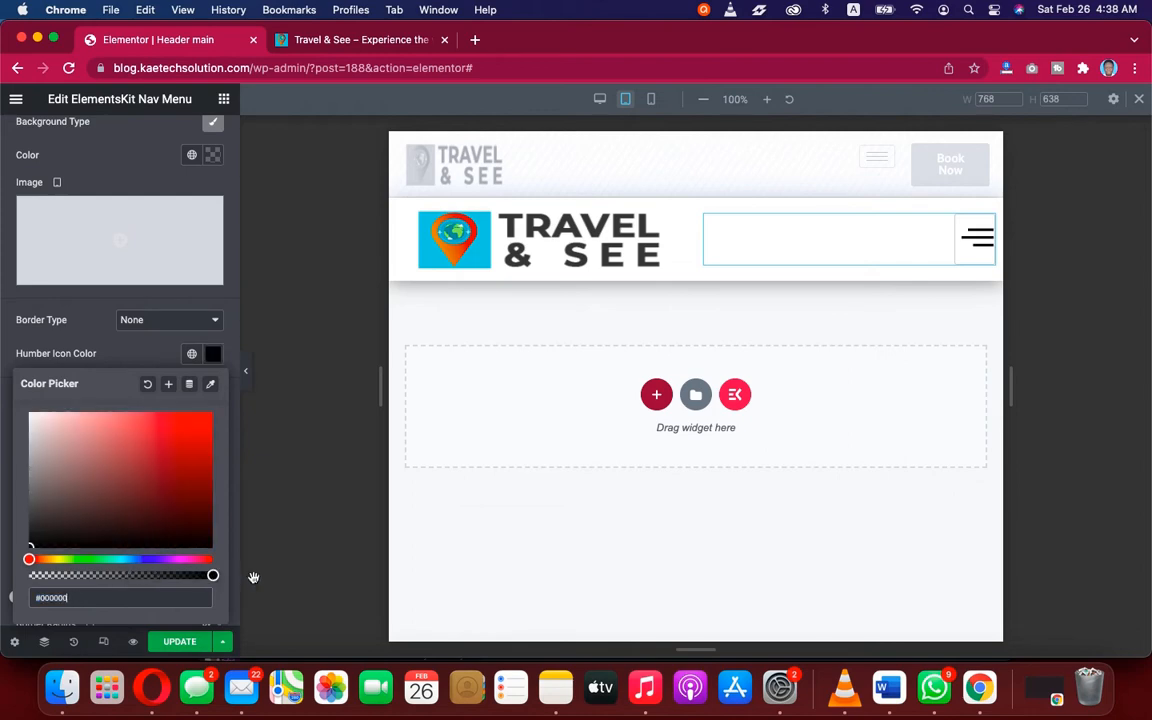
pyautogui.click(125, 361)
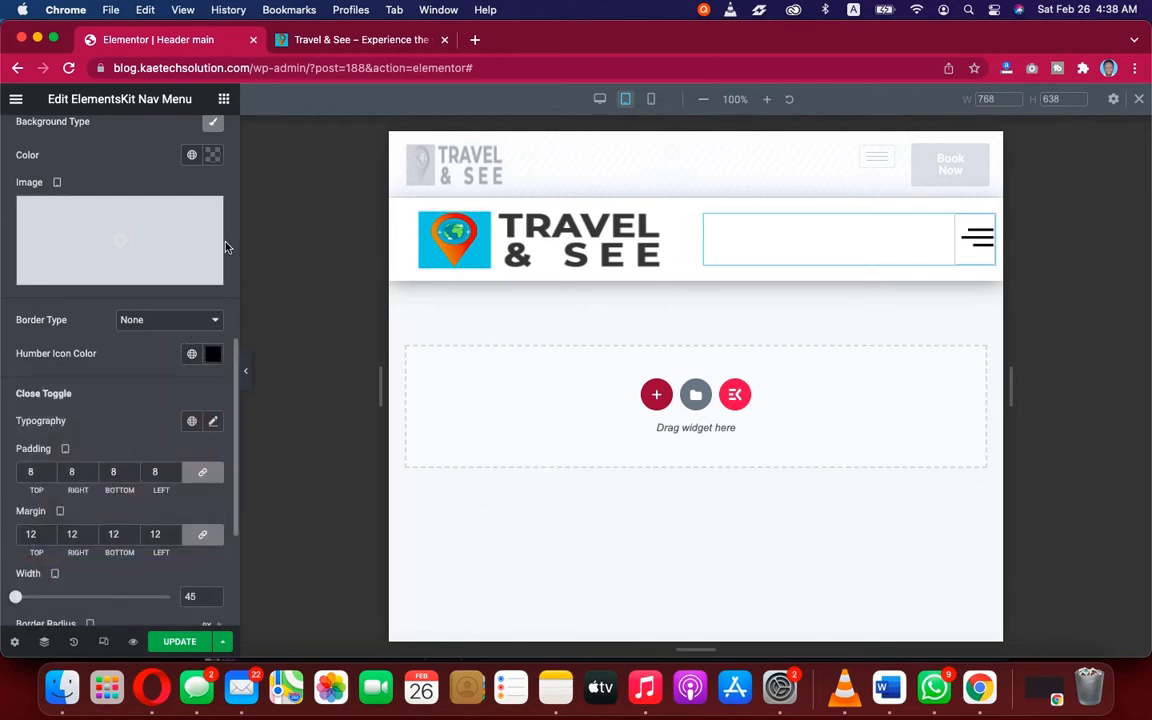
# Step: Set the hamburger icon's hover-state colour to fully opaque white, #FFFFFF
pyautogui.scroll(3, 202, 217)
pyautogui.click(187, 183)
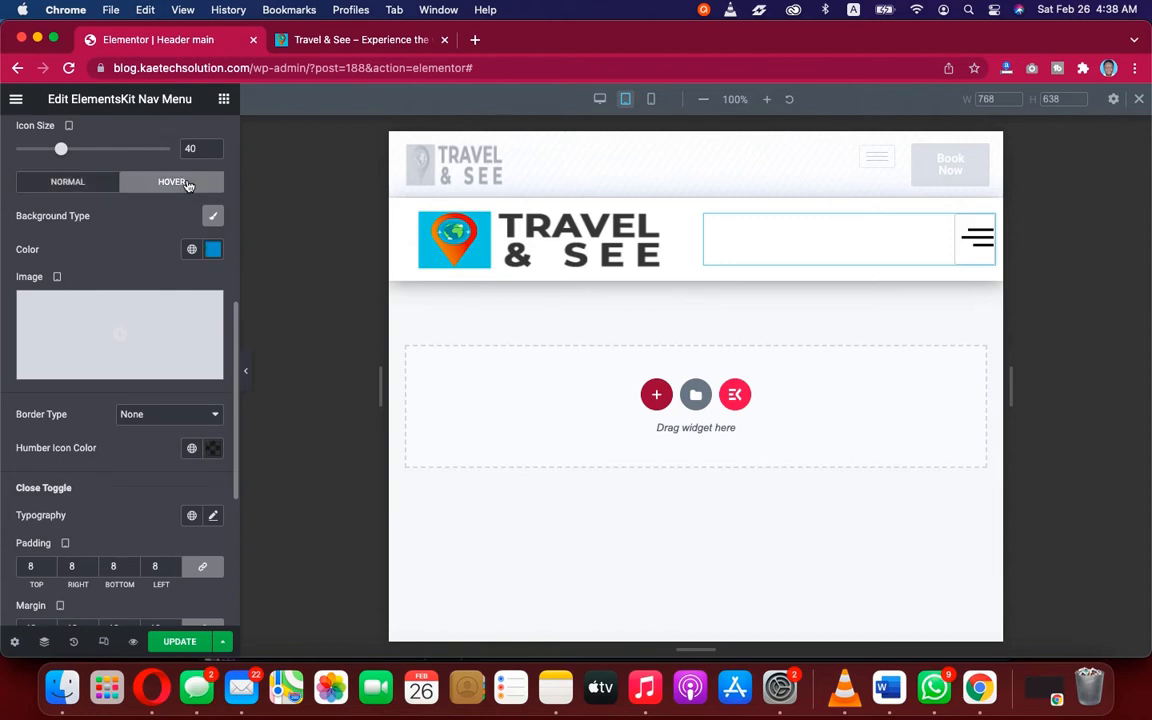
pyautogui.click(213, 448)
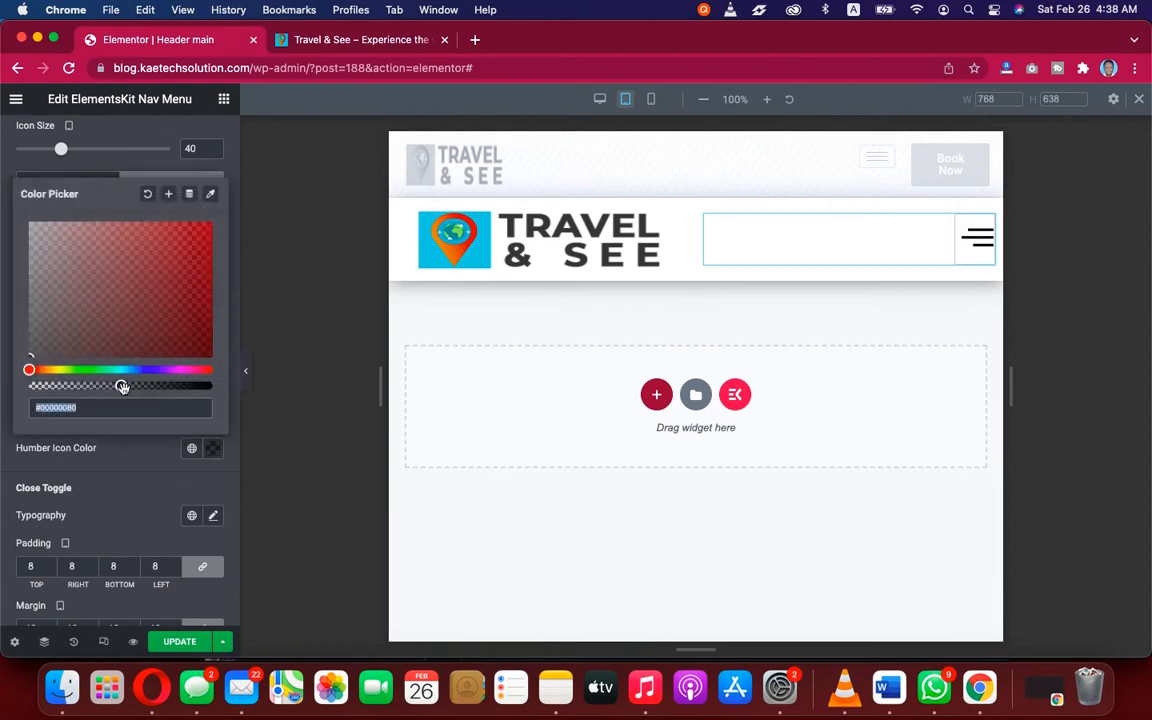
pyautogui.moveTo(122, 387); pyautogui.dragTo(213, 386)
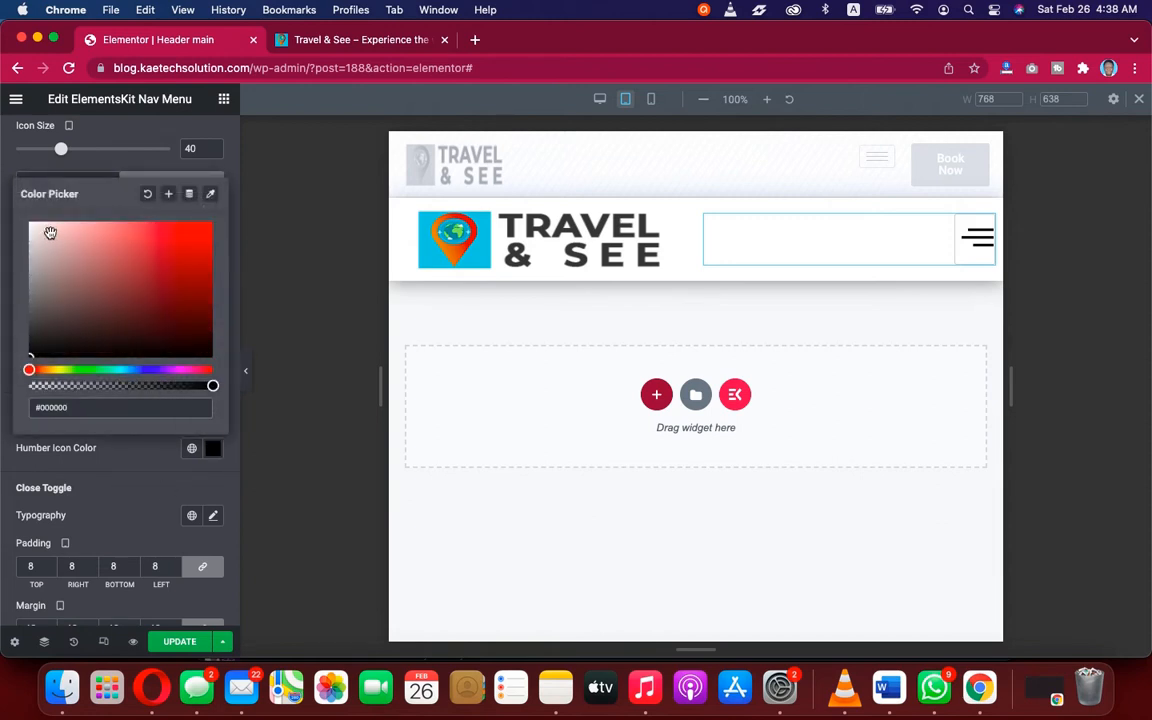
pyautogui.moveTo(50, 232); pyautogui.dragTo(30, 208)
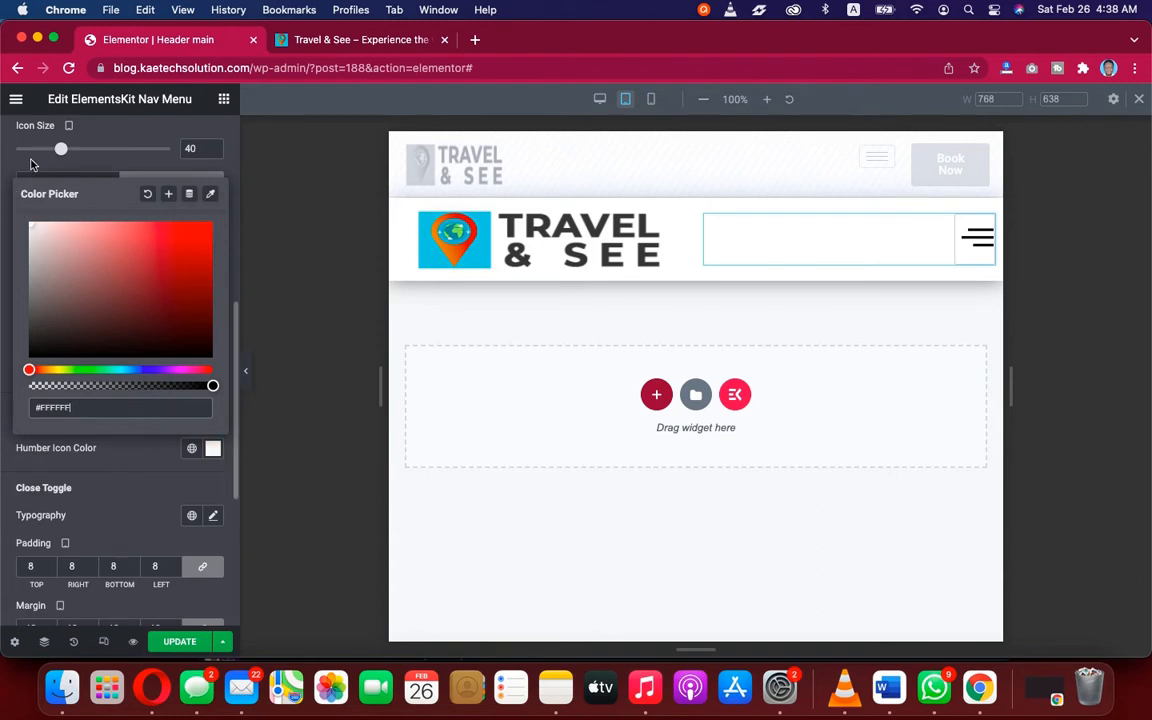
pyautogui.click(30, 164)
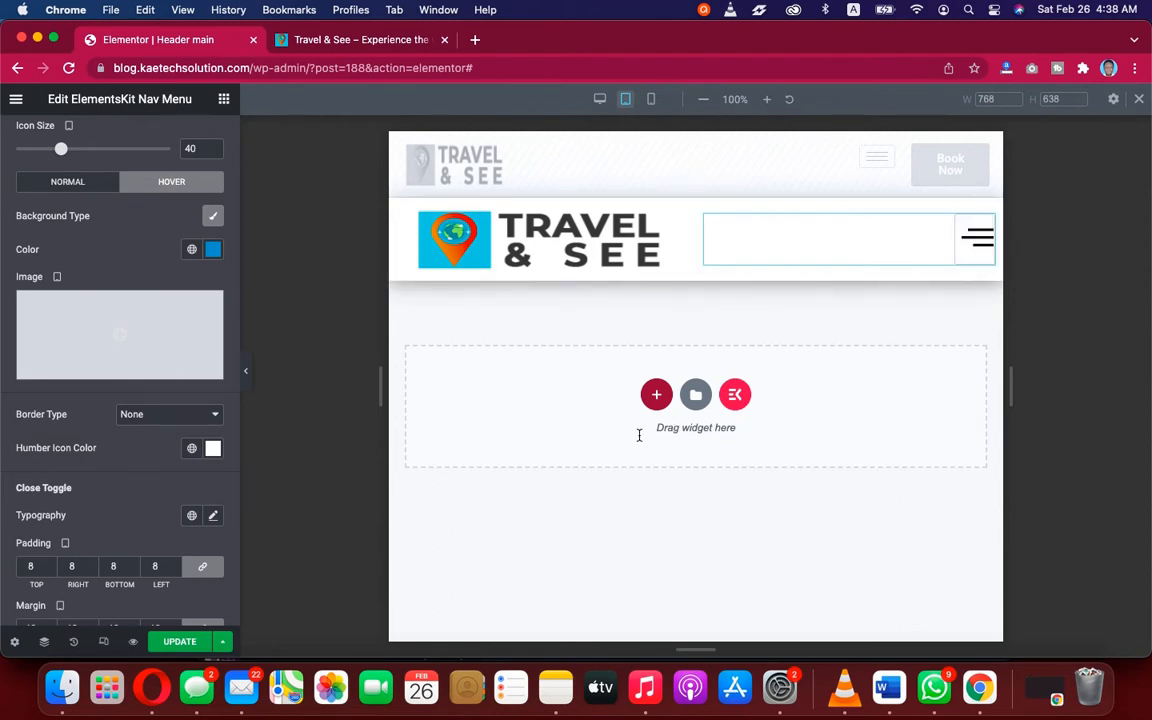
# Step: Preview the tablet header without the editing panel and look at the available section structures
pyautogui.click(246, 372)
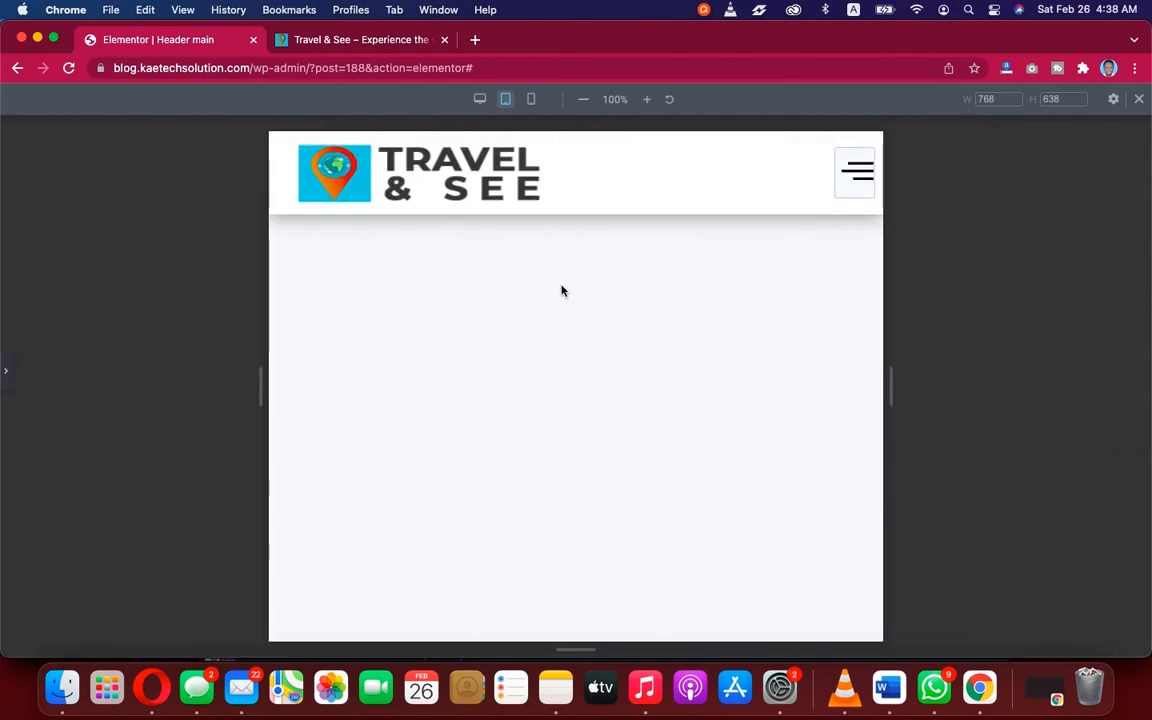
pyautogui.click(10, 372)
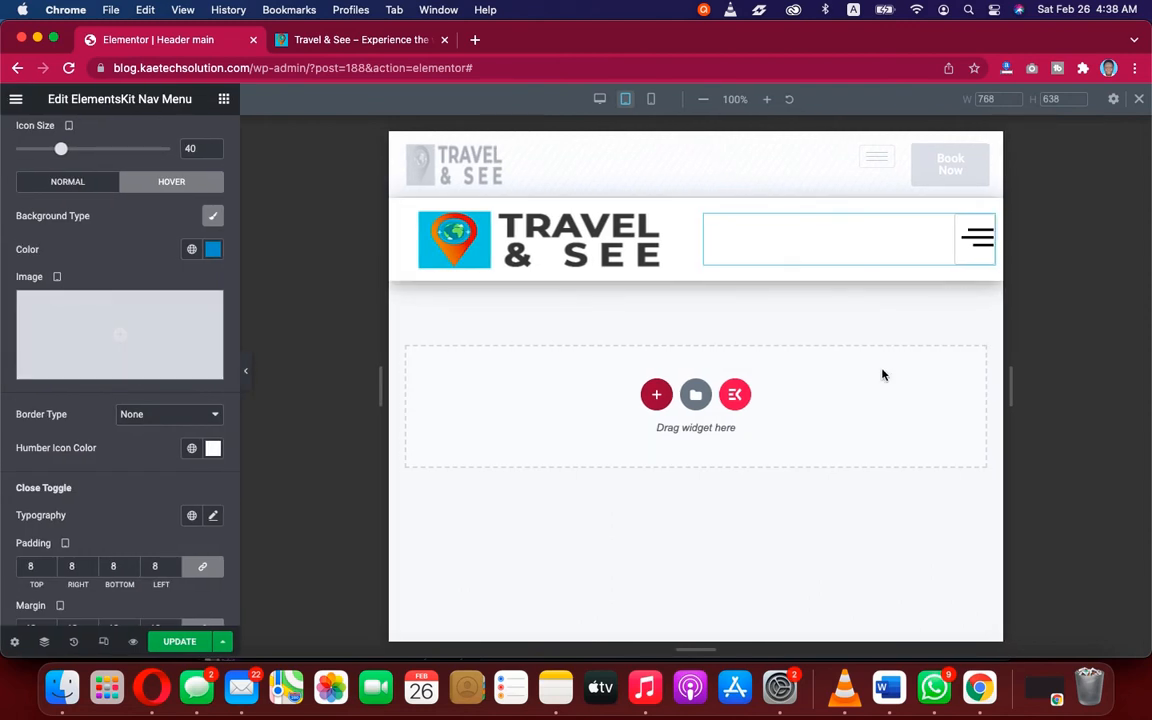
pyautogui.click(658, 397)
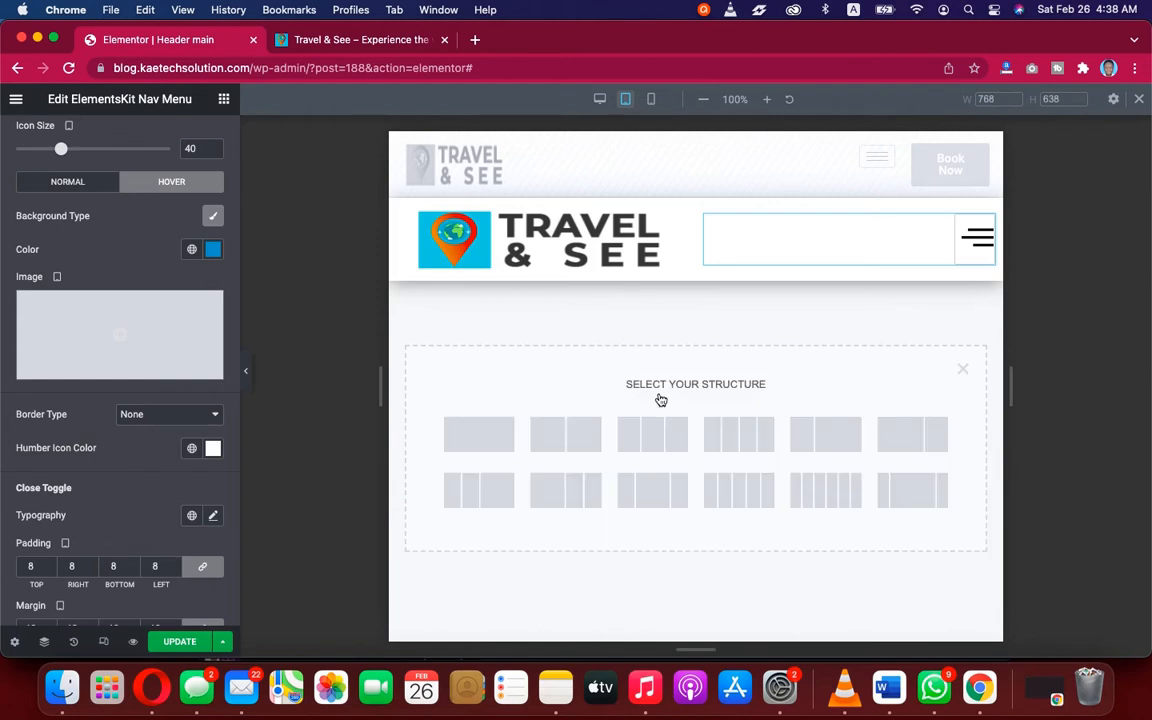
pyautogui.click(963, 370)
# Step: In the mobile view, set the widths of the second header's logo and menu columns to 50% each
pyautogui.click(650, 101)
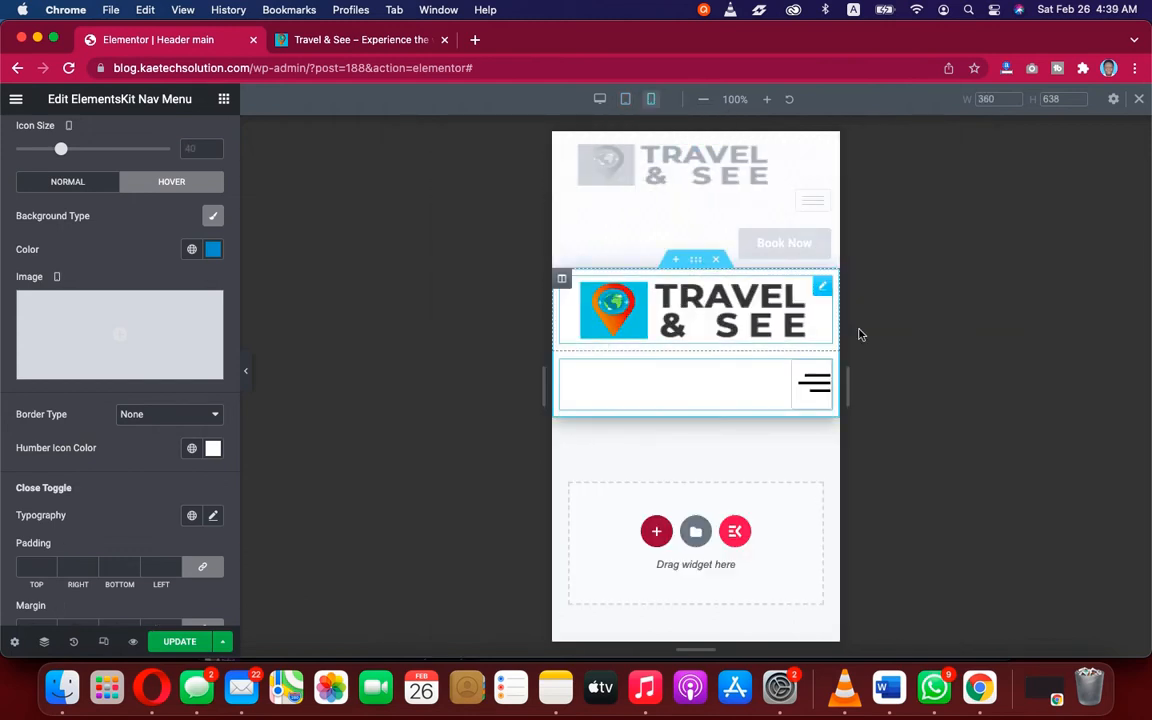
pyautogui.click(562, 281)
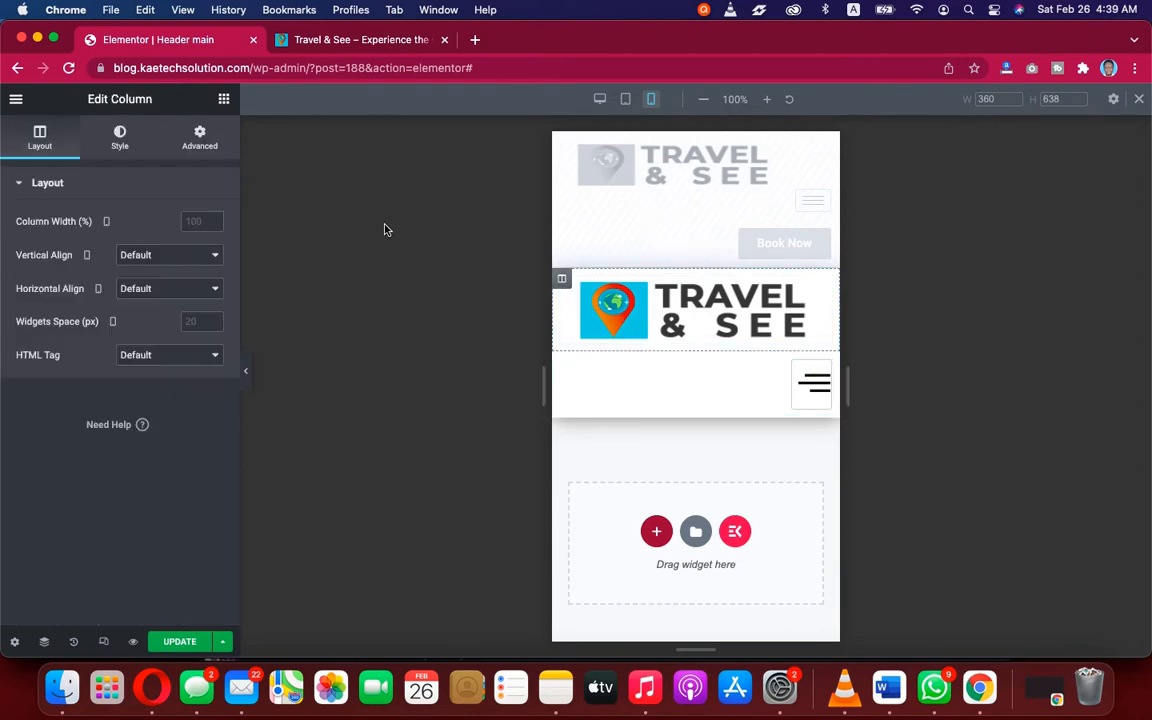
pyautogui.click(197, 221)
pyautogui.write('50')
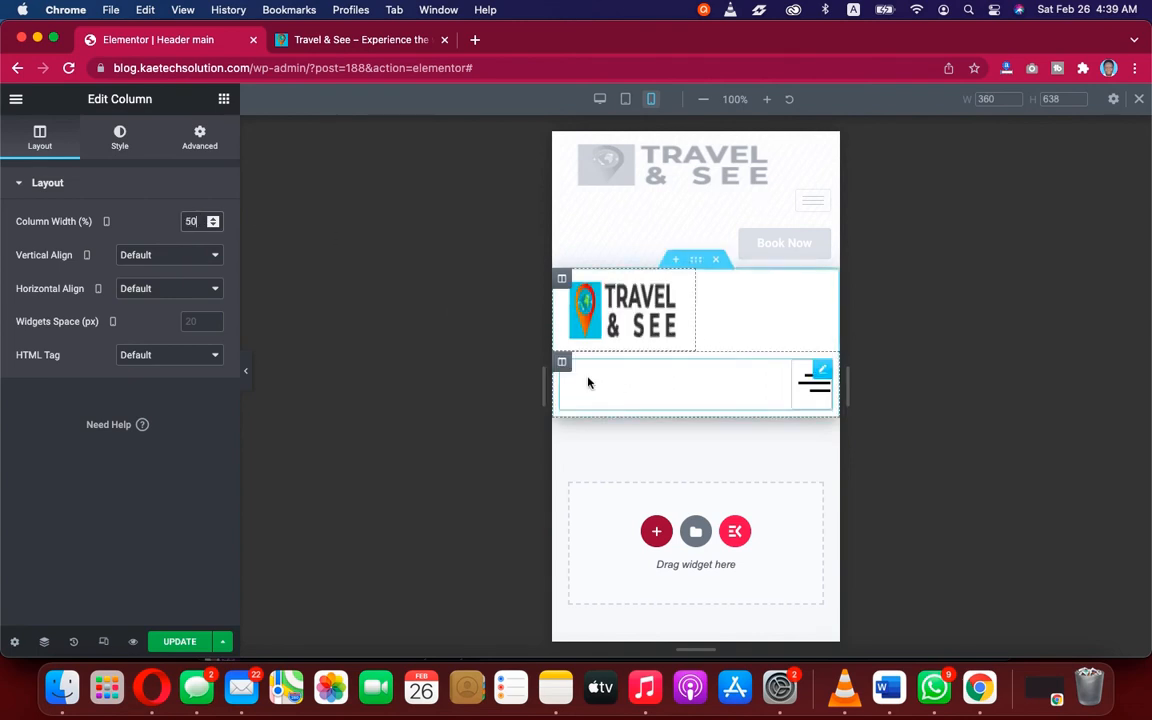
pyautogui.click(563, 365)
pyautogui.click(197, 221)
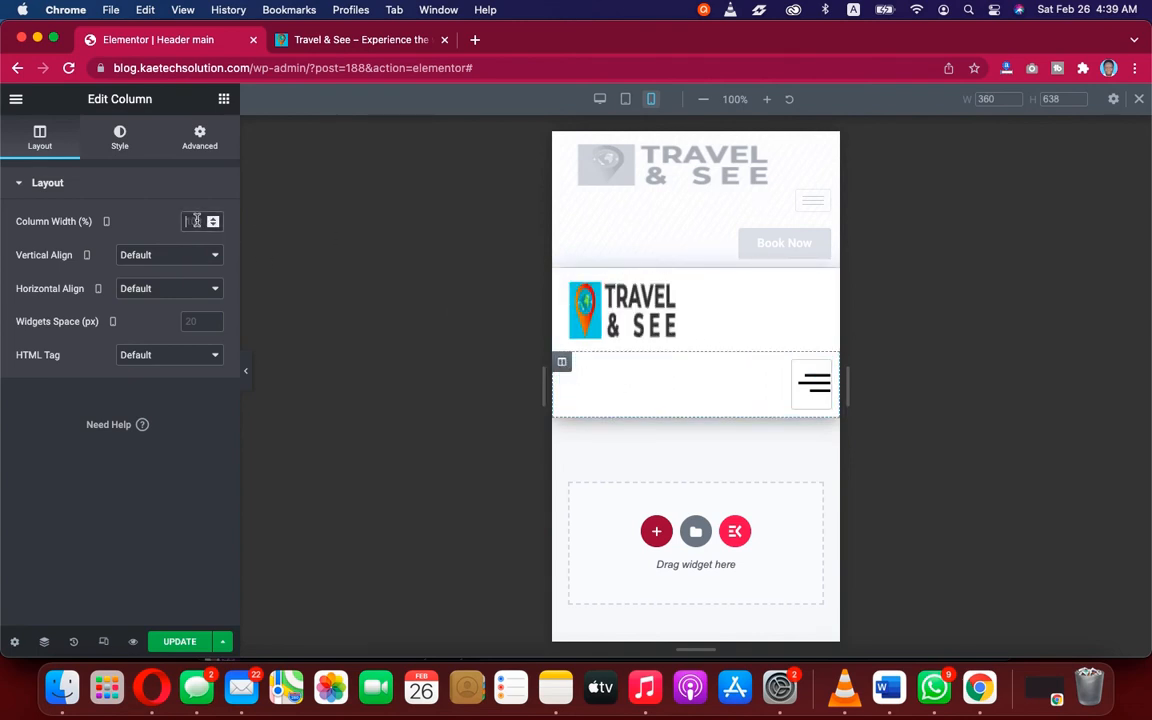
pyautogui.write('50')
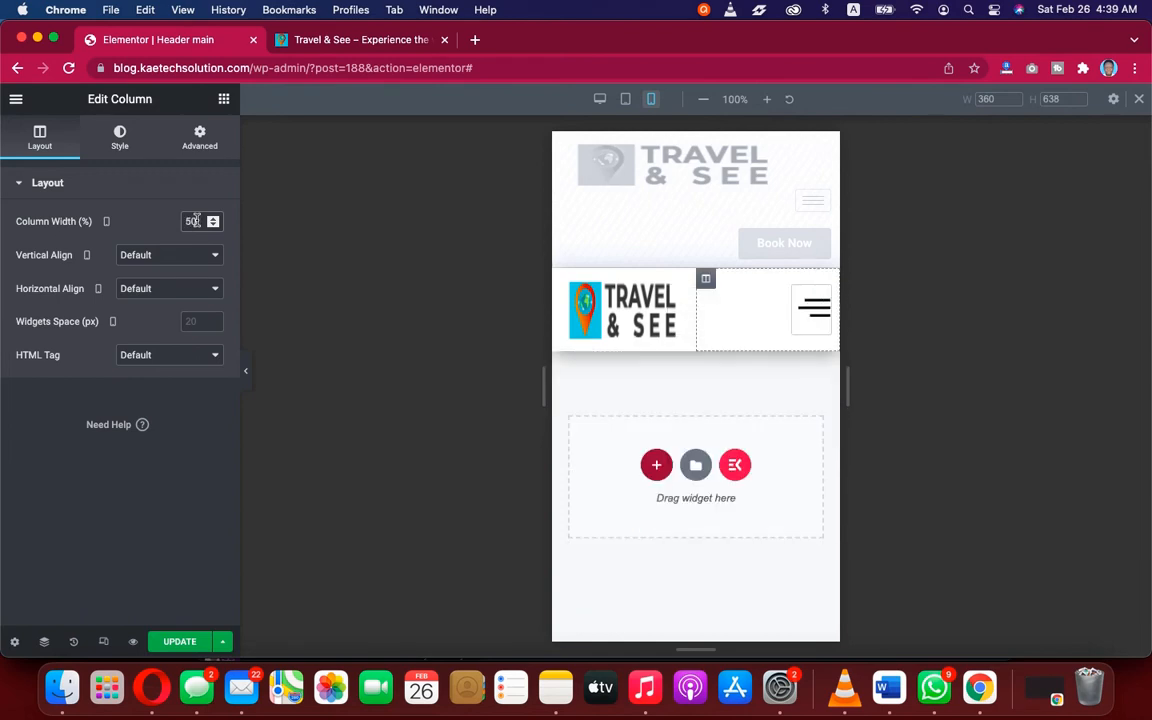
# Step: Resize the second header's logo image for mobile to a height of 35 px and a width of 84%
pyautogui.click(678, 292)
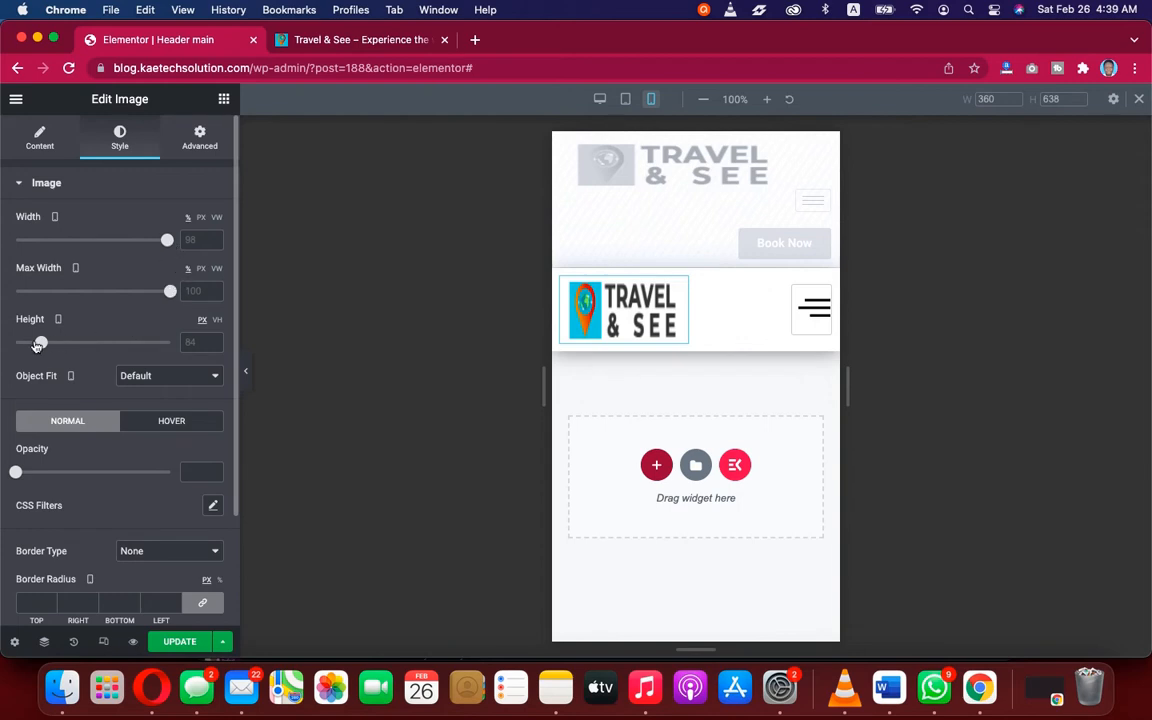
pyautogui.moveTo(39, 343); pyautogui.dragTo(24, 342)
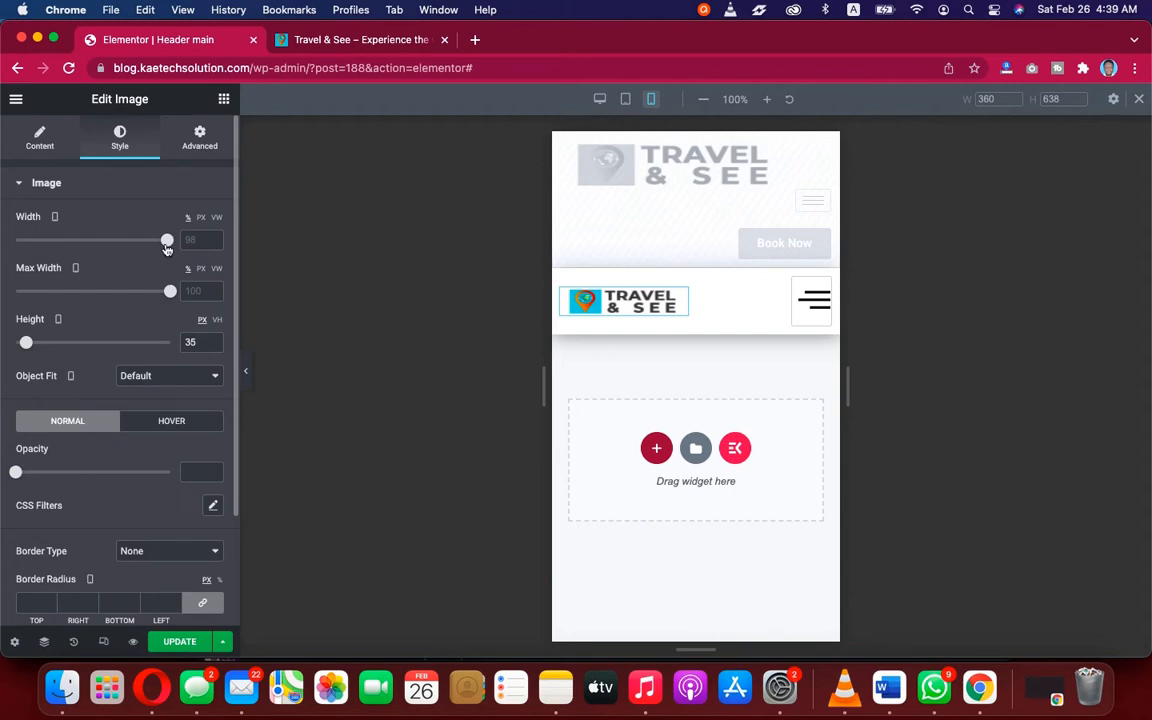
pyautogui.moveTo(167, 241); pyautogui.dragTo(145, 241)
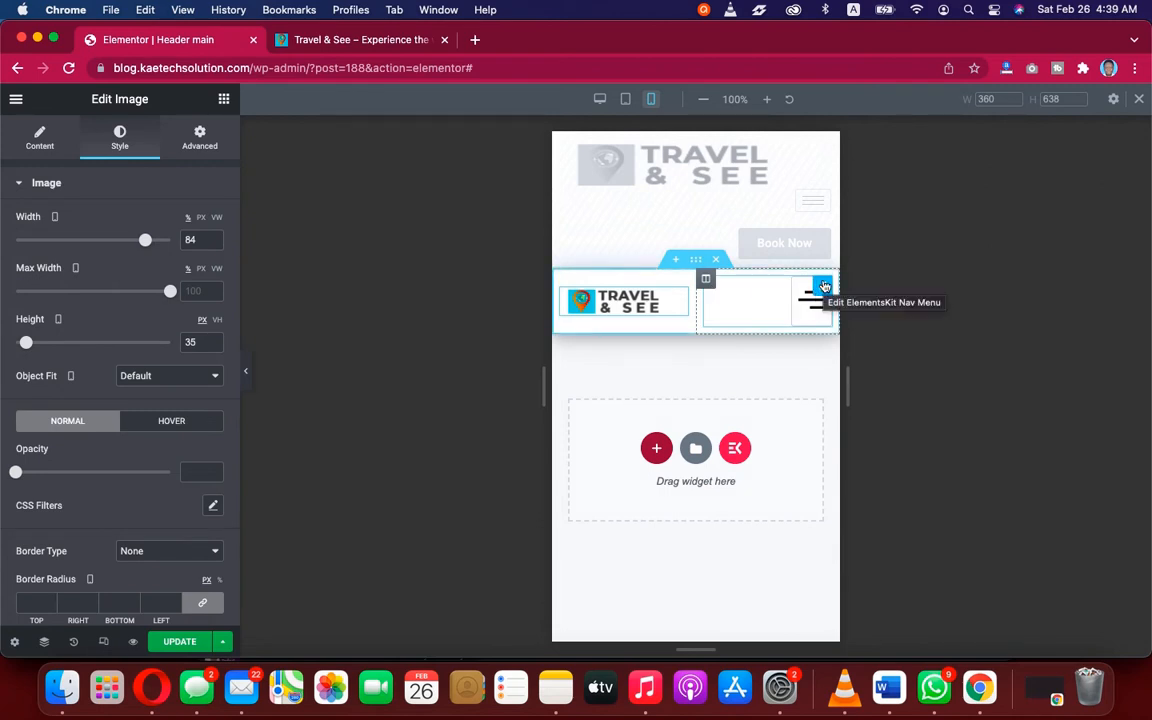
# Step: Preview the mobile header without the editing controls, and add a new four-column section below the header
pyautogui.click(245, 371)
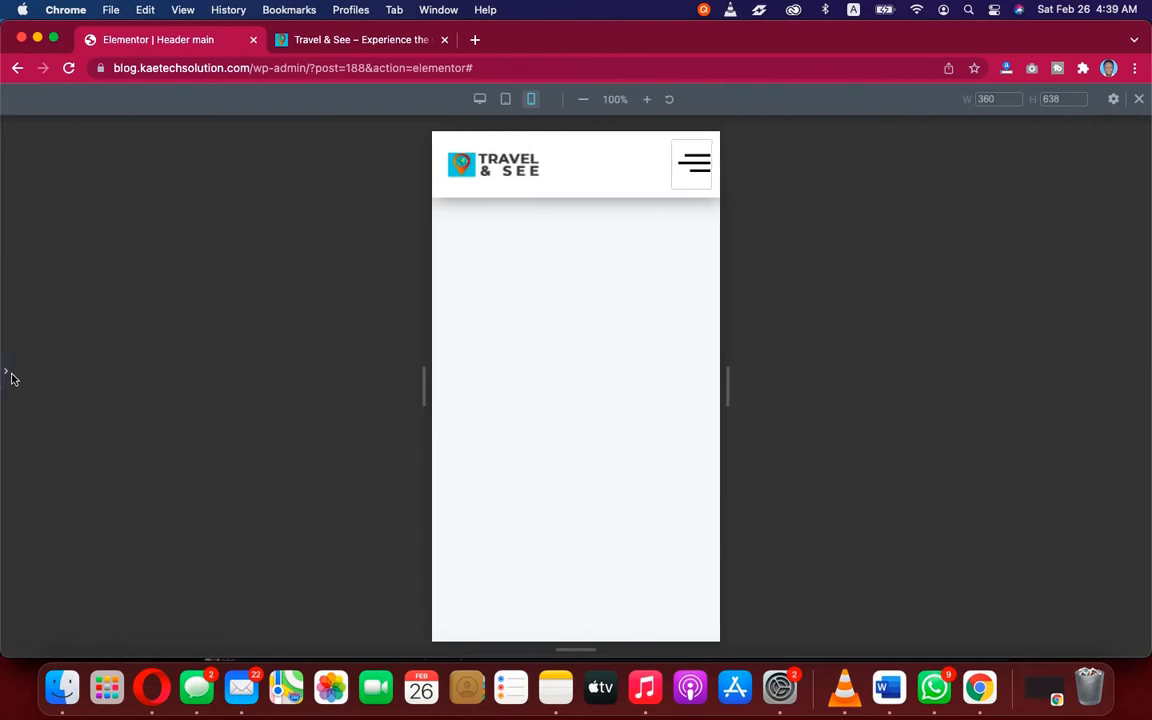
pyautogui.click(6, 372)
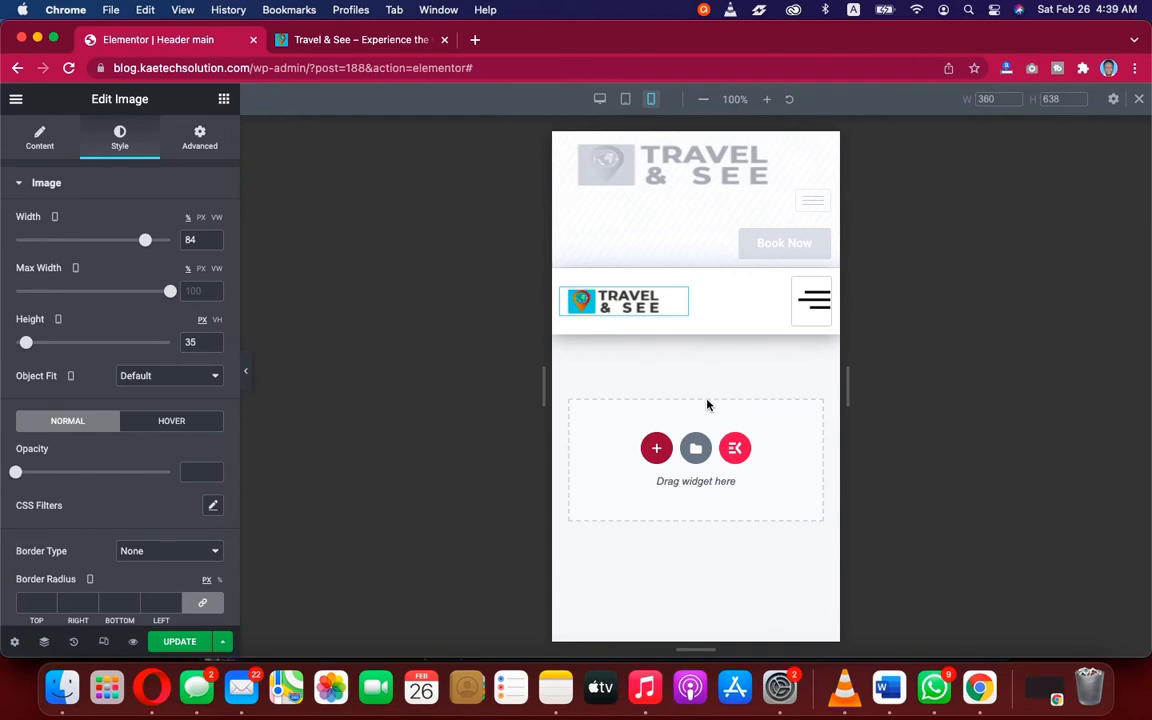
pyautogui.click(656, 448)
pyautogui.scroll(-1, 728, 461)
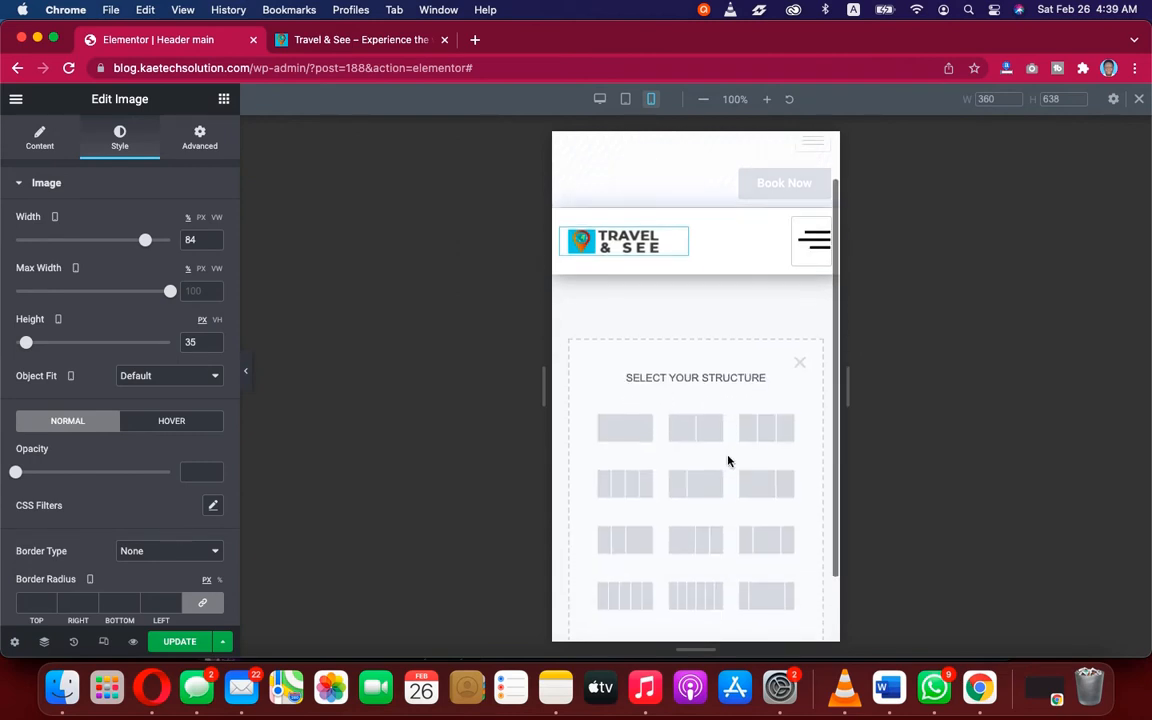
pyautogui.click(617, 489)
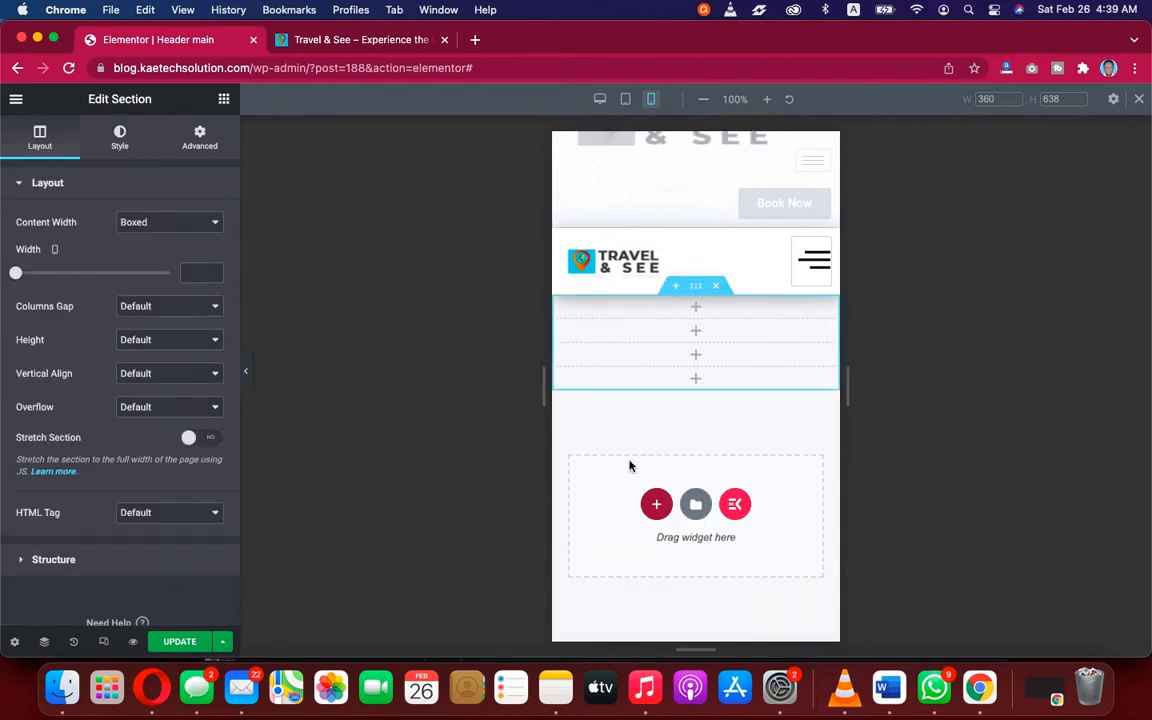
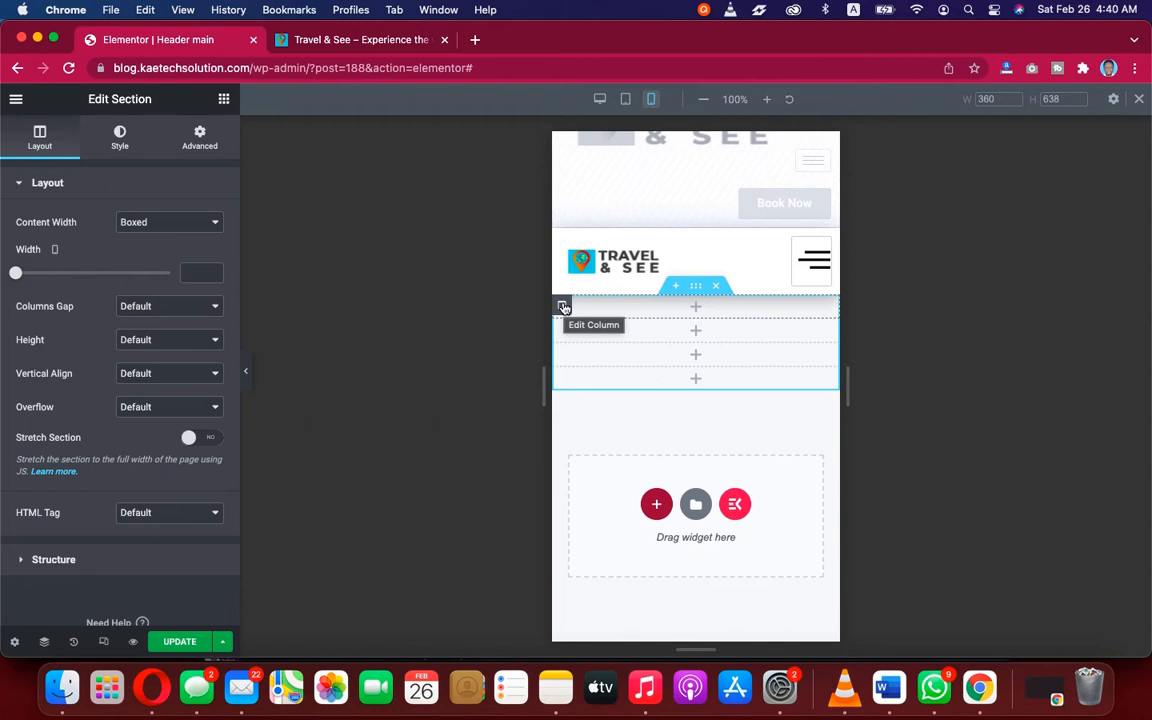
# Step: Set the mobile column width of the new section's first and second columns to 25%
pyautogui.click(563, 307)
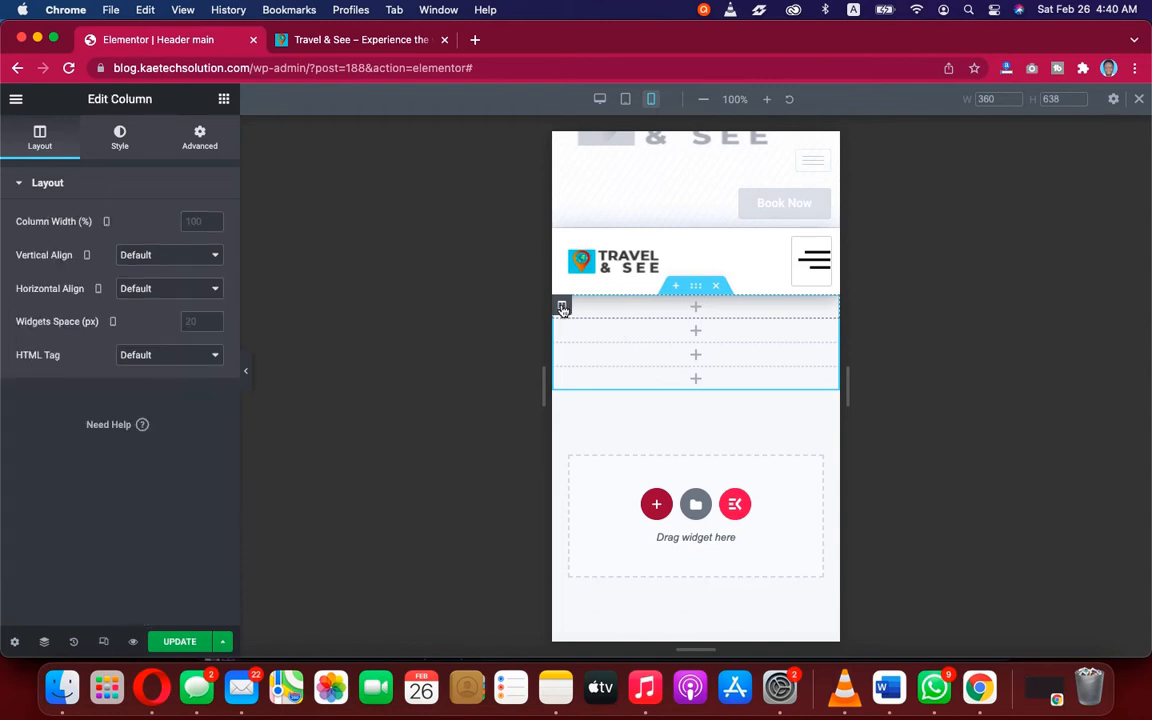
pyautogui.click(193, 220)
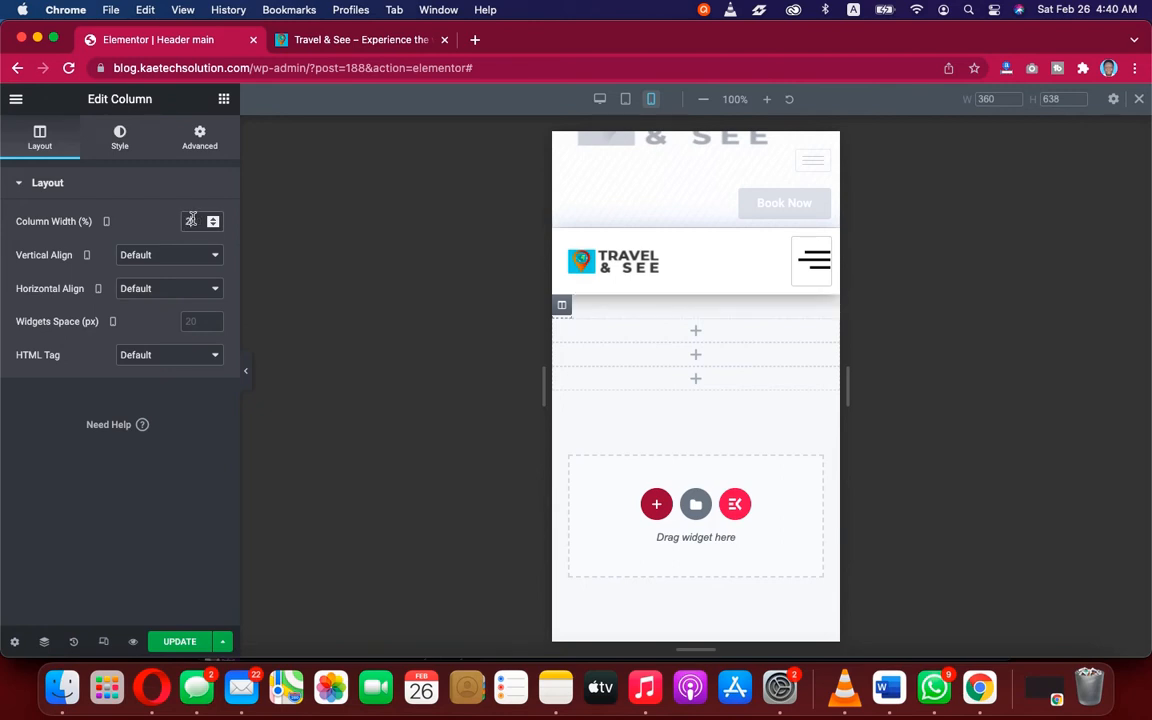
pyautogui.write('25')
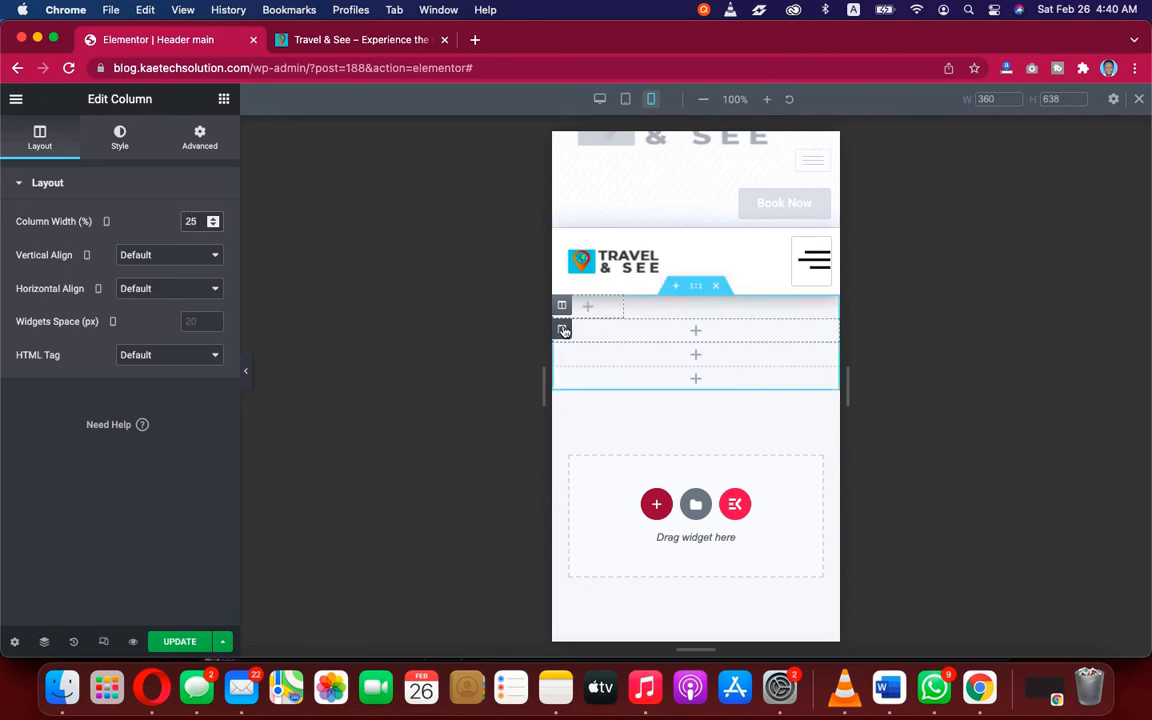
pyautogui.click(563, 329)
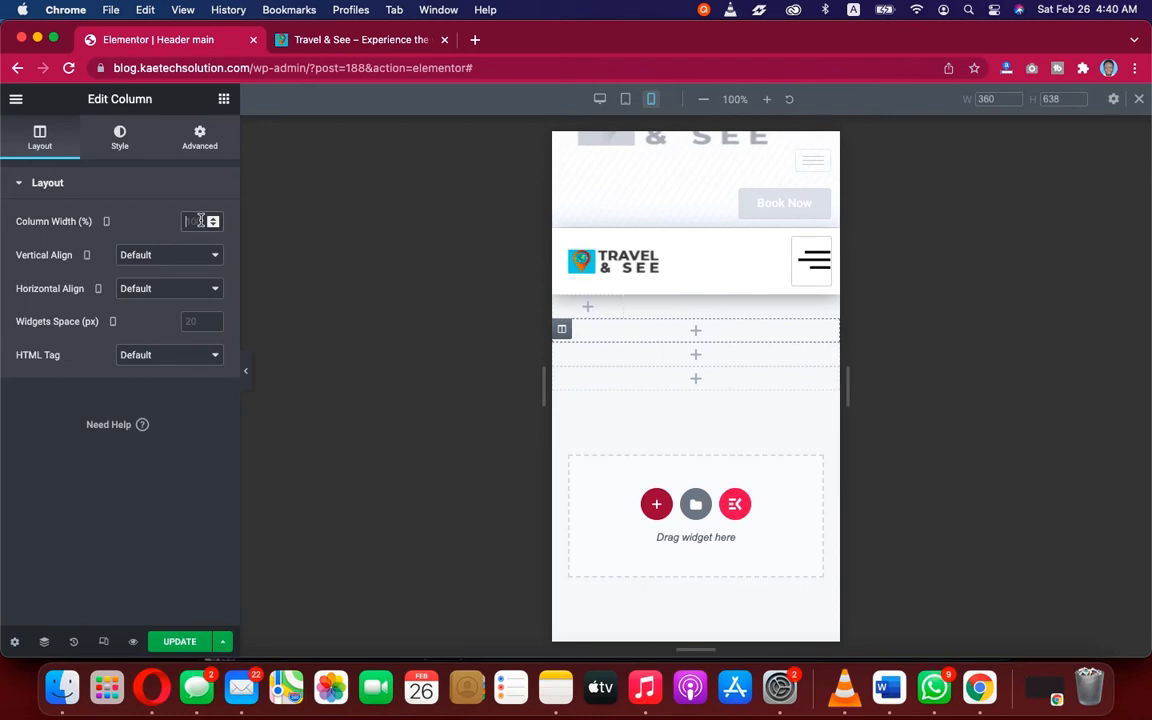
pyautogui.click(200, 220)
pyautogui.write('25')
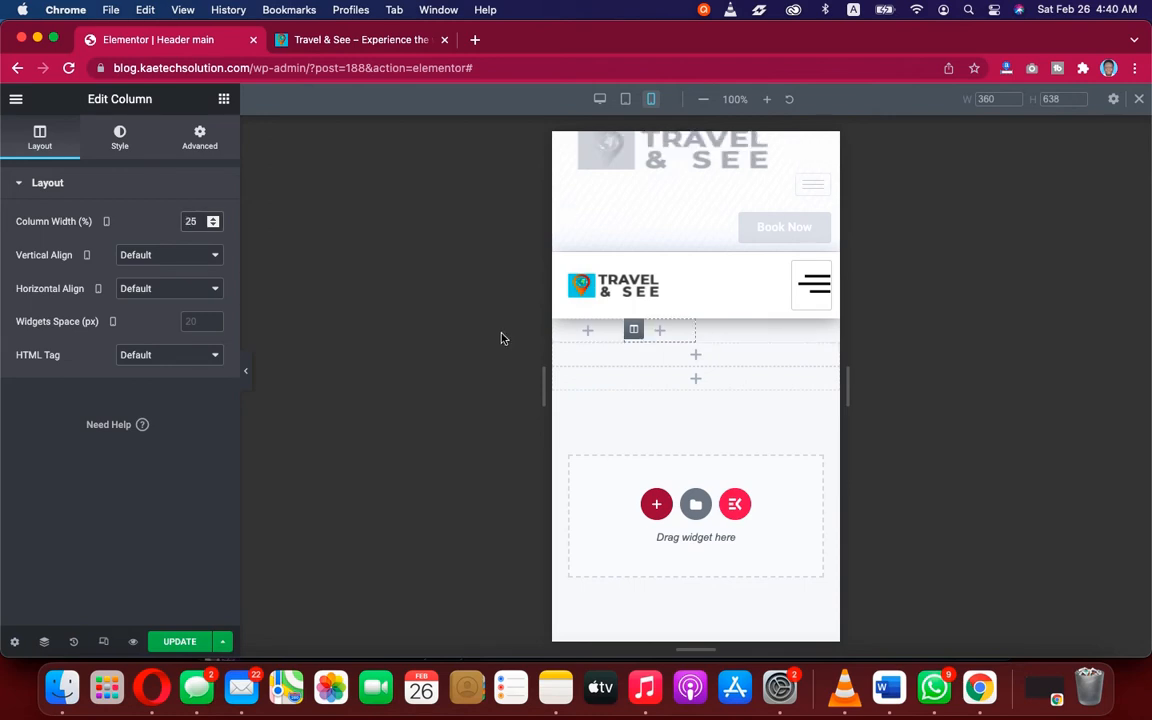
# Step: Set the mobile column width of the section's third and fourth columns to 25%
pyautogui.click(563, 355)
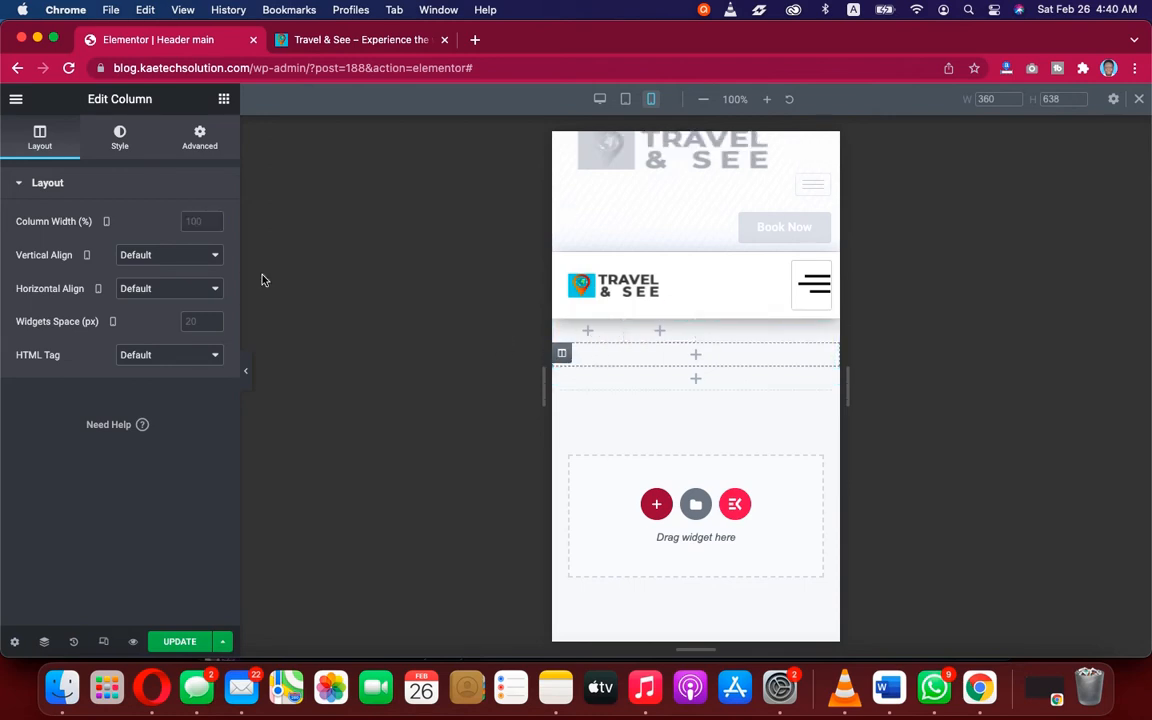
pyautogui.click(196, 222)
pyautogui.write('25')
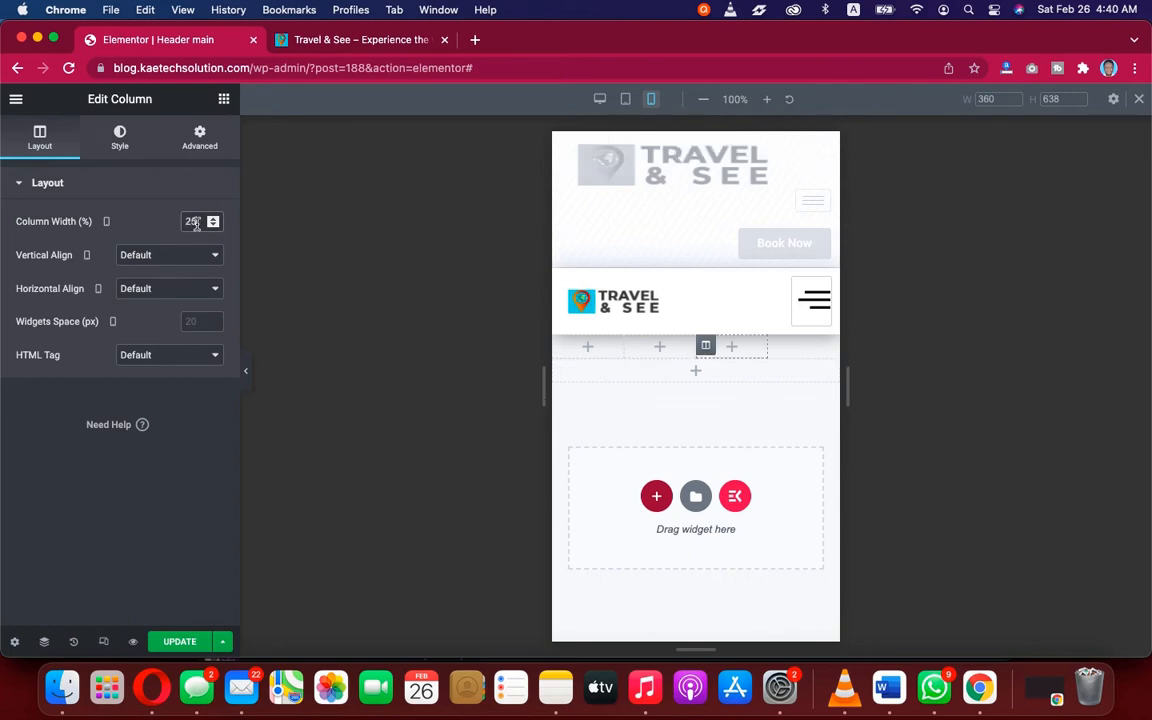
pyautogui.click(563, 371)
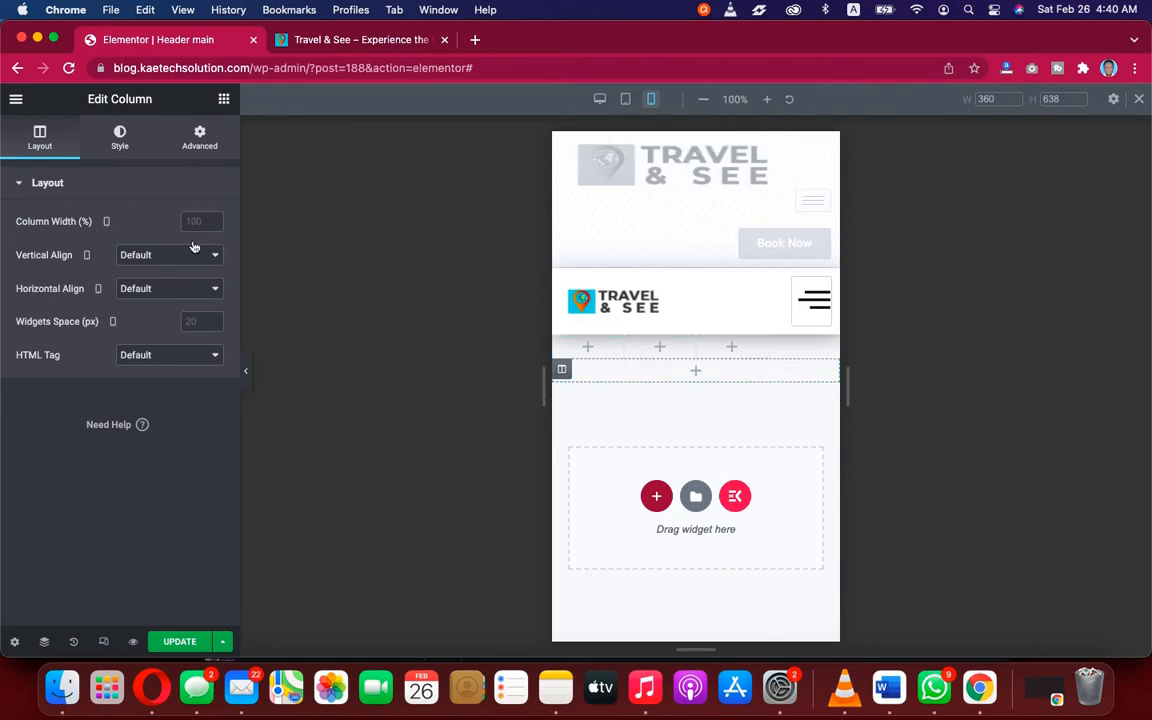
pyautogui.click(194, 218)
pyautogui.write('25')
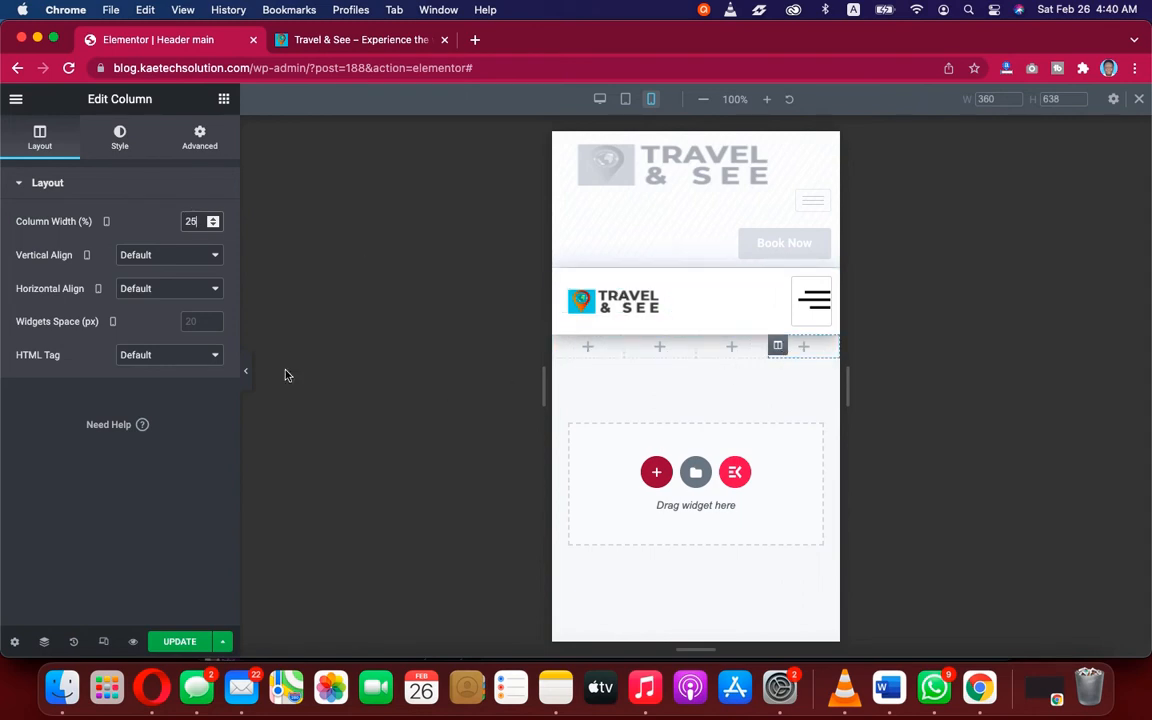
# Step: Search the widgets for "icon" and place an Icon Box widget in the section's first column
pyautogui.click(589, 347)
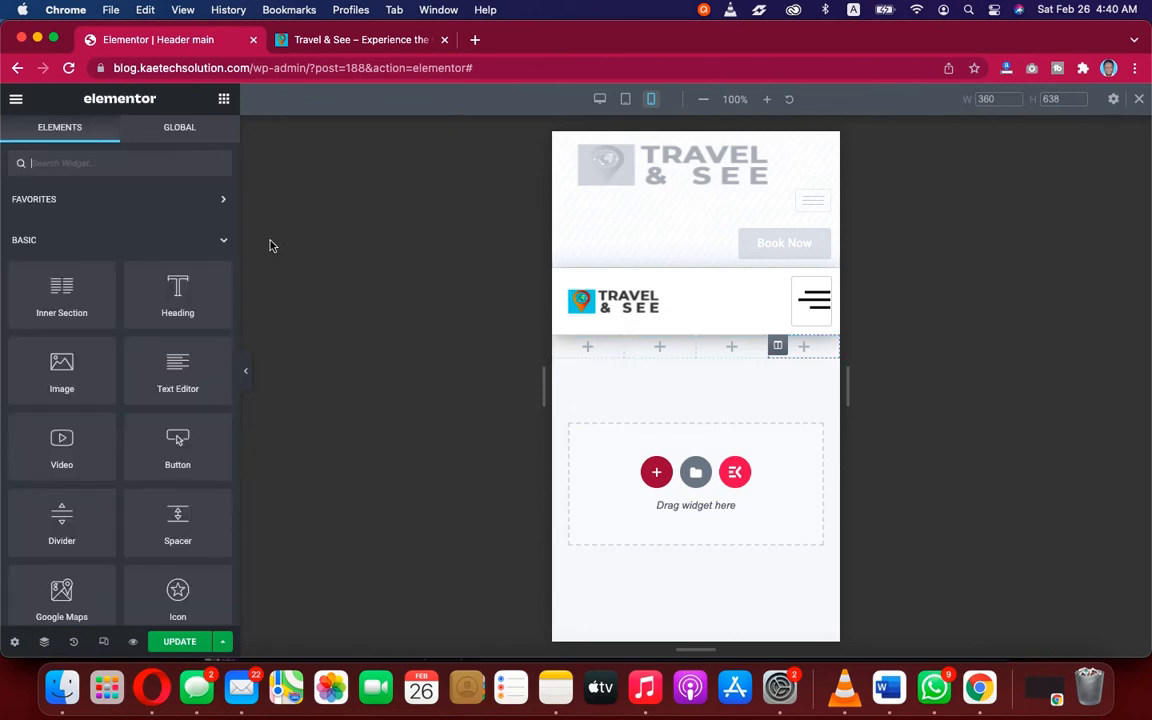
pyautogui.write('icon')
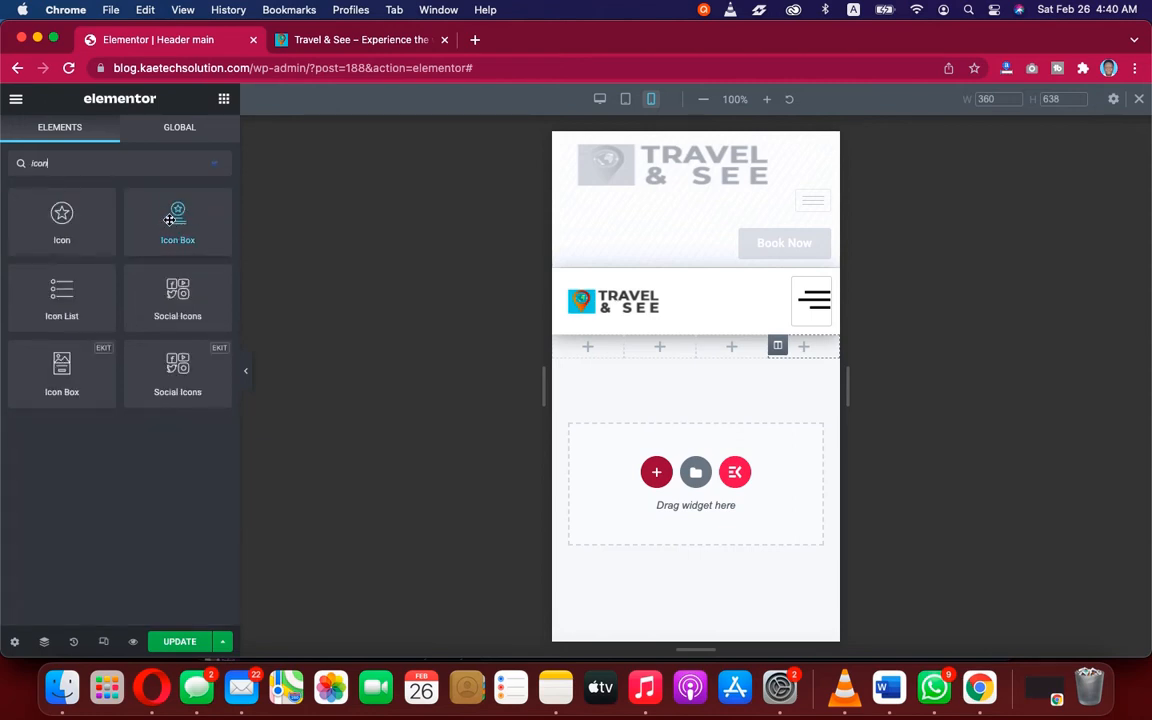
pyautogui.moveTo(170, 221); pyautogui.dragTo(587, 343)
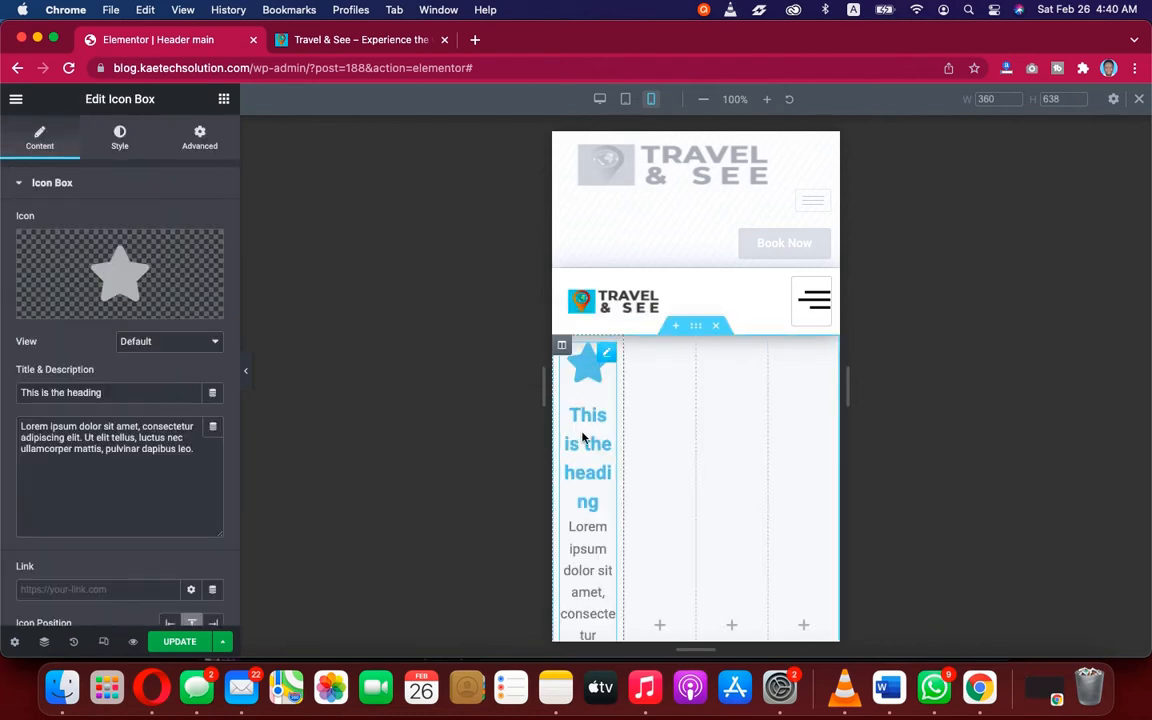
# Step: Clear the icon box's description and change its title to "Home"
pyautogui.tripleClick(165, 444)
pyautogui.press('BackSpace')
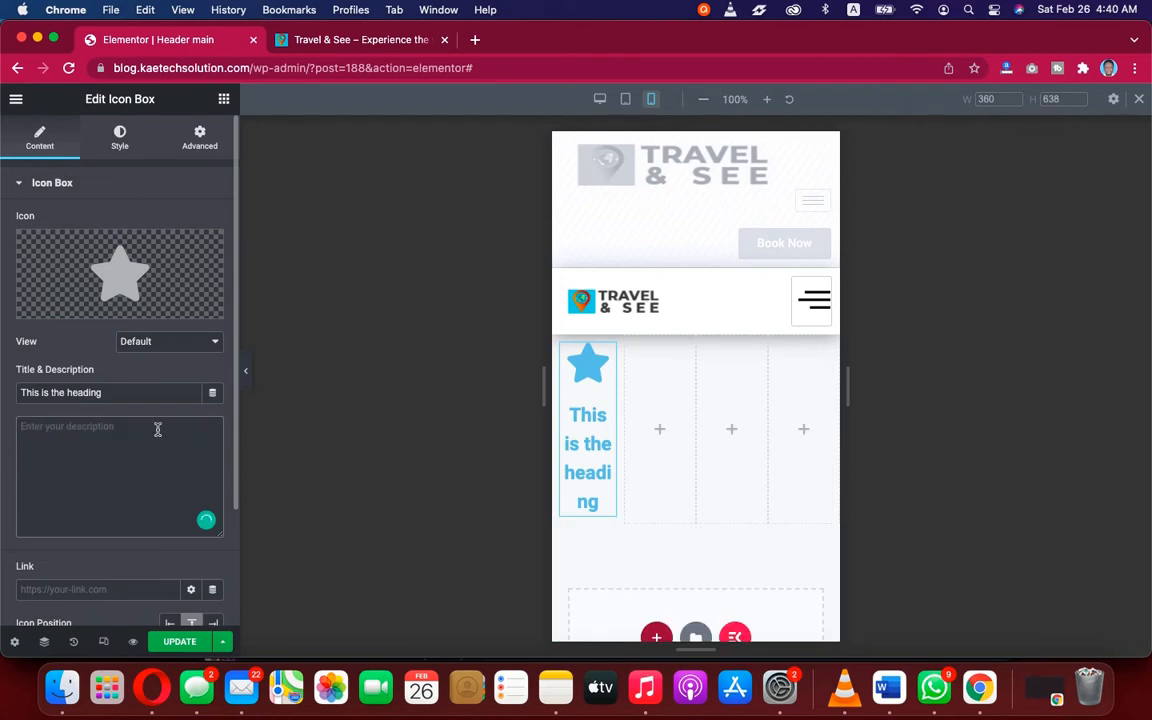
pyautogui.click(104, 392)
pyautogui.tripleClick(50, 393)
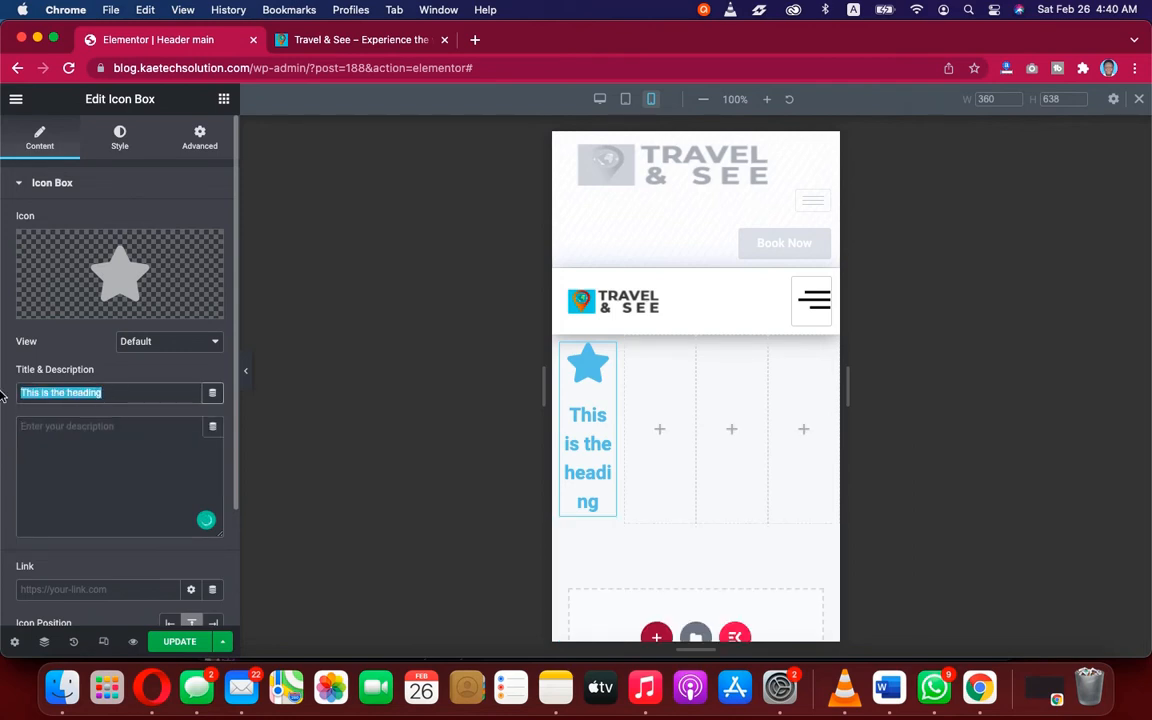
pyautogui.write('Home')
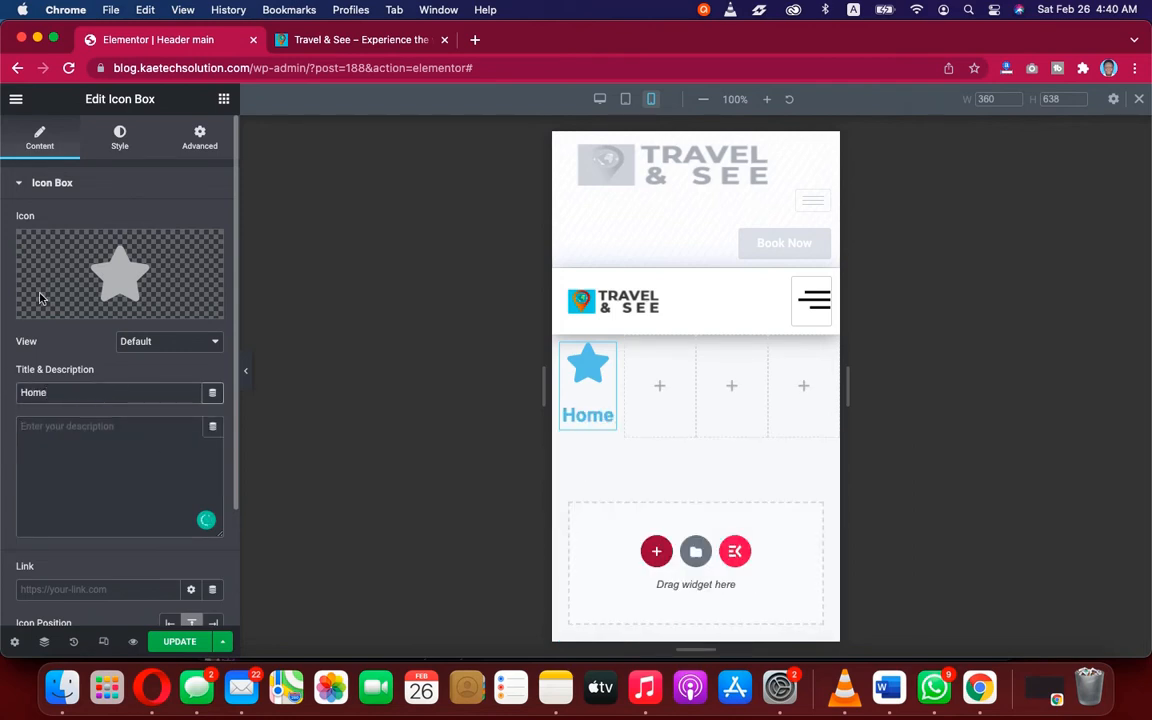
# Step: Replace the icon box's star with the solid Home icon, found by filtering the icon library for "home"
pyautogui.click(127, 274)
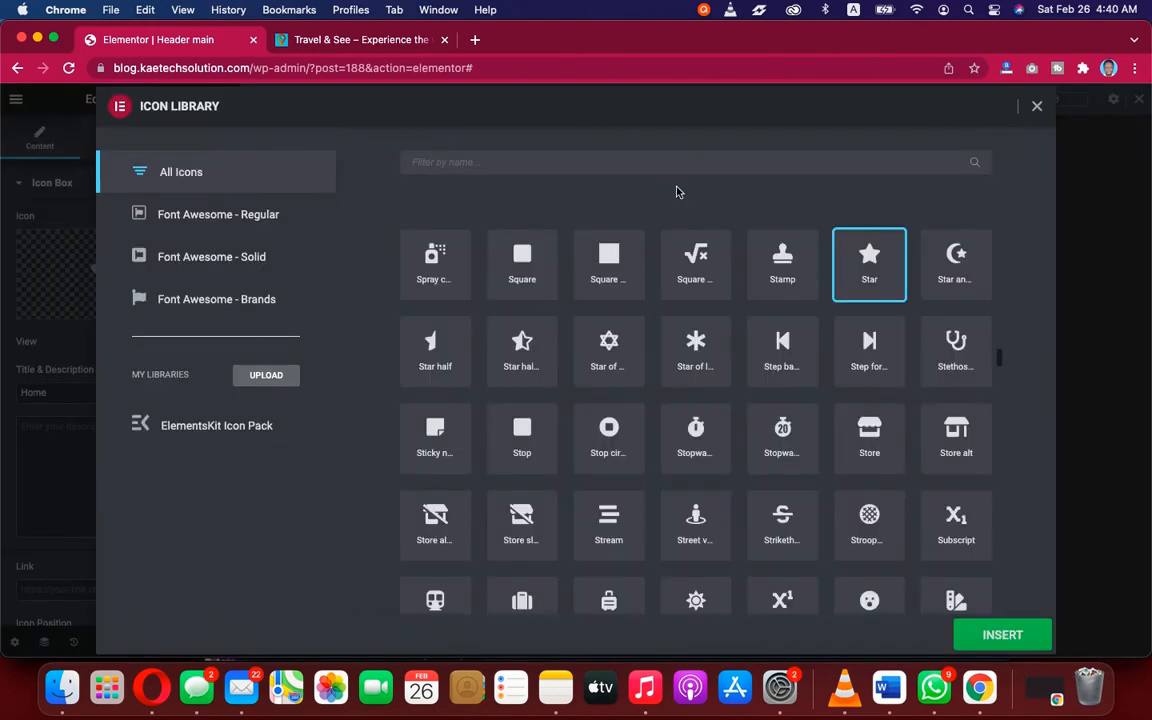
pyautogui.click(670, 162)
pyautogui.write('home')
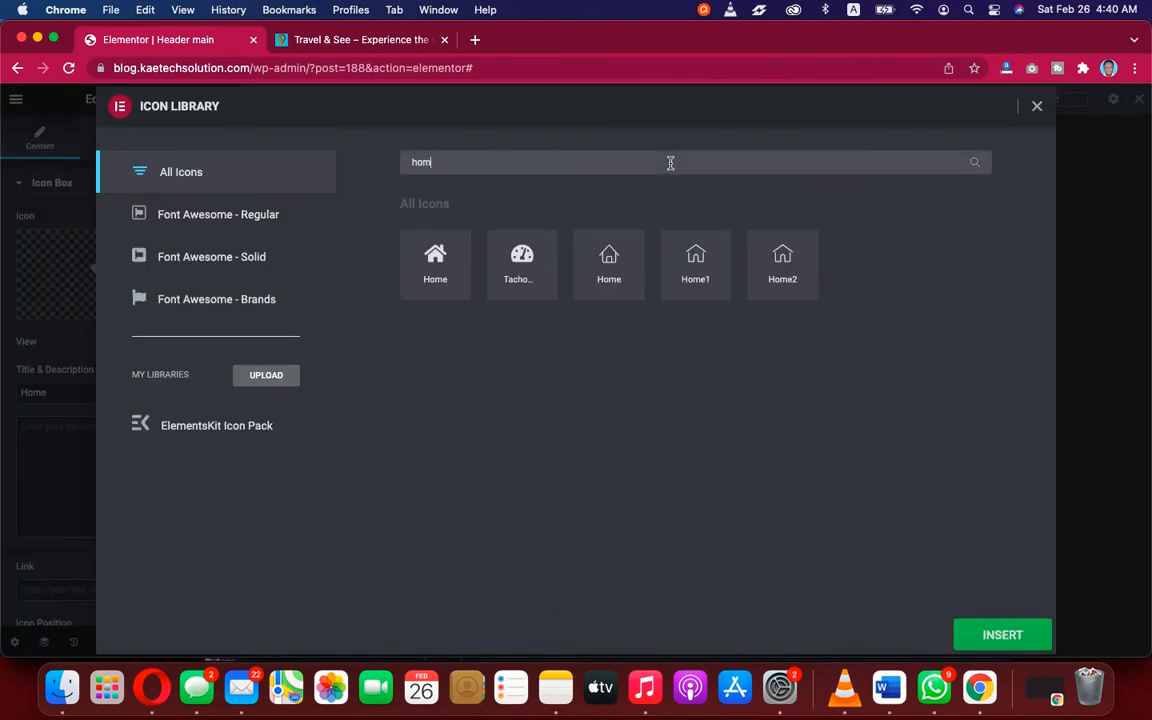
pyautogui.click(442, 256)
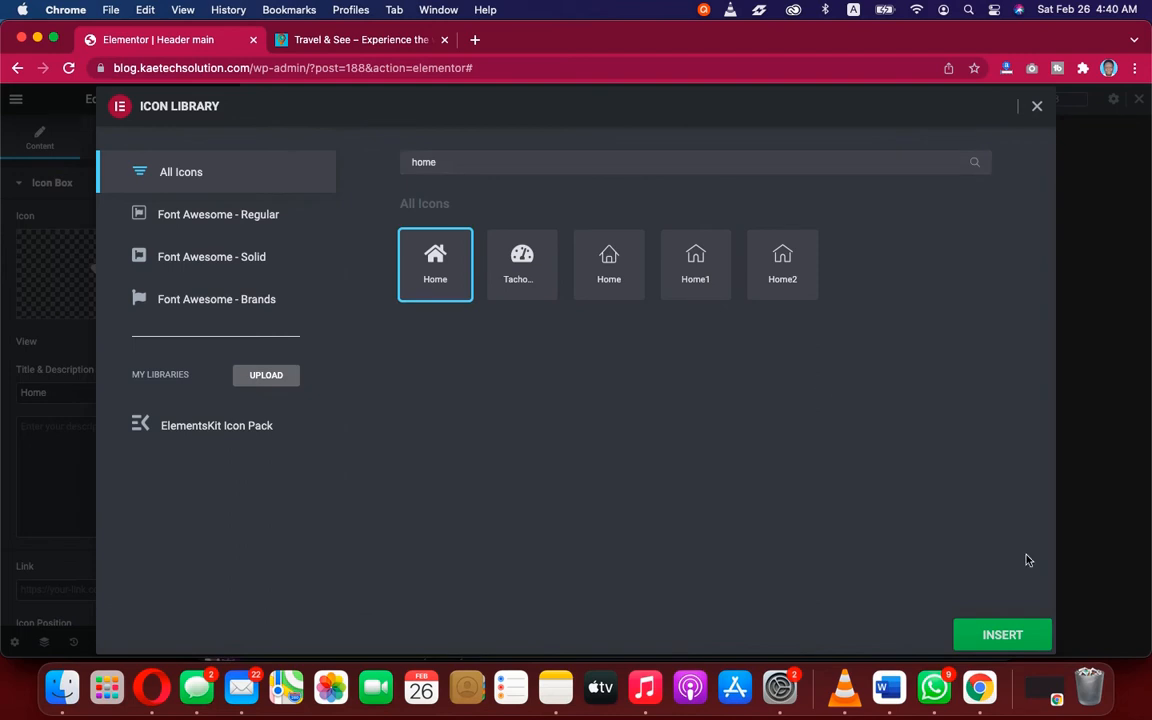
pyautogui.click(1012, 634)
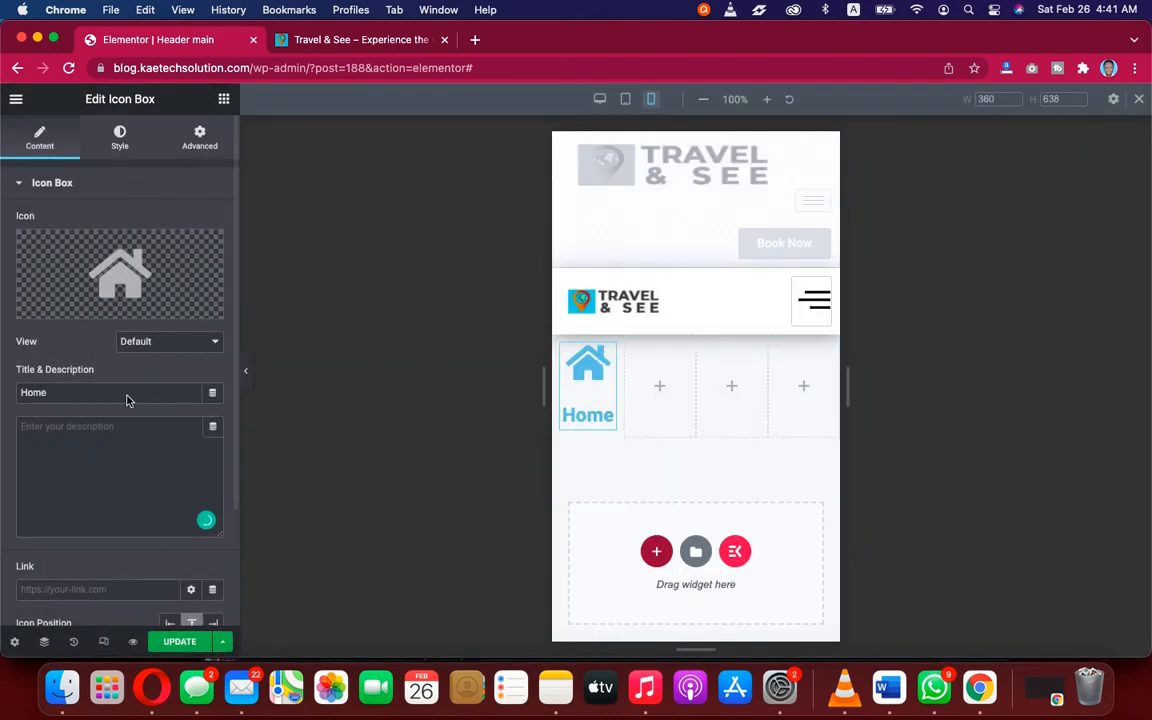
pyautogui.scroll(-3, 126, 395)
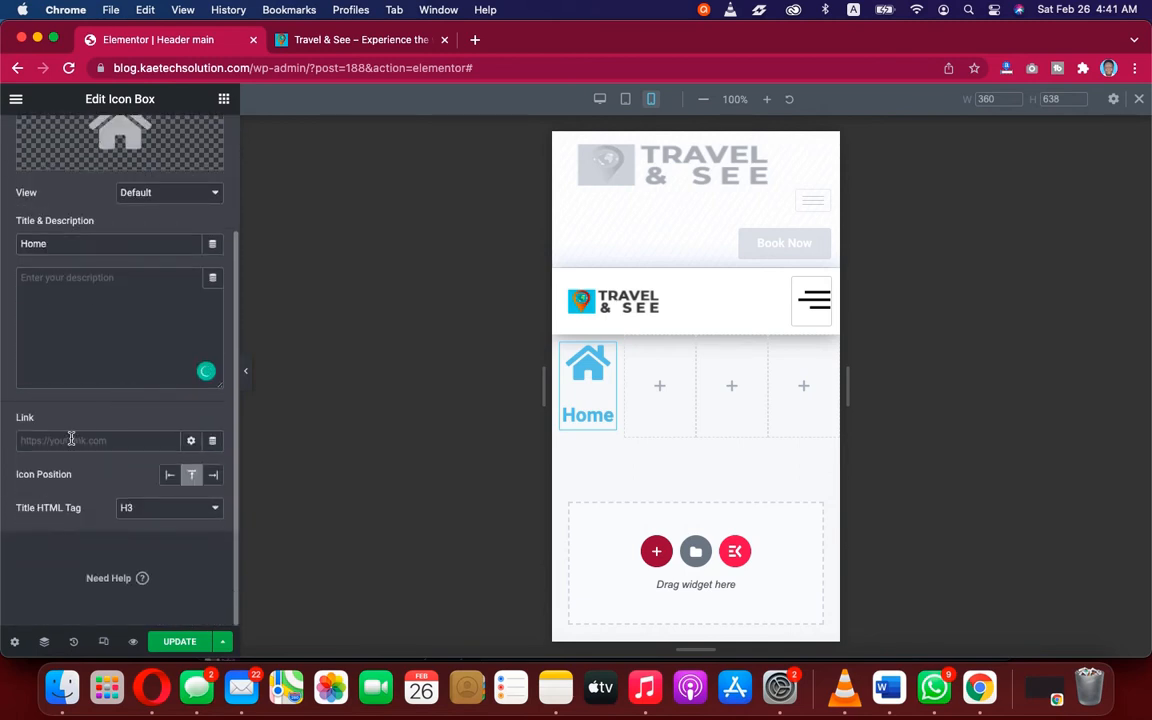
pyautogui.click(71, 440)
pyautogui.write('home')
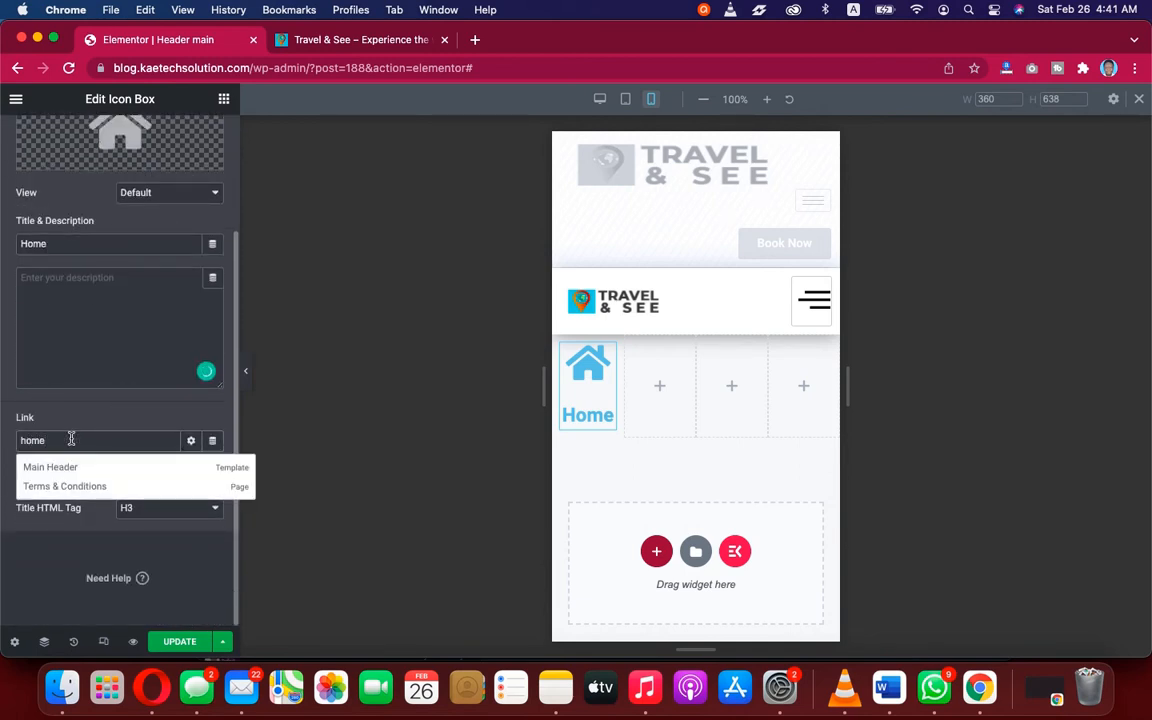
pyautogui.press('BackSpace')
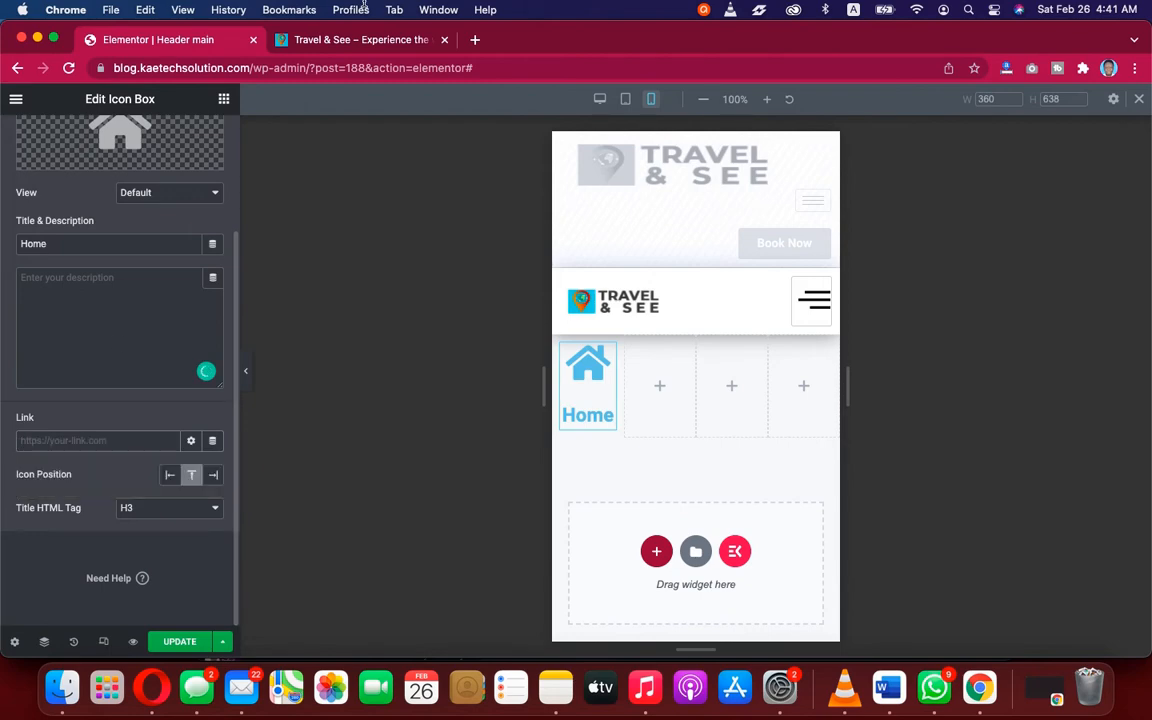
# Step: Copy the address of the Travel & See home page, blog.kaetechsolution.com, and use it as the Home icon box's link
pyautogui.click(345, 39)
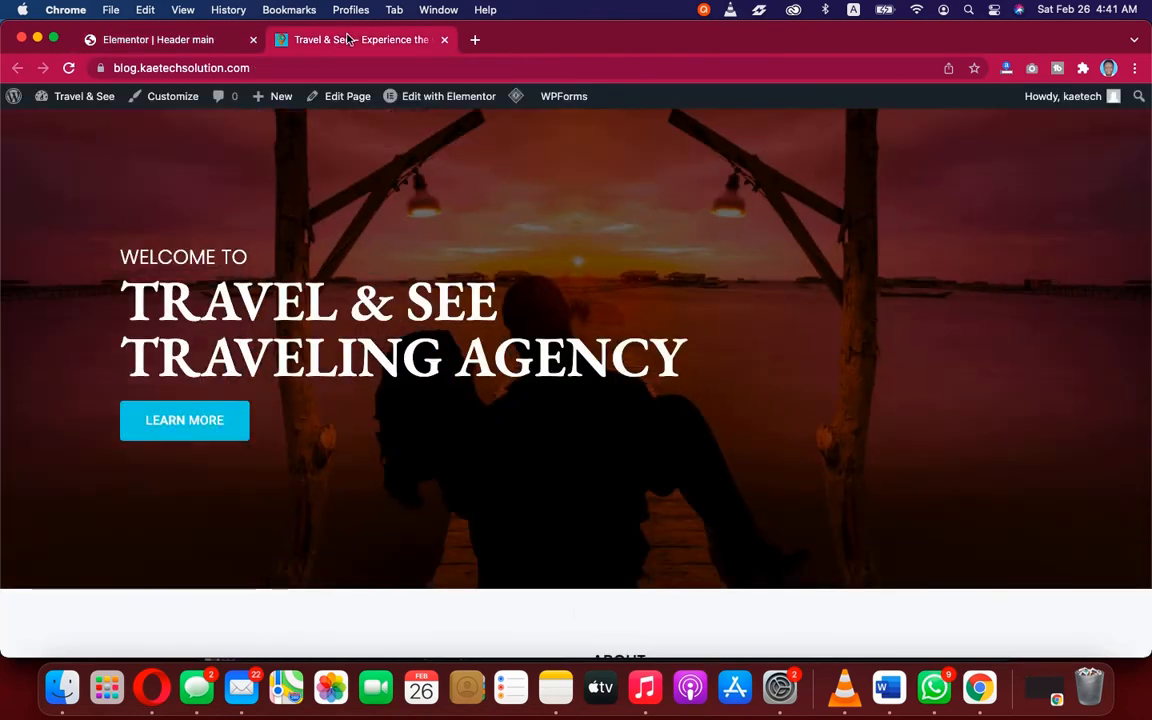
pyautogui.click(266, 68)
pyautogui.press('super+c')
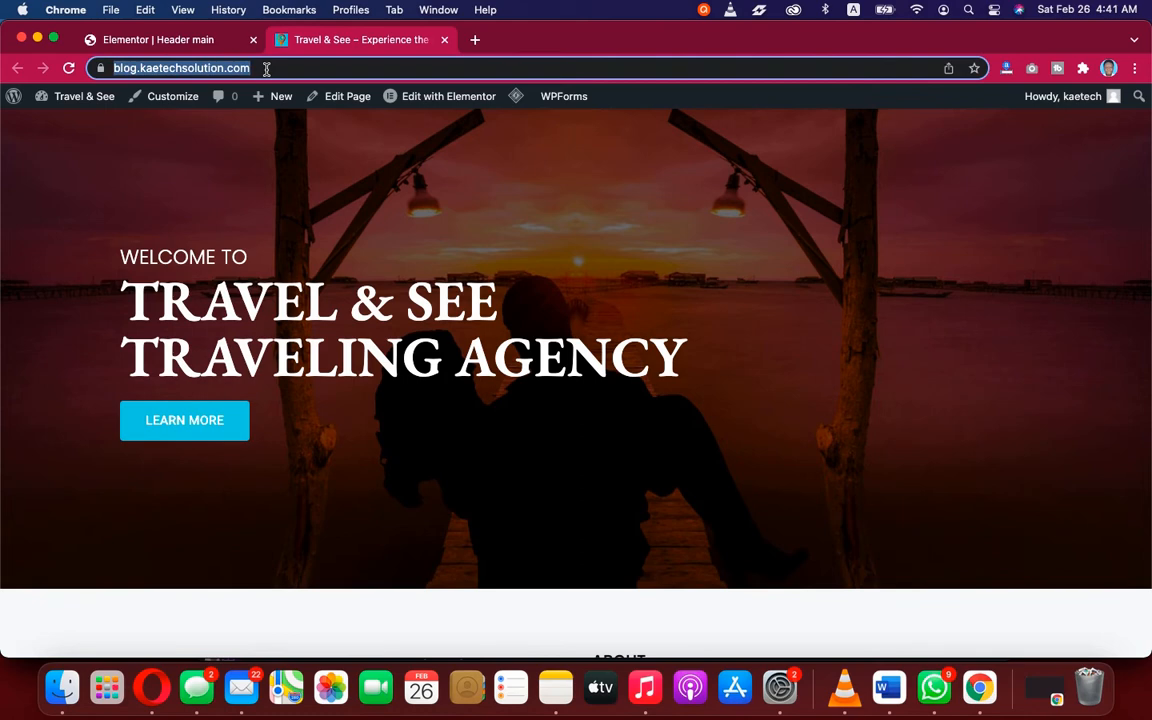
pyautogui.click(170, 39)
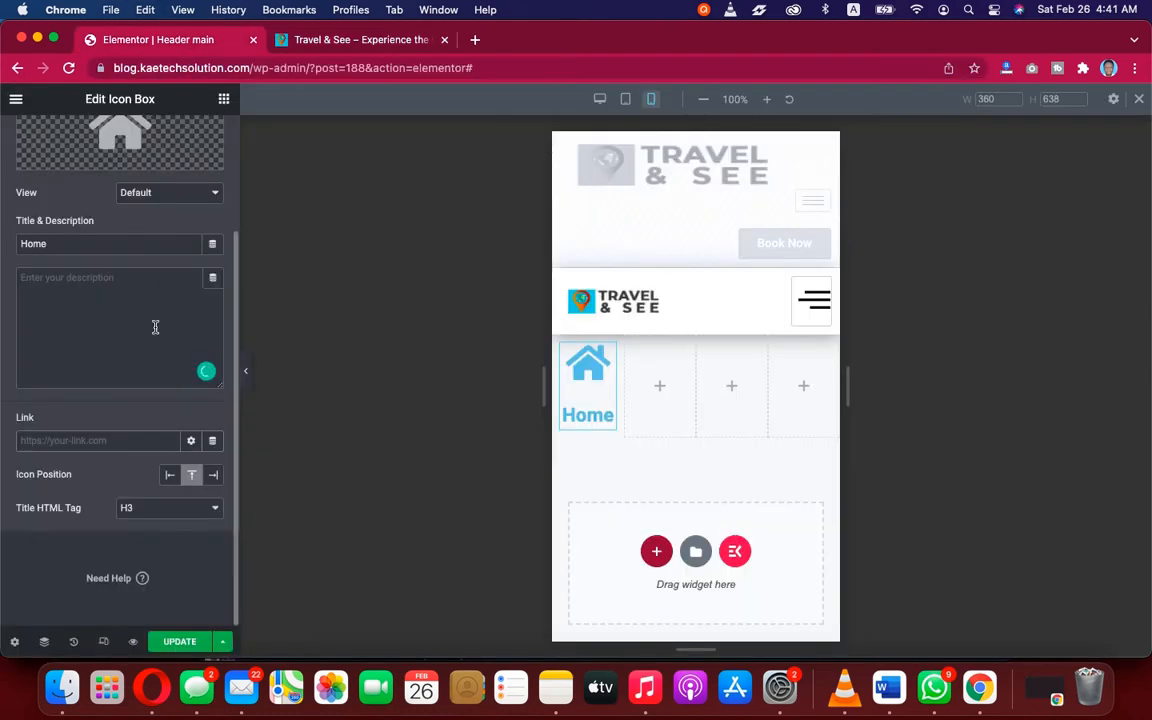
pyautogui.click(84, 440)
pyautogui.press('super+v')
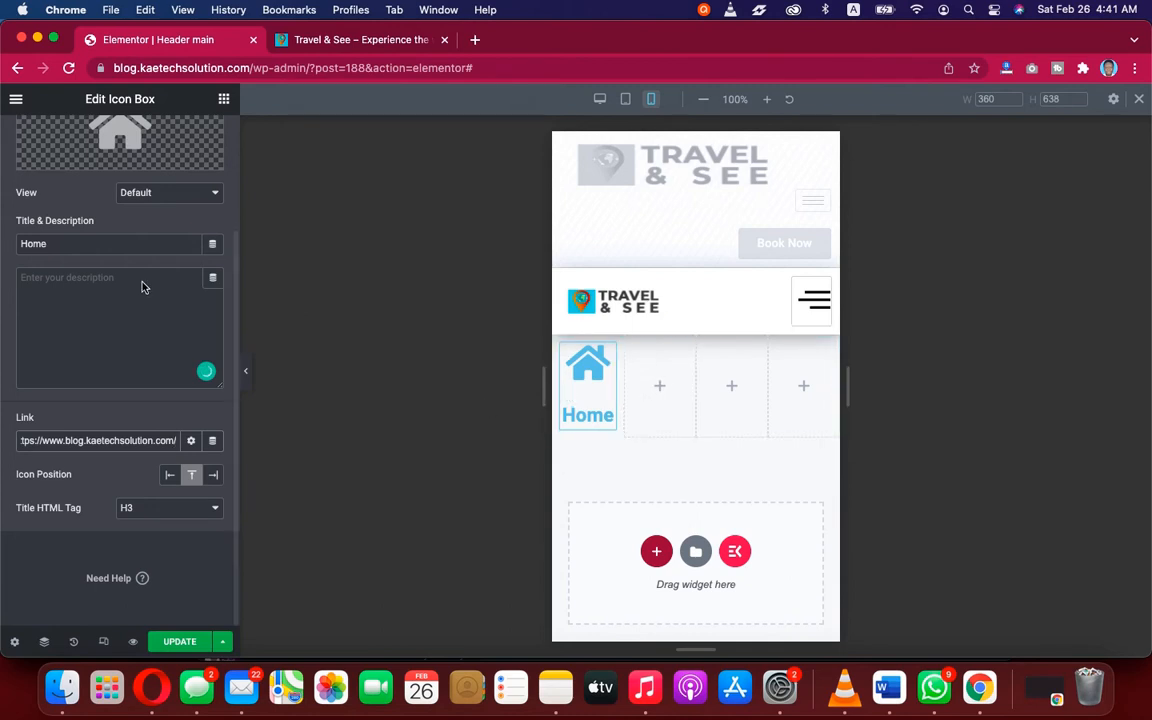
# Step: Set the Home icon's normal primary color to white, #FFFFFF
pyautogui.scroll(3, 136, 267)
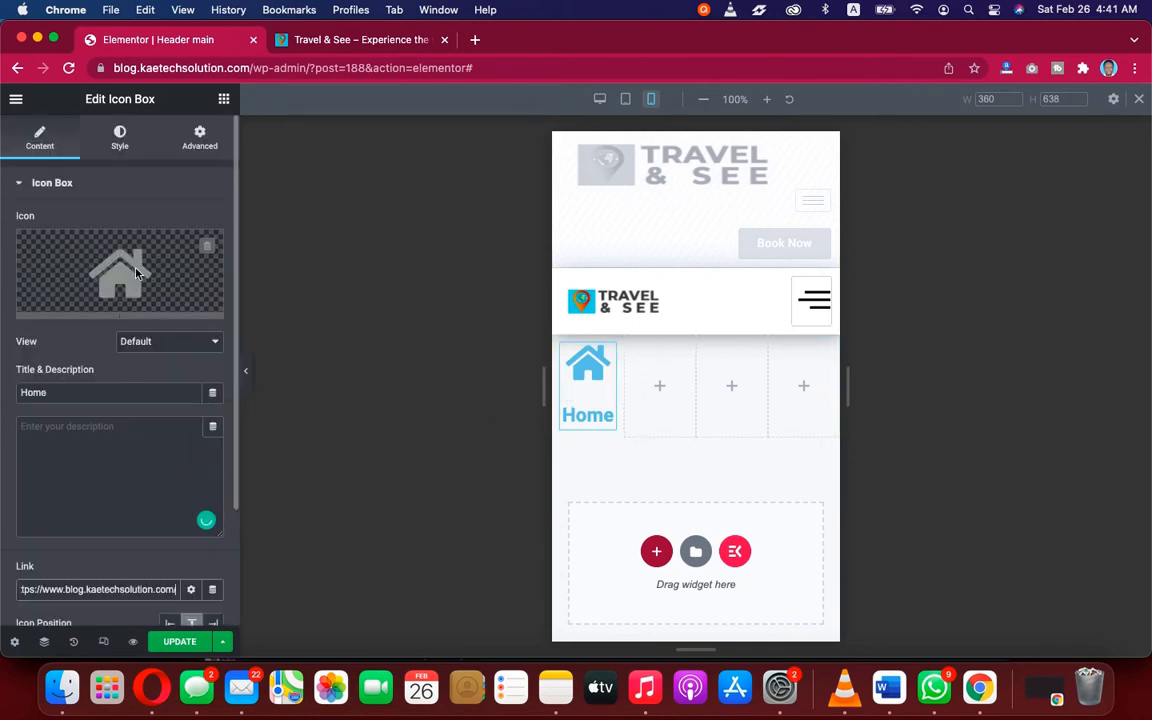
pyautogui.click(119, 142)
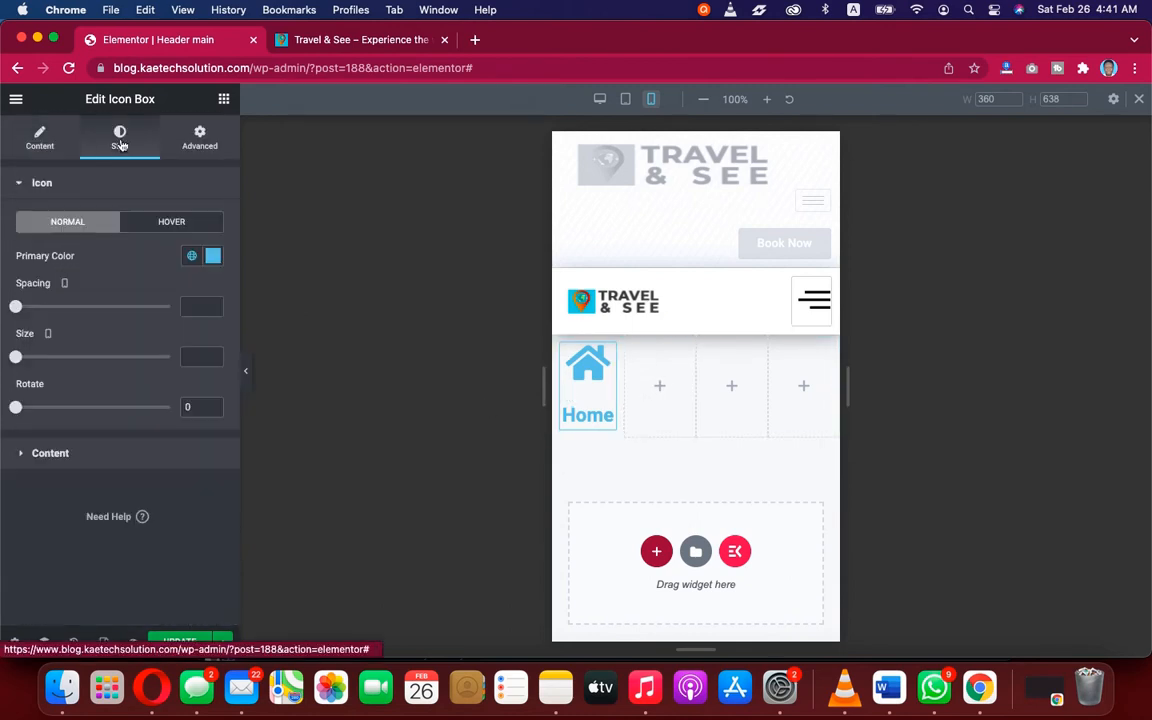
pyautogui.click(213, 256)
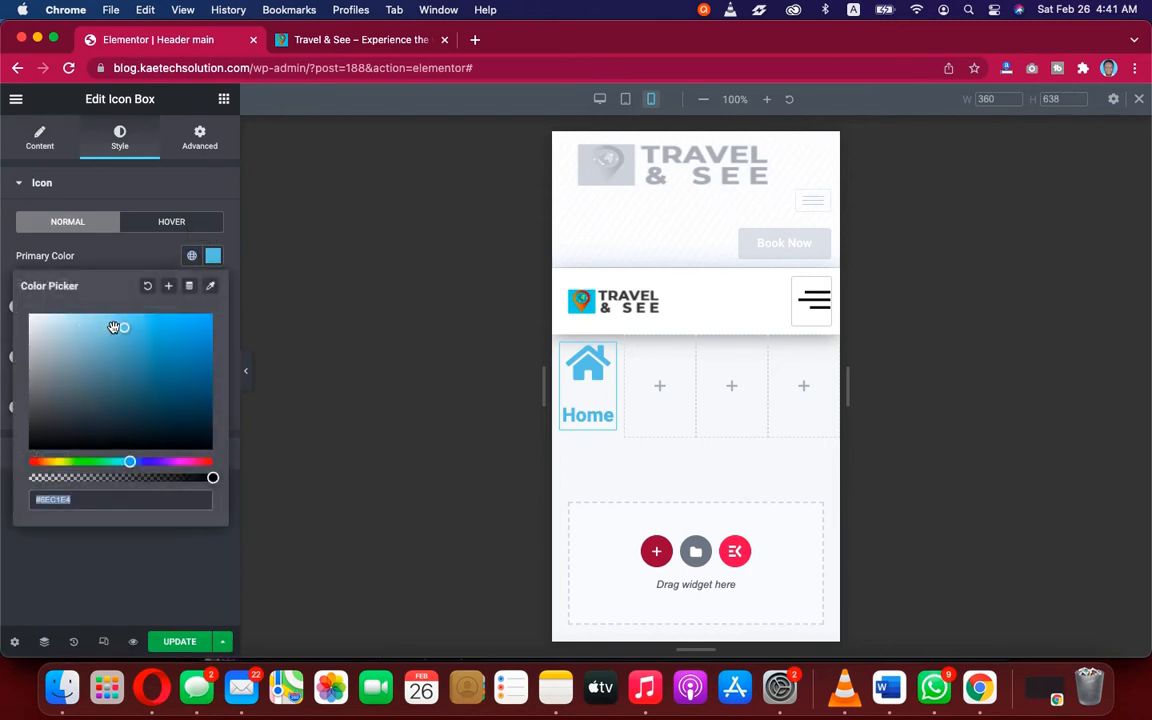
pyautogui.moveTo(124, 329); pyautogui.dragTo(5, 290)
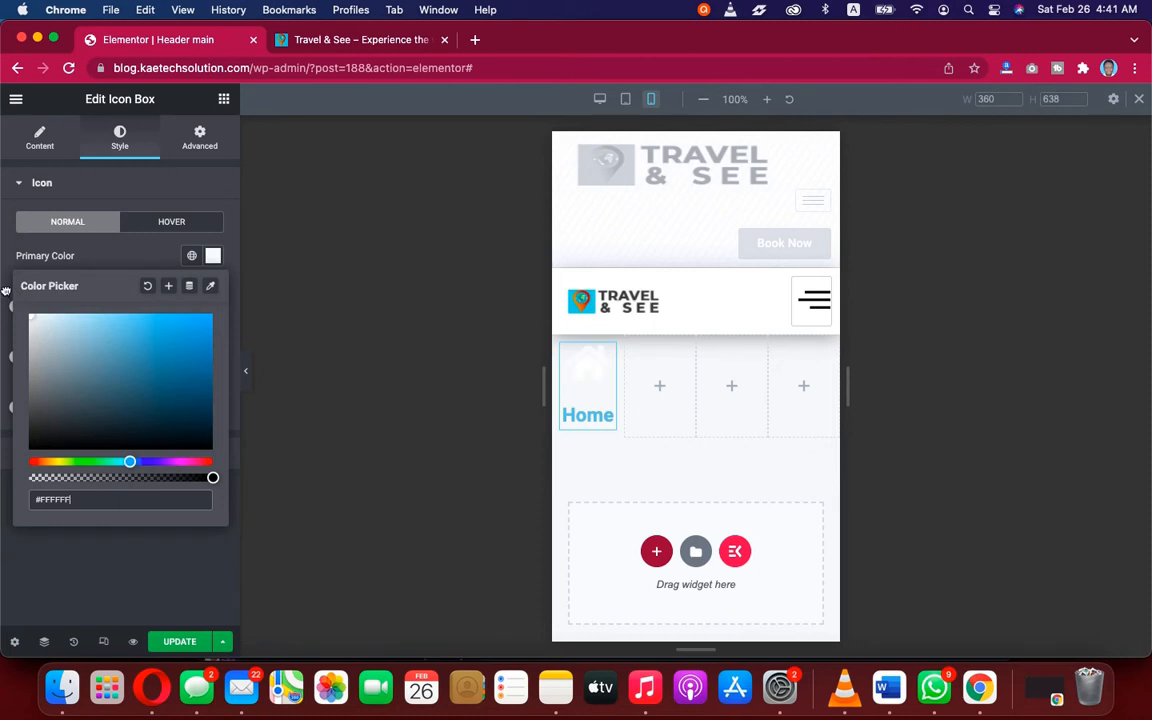
# Step: Set the title color of the Home icon box to white
pyautogui.click(98, 263)
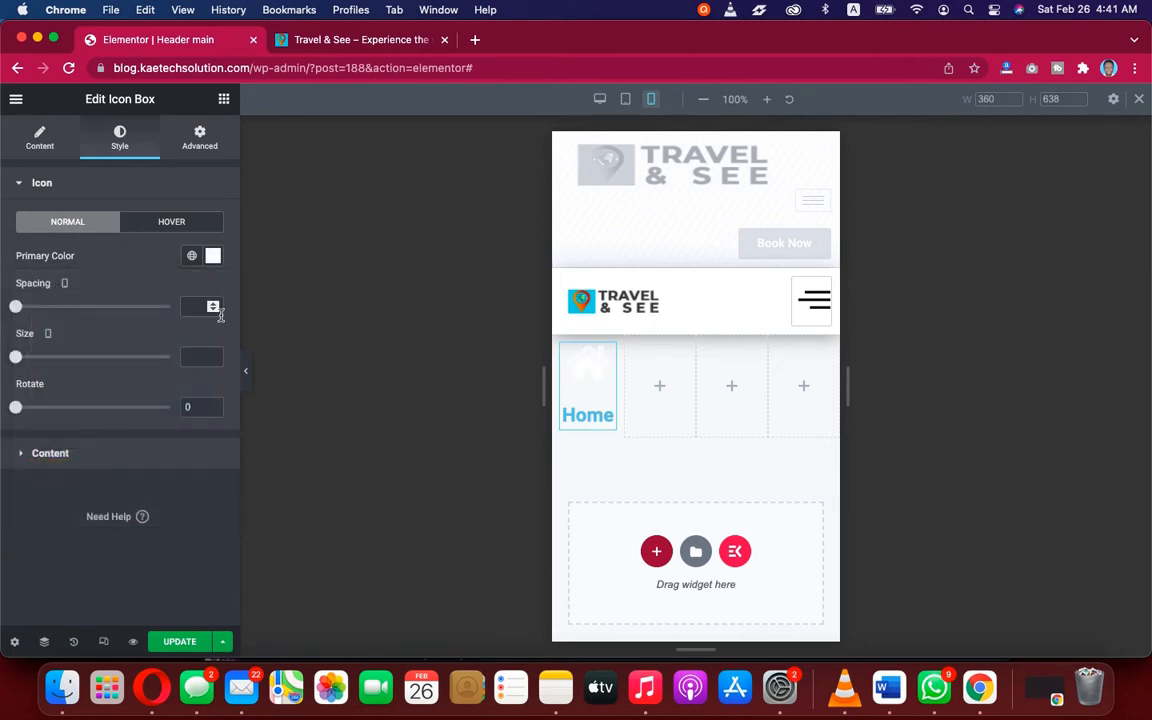
pyautogui.click(146, 455)
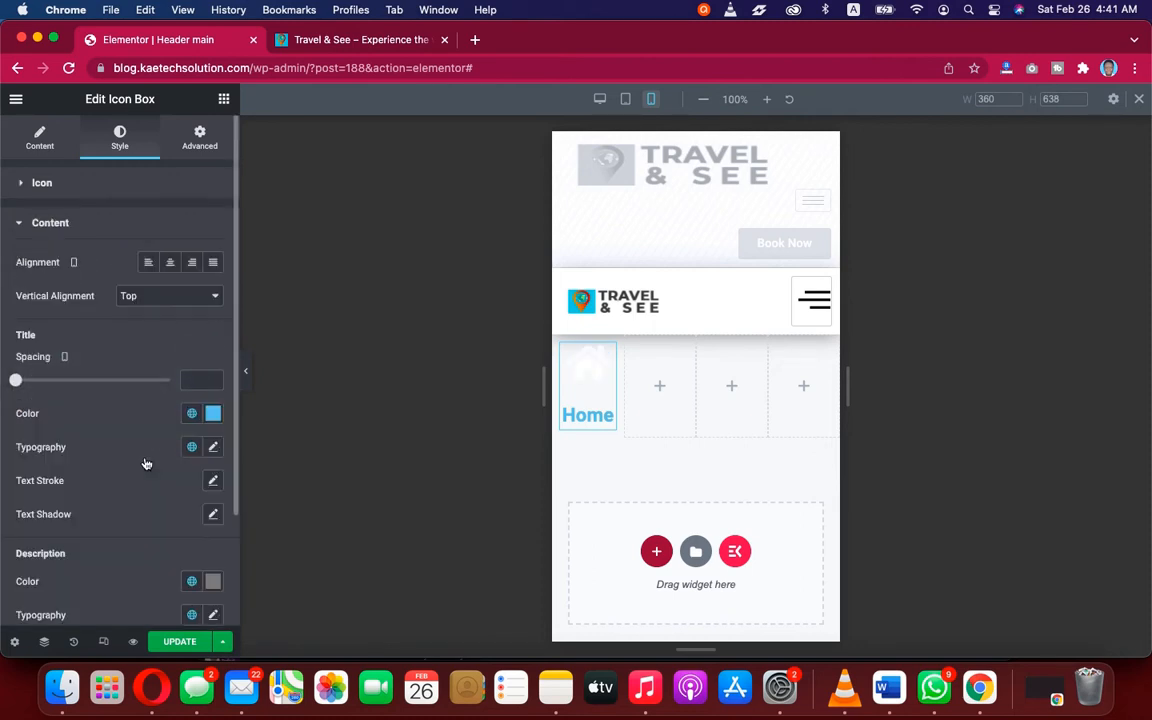
pyautogui.click(213, 413)
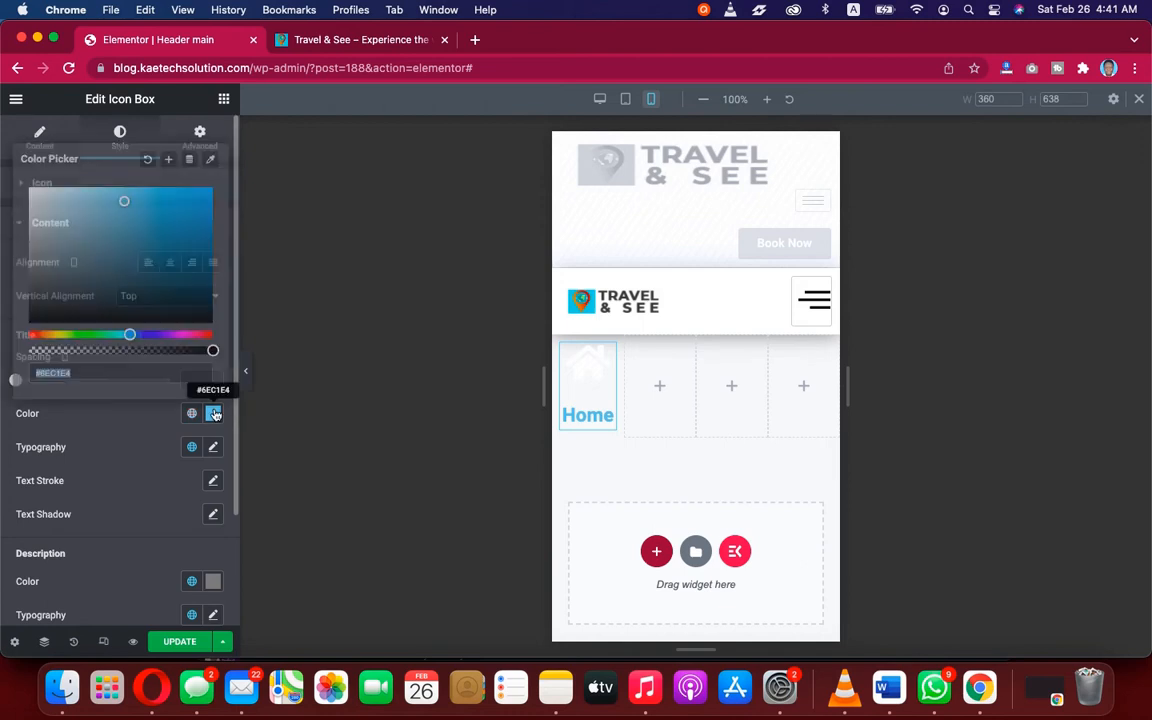
pyautogui.write('#FFFFFF')
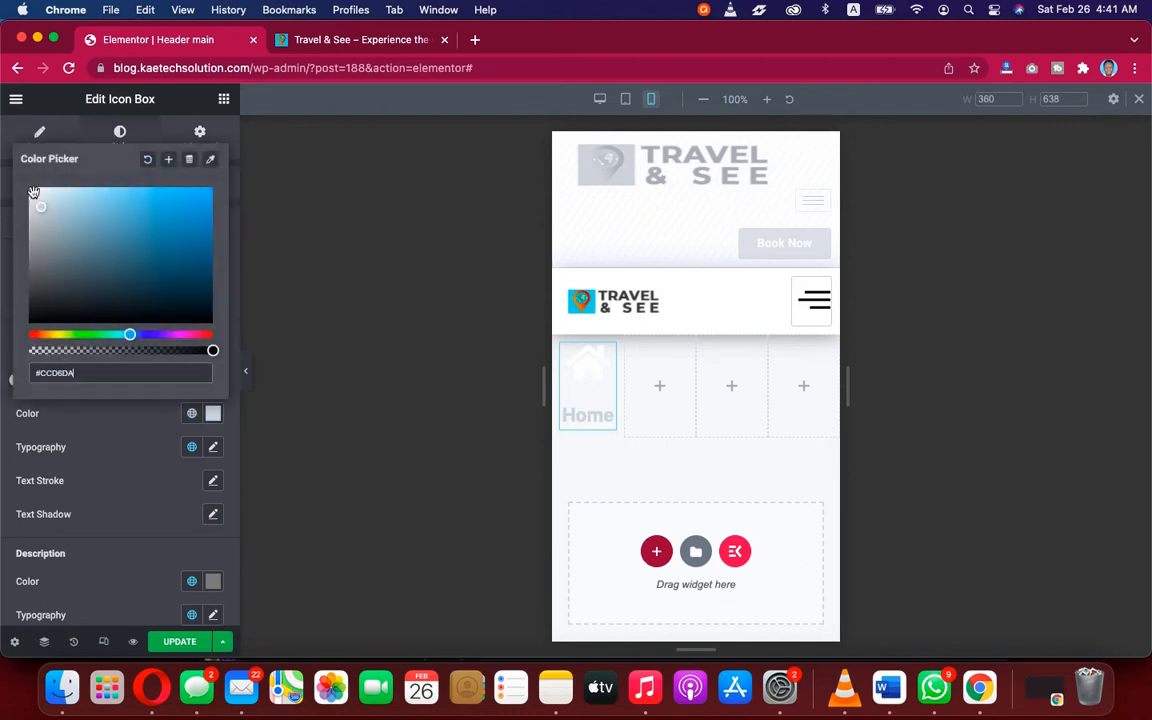
pyautogui.click(9, 130)
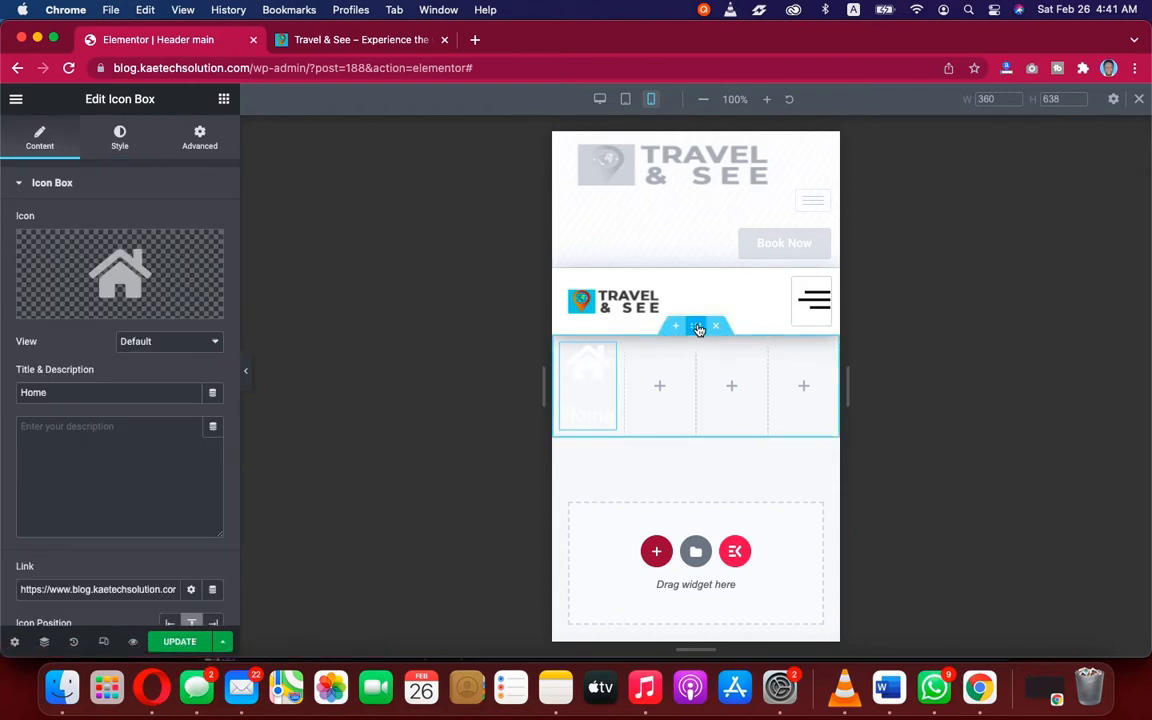
# Step: Give the four-column section a classic background in #0093C8, copying the color code from the Codes note in Notes
pyautogui.click(697, 327)
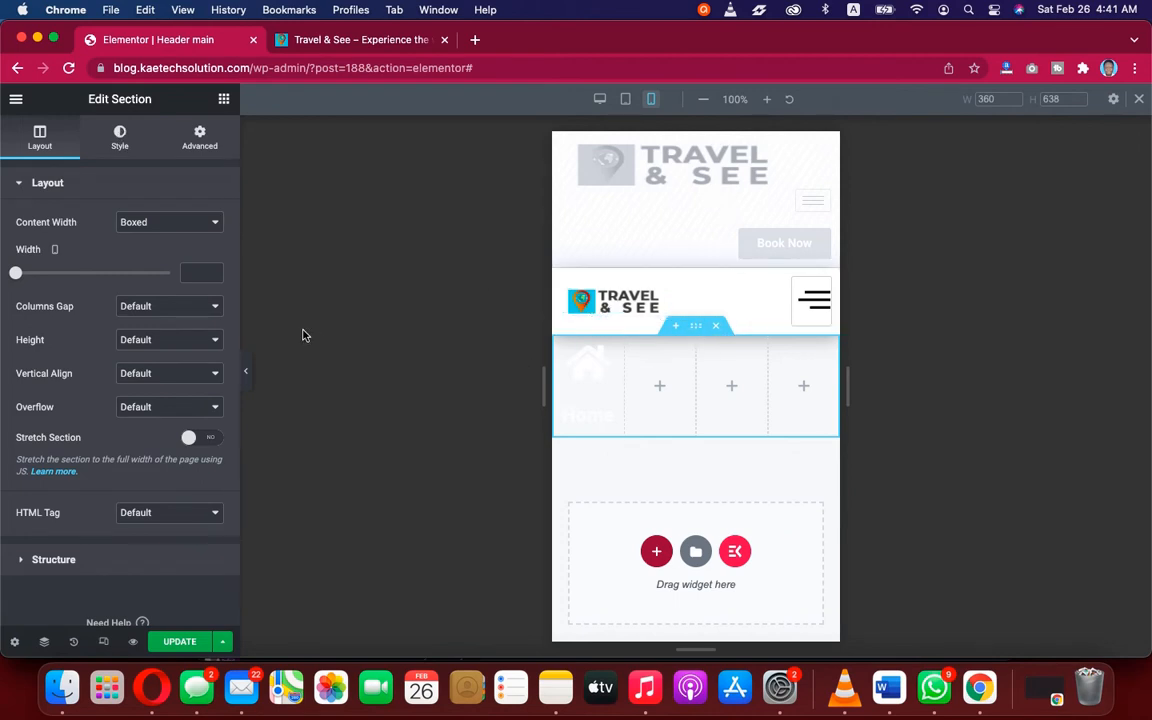
pyautogui.click(120, 136)
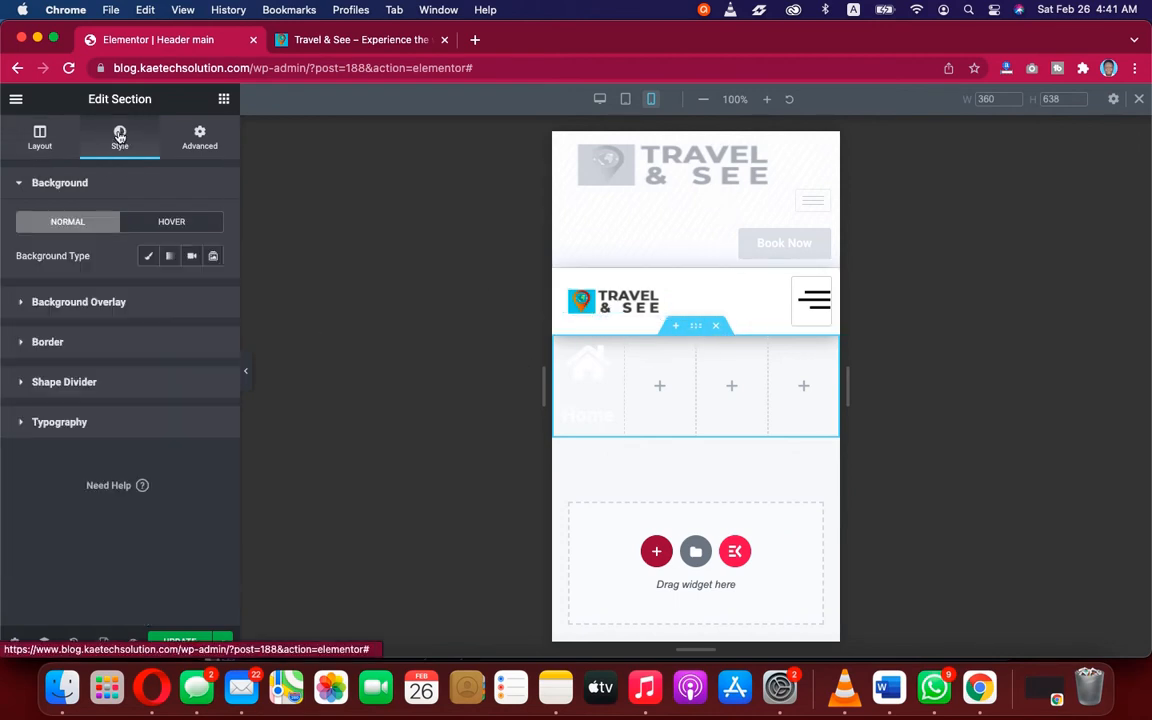
pyautogui.click(148, 258)
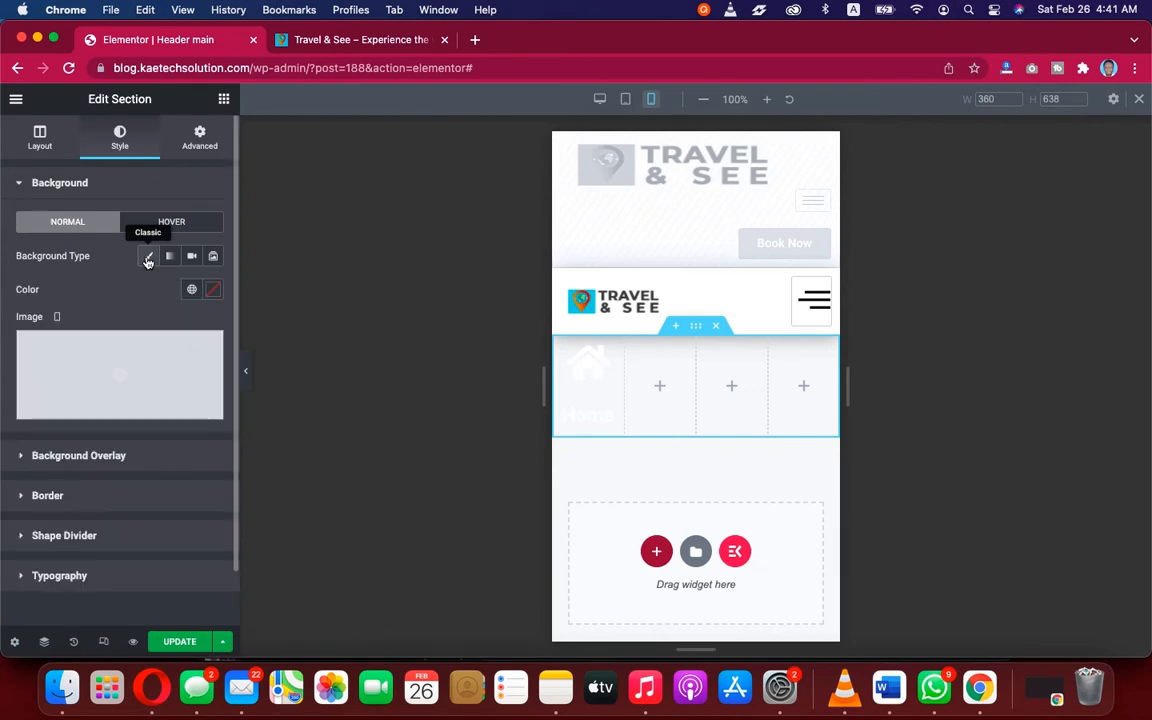
pyautogui.click(212, 290)
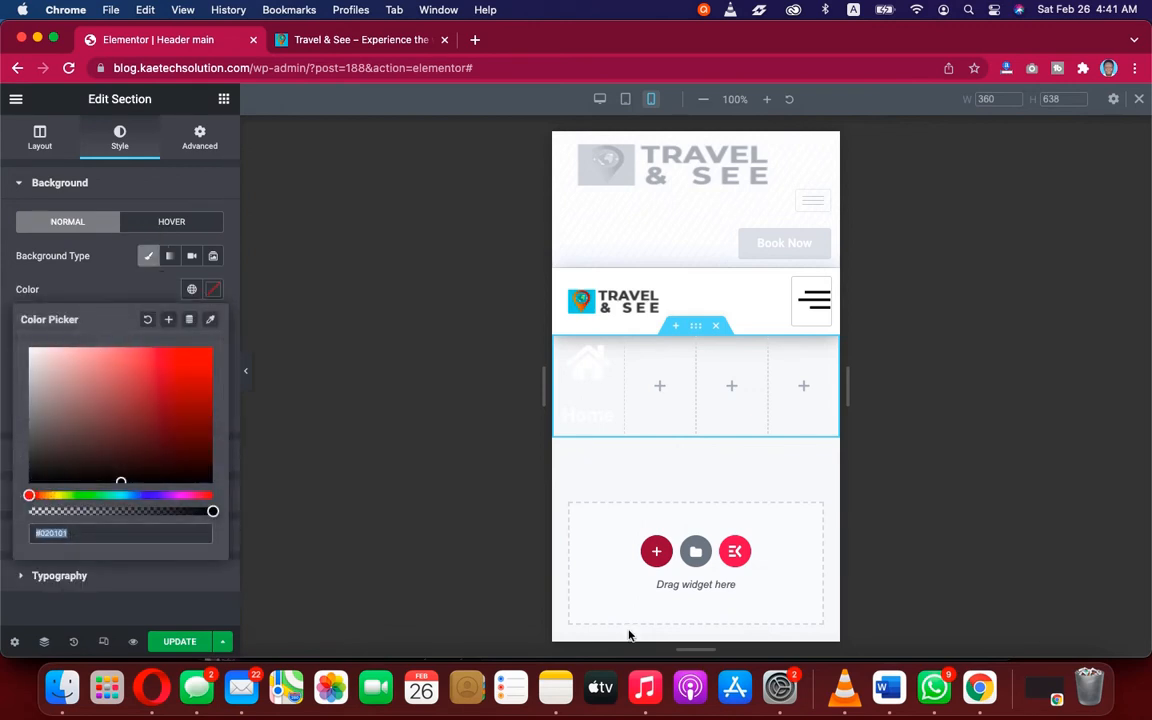
pyautogui.click(558, 690)
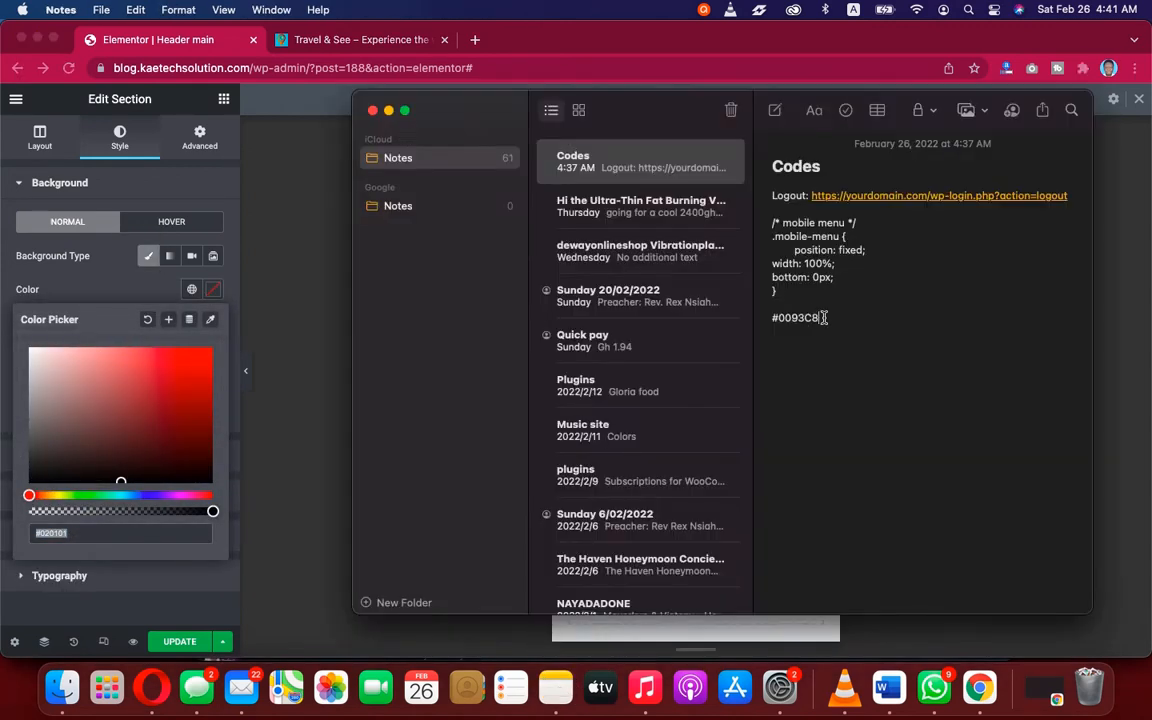
pyautogui.moveTo(816, 317); pyautogui.dragTo(769, 317)
pyautogui.press('super+c')
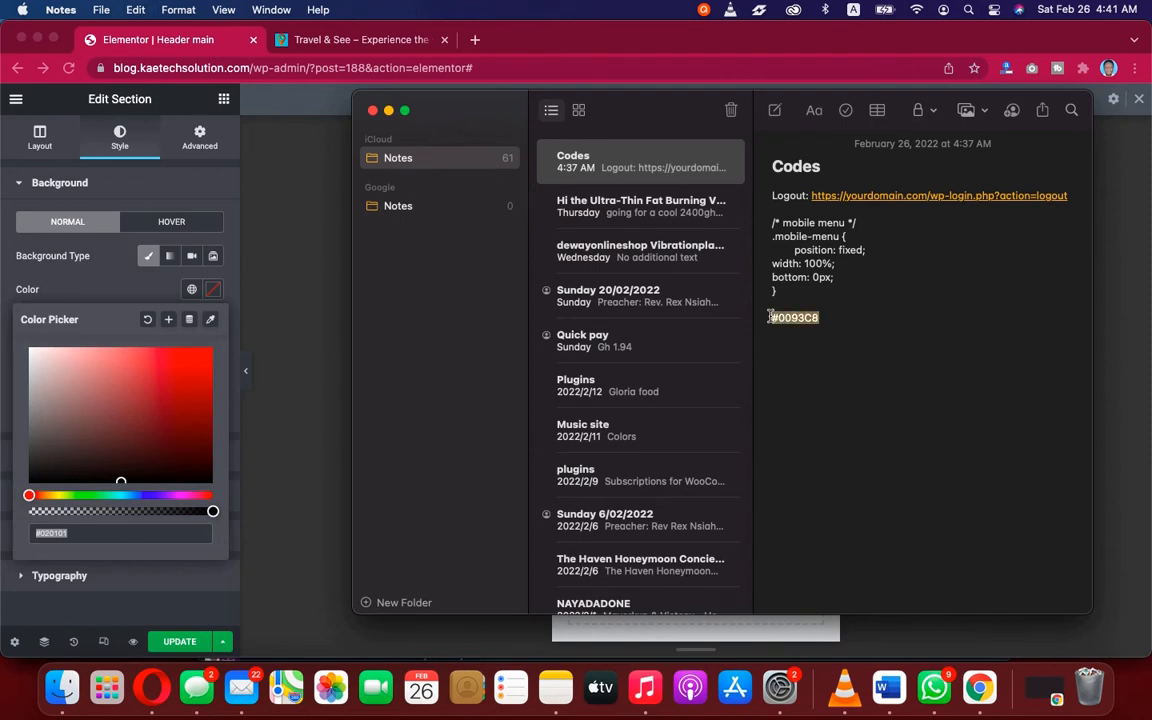
pyautogui.click(110, 531)
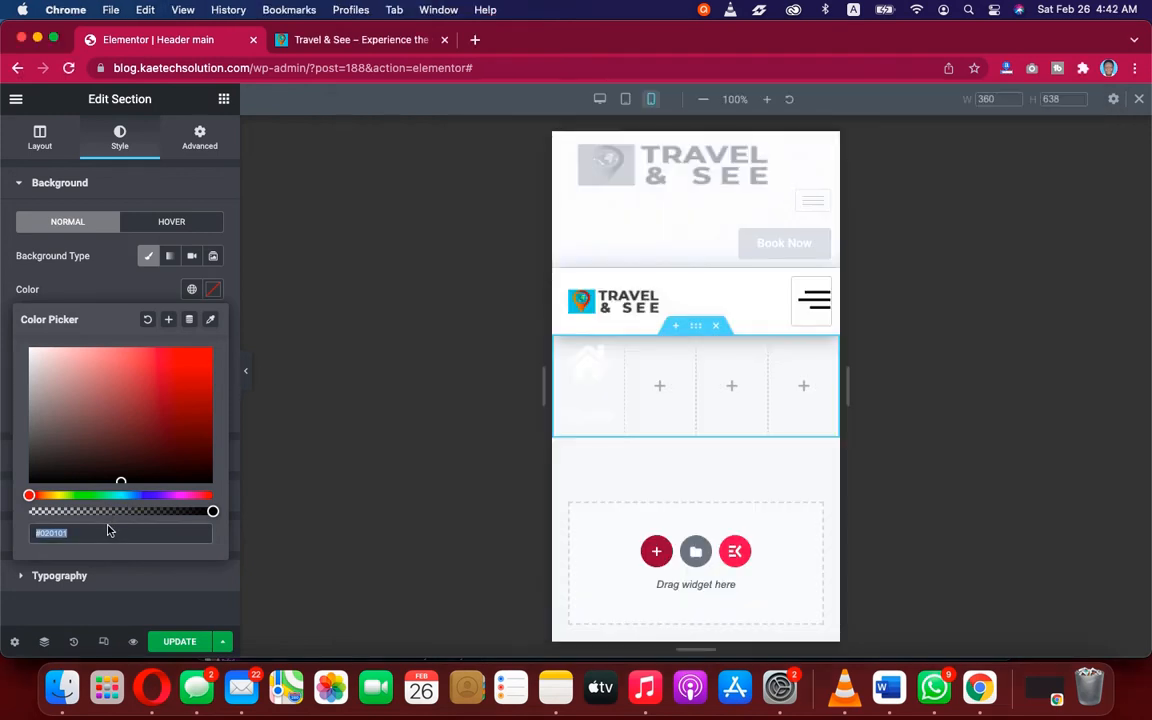
pyautogui.press('super+v')
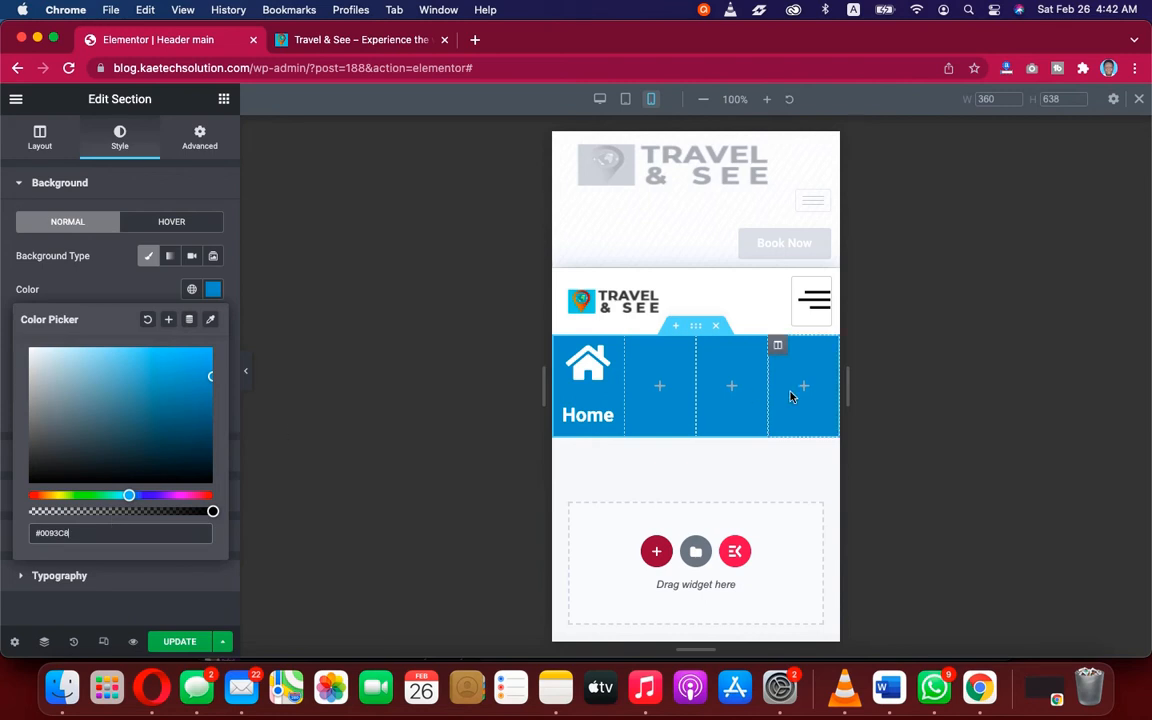
pyautogui.click(100, 288)
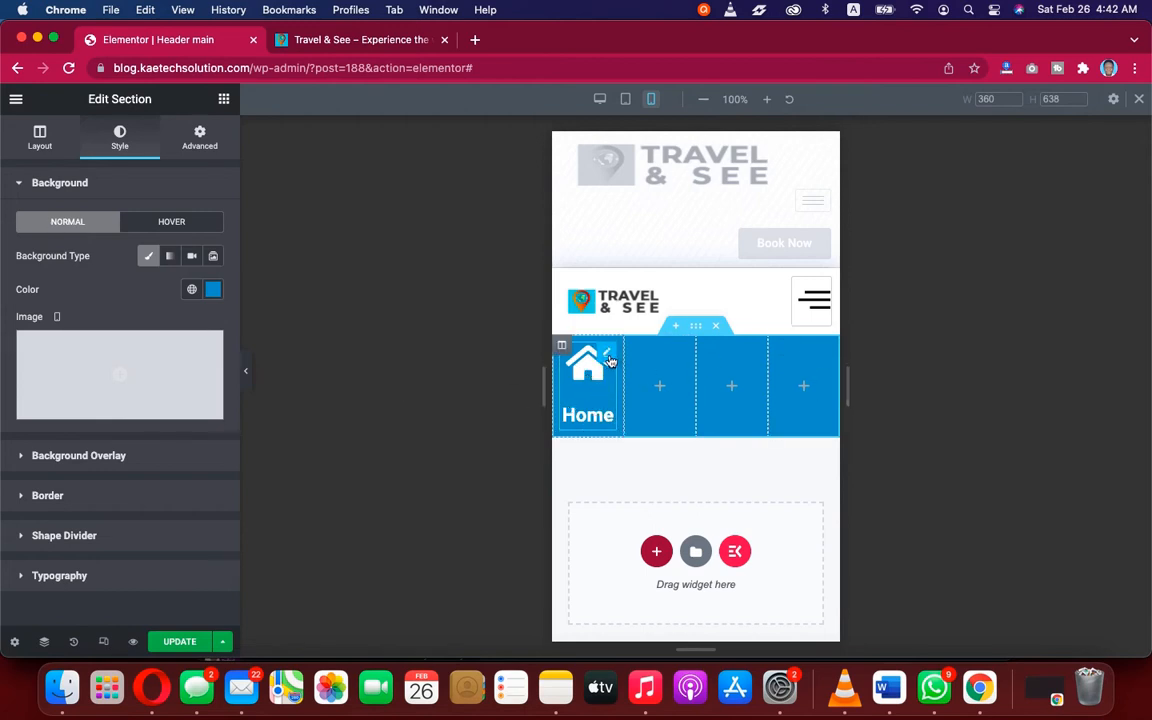
# Step: Set the size of the Home icon to 25 in the icon box's style settings
pyautogui.click(608, 358)
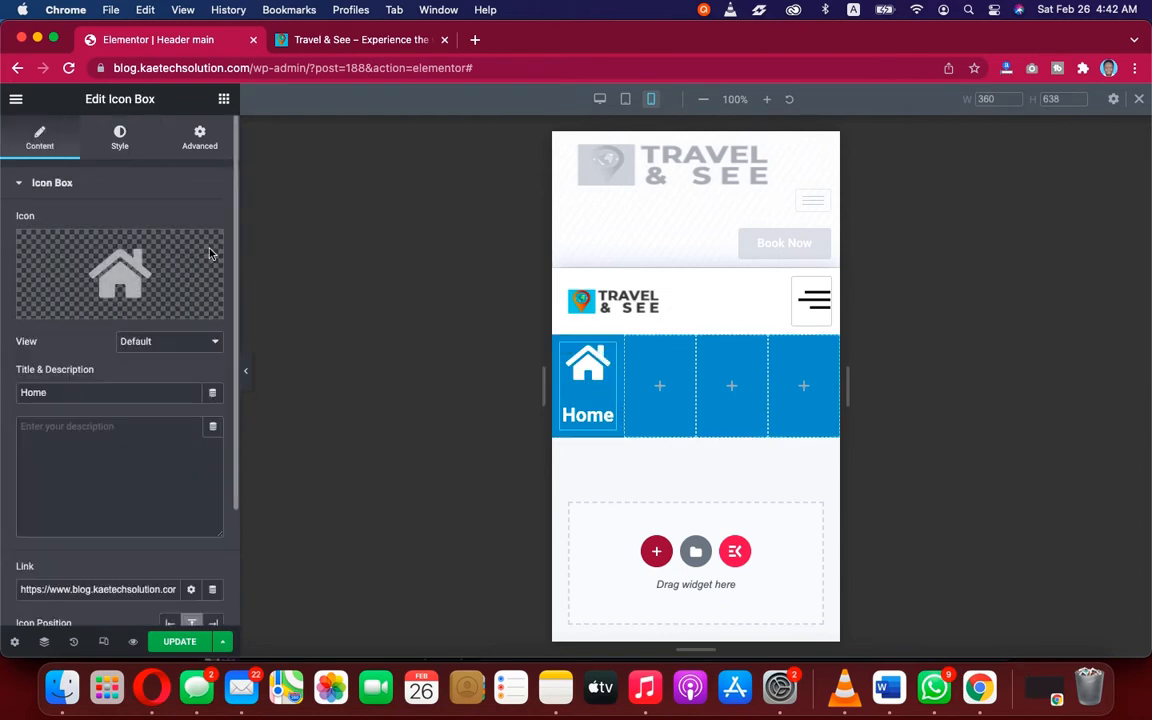
pyautogui.click(120, 140)
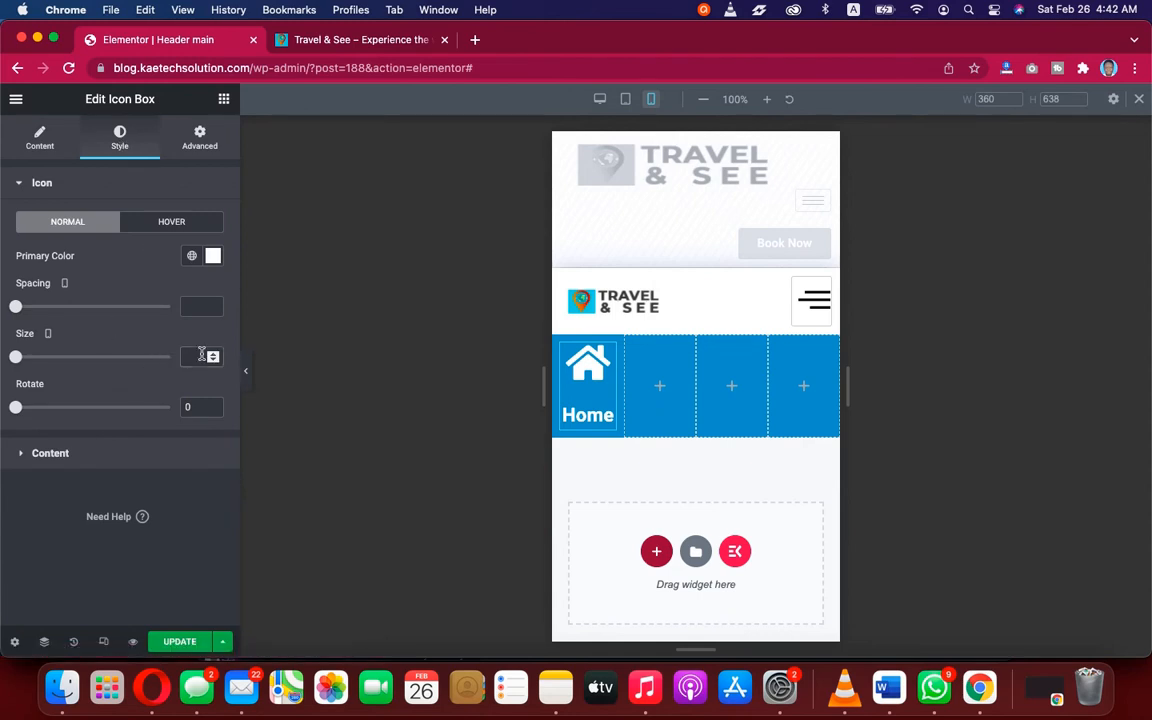
pyautogui.write('25')
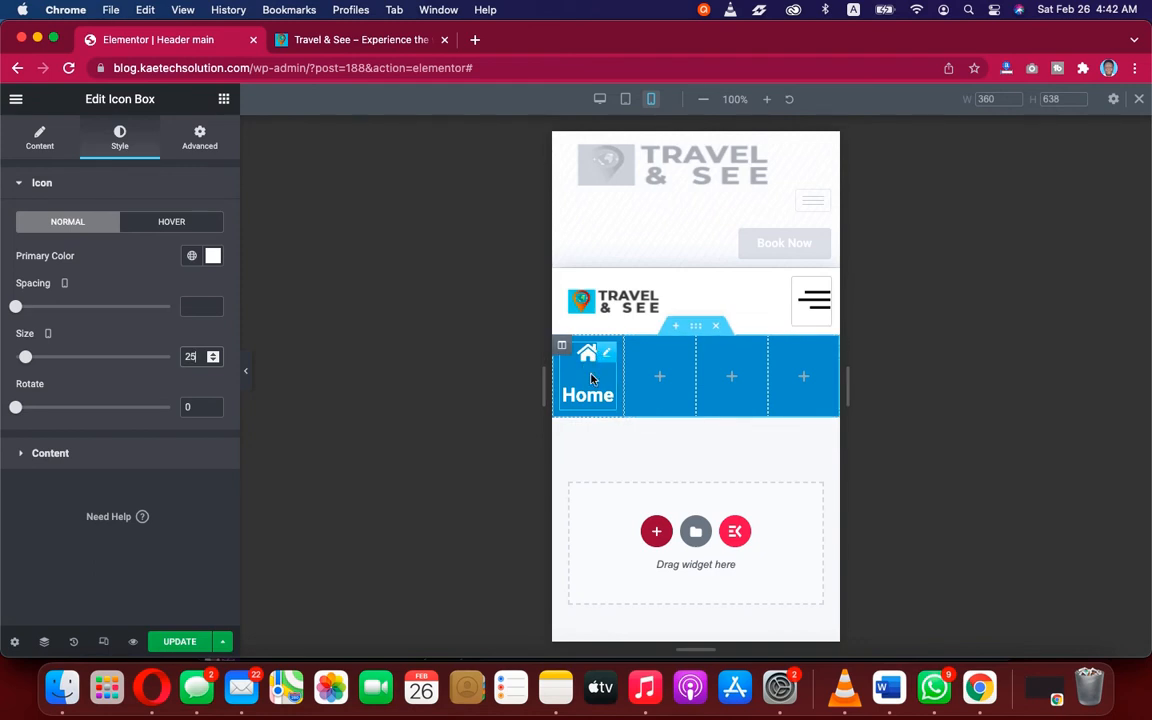
# Step: Set the font size of the Home icon box's title to 14 px in its typography settings
pyautogui.click(141, 452)
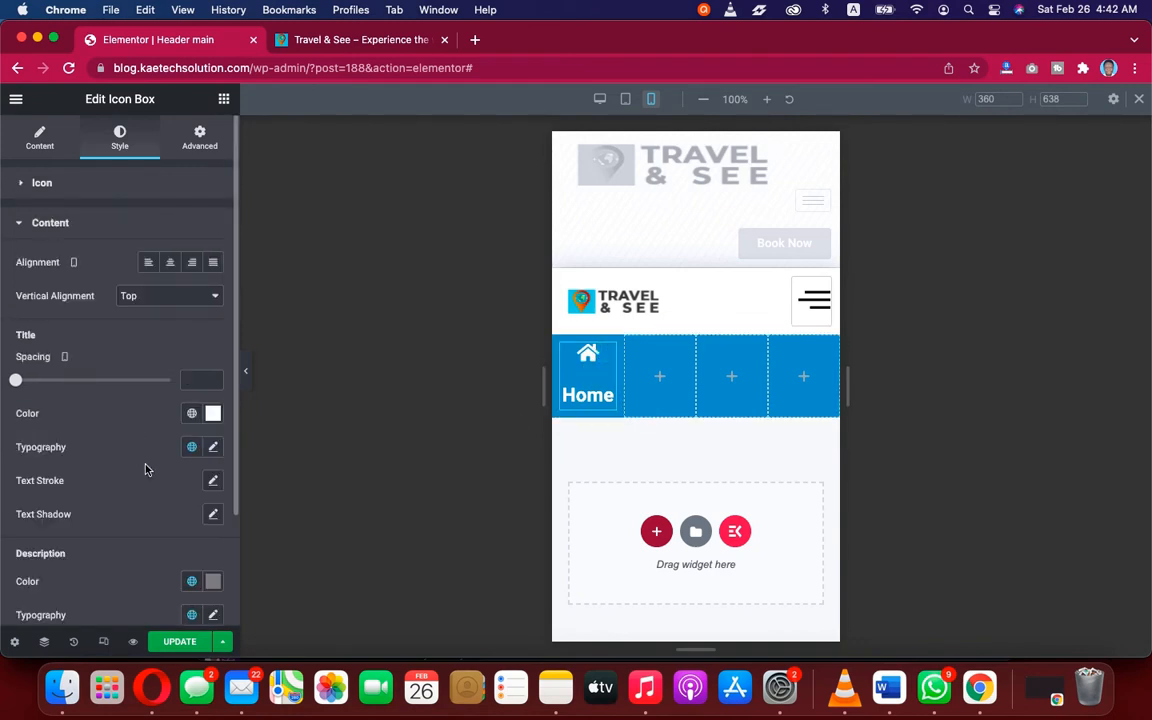
pyautogui.scroll(-2, 145, 469)
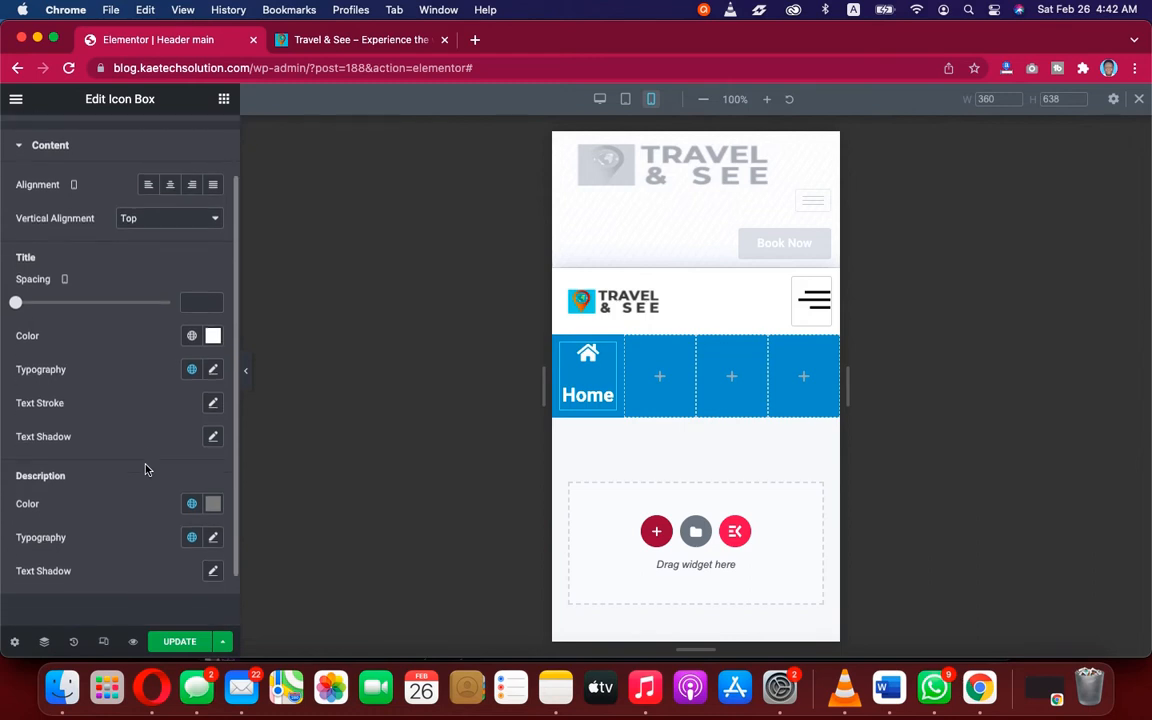
pyautogui.click(213, 370)
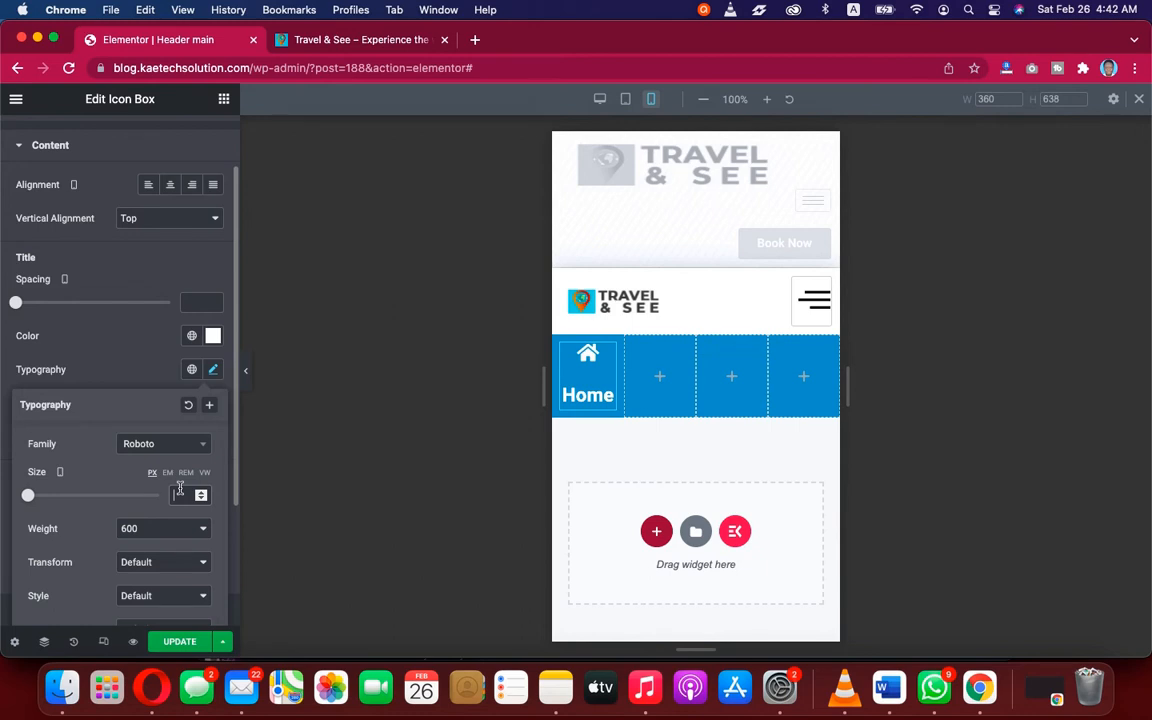
pyautogui.write('12')
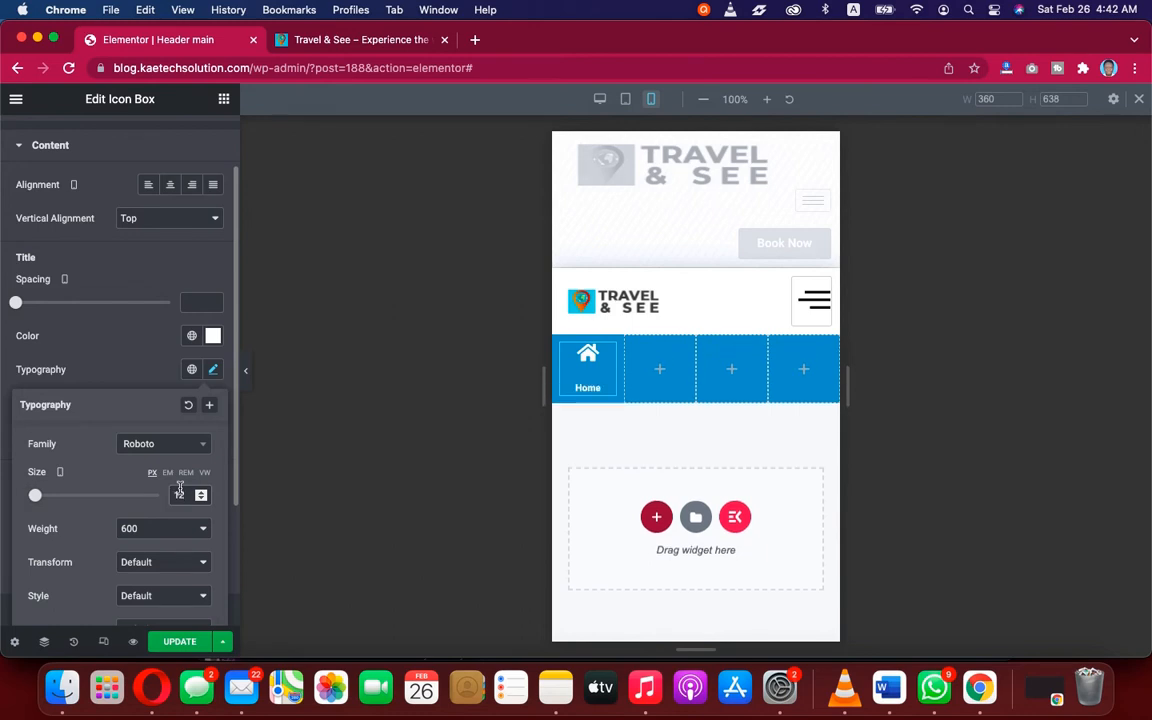
pyautogui.press('BackSpace')
pyautogui.write('3')
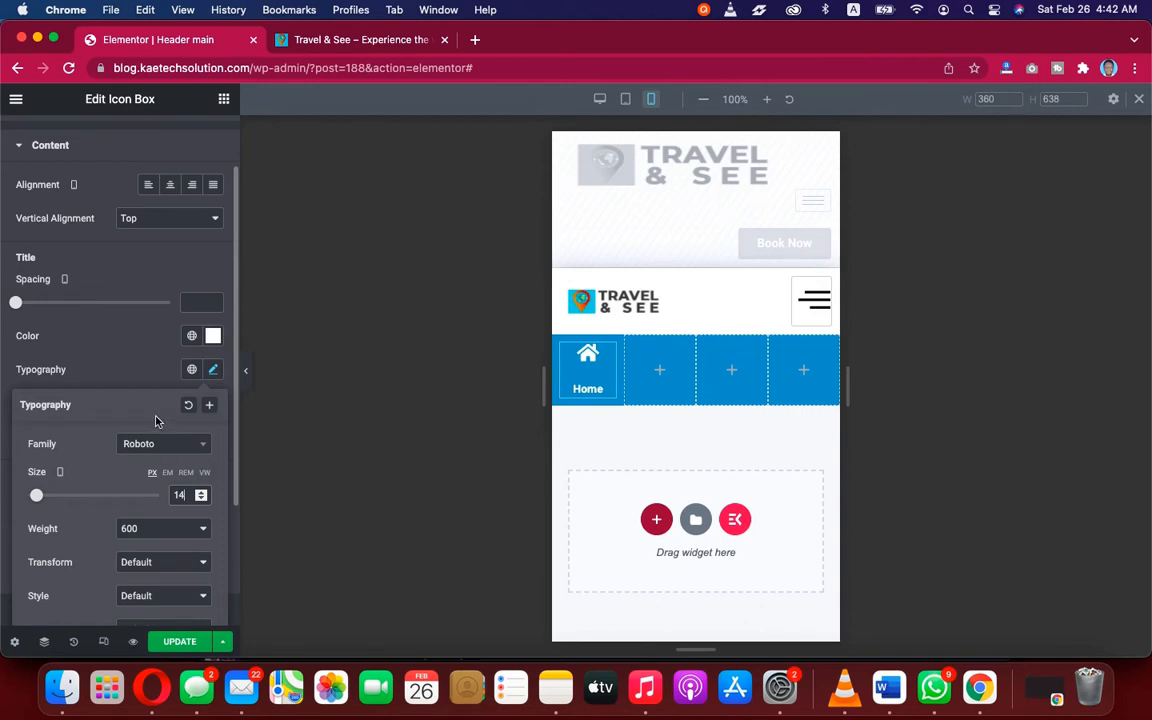
pyautogui.click(139, 384)
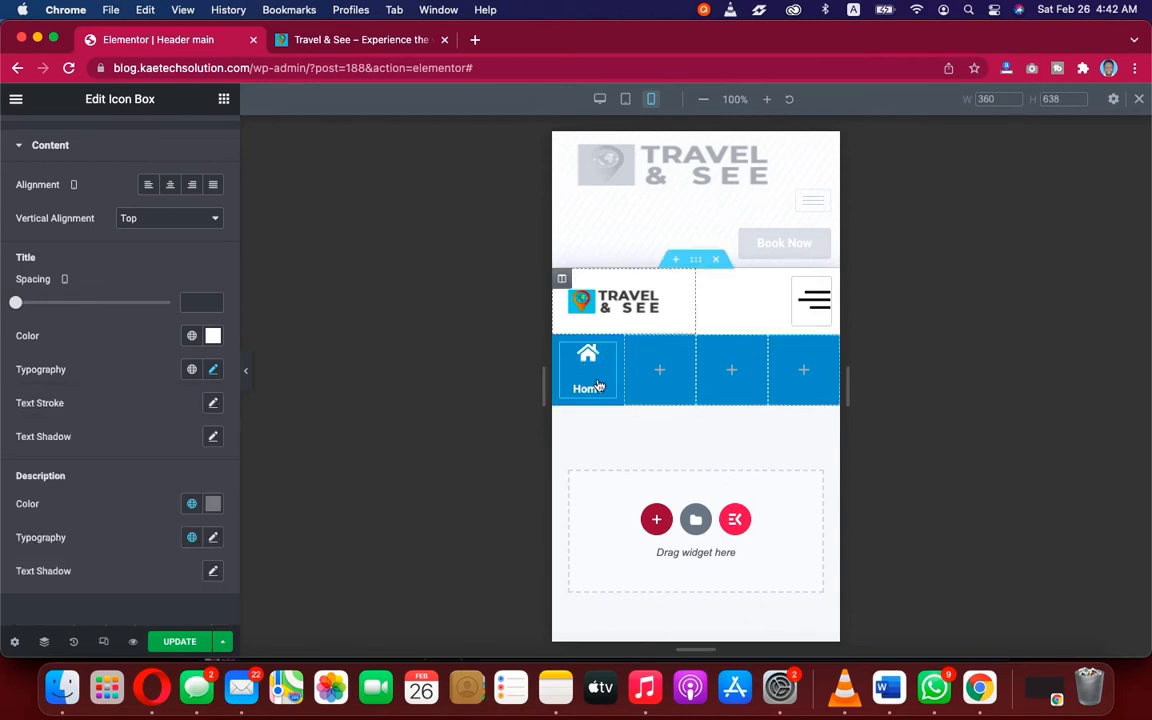
# Step: Try a title spacing of -5 for the Home icon box and clear the value again
pyautogui.click(187, 302)
pyautogui.write('-5')
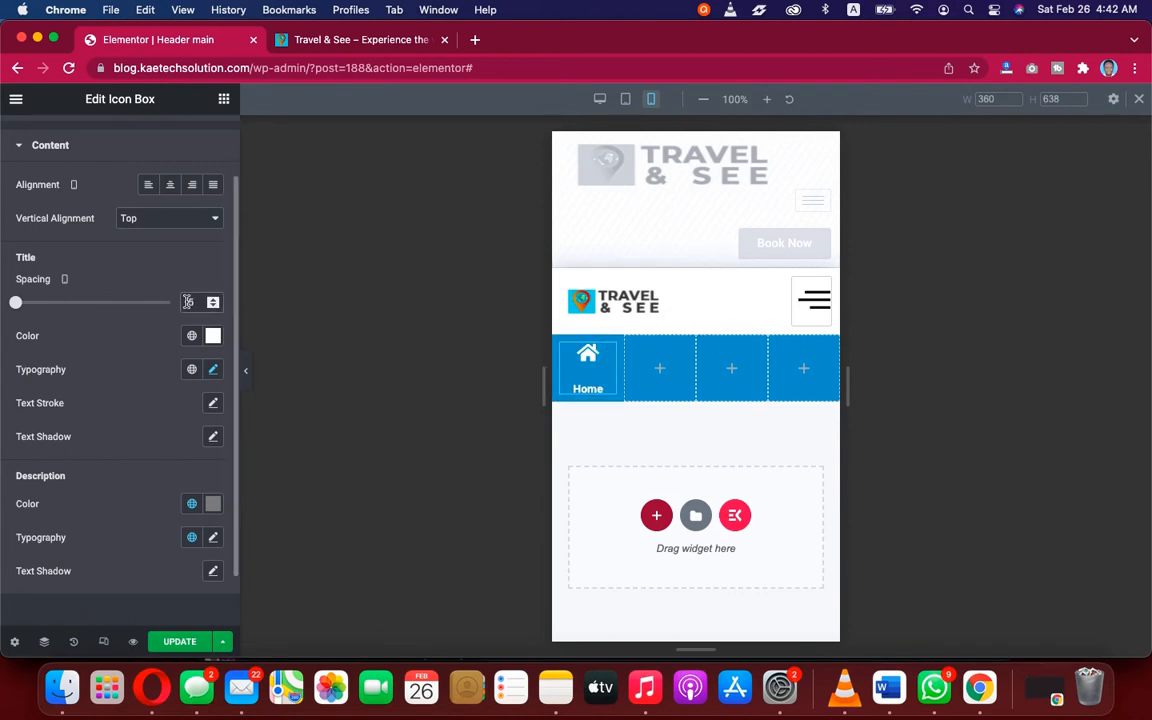
pyautogui.press('BackSpace')
pyautogui.press('BackSpace')
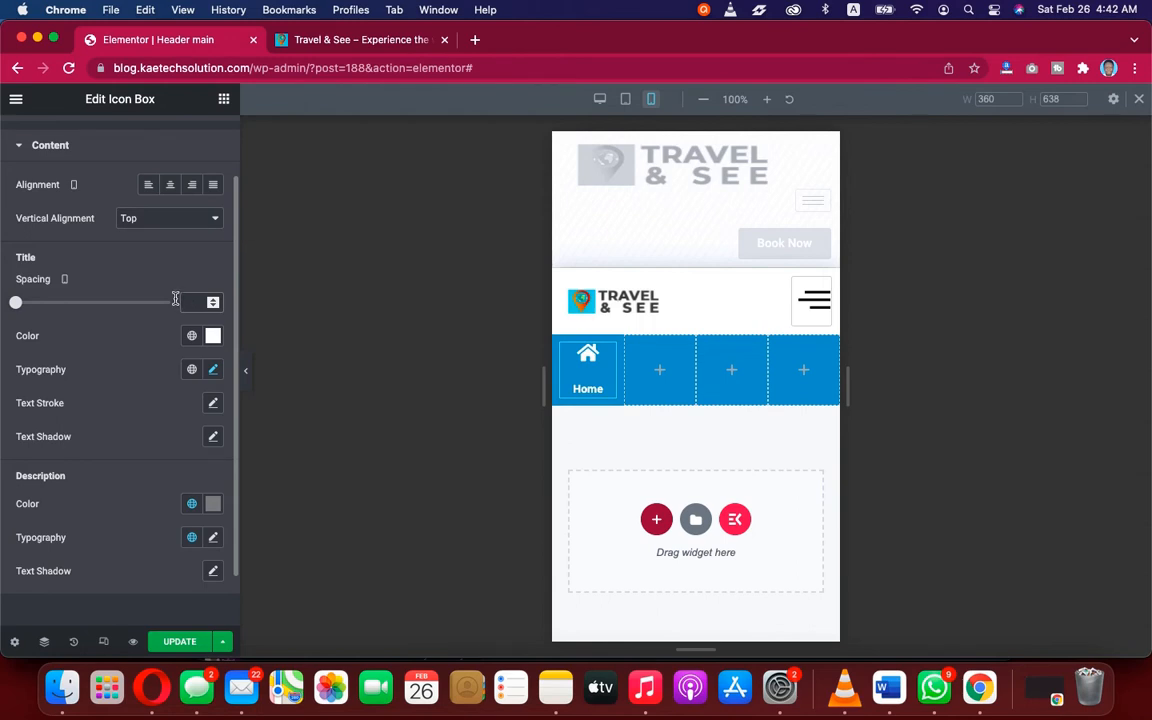
# Step: Set the spacing of the Home icon to -5 and briefly preview the mobile header without the editing controls
pyautogui.scroll(2, 128, 265)
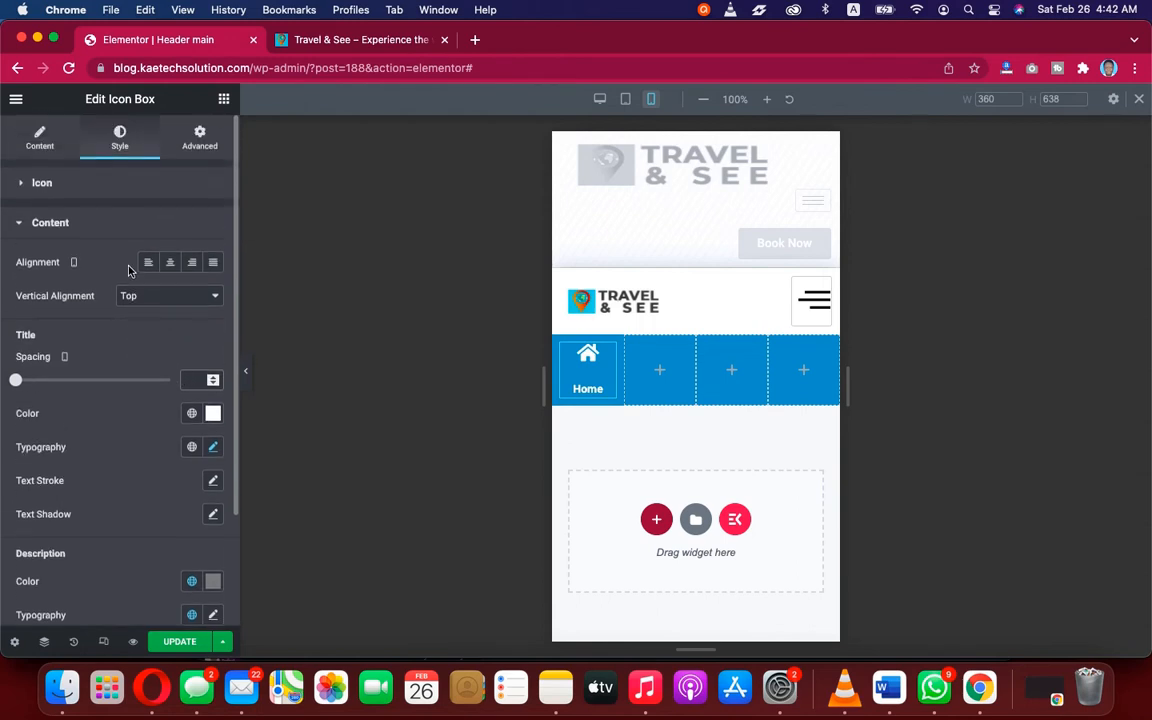
pyautogui.click(117, 187)
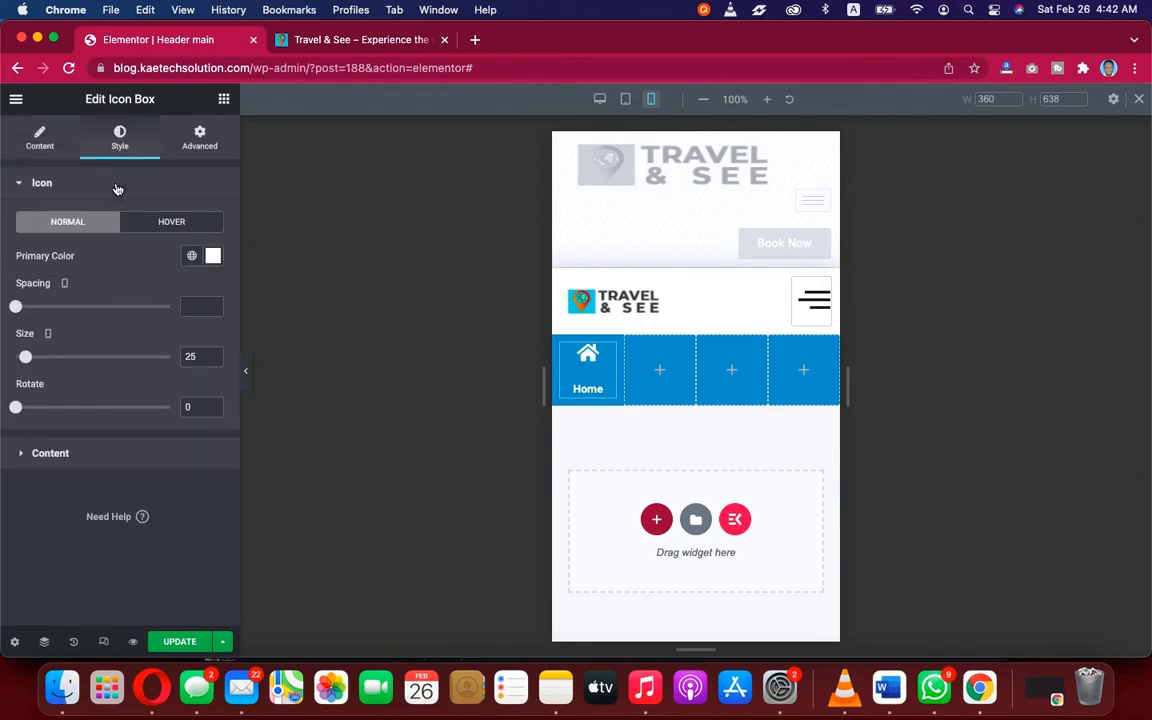
pyautogui.click(192, 307)
pyautogui.write('-1')
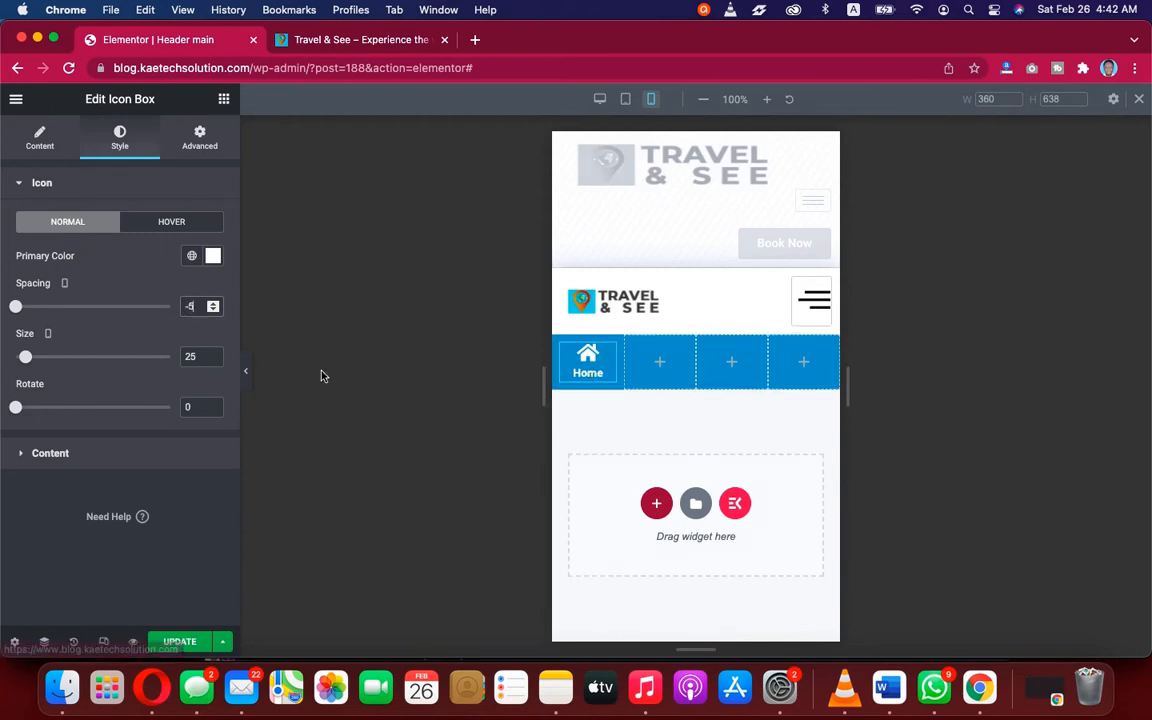
pyautogui.click(247, 382)
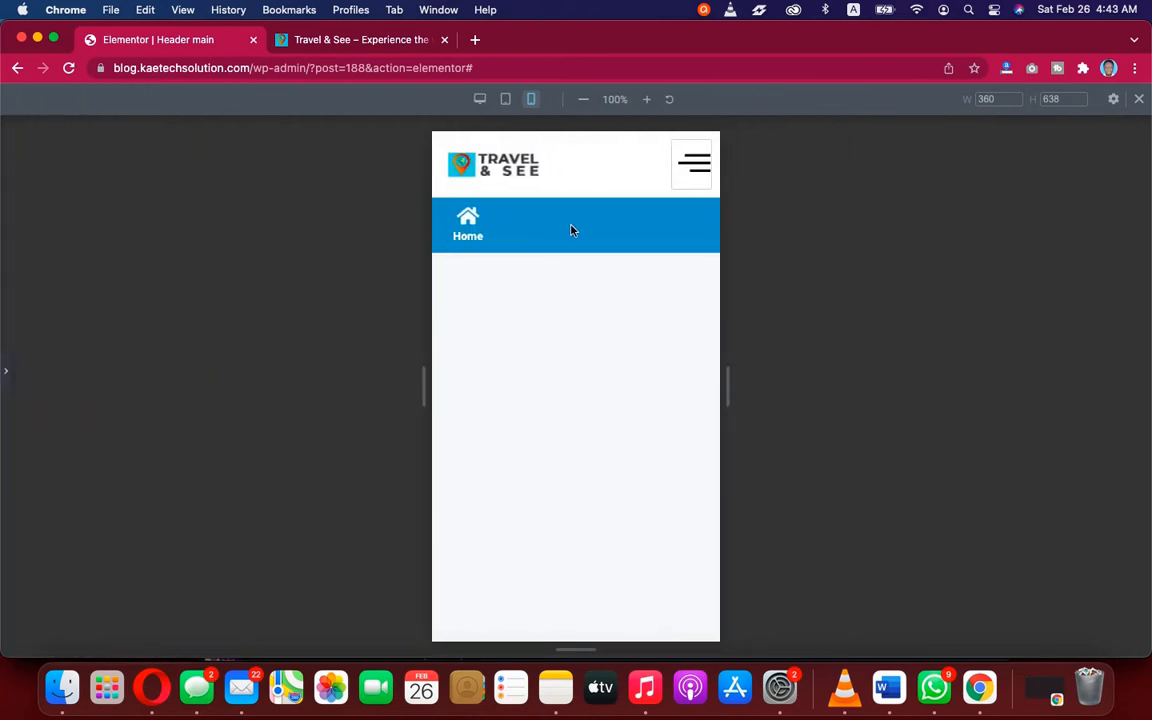
pyautogui.click(5, 371)
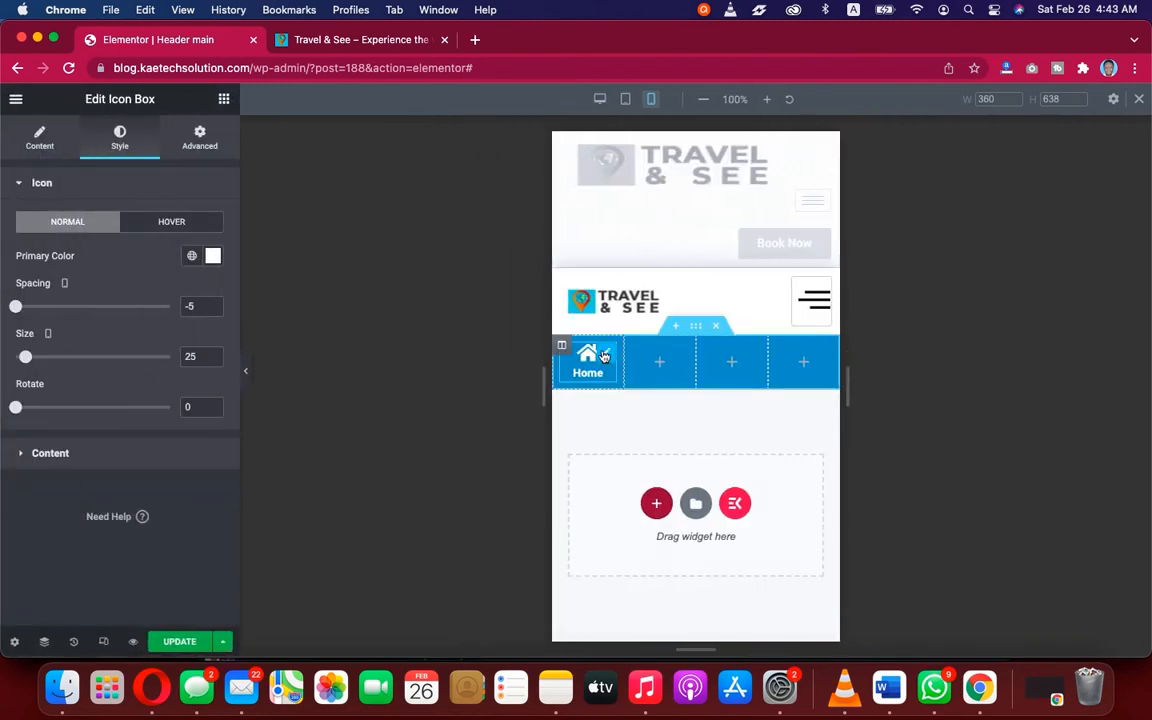
# Step: Copy the Home icon box and paste it into the three empty columns of the blue navigation bar
pyautogui.rightClick(607, 357)
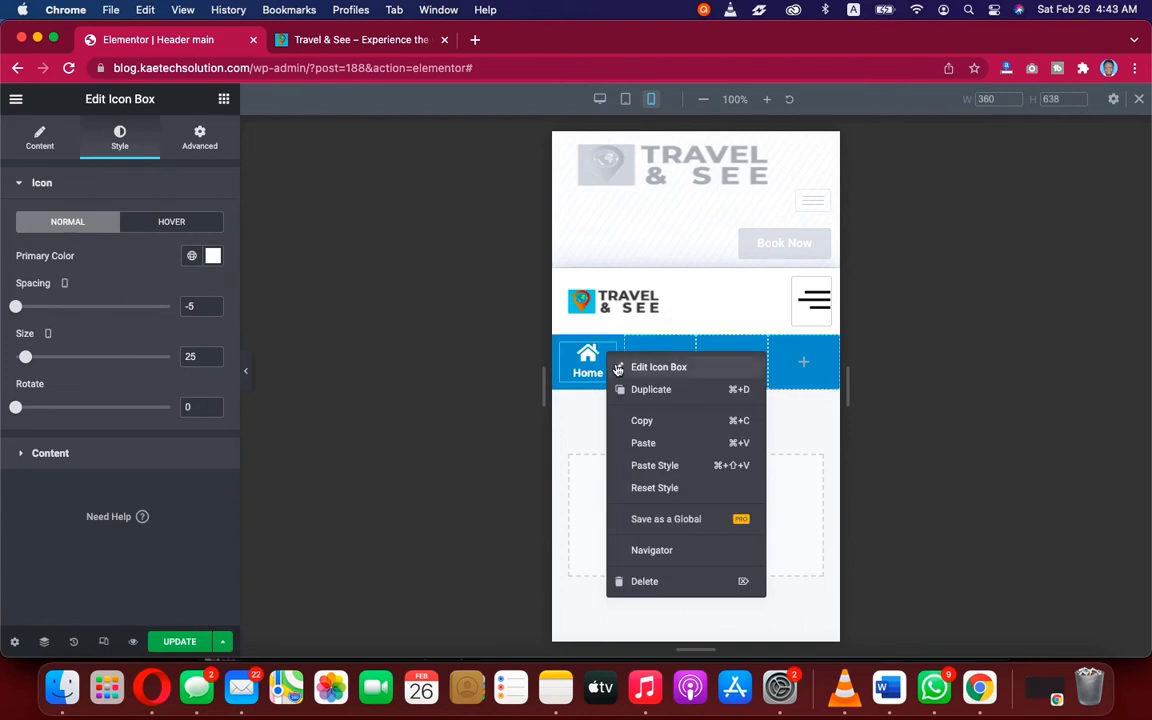
pyautogui.click(638, 420)
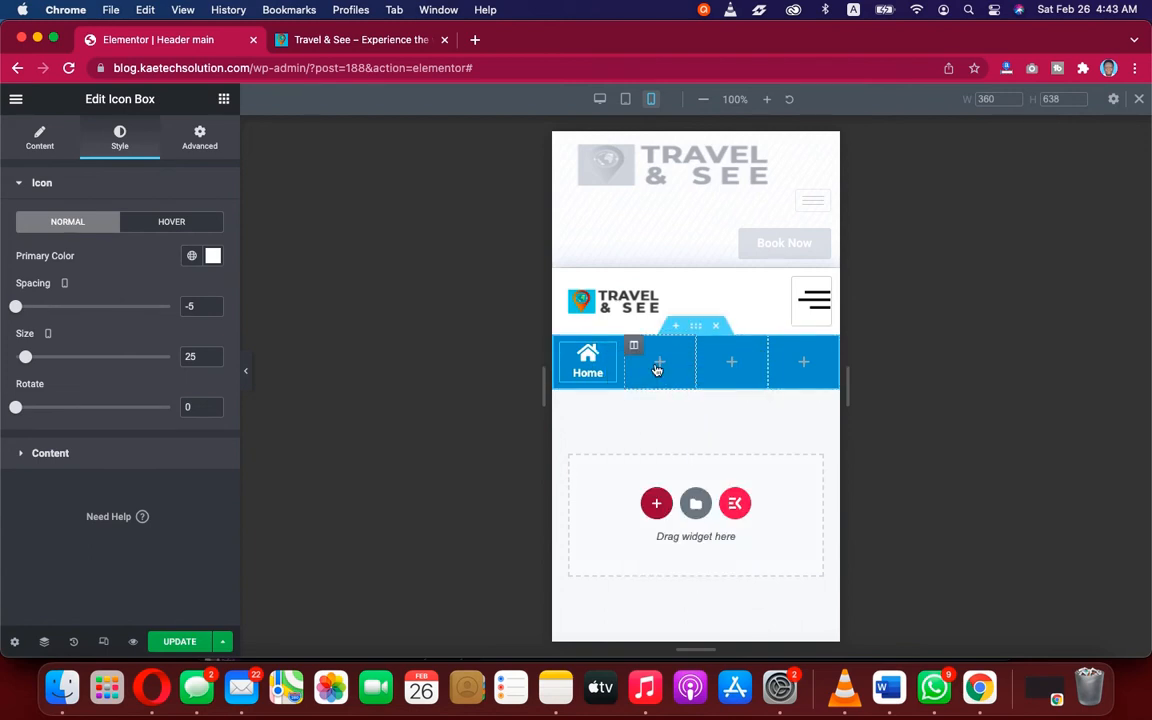
pyautogui.rightClick(656, 370)
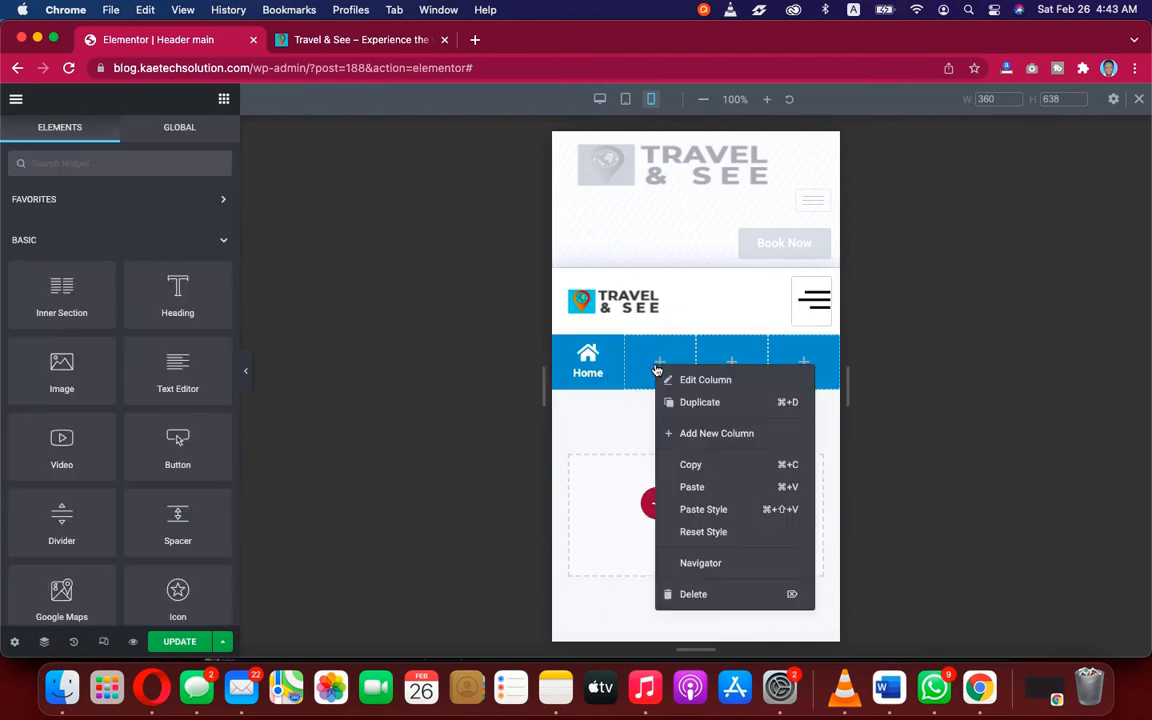
pyautogui.click(693, 487)
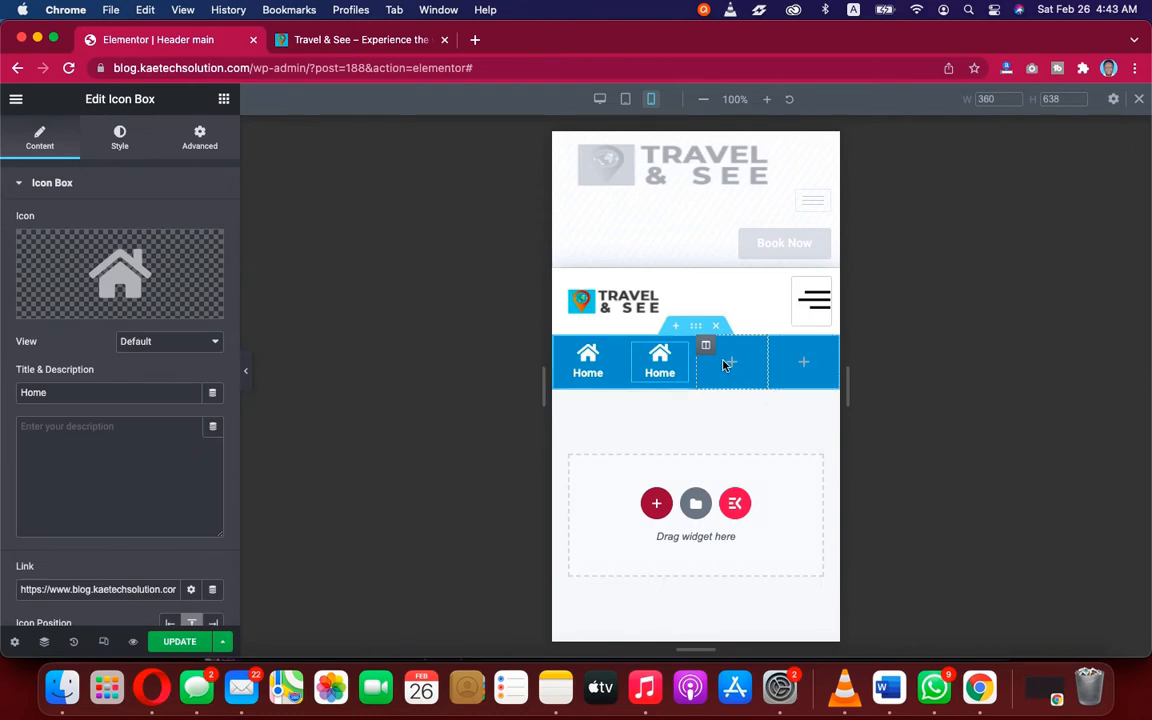
pyautogui.rightClick(726, 366)
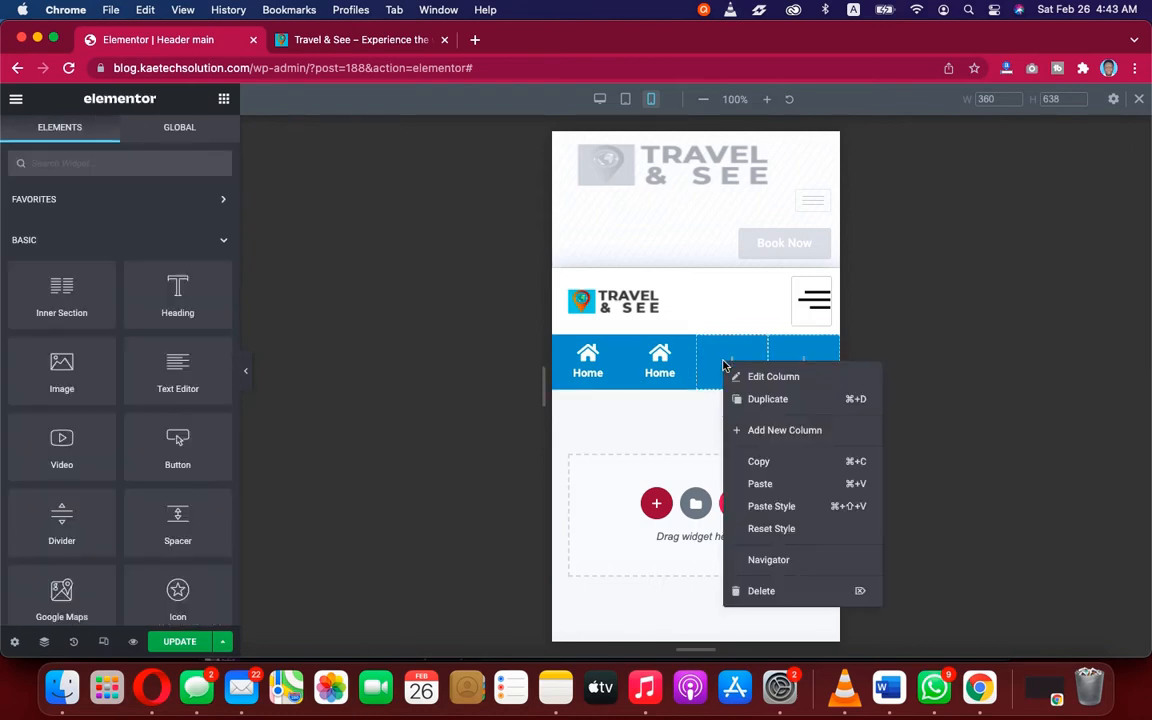
pyautogui.click(762, 484)
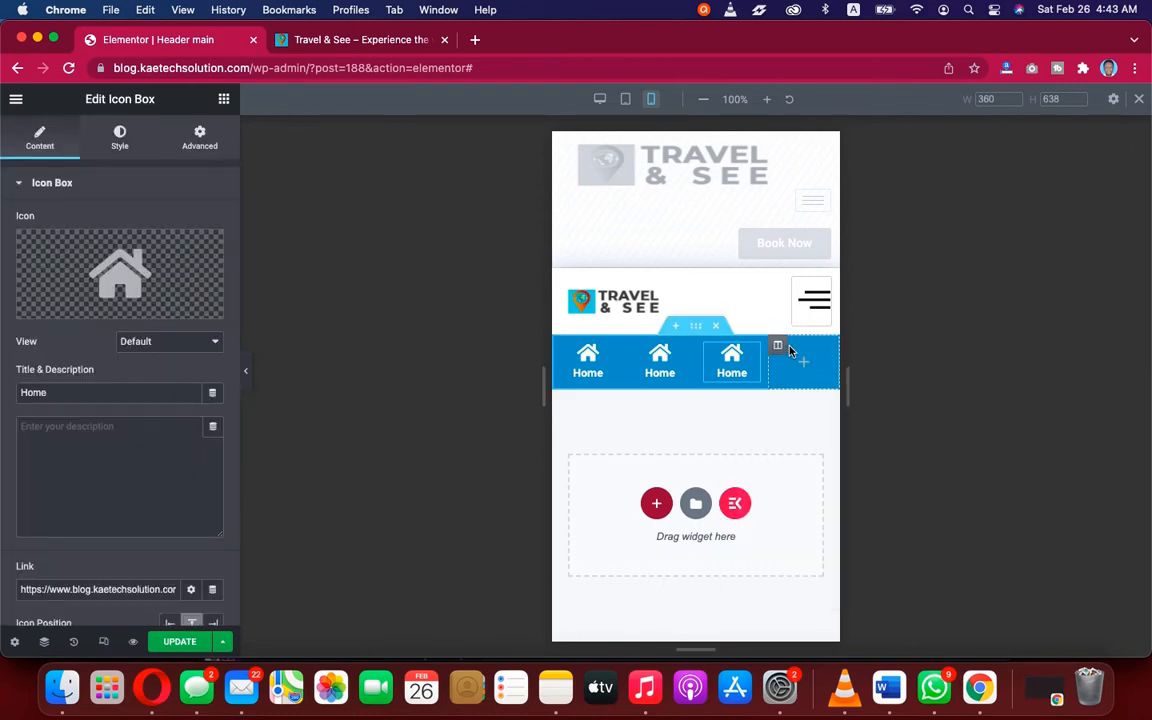
pyautogui.rightClick(789, 373)
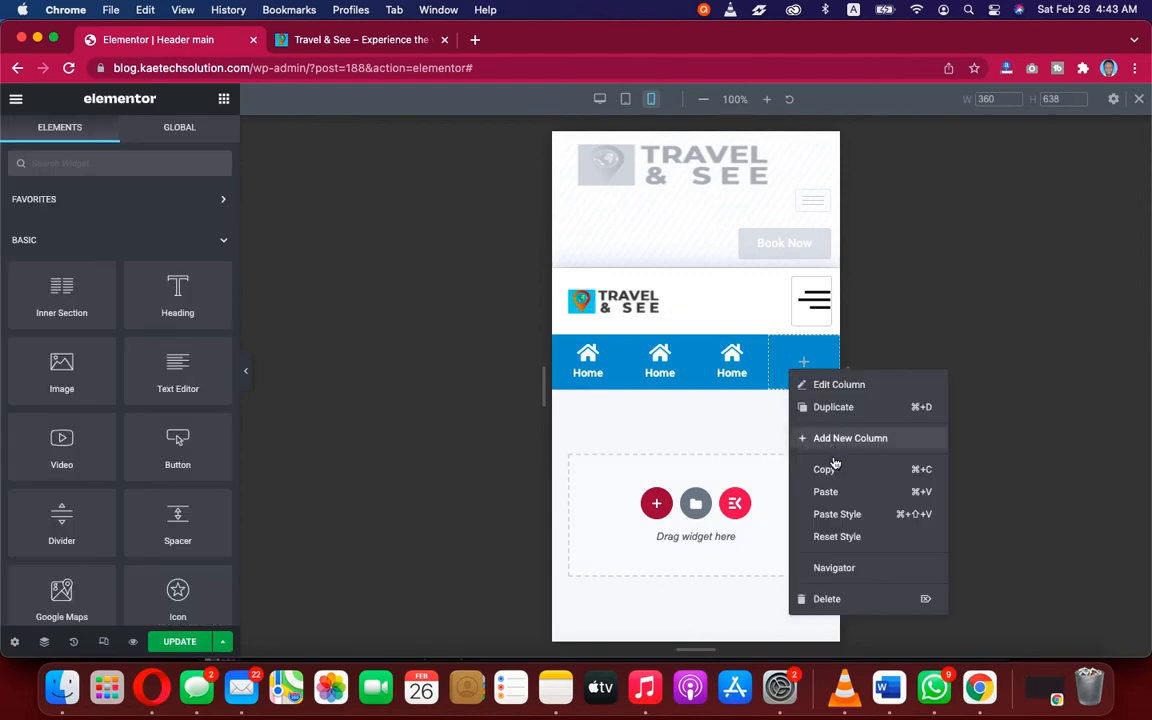
pyautogui.click(834, 490)
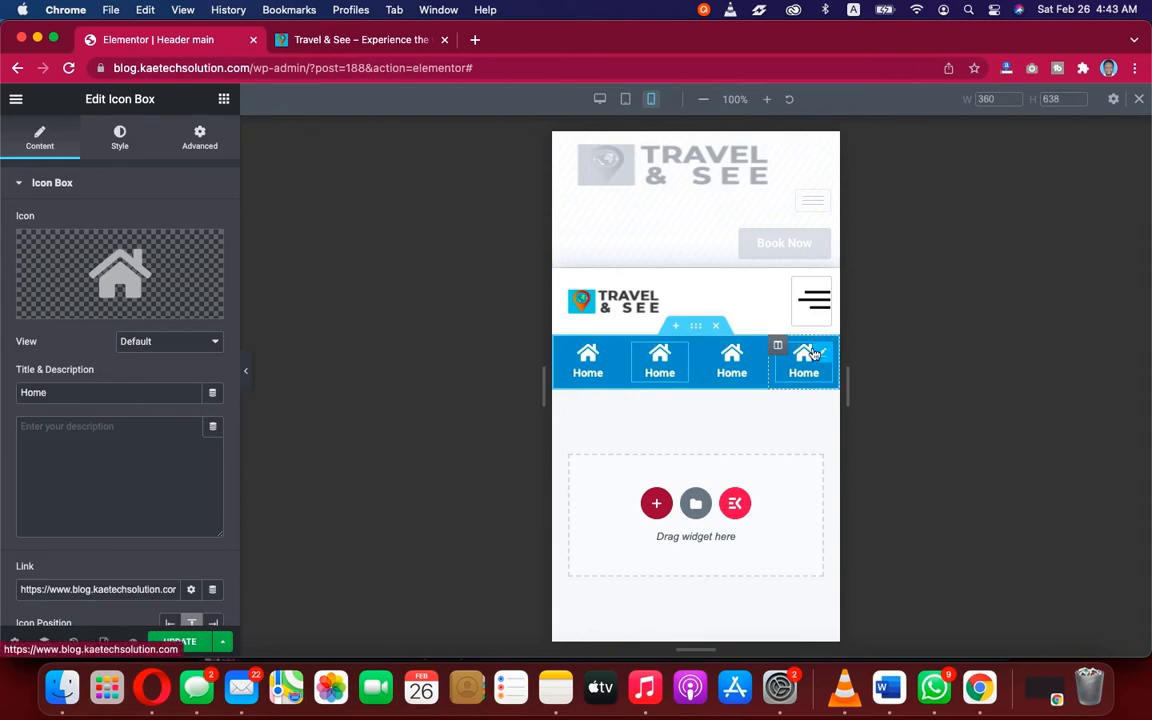
# Step: Replace the second icon box's house icon with the solid Tools icon, searching the icon library for "tool"
pyautogui.moveTo(131, 263)
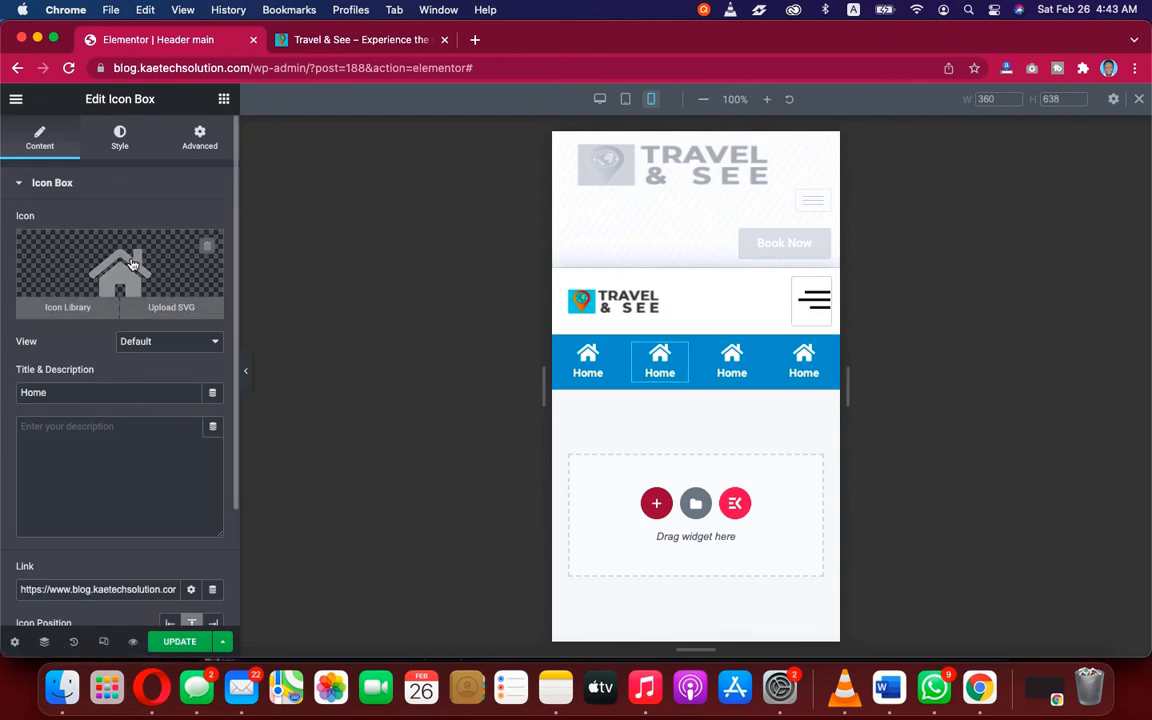
pyautogui.click(131, 263)
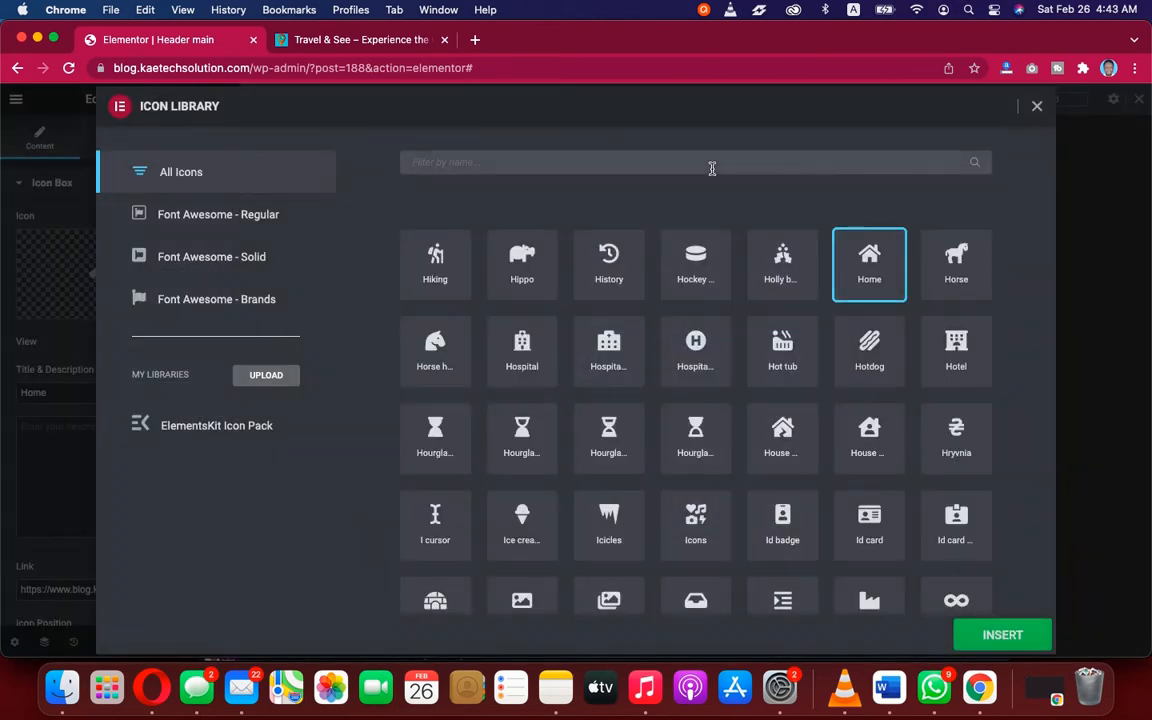
pyautogui.write('servic')
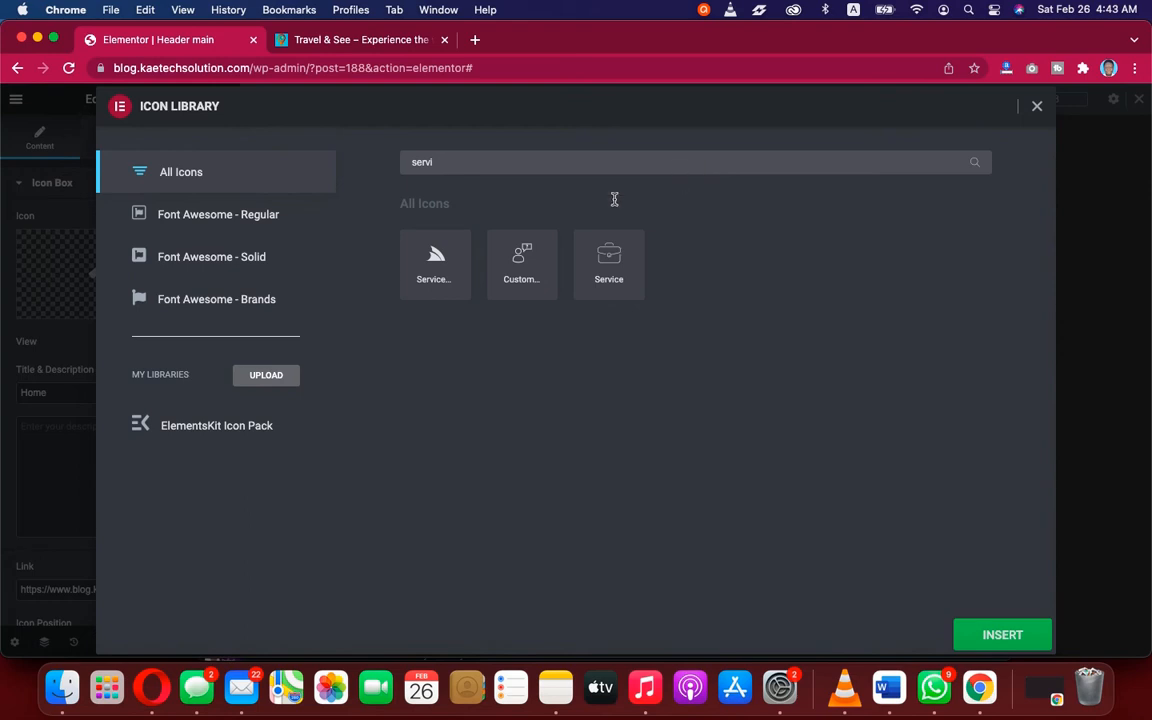
pyautogui.press('BackSpace')
pyautogui.press('BackSpace')
pyautogui.press('BackSpace')
pyautogui.press('BackSpace')
pyautogui.press('BackSpace')
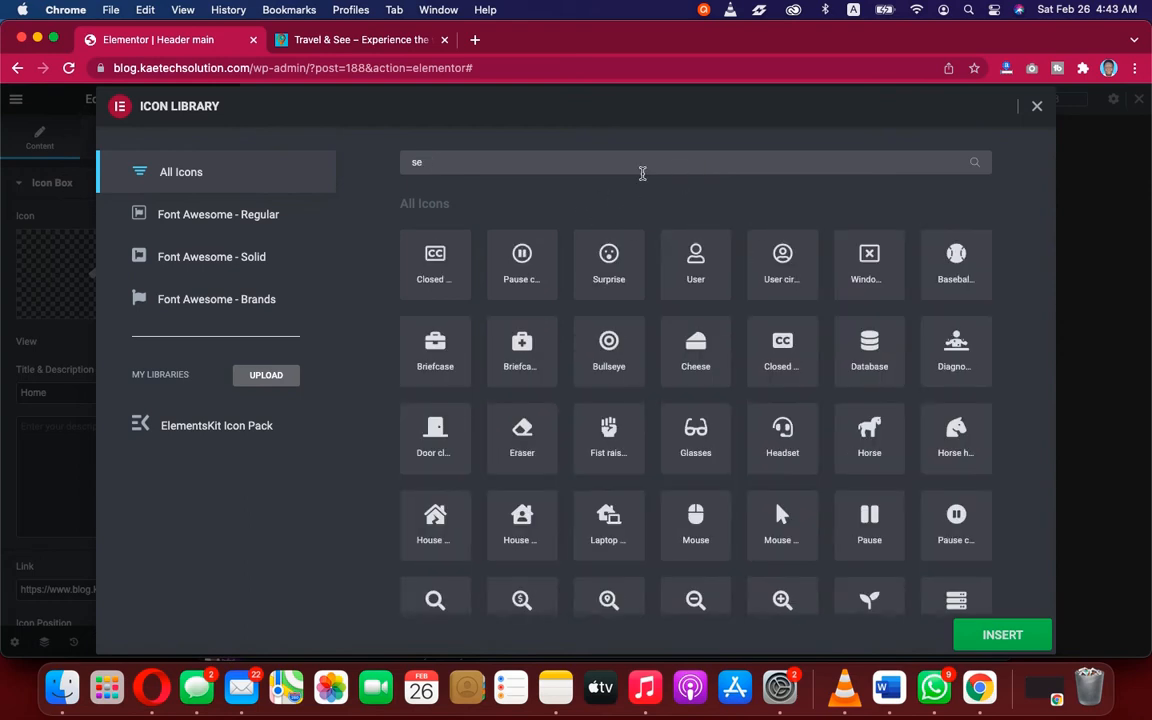
pyautogui.write('tool')
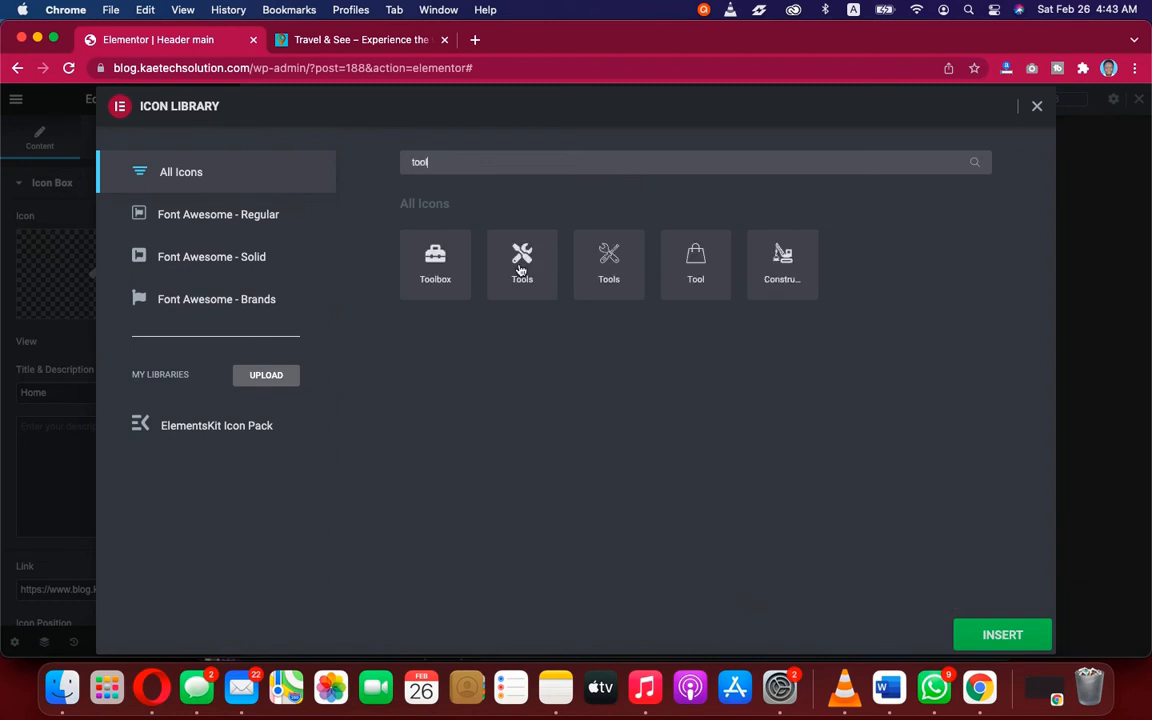
pyautogui.click(520, 262)
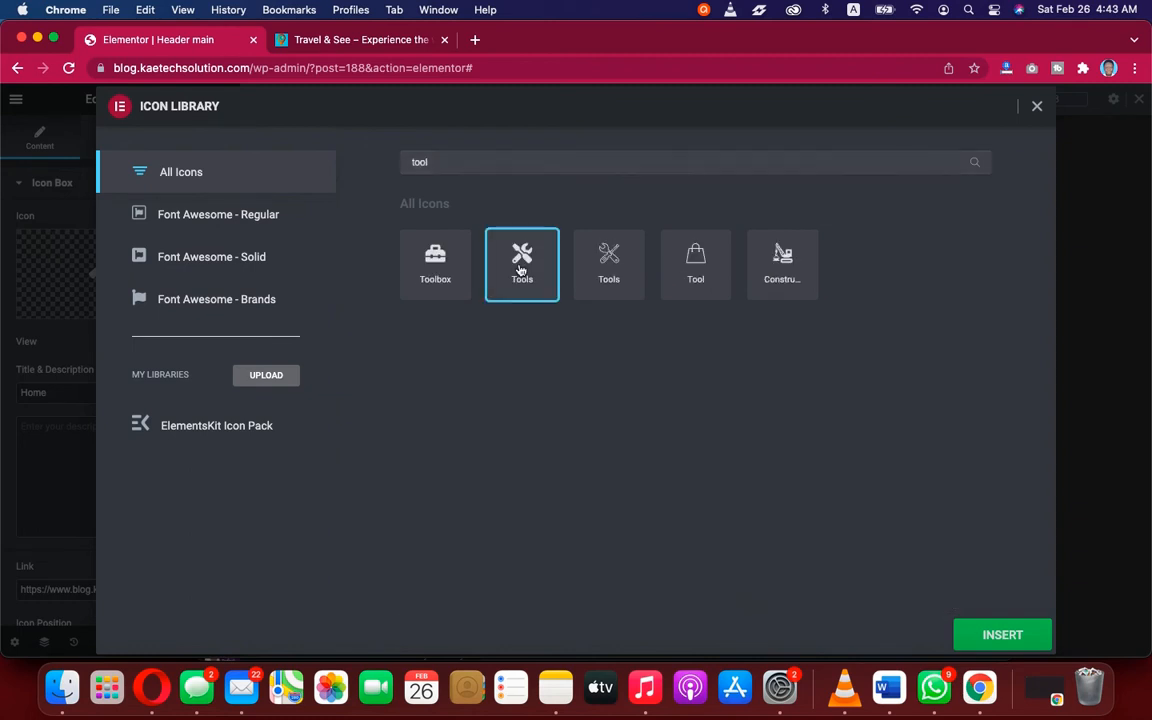
pyautogui.click(997, 640)
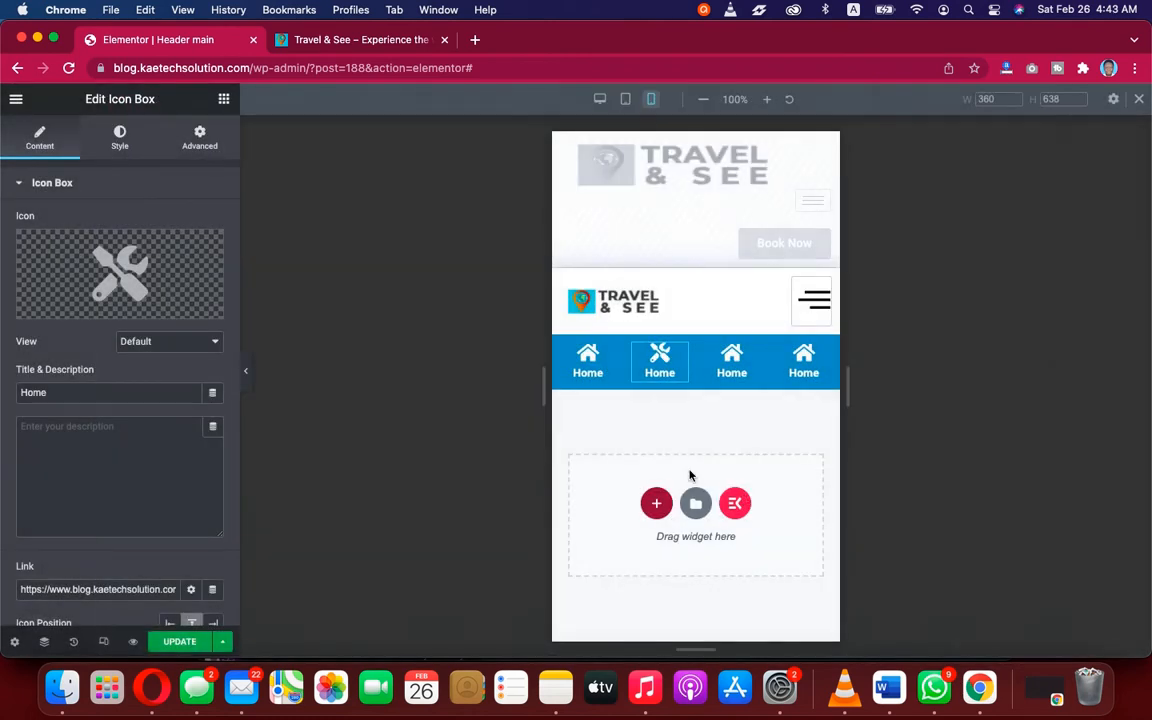
# Step: Retitle the second icon box "Services" and link it to the Services page
pyautogui.moveTo(91, 392); pyautogui.dragTo(3, 391)
pyautogui.write('Serv')
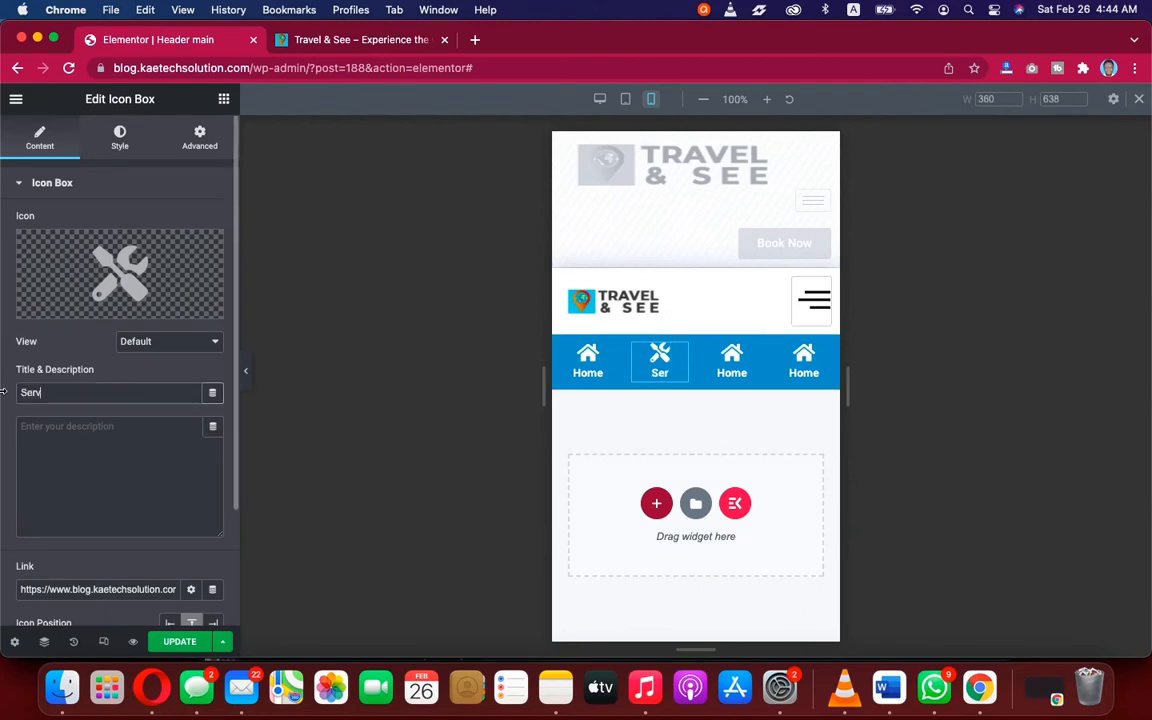
pyautogui.write('ices')
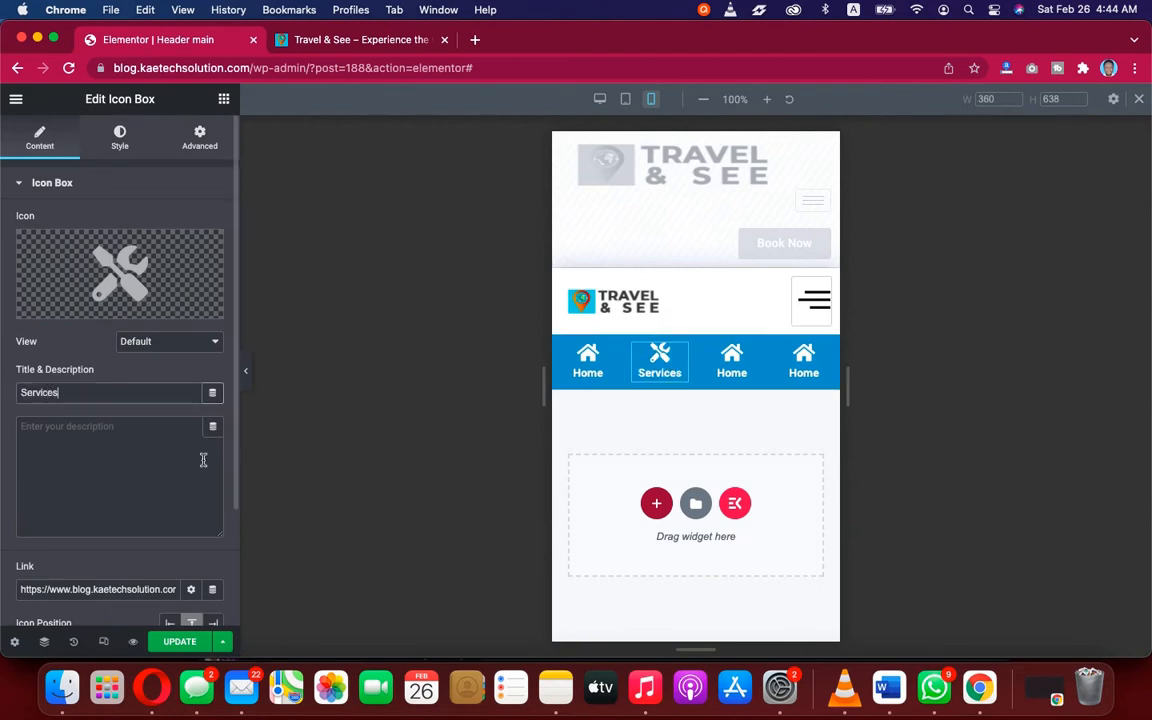
pyautogui.scroll(-3, 108, 432)
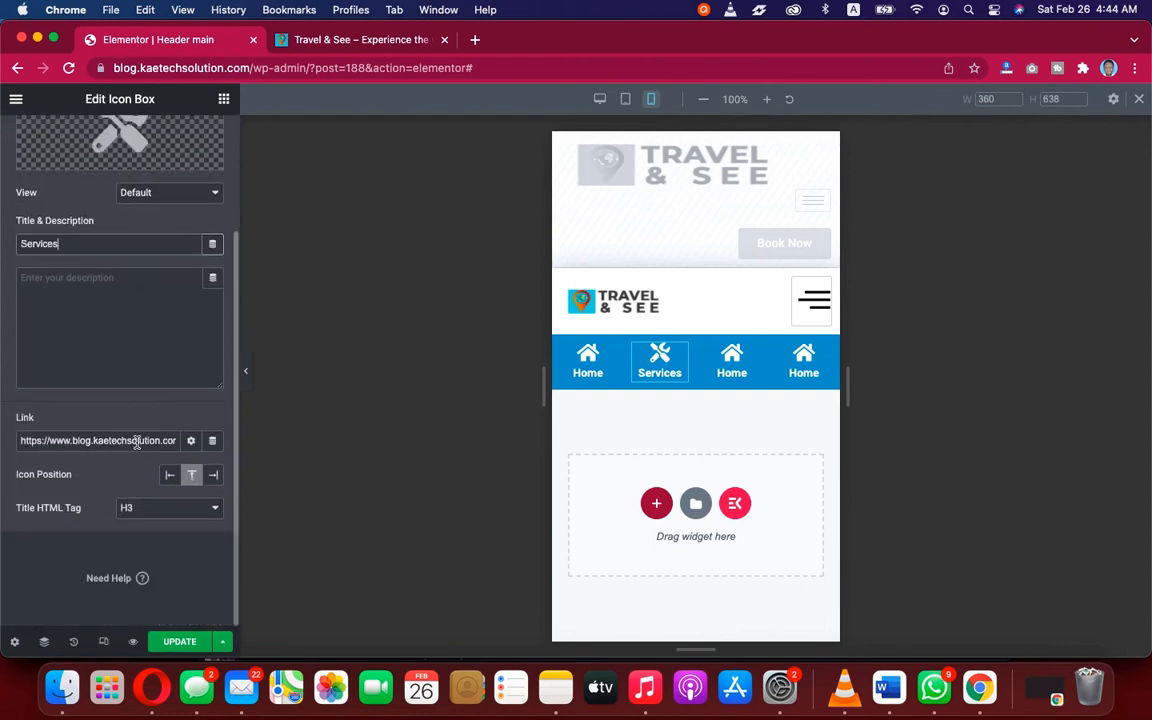
pyautogui.tripleClick(137, 441)
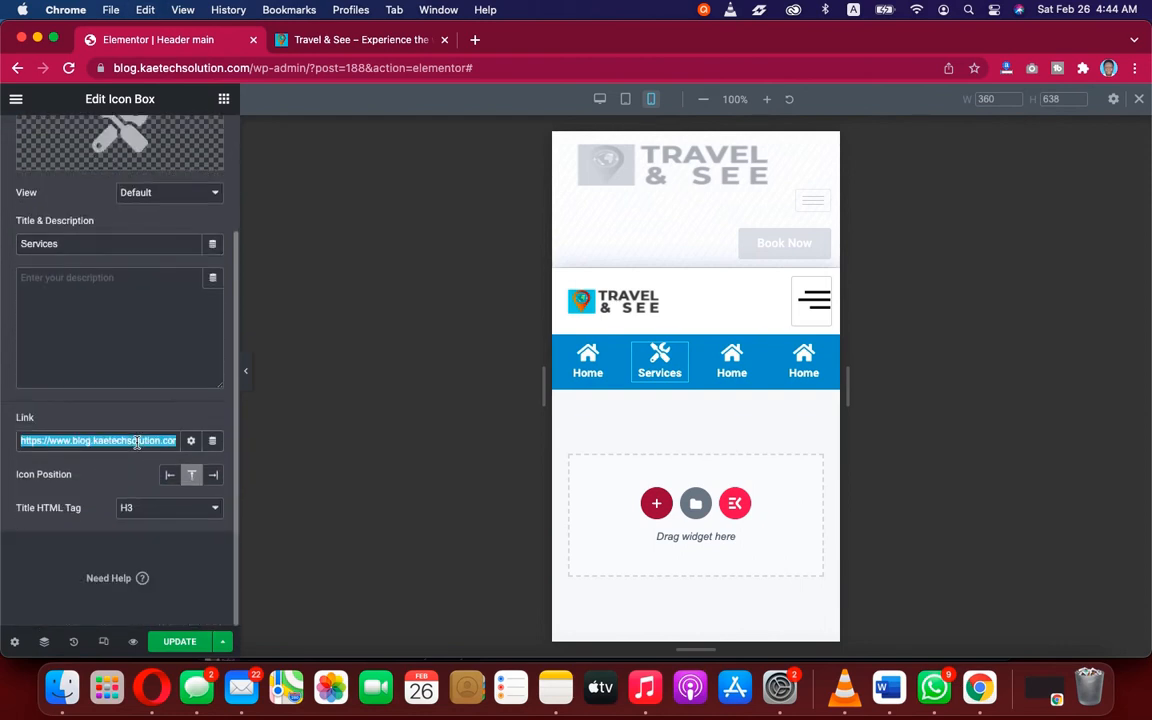
pyautogui.write('ser')
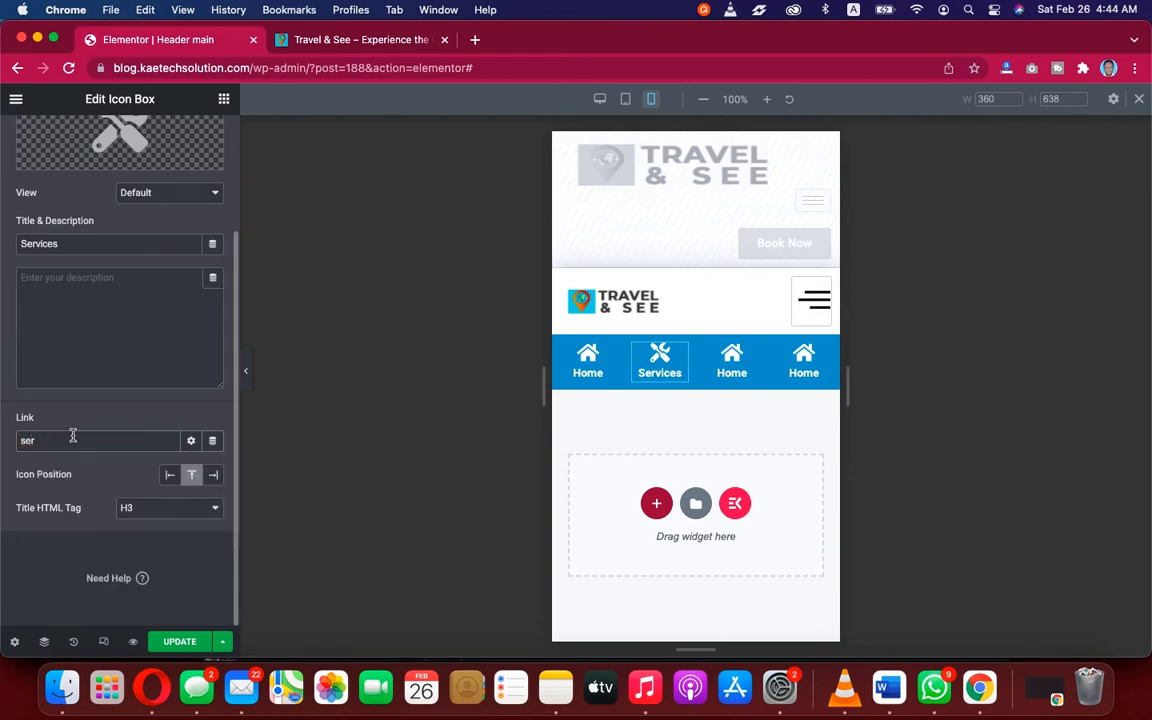
pyautogui.click(67, 466)
# Step: Replace the third icon box's house icon with the outlined calendar check icon, searching the icon library for "calen"
pyautogui.click(750, 358)
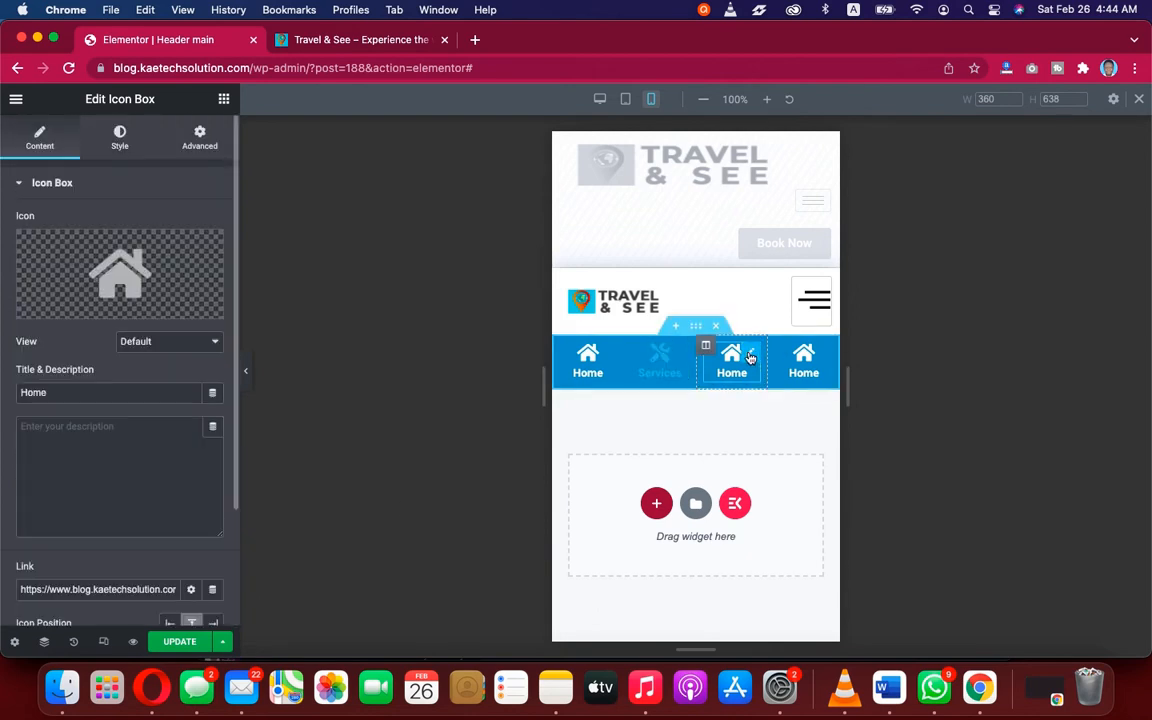
pyautogui.click(138, 279)
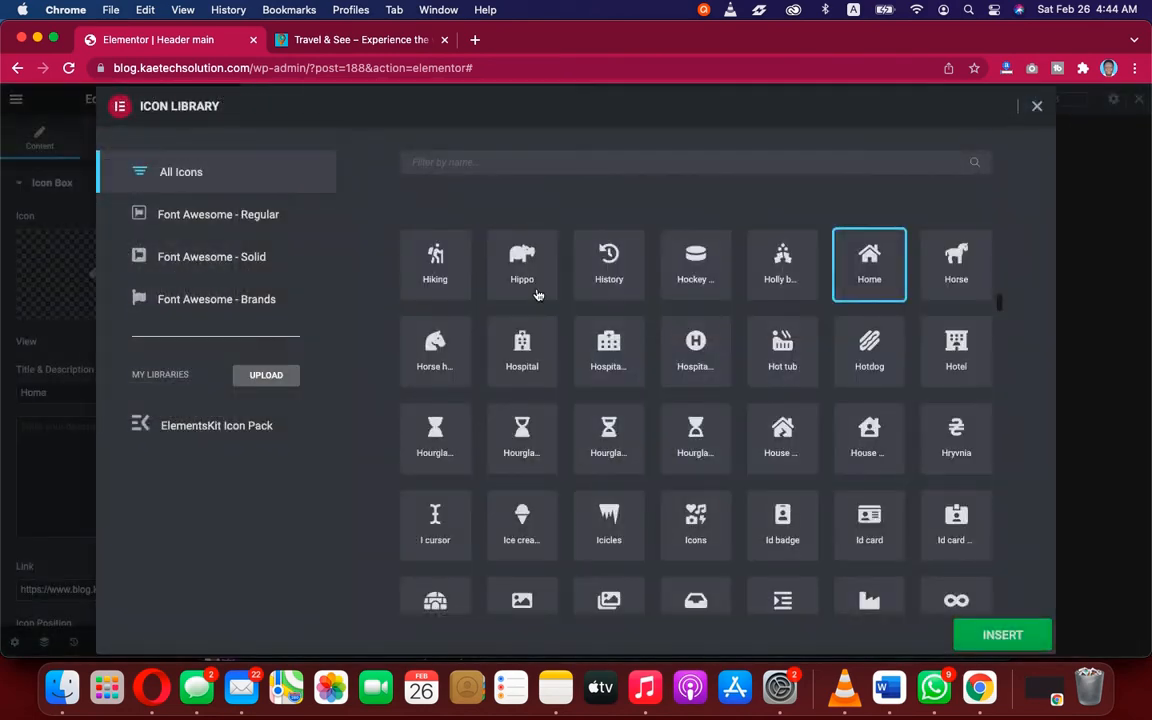
pyautogui.click(569, 165)
pyautogui.write('calen')
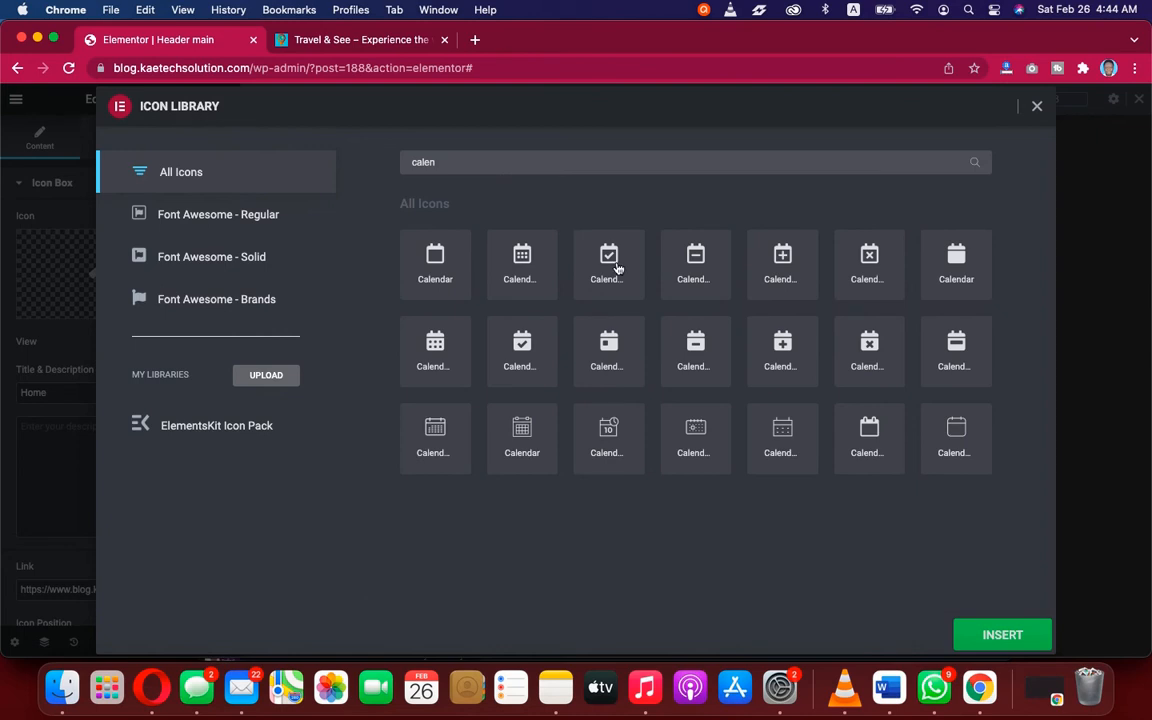
pyautogui.click(610, 260)
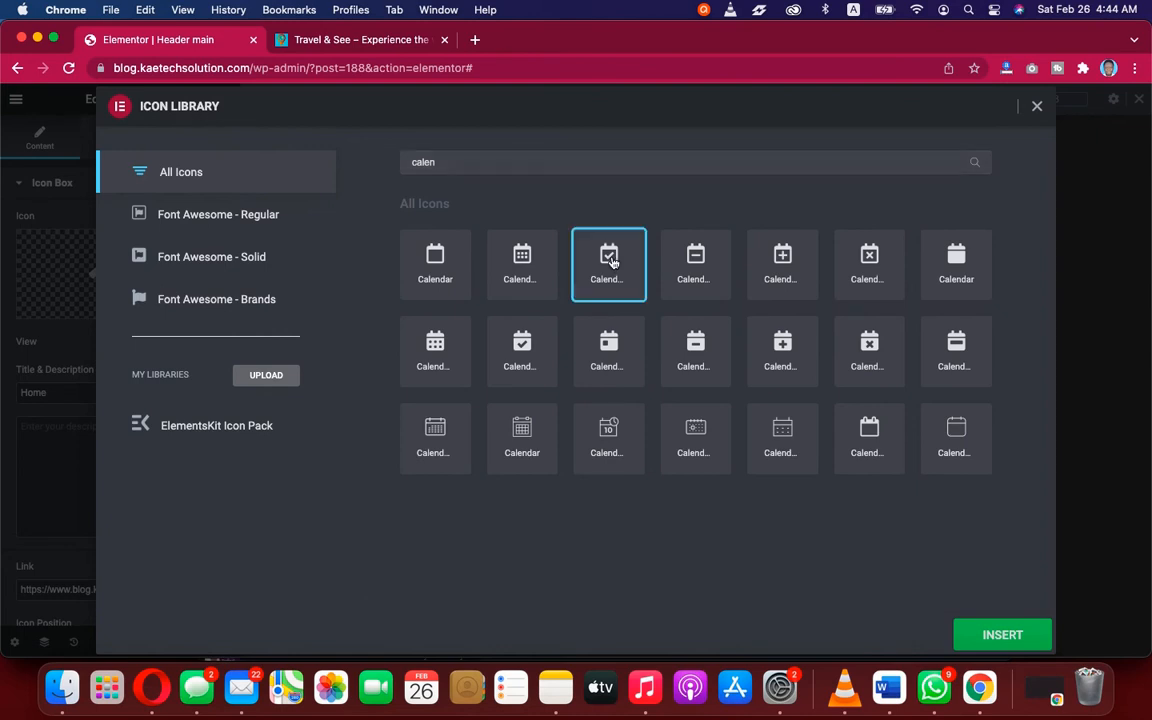
pyautogui.click(1003, 634)
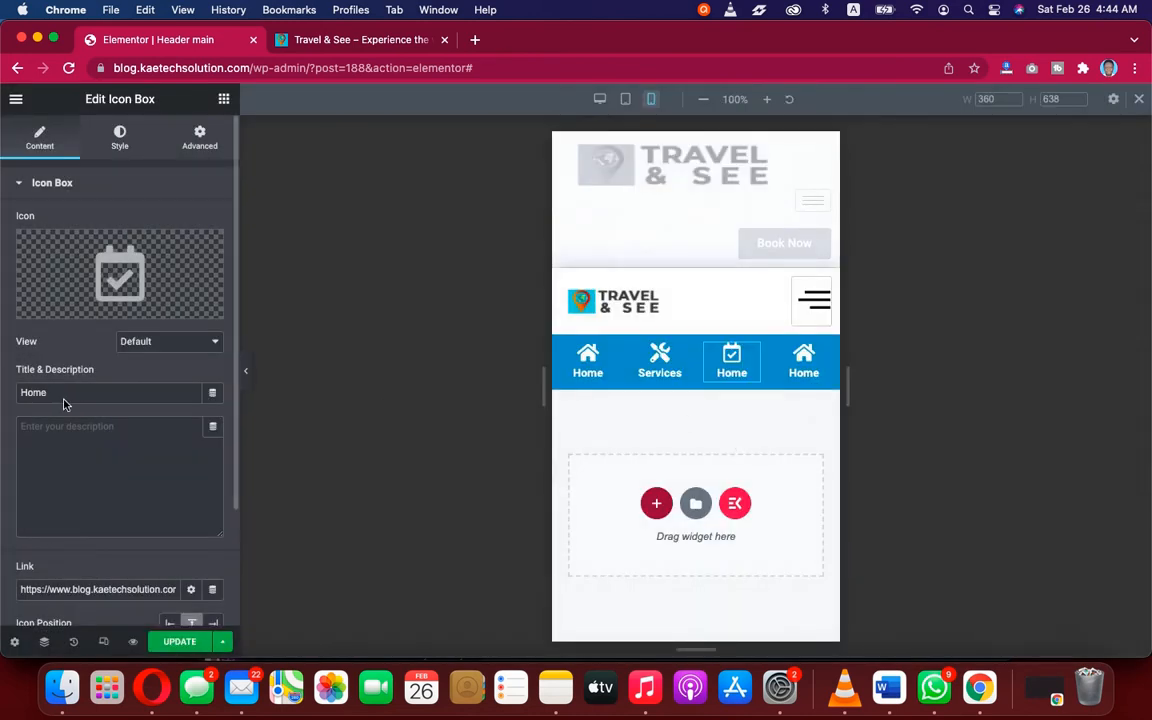
# Step: Retitle the third icon box "Bookings" and link it to the Bookings page
pyautogui.doubleClick(32, 394)
pyautogui.write('Bookings')
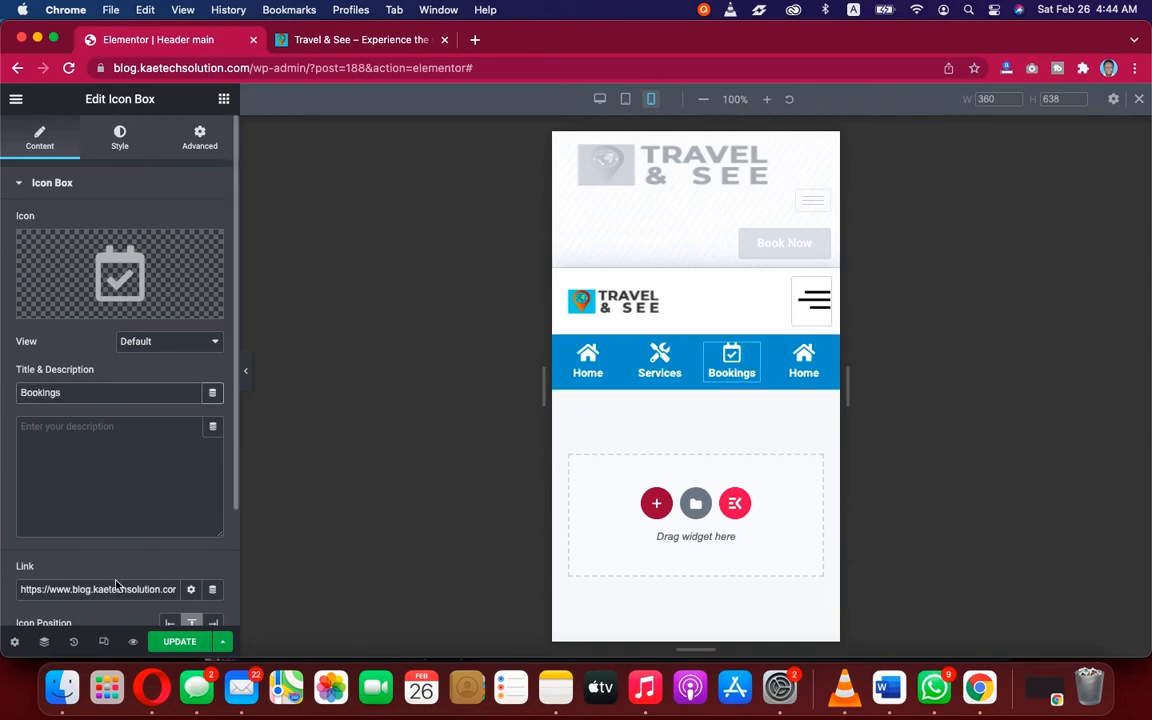
pyautogui.scroll(-3, 125, 520)
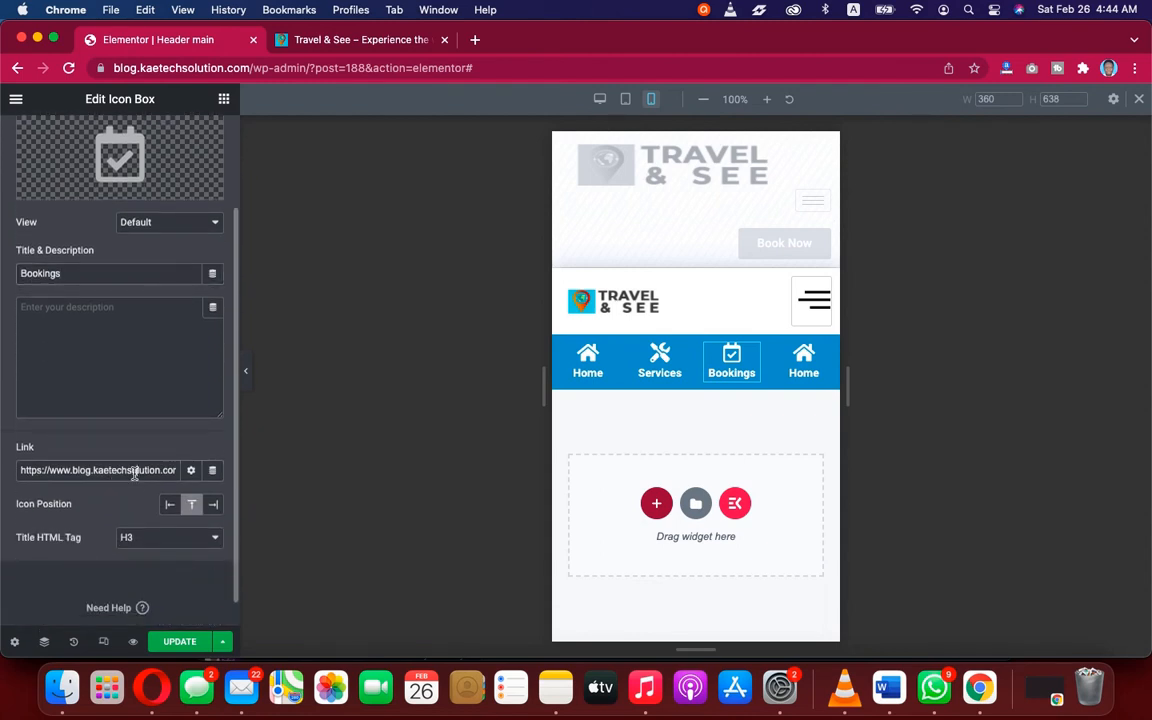
pyautogui.tripleClick(134, 470)
pyautogui.press('BackSpace')
pyautogui.write('bookings')
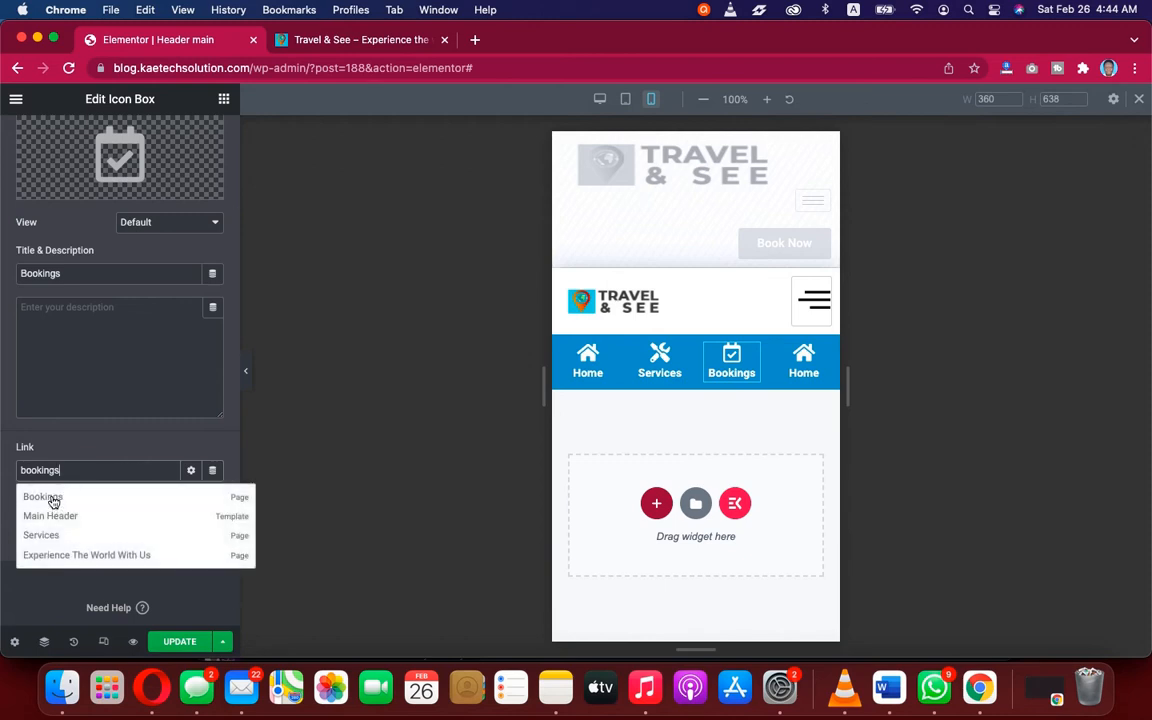
pyautogui.click(53, 501)
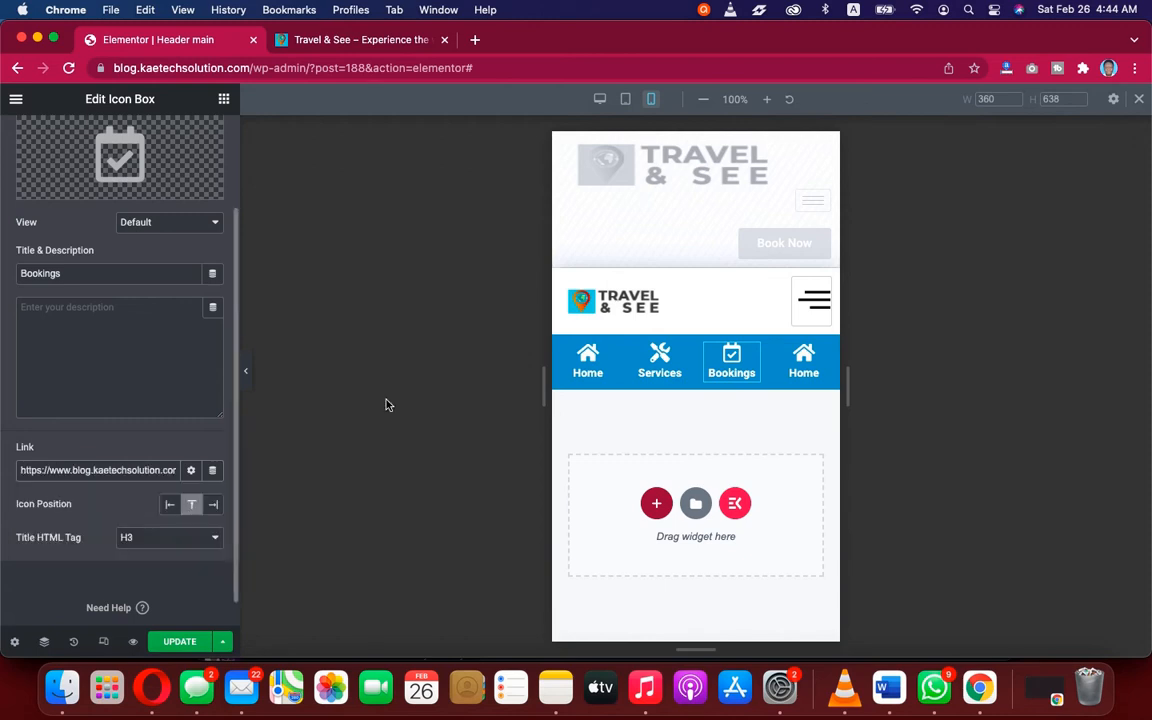
# Step: Replace the fourth icon box's house icon with the Phone alt icon, searching the icon library for "phone"
pyautogui.click(823, 357)
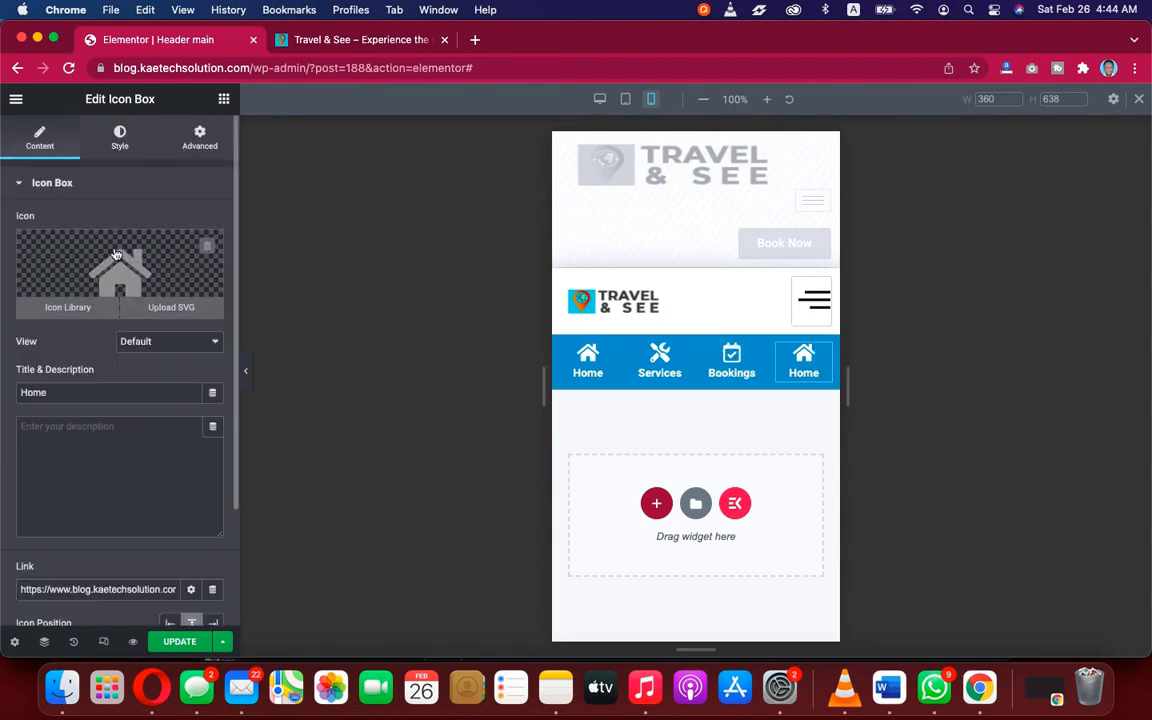
pyautogui.click(67, 305)
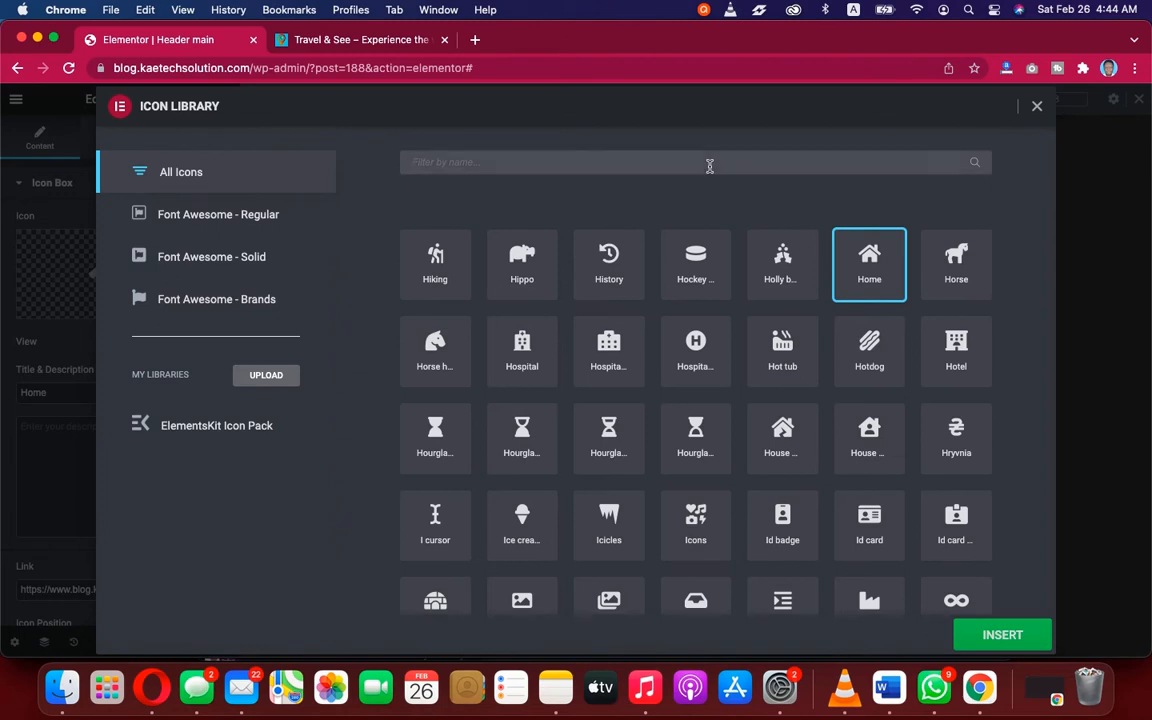
pyautogui.write('phone')
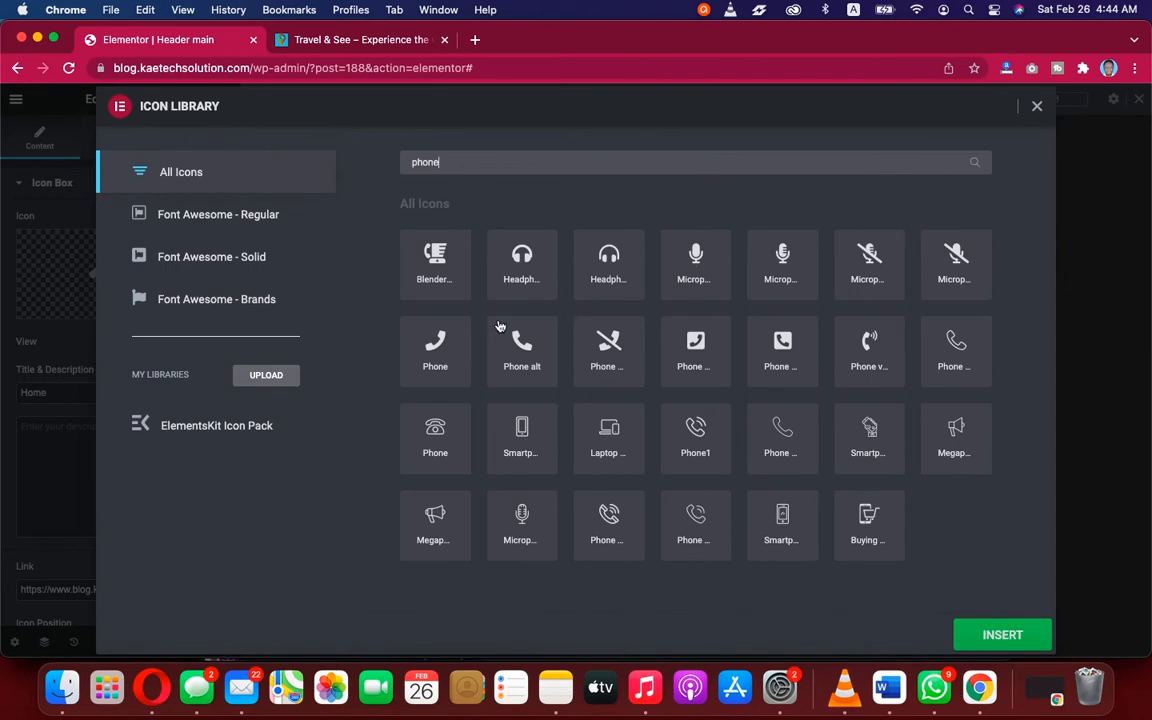
pyautogui.click(521, 345)
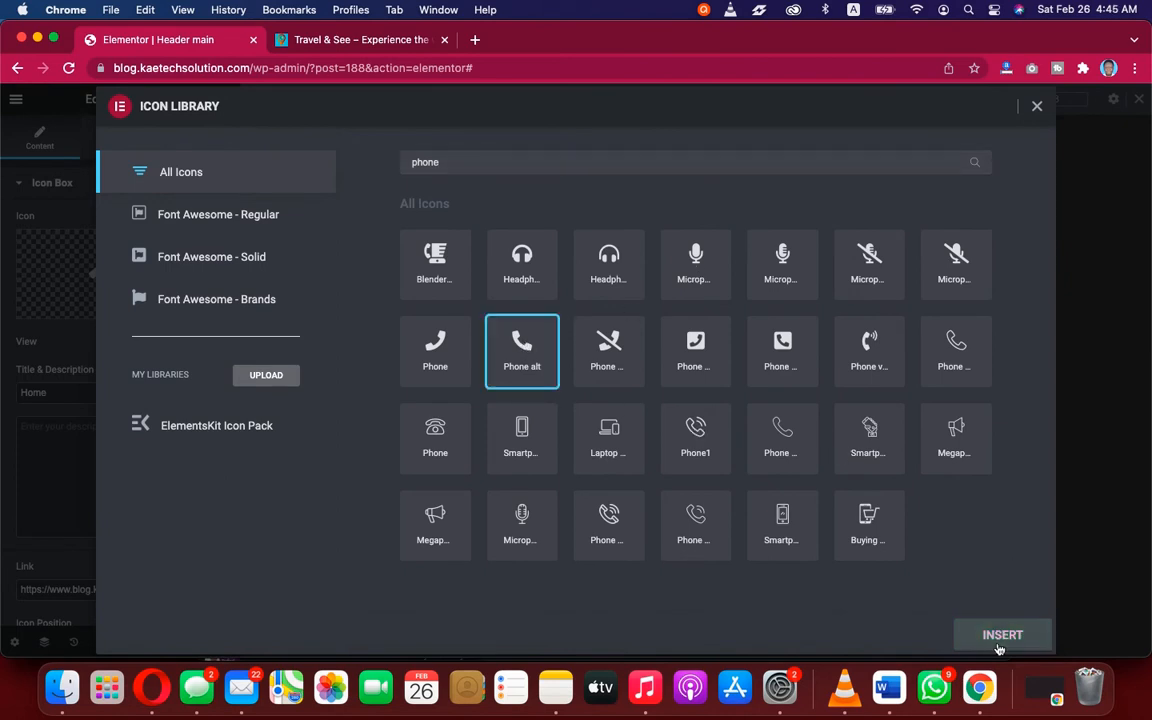
pyautogui.click(1000, 636)
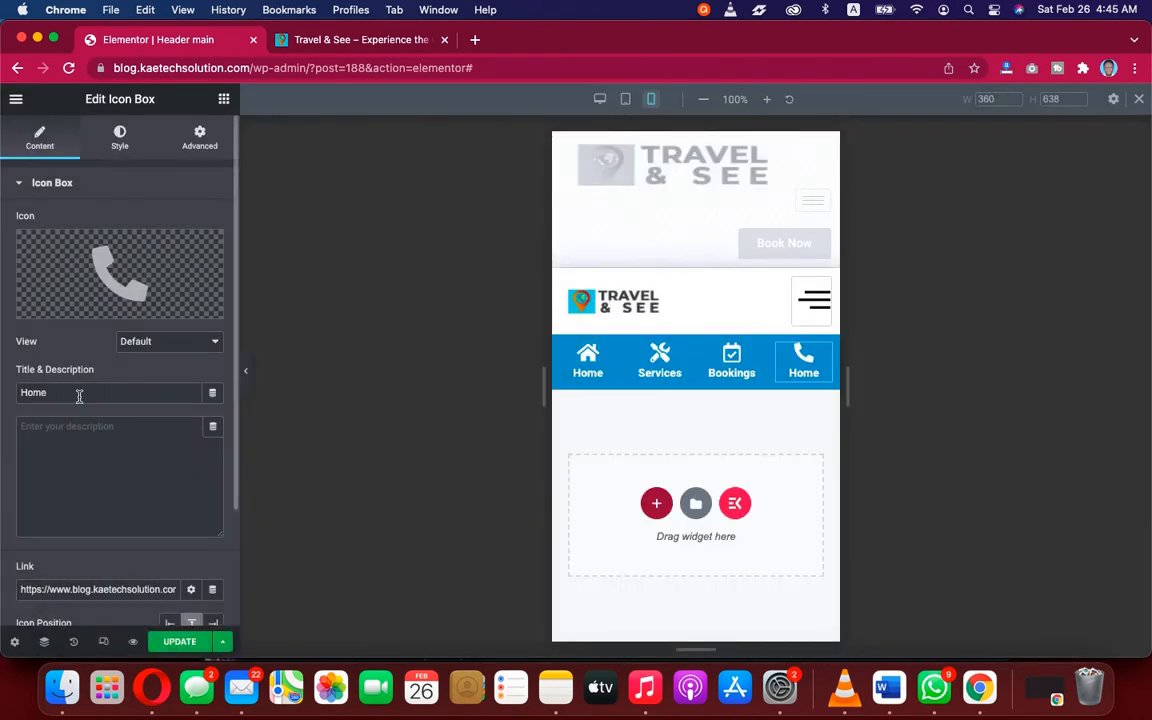
# Step: Retitle the fourth icon box "Contact" and link it to the Contact page
pyautogui.moveTo(77, 393); pyautogui.dragTo(2, 393)
pyautogui.write('Con')
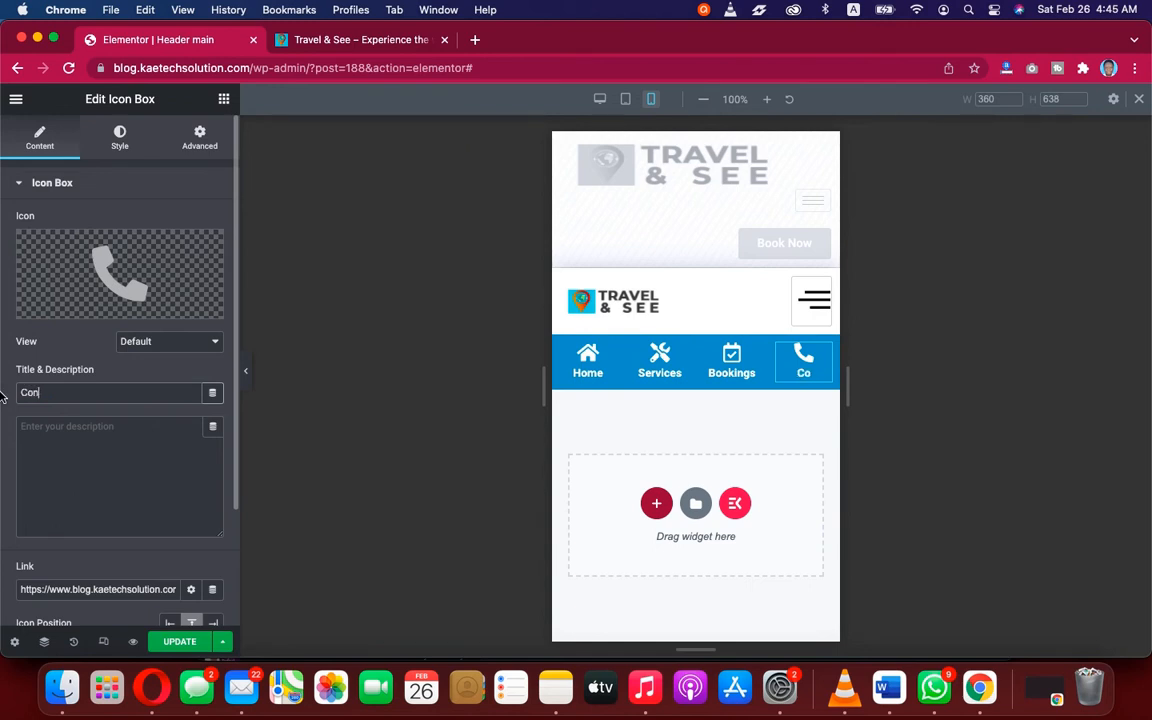
pyautogui.write('tact')
pyautogui.tripleClick(95, 589)
pyautogui.press('BackSpace')
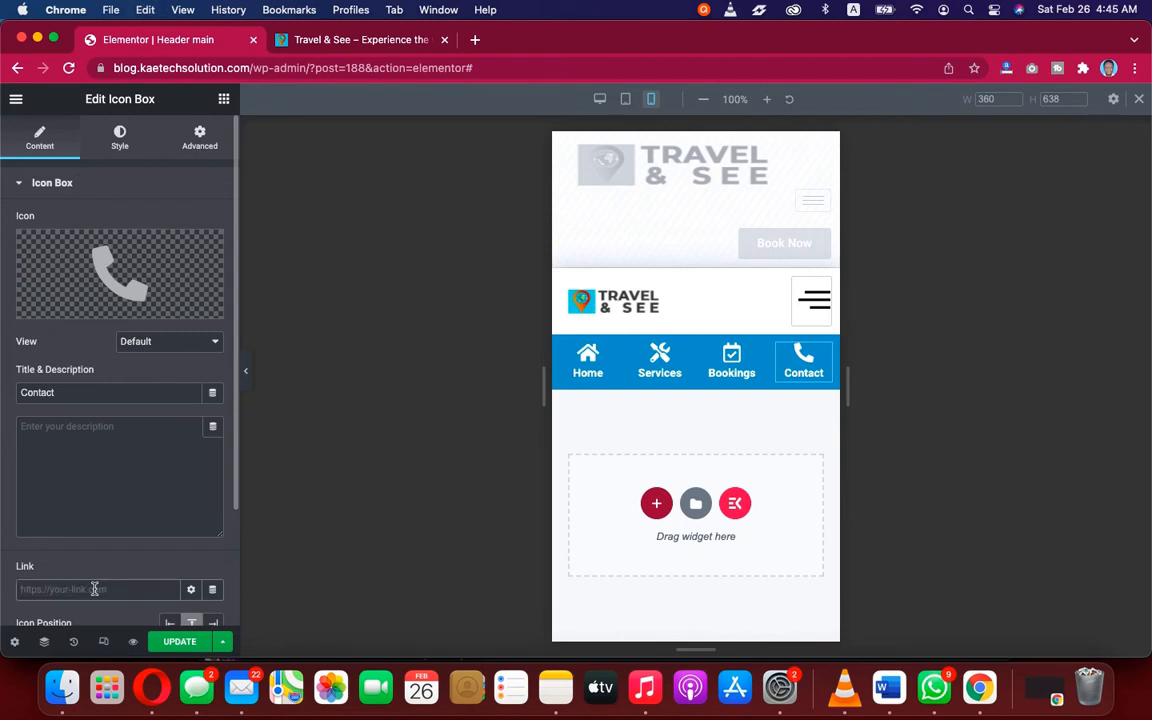
pyautogui.write('Cont')
pyautogui.click(46, 616)
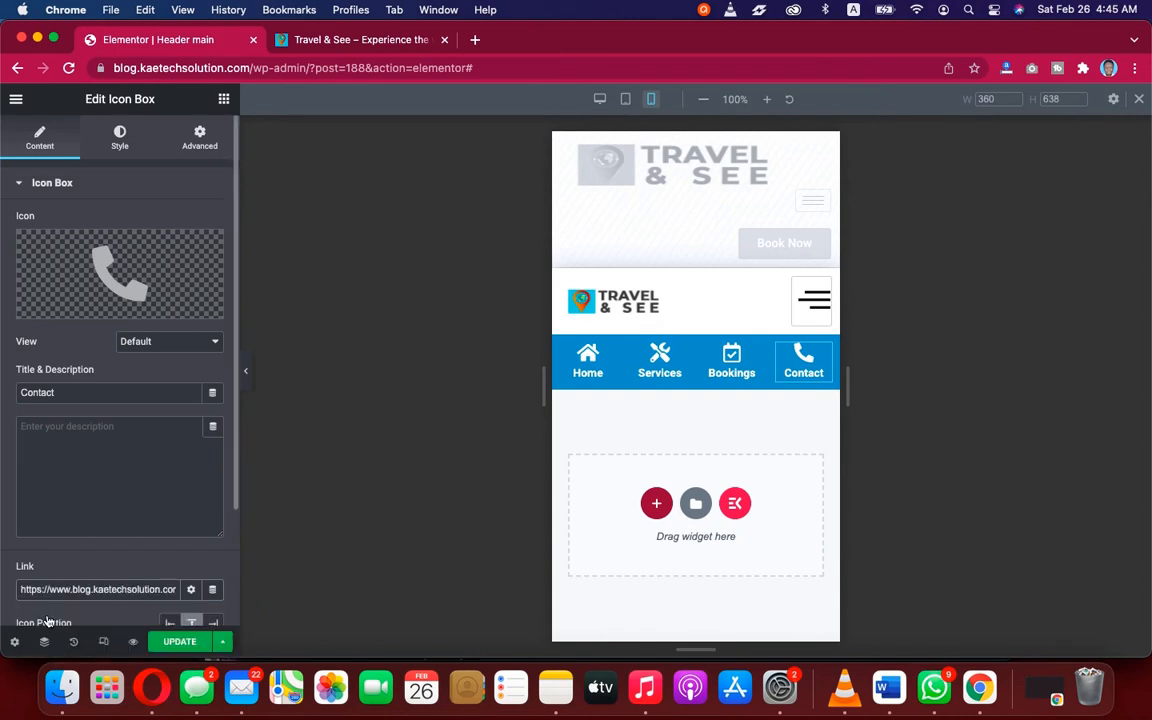
# Step: Try a "tel" phone link on the Contact icon box, then restore its page link
pyautogui.scroll(-3, 90, 522)
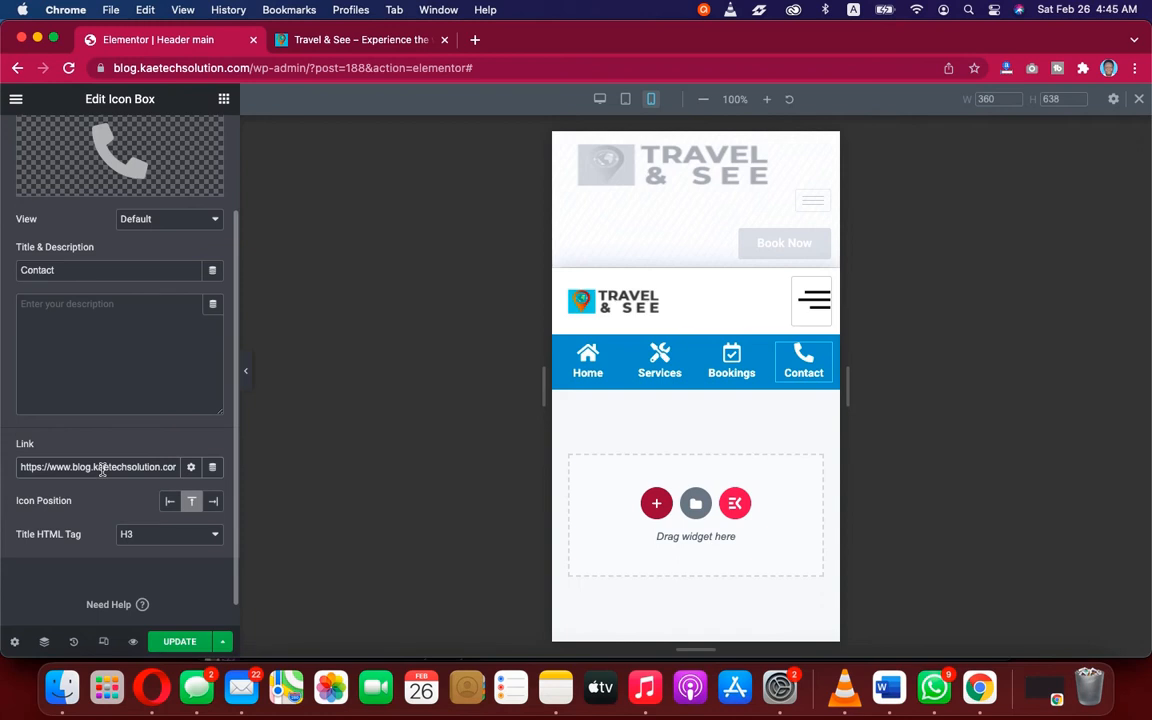
pyautogui.press('super+a')
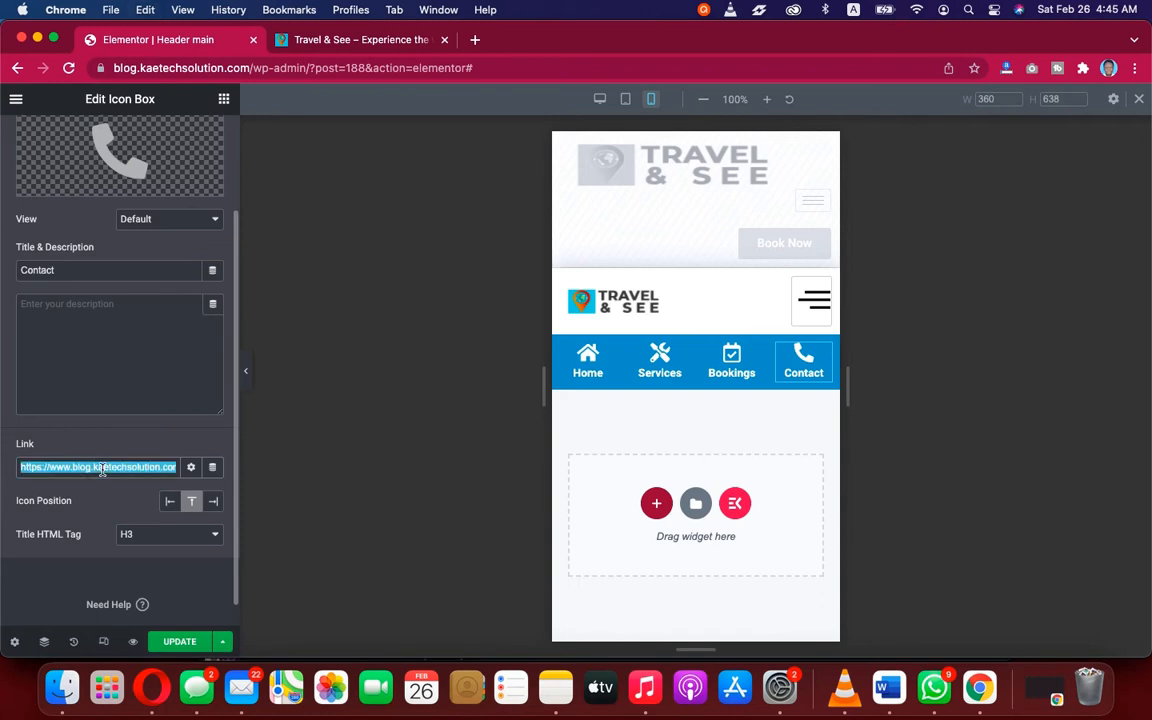
pyautogui.press('BackSpace')
pyautogui.write('tel')
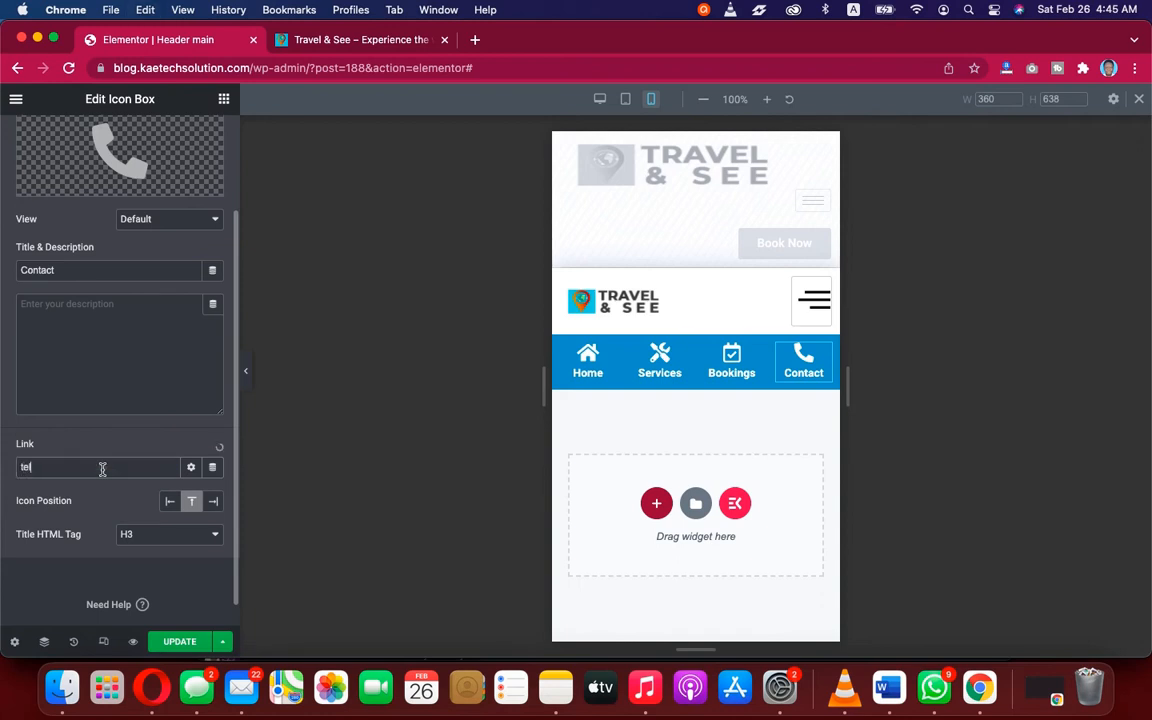
pyautogui.write('://www.blog.kaetechsolution.cor')
pyautogui.moveTo(108, 467); pyautogui.dragTo(4, 470)
pyautogui.press('BackSpace')
pyautogui.write('d')
pyautogui.click(36, 490)
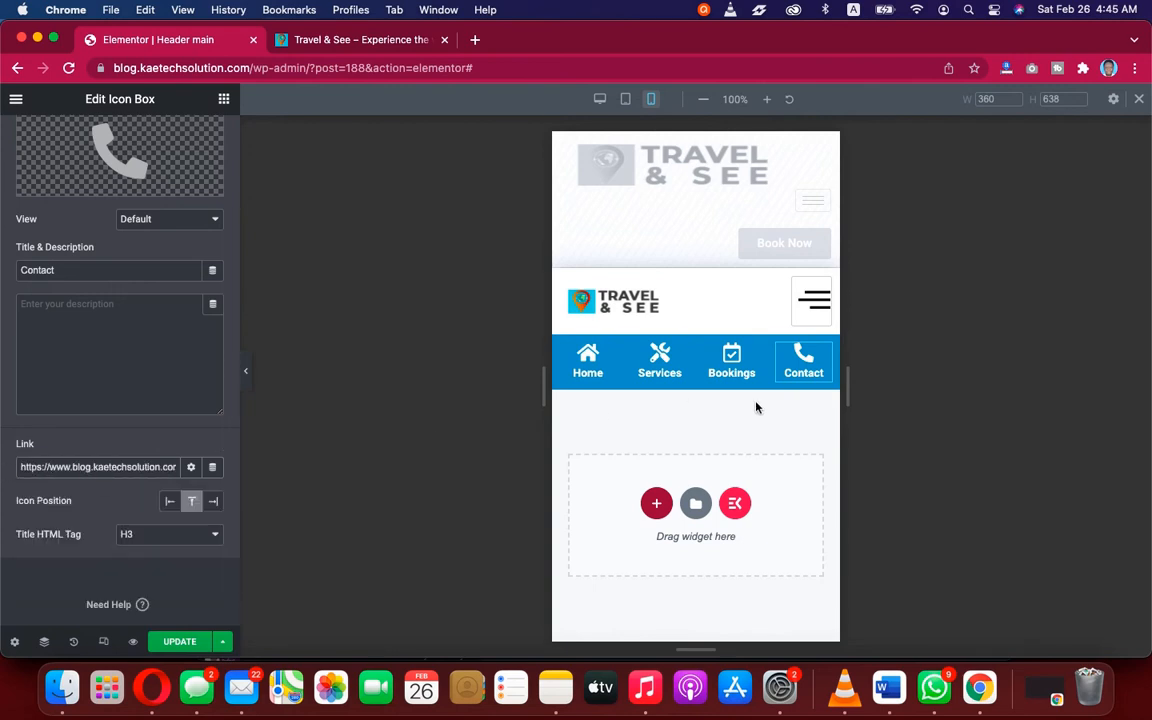
# Step: Assign the CSS class mobile-menu to the blue icon bar's section
pyautogui.click(247, 379)
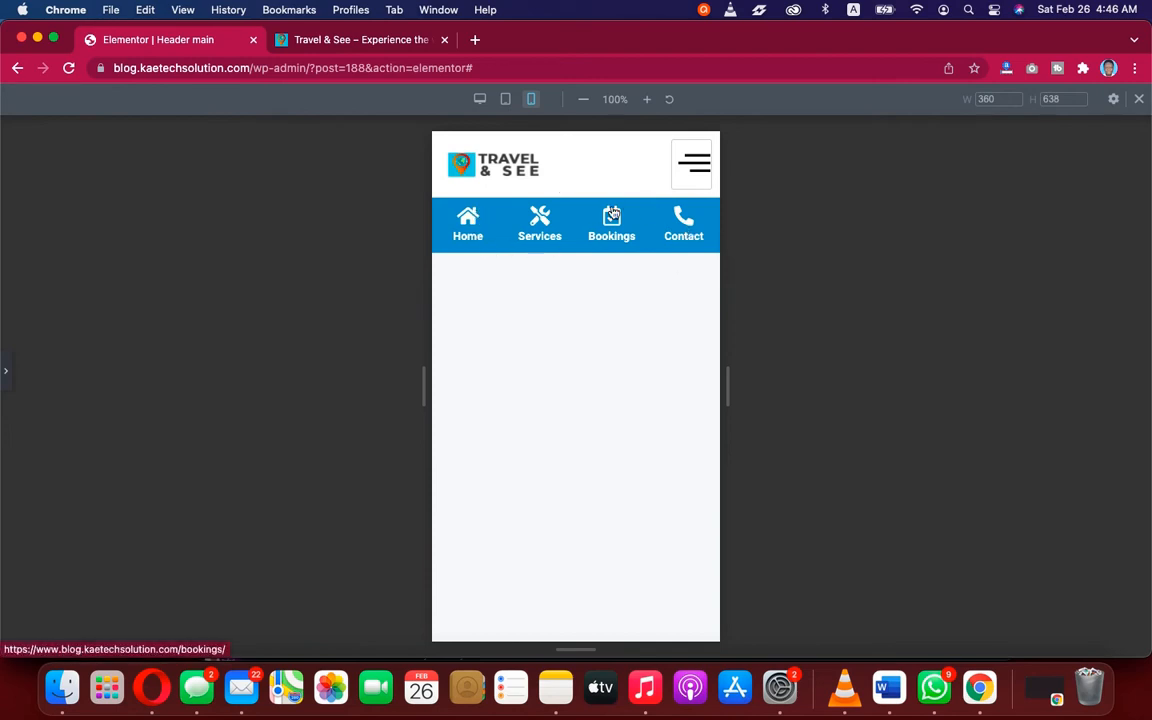
pyautogui.click(6, 375)
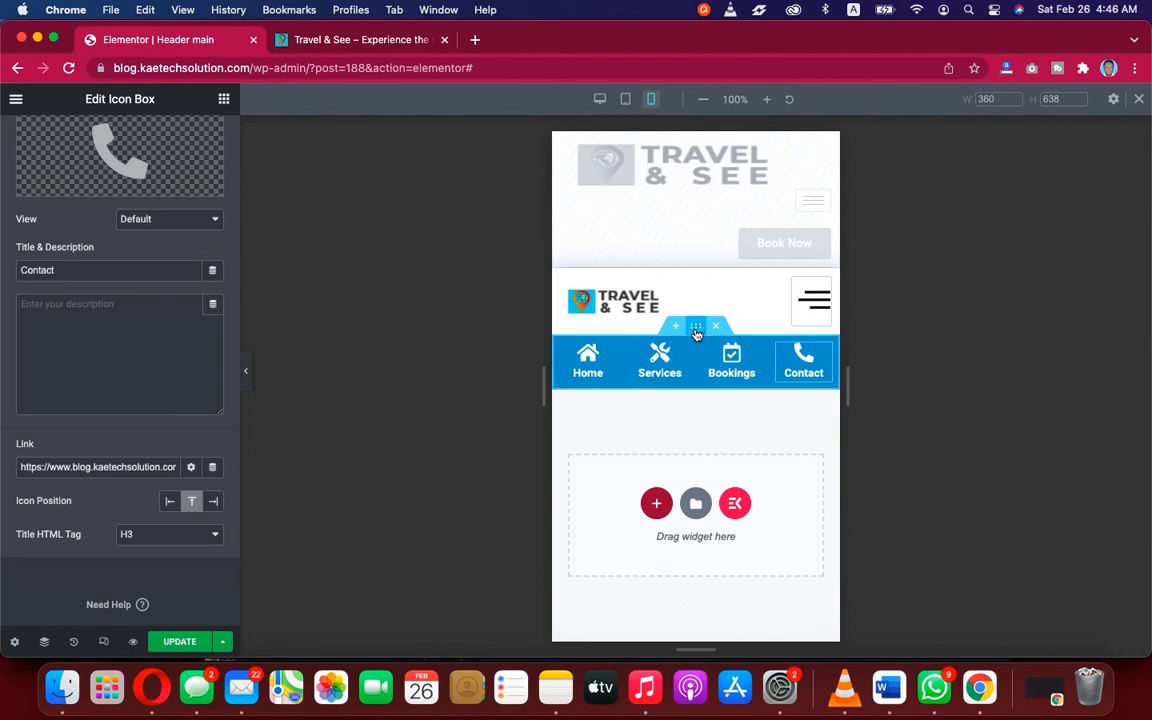
pyautogui.click(697, 327)
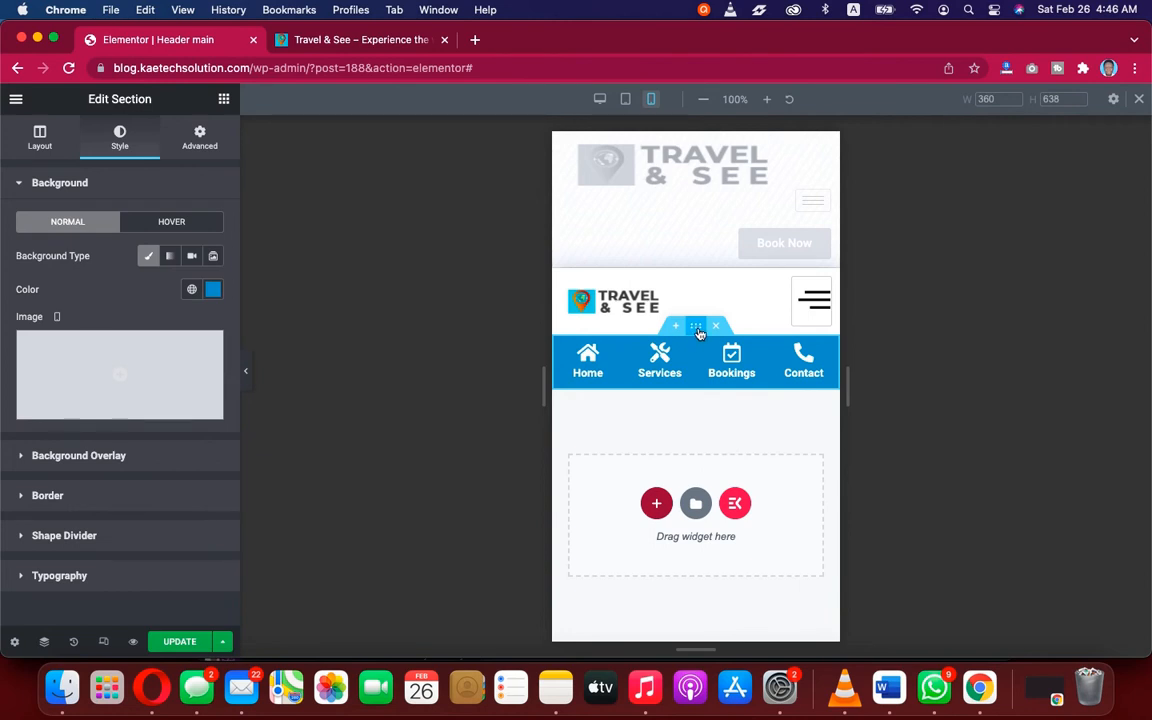
pyautogui.click(200, 148)
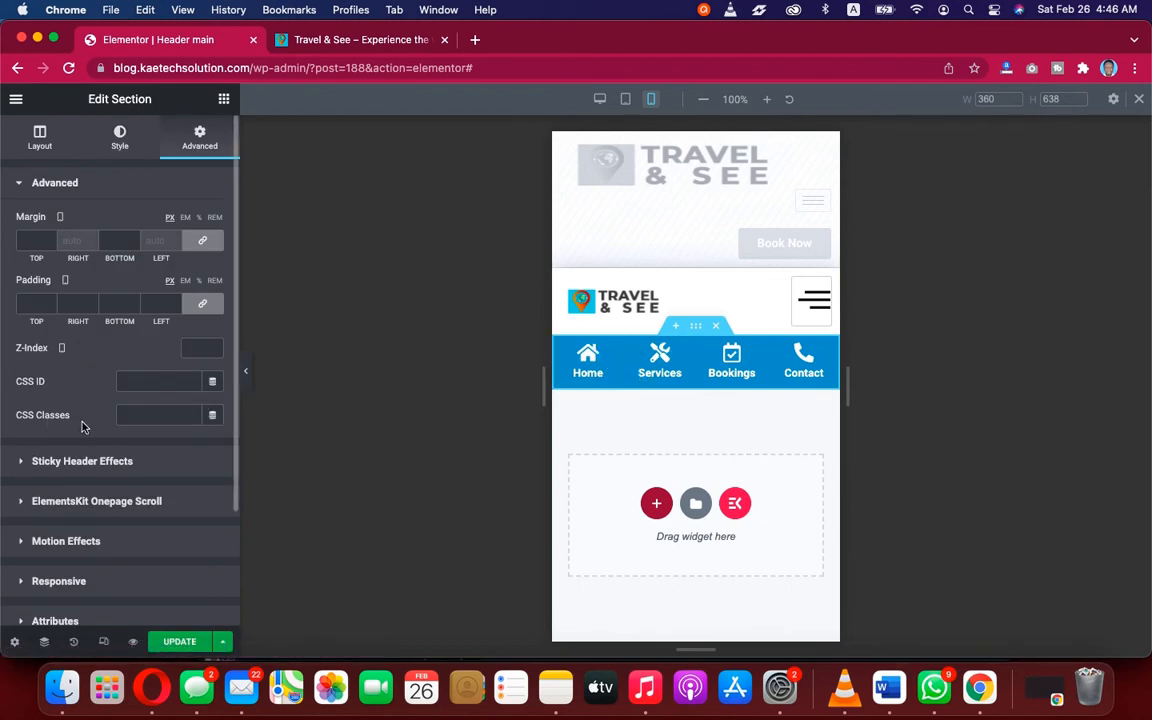
pyautogui.click(133, 415)
# Step: Switch to Notes, copy the .mobile-menu CSS rule with its comment from the "Codes" note, and return to Chrome
pyautogui.click(559, 688)
pyautogui.click(788, 293)
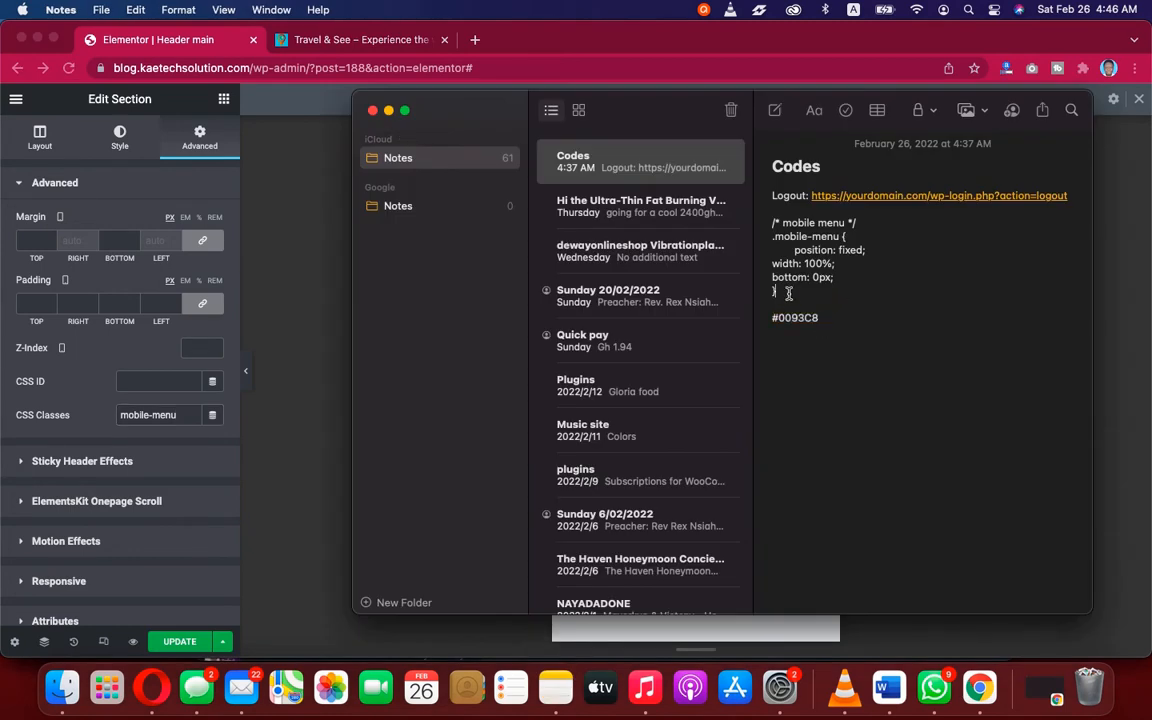
pyautogui.moveTo(788, 293); pyautogui.dragTo(764, 226)
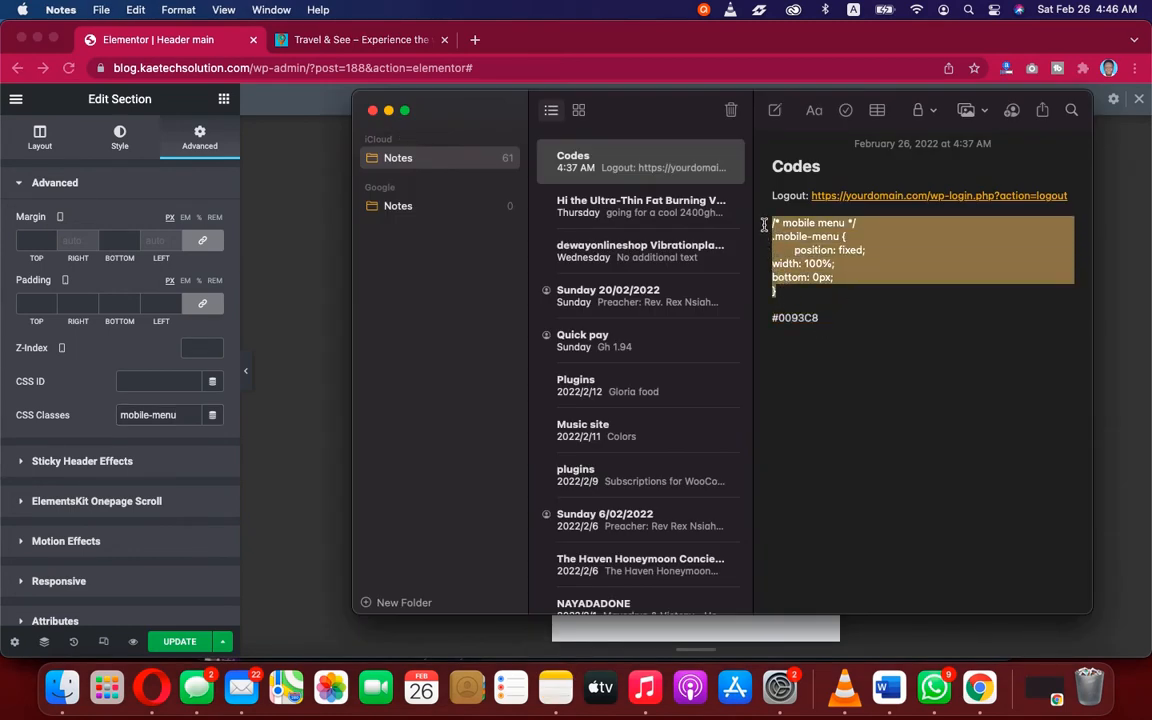
pyautogui.press('super+c')
pyautogui.click(293, 400)
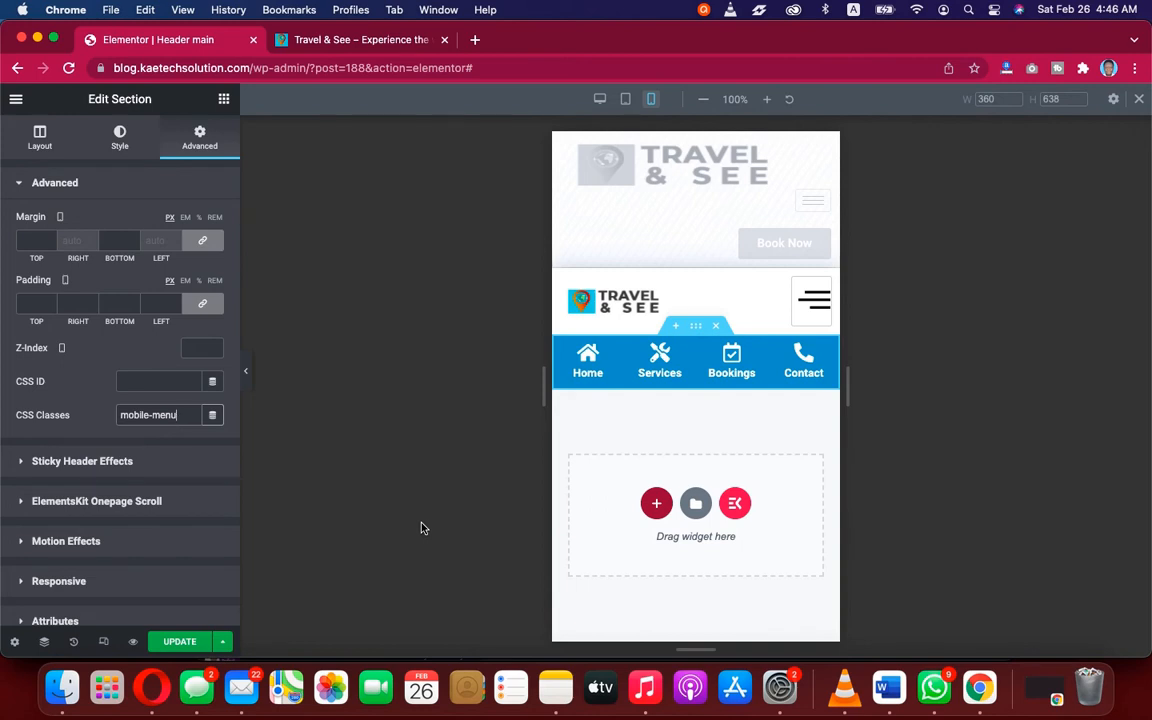
# Step: Open the theme customizer for Travel & See from the site's WordPress dashboard
pyautogui.click(387, 47)
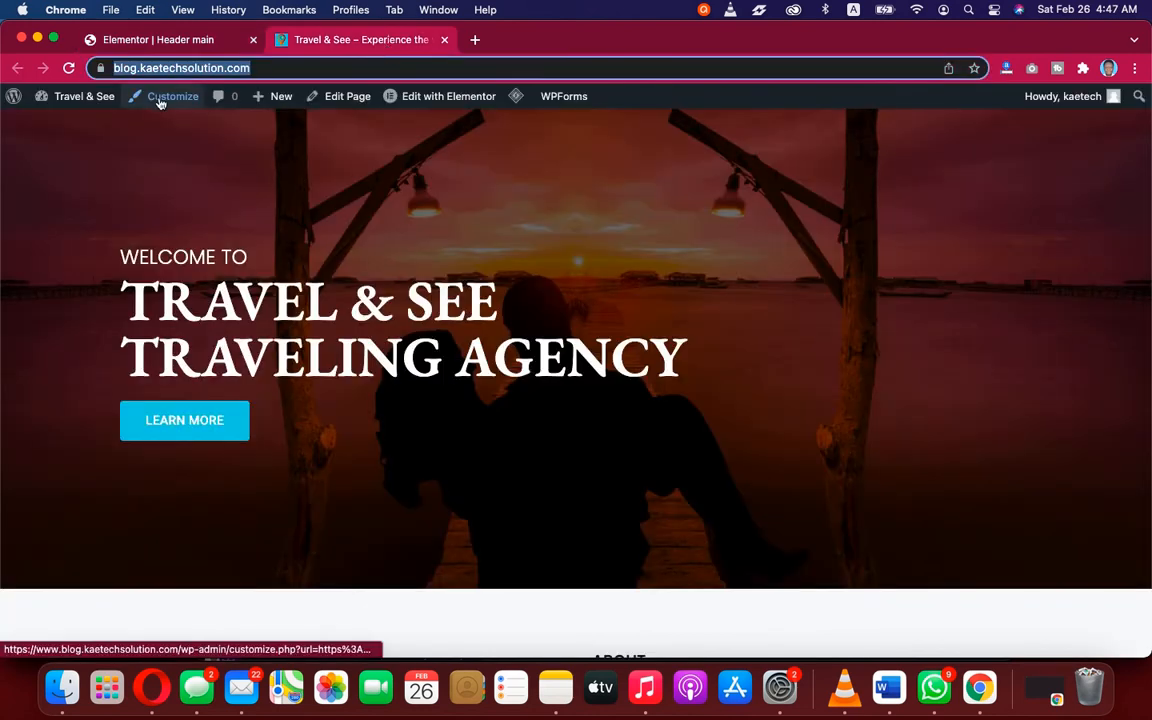
pyautogui.moveTo(58, 102)
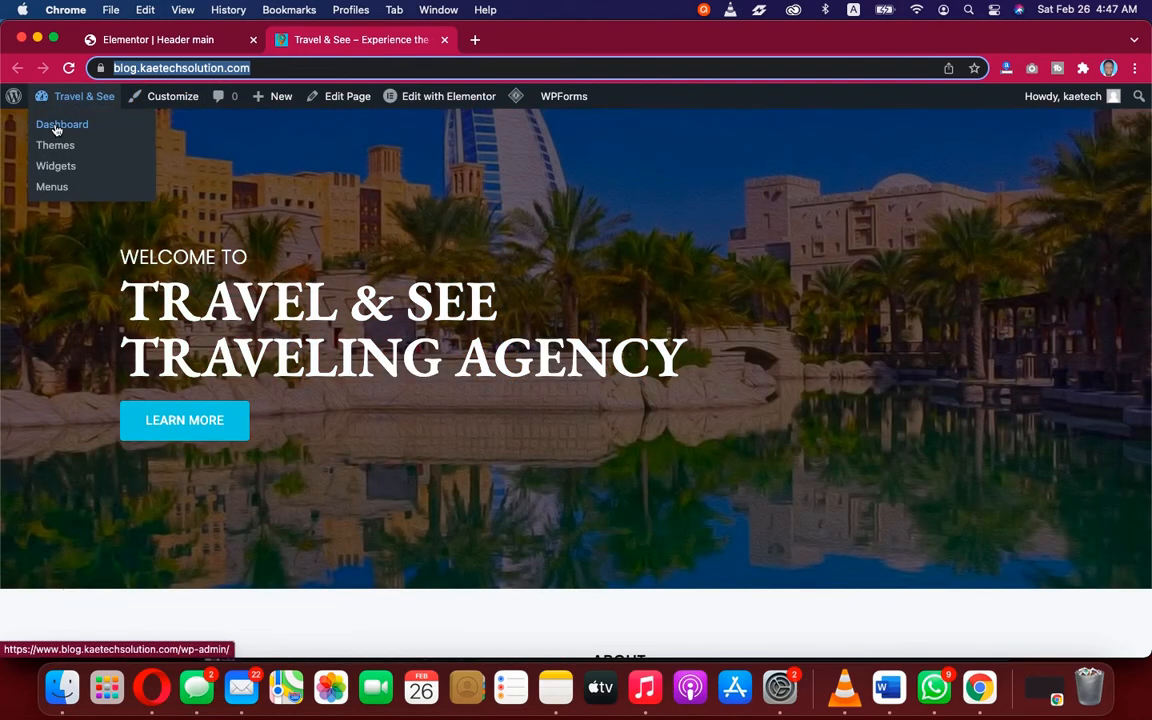
pyautogui.click(57, 128)
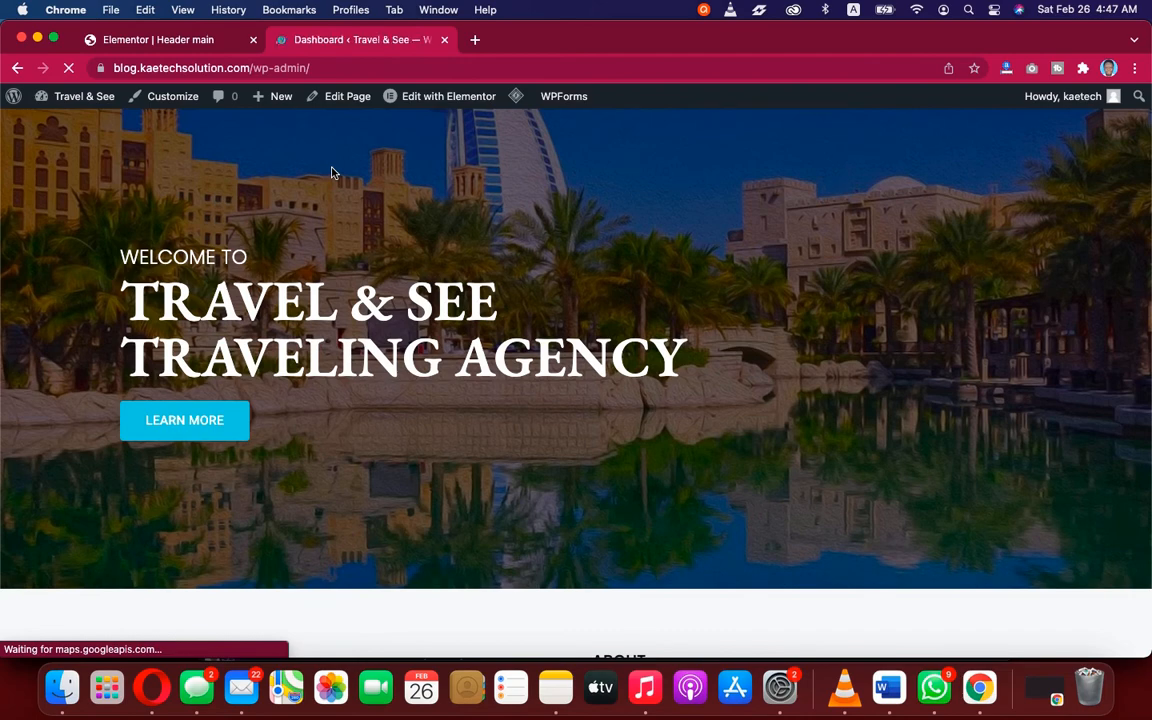
pyautogui.scroll(-1, 332, 173)
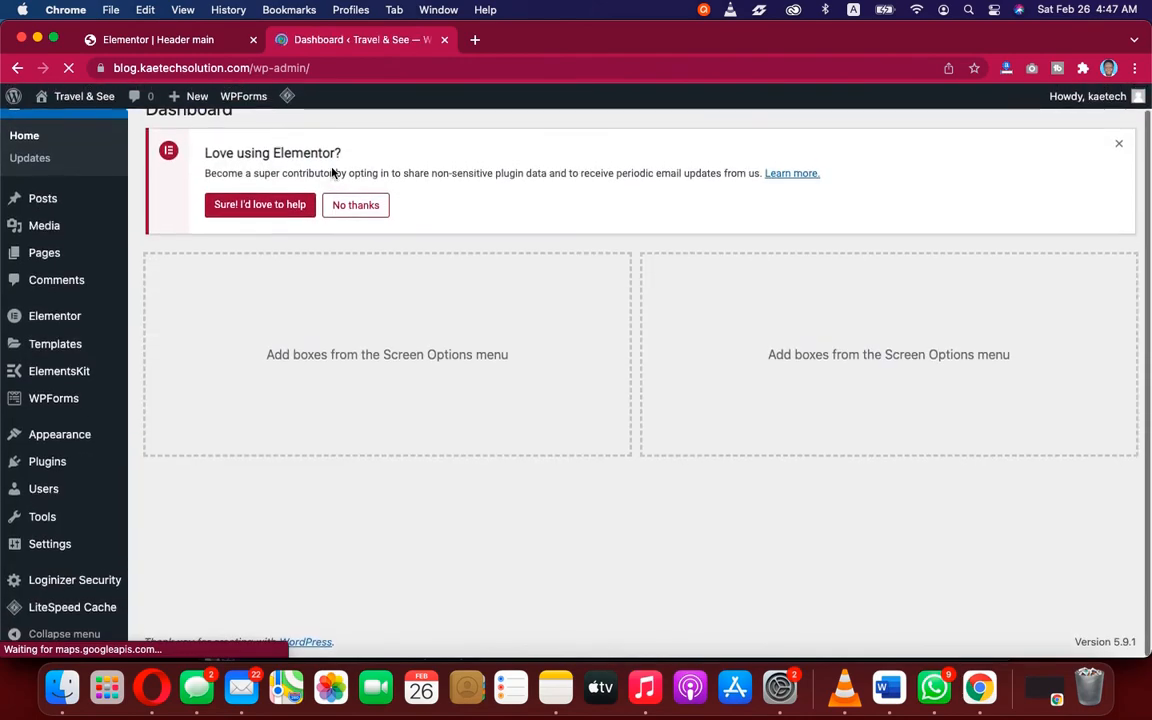
pyautogui.moveTo(43, 447)
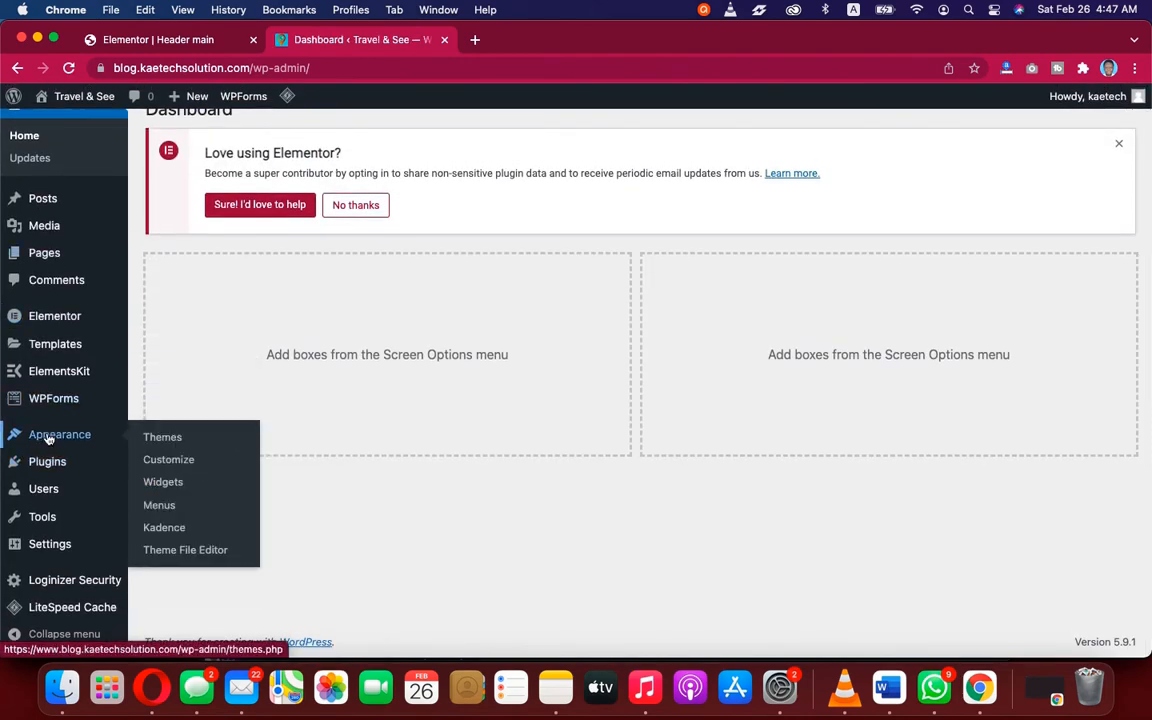
pyautogui.click(161, 462)
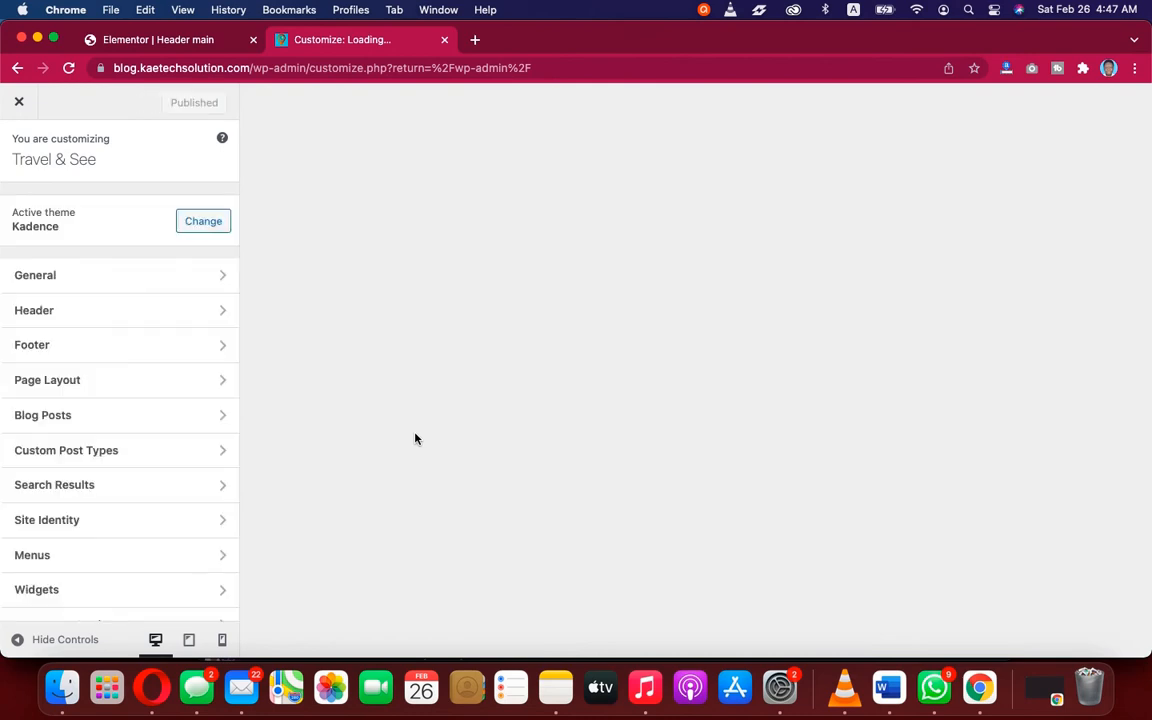
# Step: Check the Custom CSS option of the icon bar's section in the header editor
pyautogui.click(193, 46)
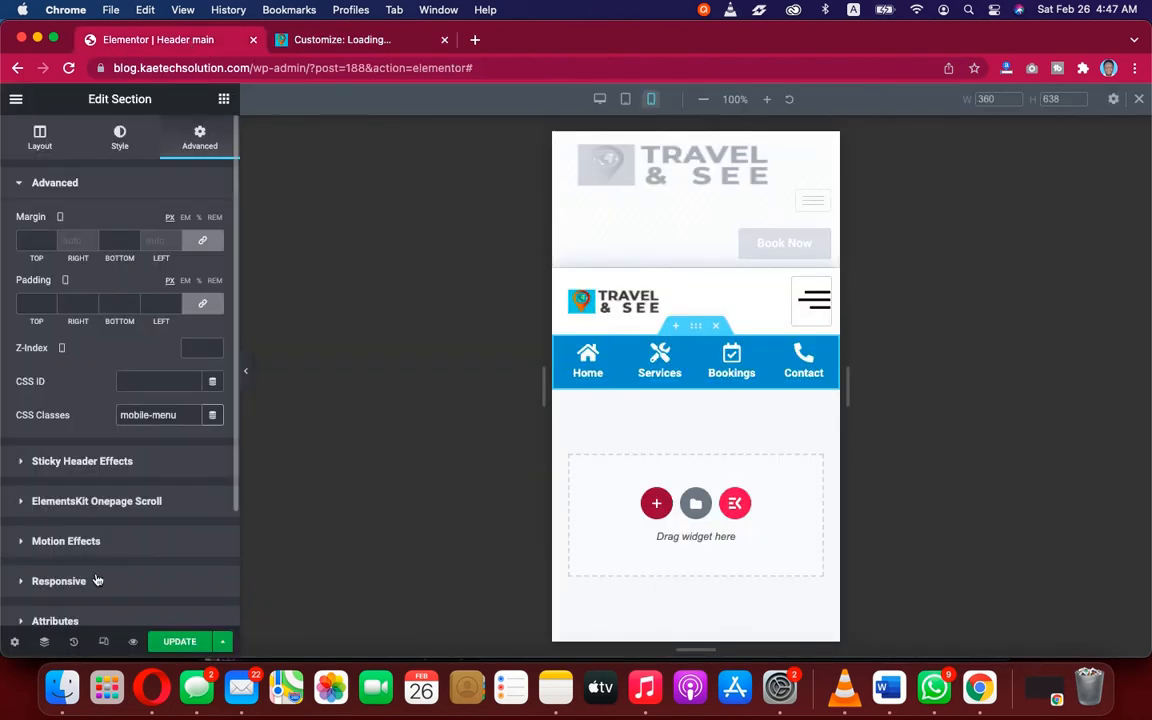
pyautogui.scroll(-3, 97, 580)
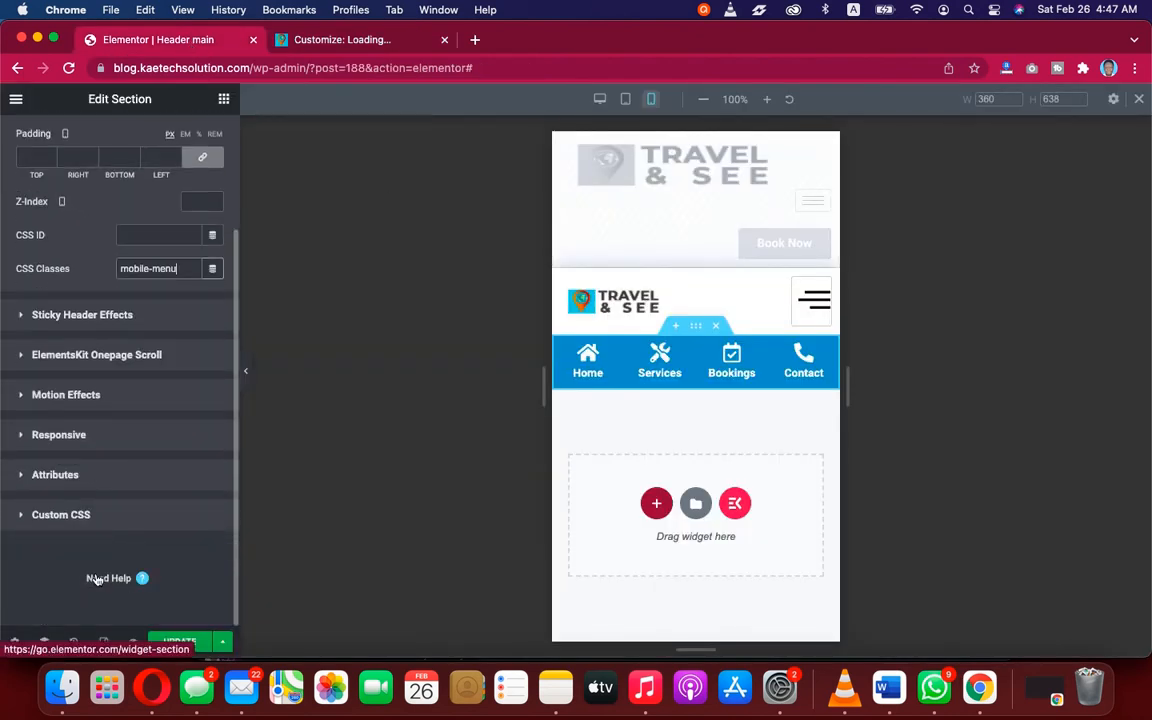
pyautogui.click(70, 515)
pyautogui.scroll(-1, 64, 567)
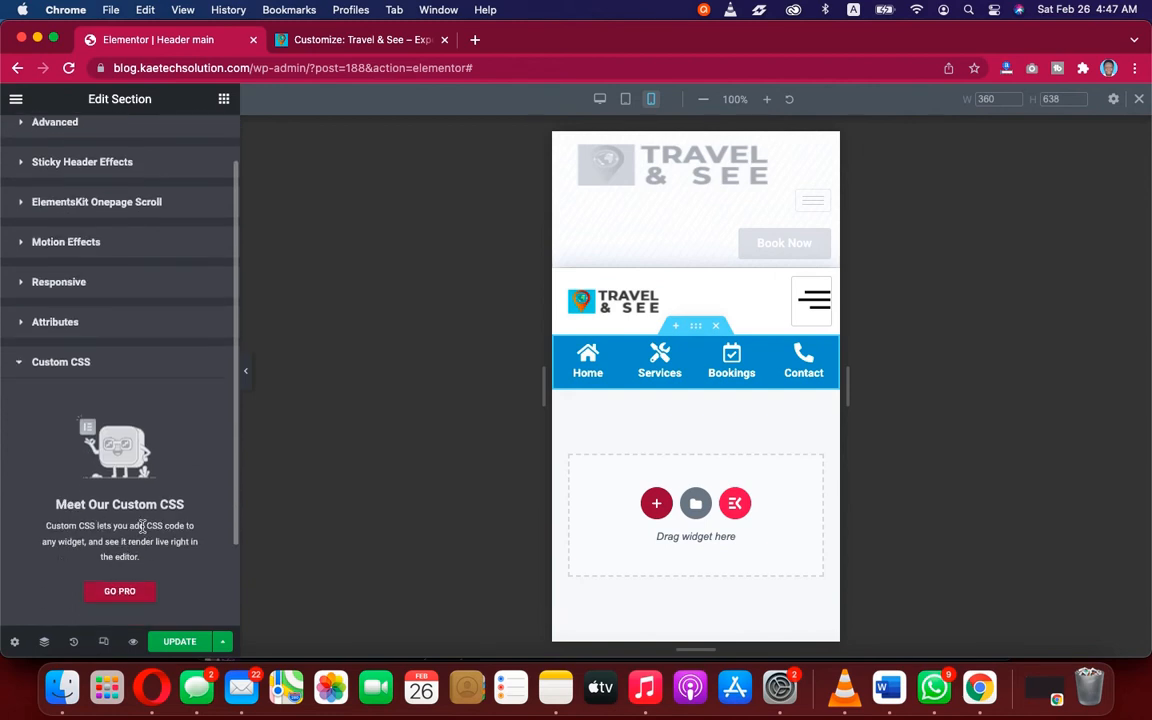
pyautogui.click(149, 367)
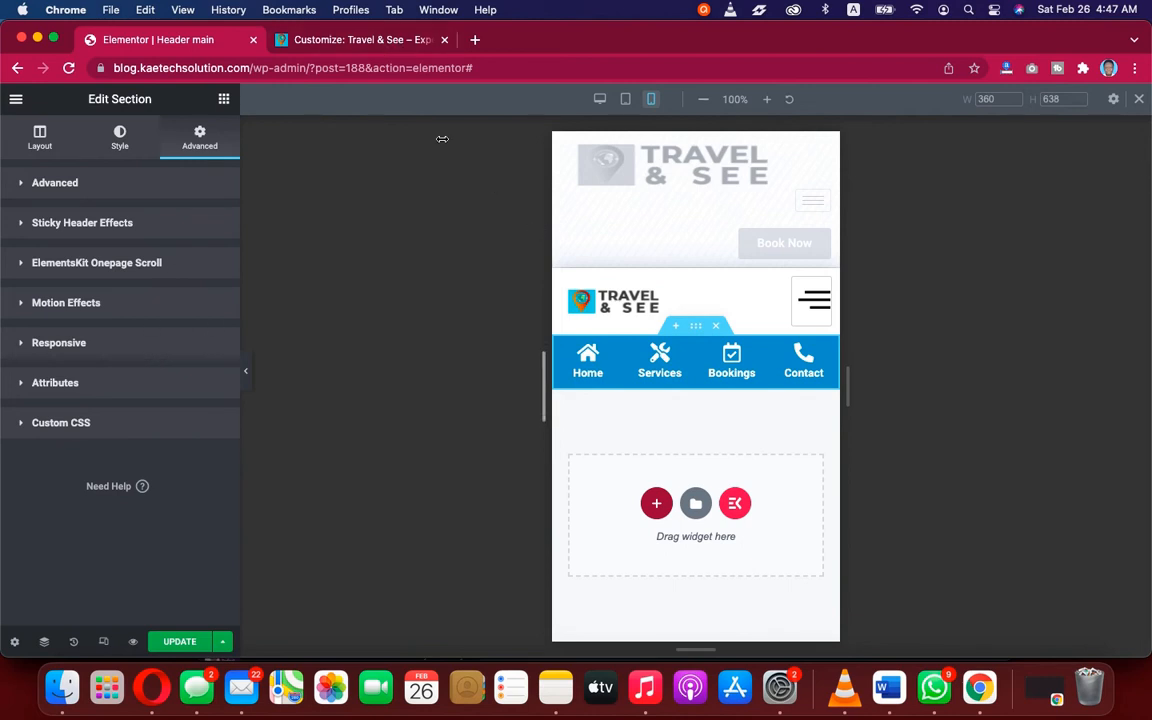
# Step: Add the copied .mobile-menu rule (position: fixed, width: 100%, bottom: 0px) to the customizer's Additional CSS
pyautogui.click(357, 42)
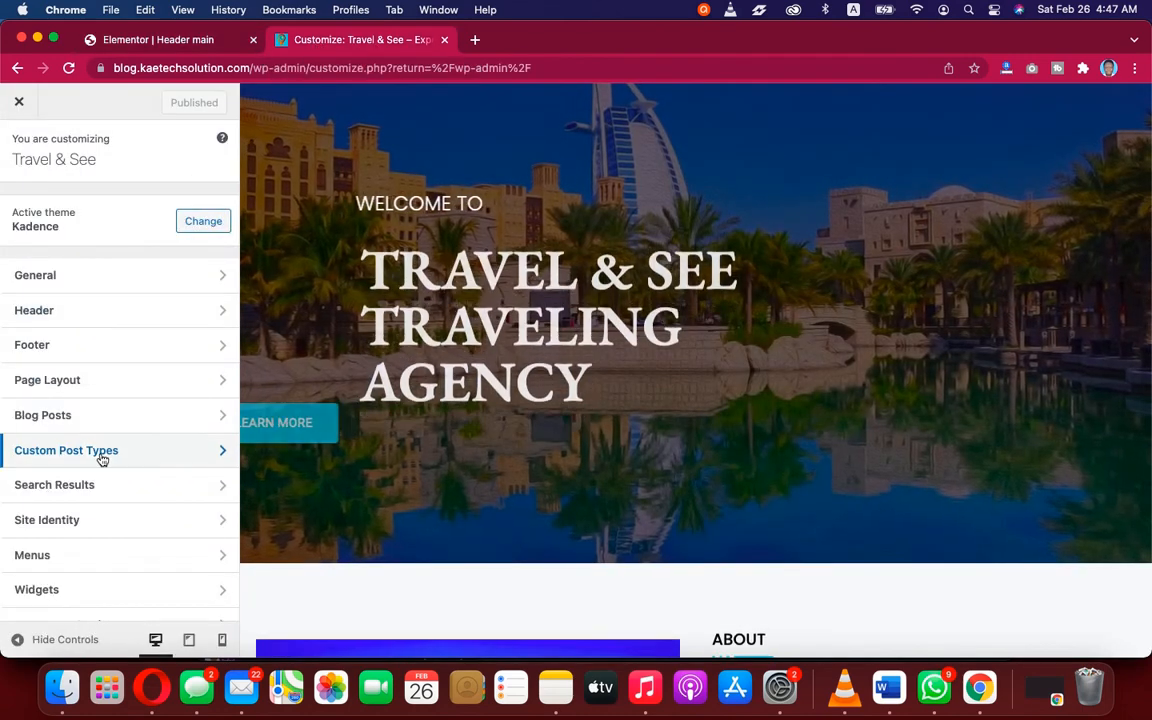
pyautogui.scroll(-2, 100, 458)
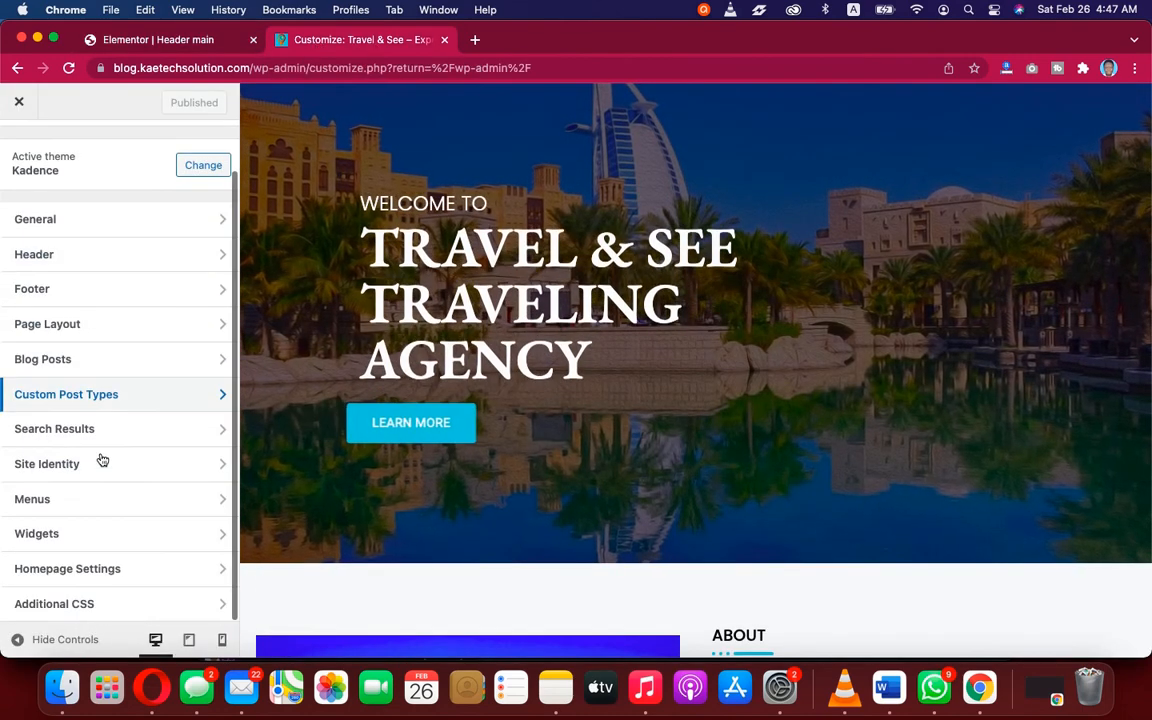
pyautogui.click(87, 605)
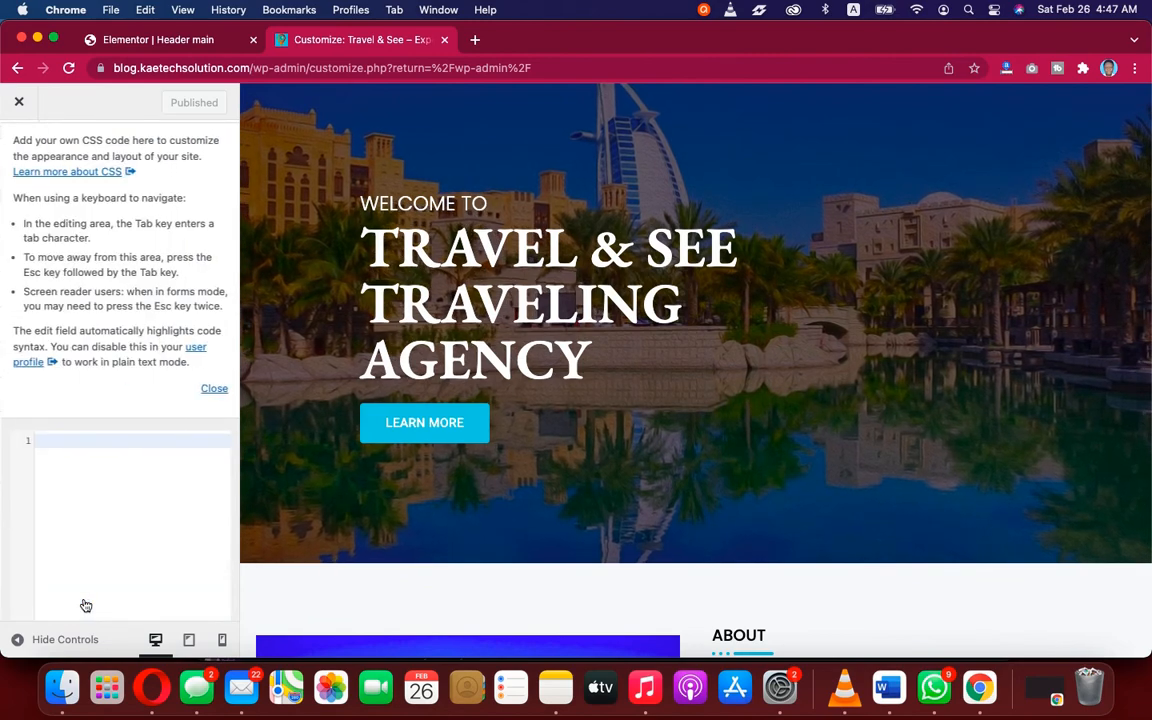
pyautogui.scroll(2, 62, 465)
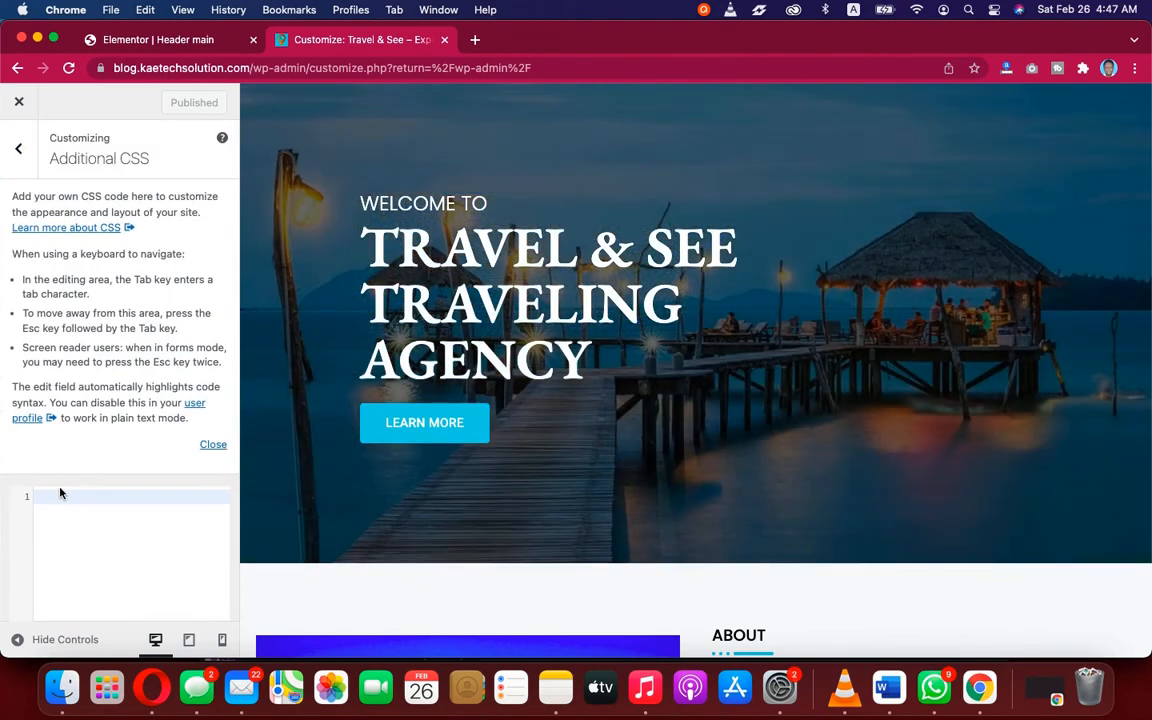
pyautogui.press('super+v')
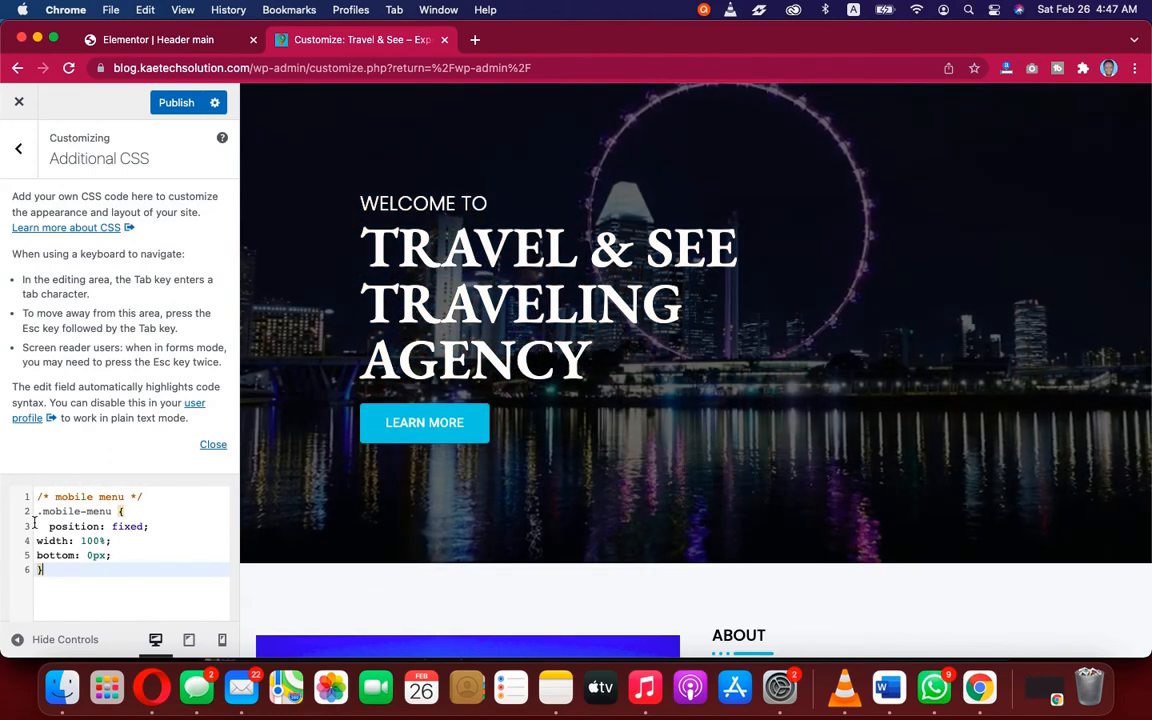
# Step: Review the .mobile-menu rule, publish the Additional CSS, and return to the Elementor header editor
pyautogui.click(40, 512)
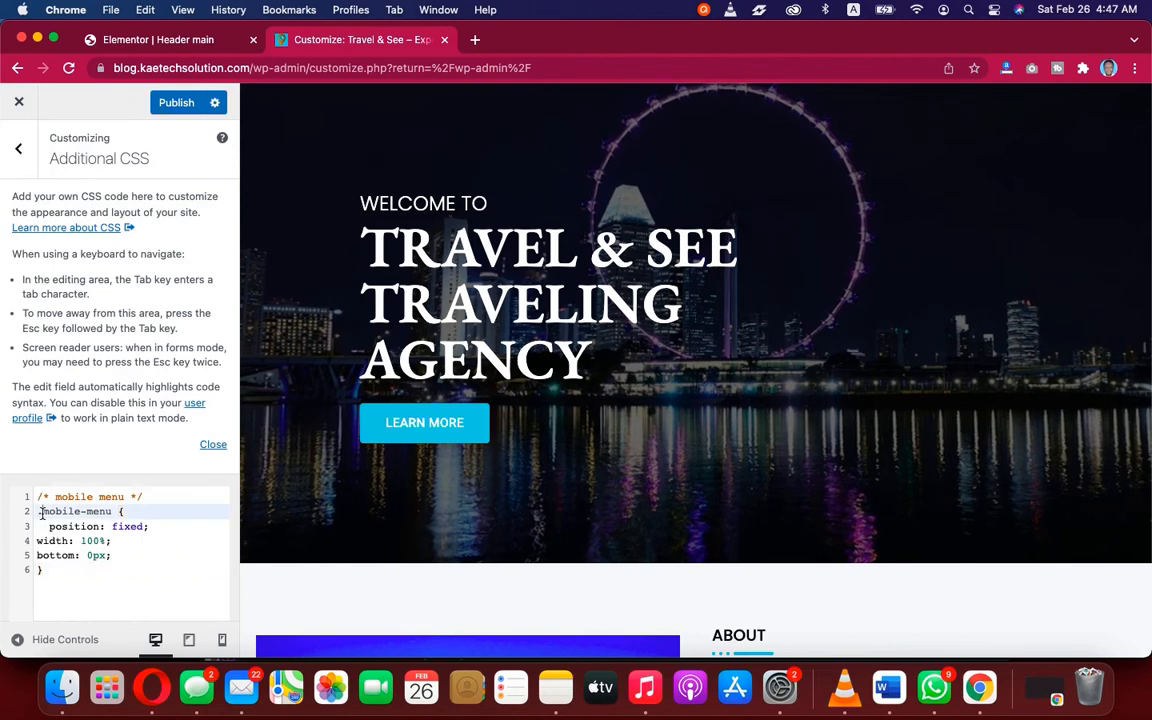
pyautogui.moveTo(42, 512); pyautogui.dragTo(113, 512)
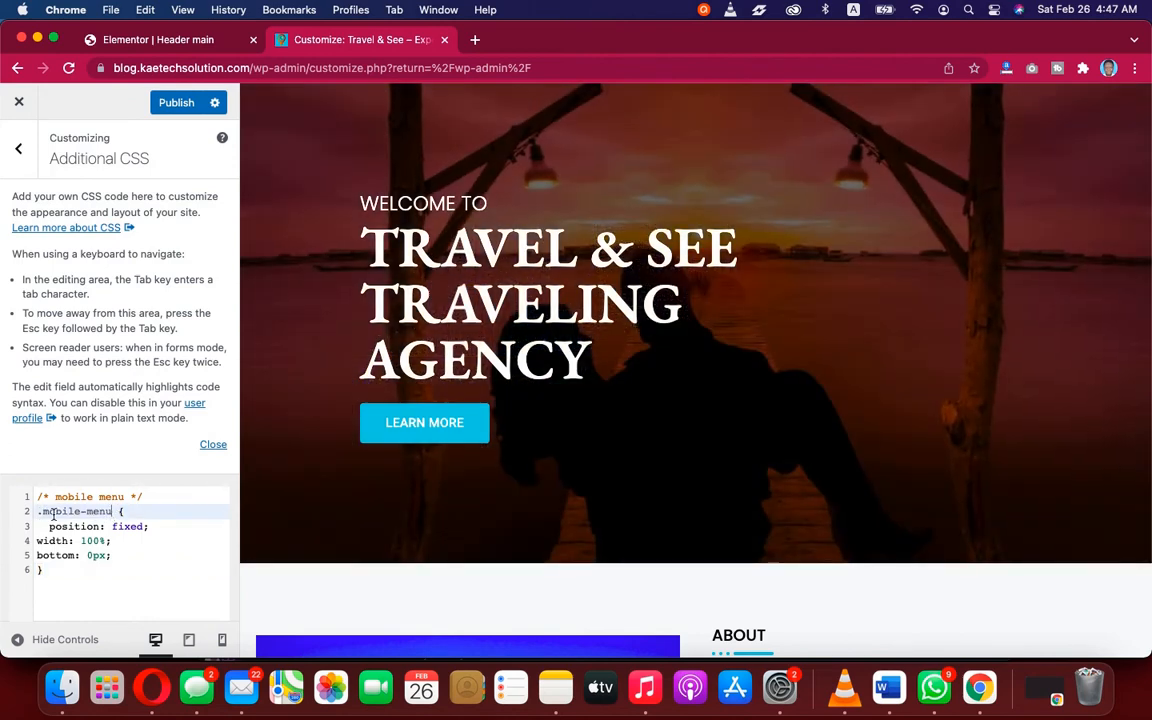
pyautogui.click(45, 513)
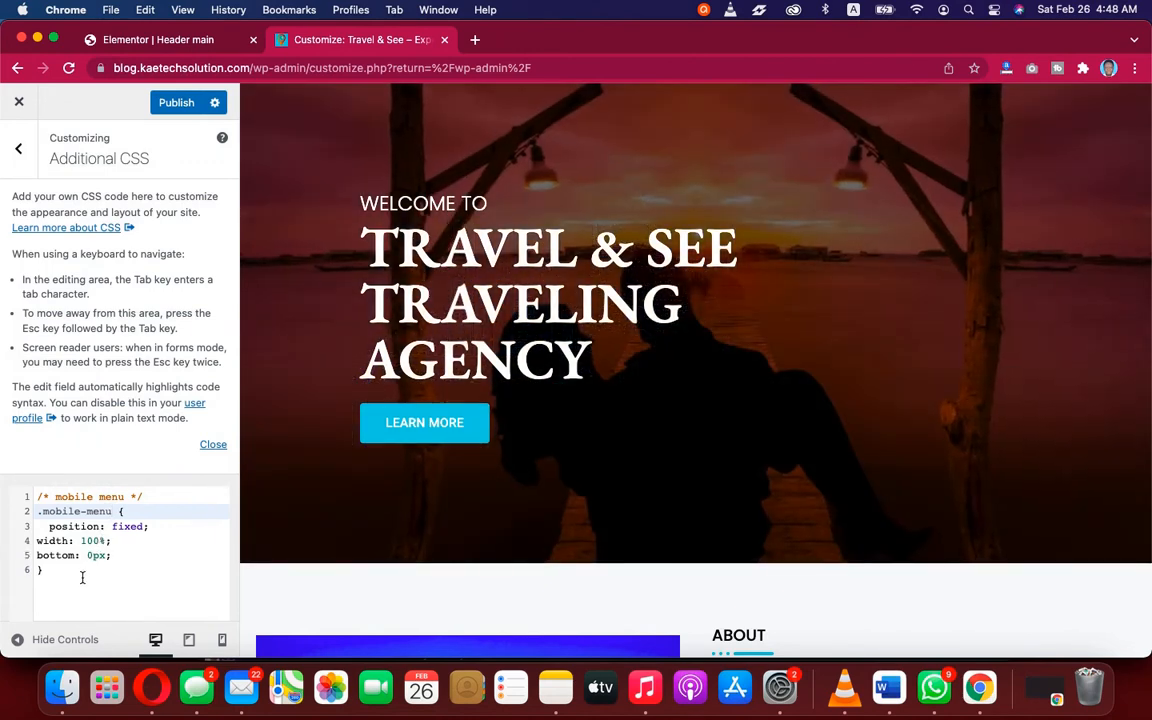
pyautogui.moveTo(64, 572); pyautogui.dragTo(37, 511)
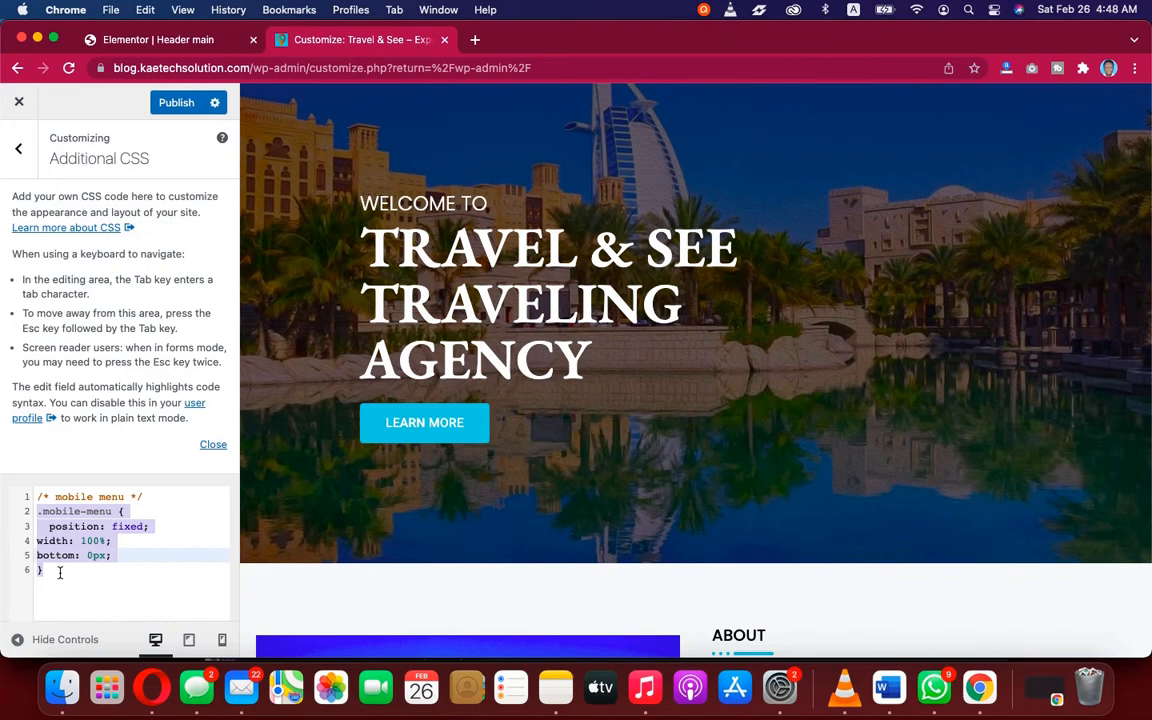
pyautogui.click(60, 573)
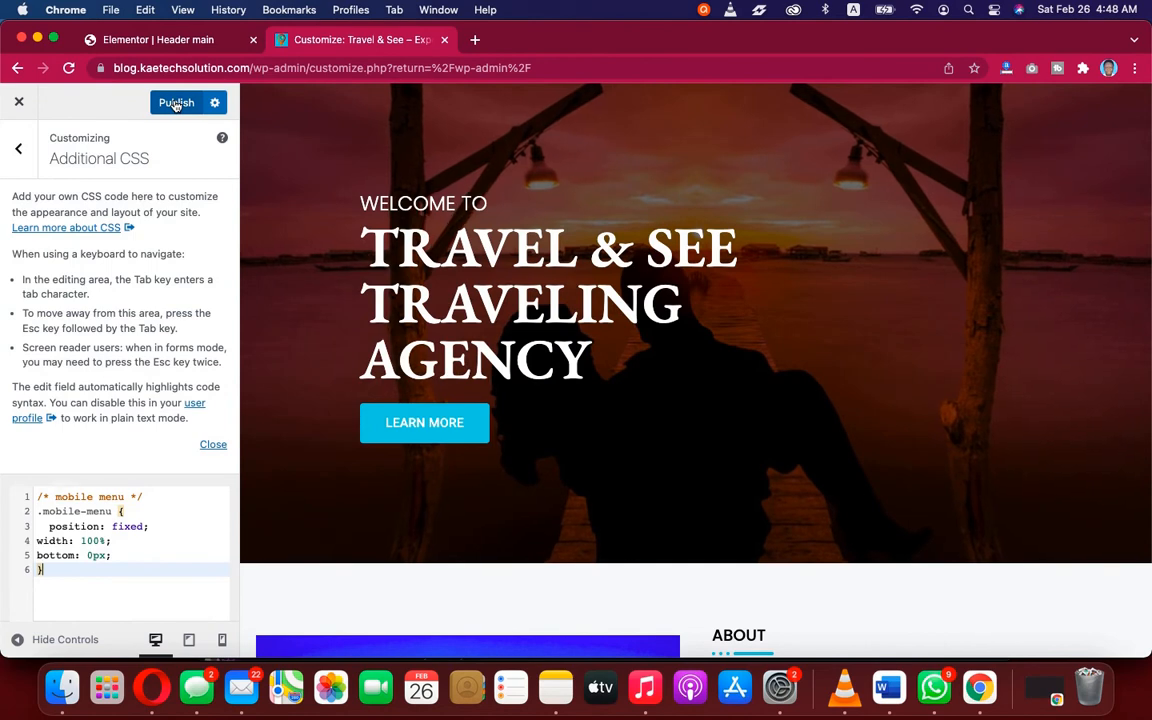
pyautogui.click(176, 103)
pyautogui.click(177, 40)
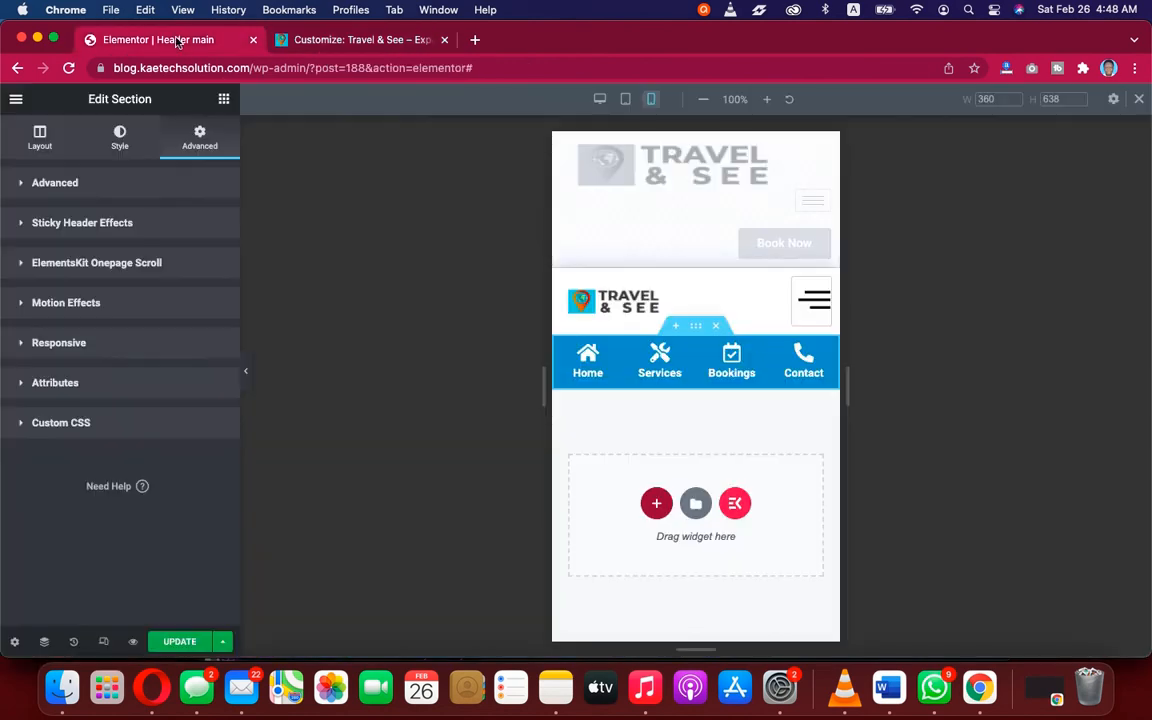
# Step: Update the header template and reload the editor to check the icon bar in the full-width desktop preview
pyautogui.click(182, 643)
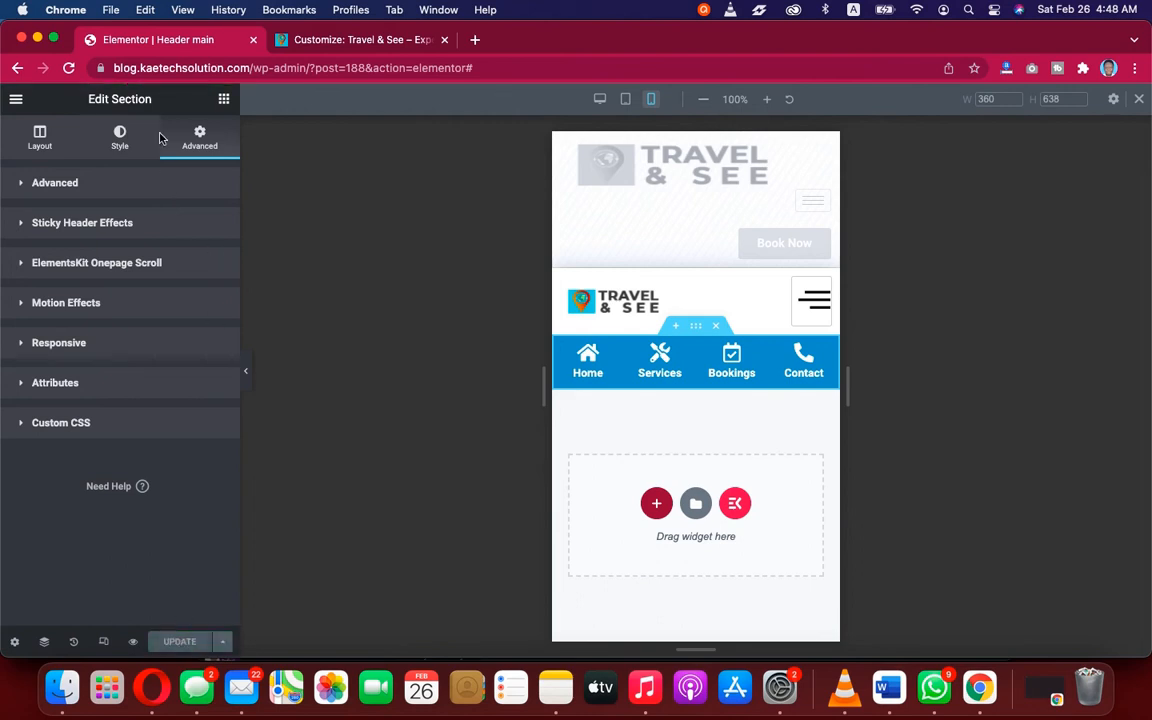
pyautogui.click(69, 69)
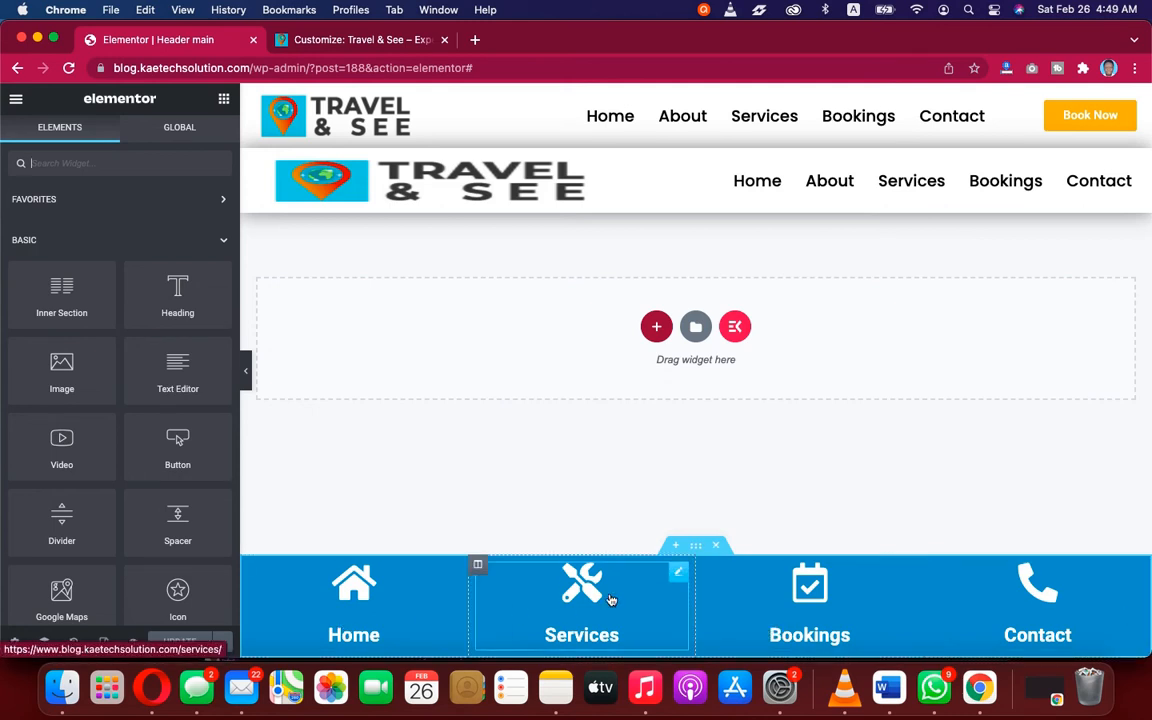
pyautogui.click(247, 378)
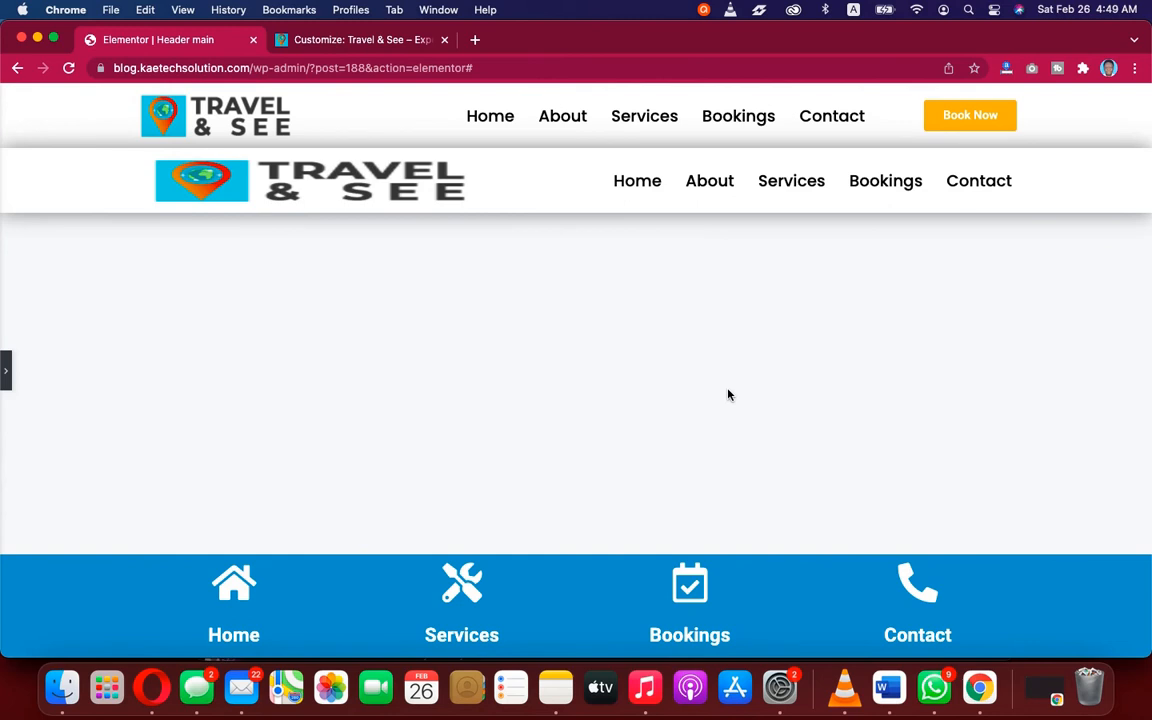
pyautogui.click(6, 376)
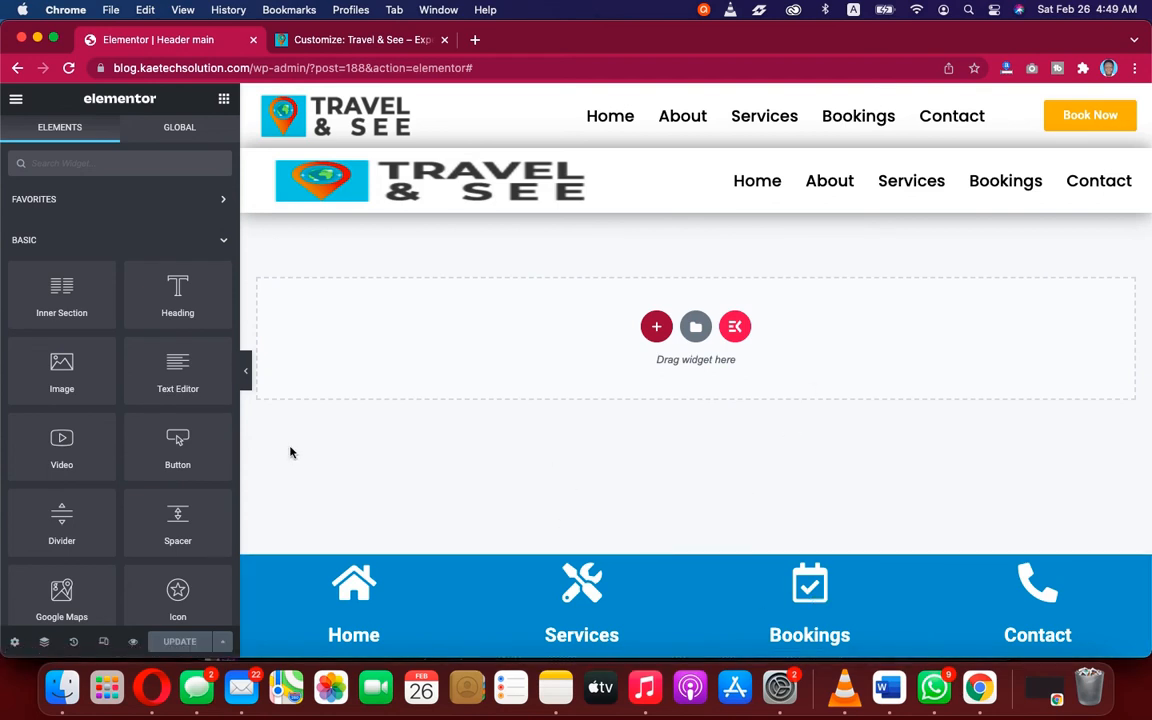
# Step: In the mobile responsive view, hide the section with the small logo and hamburger menu on desktop
pyautogui.click(104, 643)
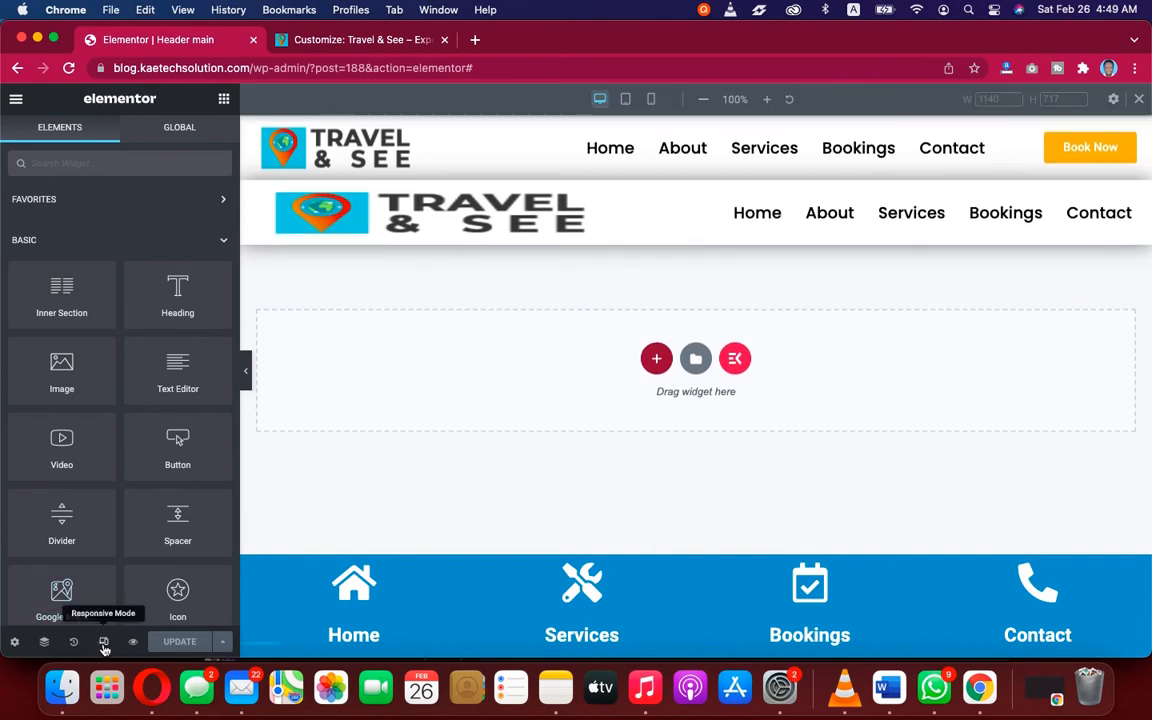
pyautogui.click(652, 101)
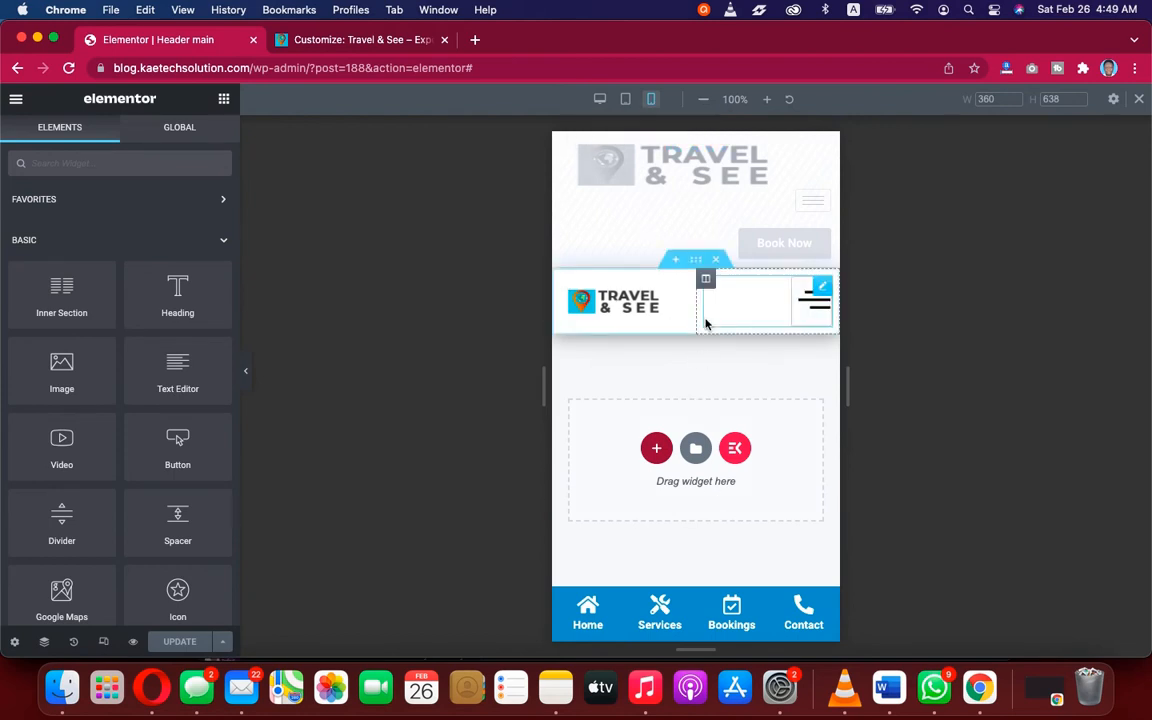
pyautogui.click(696, 262)
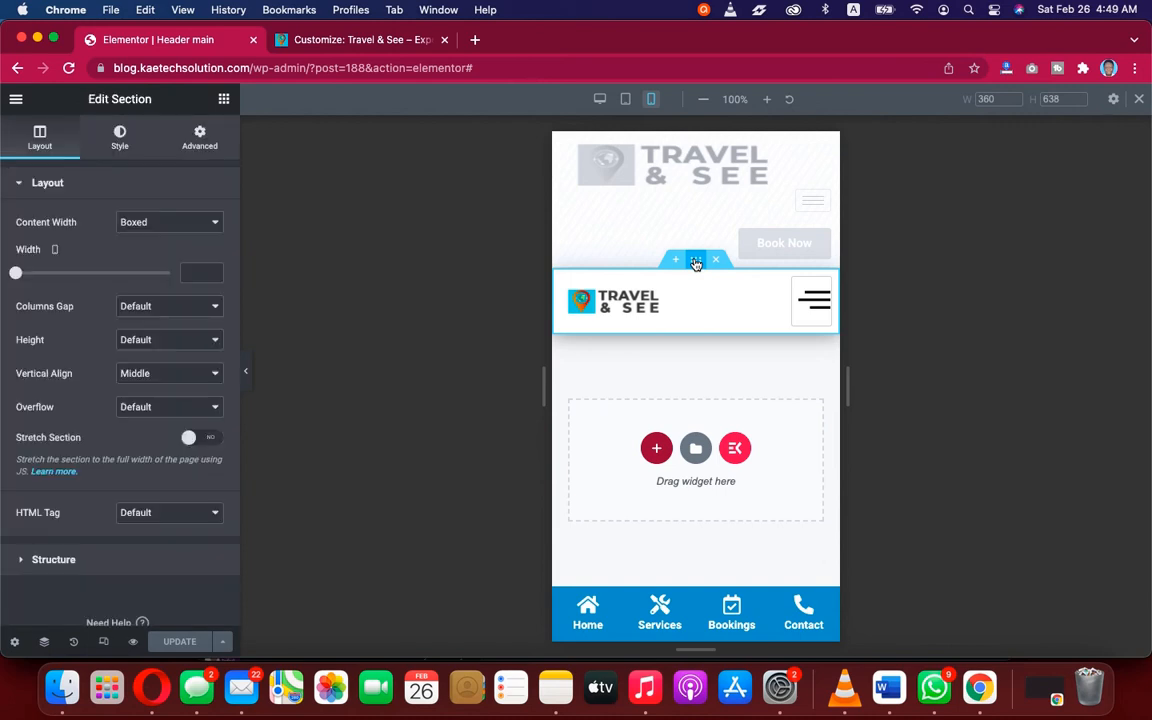
pyautogui.click(183, 125)
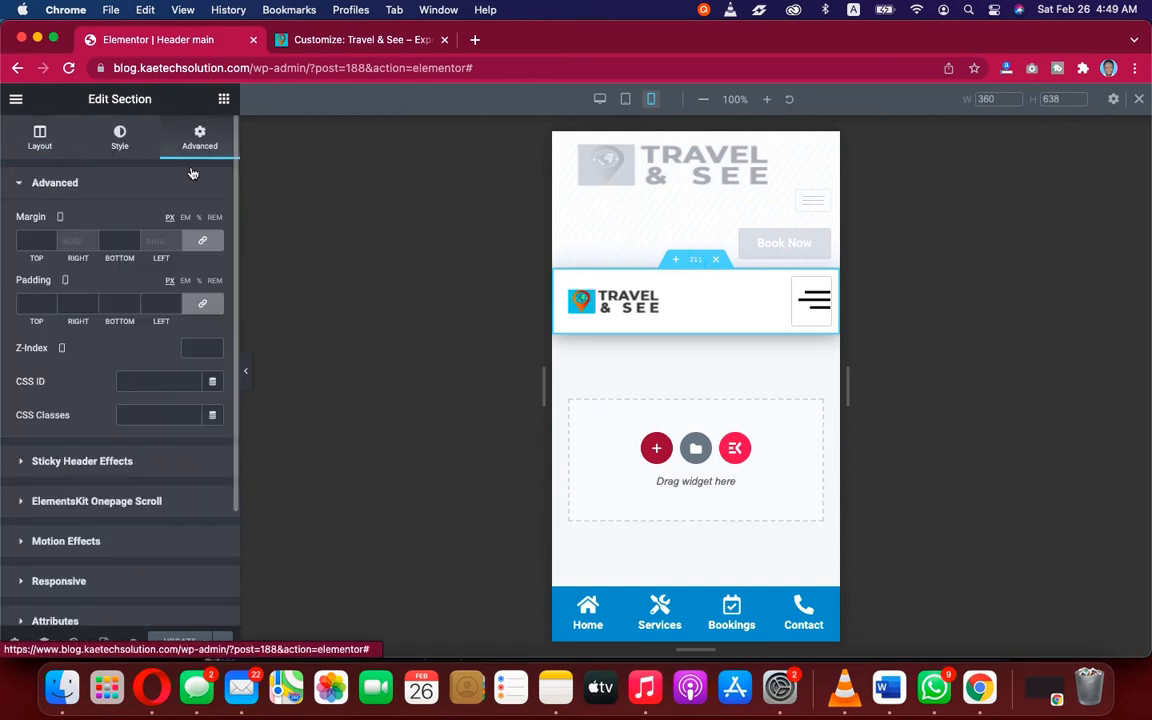
pyautogui.scroll(-3, 146, 393)
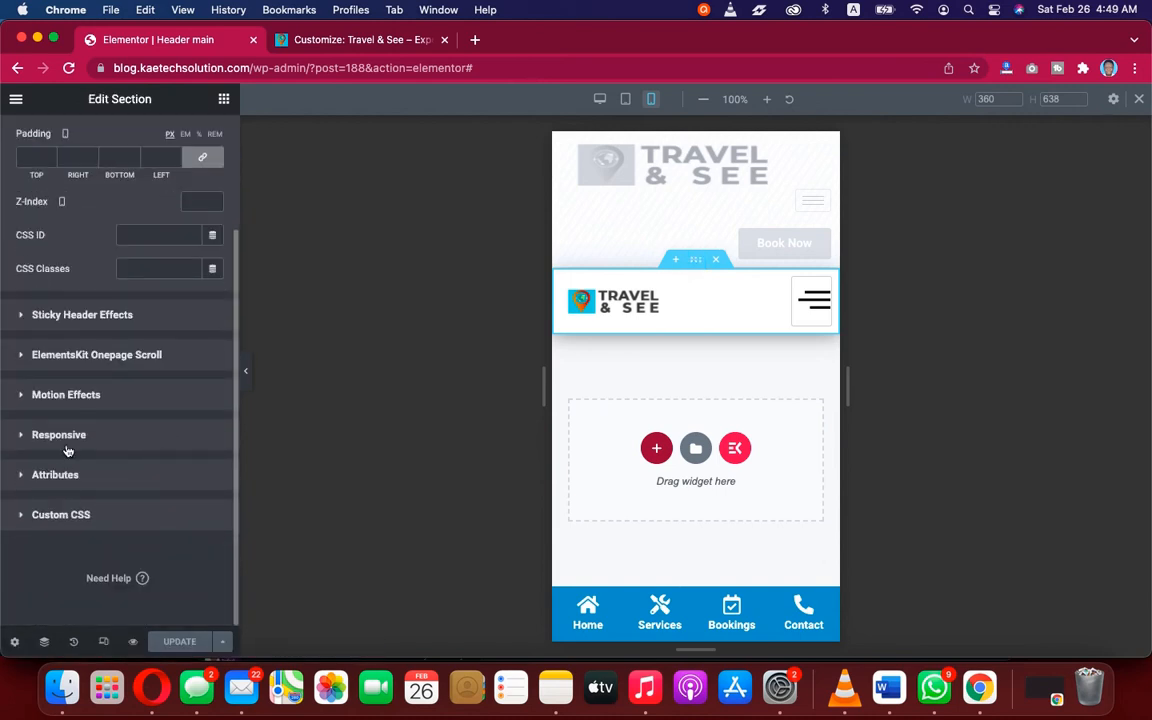
pyautogui.scroll(3, 167, 371)
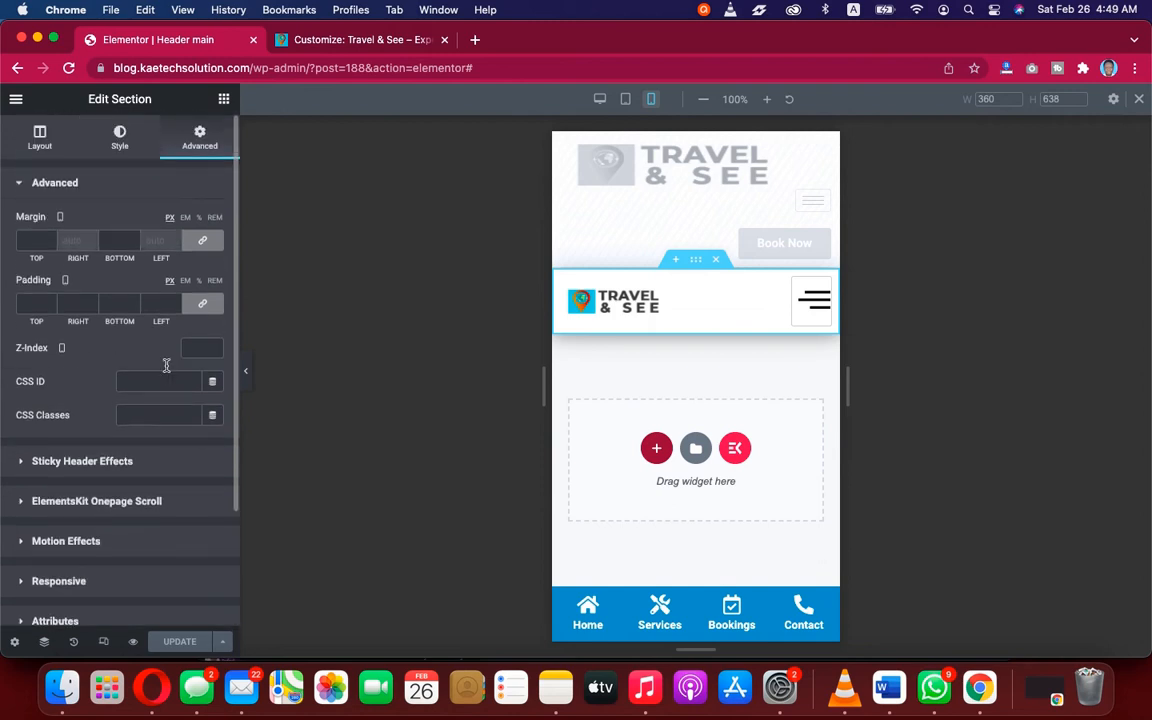
pyautogui.scroll(-3, 130, 502)
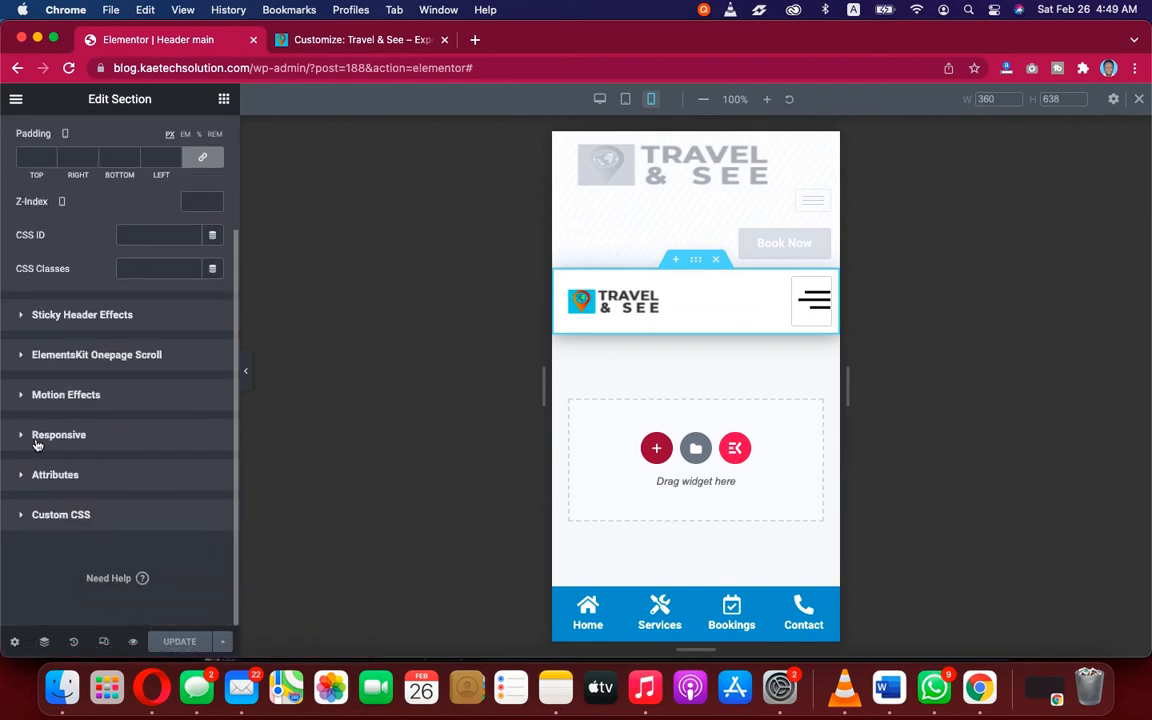
pyautogui.click(142, 444)
pyautogui.scroll(-3, 142, 444)
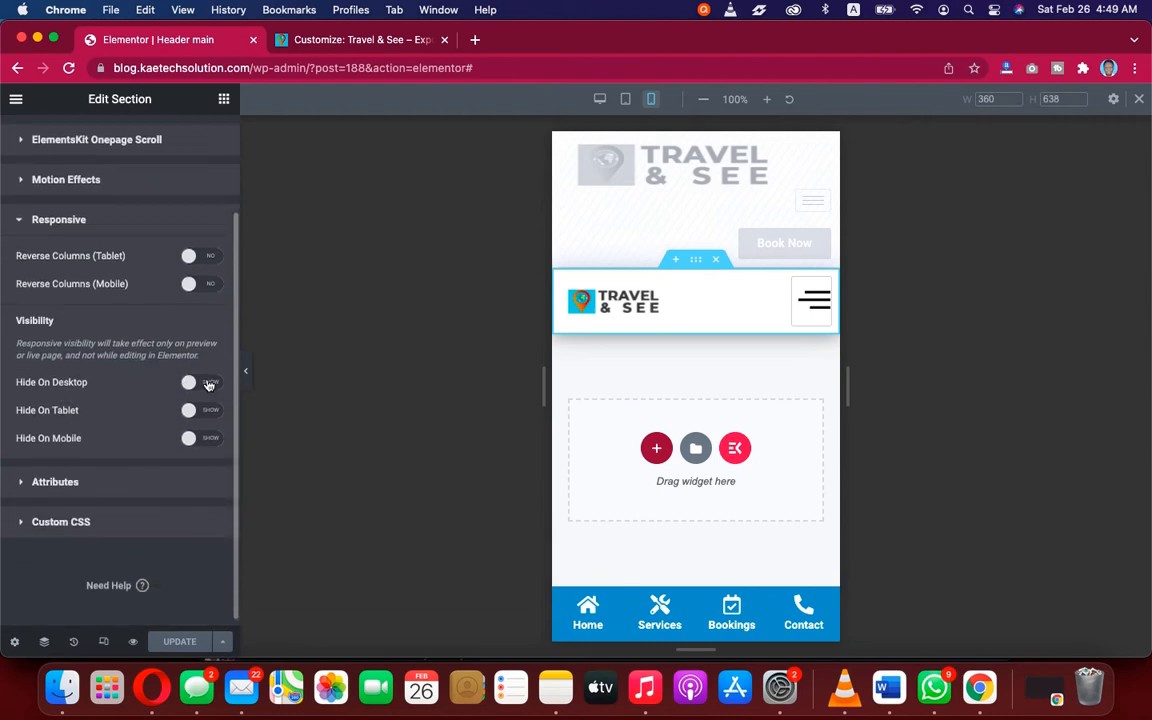
pyautogui.click(206, 383)
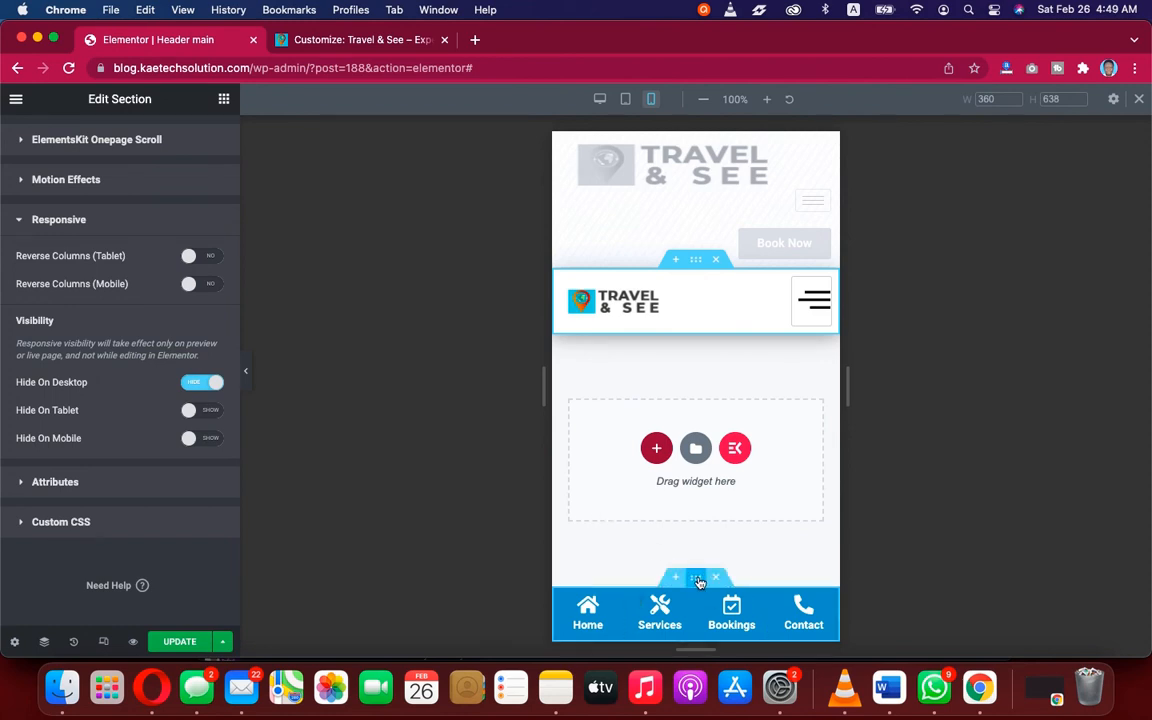
# Step: Hide the blue icon bar section on desktop and update the header template
pyautogui.click(697, 580)
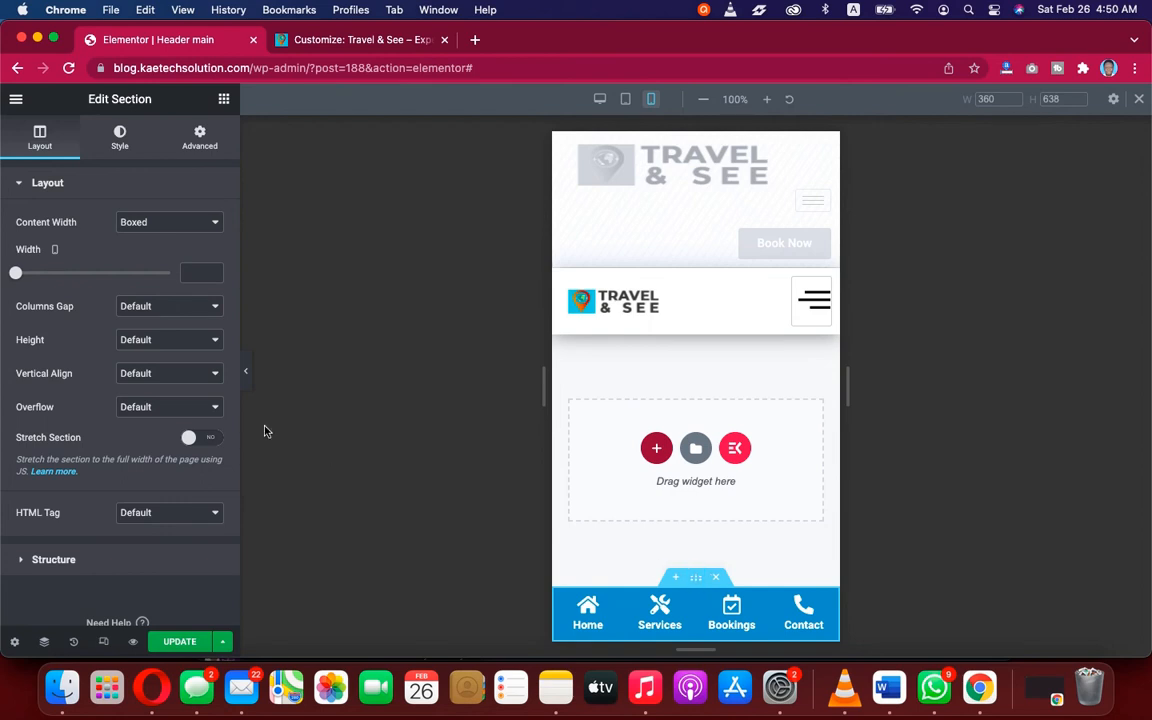
pyautogui.click(203, 145)
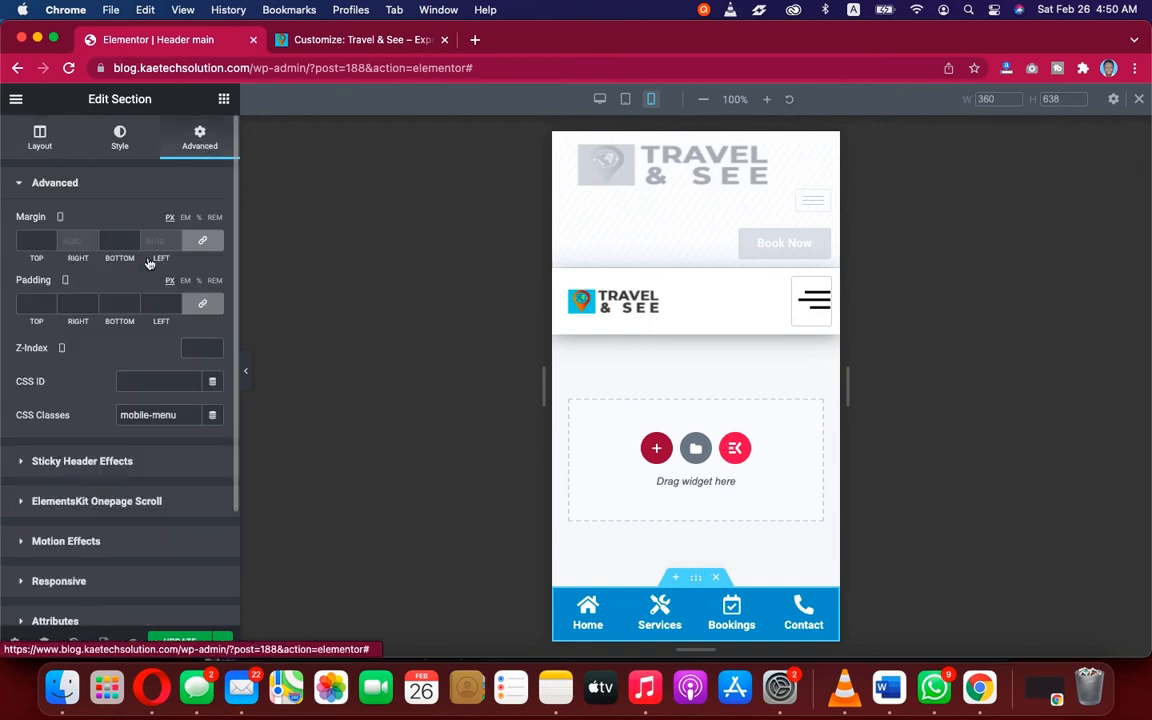
pyautogui.scroll(-3, 122, 388)
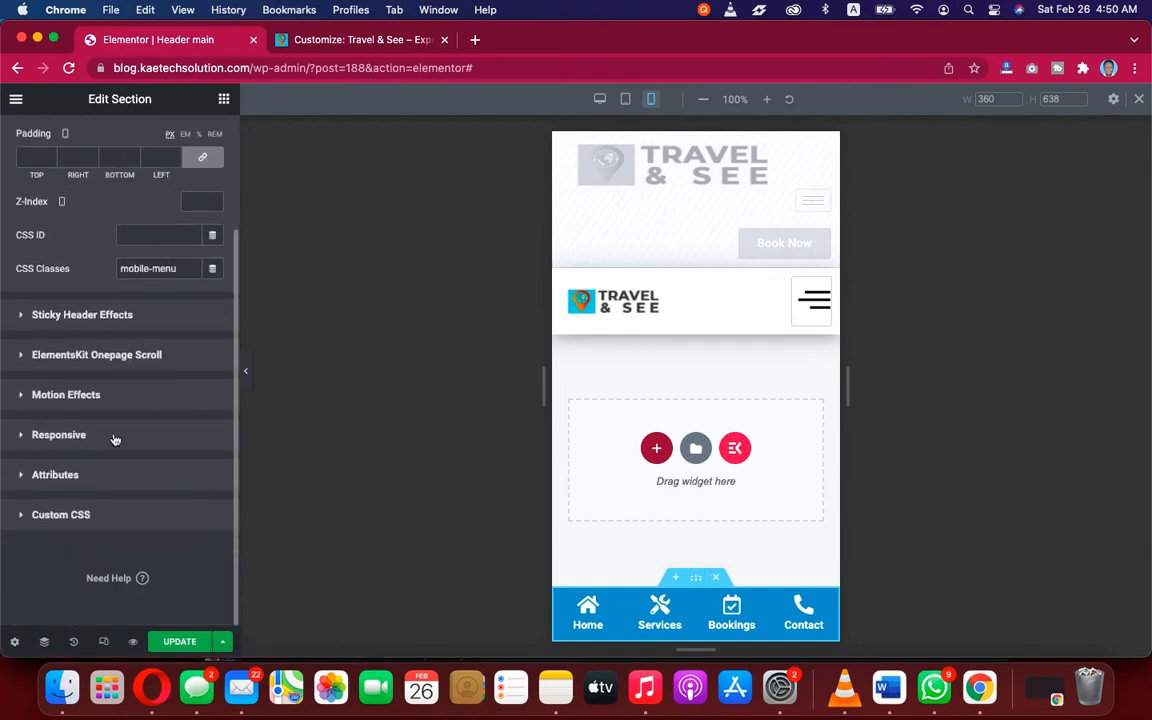
pyautogui.click(115, 440)
pyautogui.scroll(-3, 102, 389)
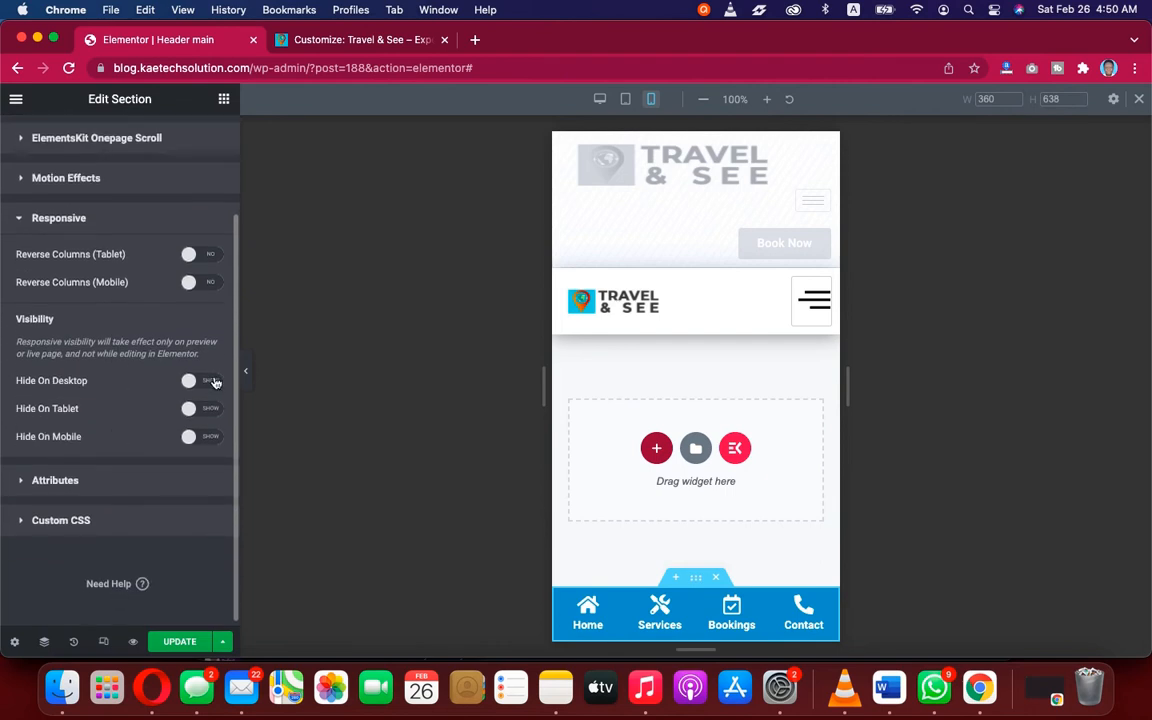
pyautogui.click(214, 382)
pyautogui.click(183, 641)
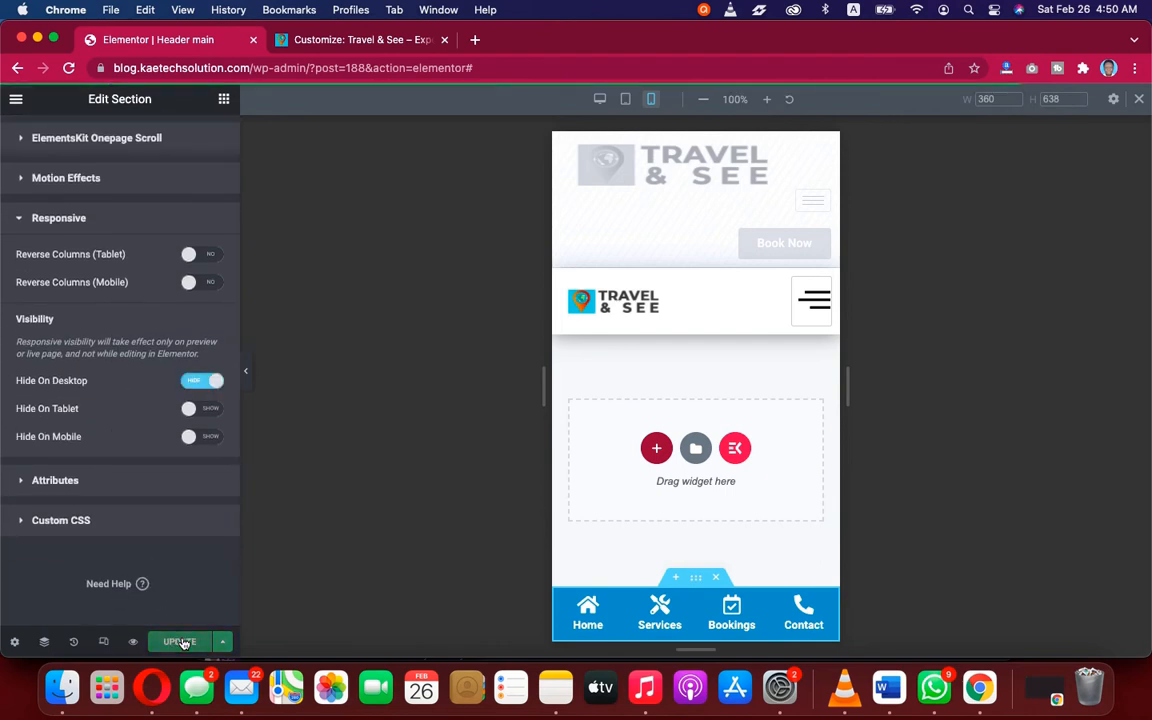
# Step: Compare the header and icon bar in the mobile, tablet and desktop previews without the editing panel
pyautogui.click(247, 375)
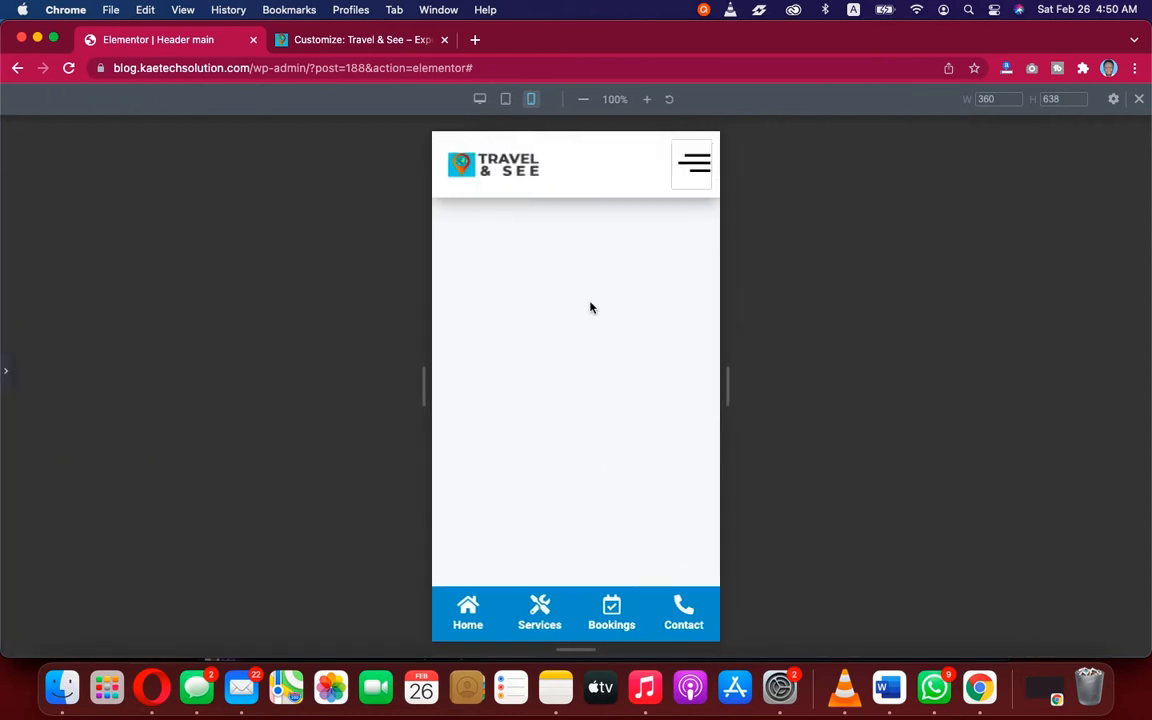
pyautogui.click(507, 100)
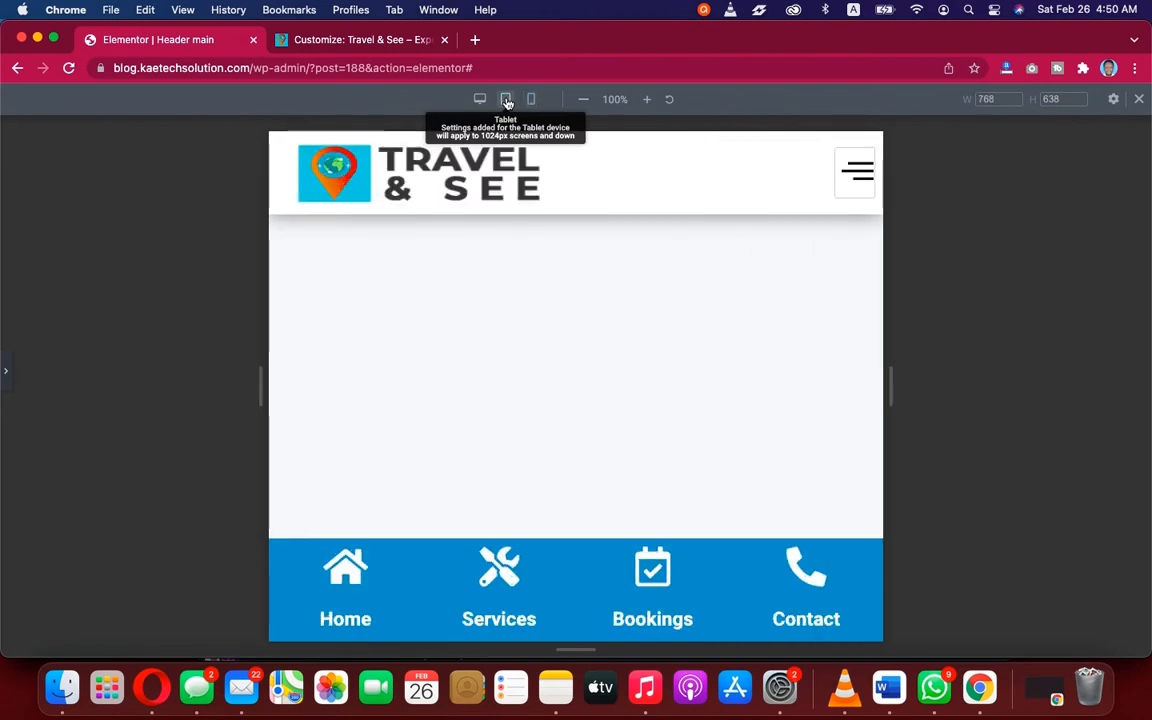
pyautogui.click(479, 100)
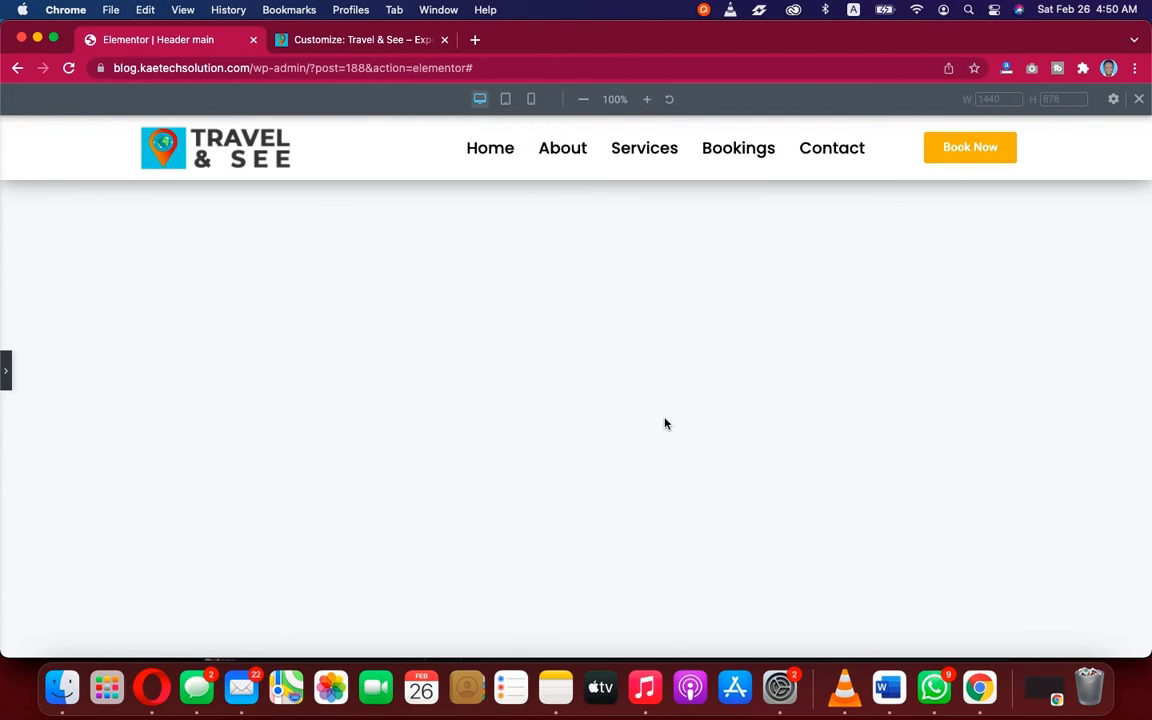
pyautogui.click(506, 100)
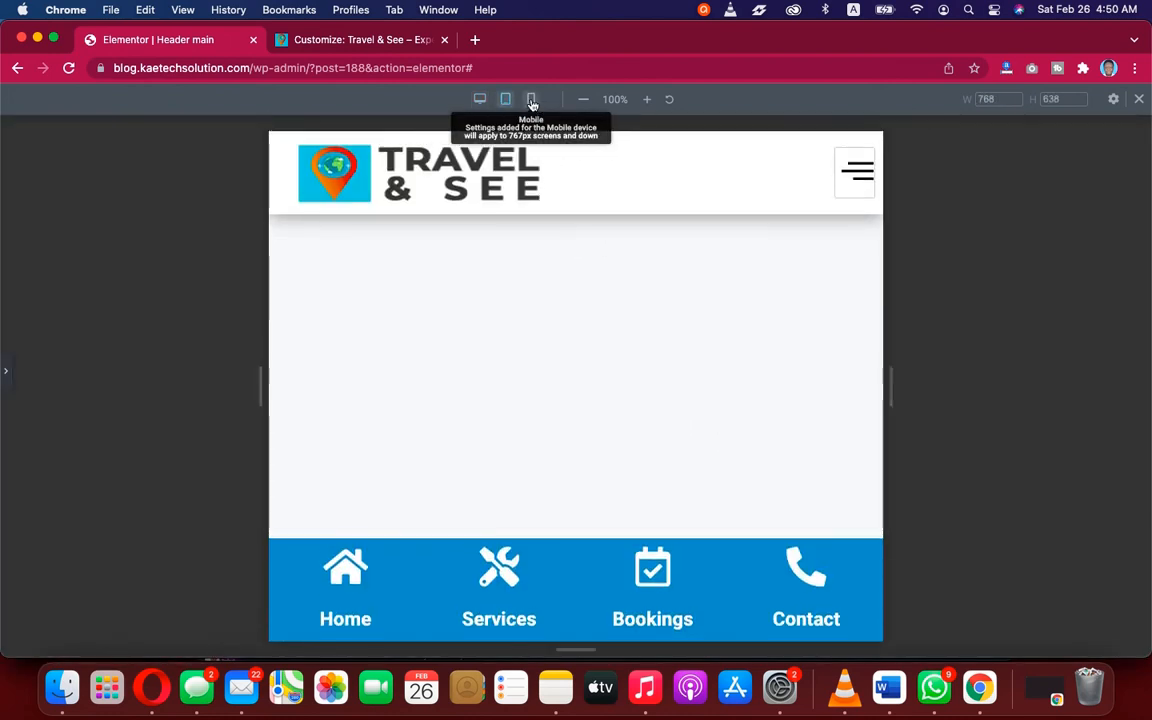
pyautogui.click(531, 100)
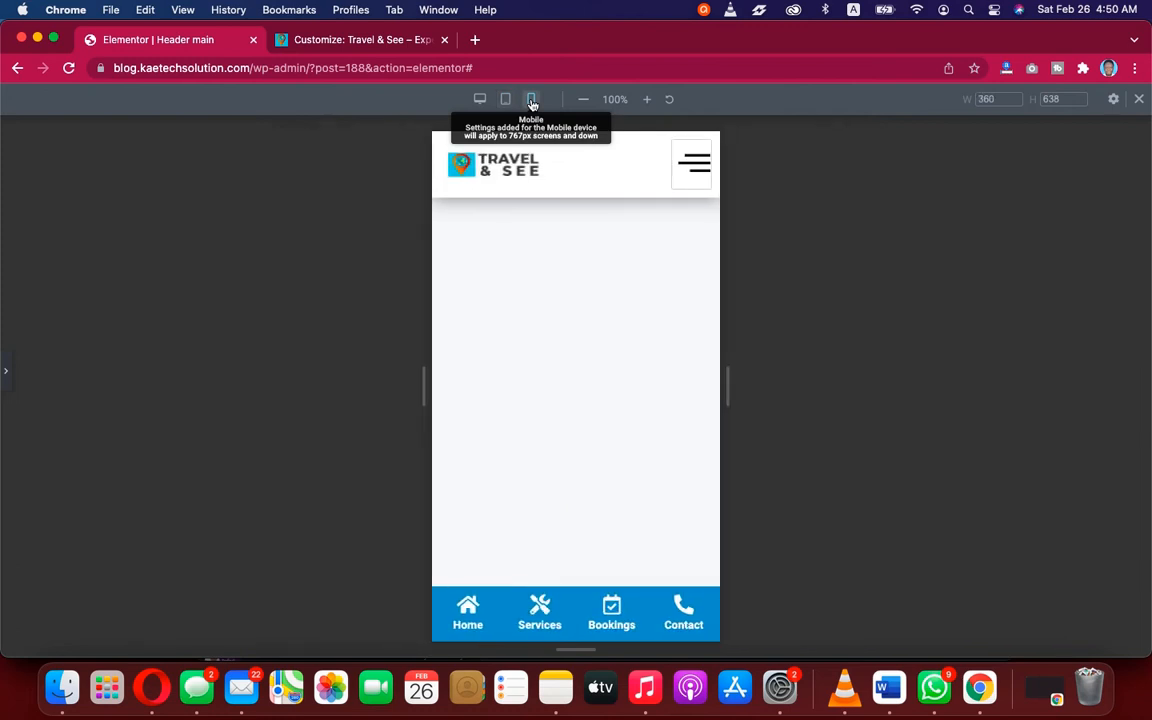
pyautogui.click(479, 100)
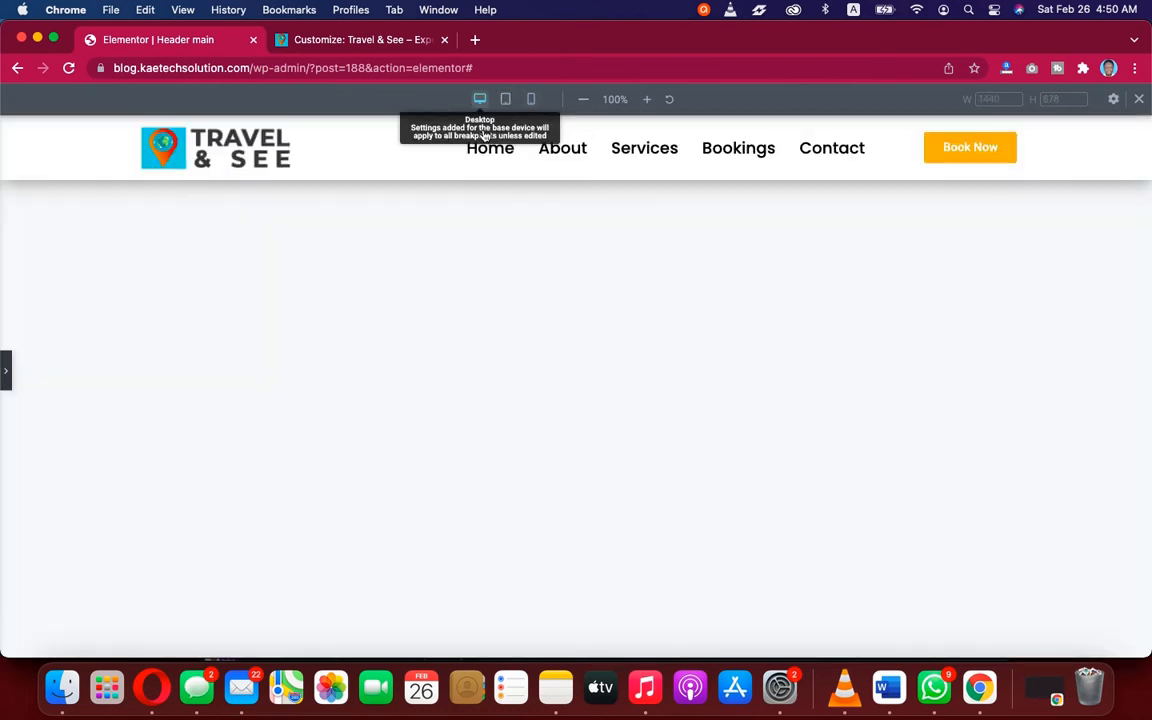
pyautogui.click(533, 105)
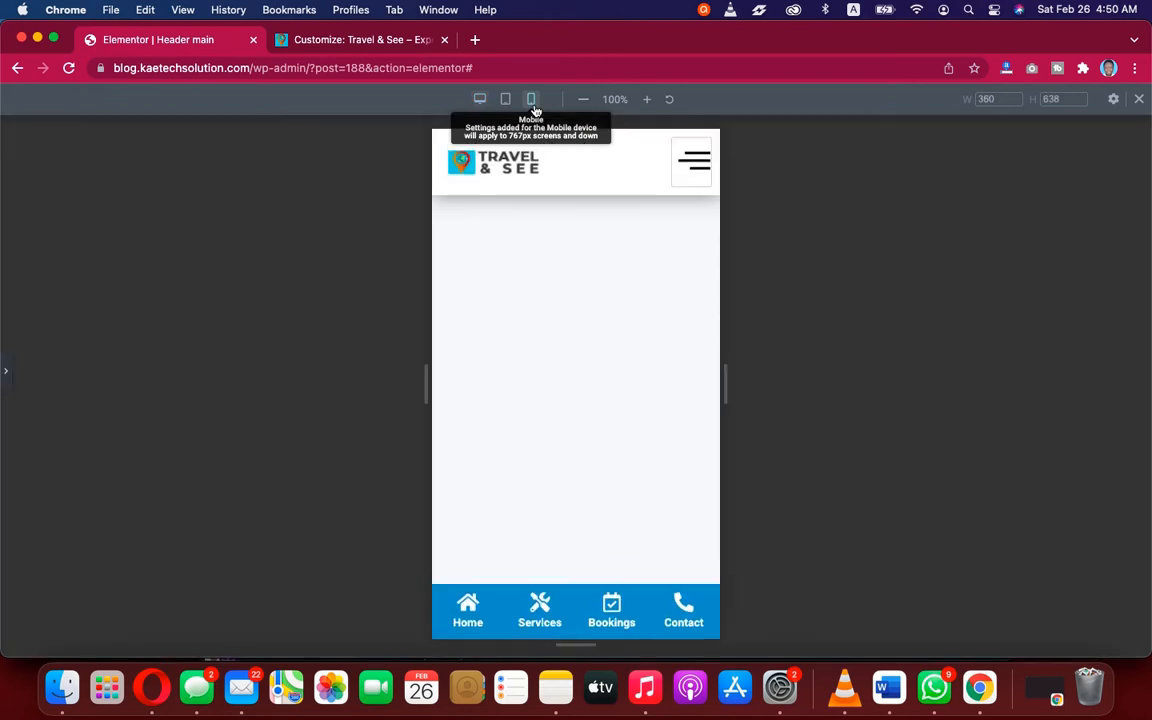
pyautogui.click(7, 372)
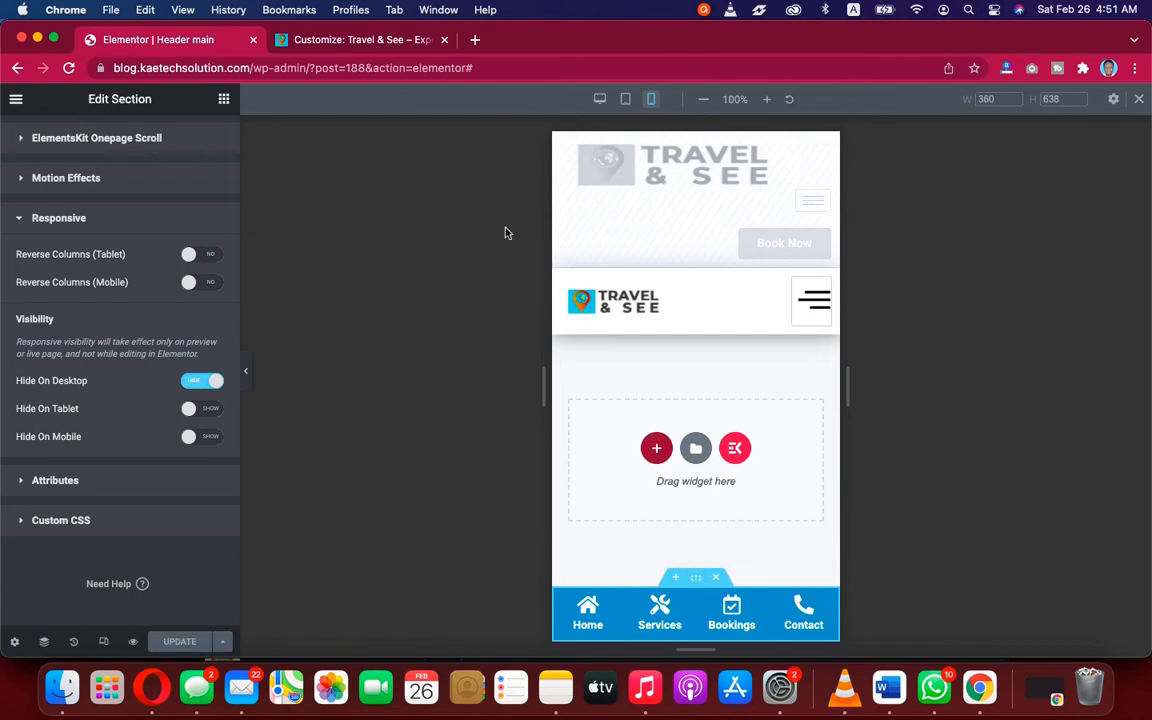
# Step: Close the theme customizer and open the live Travel & See site in a new browser tab
pyautogui.click(397, 42)
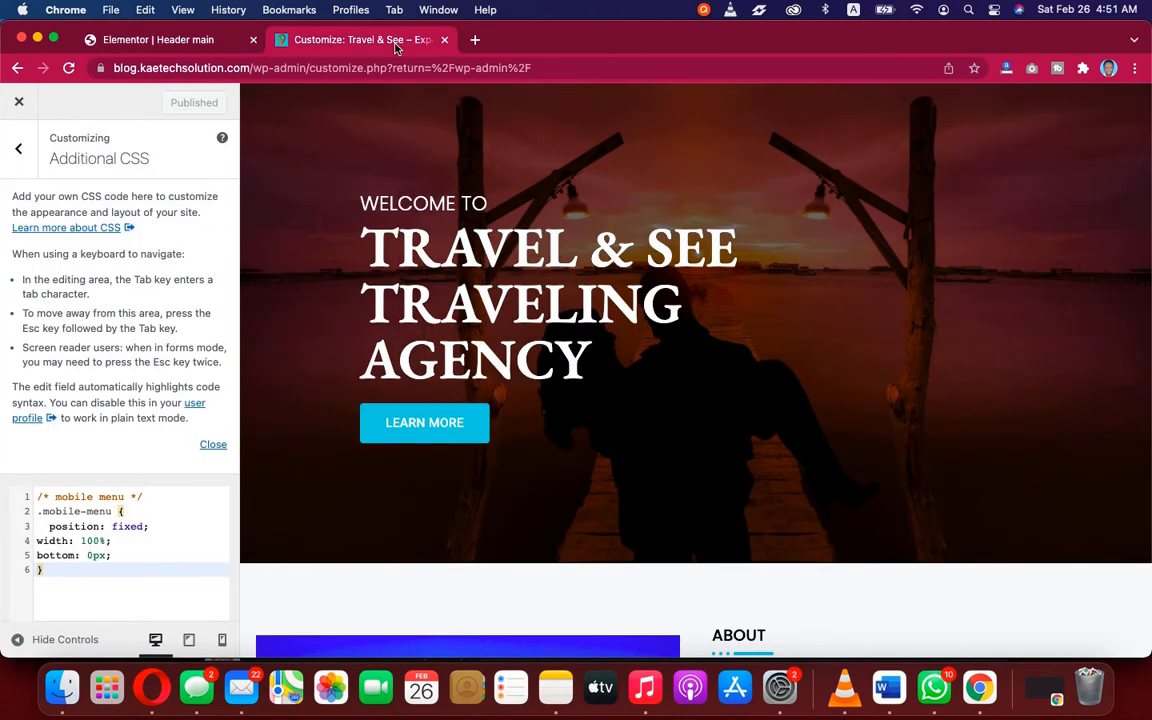
pyautogui.click(18, 101)
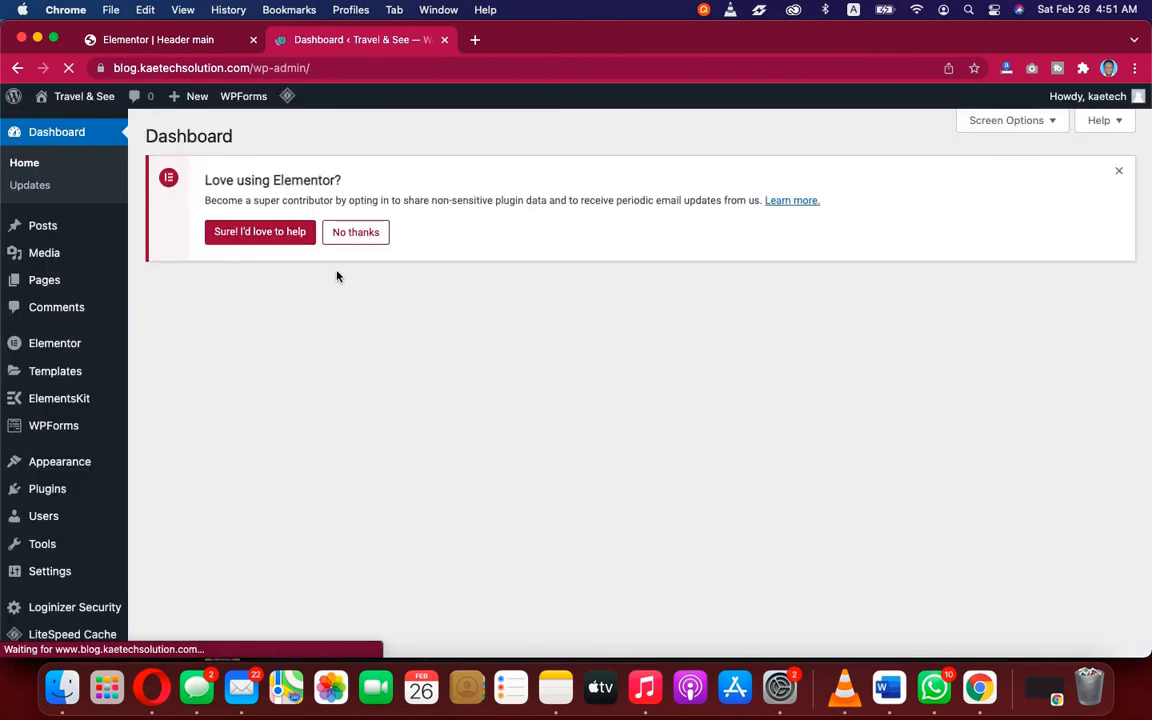
pyautogui.moveTo(80, 96)
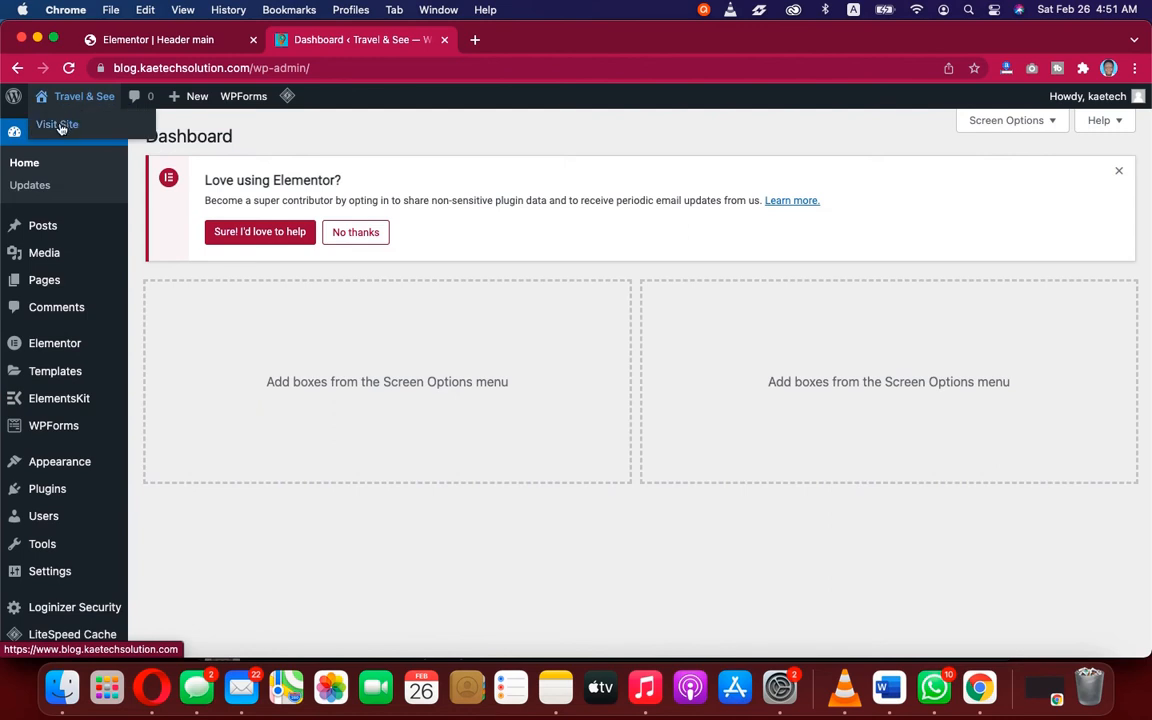
pyautogui.rightClick(60, 128)
pyautogui.click(100, 119)
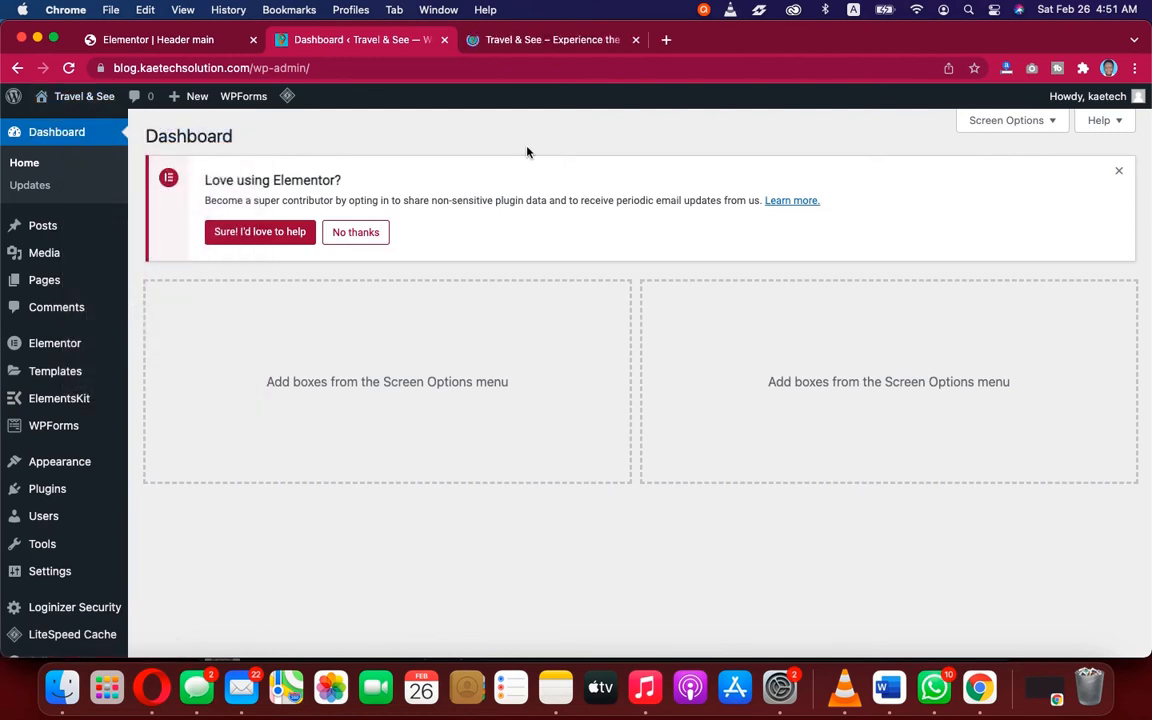
pyautogui.click(572, 42)
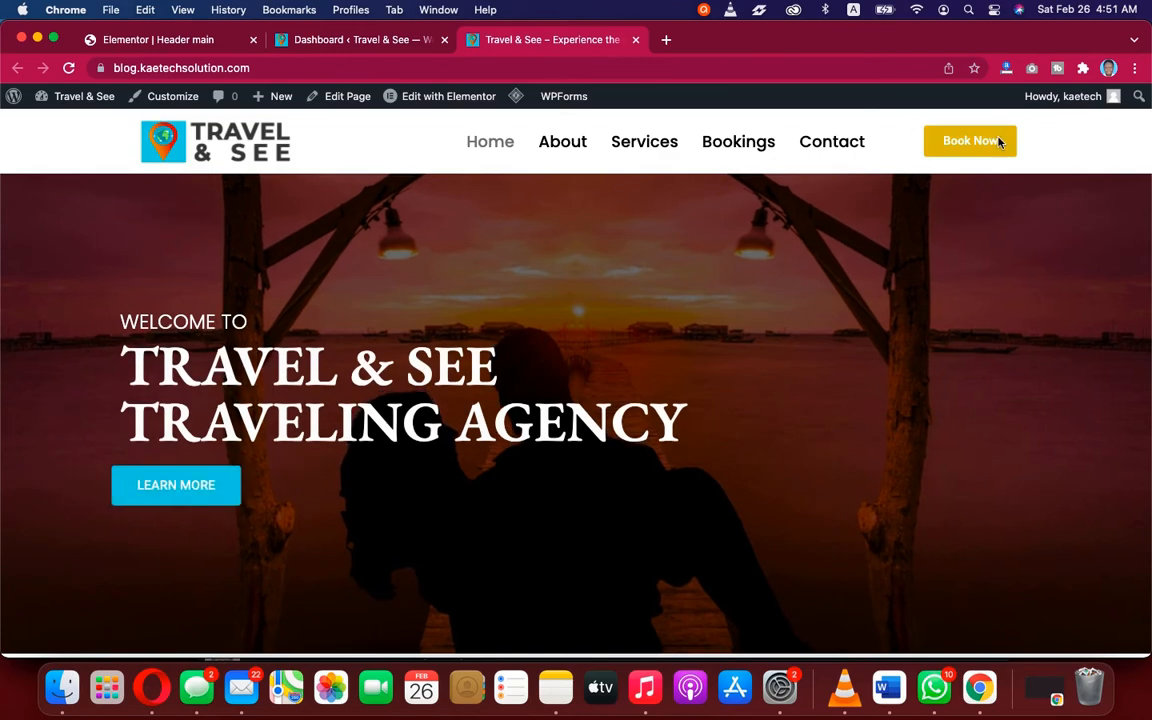
# Step: Look through the live homepage down to the footer at desktop width, and narrow the browser window to phone width
pyautogui.scroll(-3, 800, 262)
pyautogui.scroll(-15, 800, 265)
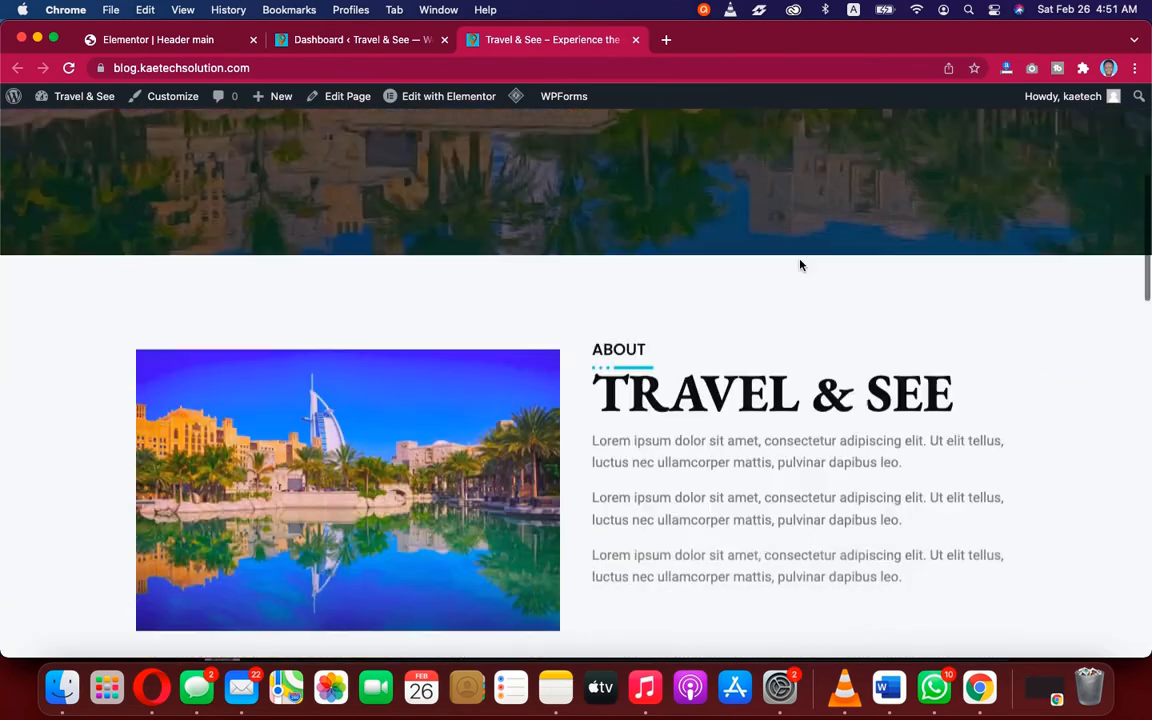
pyautogui.scroll(-15, 801, 266)
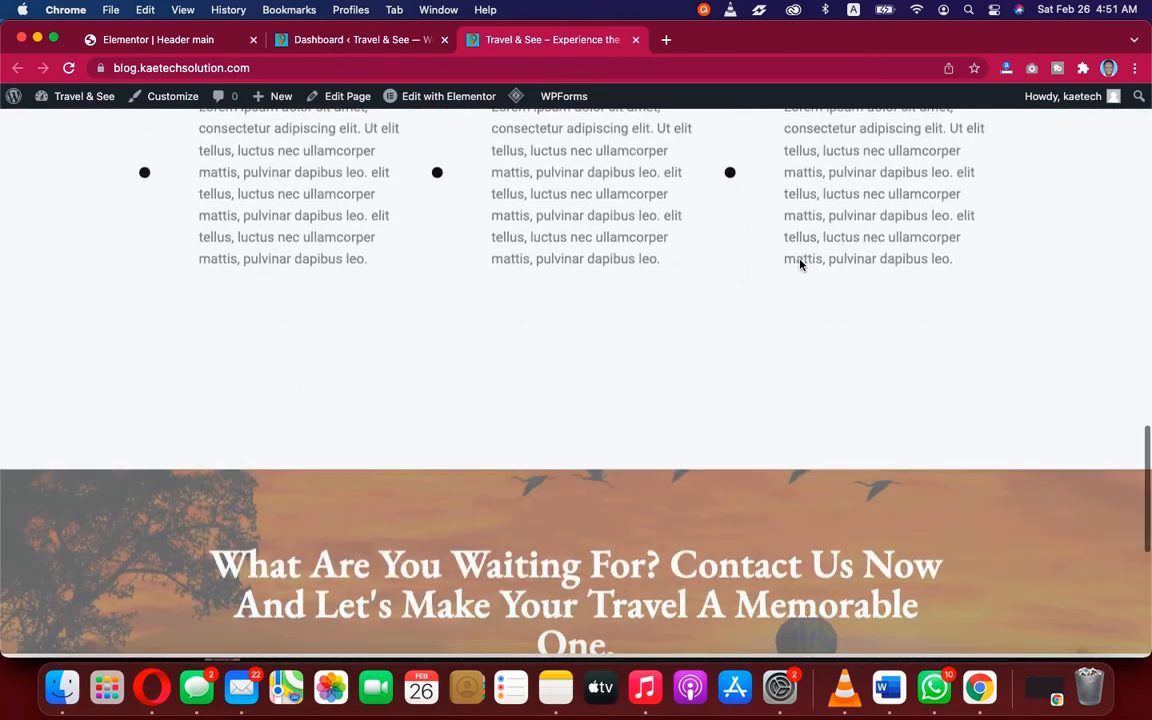
pyautogui.scroll(-3, 800, 264)
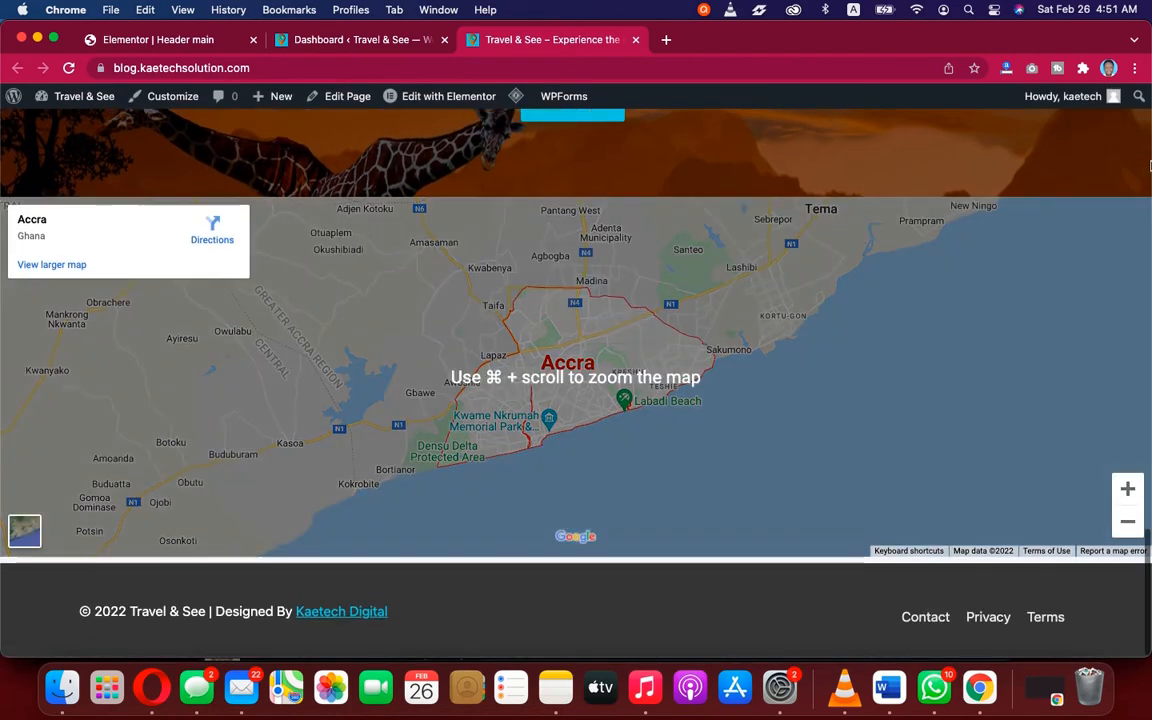
pyautogui.moveTo(1148, 157); pyautogui.dragTo(231, 197)
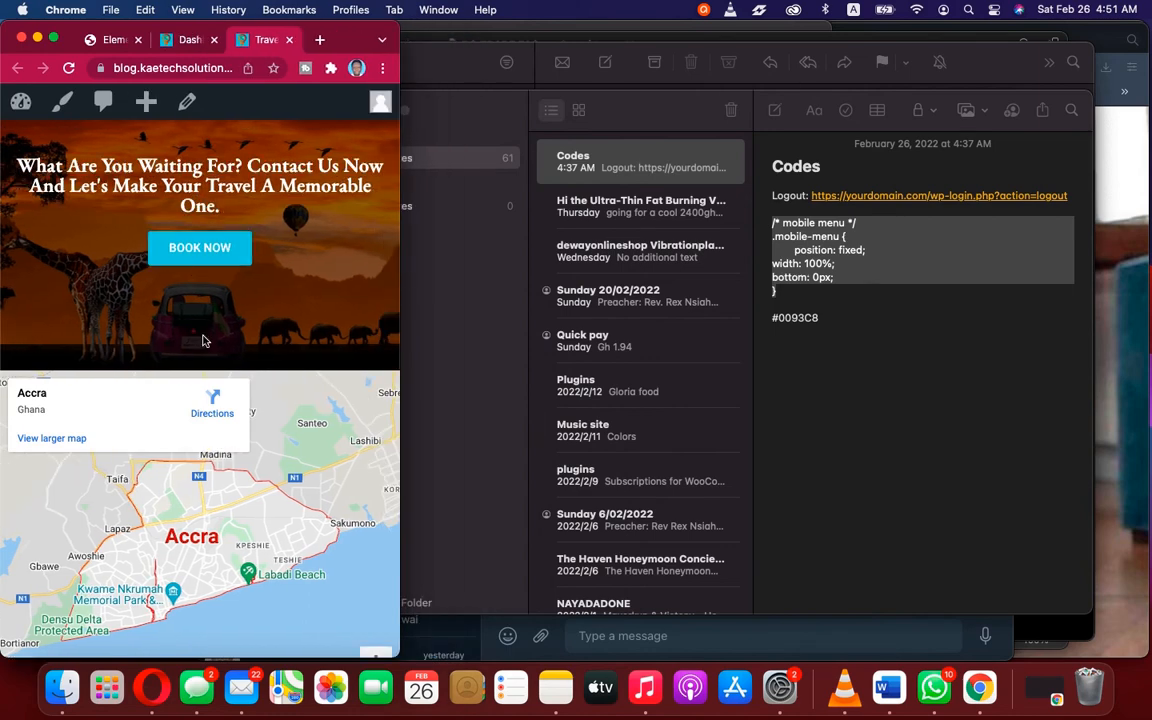
# Step: Examine how the fixed icon bar overlaps the live homepage content at phone width, and widen the browser window back to desktop size
pyautogui.scroll(-5, 202, 341)
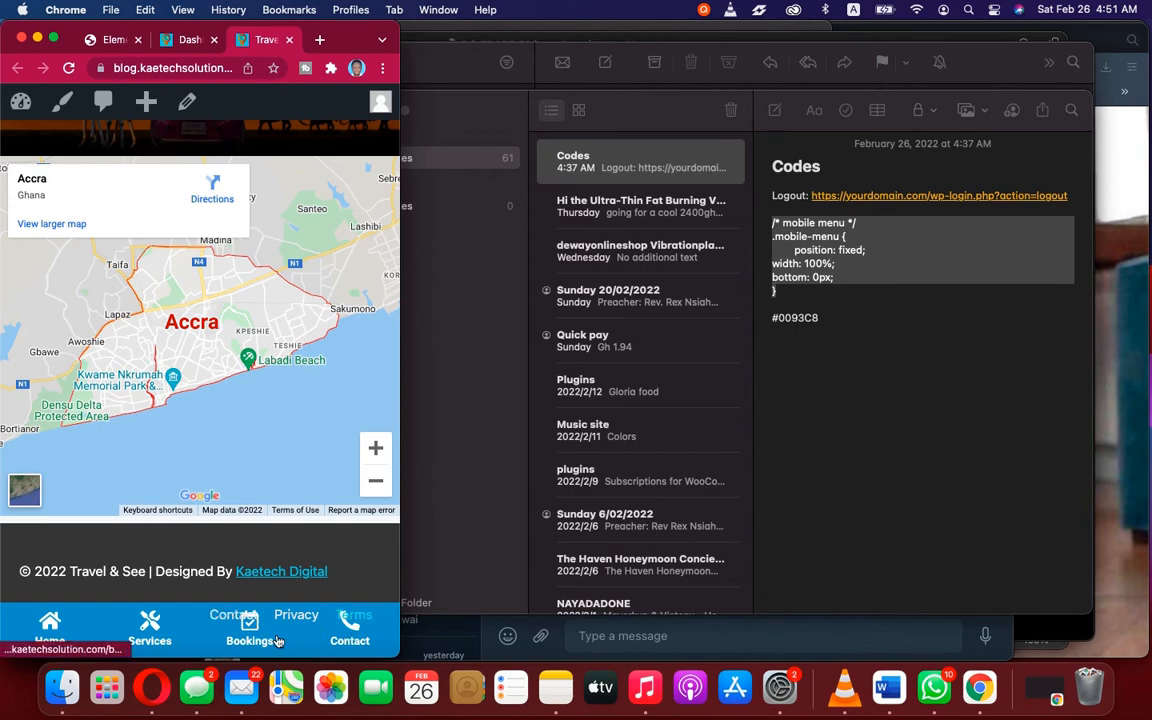
pyautogui.scroll(10, 288, 442)
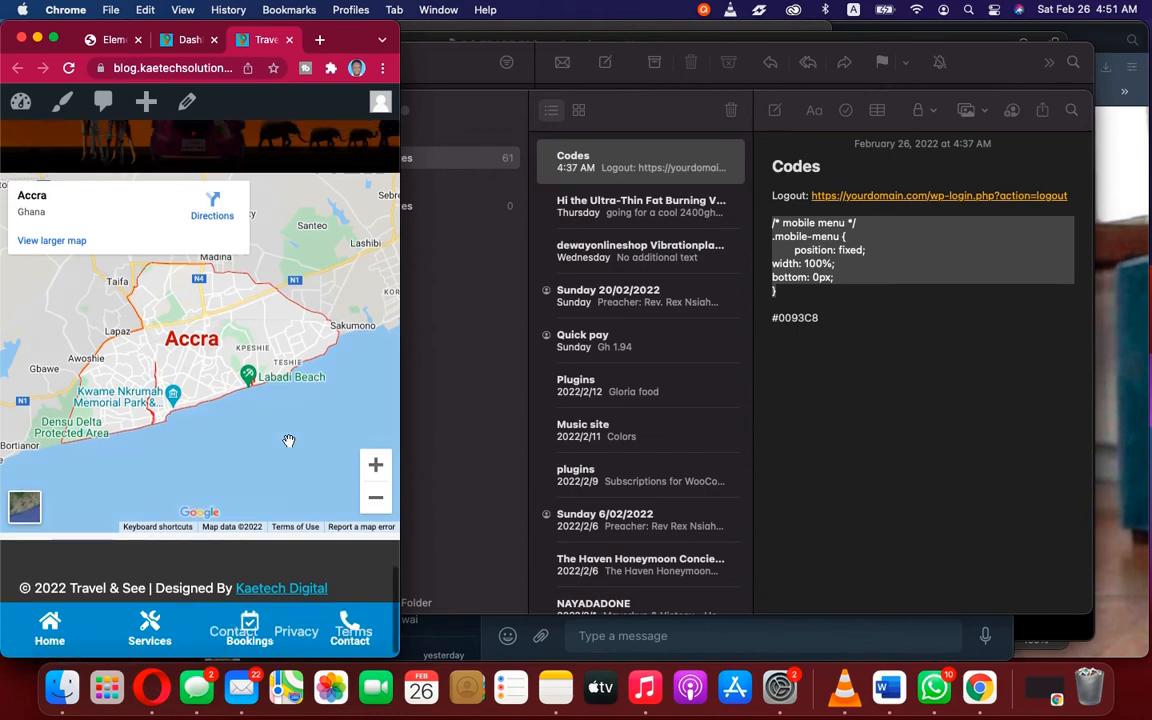
pyautogui.scroll(5, 288, 442)
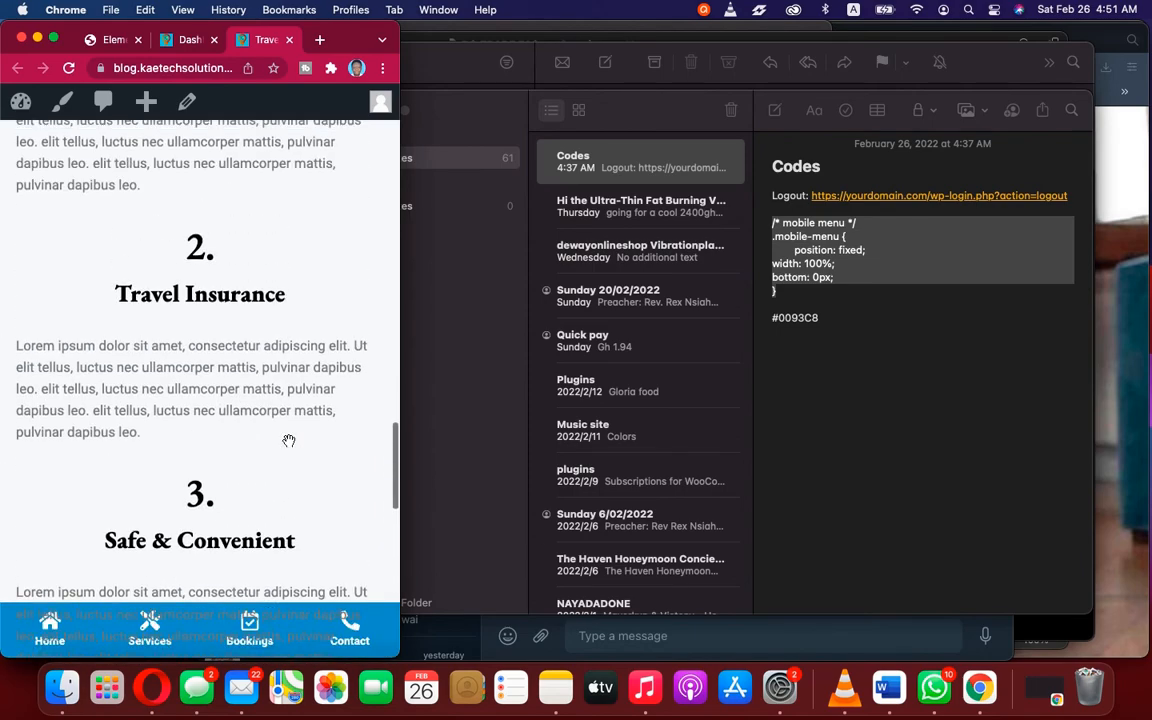
pyautogui.scroll(-6, 288, 442)
pyautogui.scroll(4, 288, 442)
pyautogui.scroll(10, 289, 440)
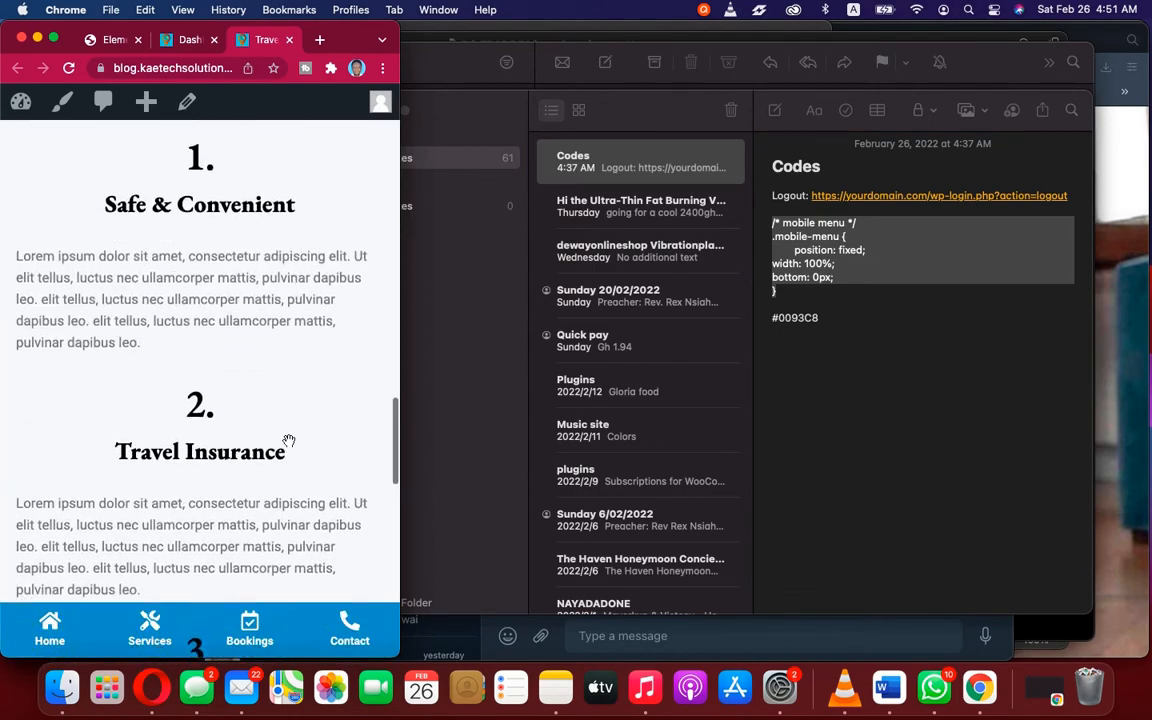
pyautogui.scroll(10, 289, 440)
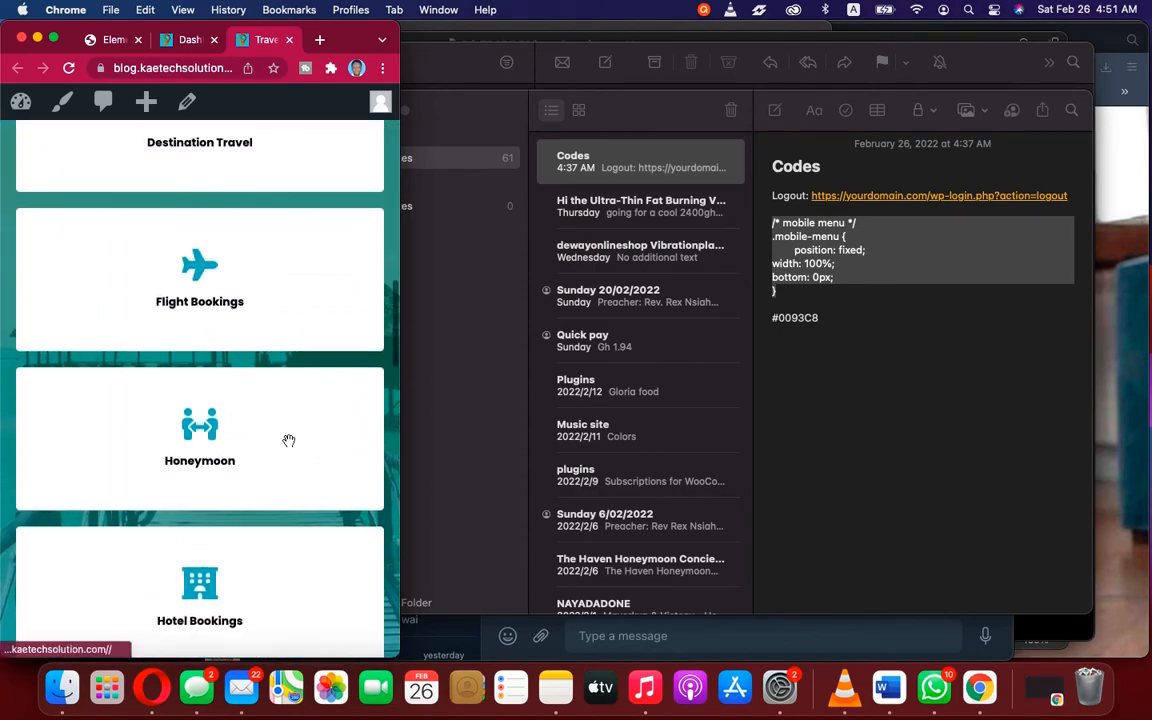
pyautogui.scroll(5, 289, 440)
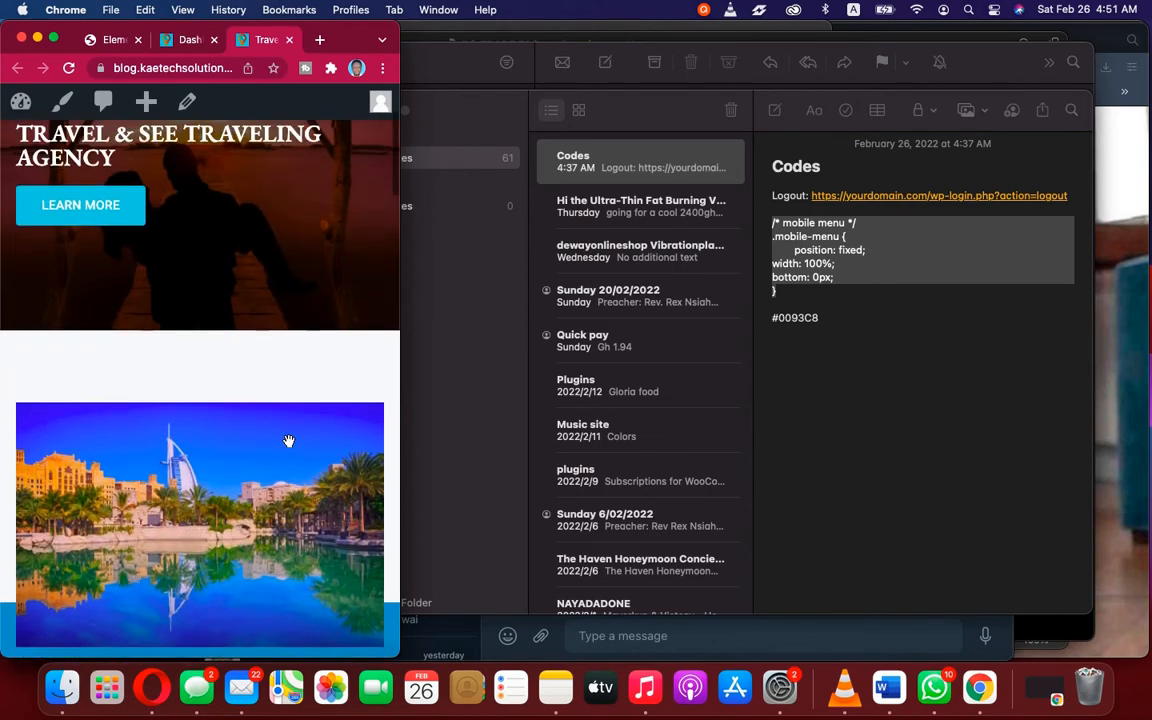
pyautogui.scroll(-10, 289, 440)
pyautogui.scroll(-20, 289, 440)
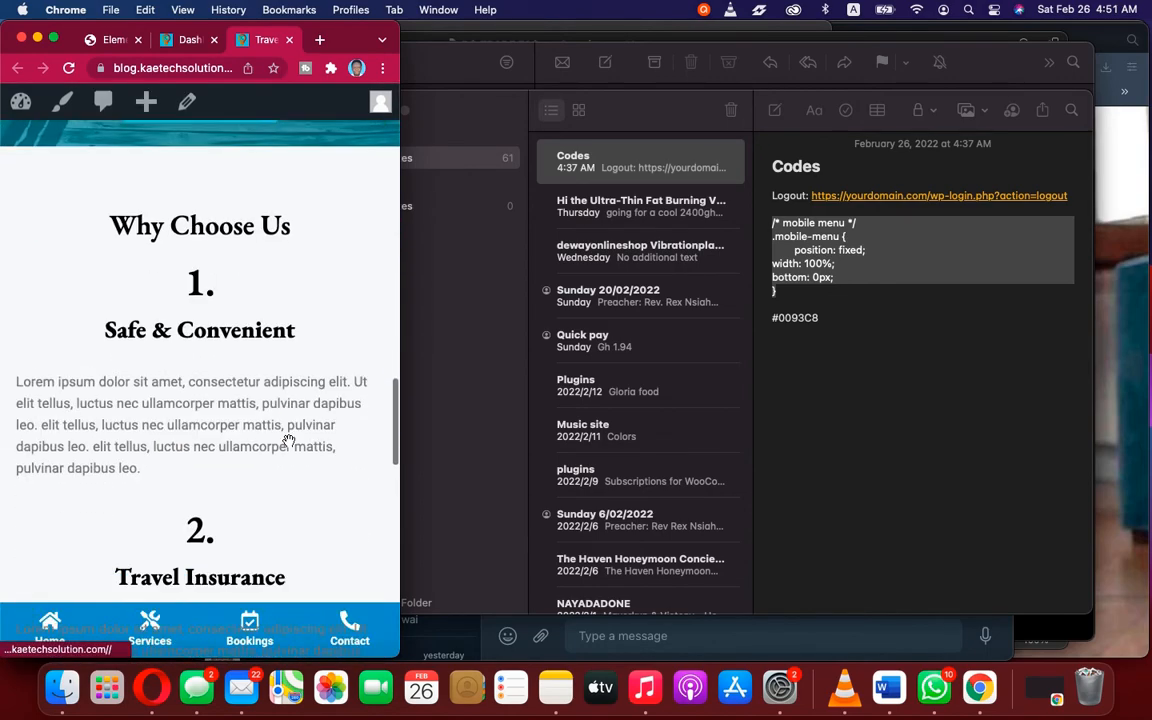
pyautogui.scroll(2, 288, 441)
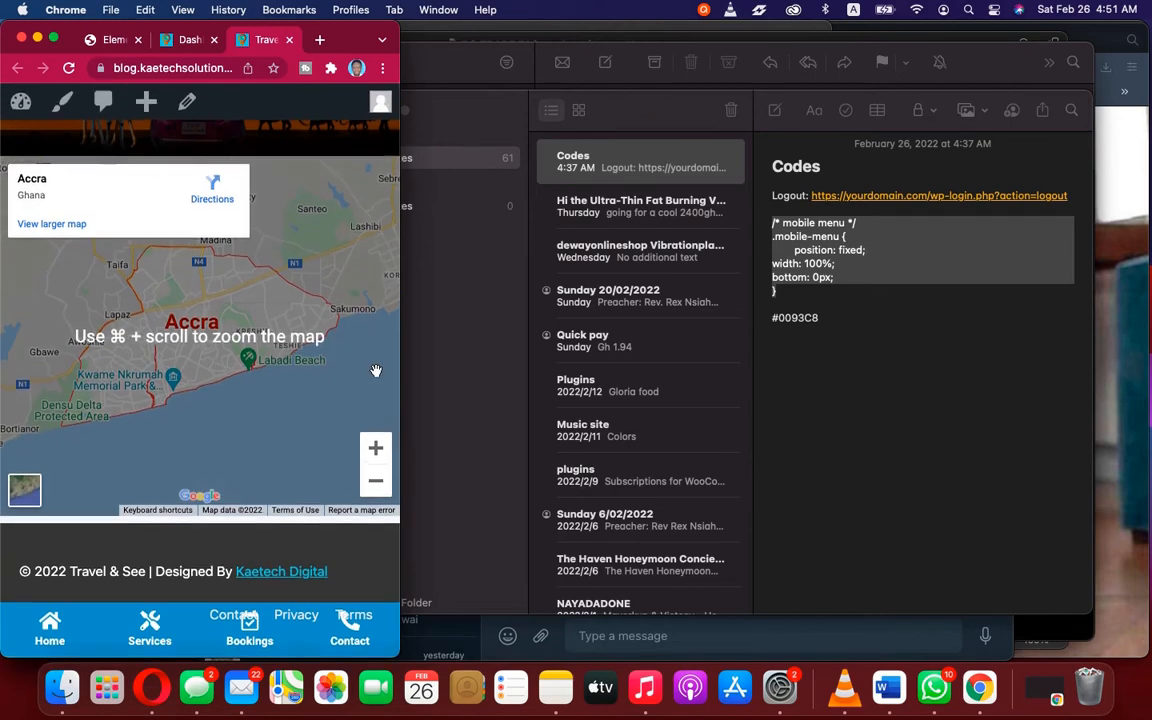
pyautogui.moveTo(763, 288); pyautogui.dragTo(998, 202)
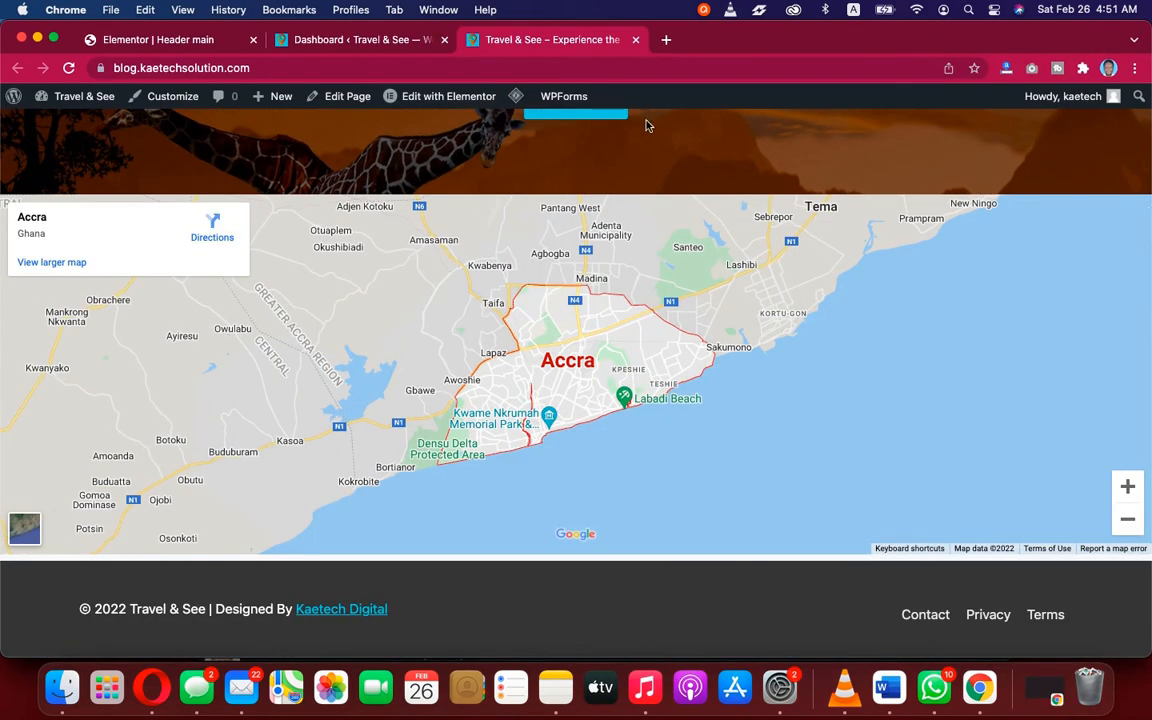
# Step: Return to the header template, set the icon bar section's Z-Index to 999 and update the template
pyautogui.click(362, 40)
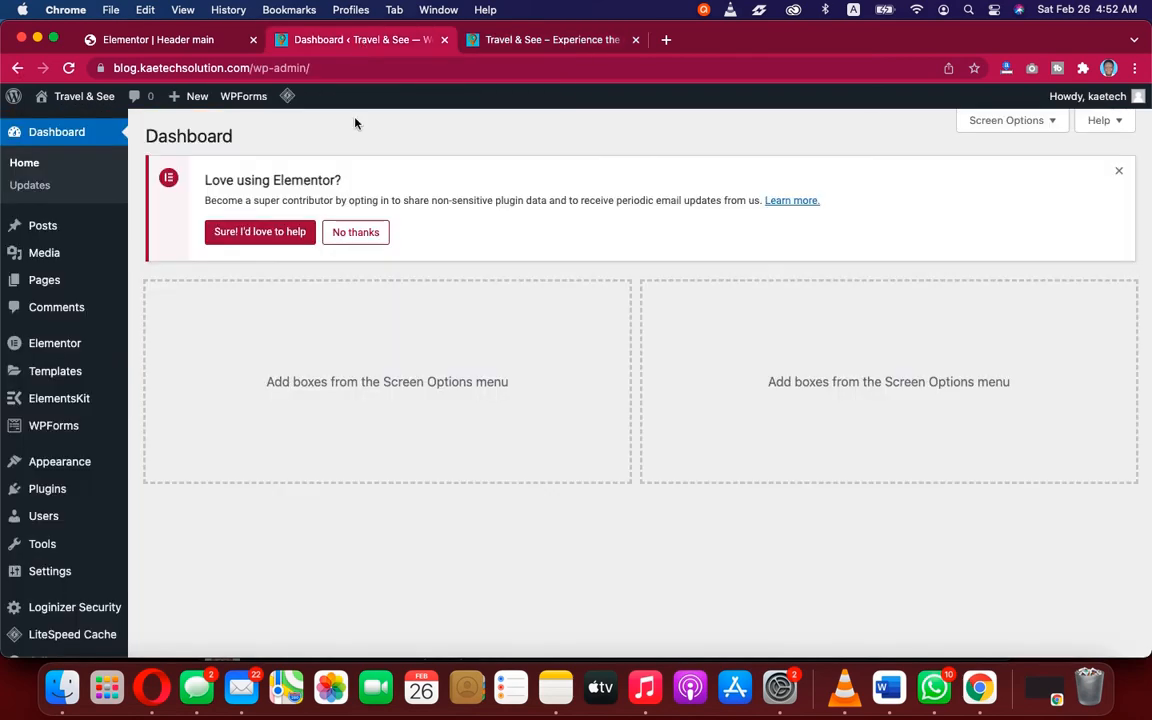
pyautogui.click(174, 42)
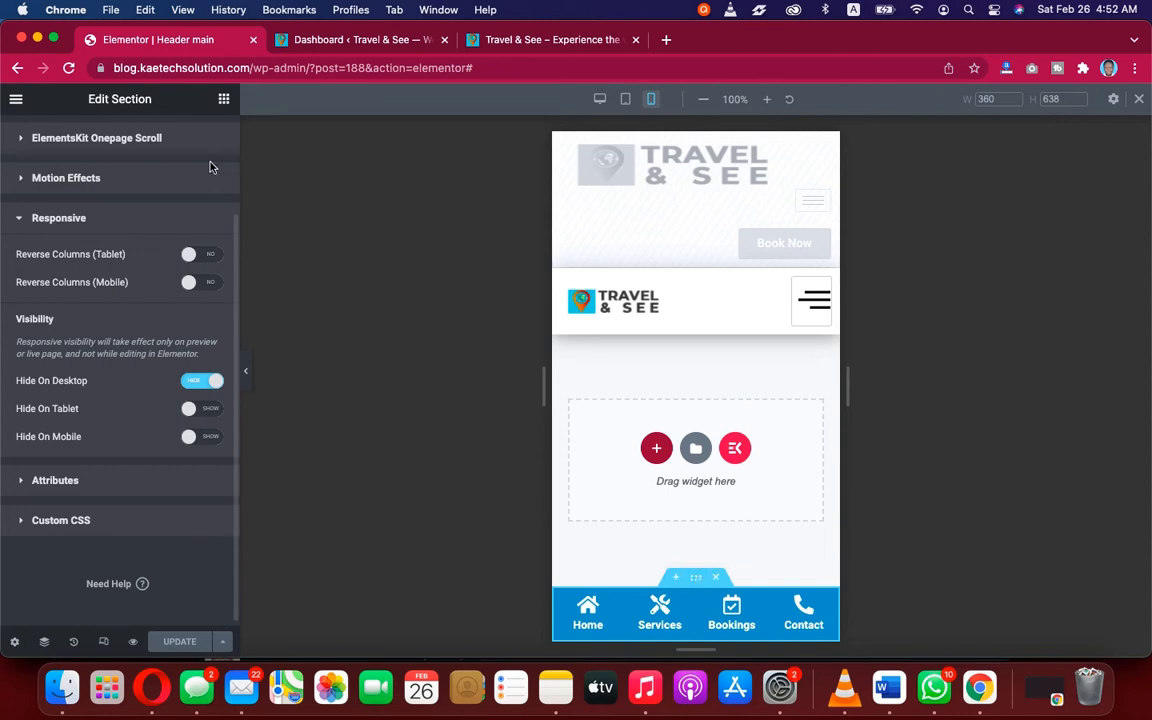
pyautogui.scroll(3, 149, 241)
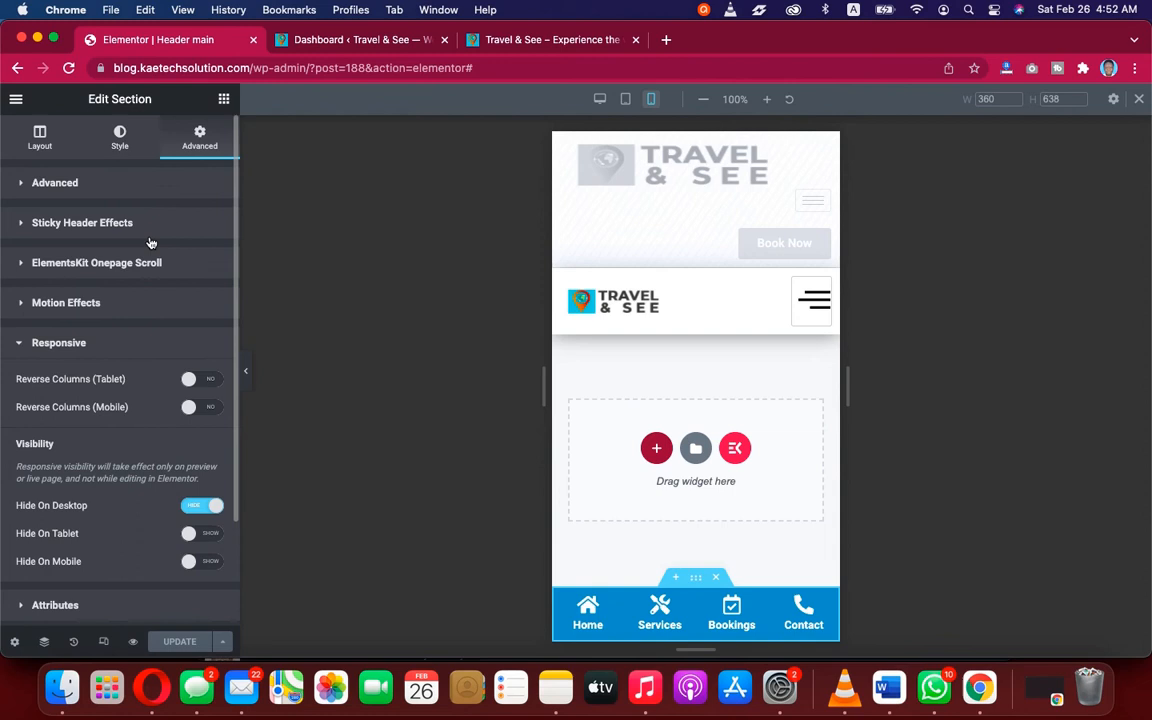
pyautogui.click(110, 186)
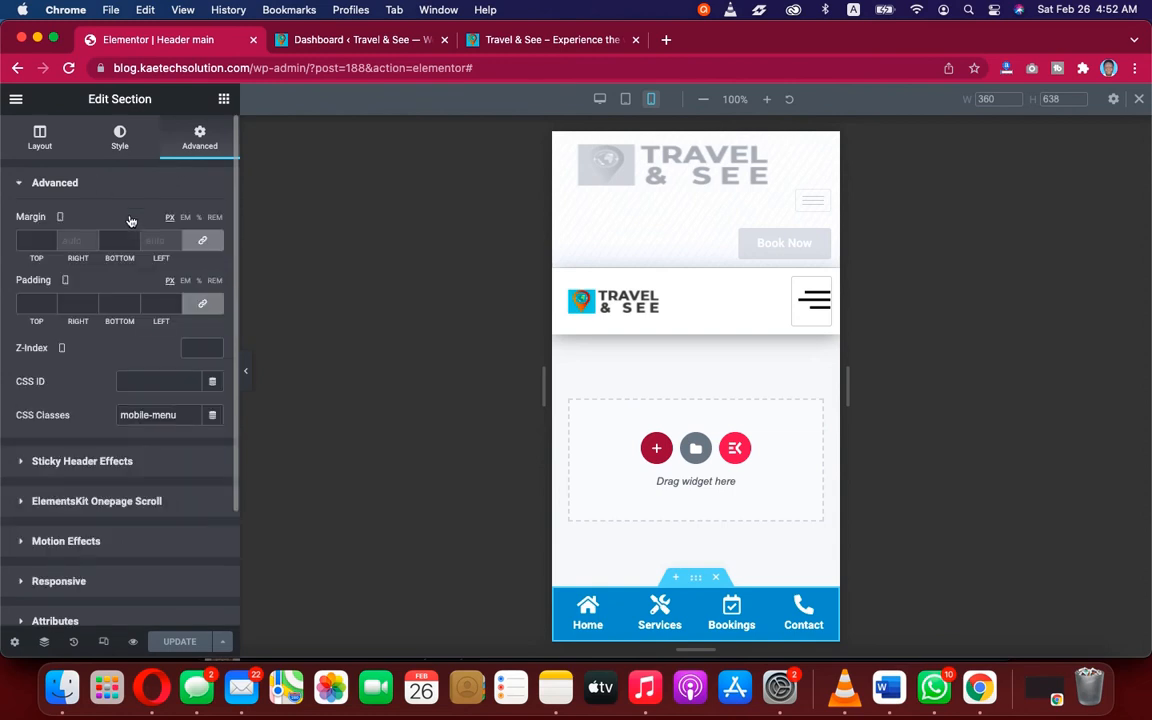
pyautogui.moveTo(11, 358); pyautogui.dragTo(11, 348)
pyautogui.click(18, 362)
pyautogui.write('999')
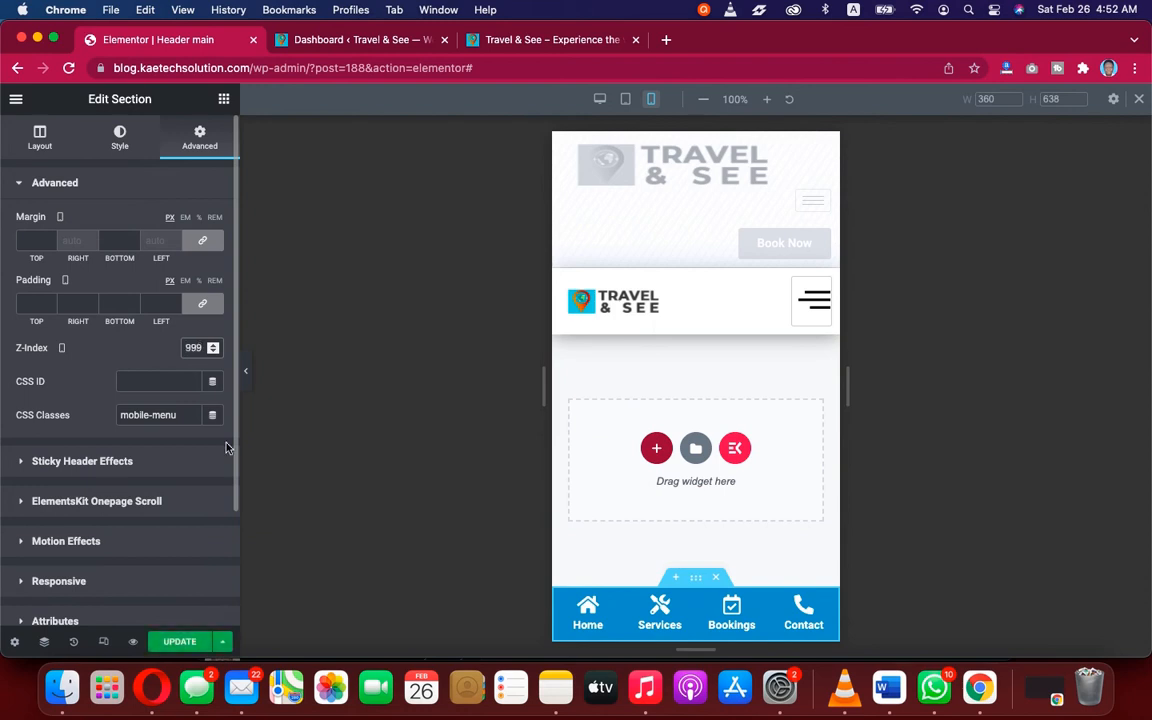
pyautogui.click(180, 643)
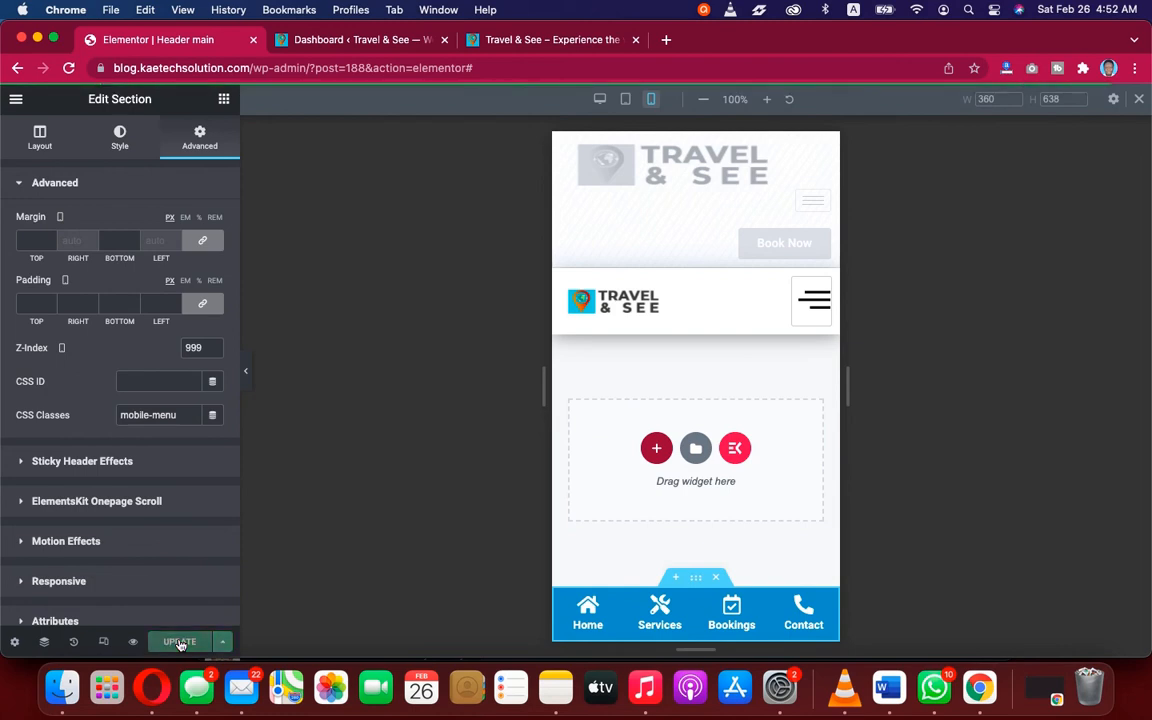
# Step: Reload the live homepage and inspect it from the top in the browser's iPad Air device preview
pyautogui.click(543, 40)
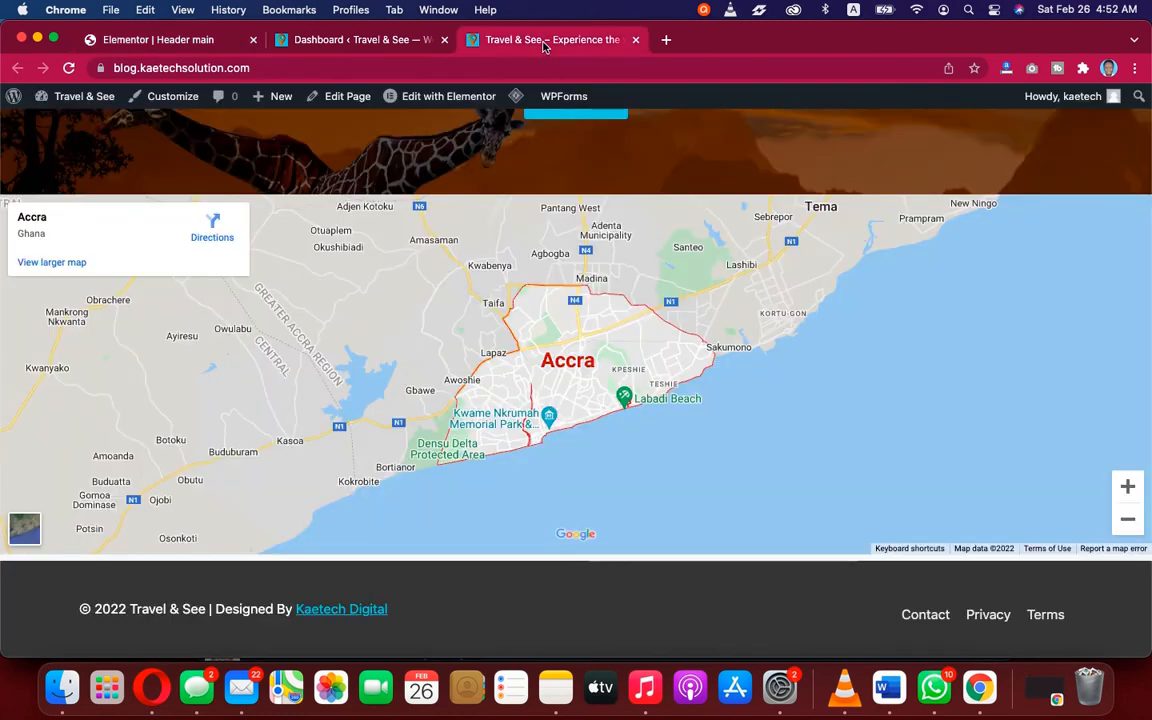
pyautogui.press('super+r')
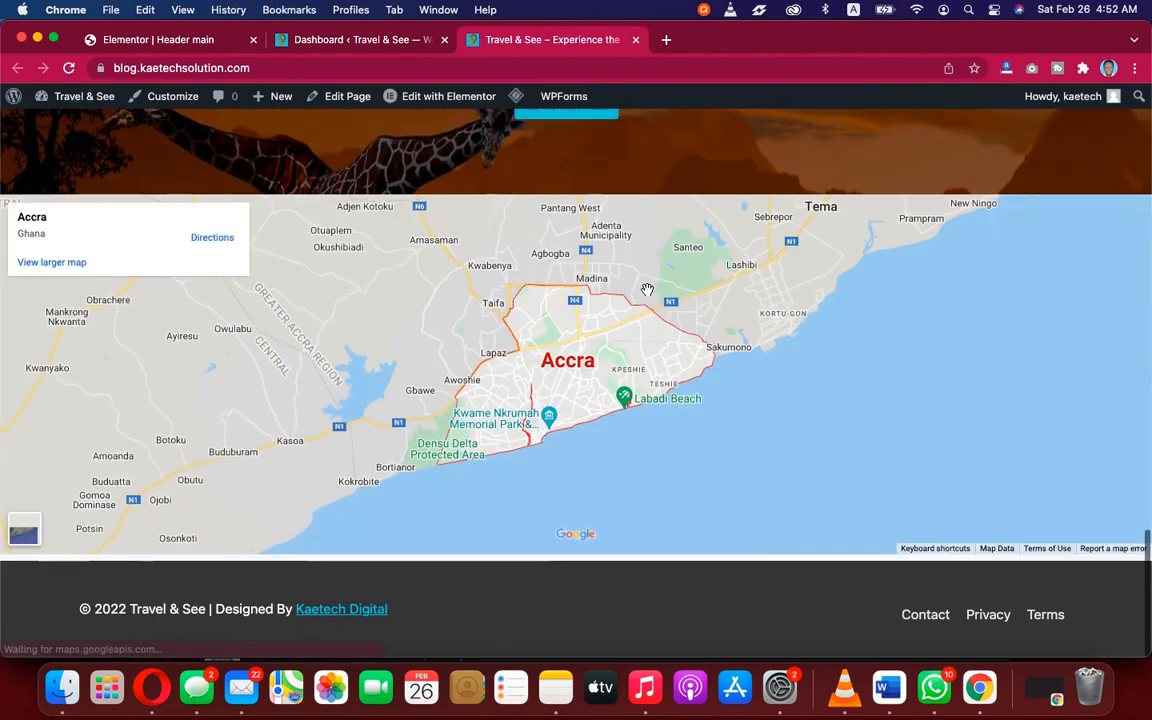
pyautogui.scroll(20, 648, 290)
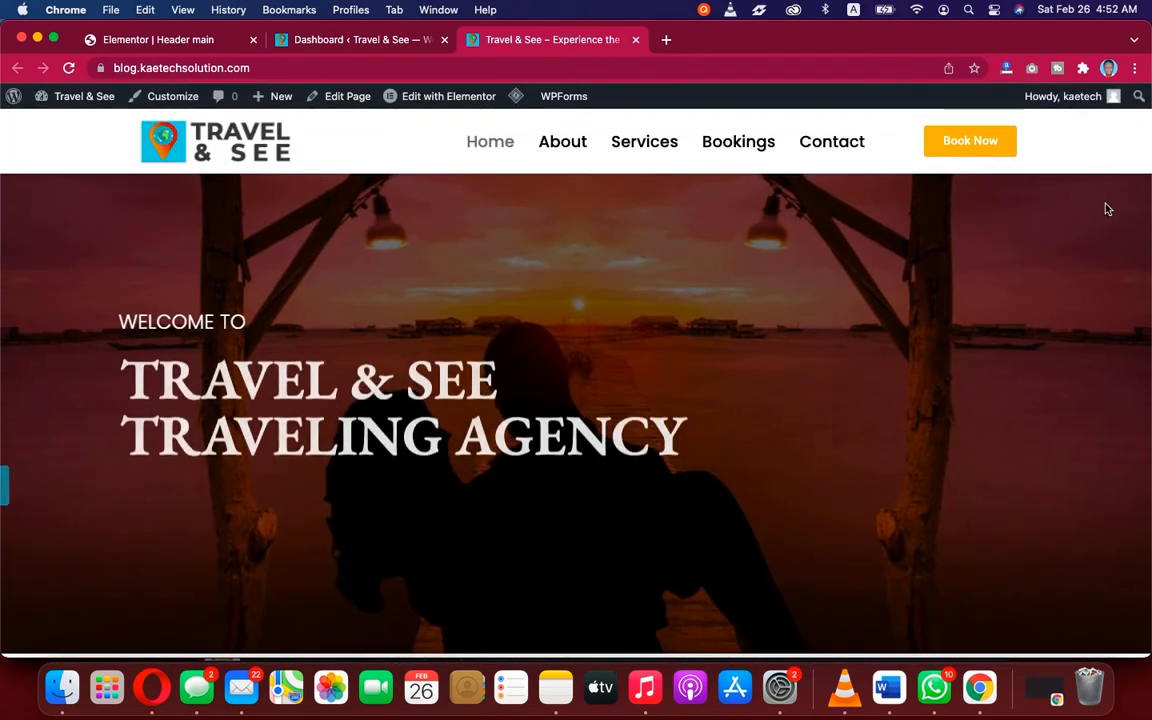
pyautogui.rightClick(655, 281)
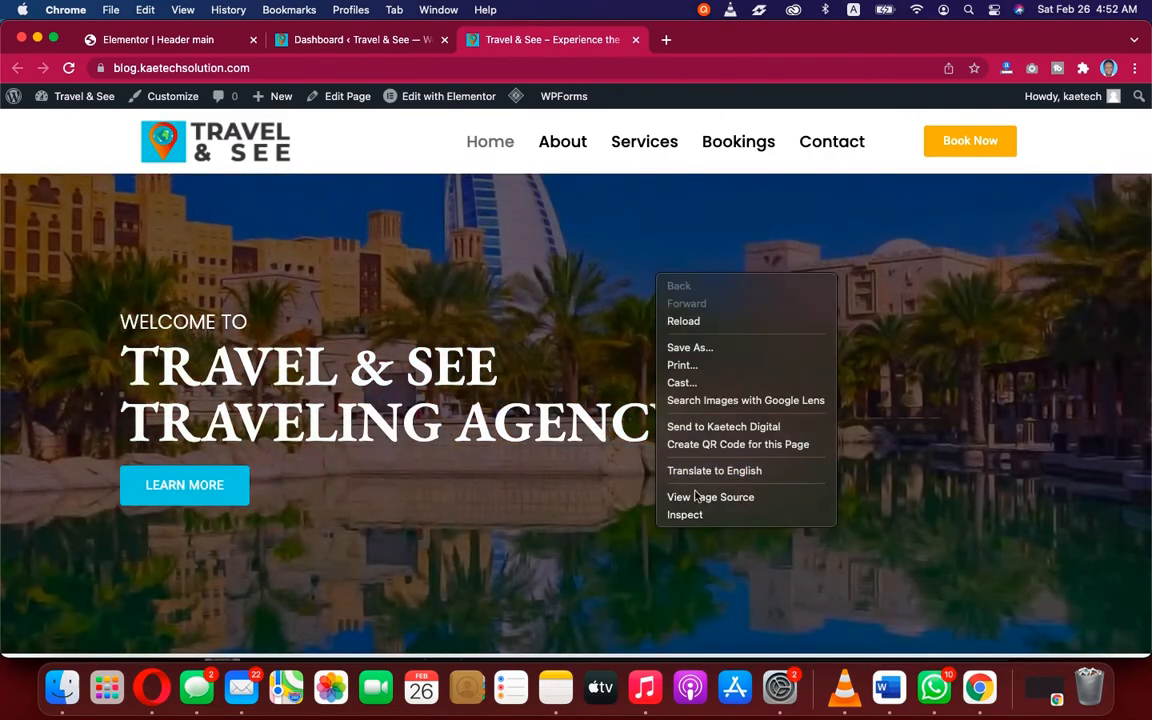
pyautogui.click(685, 516)
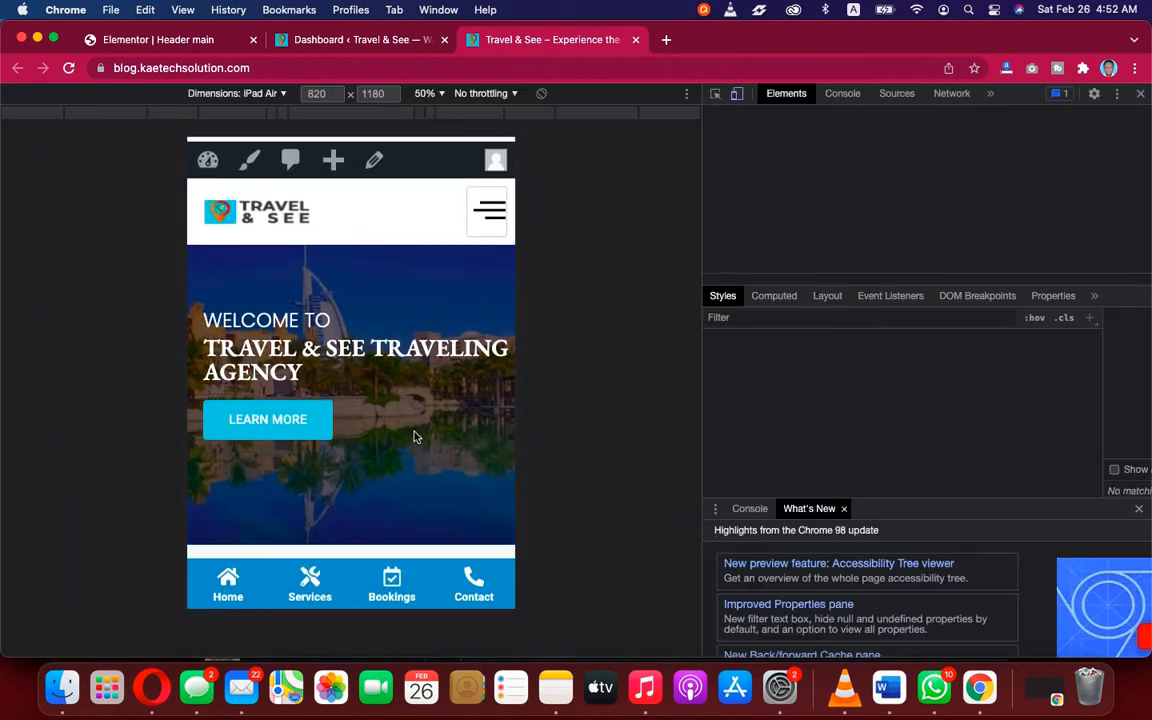
# Step: Check the icon bar against the homepage sections in the tablet preview, and close the developer tools
pyautogui.scroll(-5, 414, 436)
pyautogui.scroll(-3, 414, 432)
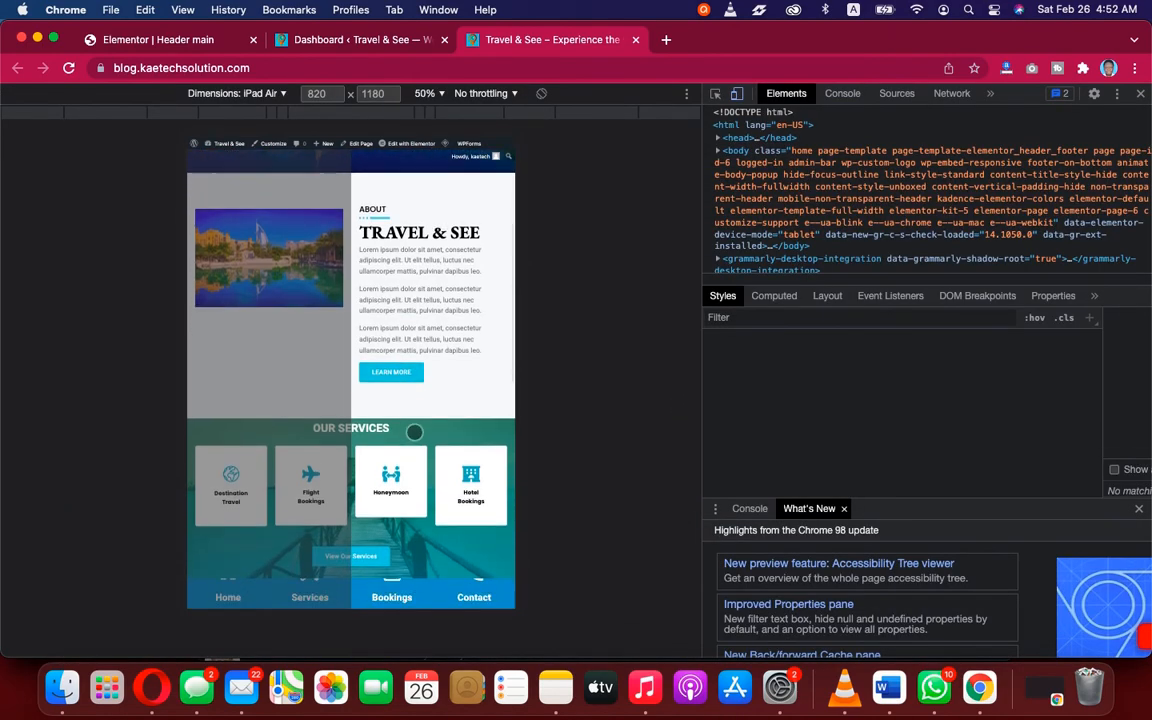
pyautogui.scroll(-2, 432, 359)
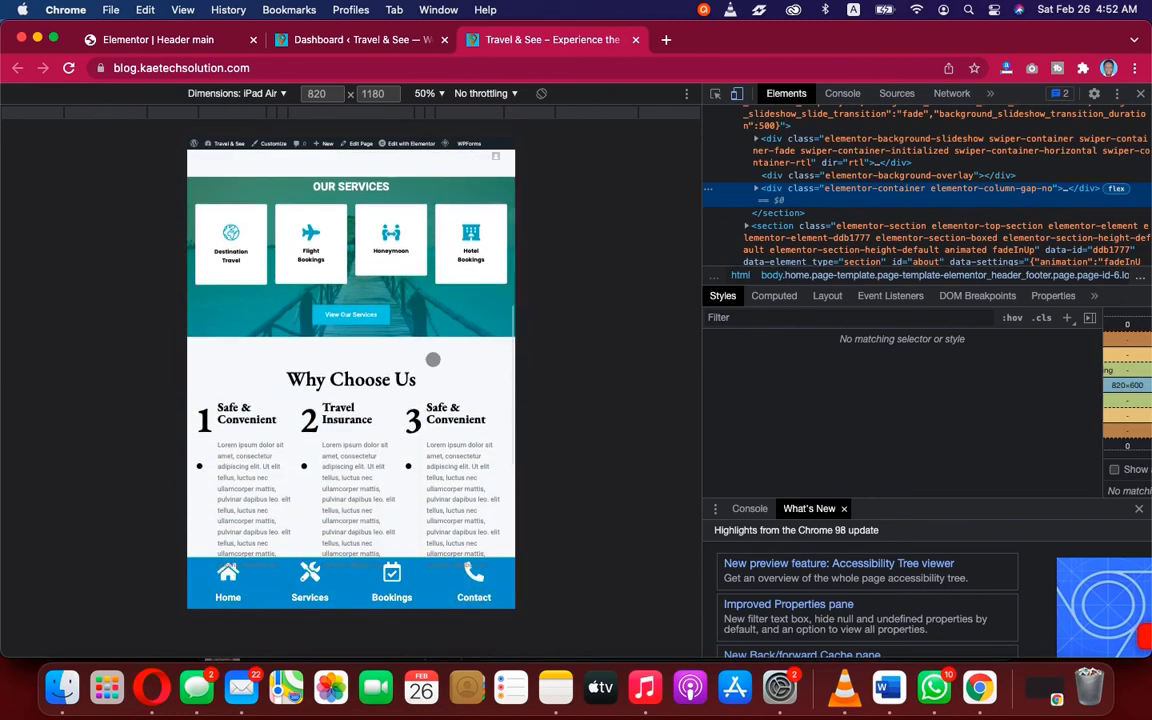
pyautogui.scroll(10, 432, 359)
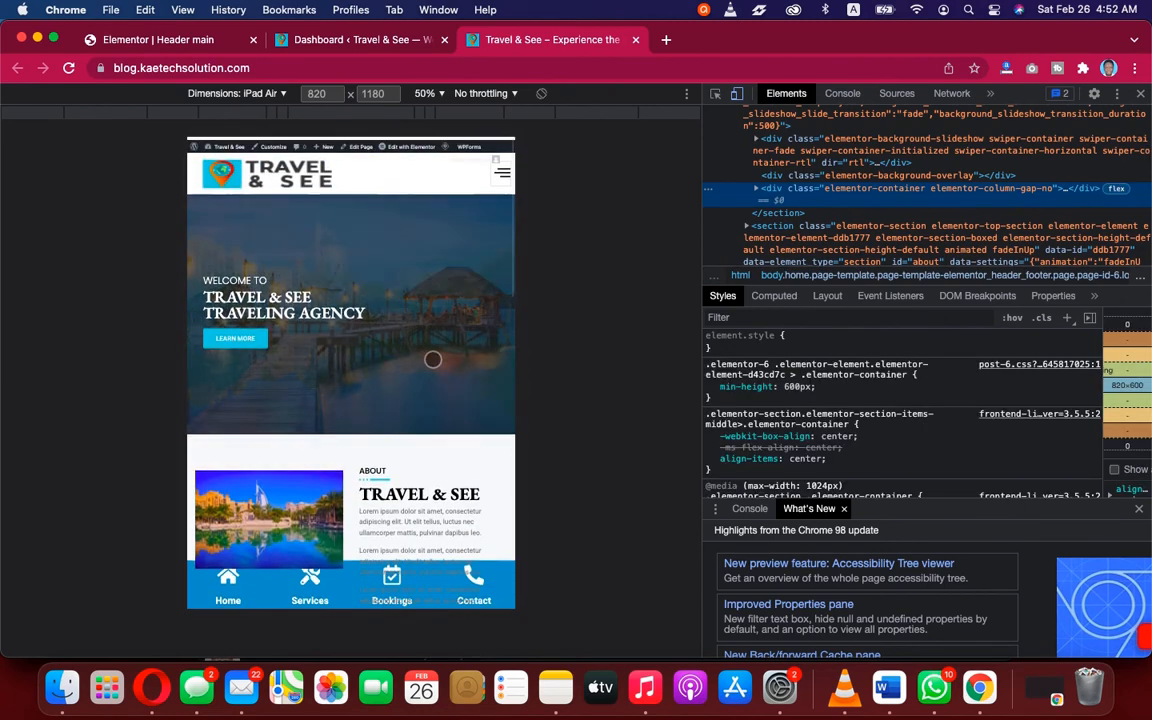
pyautogui.scroll(-8, 432, 359)
pyautogui.scroll(10, 432, 359)
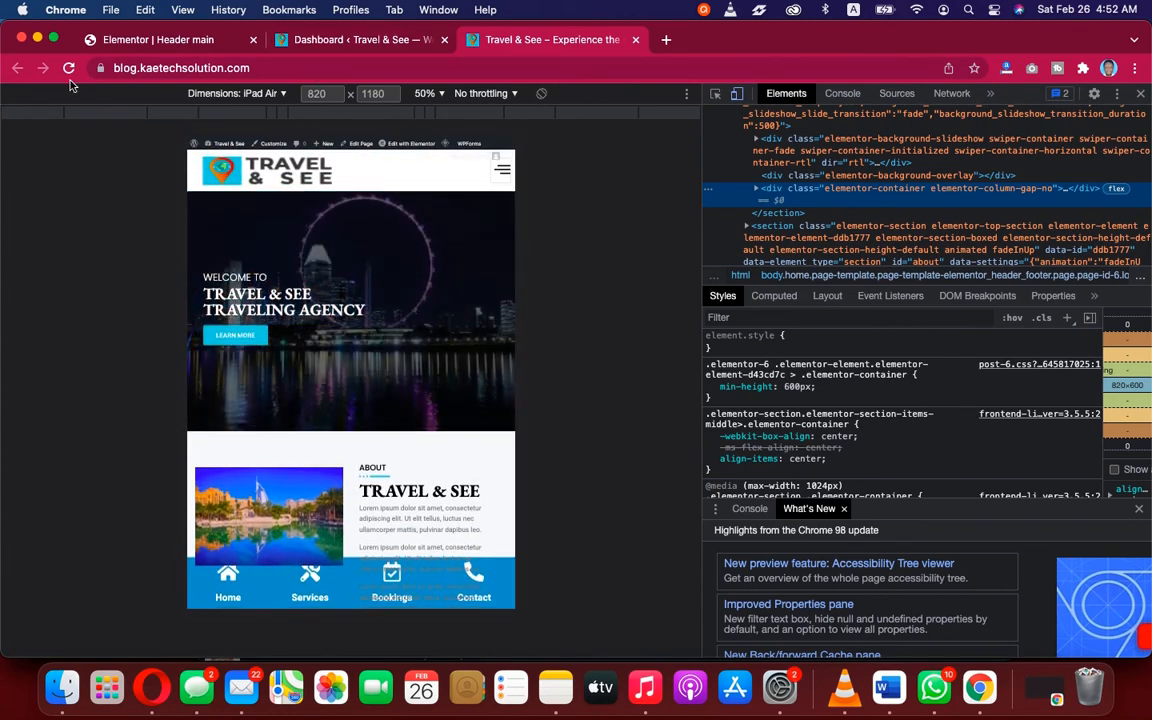
pyautogui.click(1142, 96)
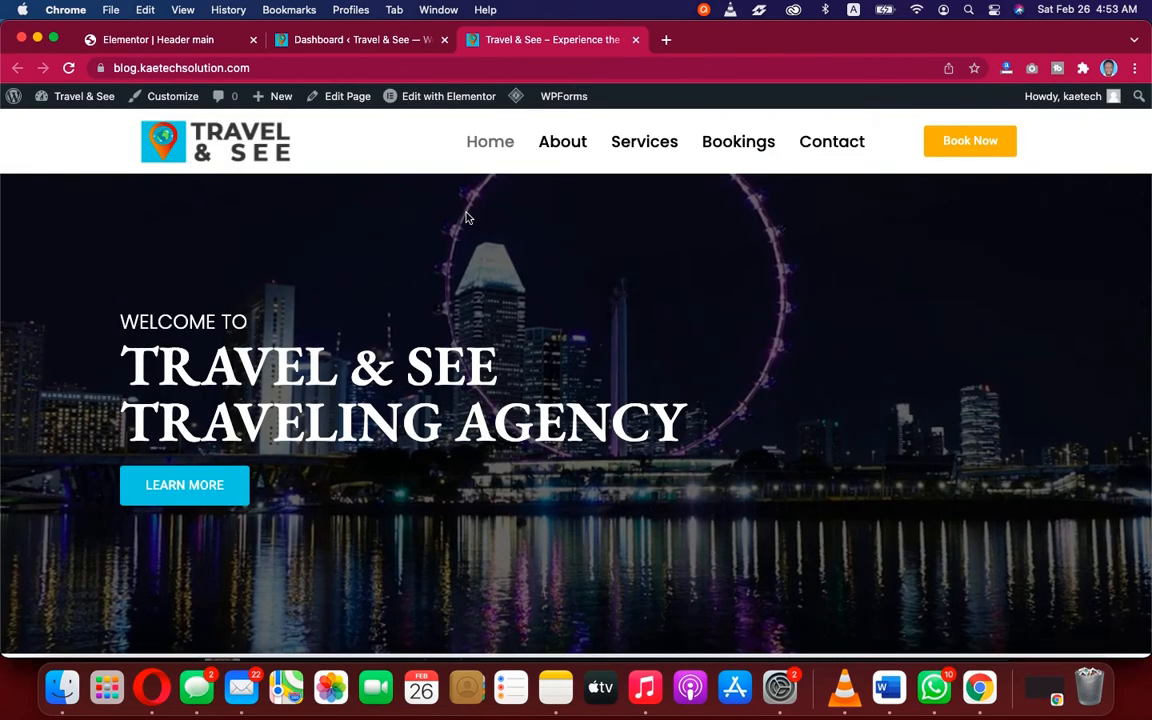
# Step: Purge all the site's LiteSpeed caches from the live homepage and return to the reloaded page
pyautogui.moveTo(515, 96)
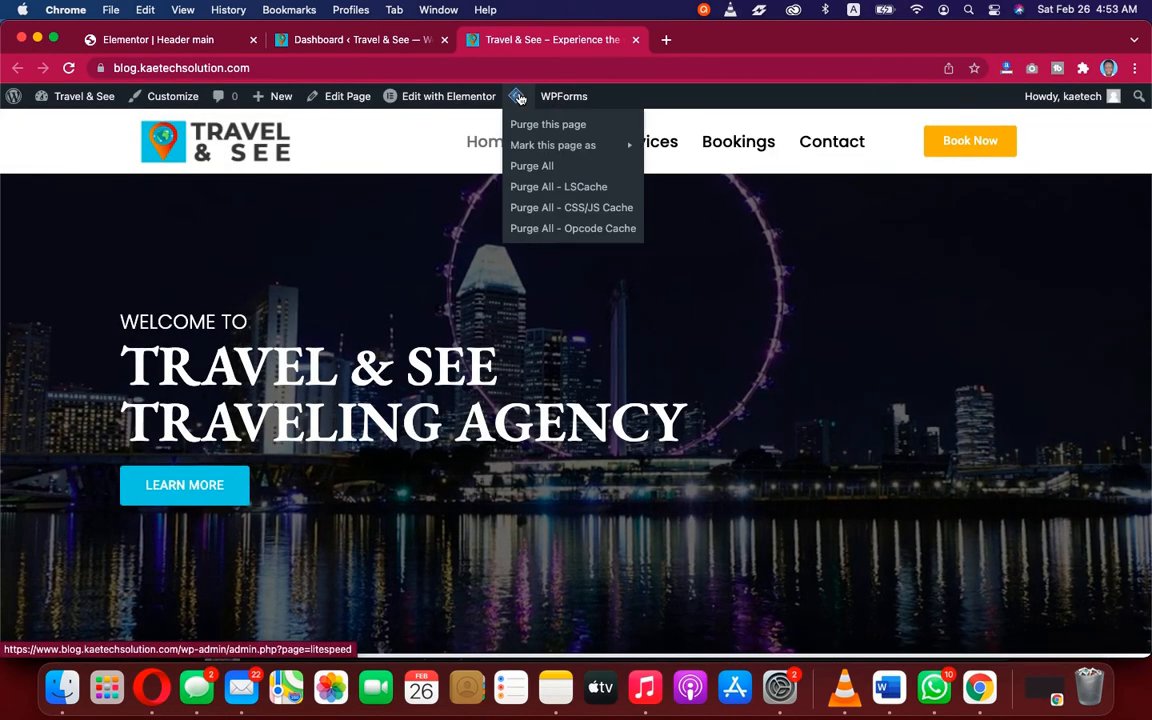
pyautogui.click(528, 167)
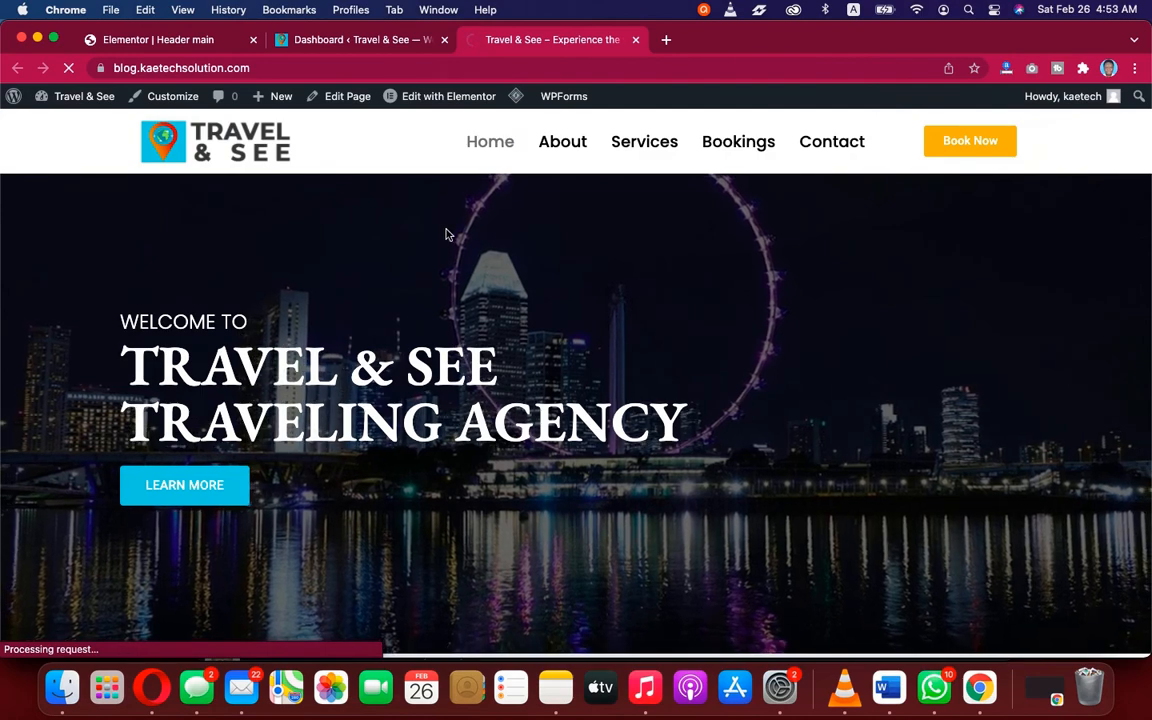
pyautogui.click(157, 40)
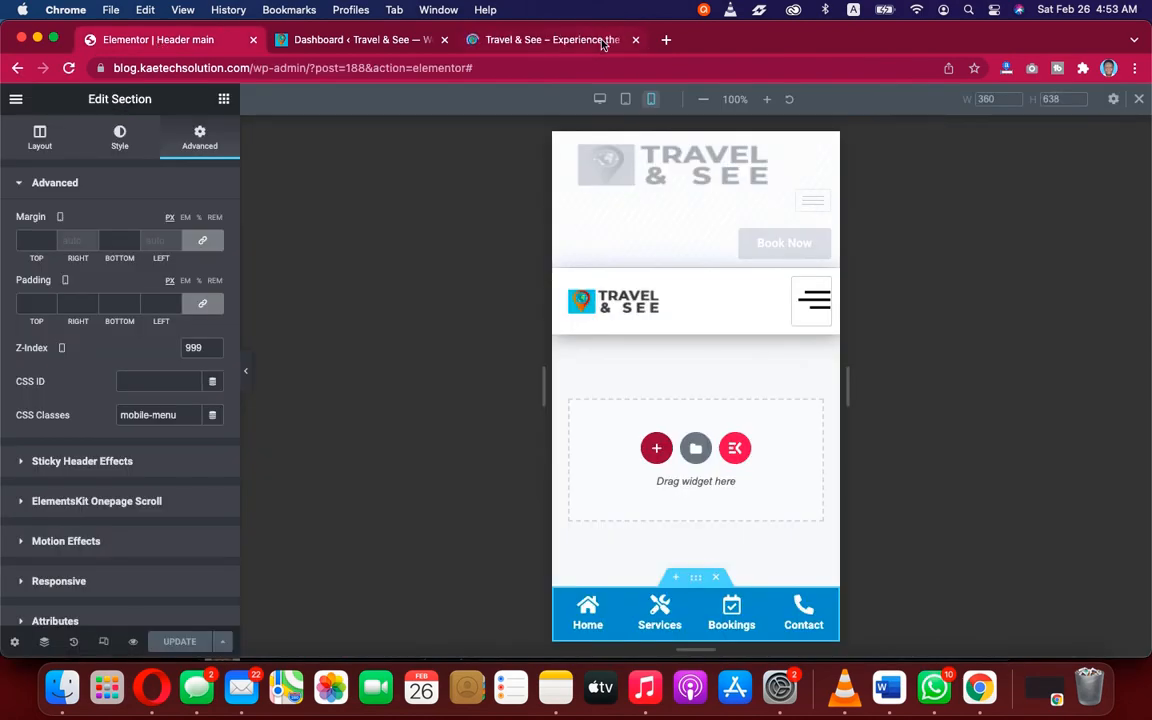
pyautogui.click(577, 40)
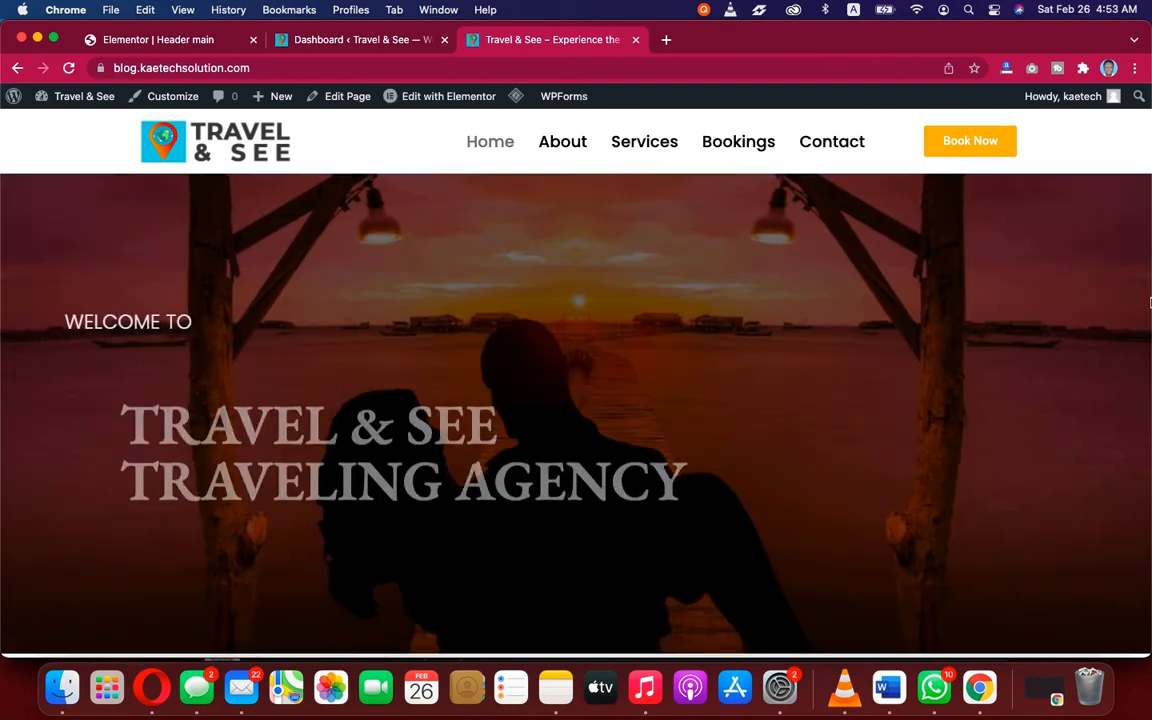
# Step: Inspect the live homepage again in the iPad Air preview and check the icon bar over the sections down to the footer
pyautogui.rightClick(644, 298)
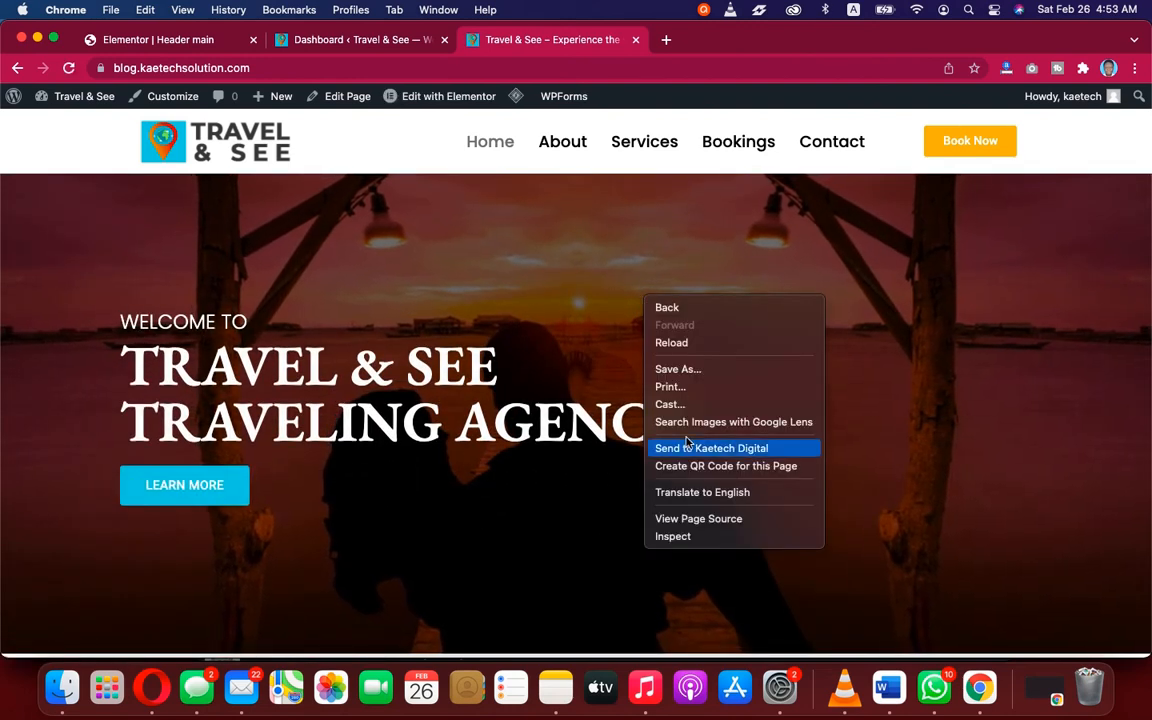
pyautogui.click(680, 538)
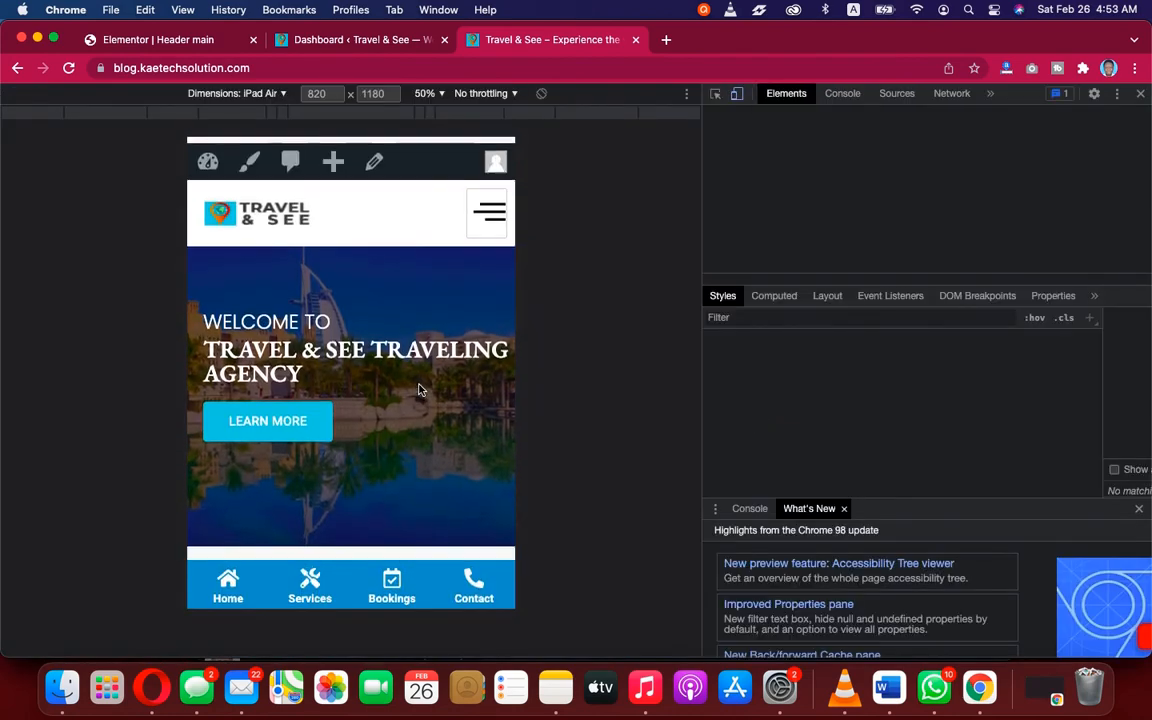
pyautogui.scroll(-2, 420, 390)
pyautogui.scroll(-15, 420, 390)
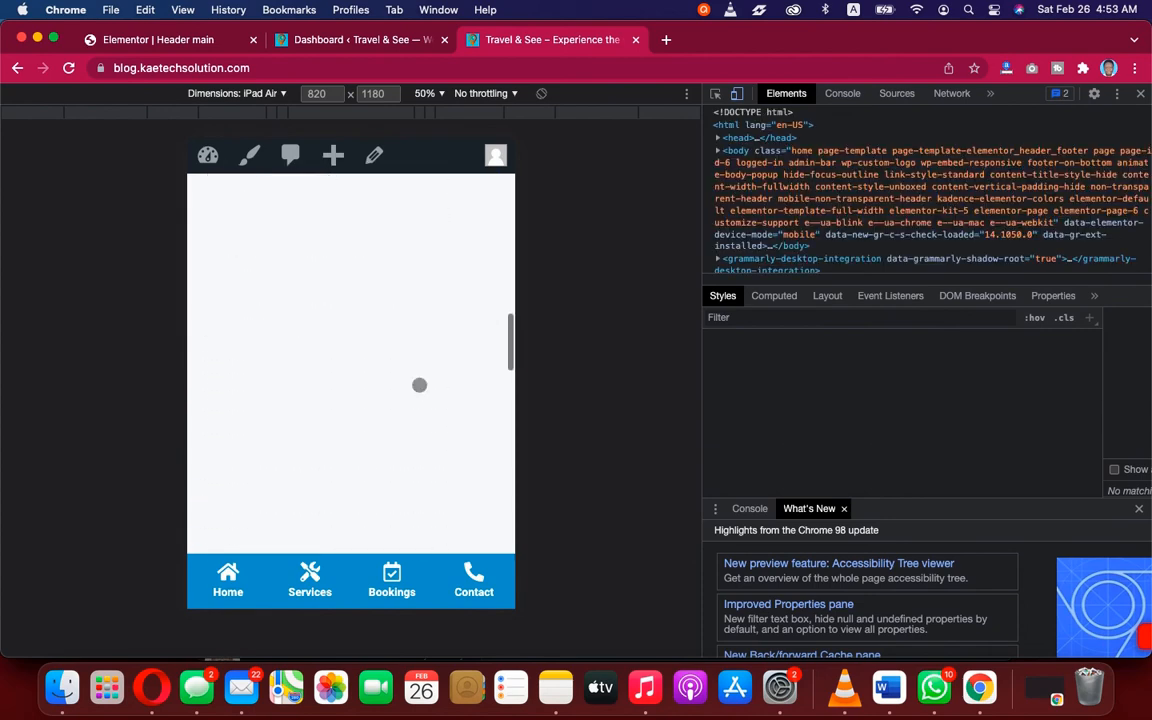
pyautogui.scroll(-5, 420, 385)
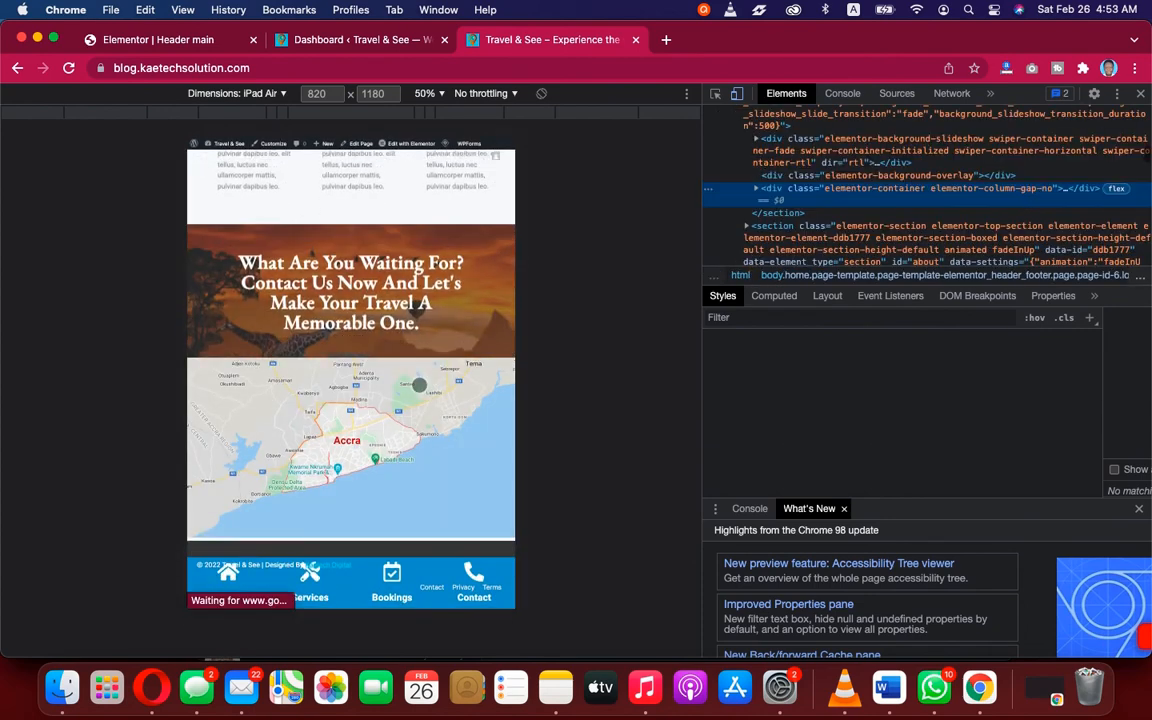
pyautogui.scroll(3, 420, 385)
pyautogui.scroll(2, 420, 385)
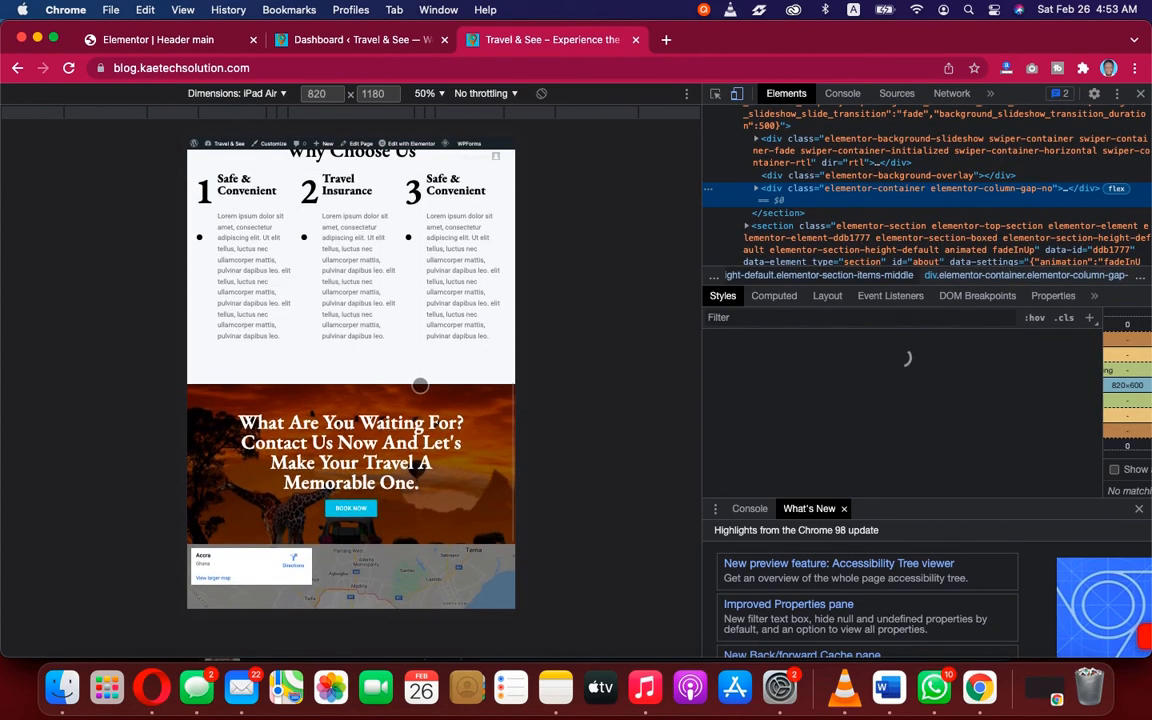
pyautogui.scroll(4, 420, 385)
pyautogui.scroll(-6, 420, 385)
pyautogui.scroll(8, 420, 385)
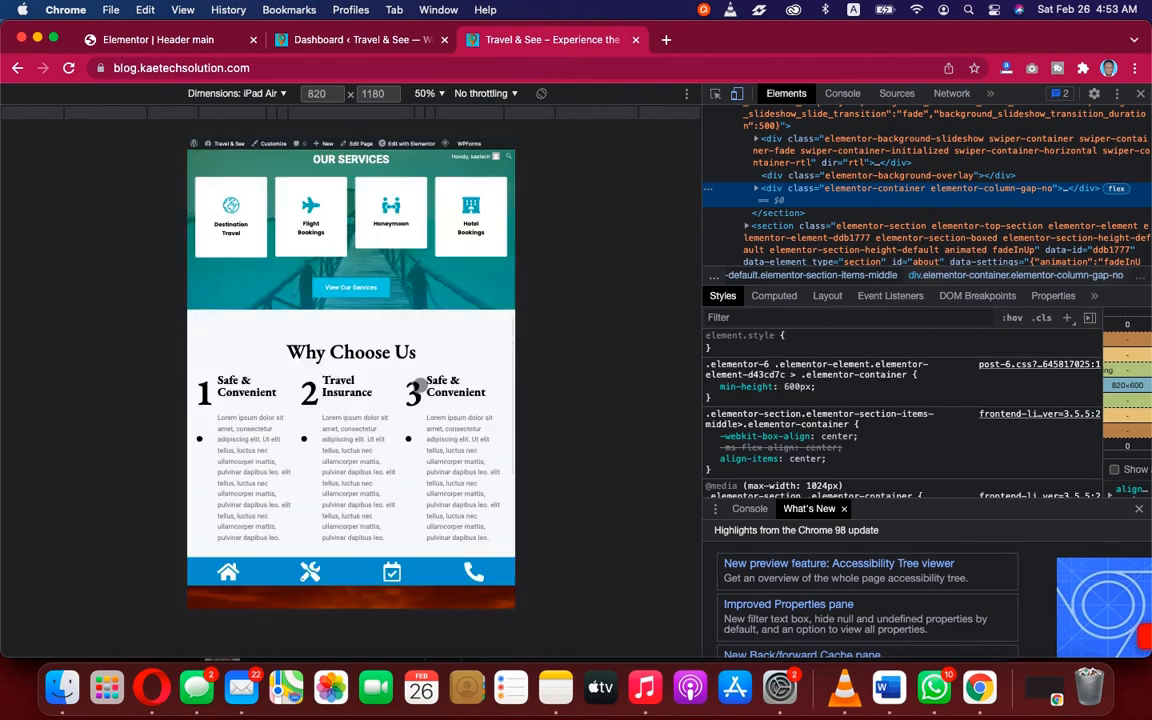
# Step: Check the icon bar against the About, Our Services and Why Choose Us sections in the iPad Air preview, ending at the page top
pyautogui.scroll(5, 420, 385)
pyautogui.scroll(-5, 420, 385)
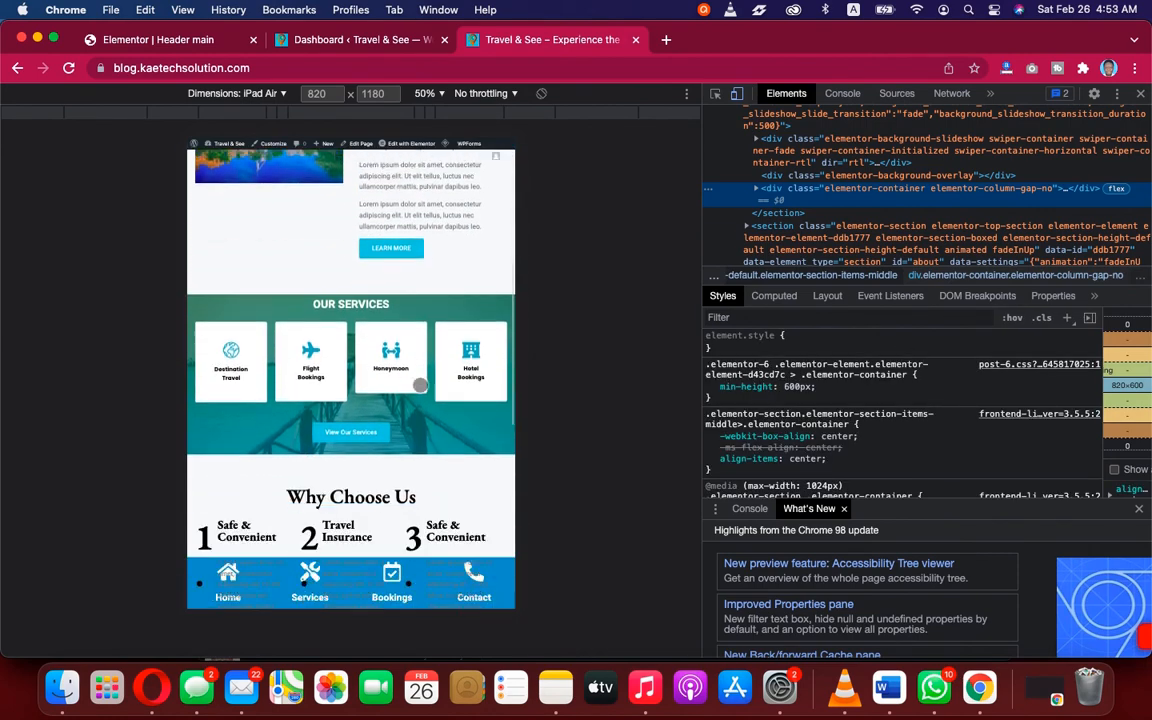
pyautogui.scroll(-6, 420, 385)
pyautogui.scroll(9, 420, 385)
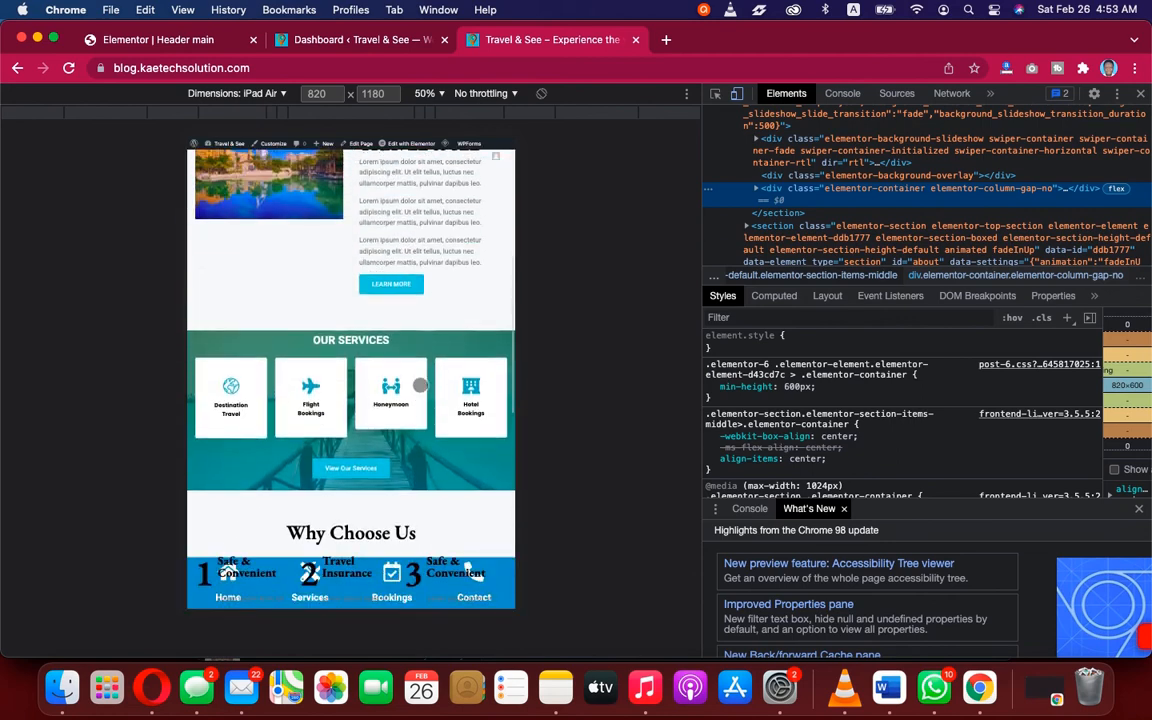
pyautogui.scroll(5, 420, 385)
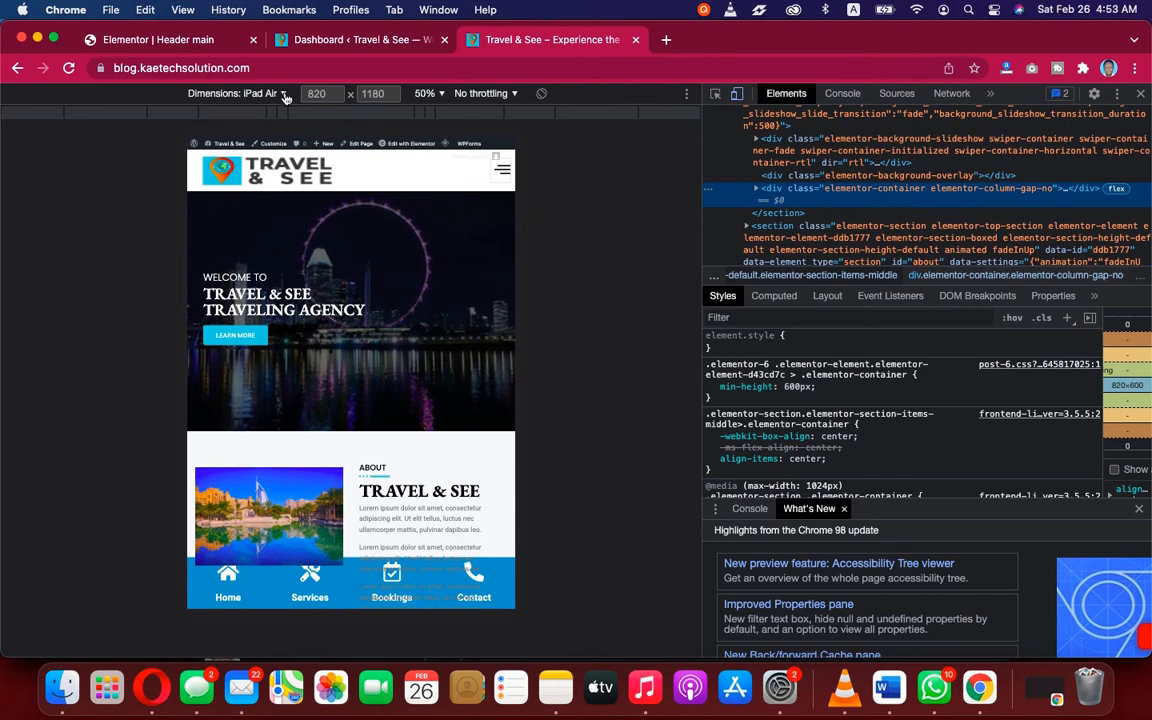
# Step: Preview the live homepage as a Samsung Galaxy S8+ and check the icon bar over the sections down to the footer
pyautogui.click(284, 95)
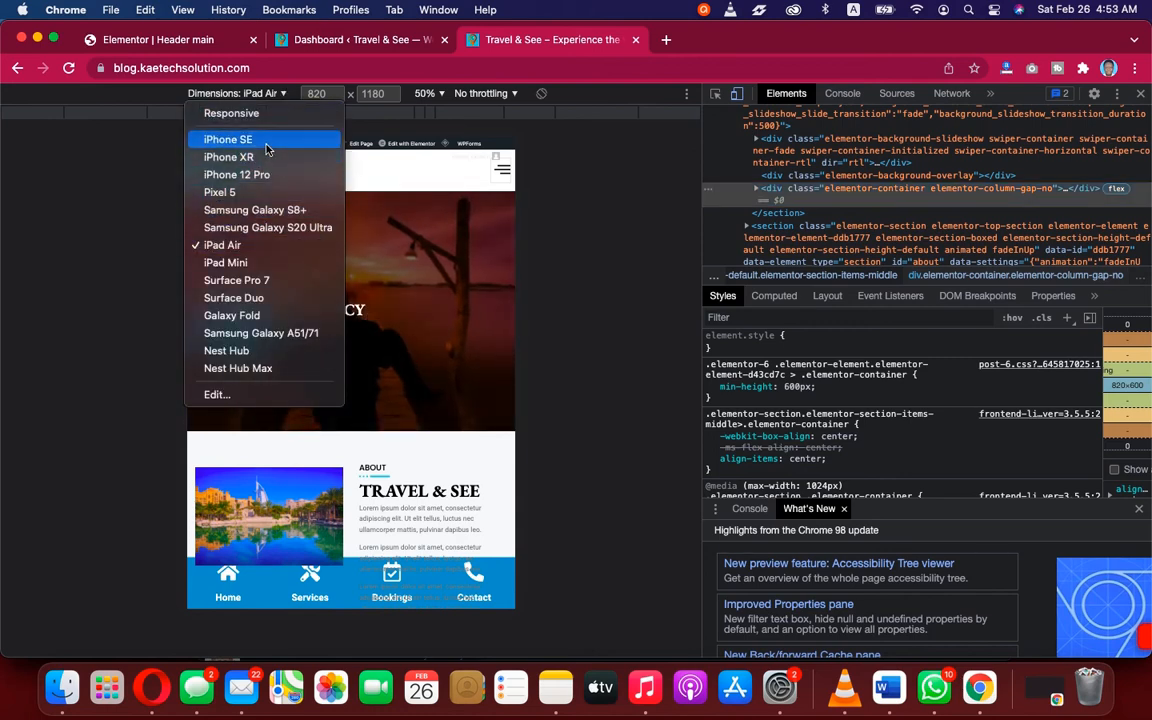
pyautogui.click(263, 212)
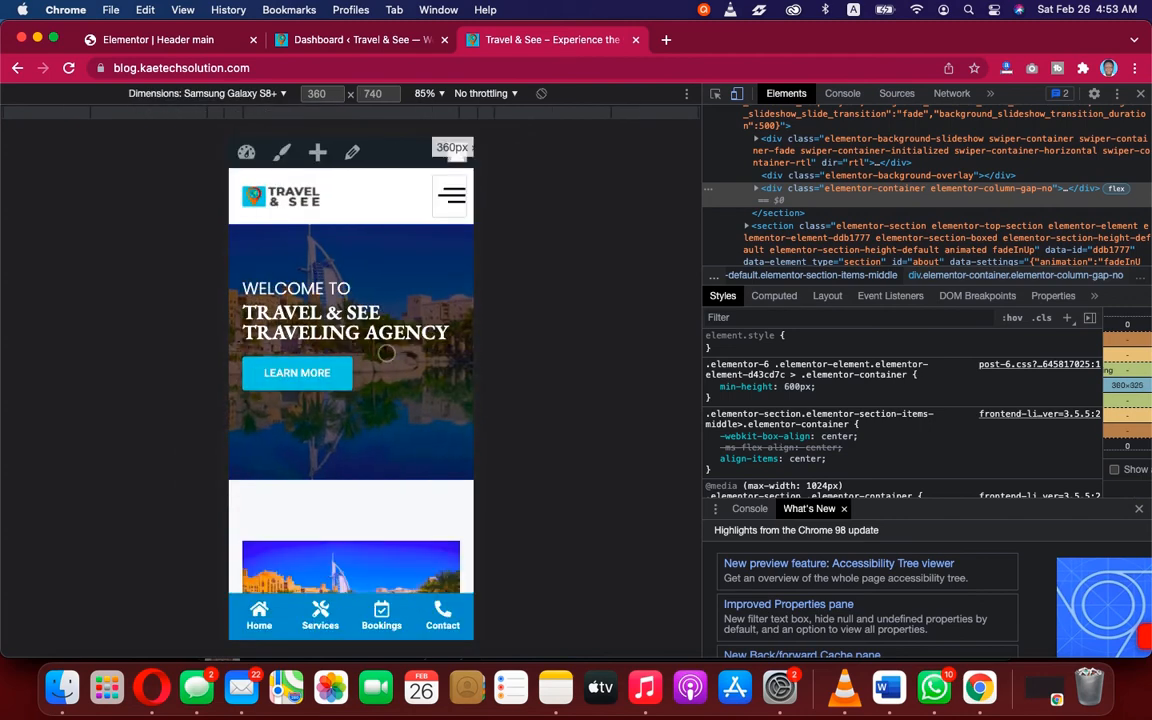
pyautogui.scroll(-15, 386, 353)
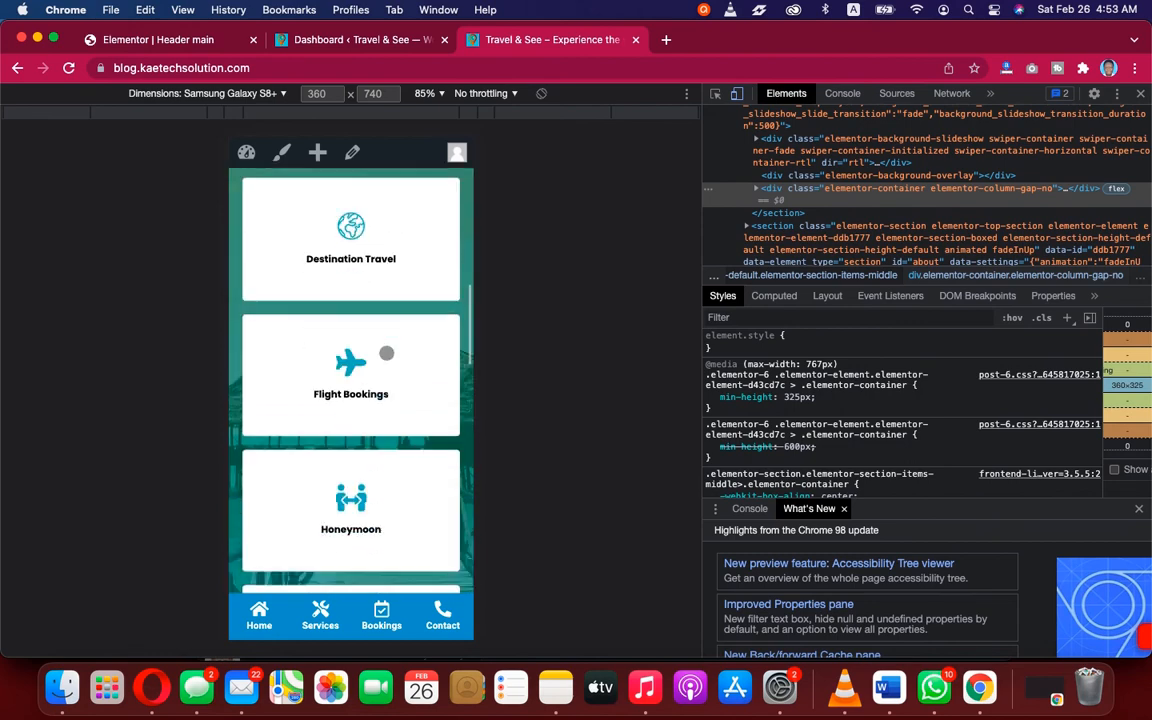
pyautogui.scroll(-20, 386, 353)
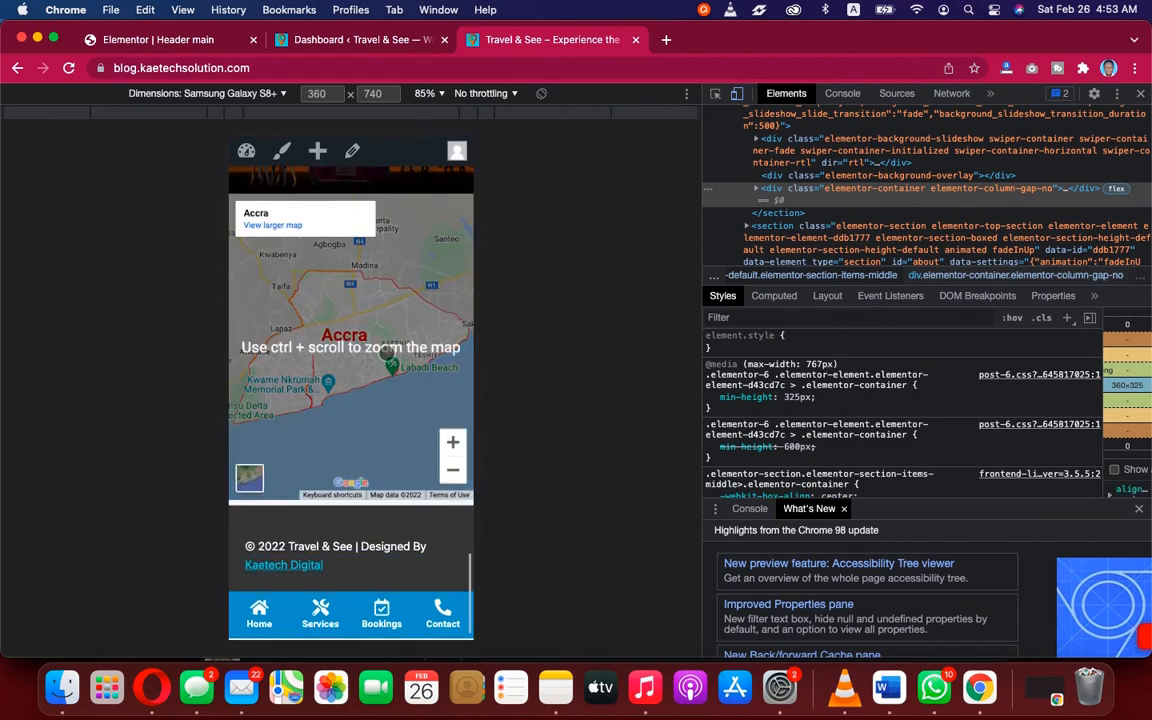
pyautogui.scroll(20, 386, 353)
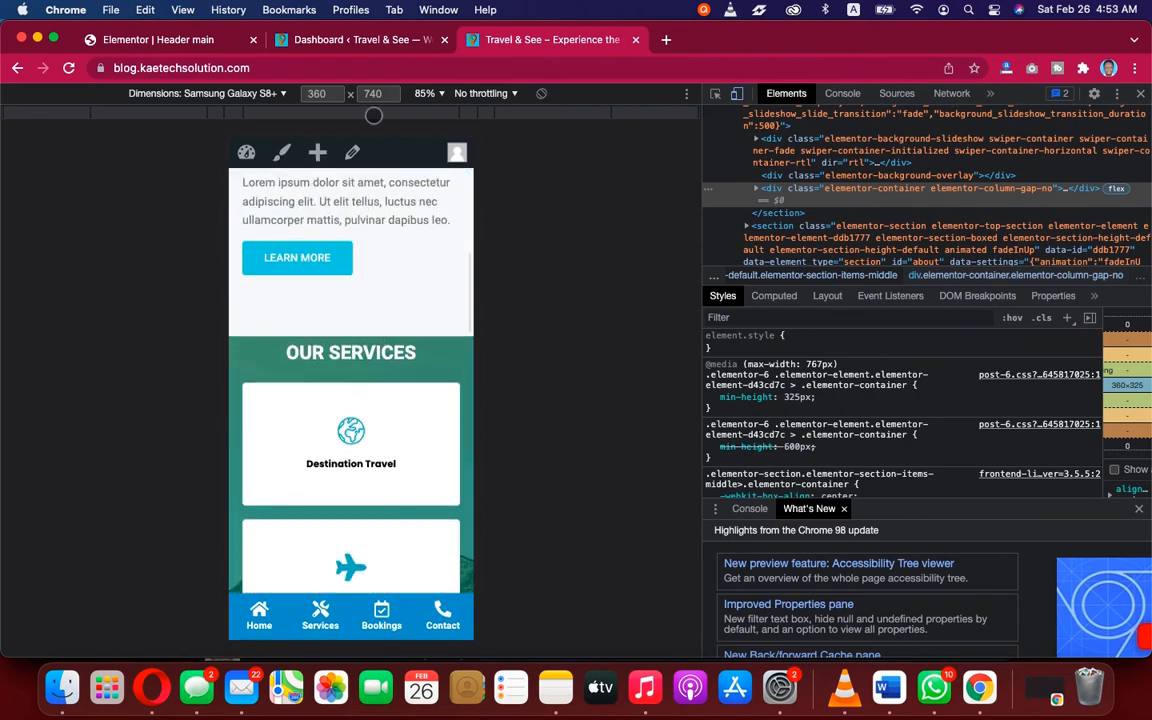
# Step: Return to the header template editor and set the icon bar section's tablet Z-Index to 999
pyautogui.click(362, 40)
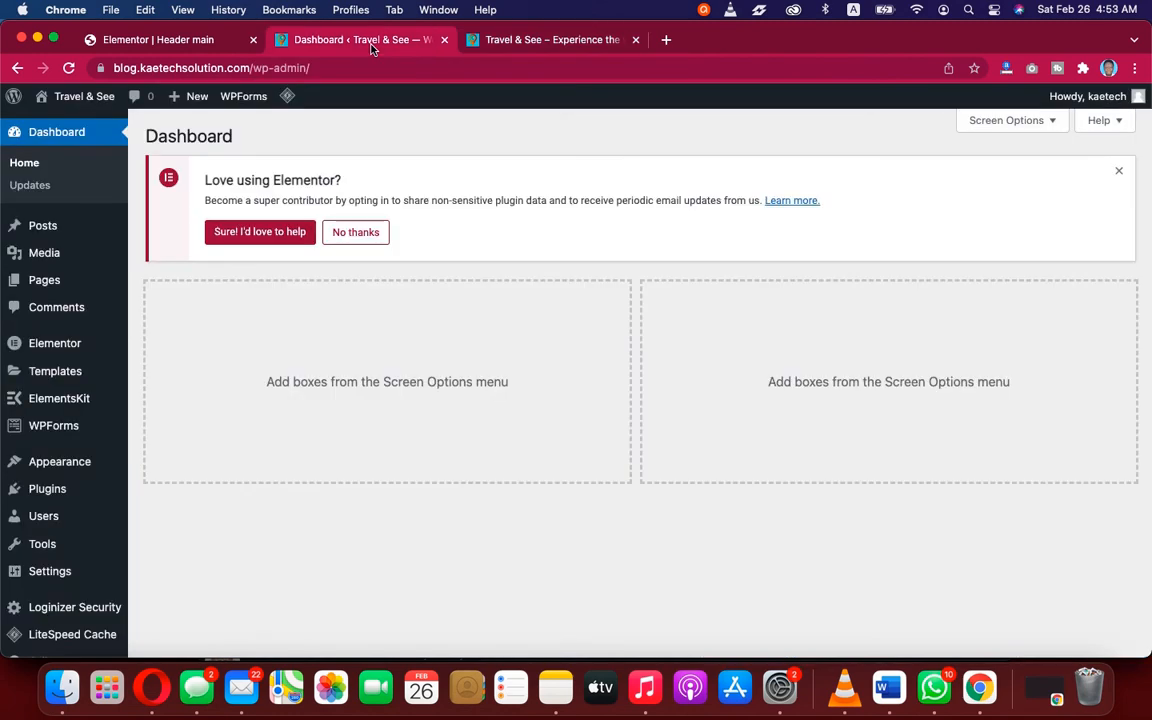
pyautogui.click(212, 40)
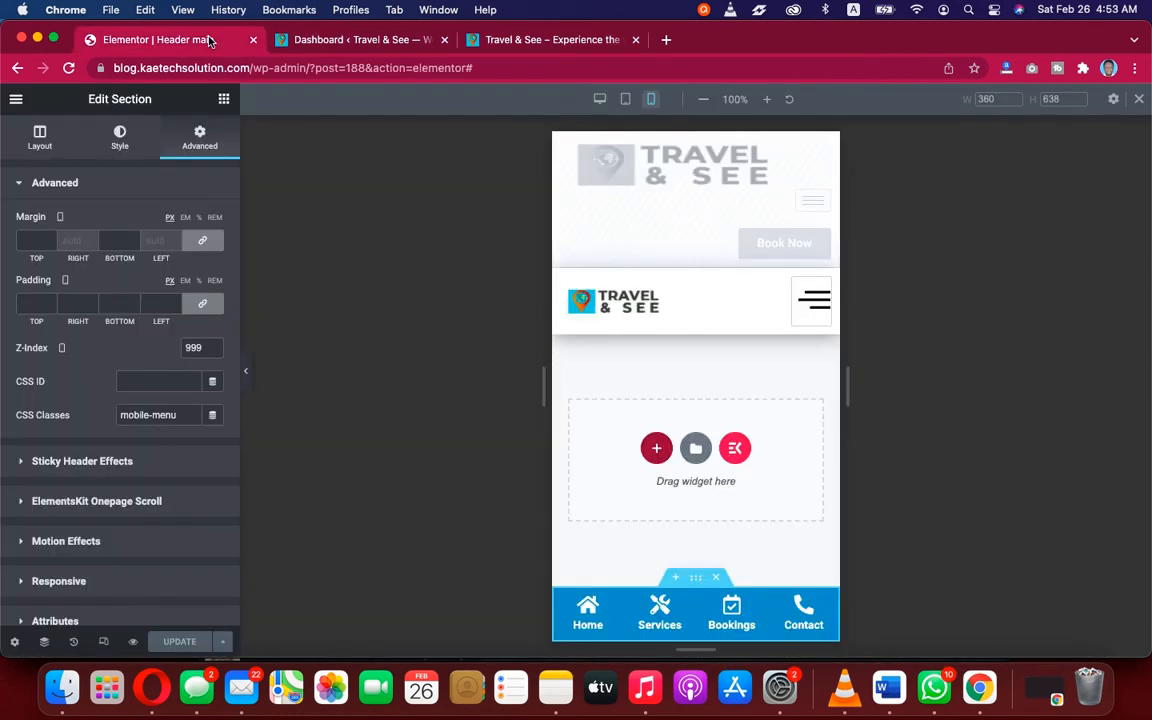
pyautogui.click(625, 101)
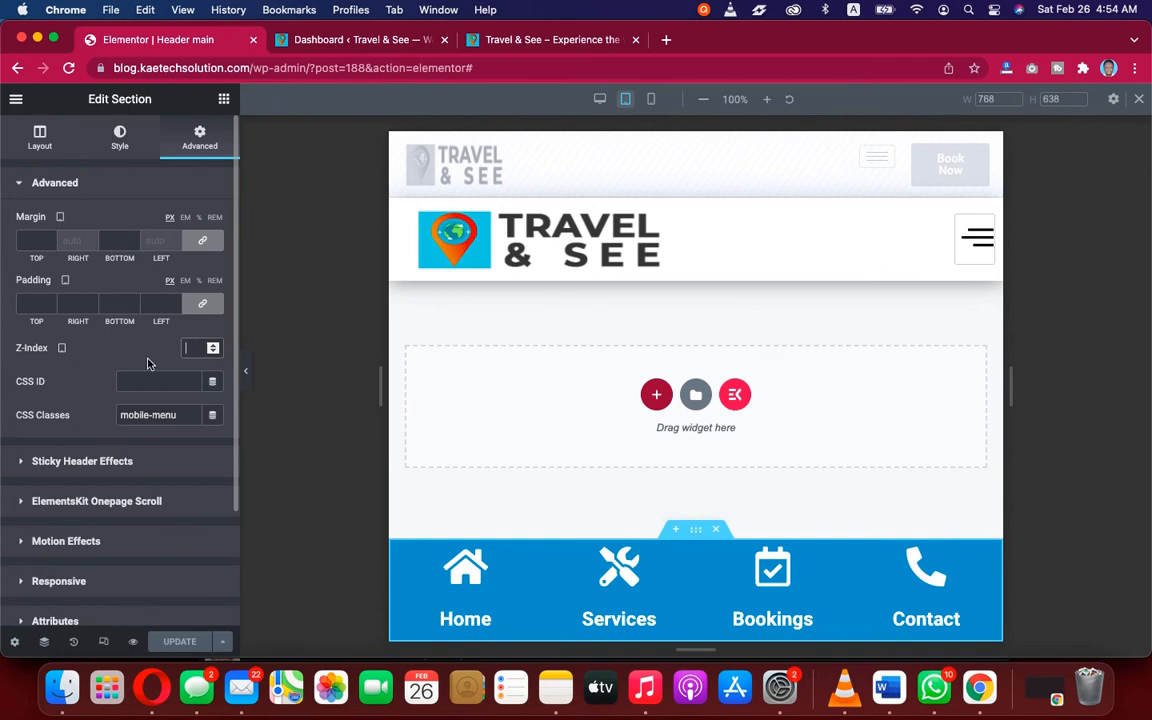
pyautogui.write('999')
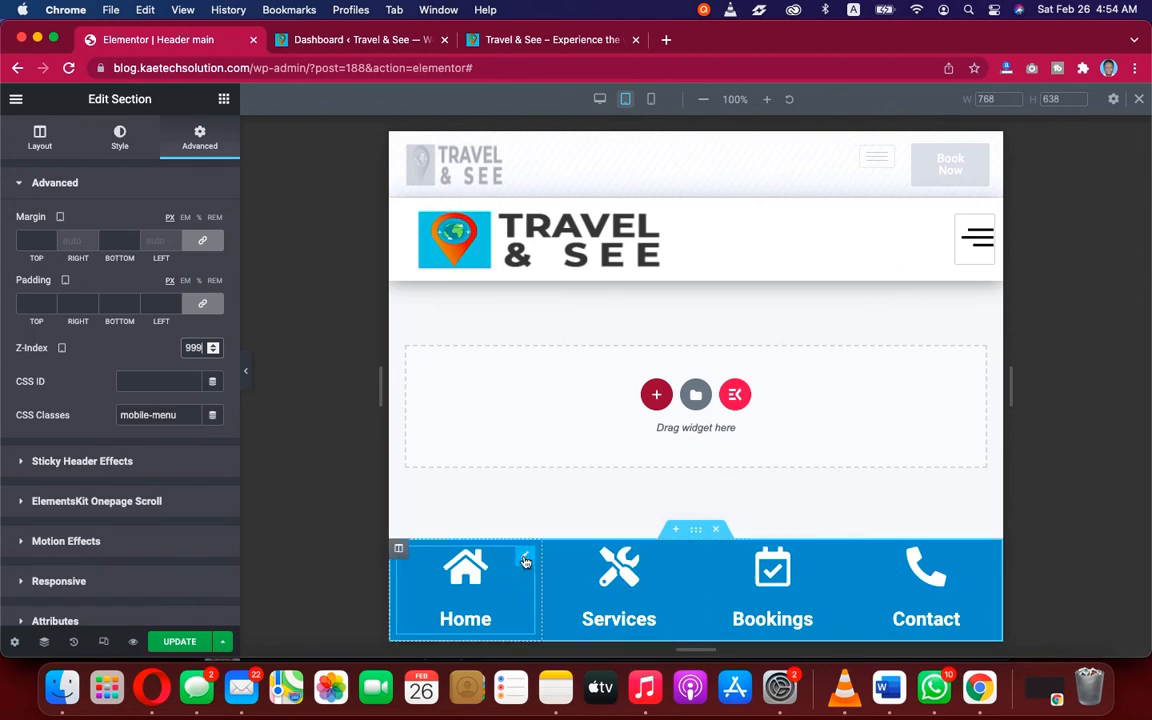
# Step: Set the Home icon box's tablet icon size to 30 and its icon spacing to -5
pyautogui.click(525, 559)
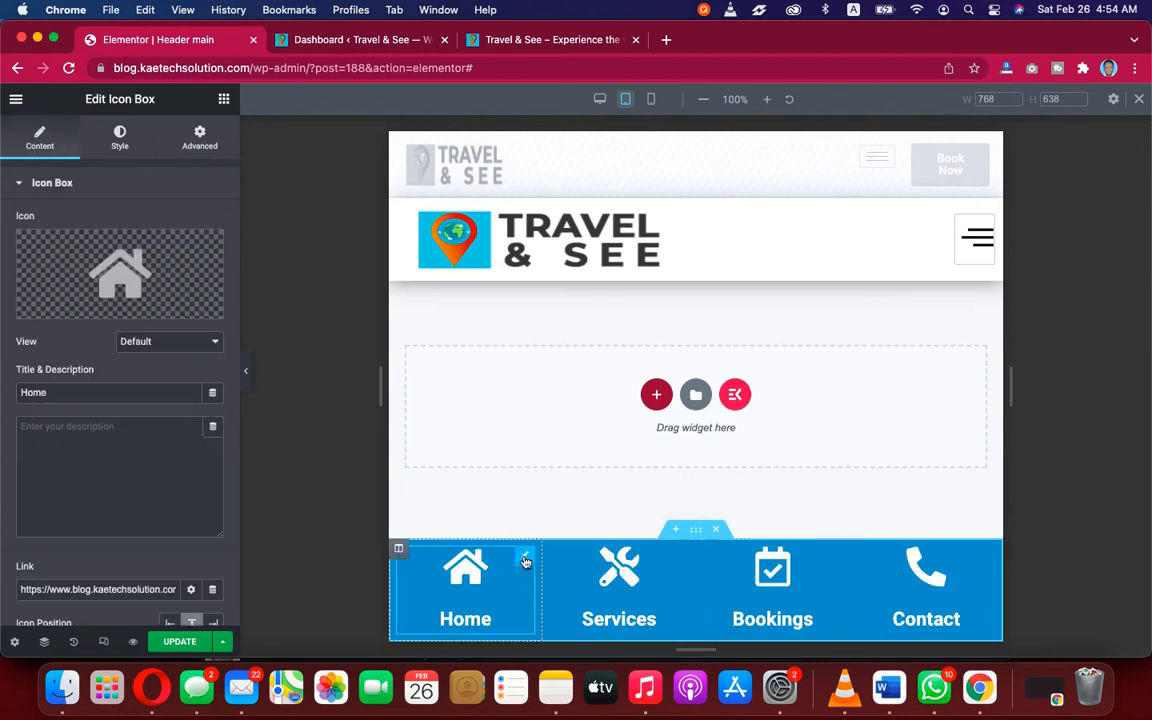
pyautogui.click(120, 136)
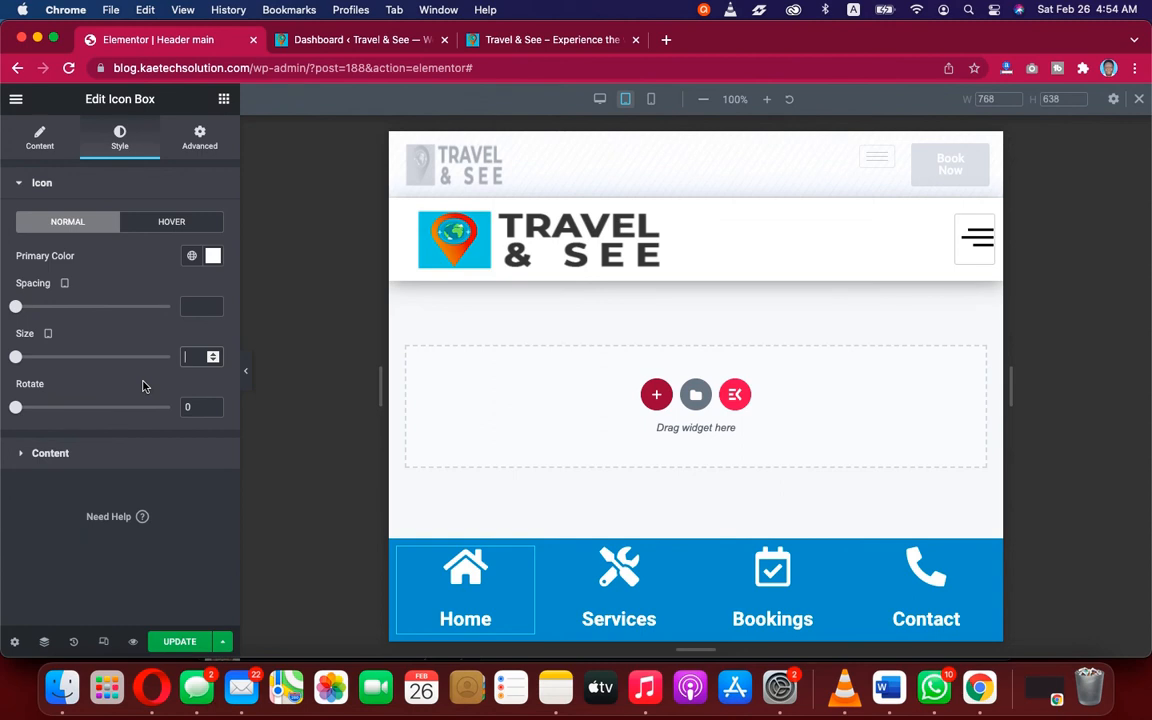
pyautogui.write('30')
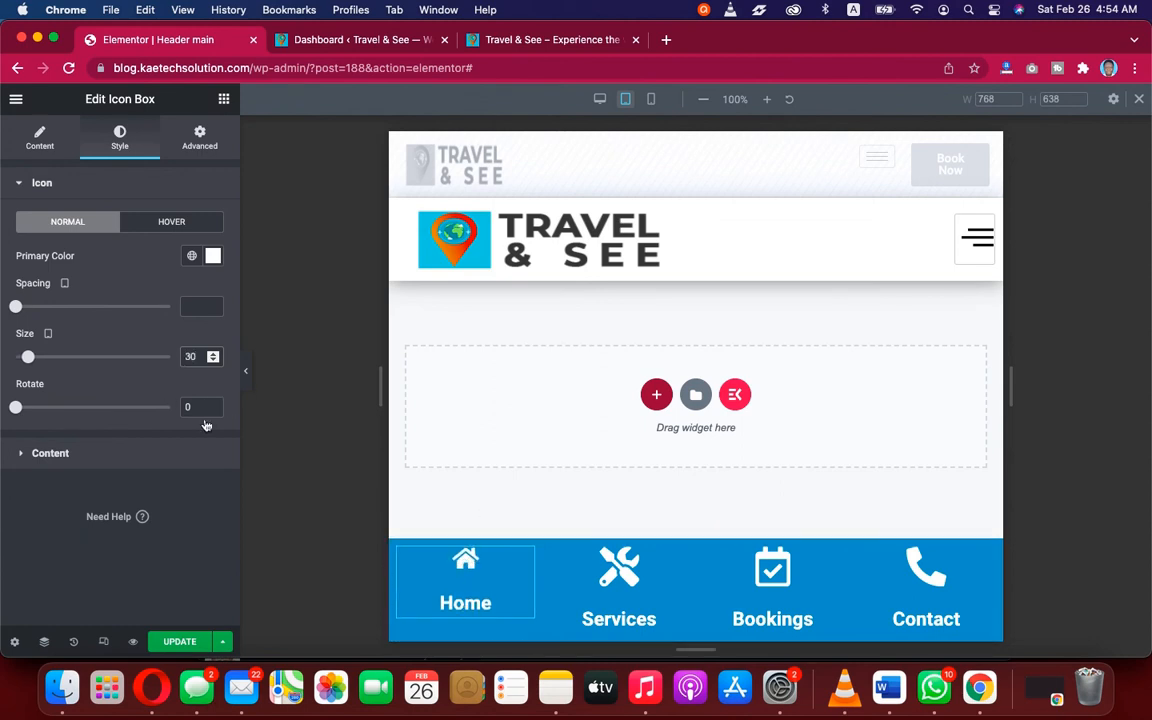
pyautogui.click(191, 308)
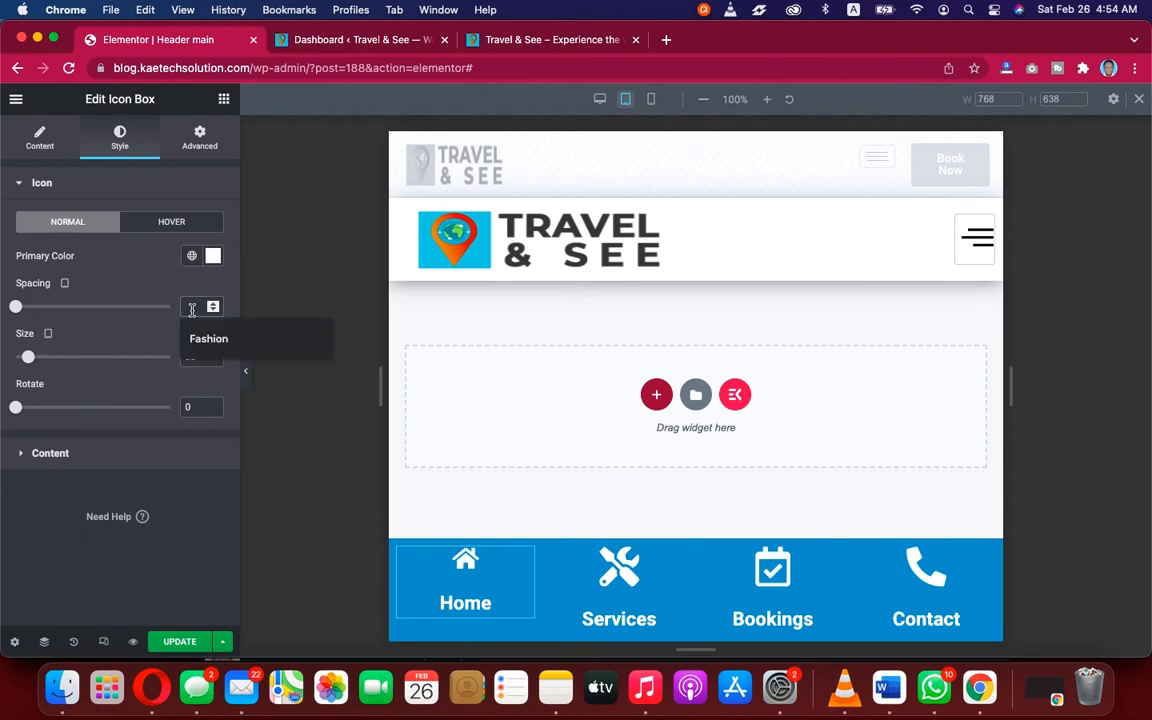
pyautogui.write('5')
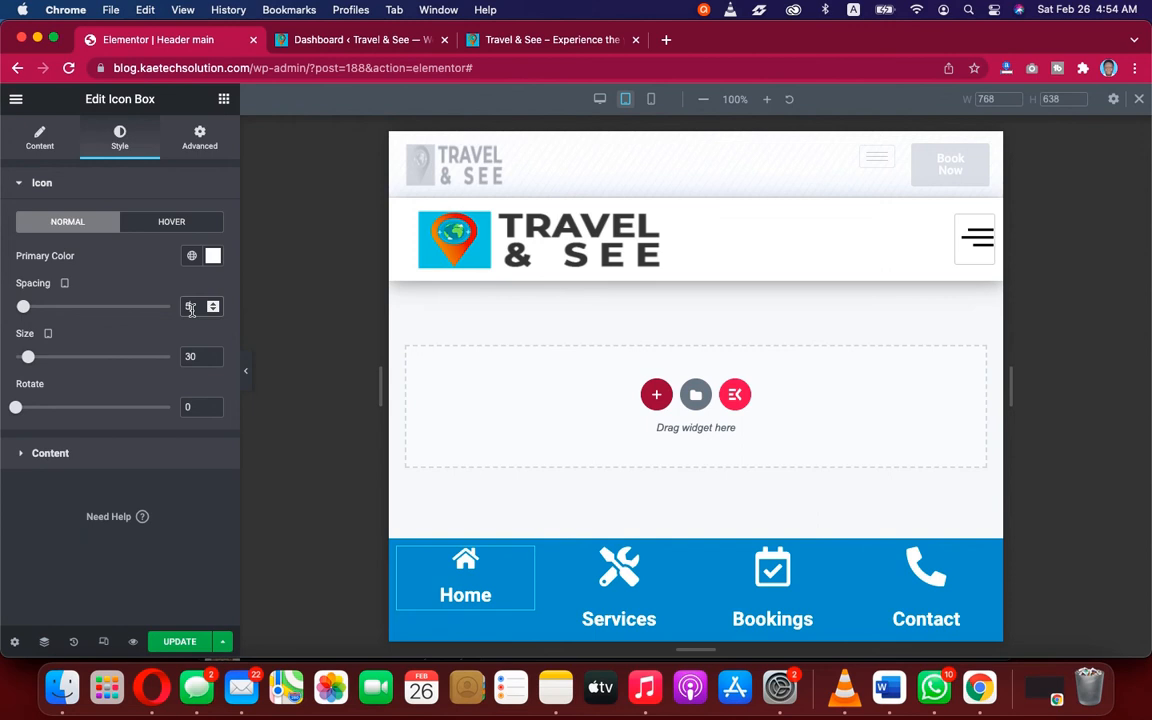
pyautogui.press('BackSpace')
pyautogui.write('-')
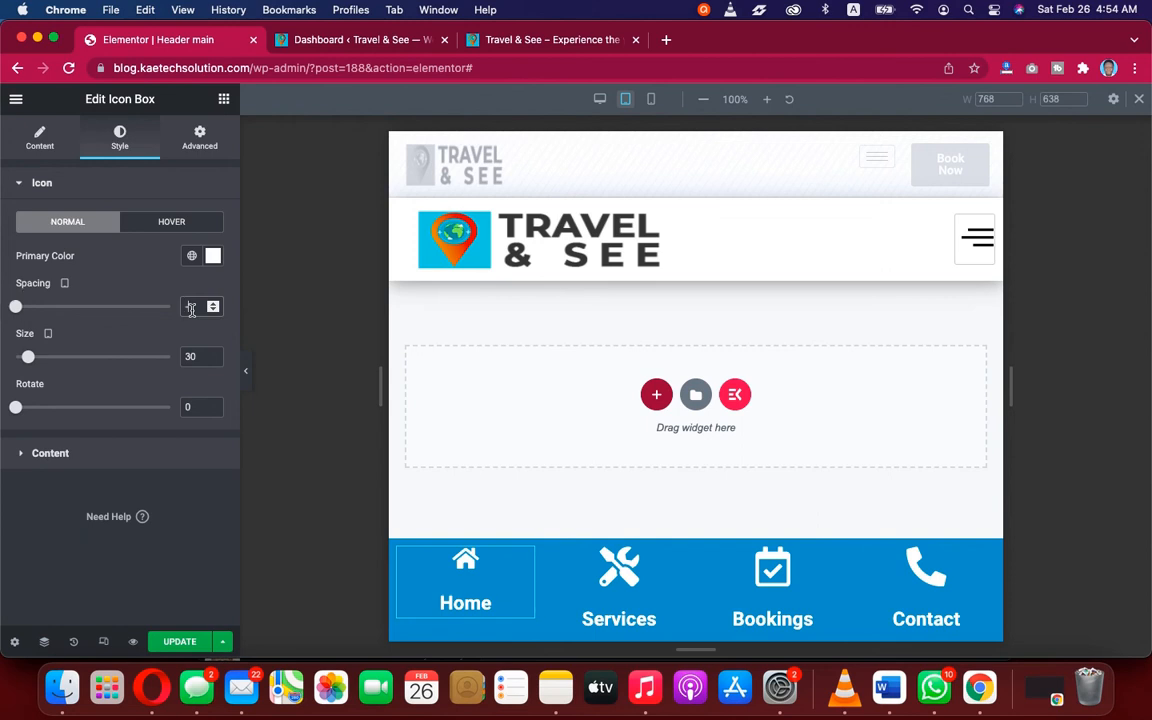
pyautogui.write('5')
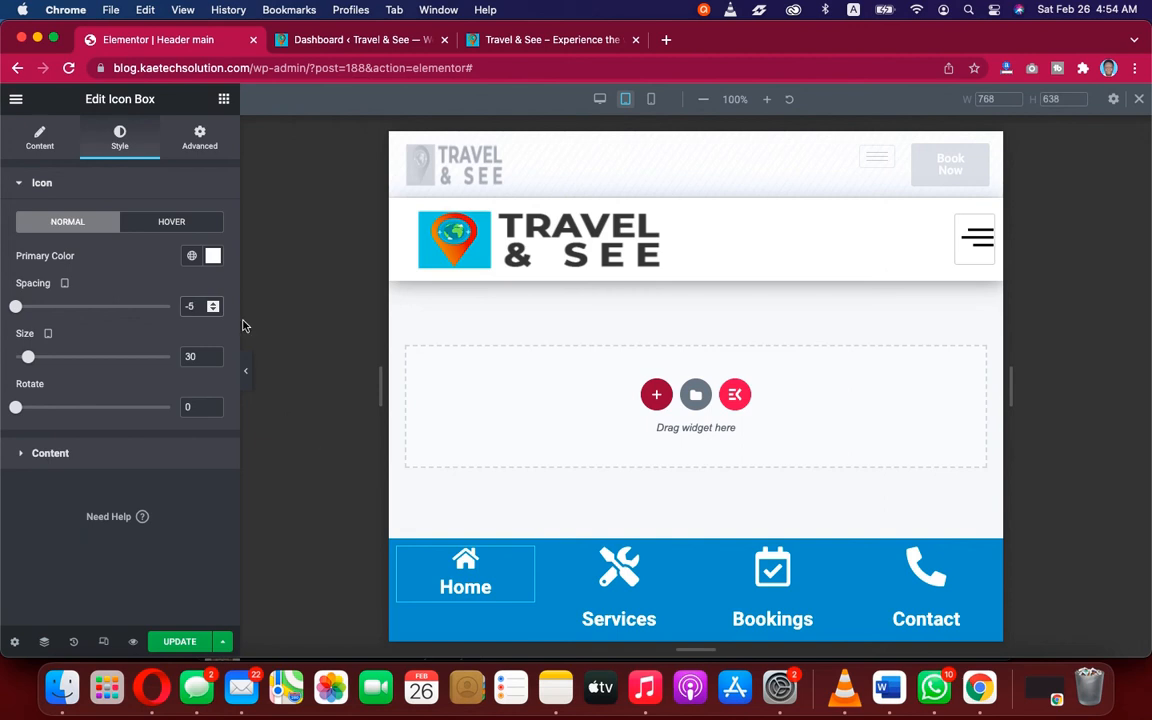
pyautogui.click(130, 455)
pyautogui.scroll(-3, 130, 458)
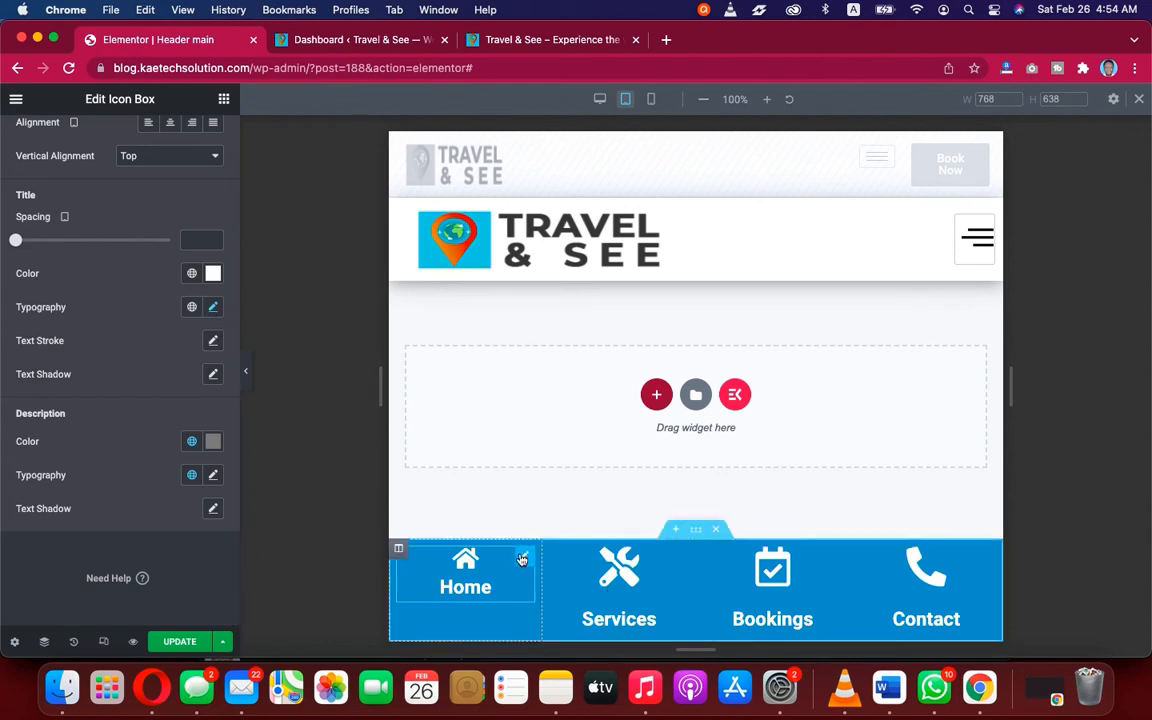
# Step: Copy the Home icon box's style onto the Services, Bookings and Contact icon boxes
pyautogui.rightClick(522, 561)
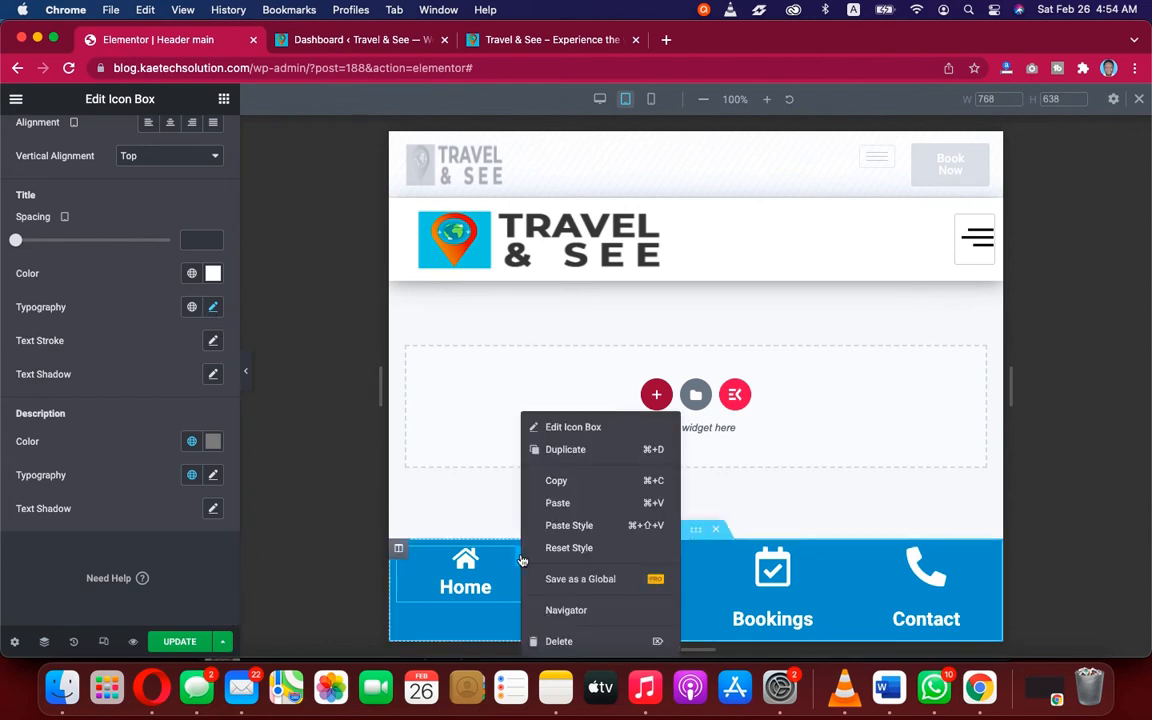
pyautogui.click(560, 487)
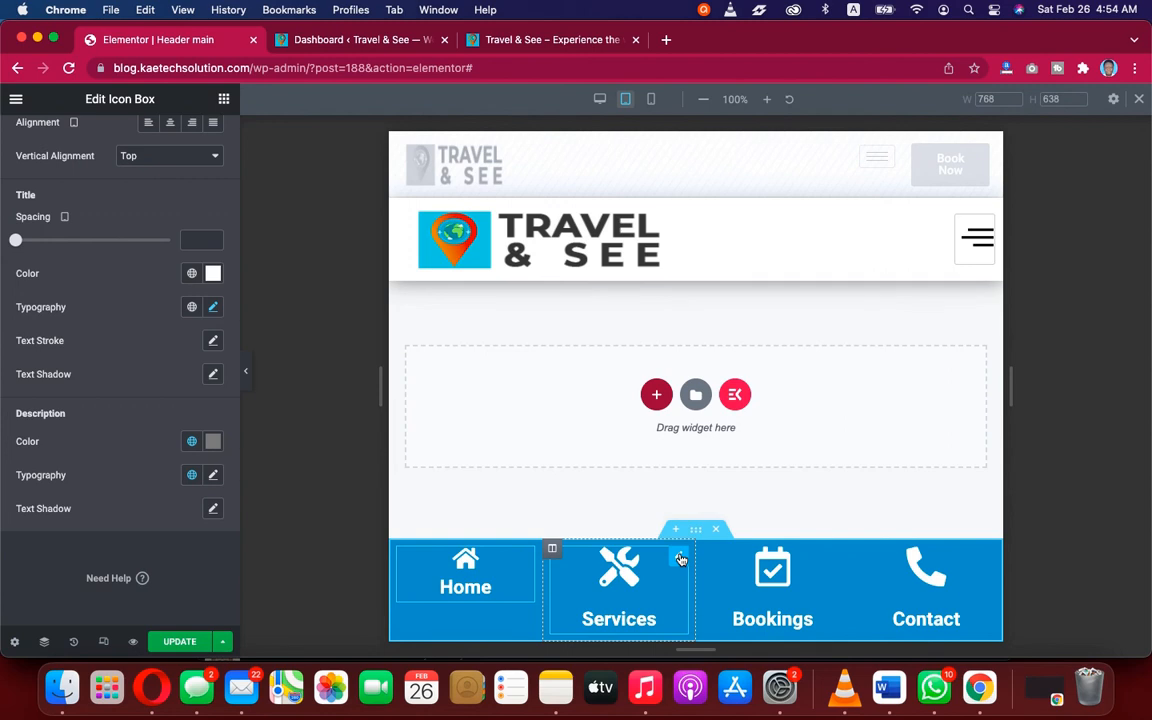
pyautogui.rightClick(680, 559)
pyautogui.click(737, 526)
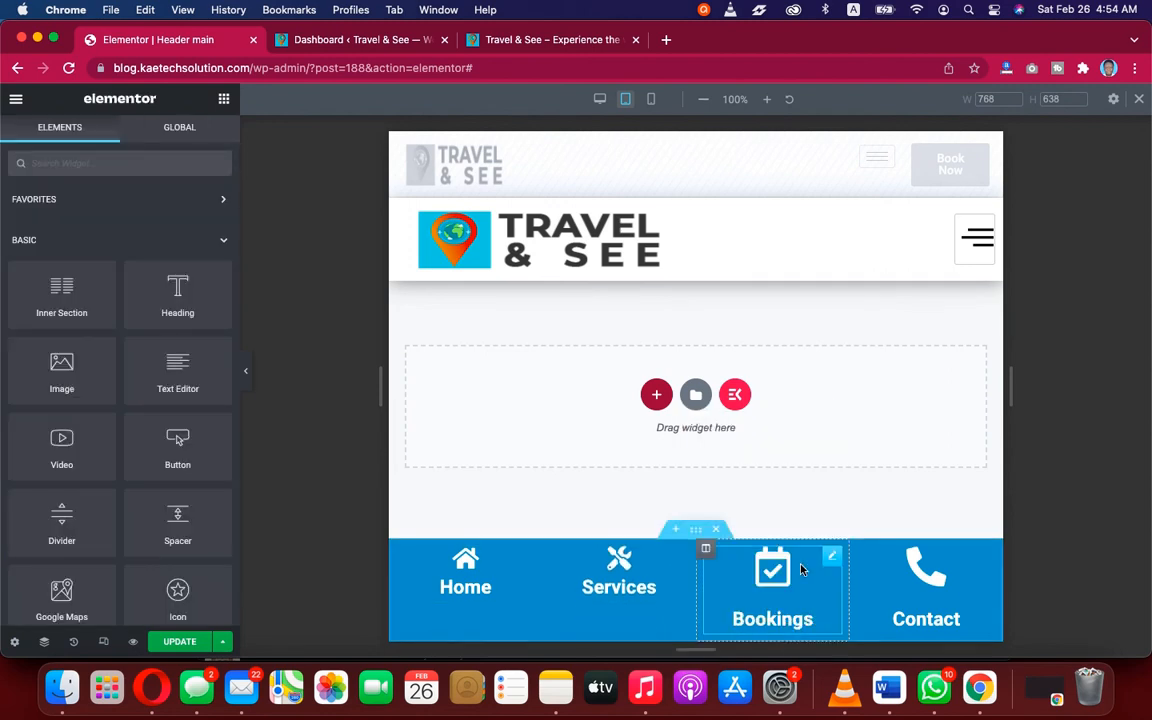
pyautogui.rightClick(833, 561)
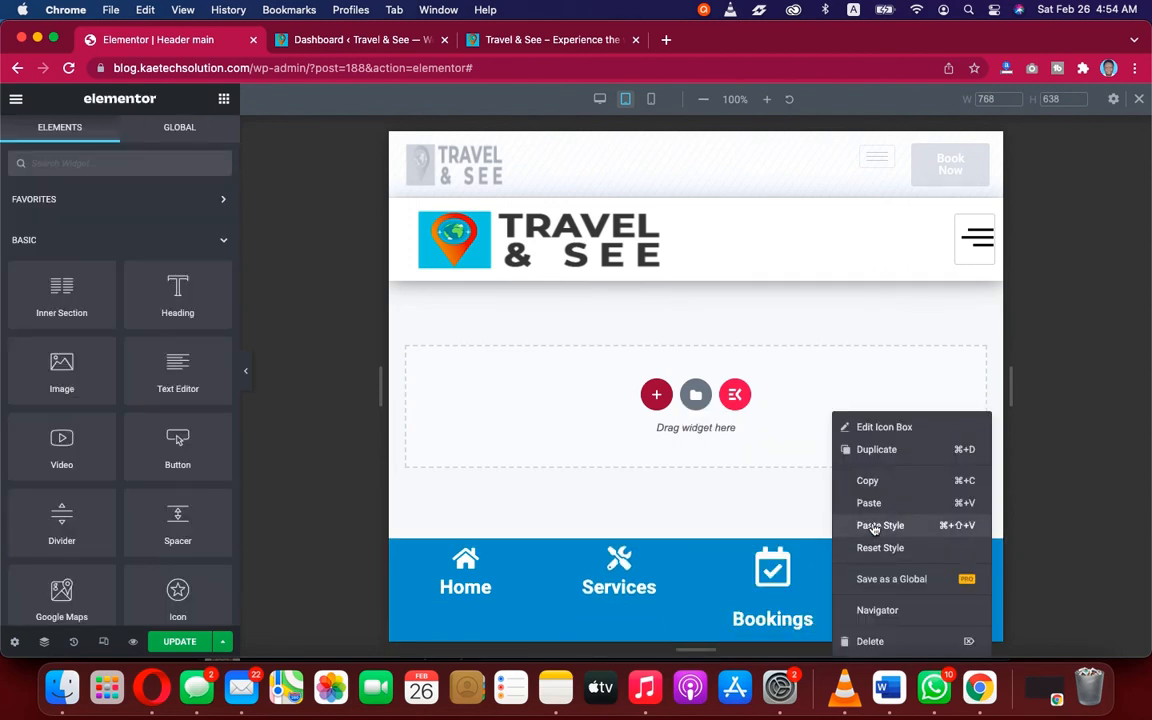
pyautogui.click(872, 525)
pyautogui.rightClick(982, 560)
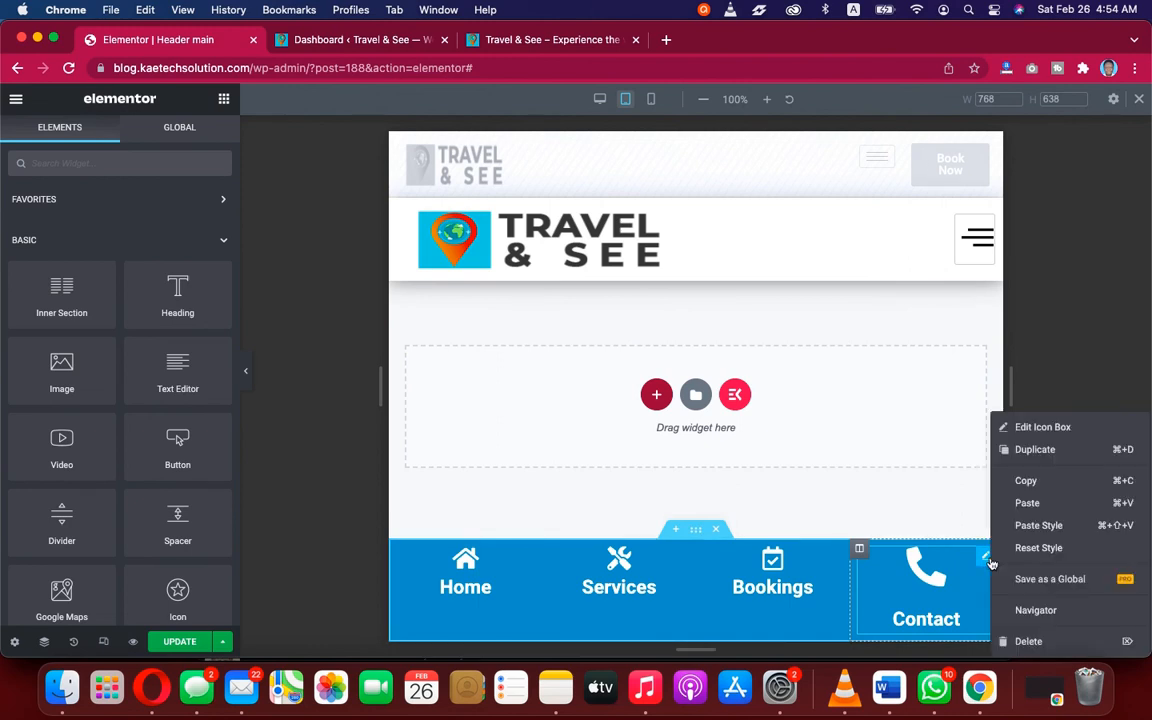
pyautogui.click(1038, 527)
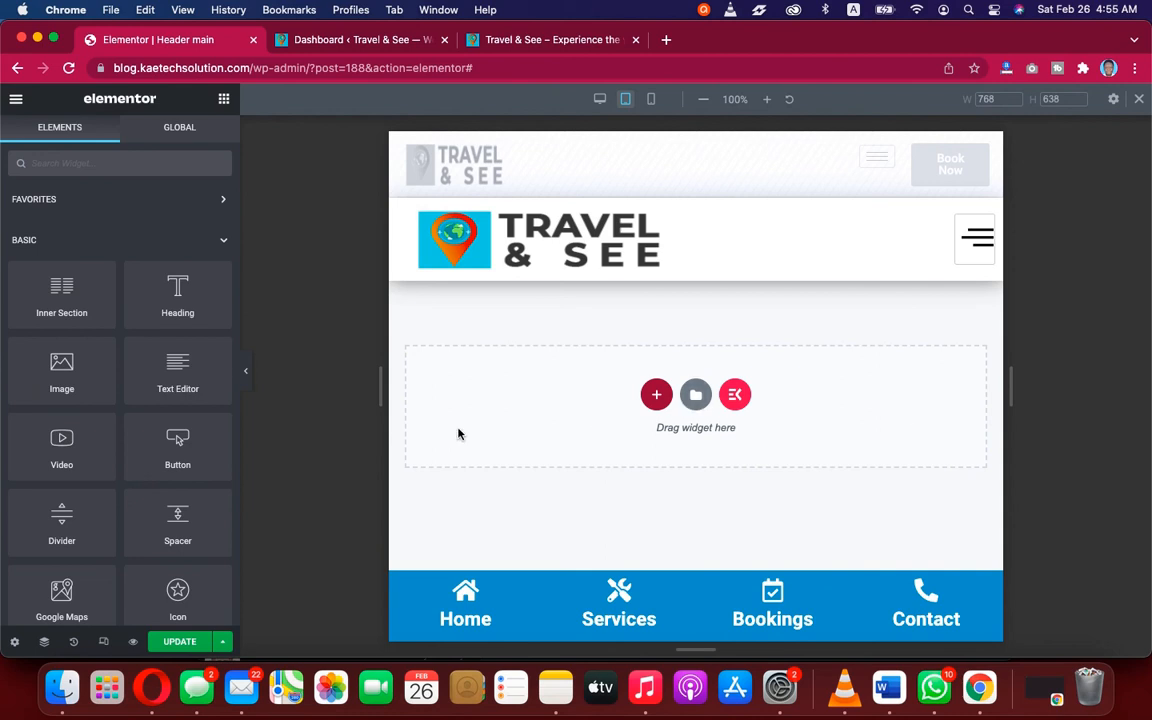
# Step: Save the updated header template and compare the icon bar in the mobile and tablet views
pyautogui.click(246, 370)
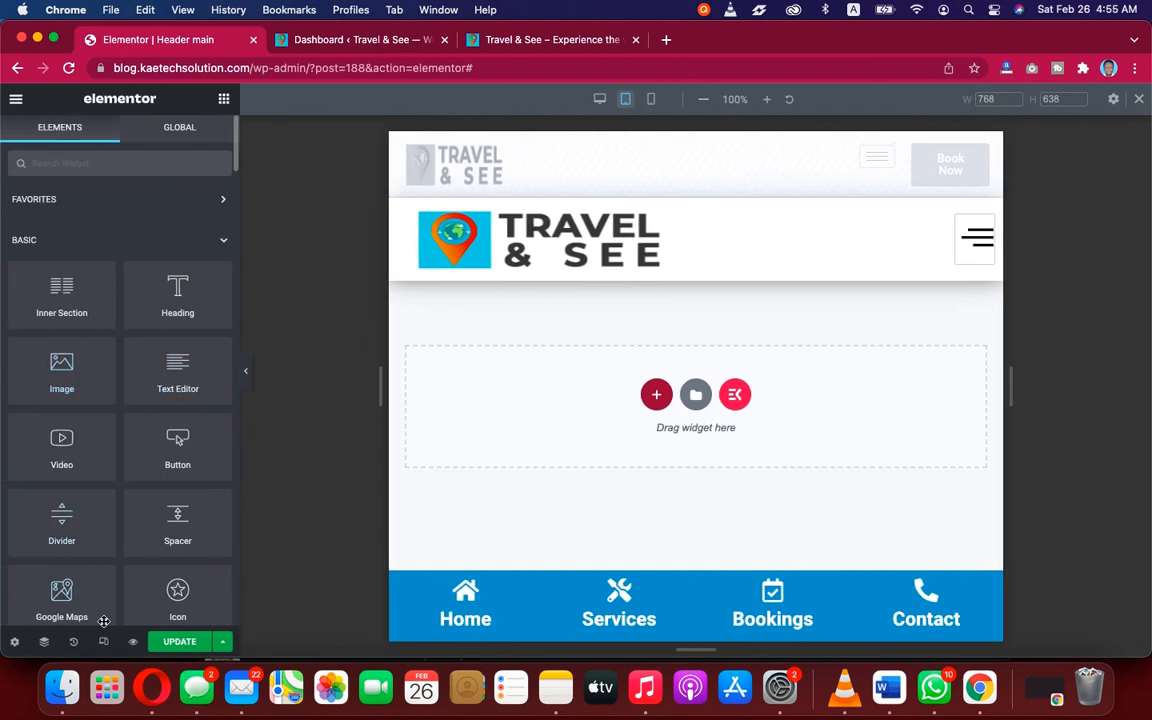
pyautogui.click(182, 644)
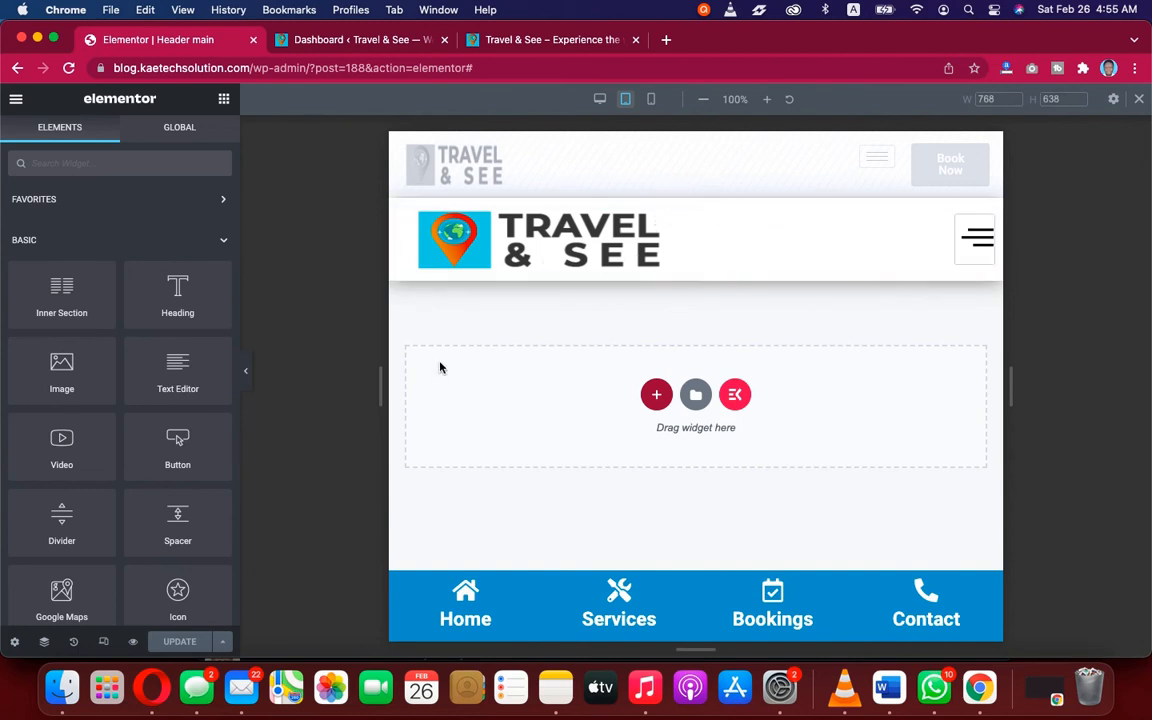
pyautogui.click(651, 100)
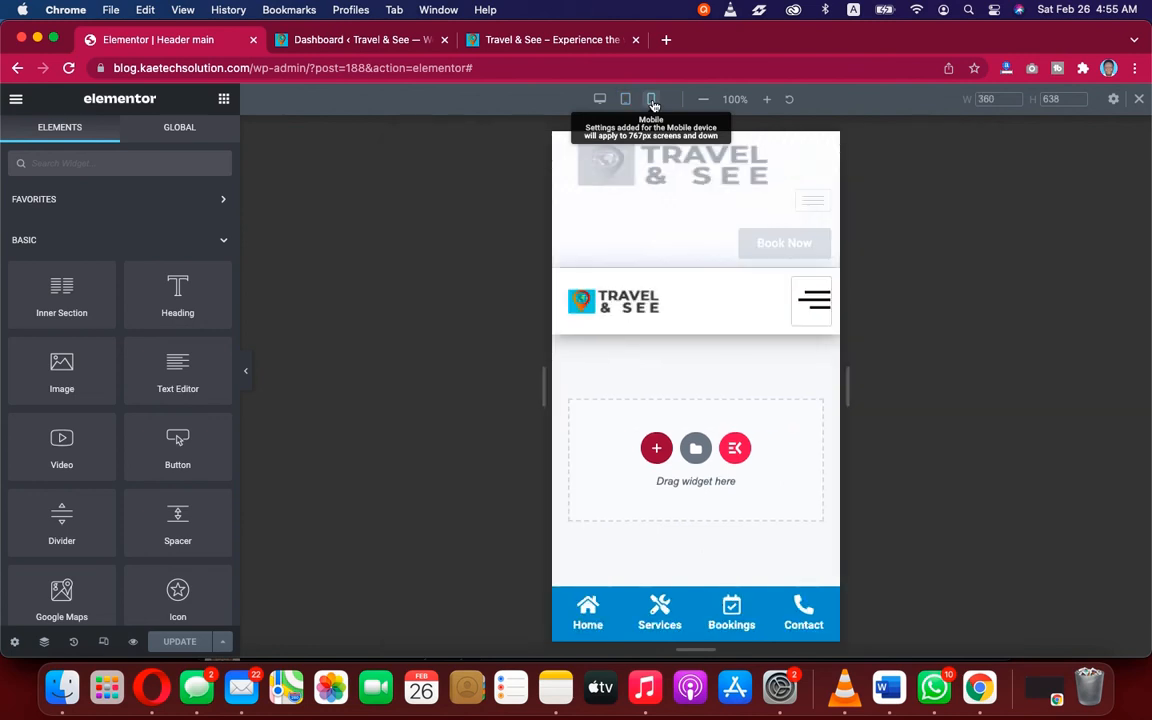
pyautogui.click(625, 99)
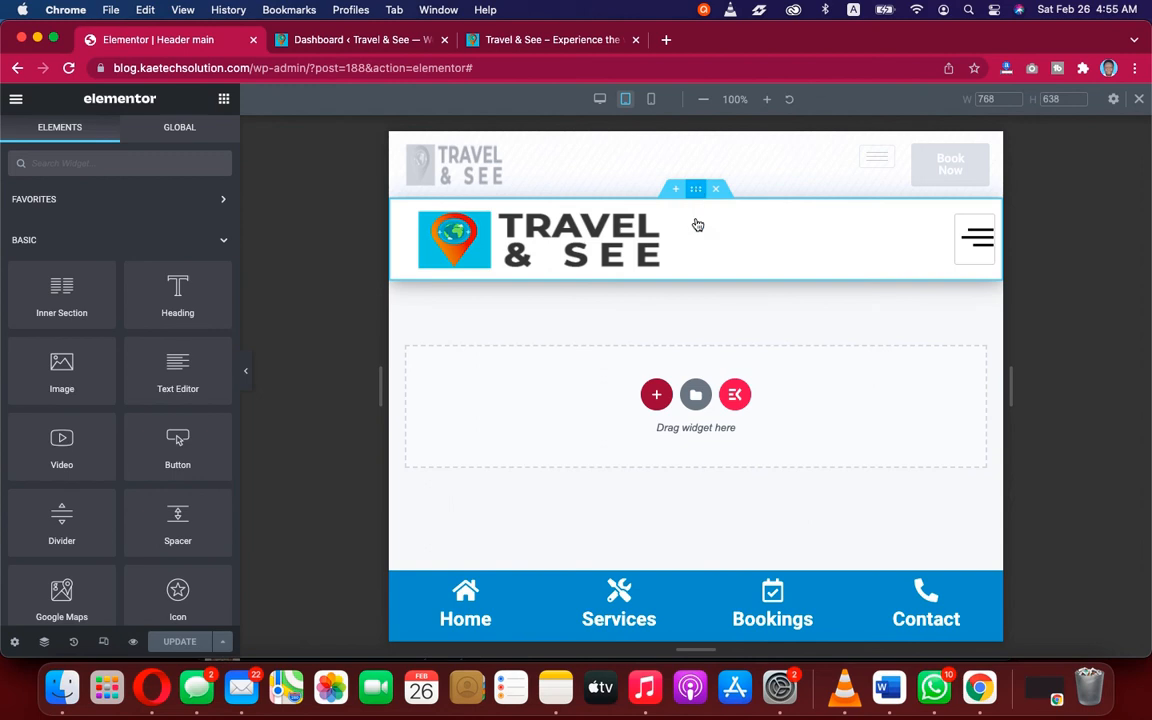
# Step: Enable Sticky Header Effects on the logo and menu section, for Tablet and Mobile only
pyautogui.click(698, 190)
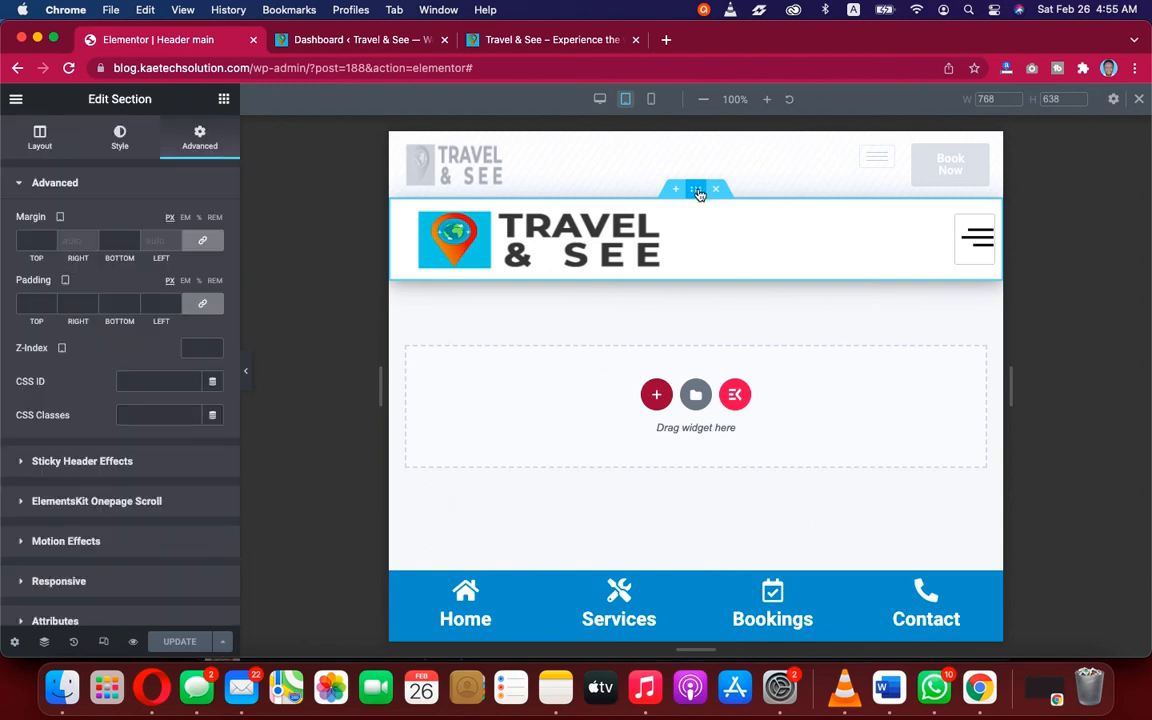
pyautogui.click(98, 463)
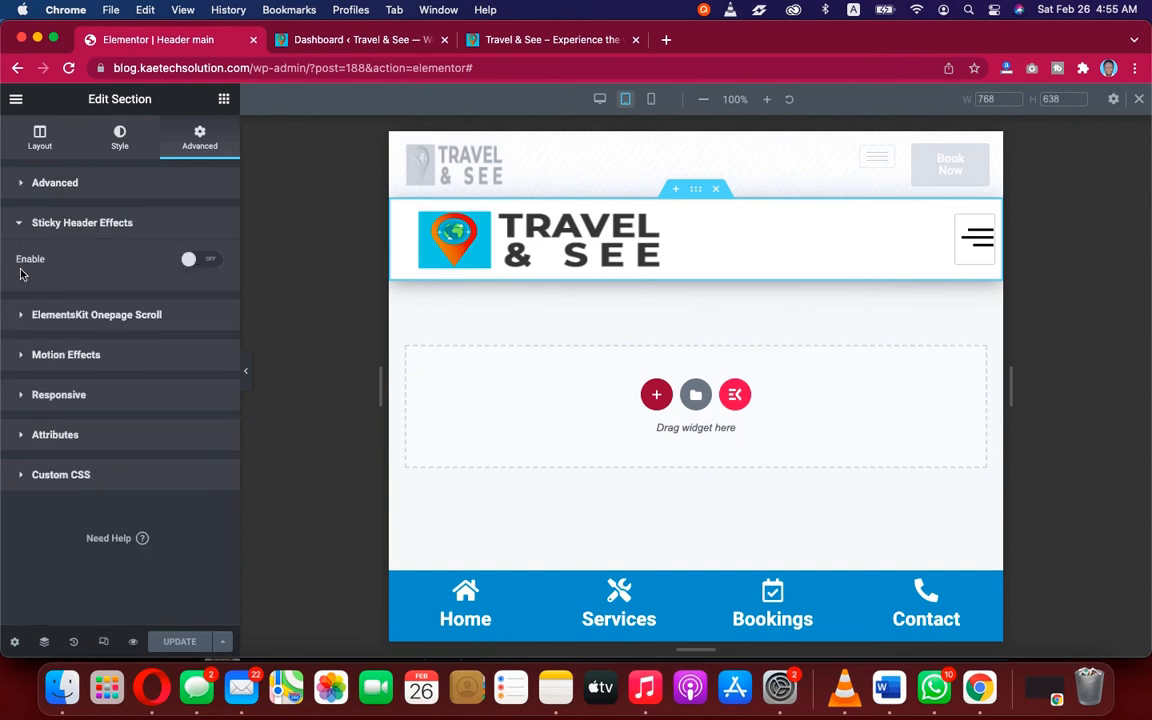
pyautogui.click(210, 261)
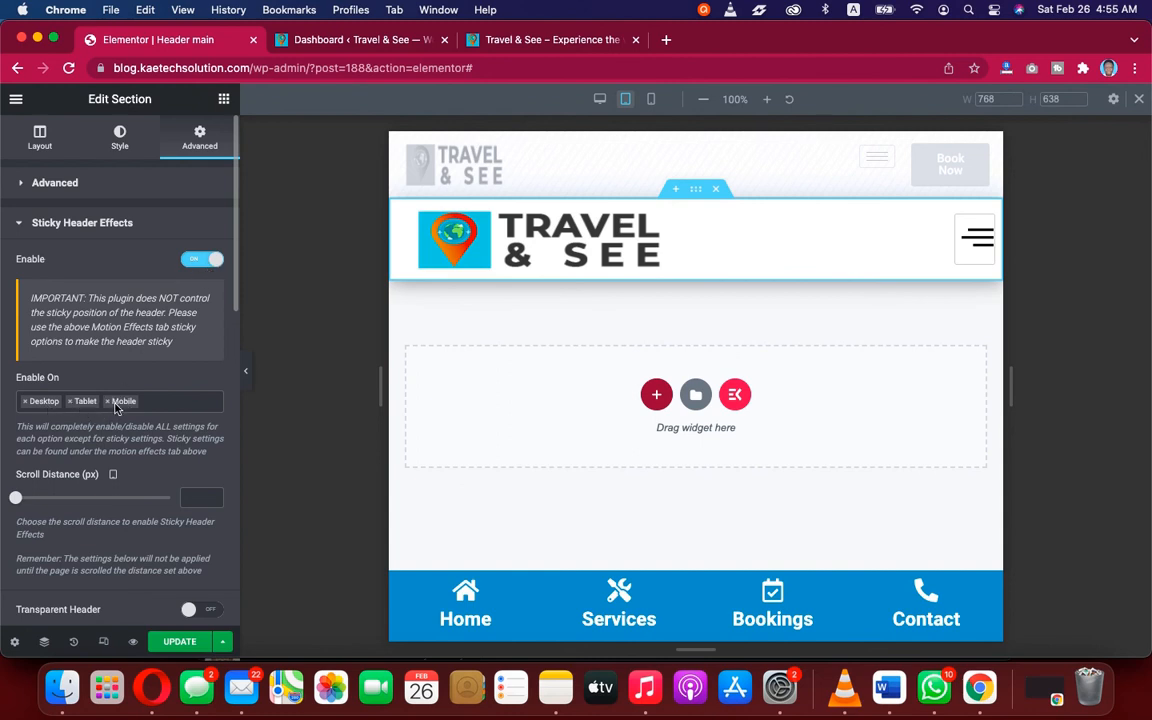
pyautogui.click(26, 401)
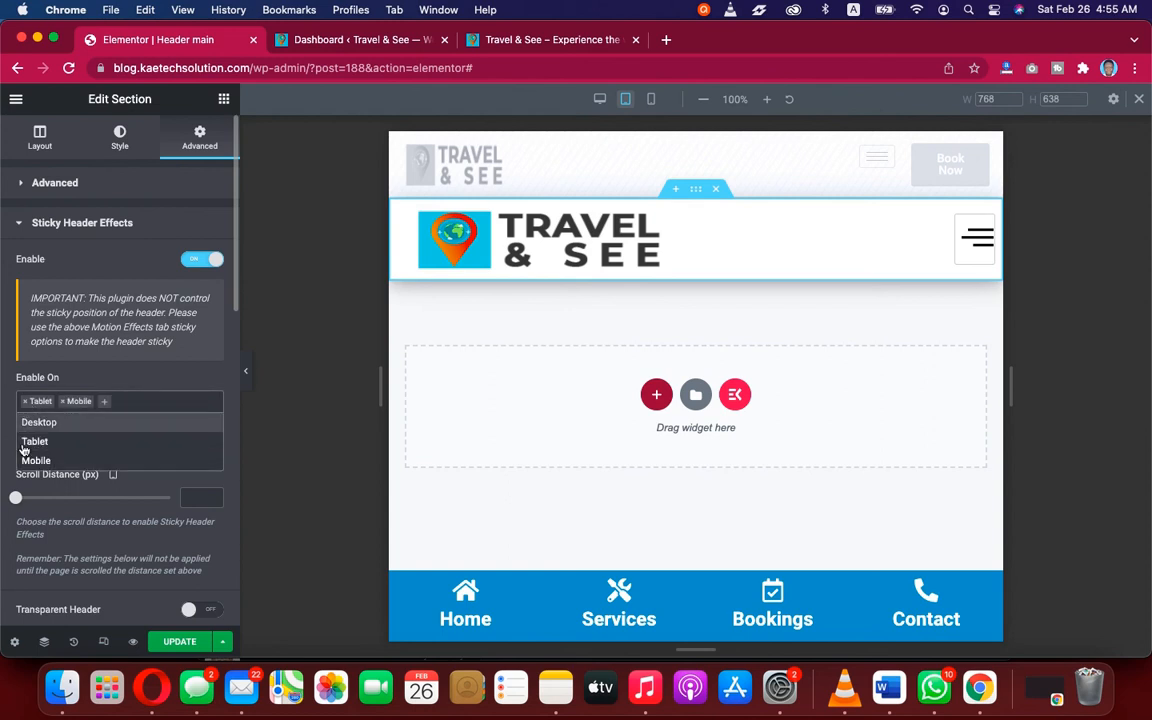
pyautogui.click(140, 370)
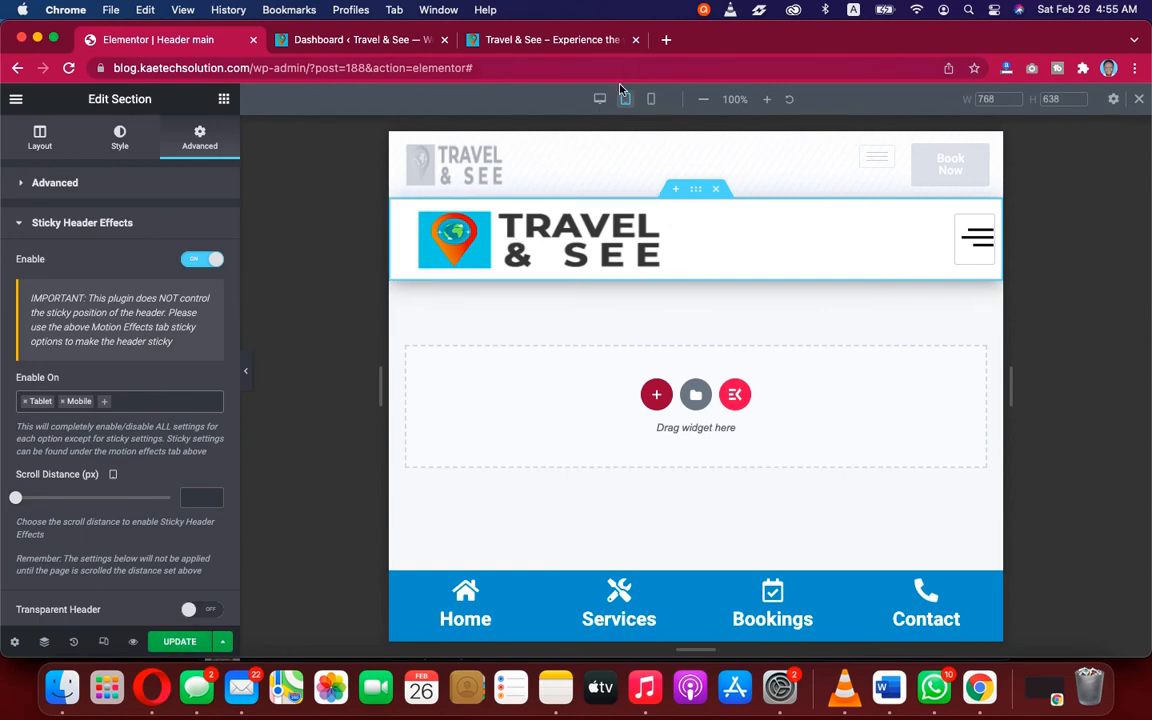
# Step: Enable Sticky Header Effects on the desktop logo and menu section for Desktop only, and update the header template
pyautogui.click(600, 100)
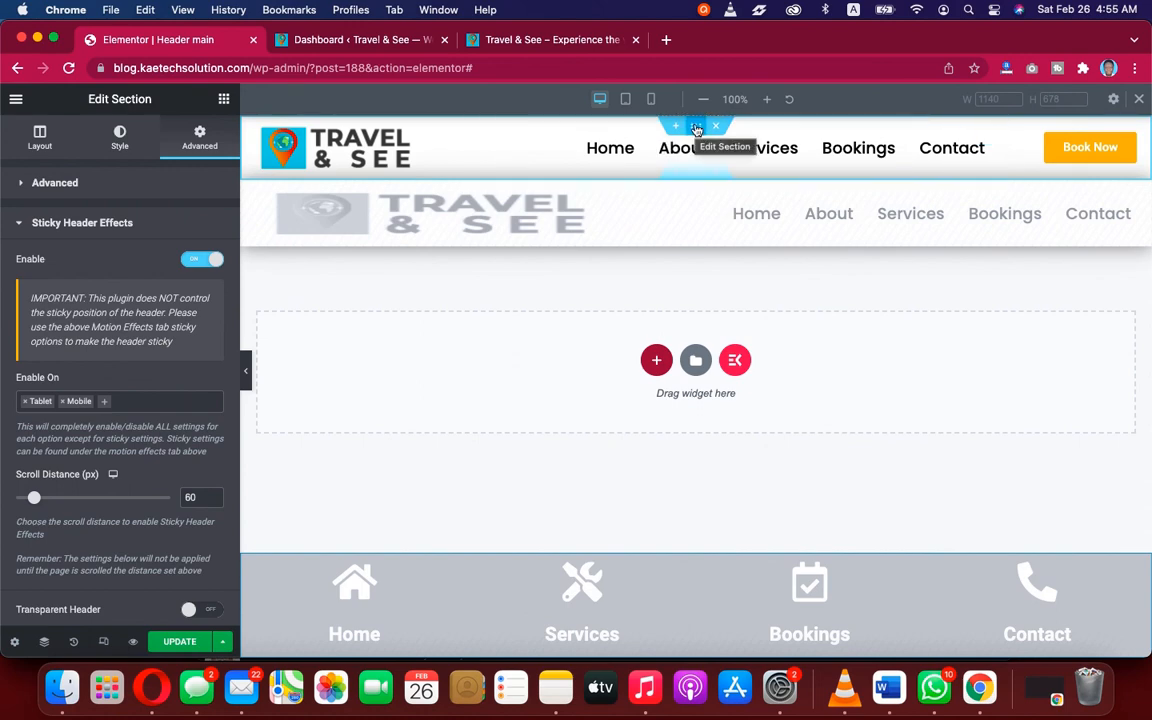
pyautogui.click(697, 128)
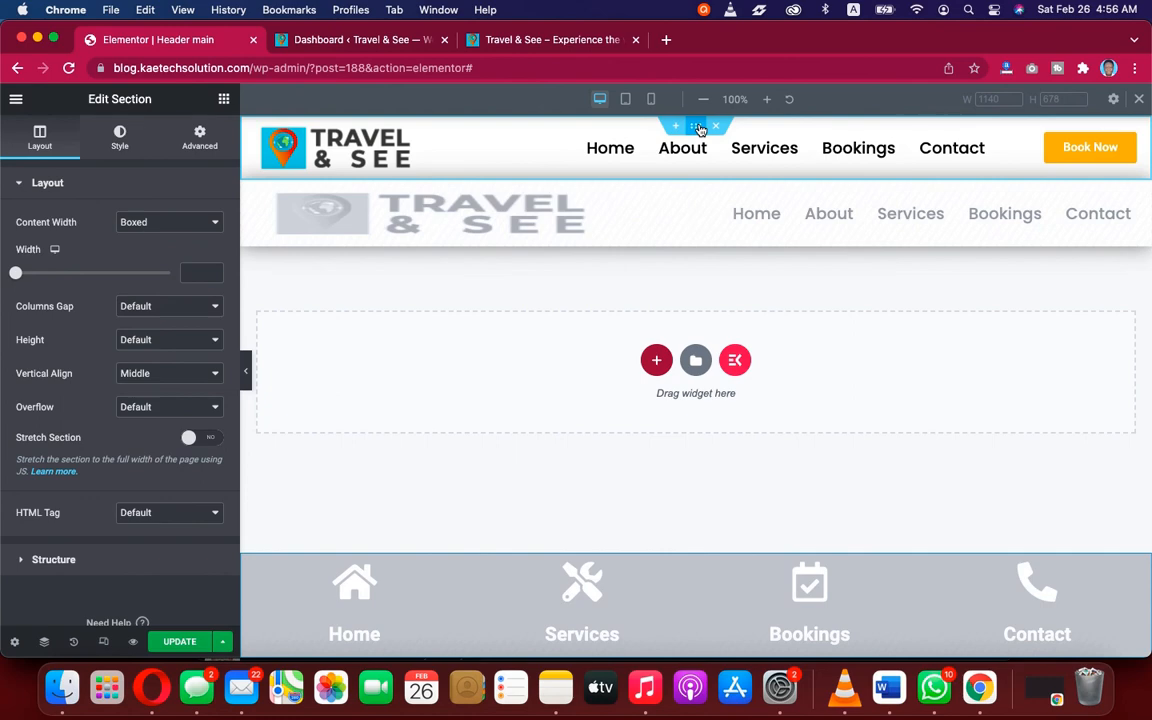
pyautogui.click(199, 137)
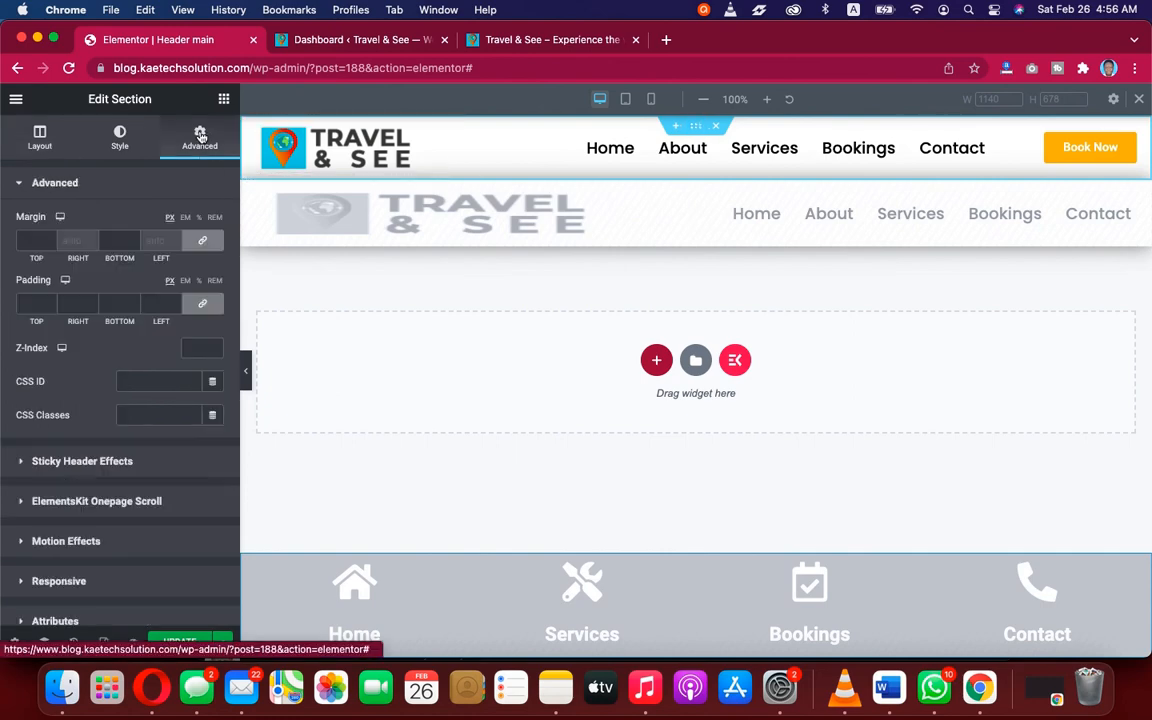
pyautogui.click(85, 462)
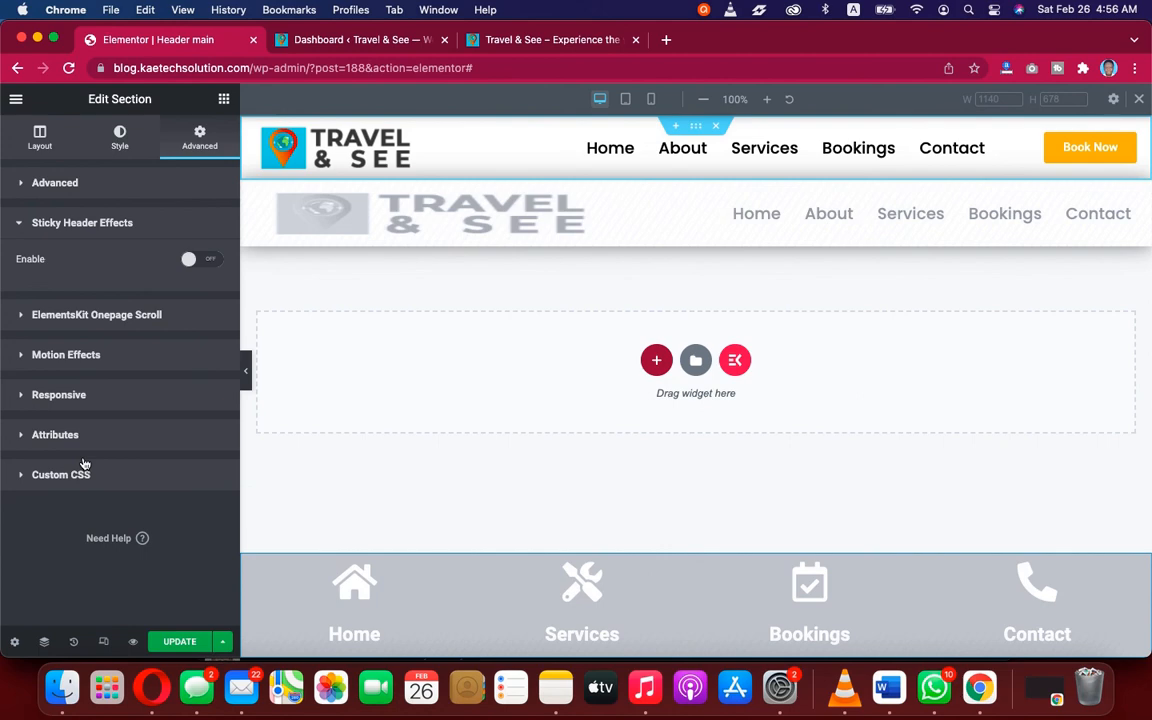
pyautogui.click(205, 260)
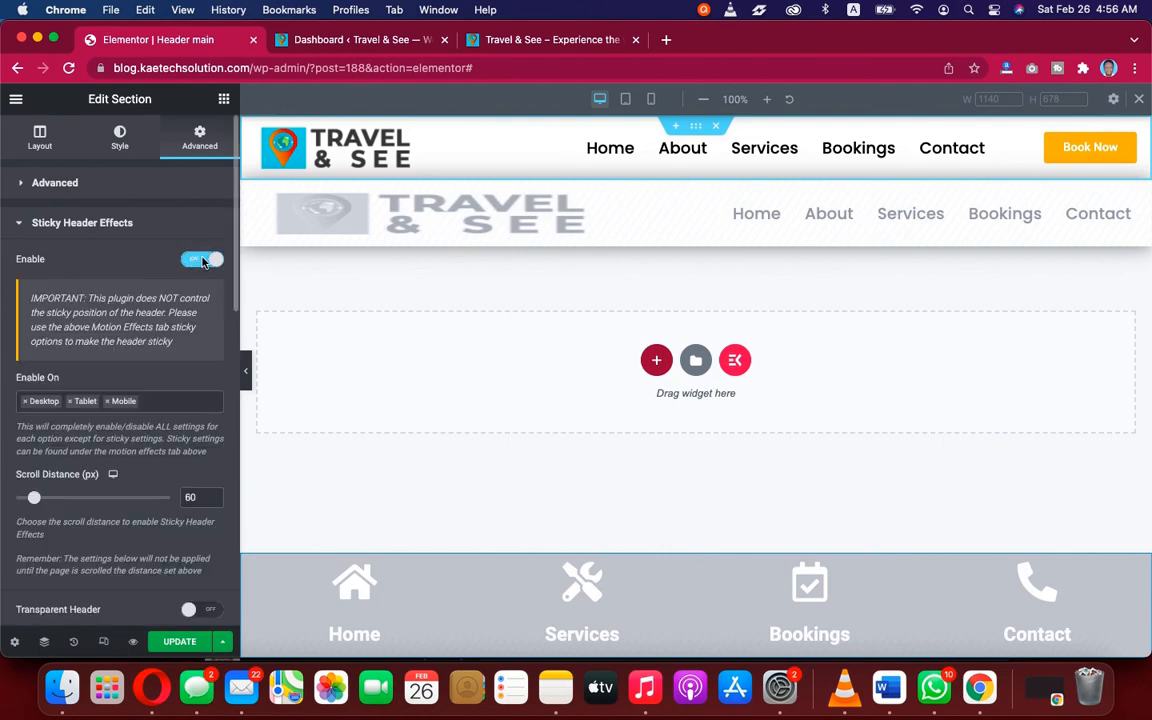
pyautogui.click(109, 401)
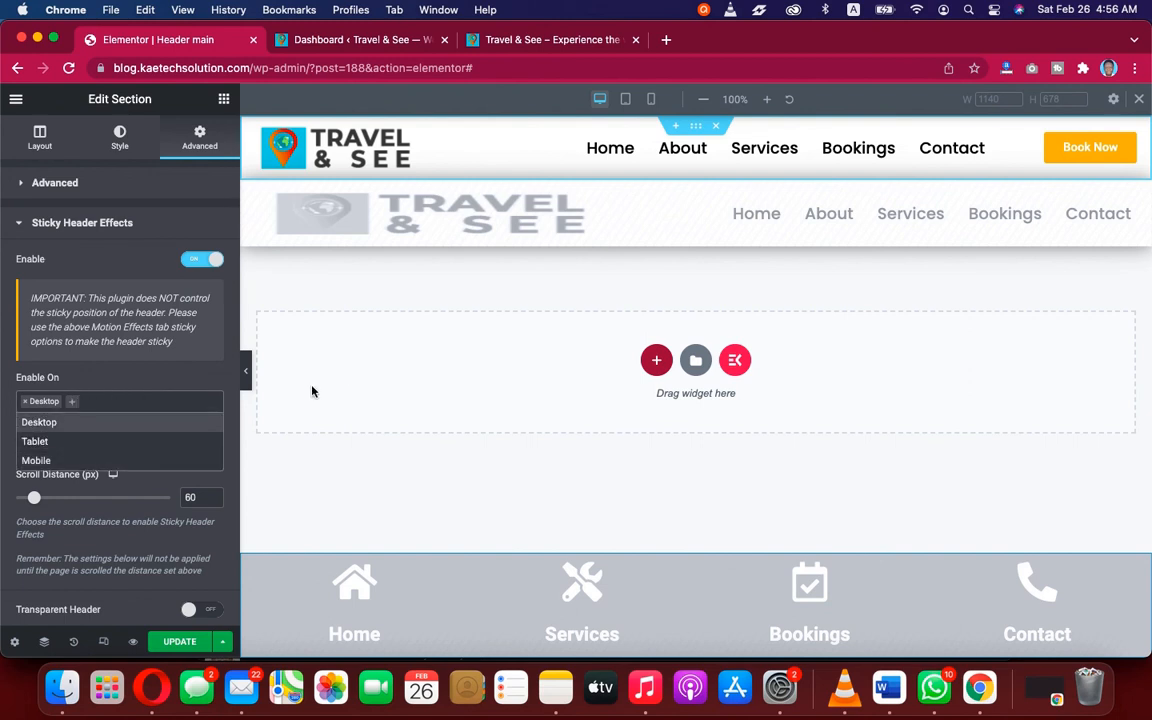
pyautogui.click(182, 340)
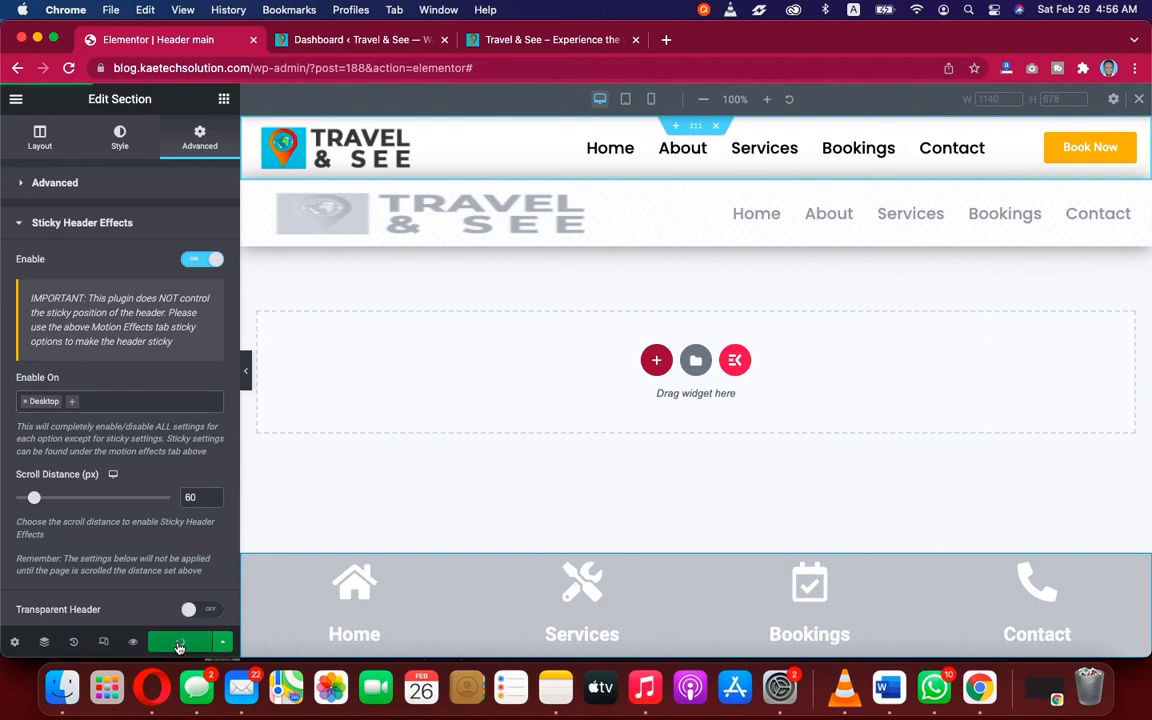
# Step: Reload the live Travel & See homepage and check its header while scrolling in the Samsung Galaxy S8+ preview
pyautogui.click(541, 40)
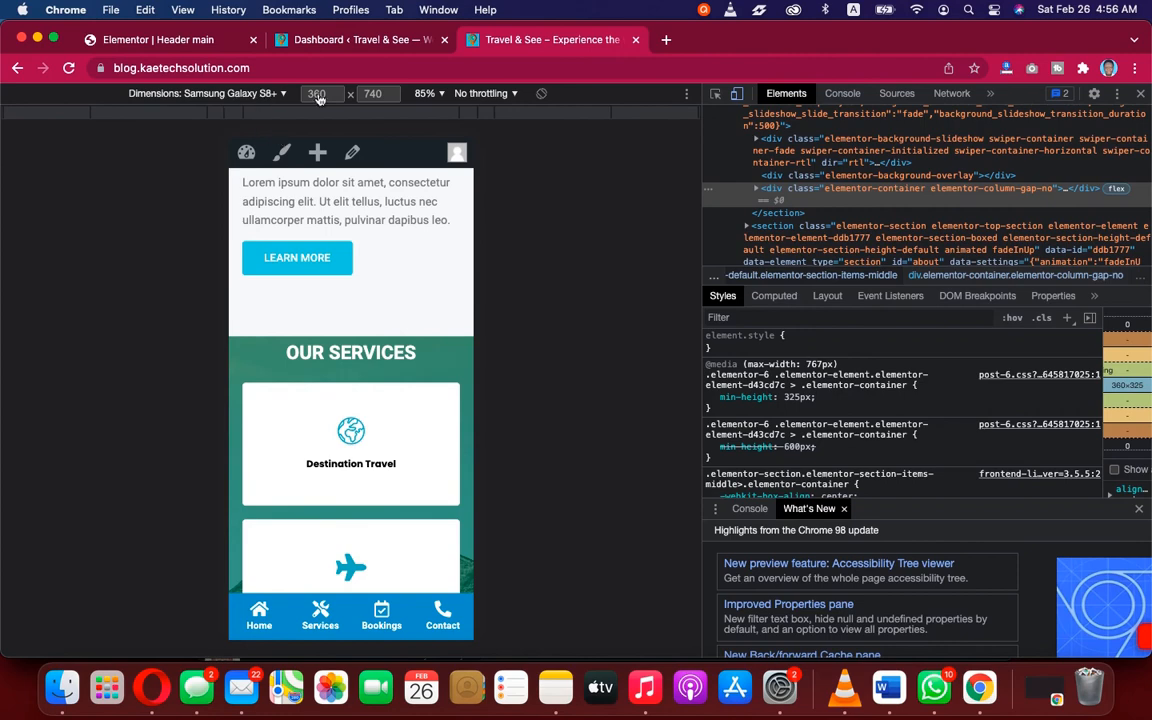
pyautogui.click(69, 68)
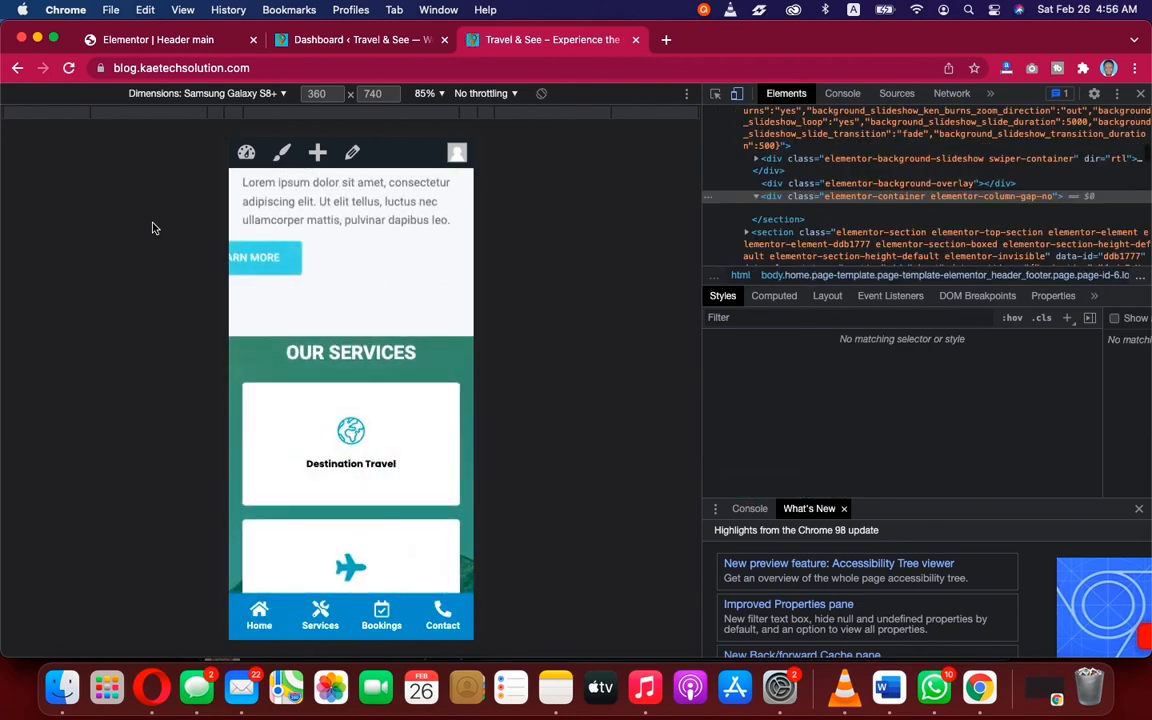
pyautogui.scroll(5, 423, 257)
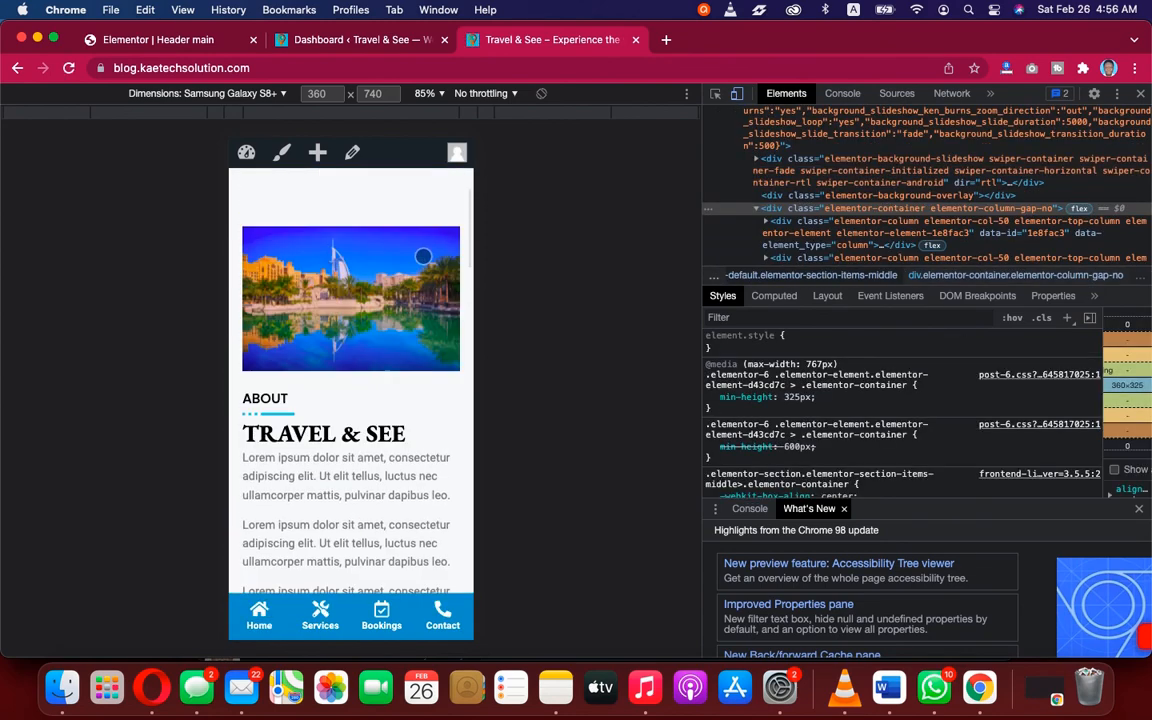
pyautogui.scroll(5, 423, 257)
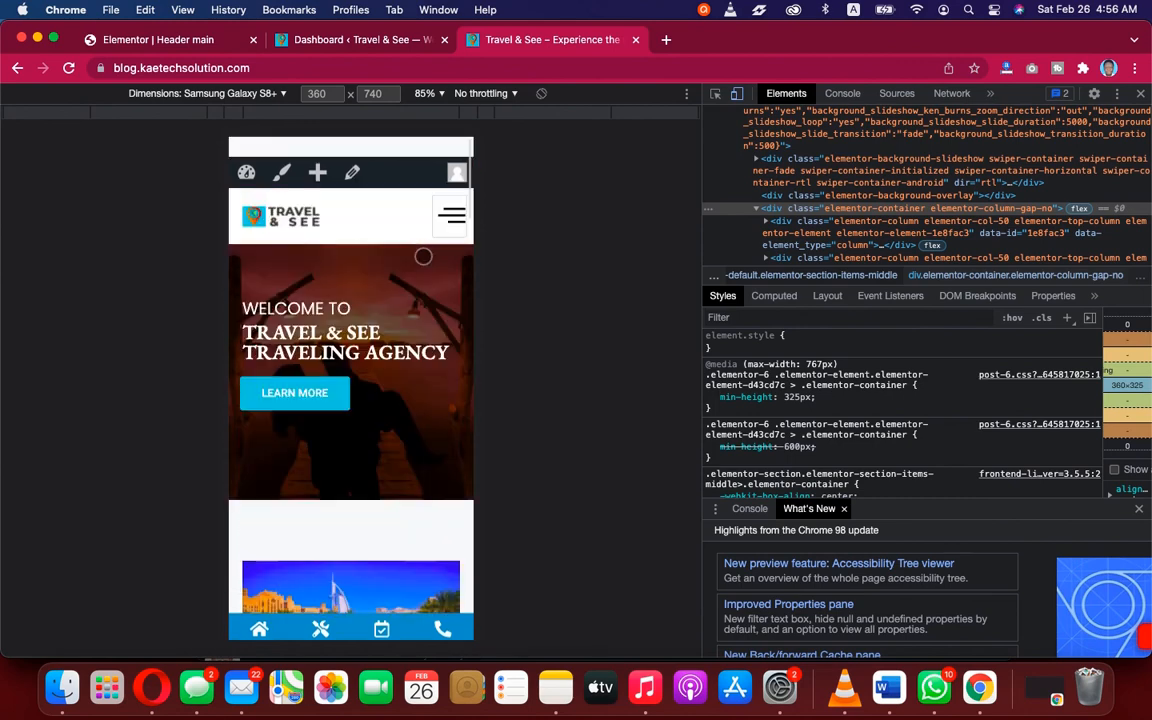
# Step: Close the device preview and purge the site's LiteSpeed cache from the live homepage
pyautogui.click(1141, 94)
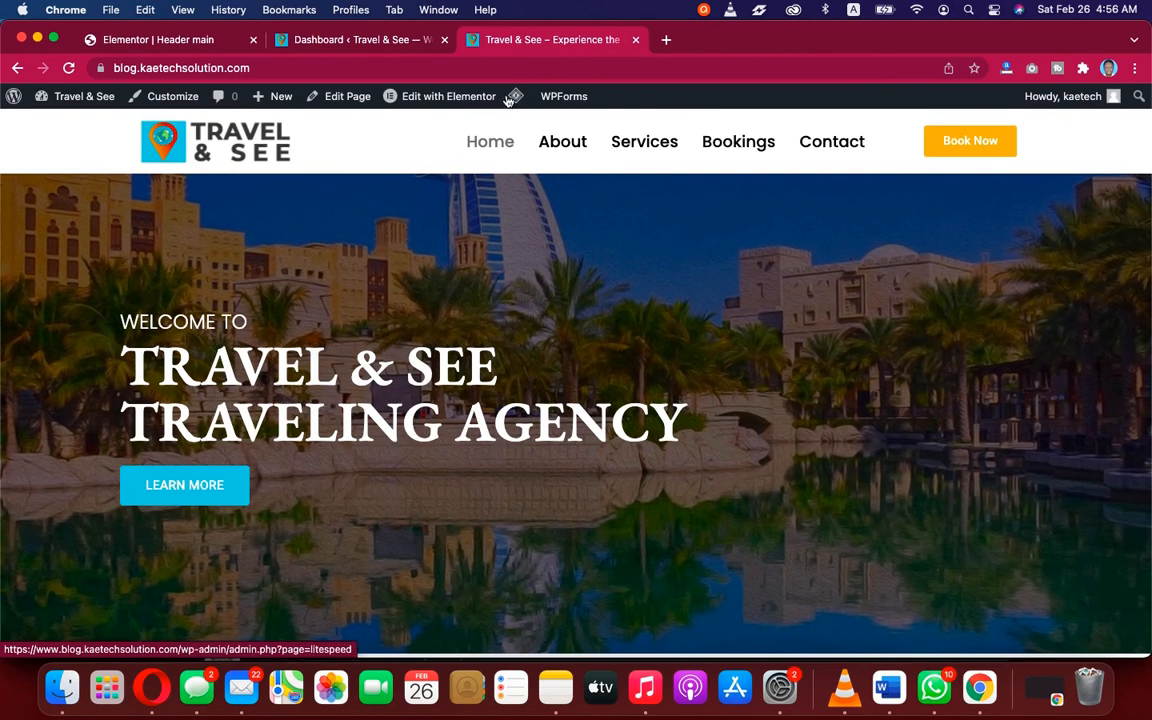
pyautogui.moveTo(519, 96)
pyautogui.click(527, 168)
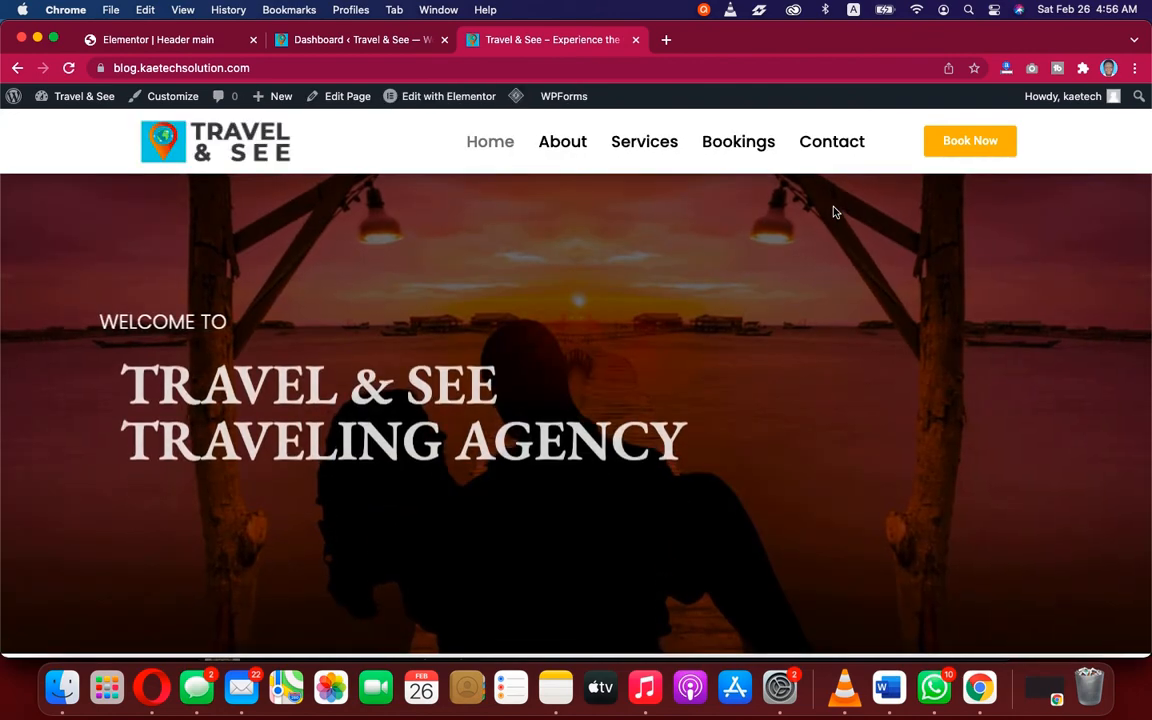
# Step: Check the sticky header on the desktop homepage by viewing it down to the footer and back up
pyautogui.scroll(-10, 632, 311)
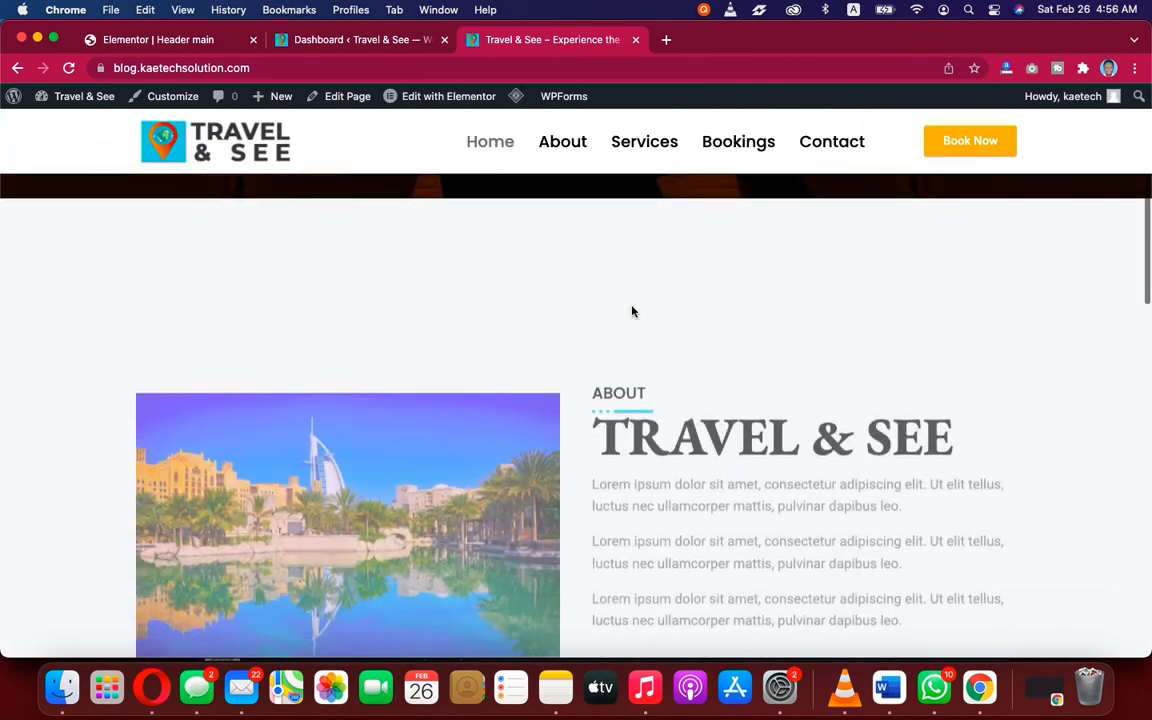
pyautogui.scroll(-15, 632, 311)
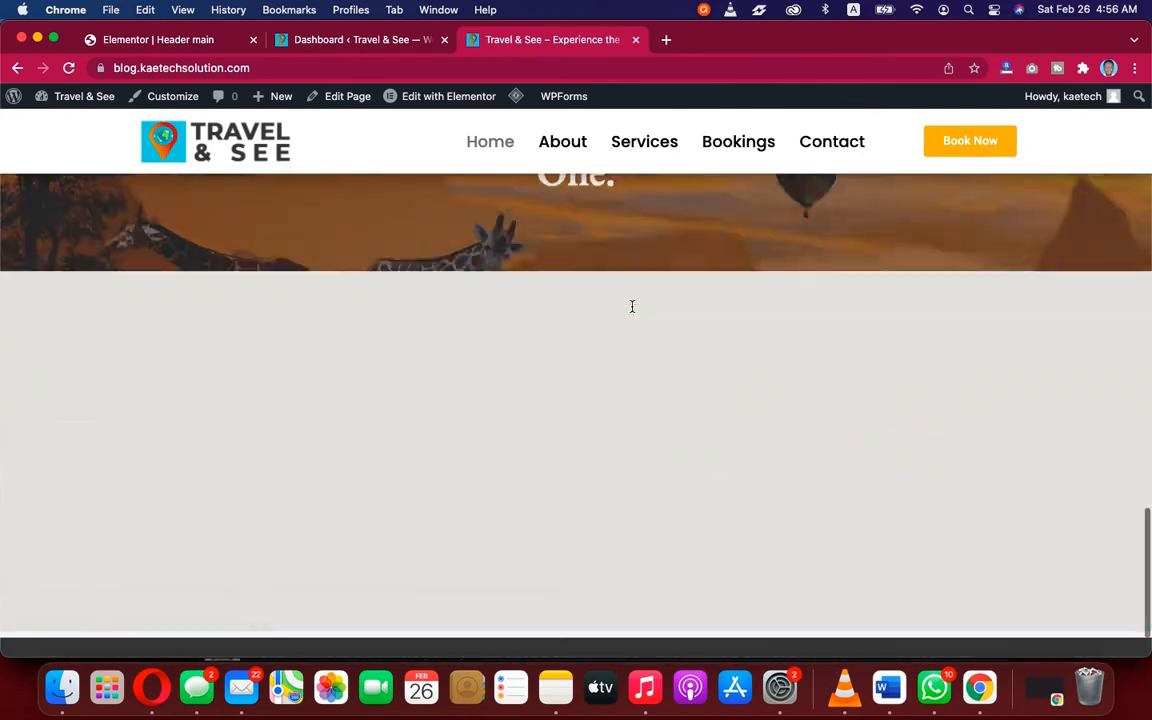
pyautogui.scroll(-2, 687, 226)
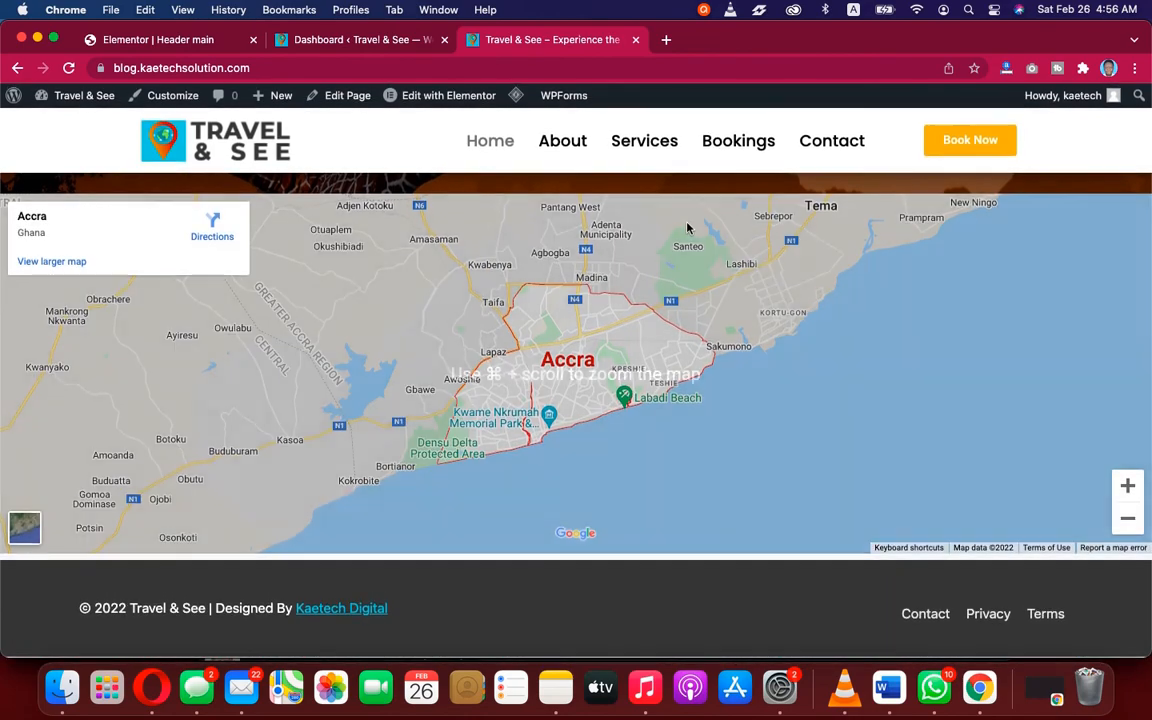
pyautogui.scroll(5, 687, 226)
pyautogui.scroll(20, 681, 219)
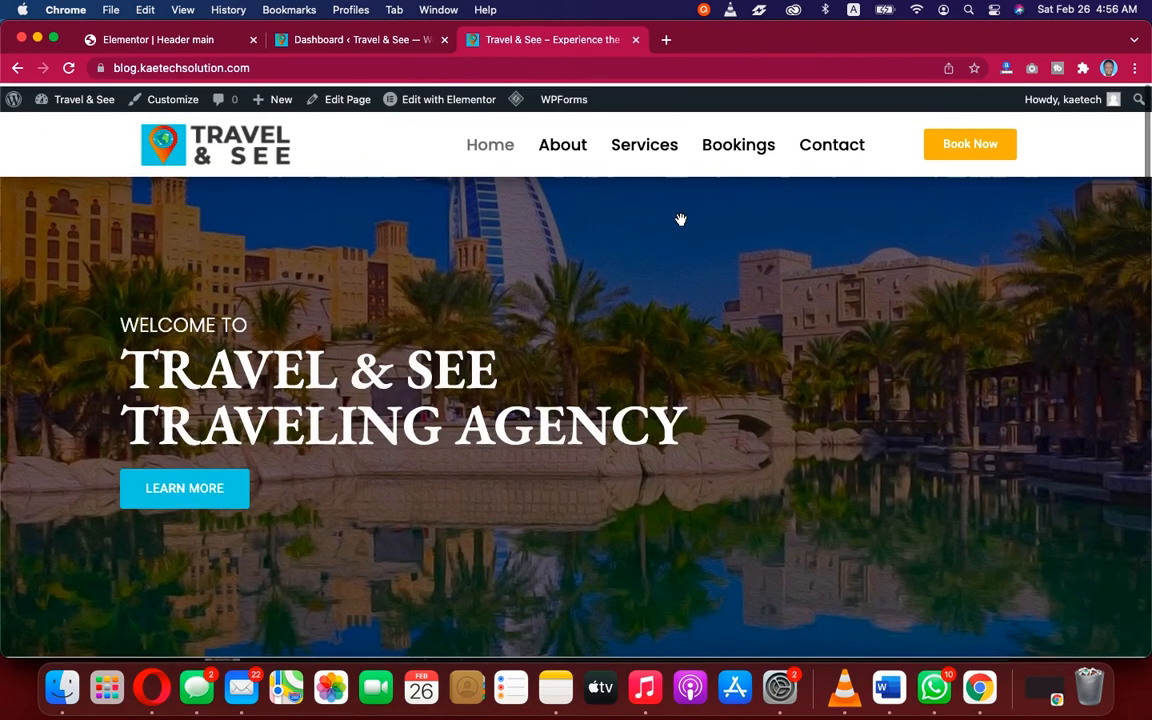
# Step: Inspect the homepage in the Samsung Galaxy S8+ preview, checking the sticky header and fixed icon bar along the whole page
pyautogui.rightClick(688, 257)
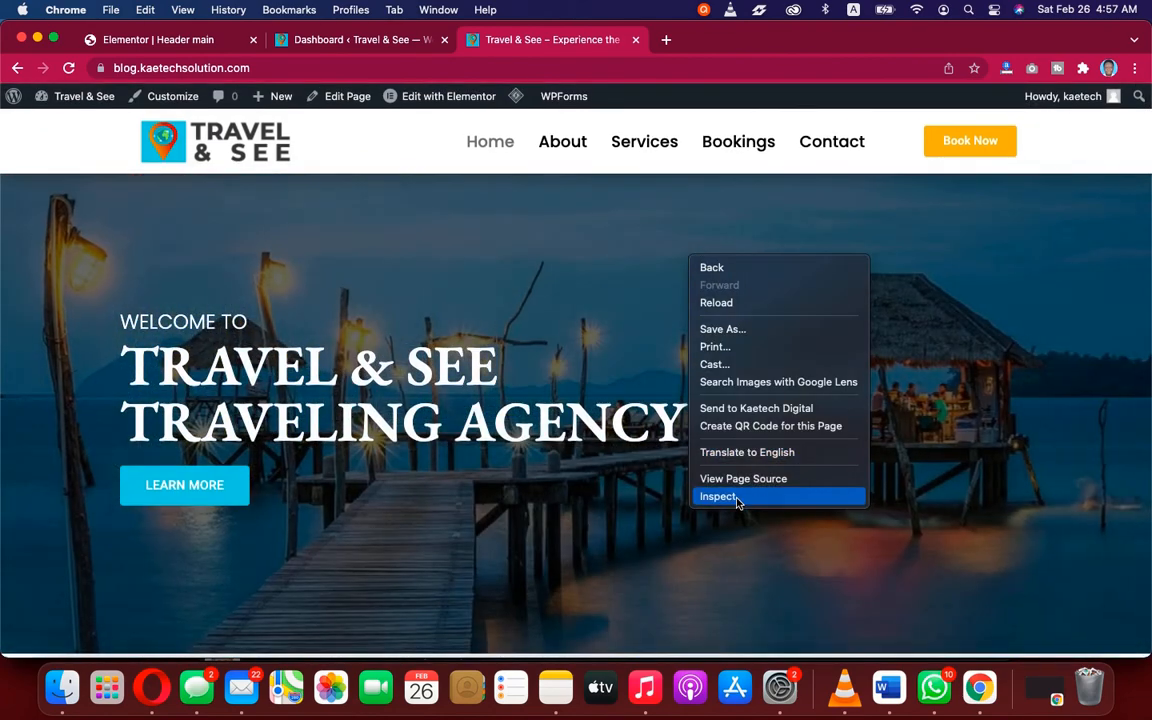
pyautogui.click(737, 497)
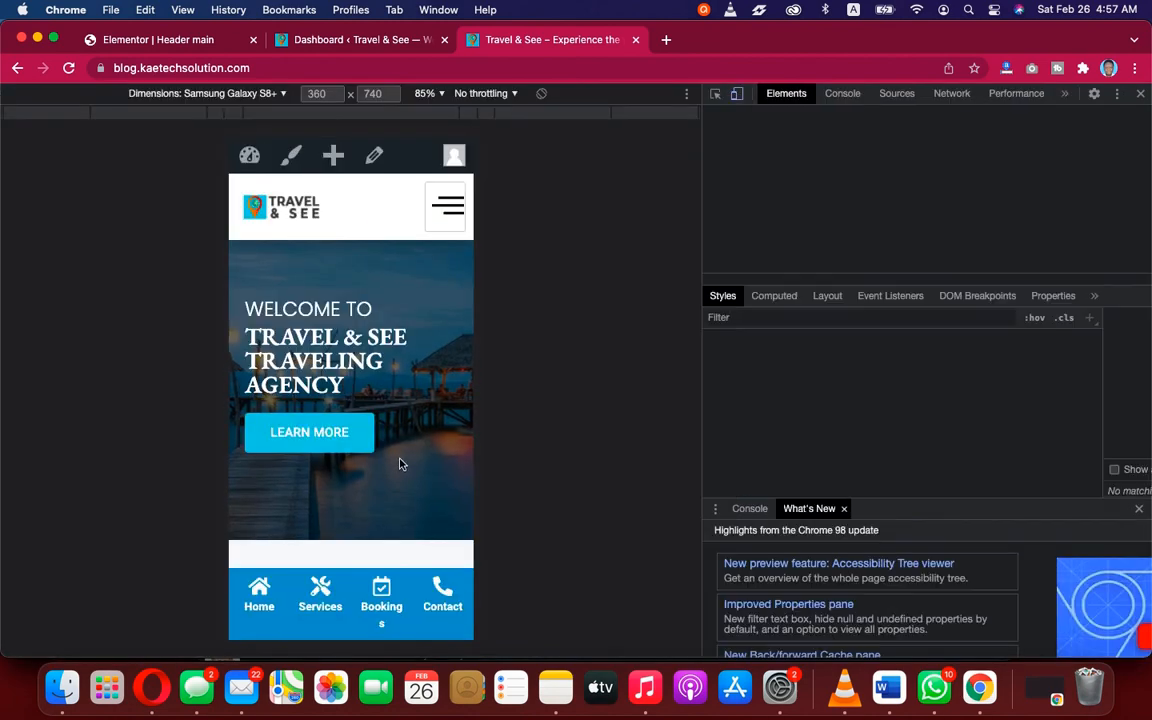
pyautogui.scroll(-10, 398, 466)
pyautogui.scroll(-5, 400, 465)
pyautogui.scroll(15, 400, 465)
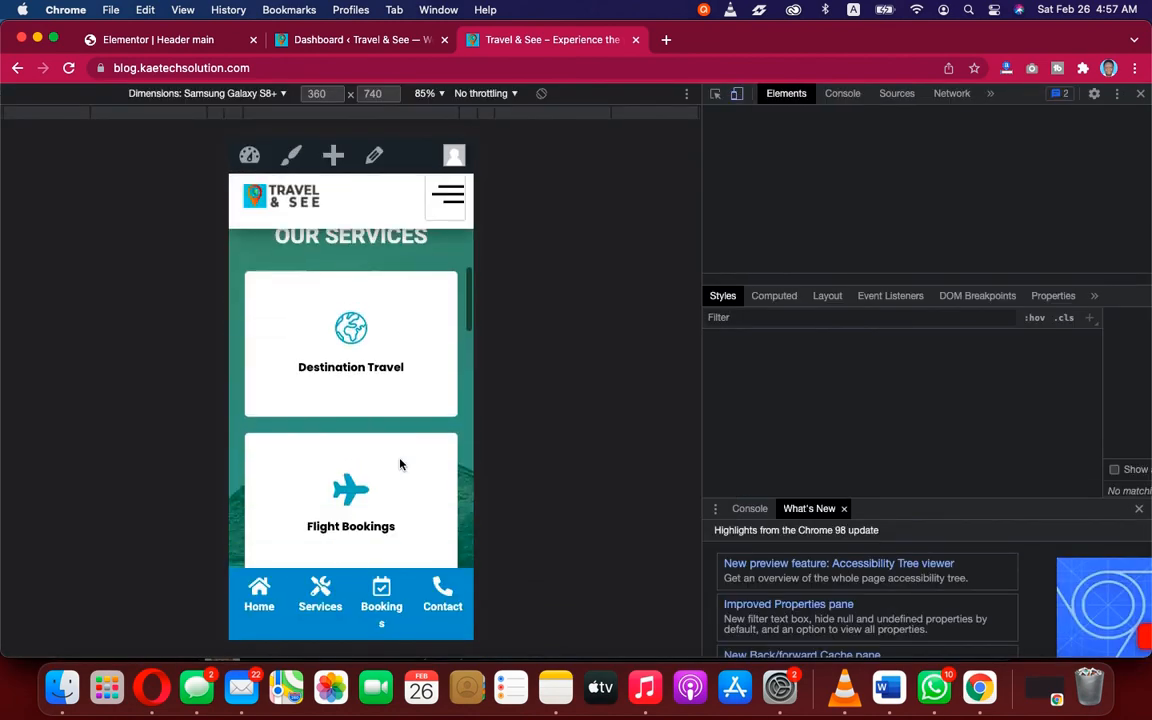
pyautogui.scroll(-3, 400, 466)
pyautogui.click(400, 466)
pyautogui.scroll(-6, 400, 466)
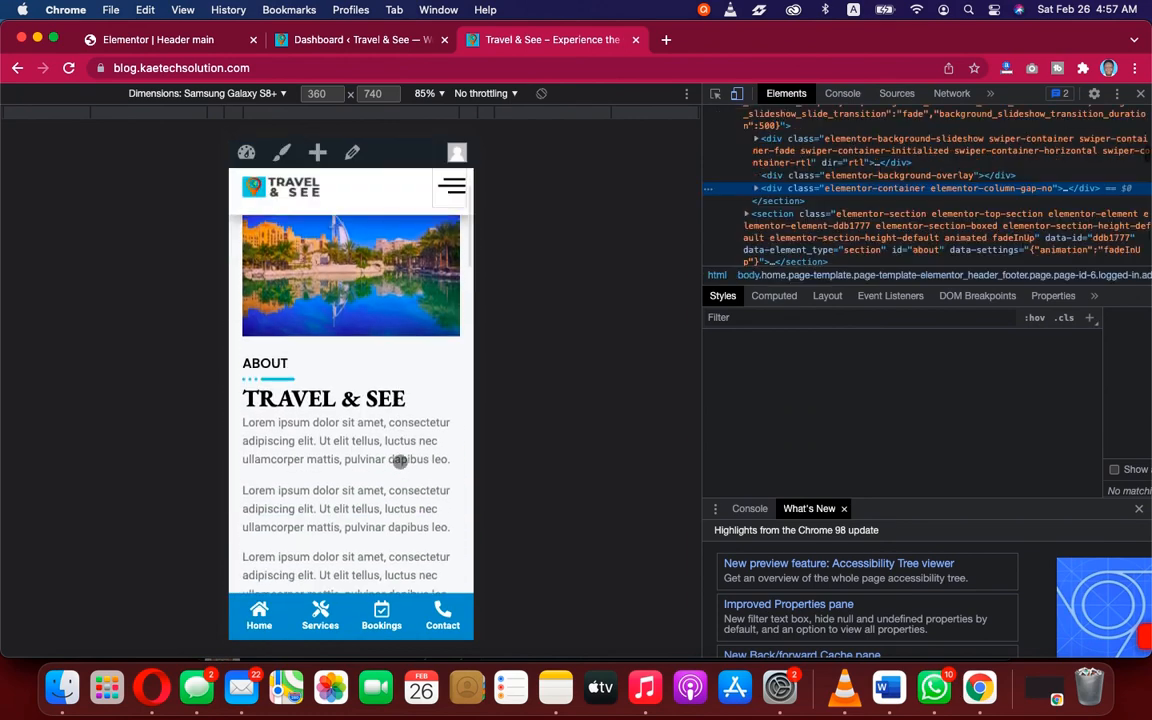
pyautogui.scroll(-10, 400, 462)
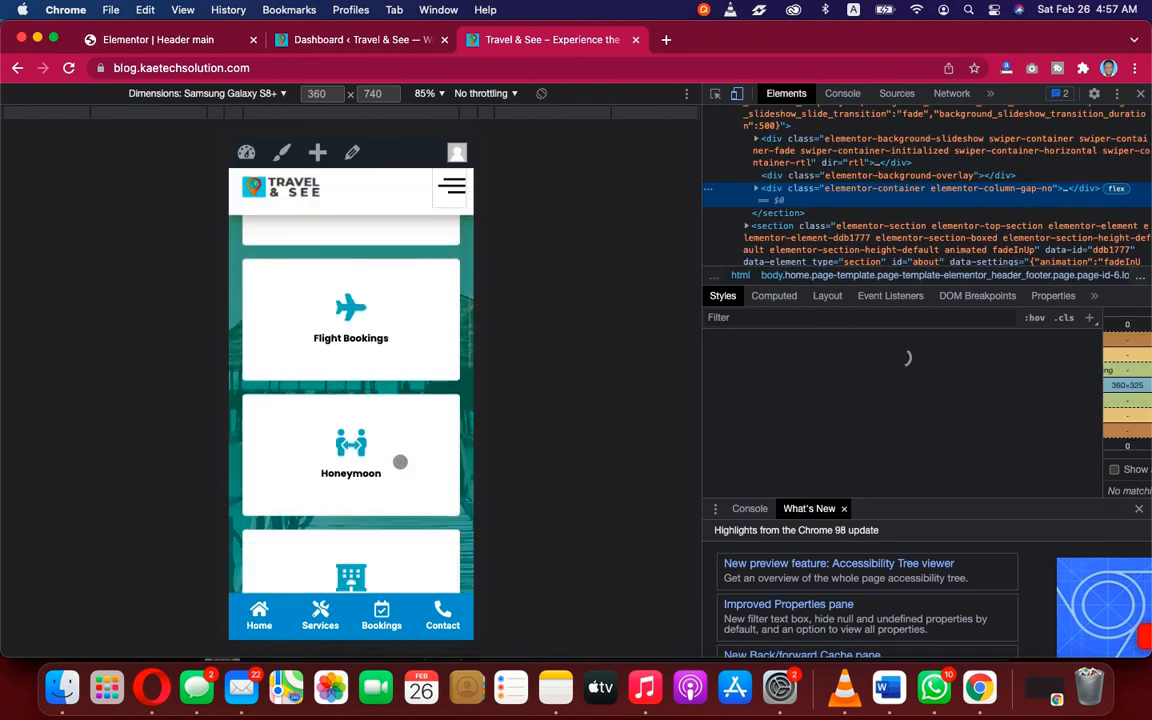
pyautogui.scroll(-15, 400, 462)
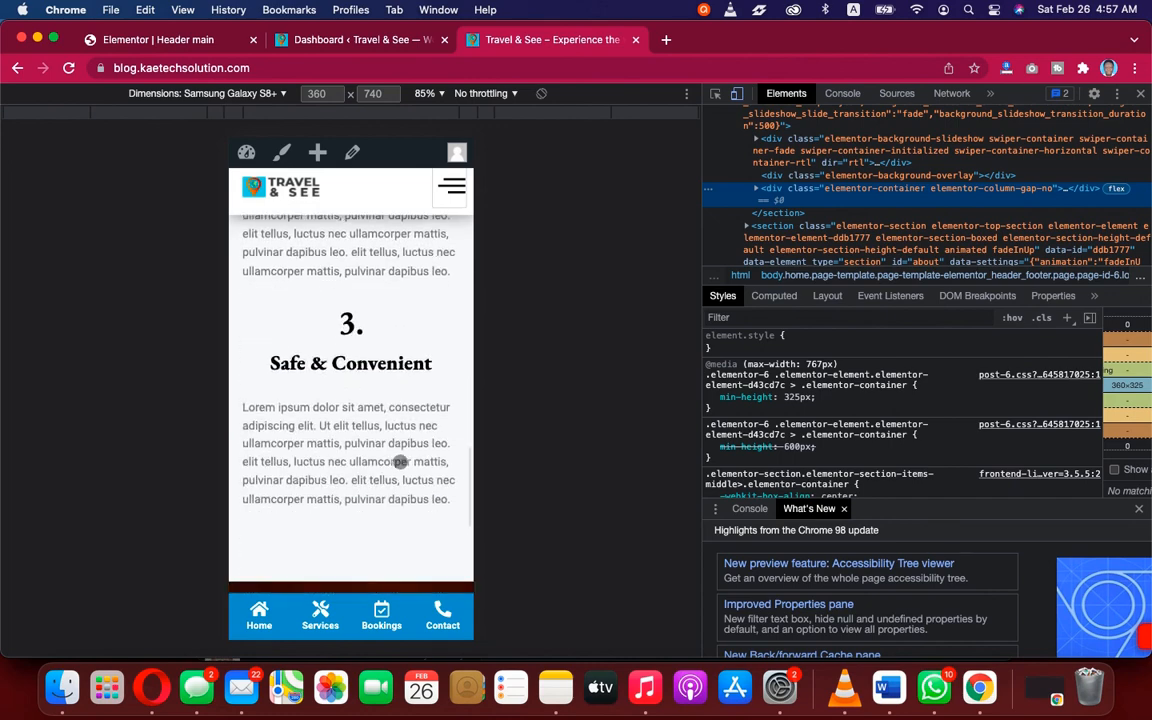
pyautogui.scroll(20, 400, 462)
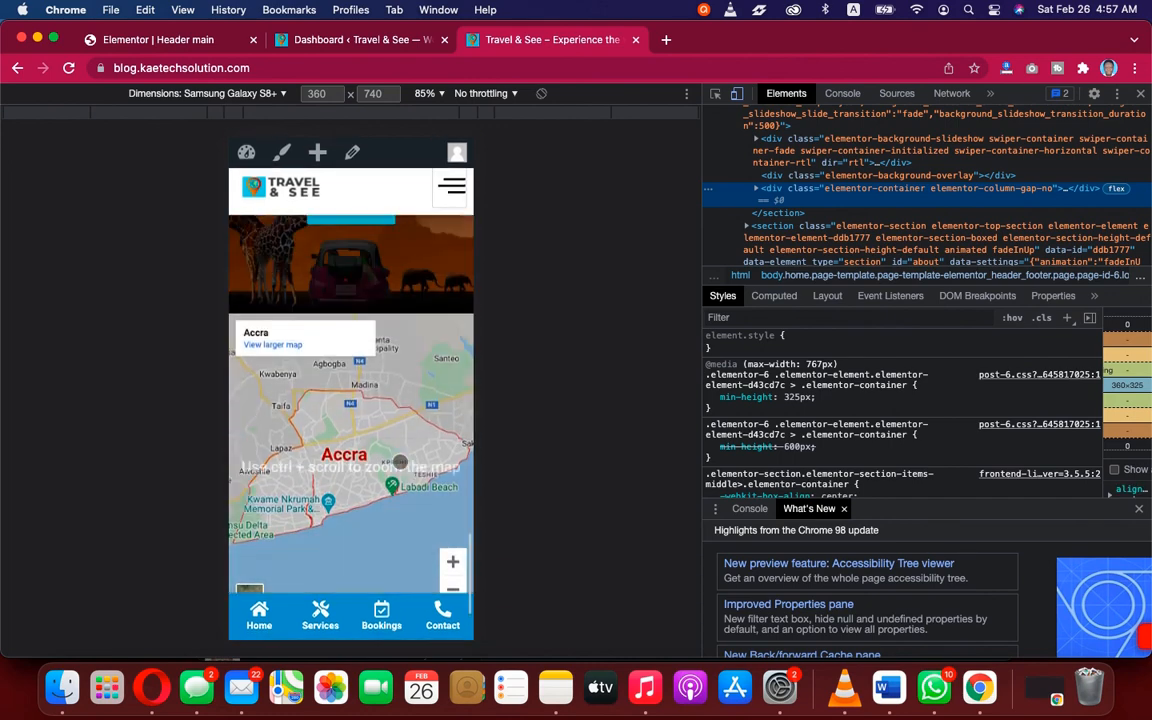
pyautogui.scroll(15, 400, 462)
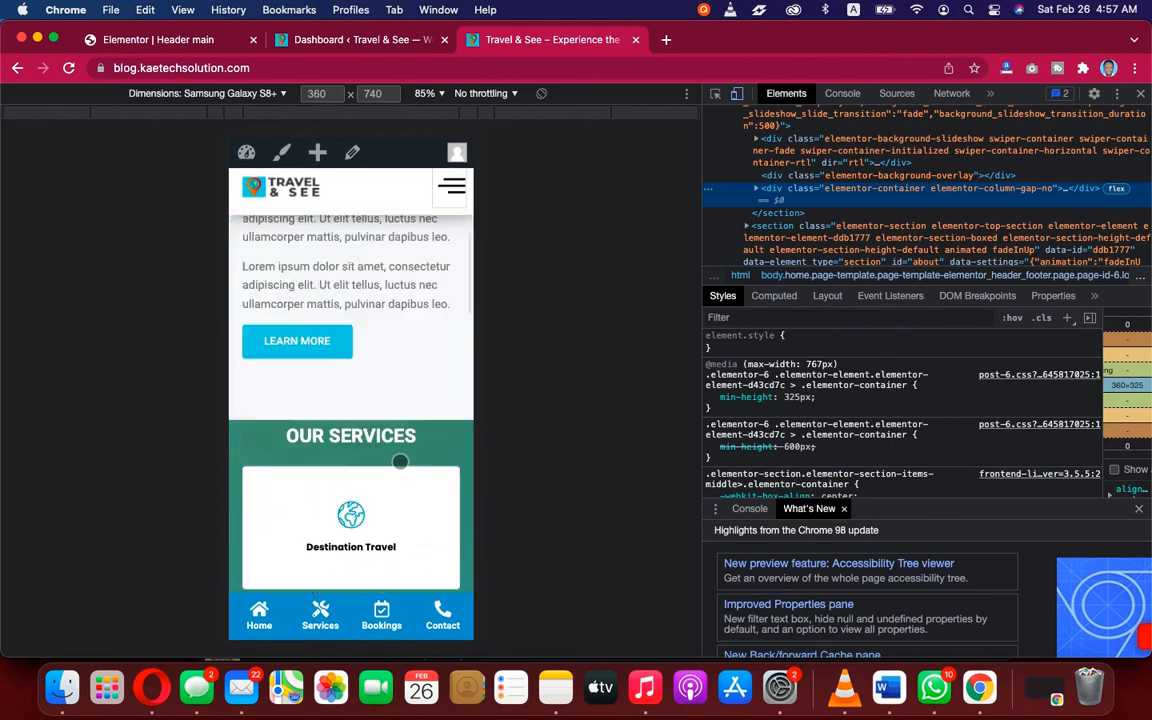
pyautogui.scroll(-5, 400, 462)
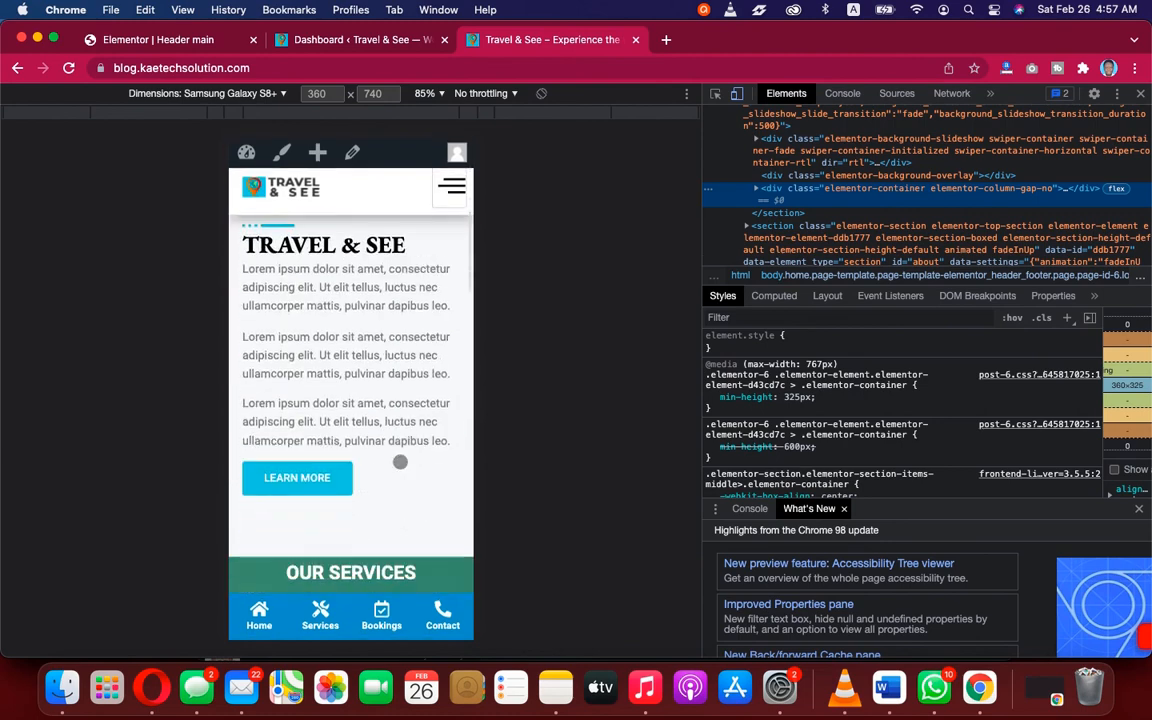
pyautogui.scroll(4, 399, 462)
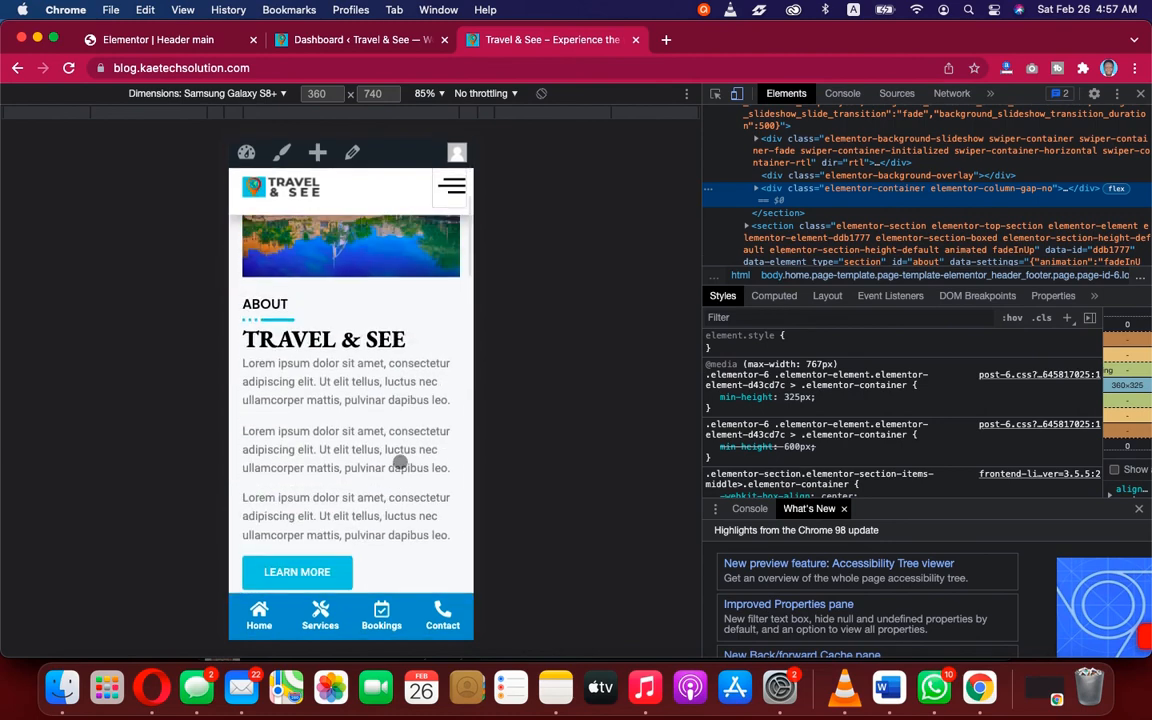
# Step: Switch the device preview to iPad Mini, check the sticky header and icon bar while scrolling, and close the preview
pyautogui.click(284, 93)
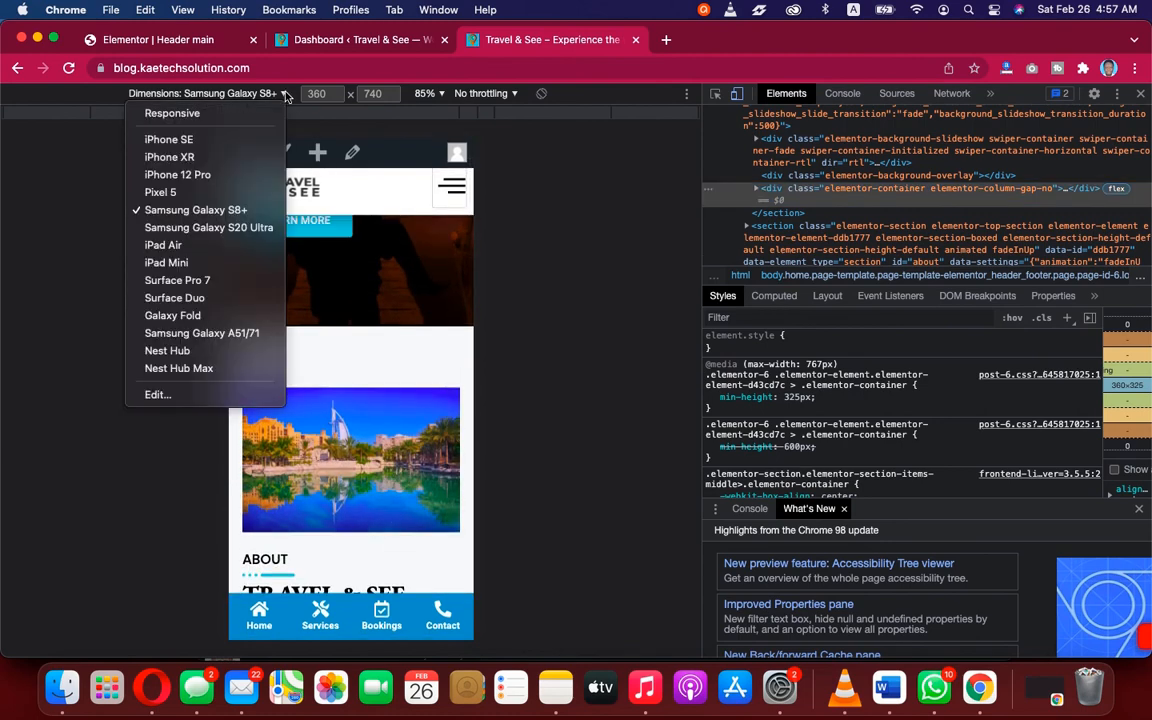
pyautogui.click(216, 264)
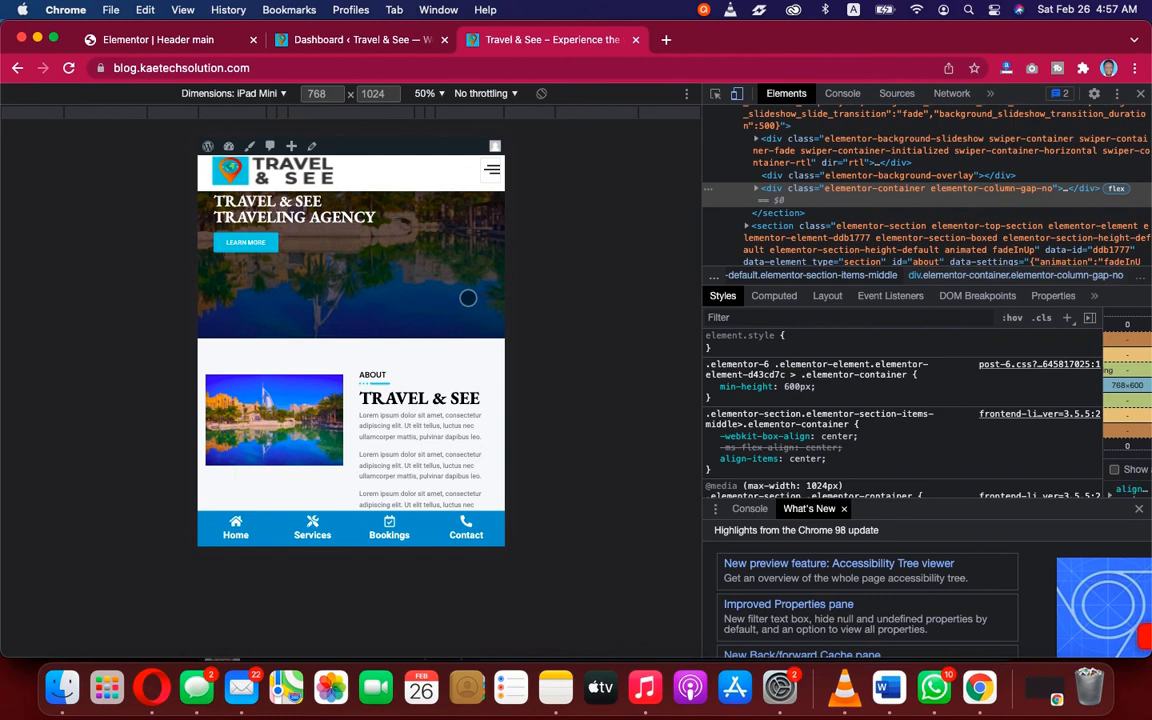
pyautogui.scroll(-10, 434, 333)
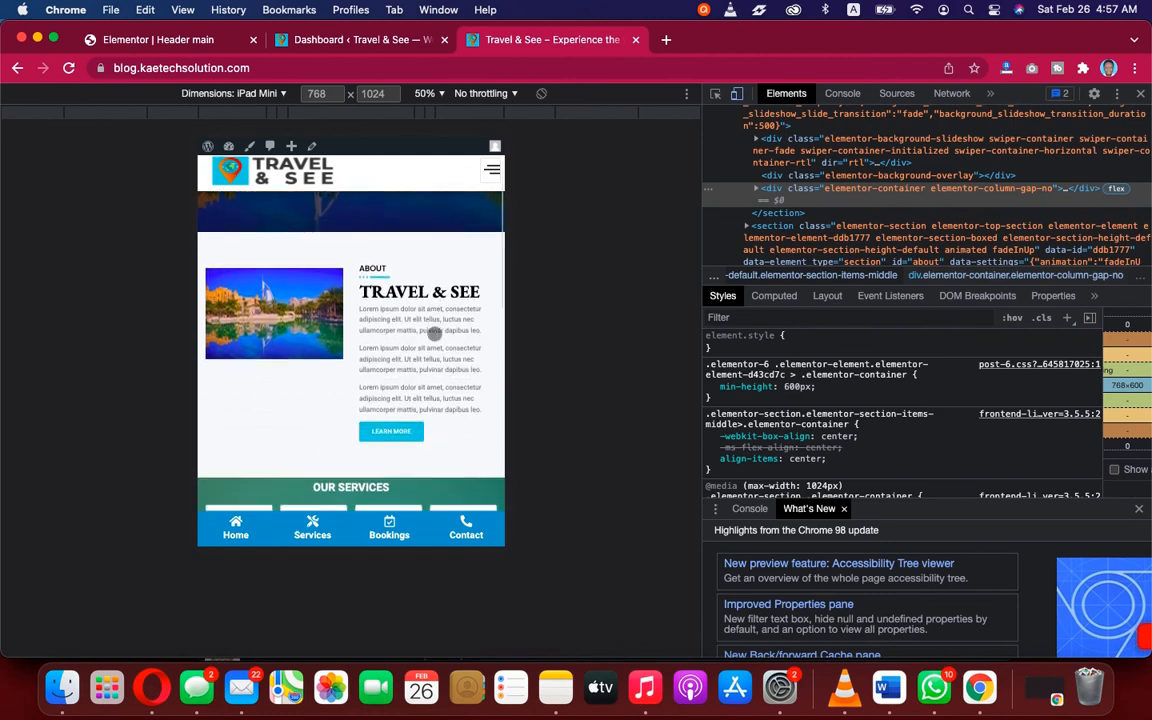
pyautogui.scroll(10, 434, 333)
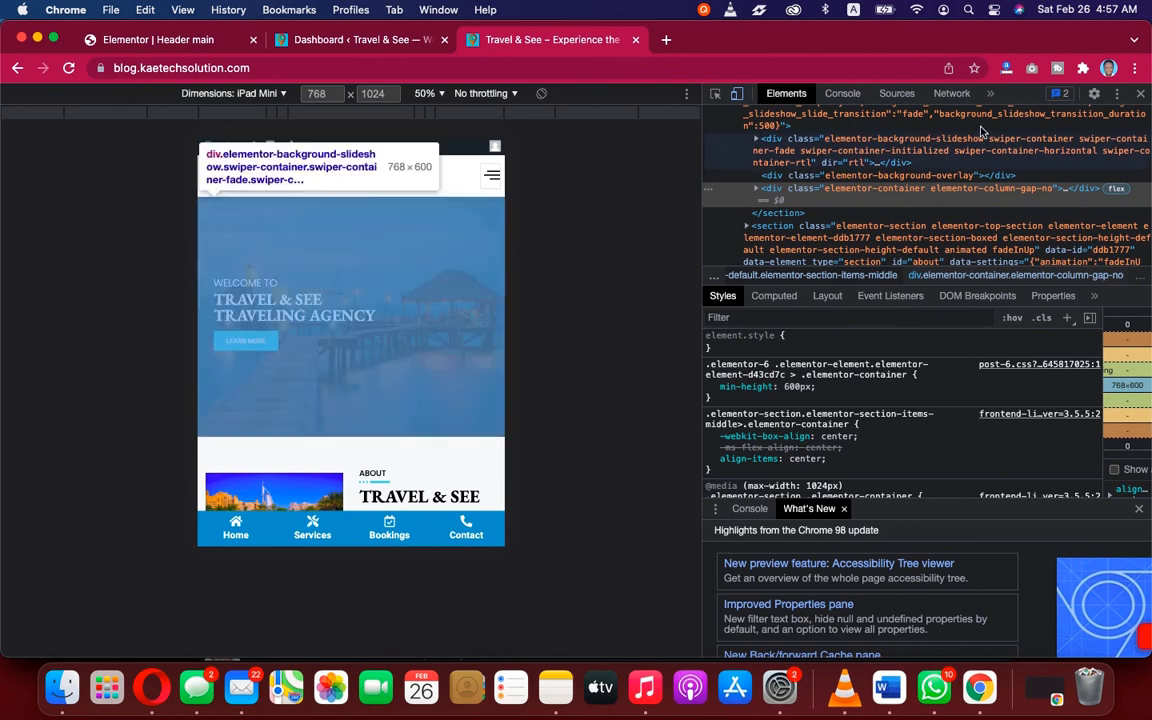
pyautogui.click(1142, 95)
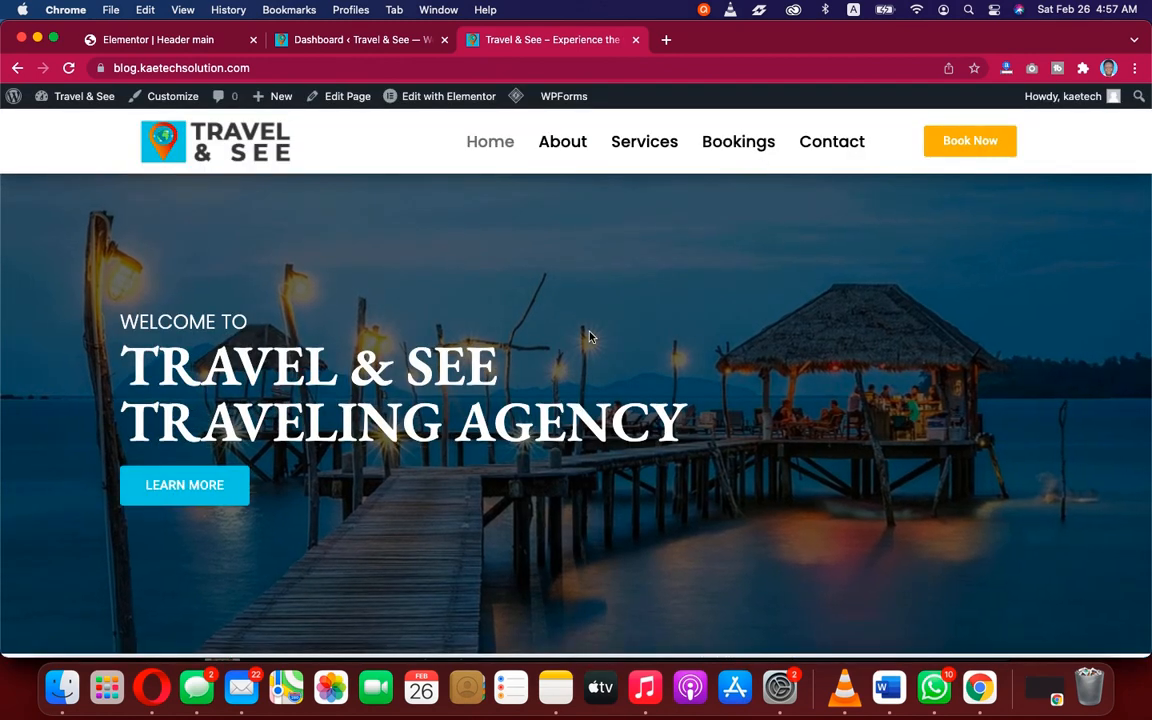